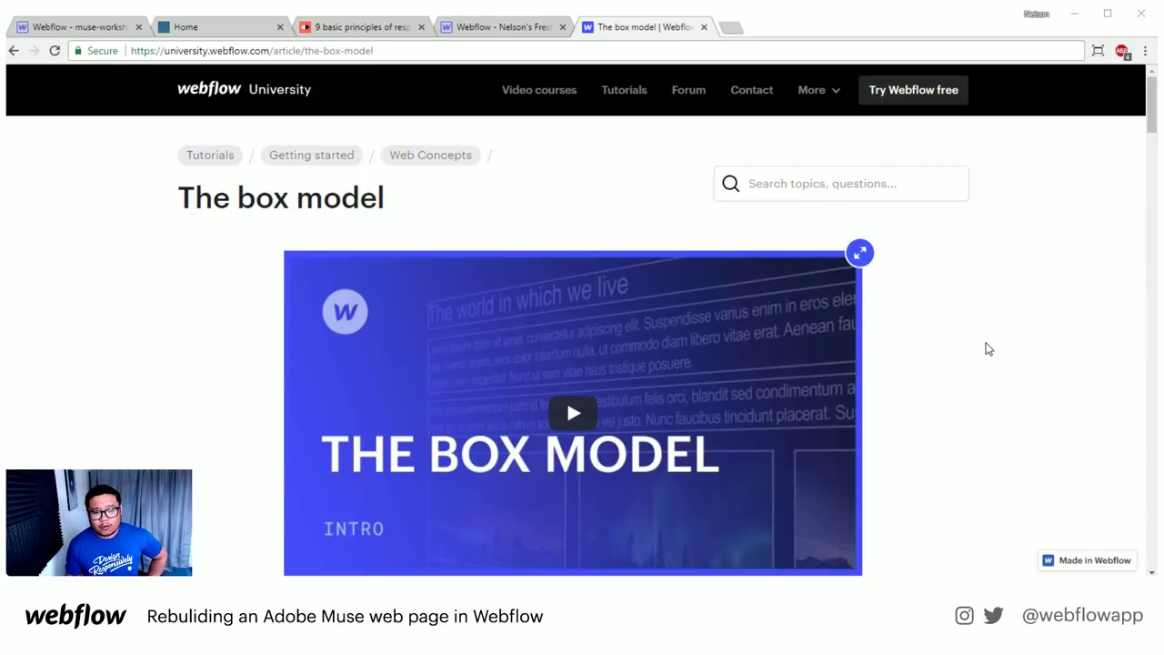
- Read through the box model article, examining how elements act as boxes and how web layouts adapt responsively
scroll(989, 349, "down", 5)
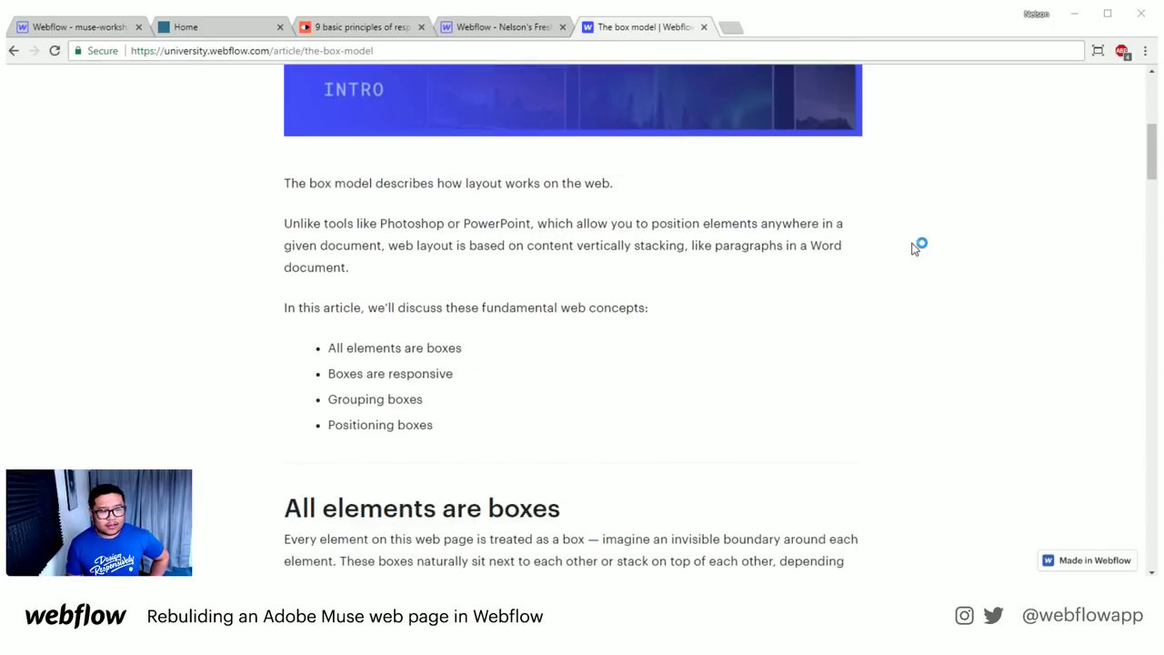
scroll(915, 248, "down", 1)
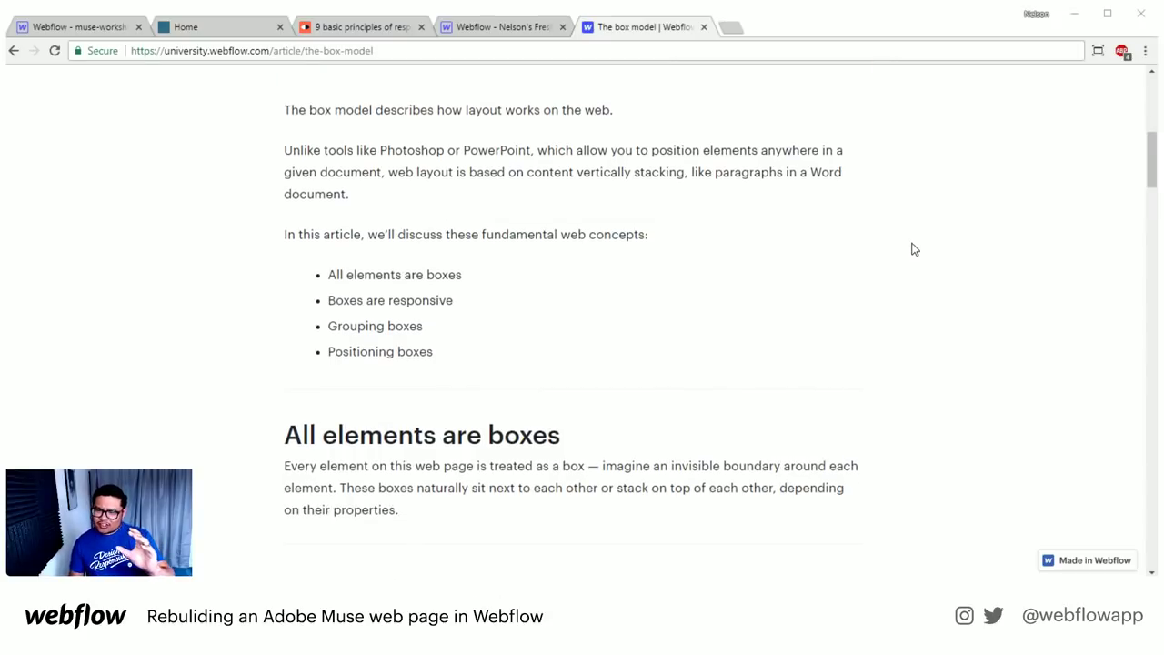
scroll(915, 249, "up", 3)
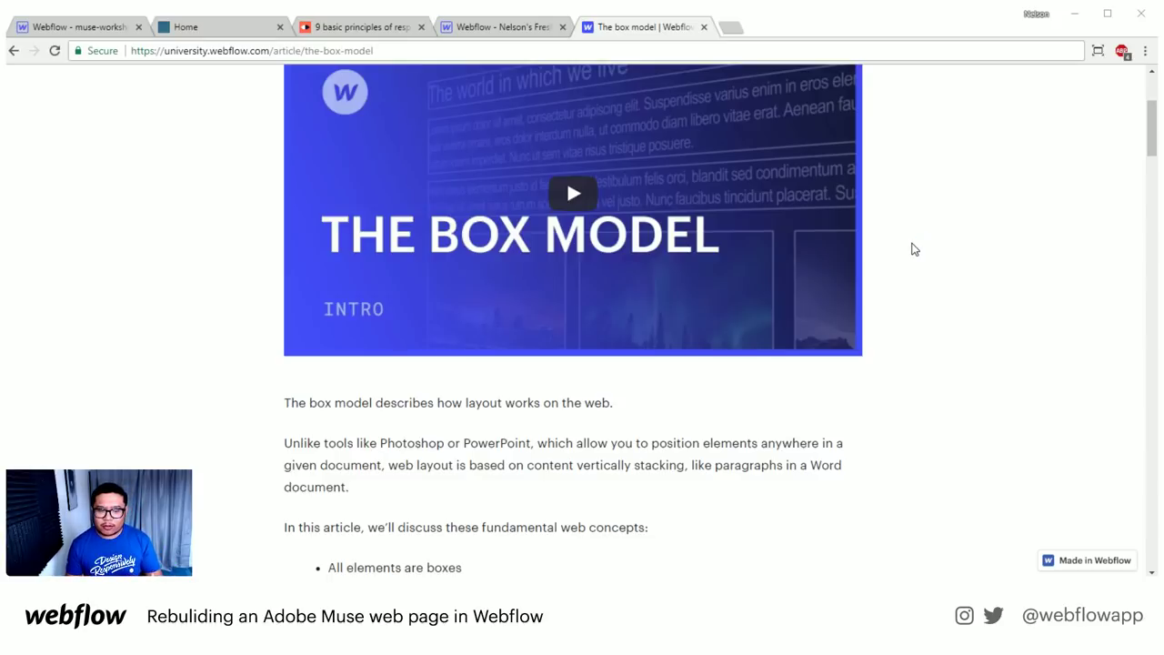
scroll(915, 249, "down", 14)
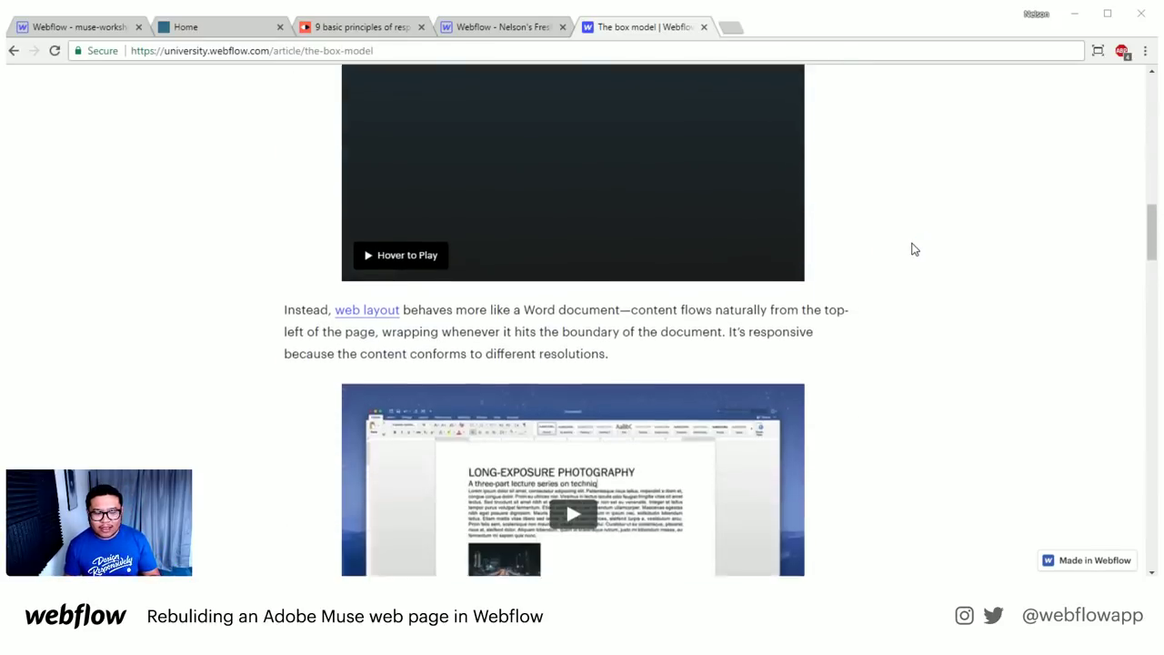
scroll(915, 249, "down", 1)
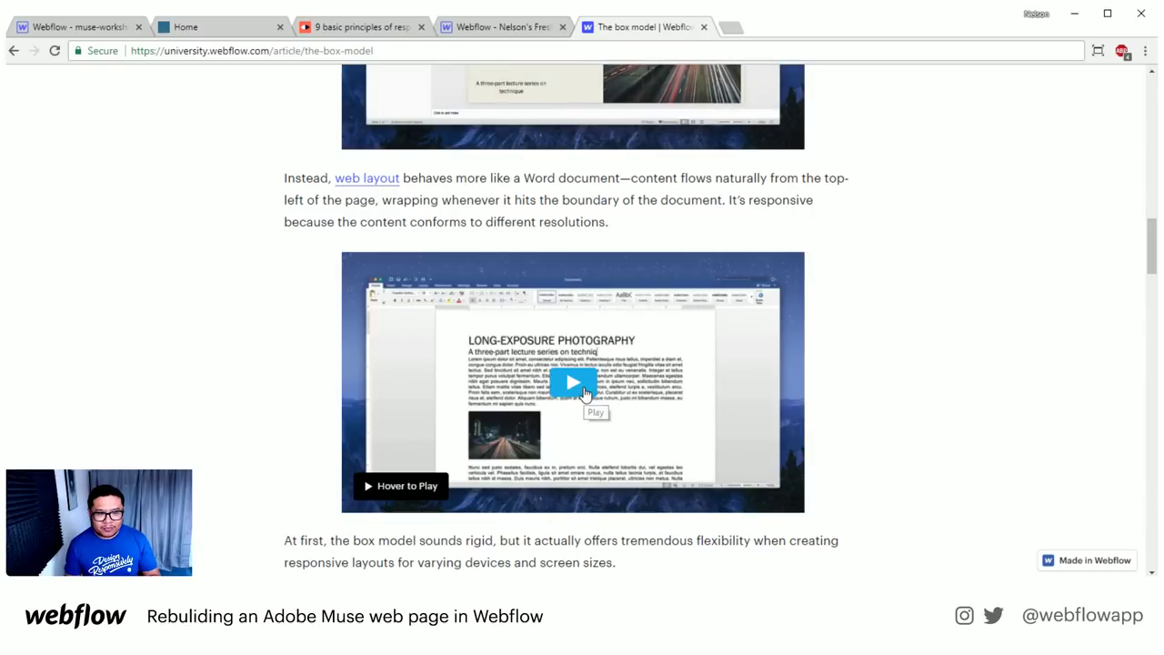
scroll(878, 391, "down", 1)
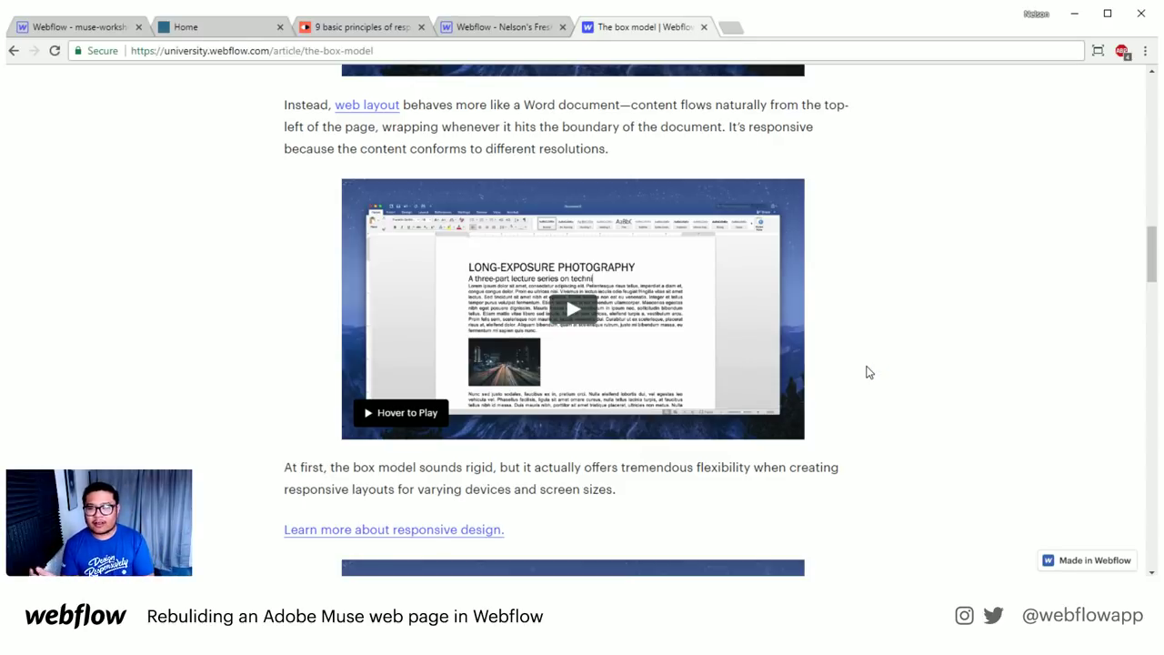
scroll(870, 351, "up", 3)
mouse_move(552, 262)
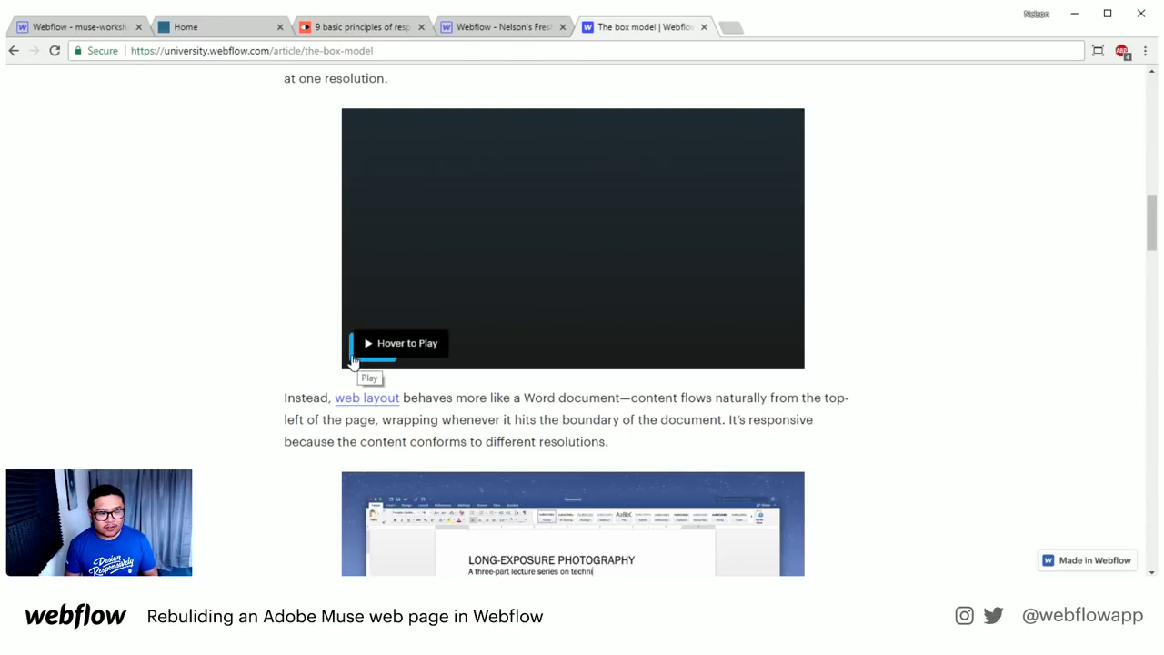
scroll(279, 307, "up", 5)
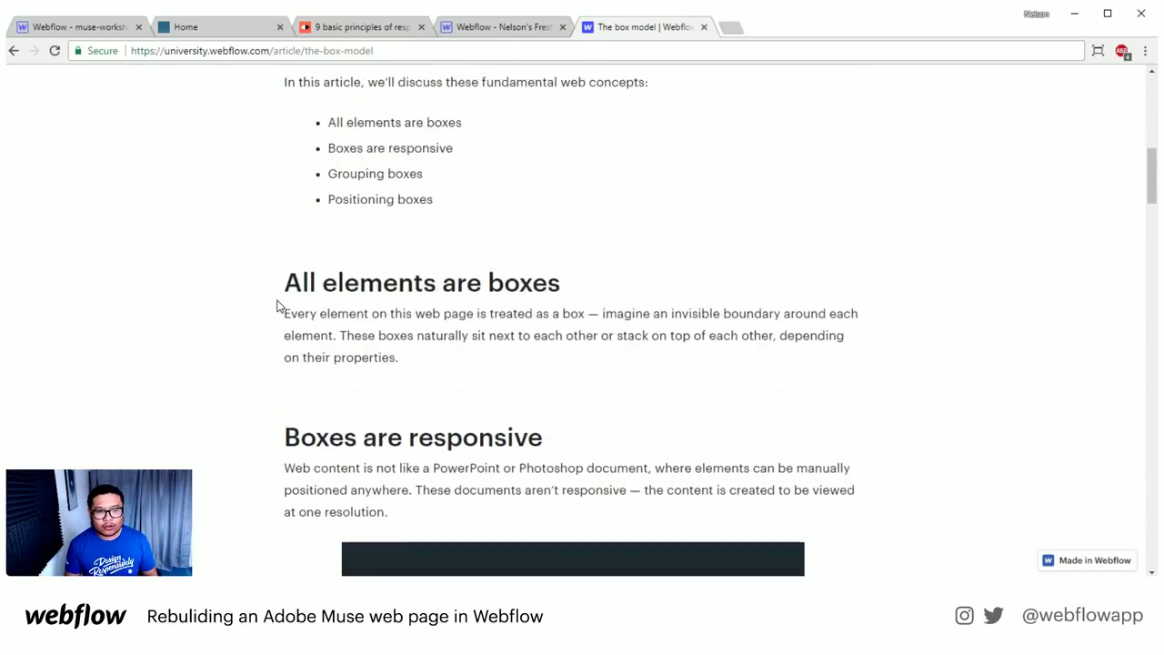
scroll(279, 309, "down", 10)
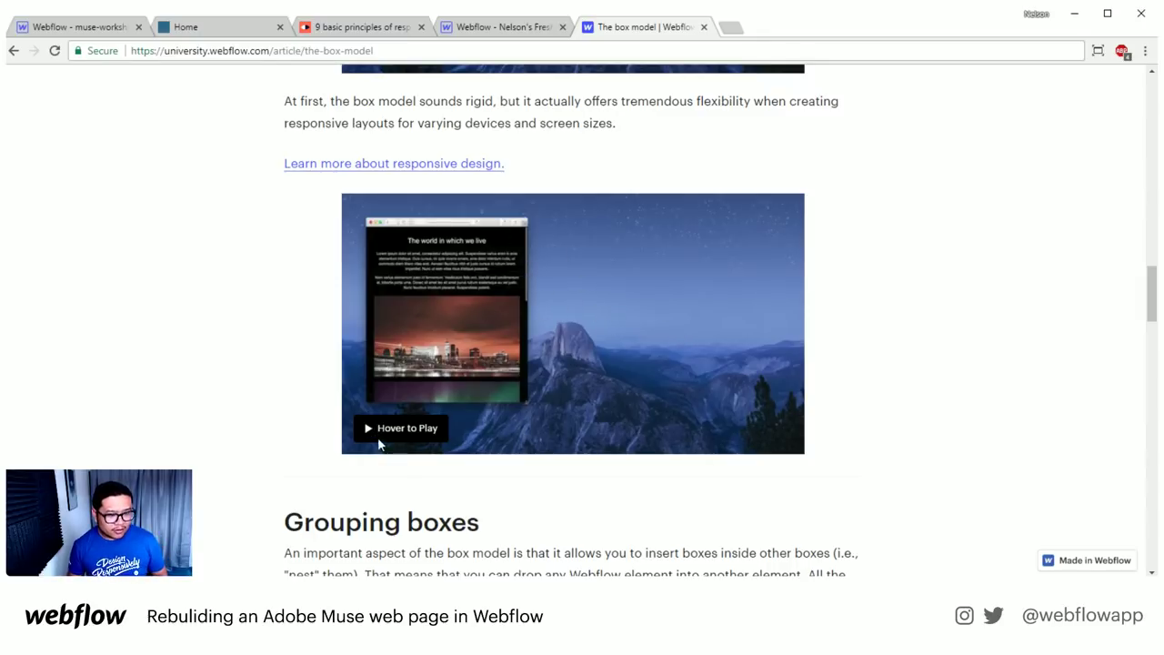
scroll(471, 384, "up", 1)
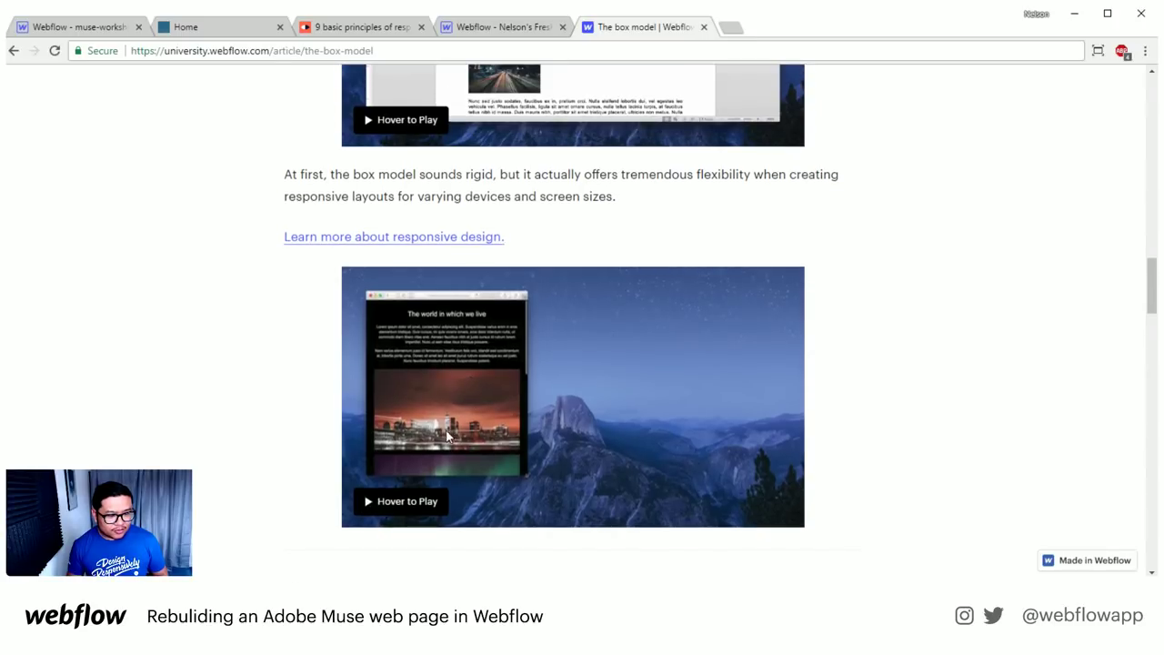
scroll(544, 348, "up", 6)
scroll(591, 219, "up", 10)
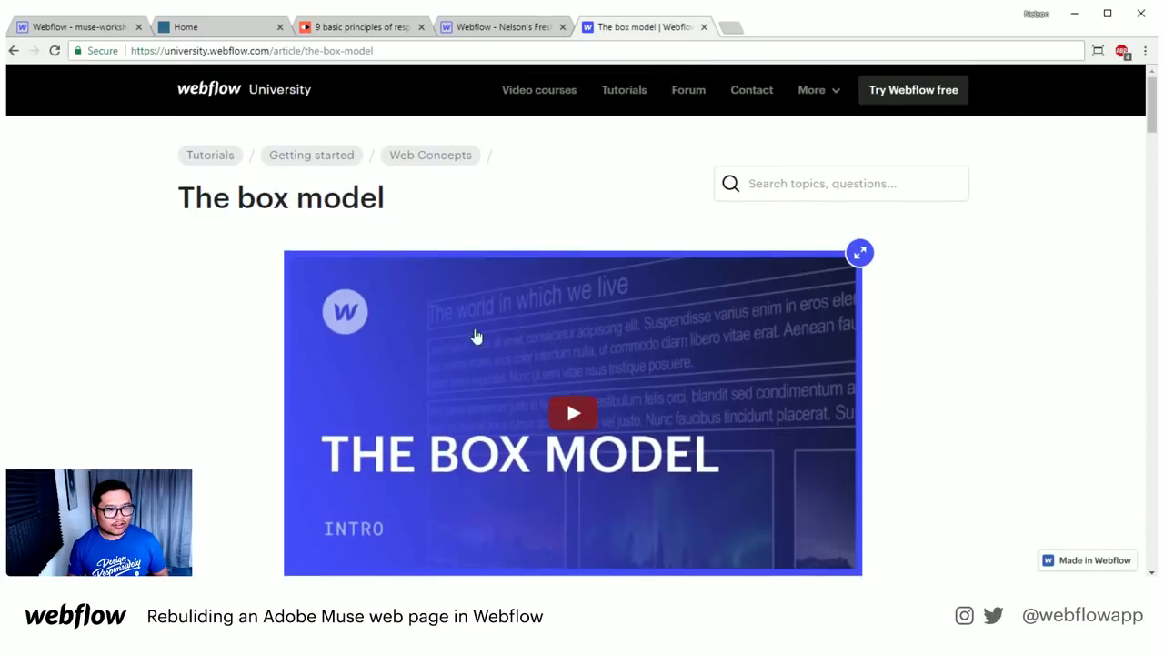
scroll(554, 340, "down", 1)
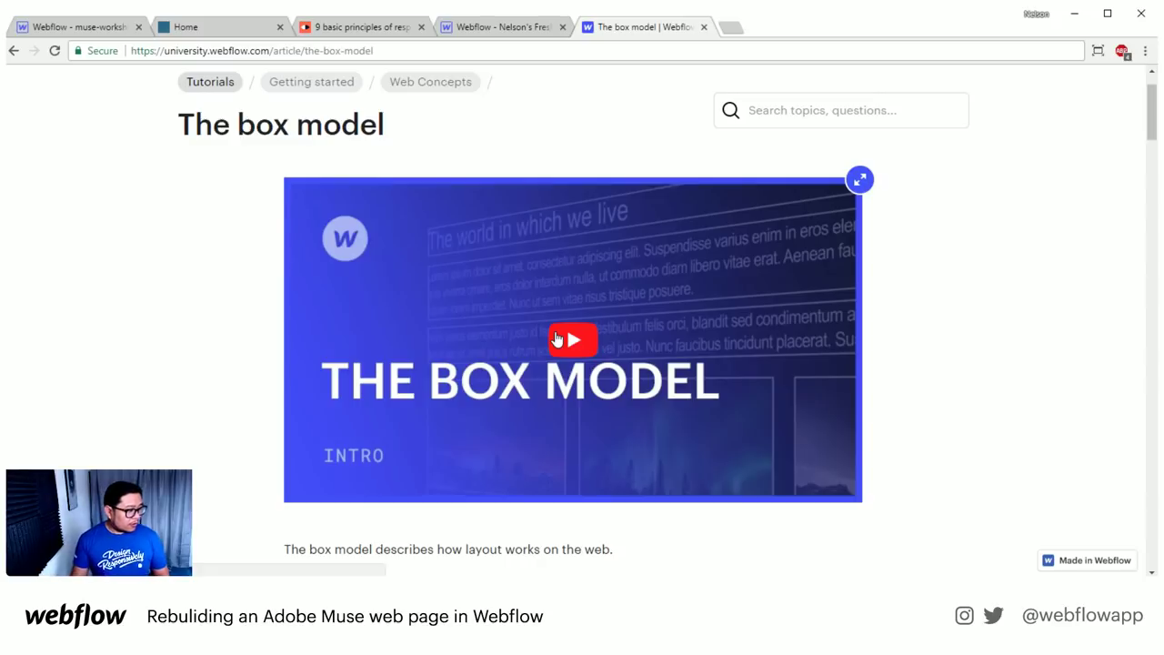
- Review the Froont article on responsive web design principles, covering responsive vs adaptive, flow, relative units, breakpoints, and max and min values
left_click(369, 29)
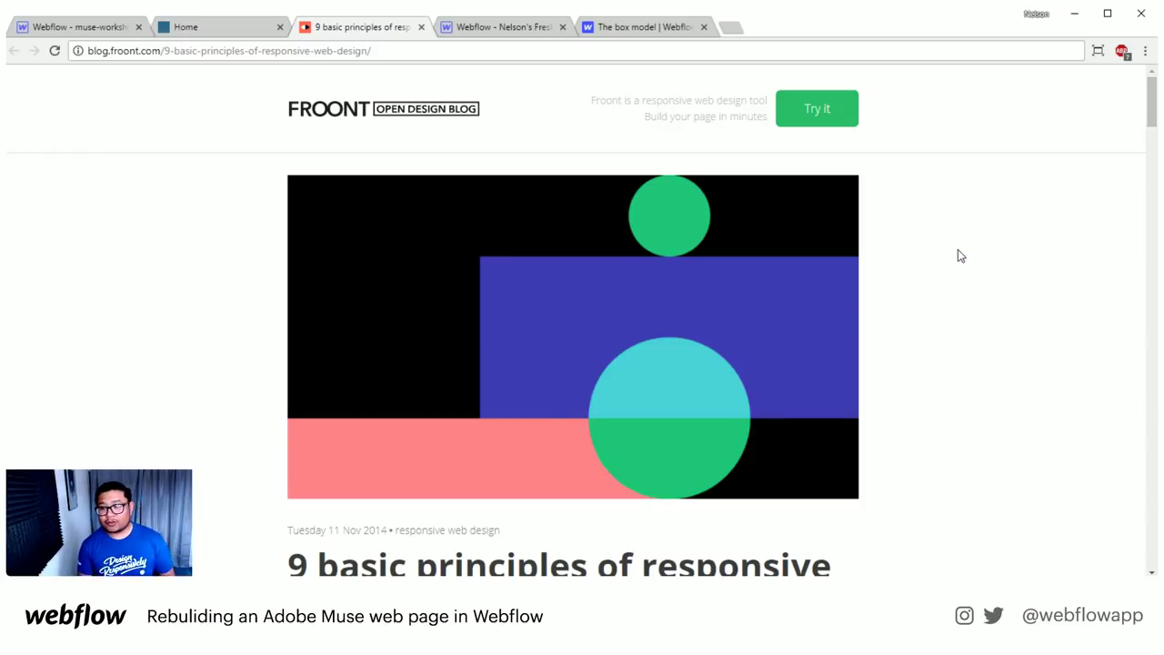
scroll(1007, 273, "down", 5)
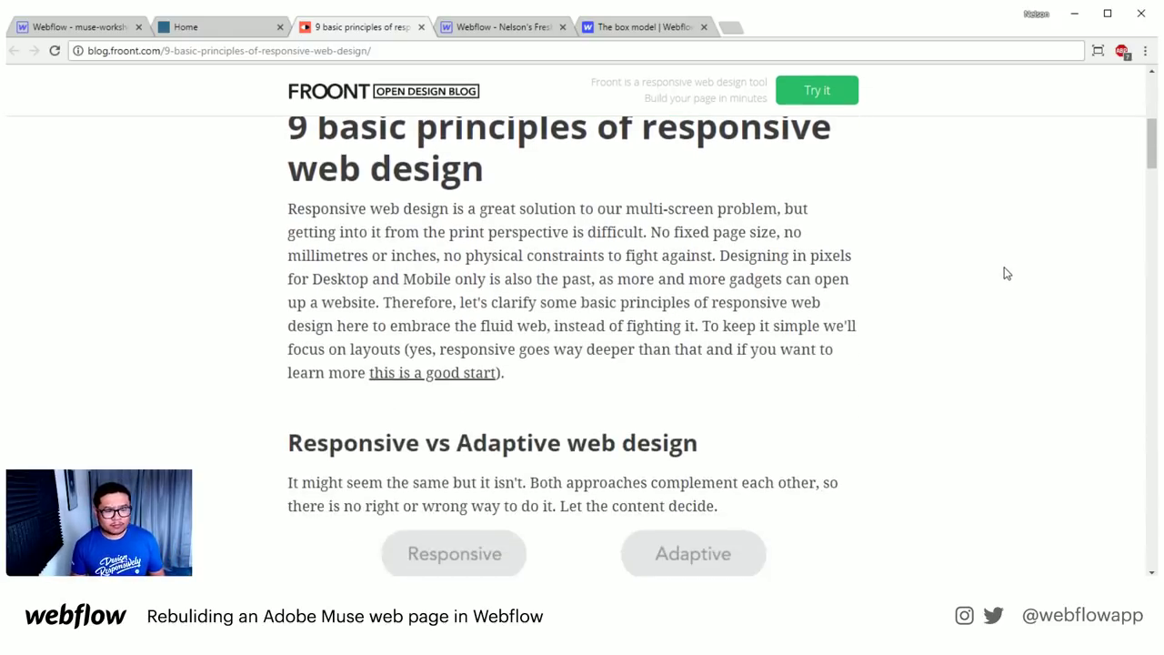
scroll(1006, 273, "down", 3)
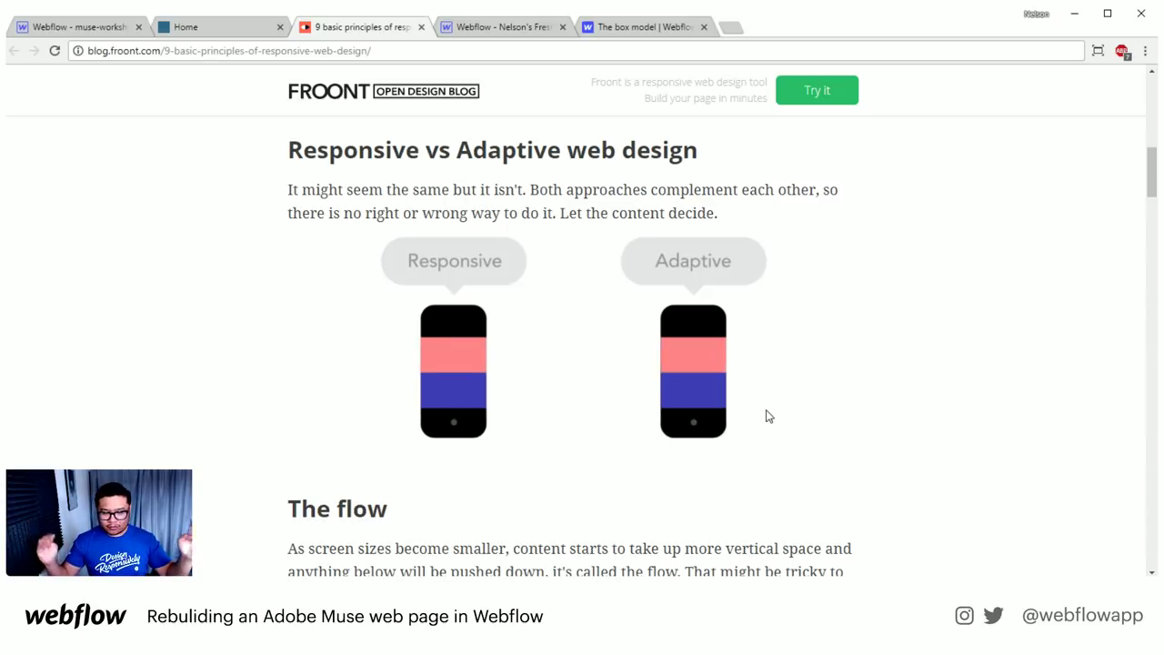
scroll(846, 364, "down", 3)
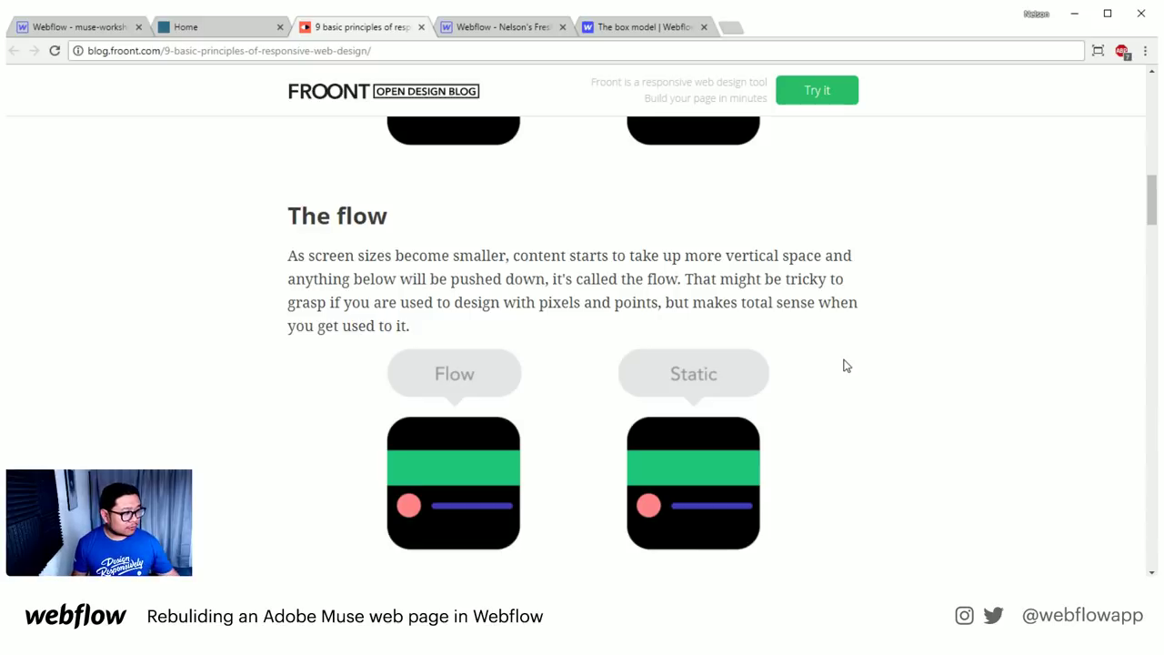
scroll(845, 366, "down", 2)
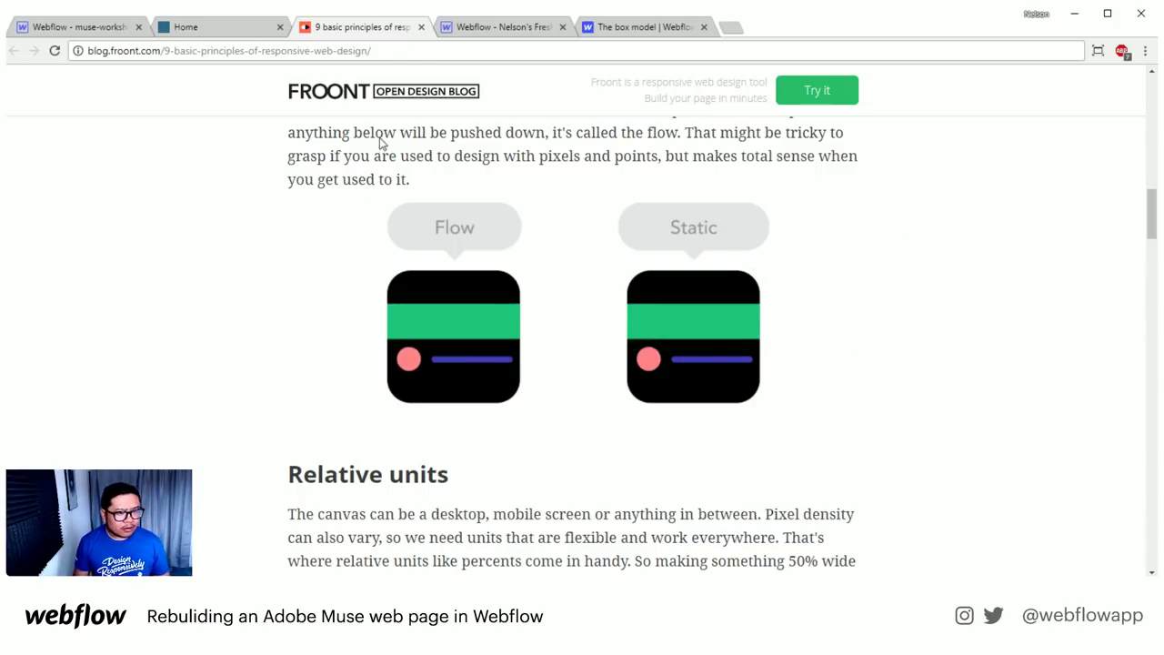
scroll(306, 347, "down", 3)
scroll(307, 347, "down", 2)
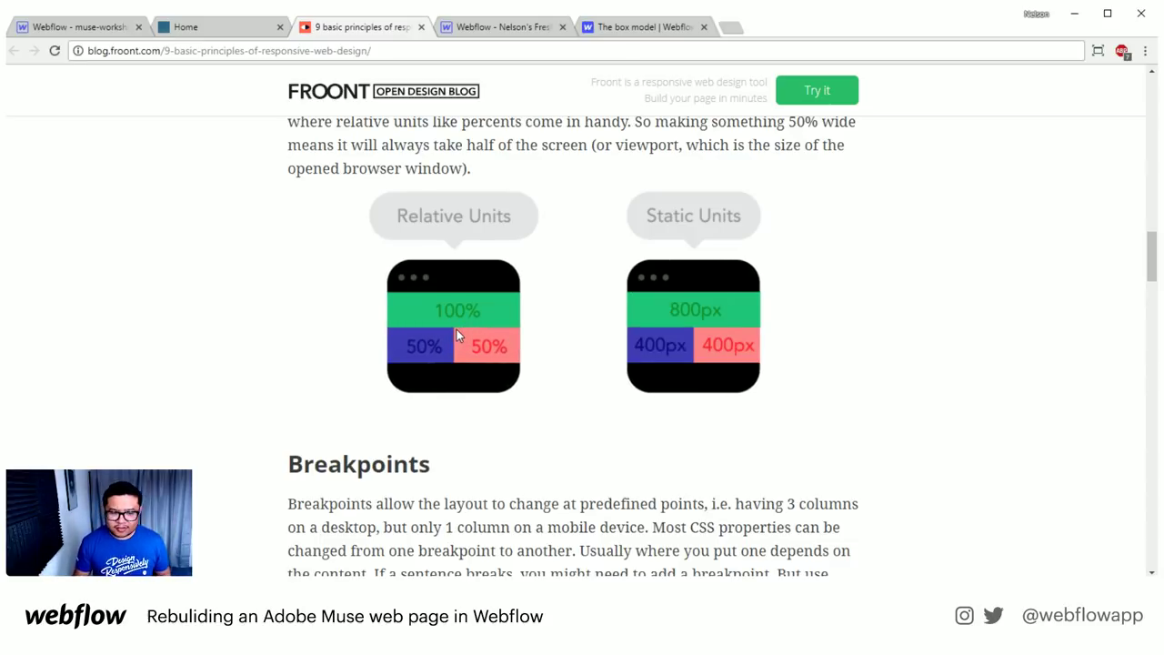
scroll(457, 335, "down", 4)
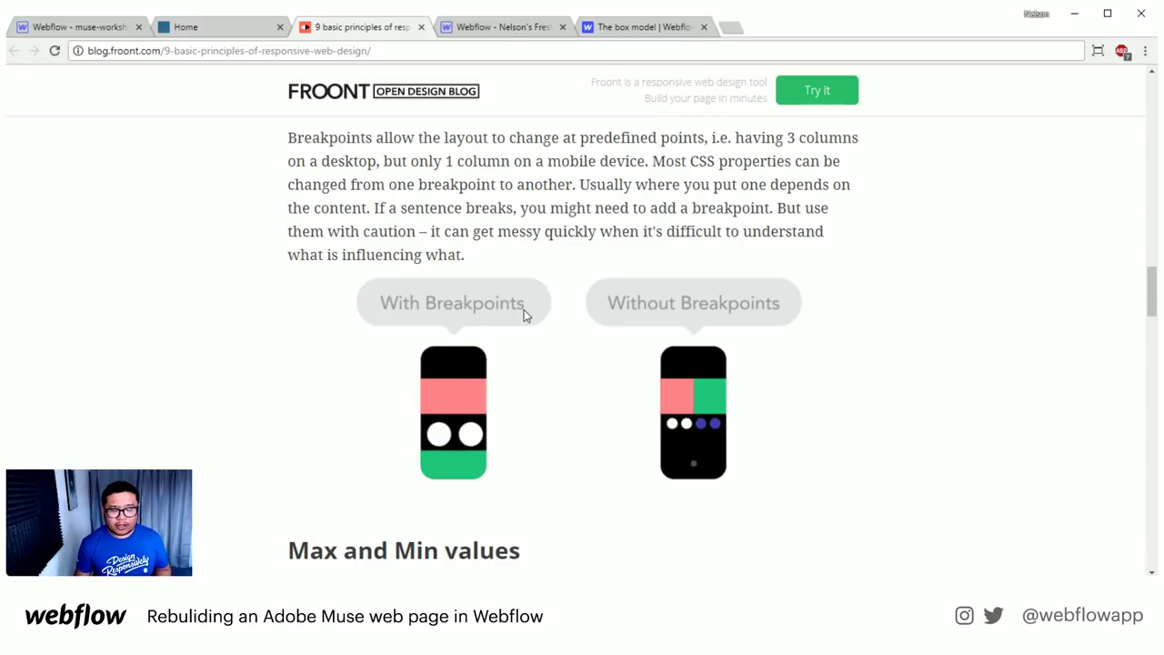
scroll(571, 360, "down", 1)
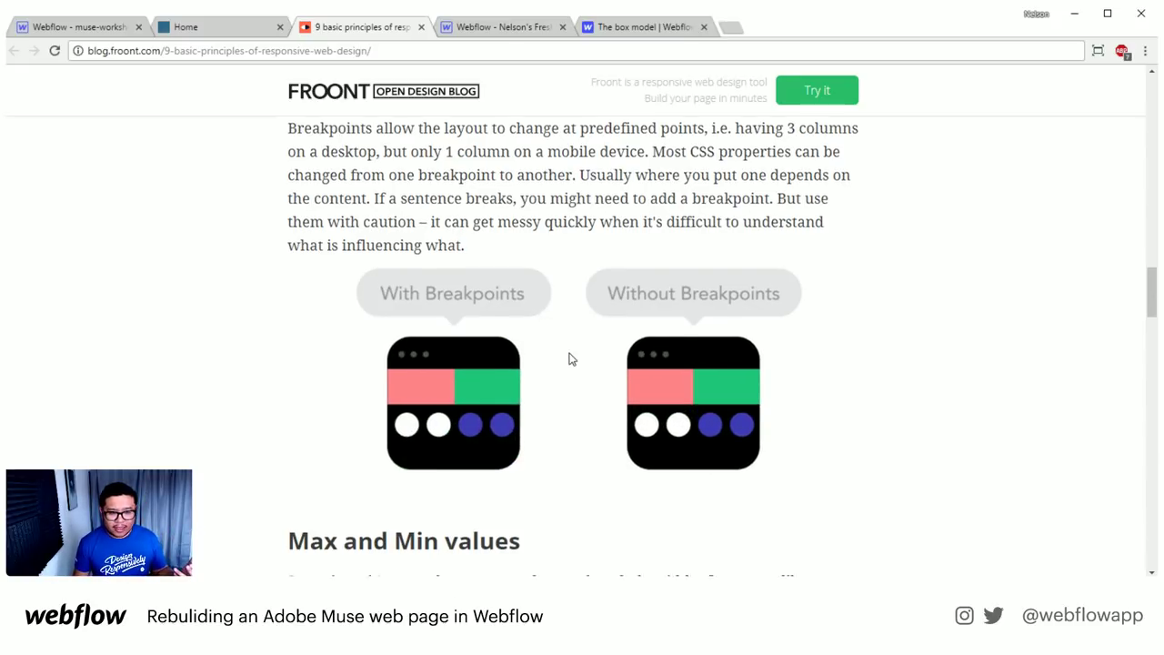
scroll(570, 360, "down", 2)
scroll(571, 359, "down", 1)
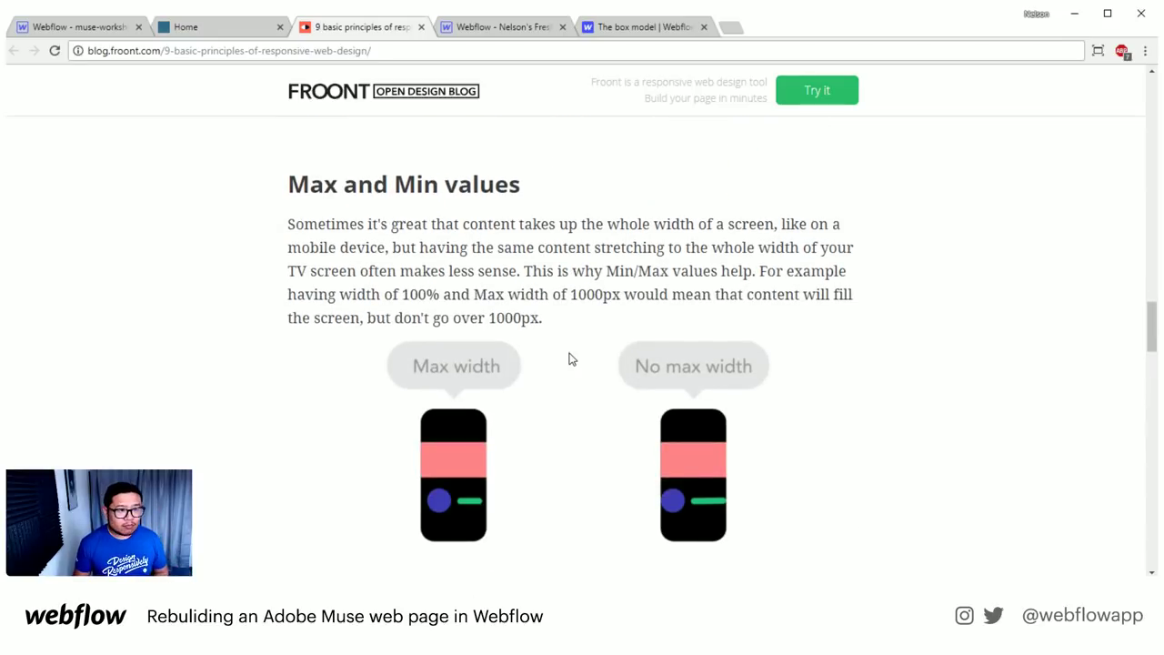
scroll(570, 358, "up", 4)
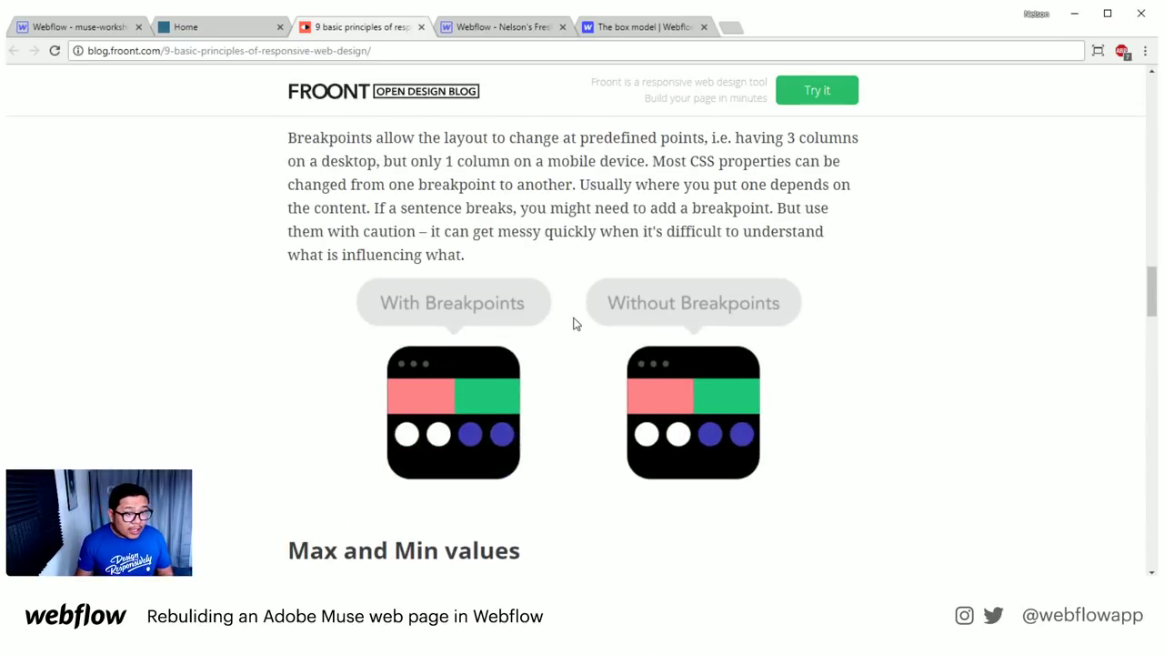
scroll(573, 327, "up", 2)
- Return to the Webflow project open in the Designer and open its project settings
left_click(535, 30)
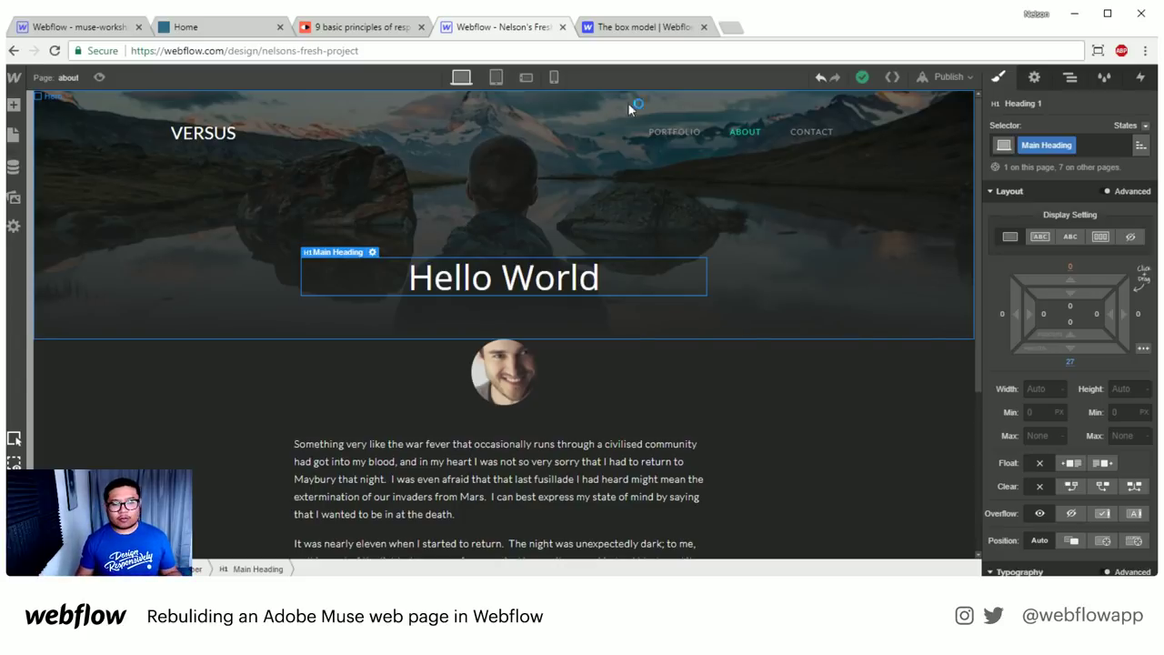
left_click(14, 78)
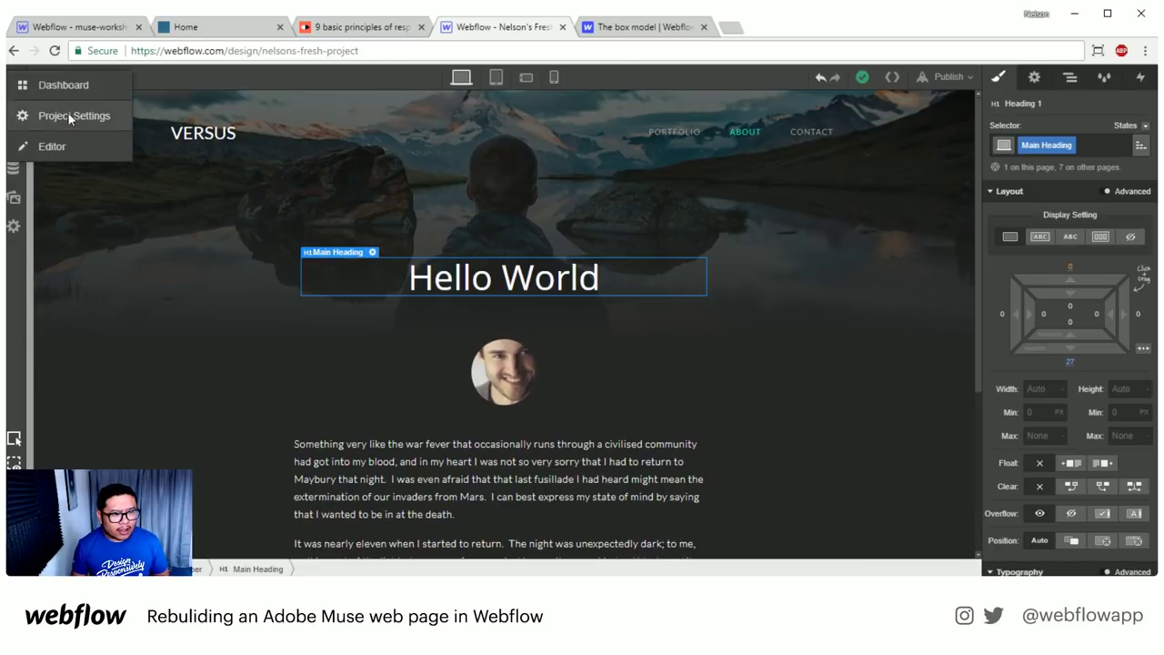
left_click(69, 117)
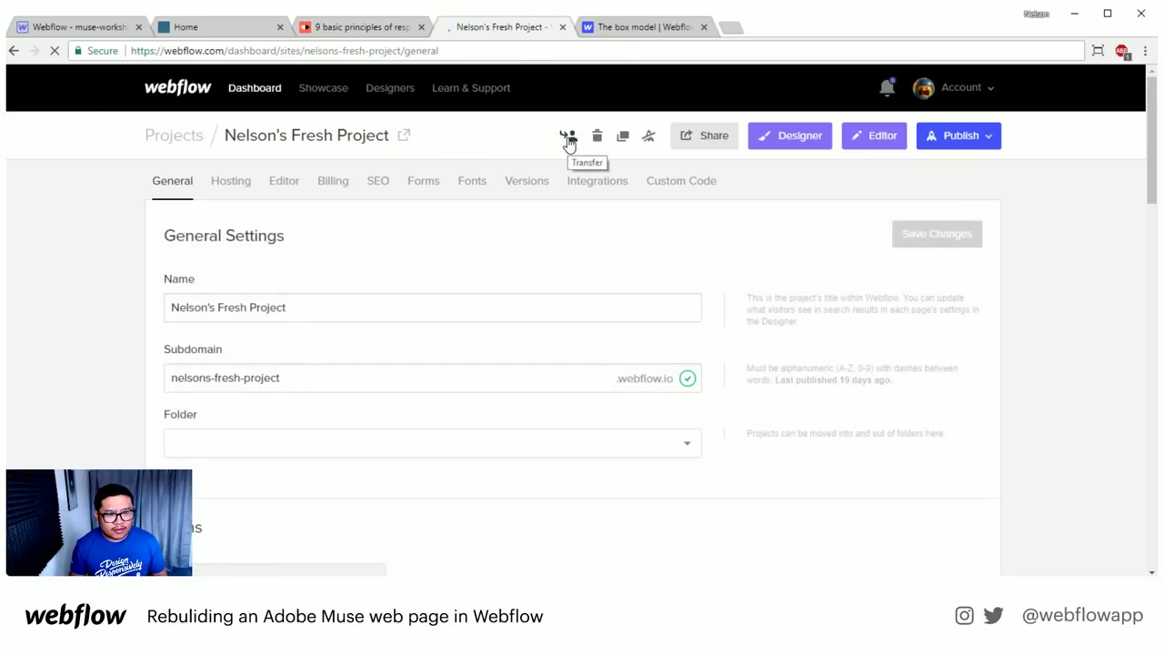
- Turn on the project's read-only share link and copy it to the clipboard
left_click(709, 144)
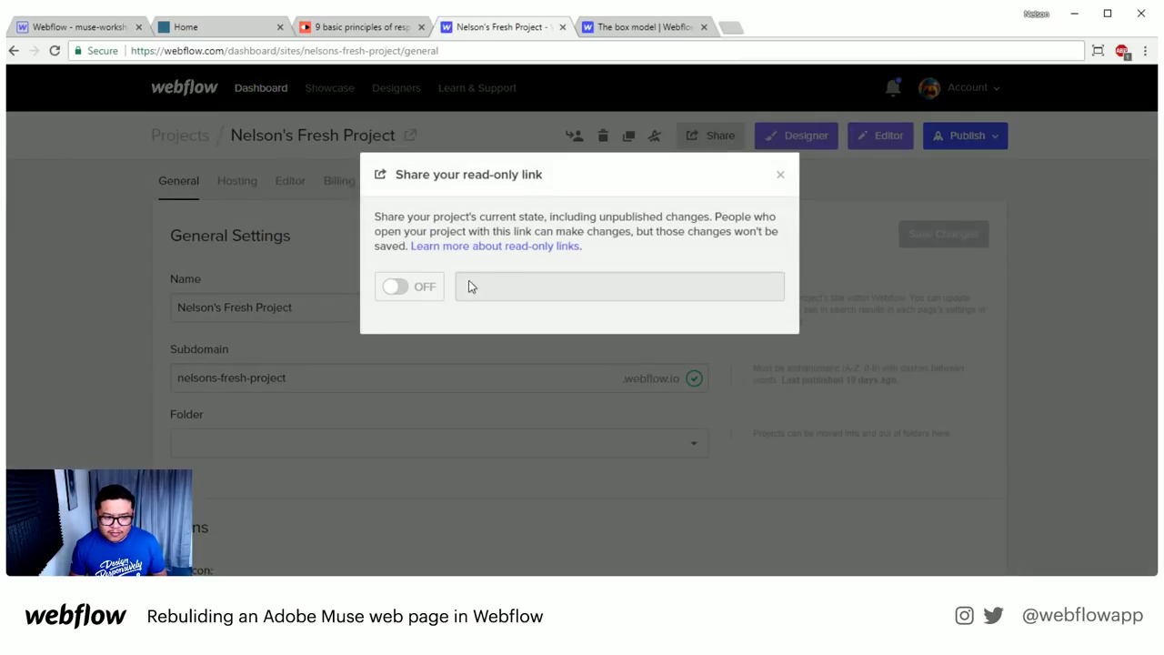
left_click(396, 287)
left_click(629, 288)
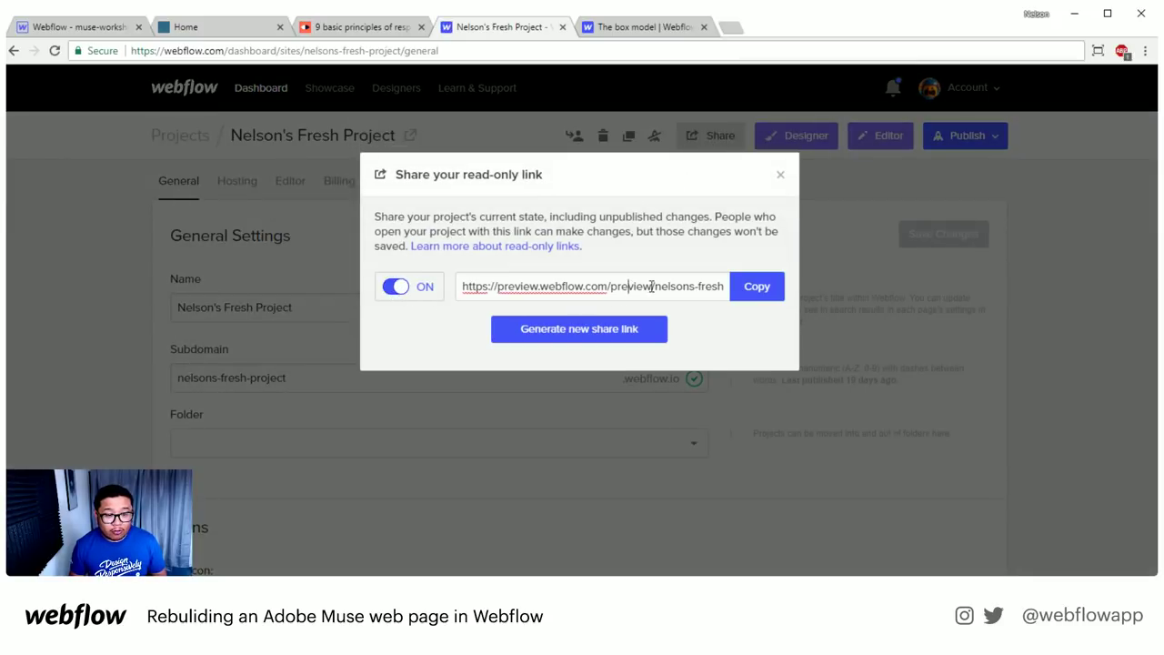
left_click(737, 290)
left_click(781, 289)
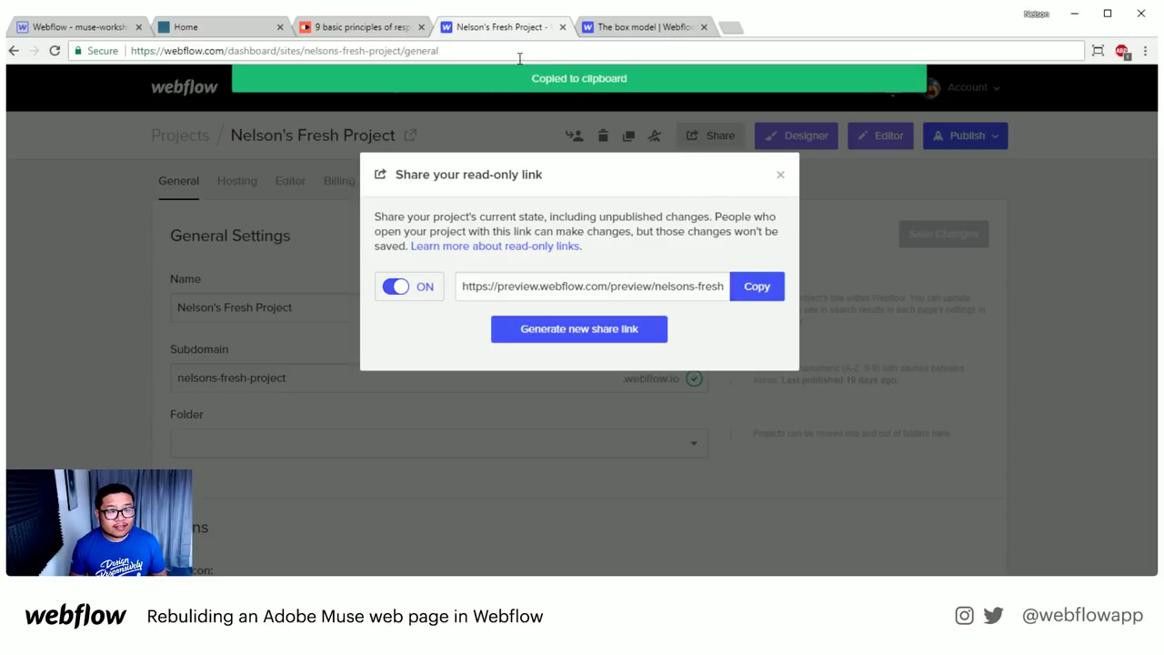
- Load the copied read-only preview link in the current browser tab
left_click(570, 51)
key("ctrl+v")
key("ctrl+v")
key("ctrl+v")
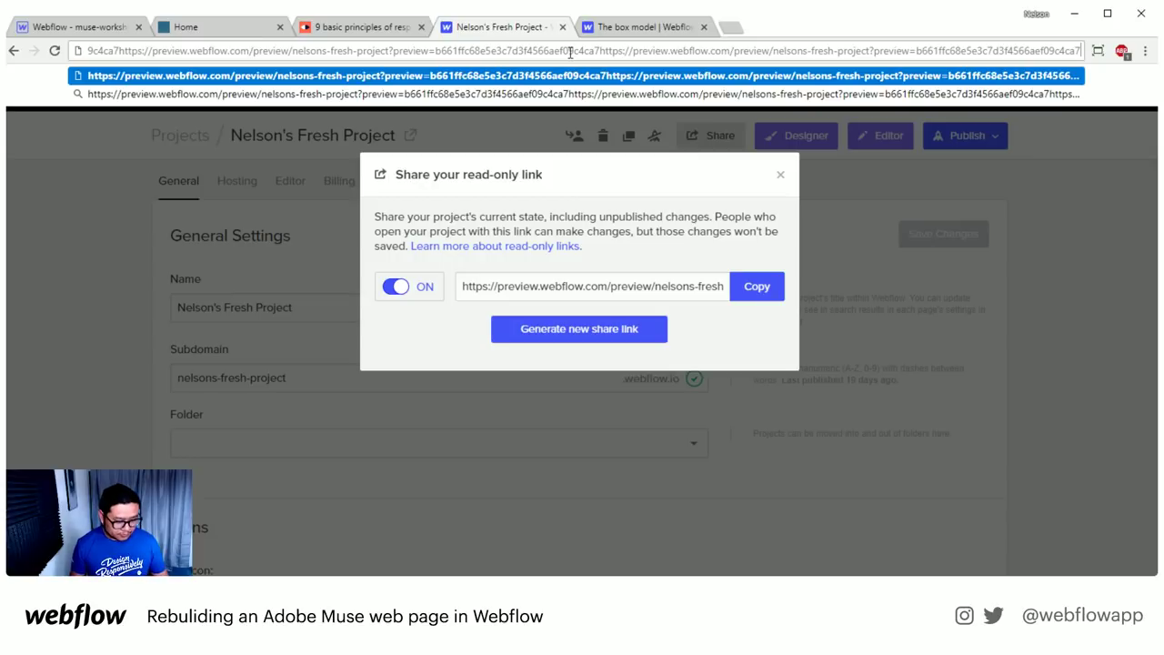
key("ctrl+a")
key("ctrl+v")
key("Return")
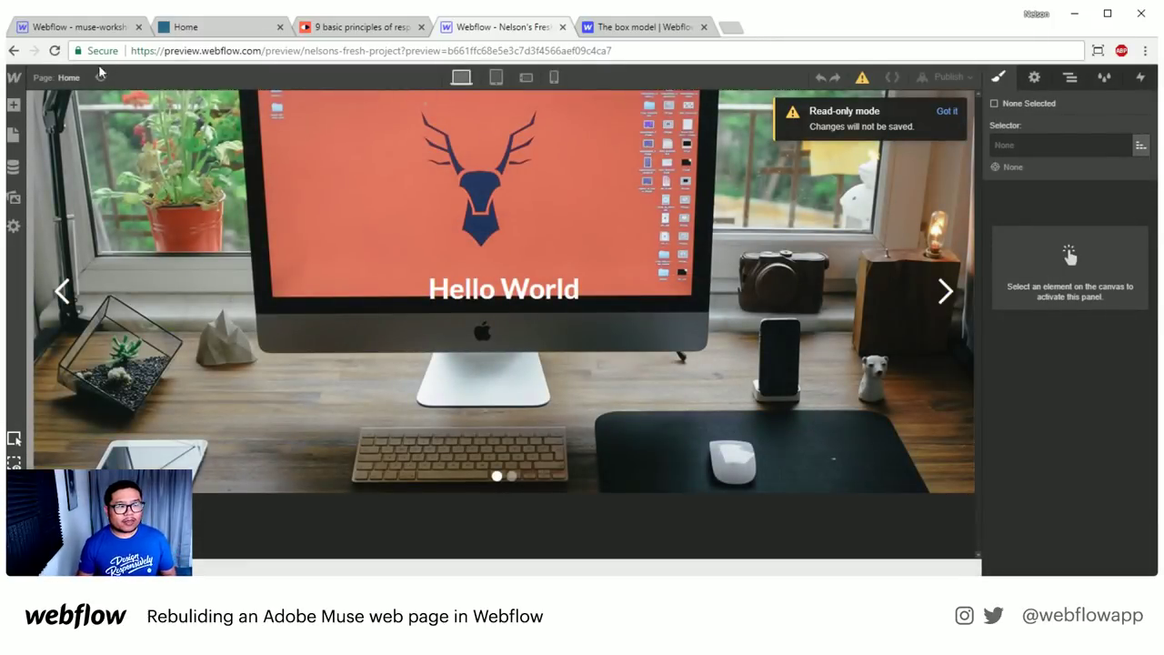
- Open the about page in the read-only project and select its first body paragraph
left_click(64, 77)
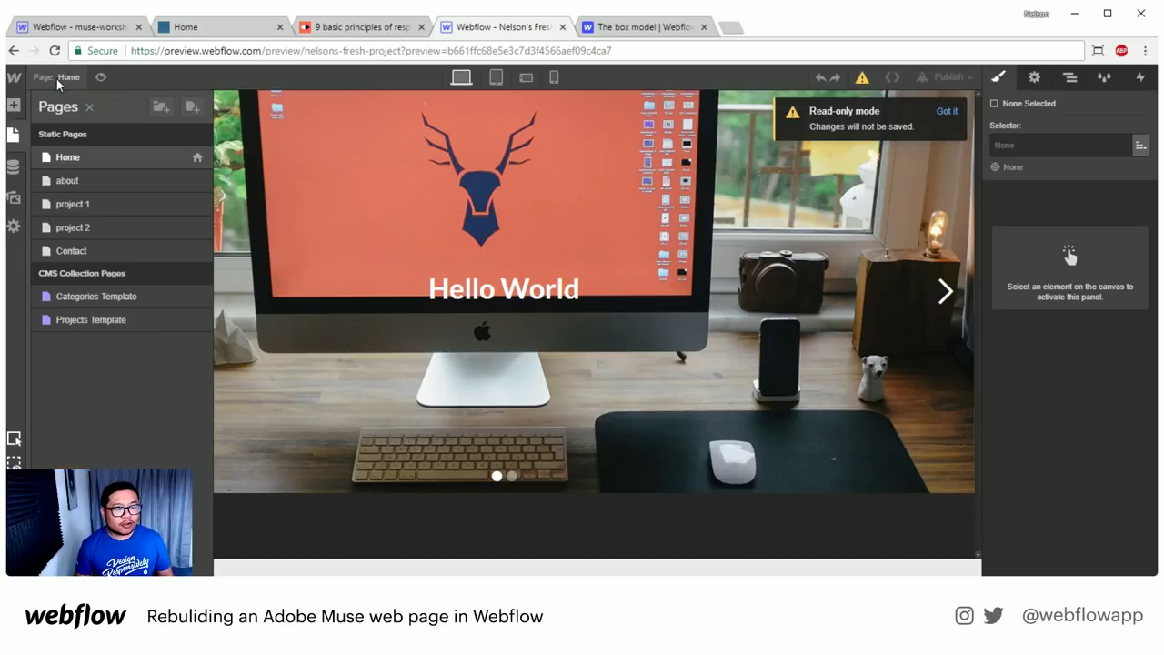
left_click(87, 182)
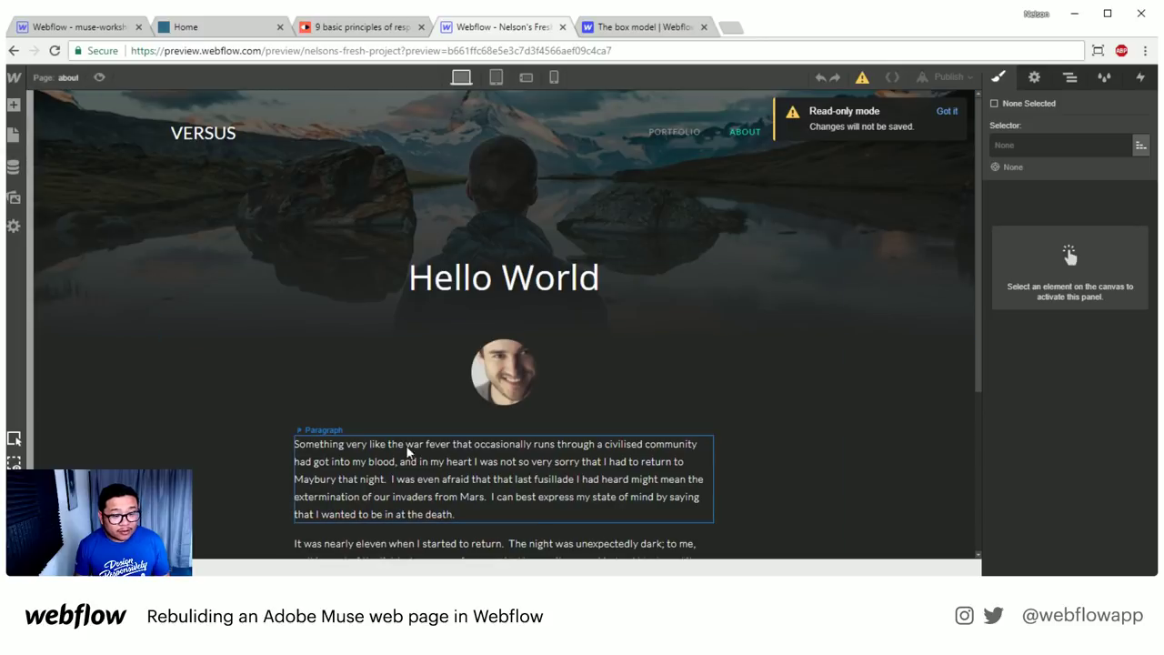
left_click(444, 455)
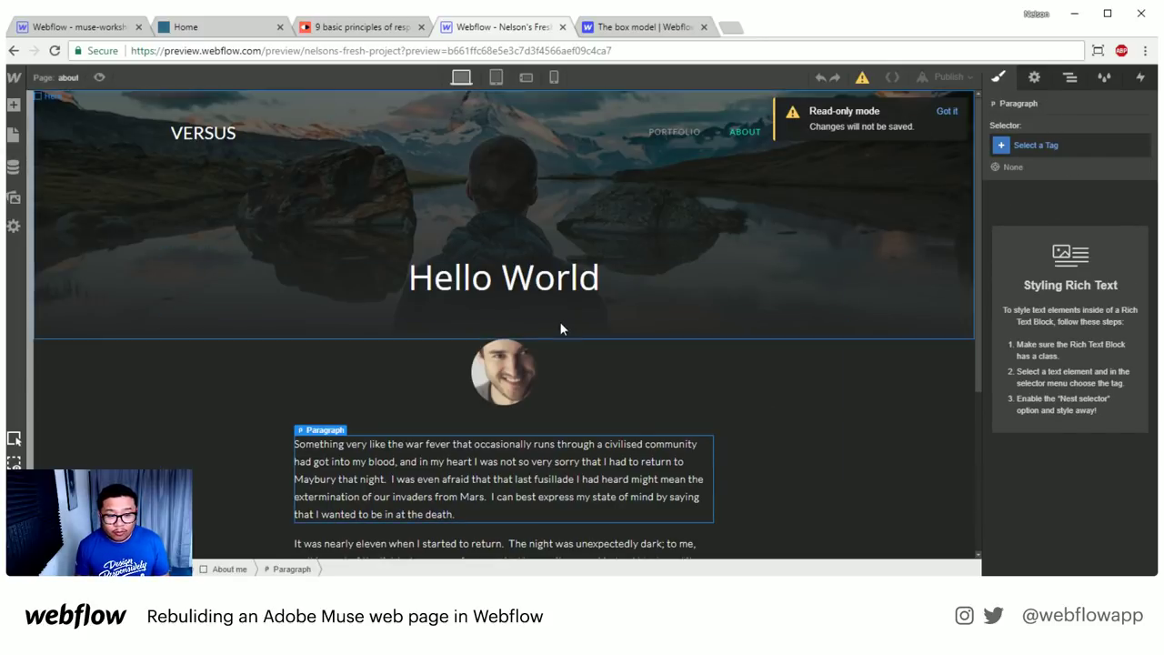
- Select the "Hello World" heading on the about page and change its font to Montserrat
left_click(600, 290)
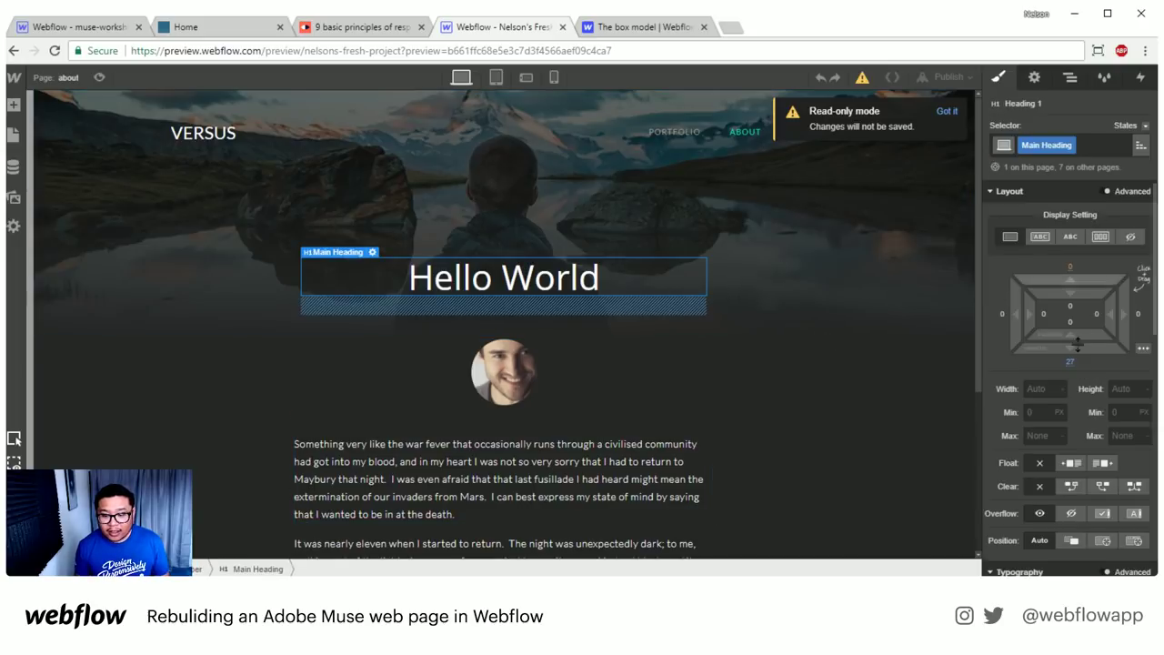
scroll(1064, 227, "down", 5)
left_click(1035, 239)
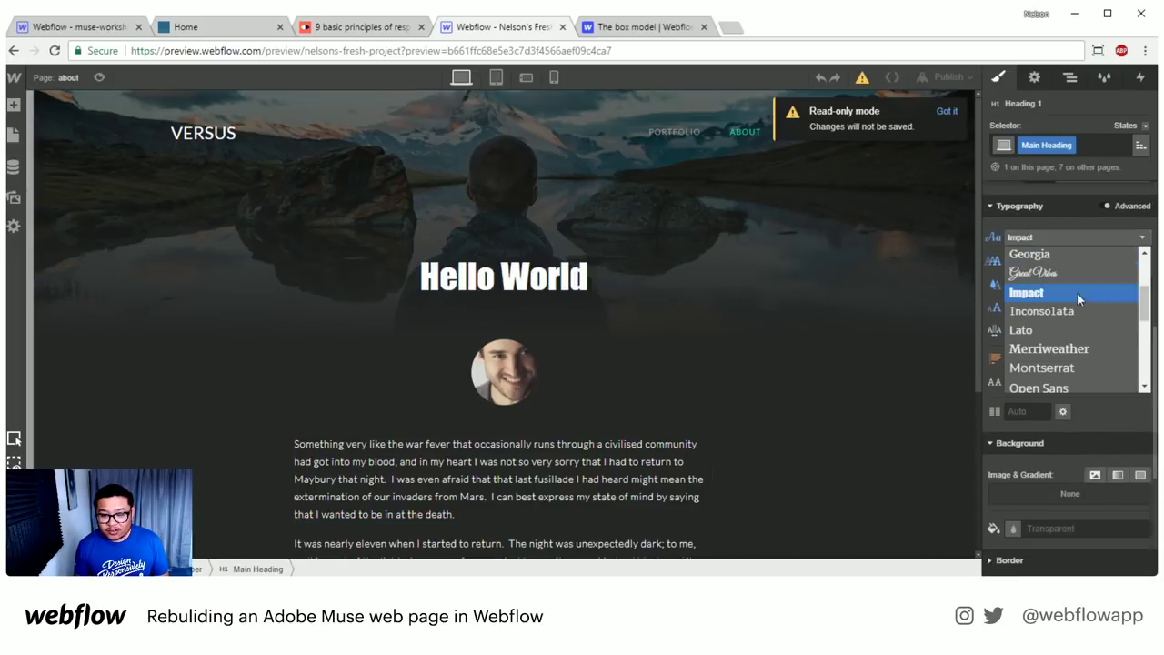
left_click(1068, 369)
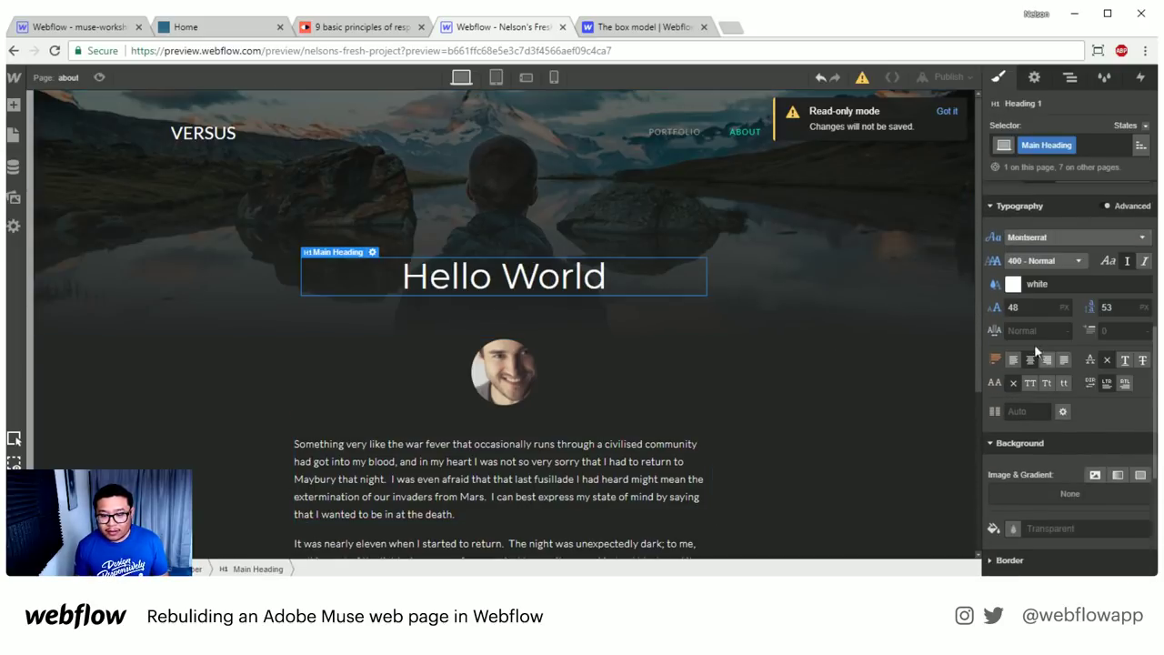
- Increase the main heading's font size to 88 px
left_click(1029, 309)
key("shift+Up")
key("shift+Up")
key("shift+Up")
key("shift+Up")
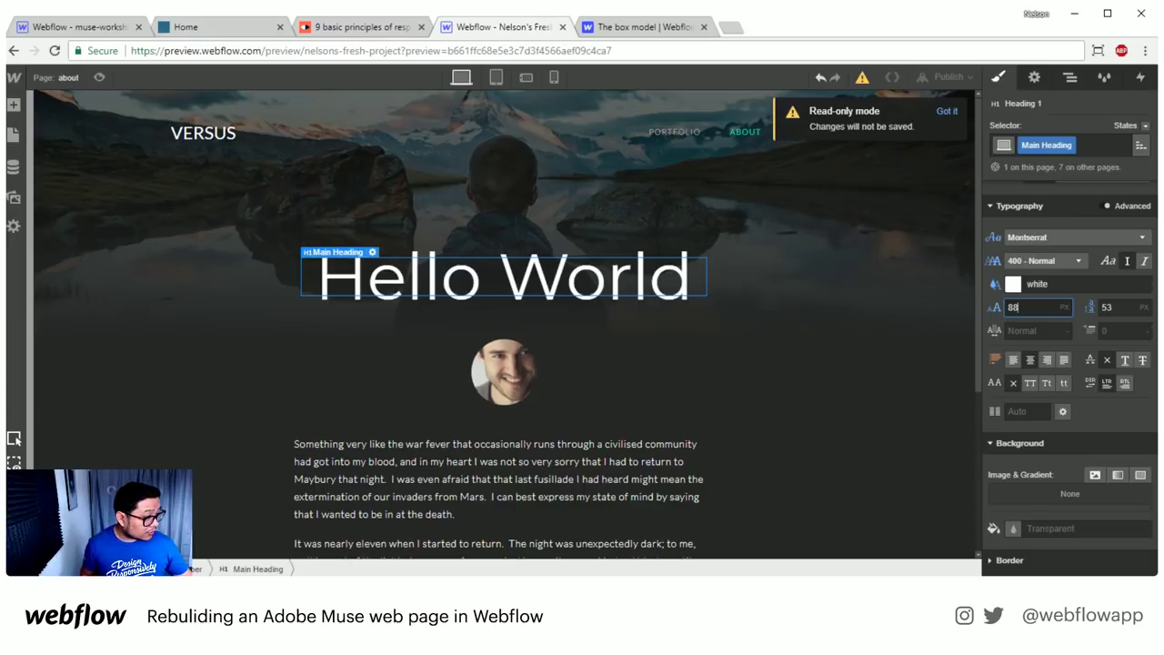
- Close the box model, read-only preview and responsive design article pages, and return to the top of the Breeze template site
left_click(703, 27)
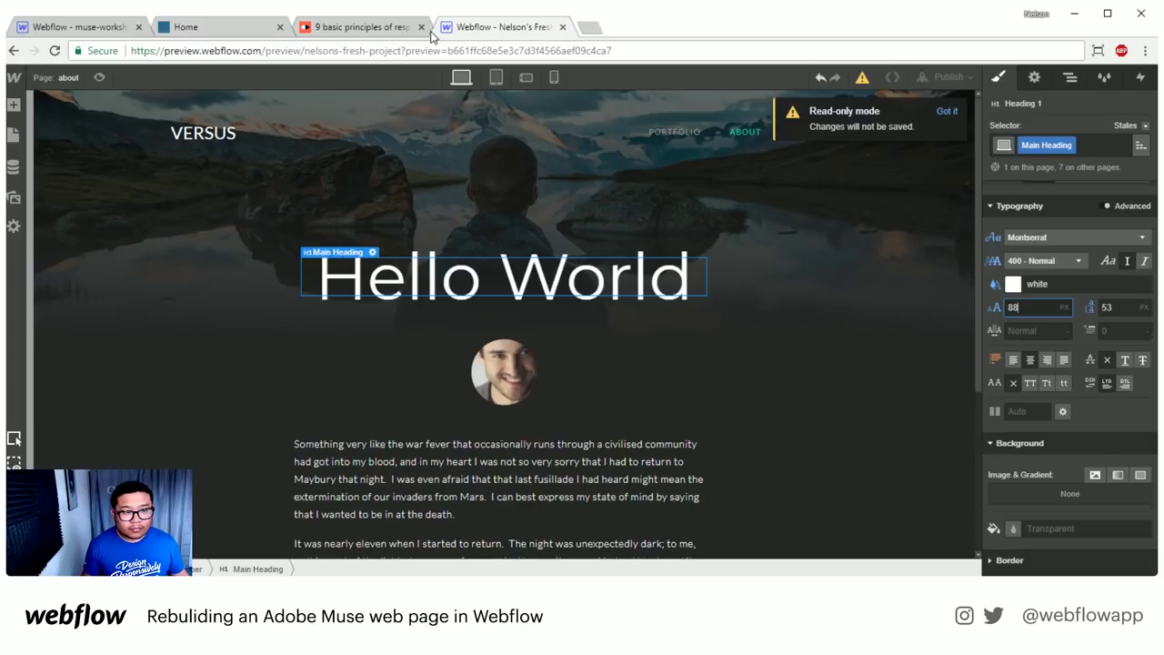
left_click(562, 26)
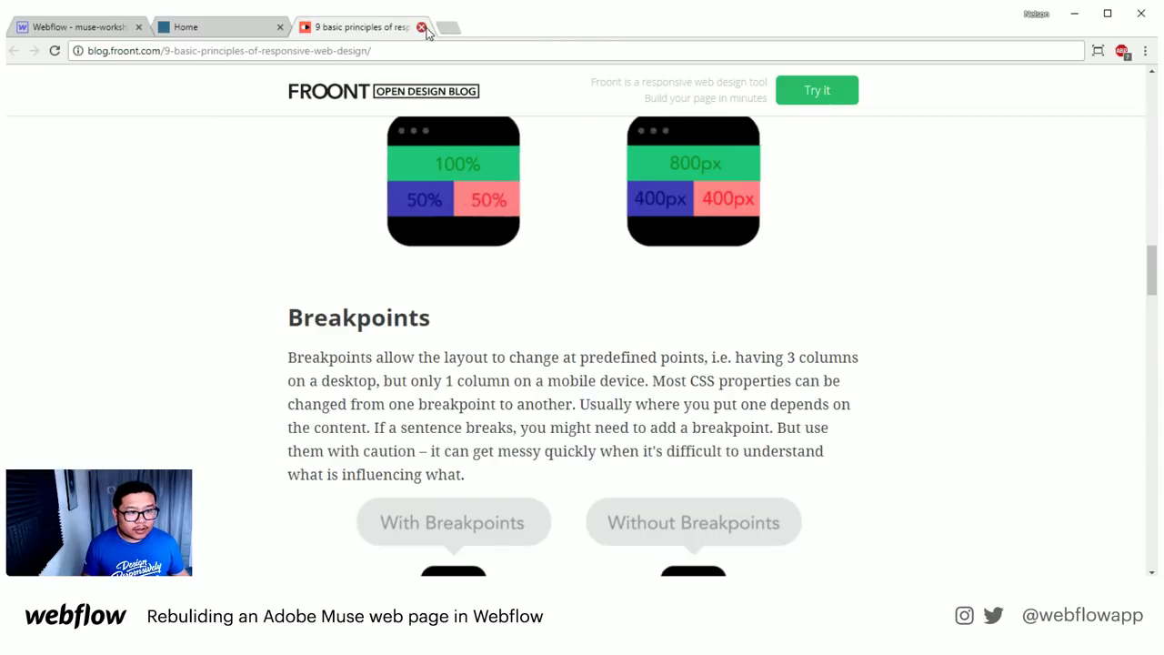
left_click(421, 28)
scroll(274, 361, "up", 10)
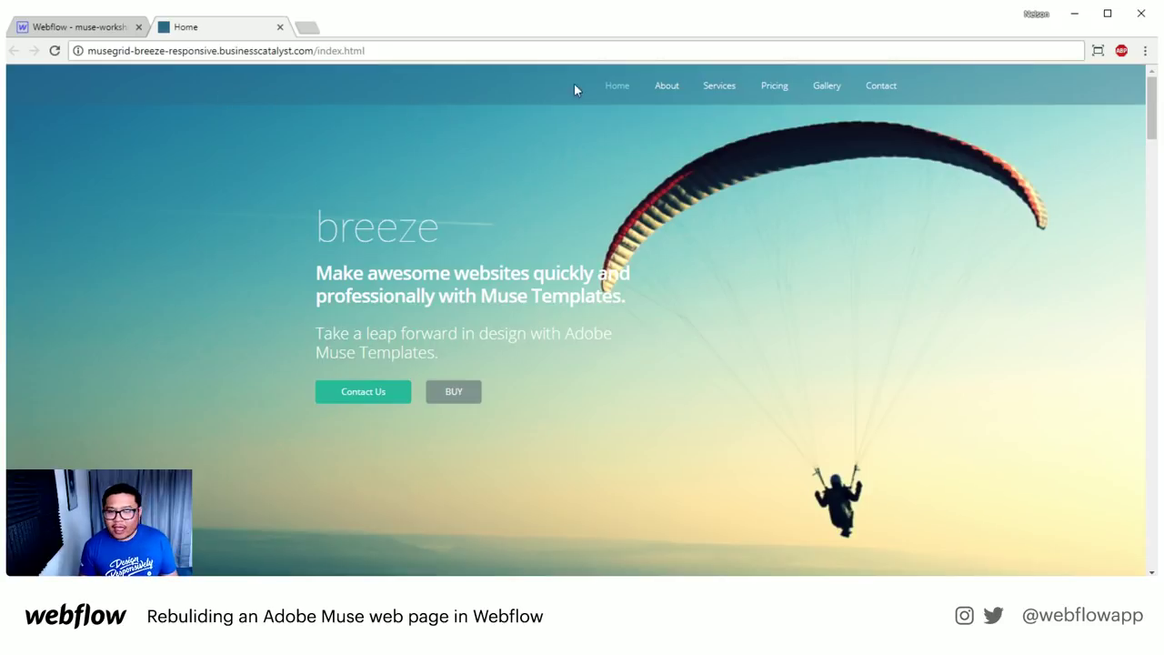
- Examine the Breeze template's hero, call-to-action banner and the What, Who and How section
scroll(1153, 109, "down", 3)
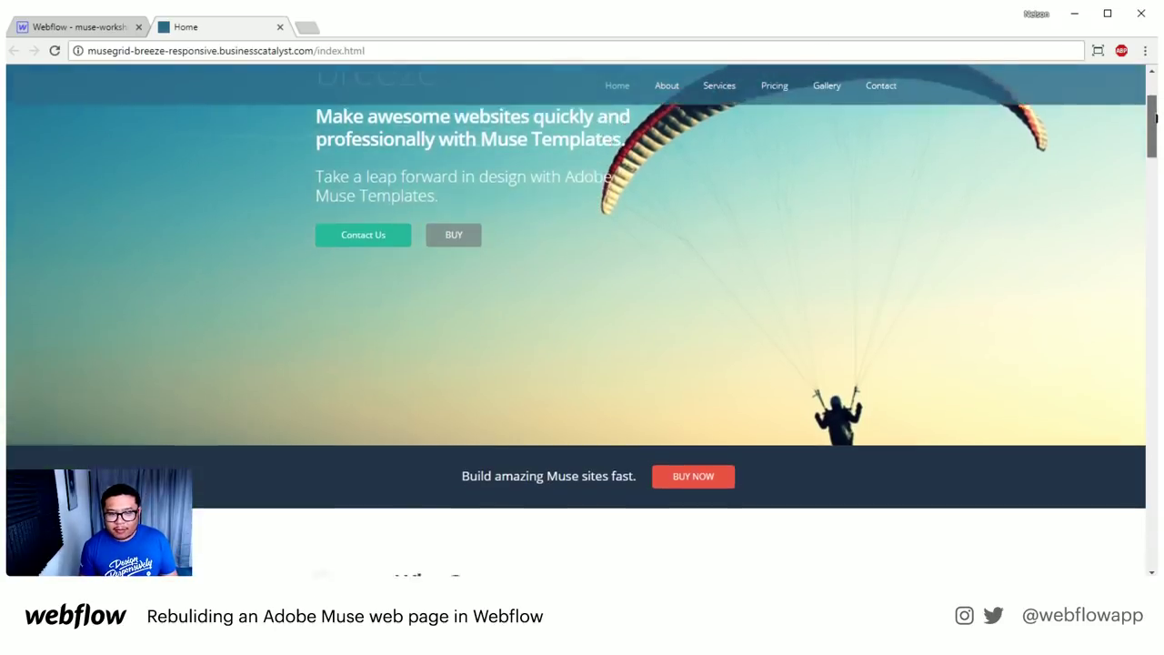
scroll(1157, 116, "down", 1)
scroll(1154, 91, "up", 5)
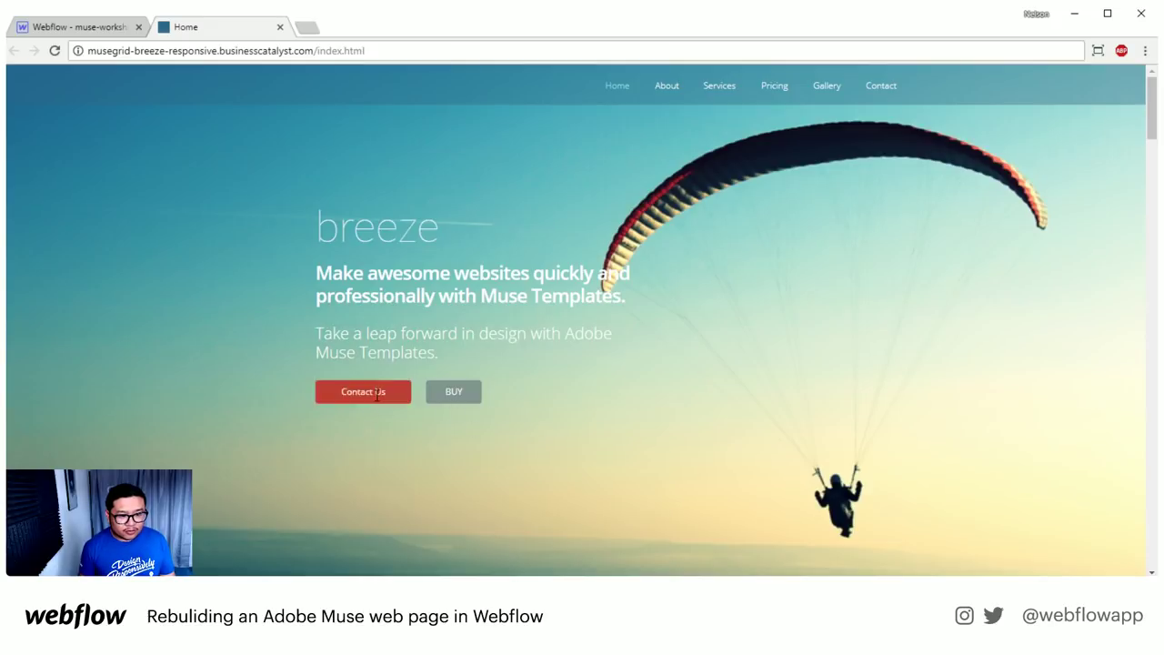
left_click_drag(1152, 104, 1154, 165)
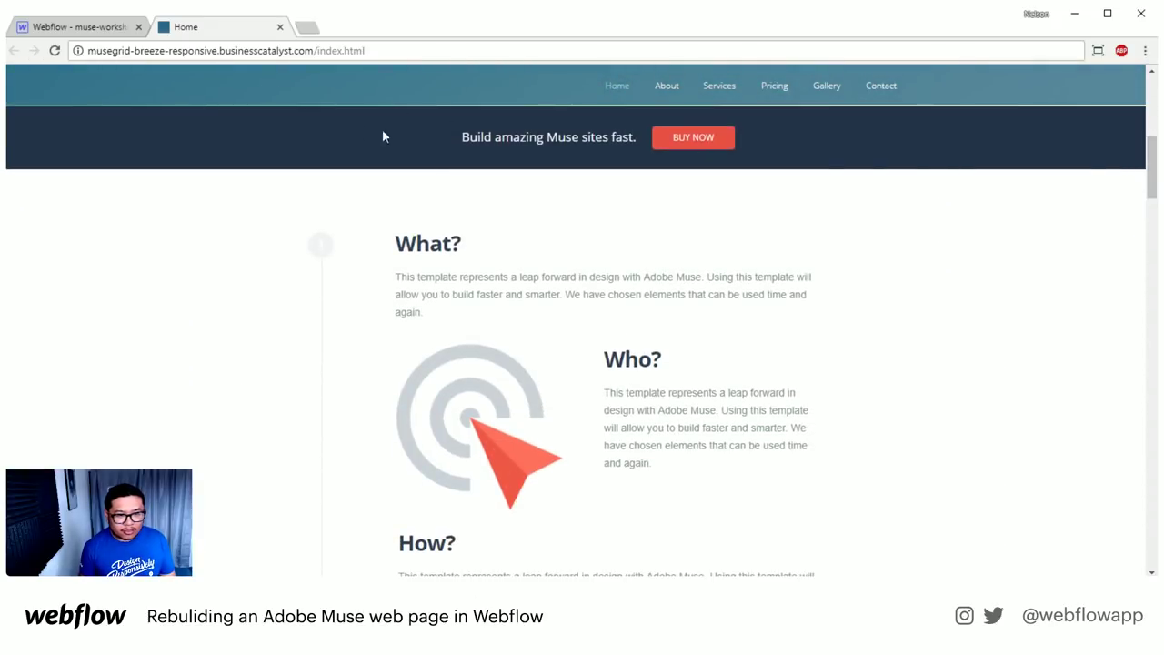
scroll(859, 264, "up", 2)
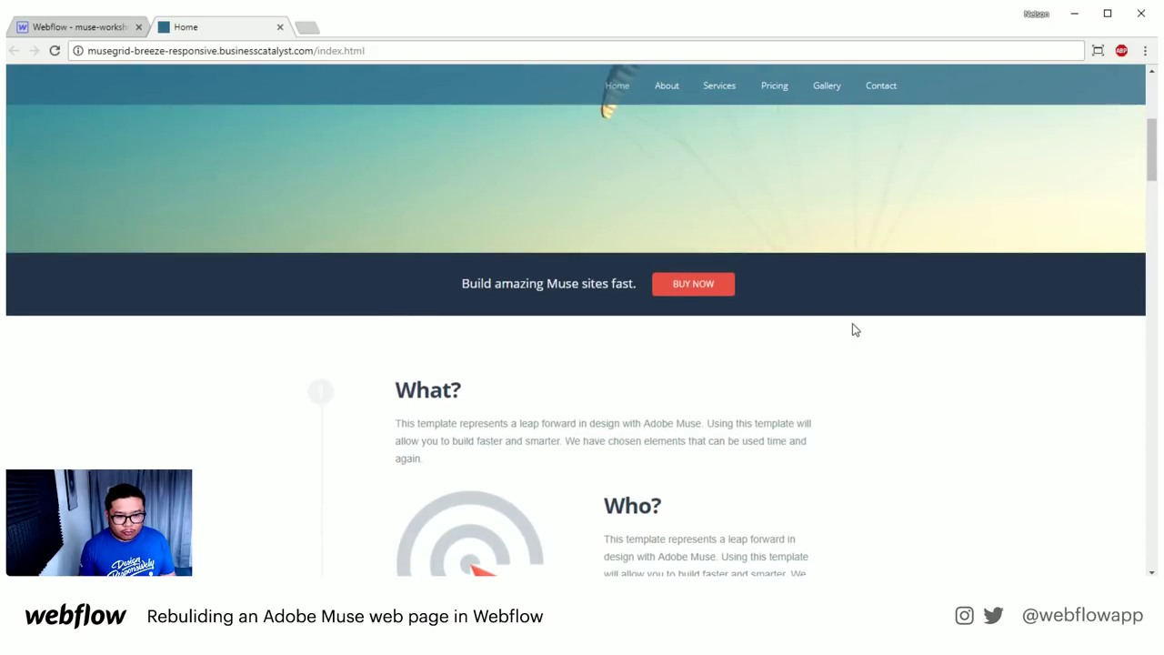
scroll(855, 329, "down", 3)
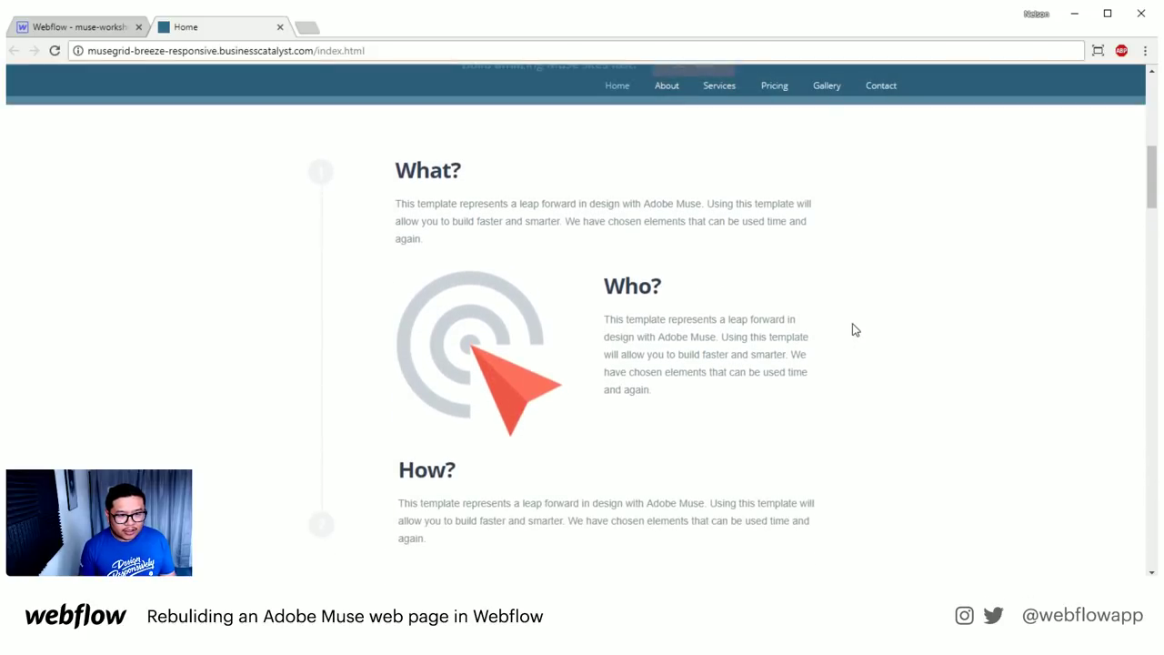
scroll(846, 320, "down", 1)
scroll(844, 313, "up", 1)
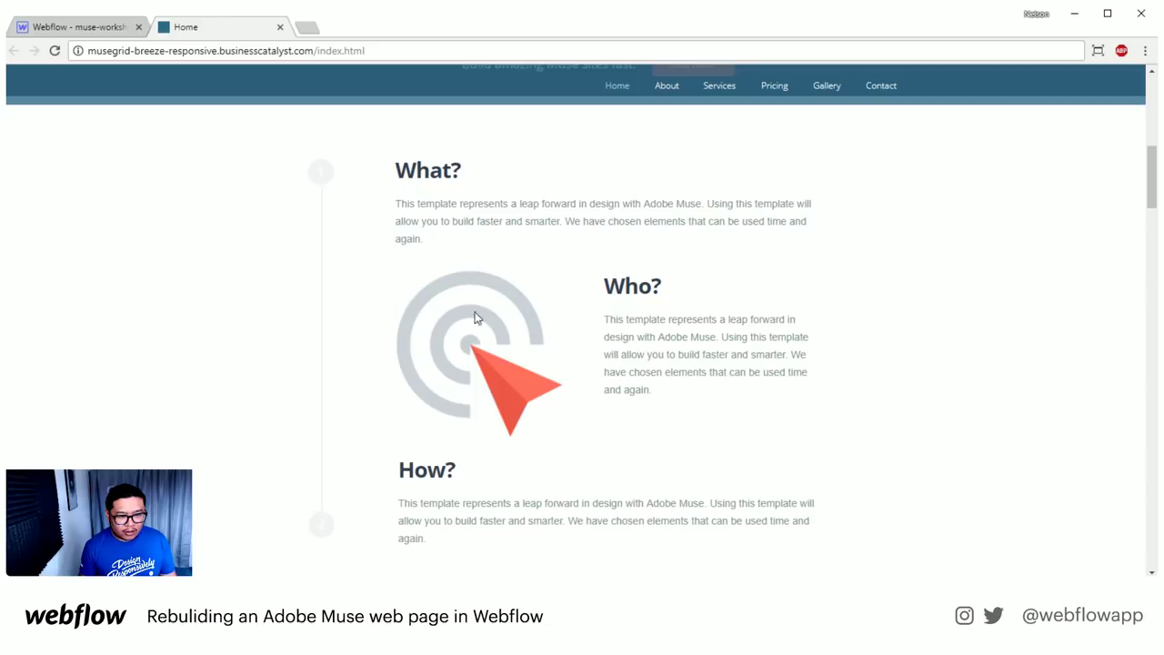
scroll(696, 368, "down", 4)
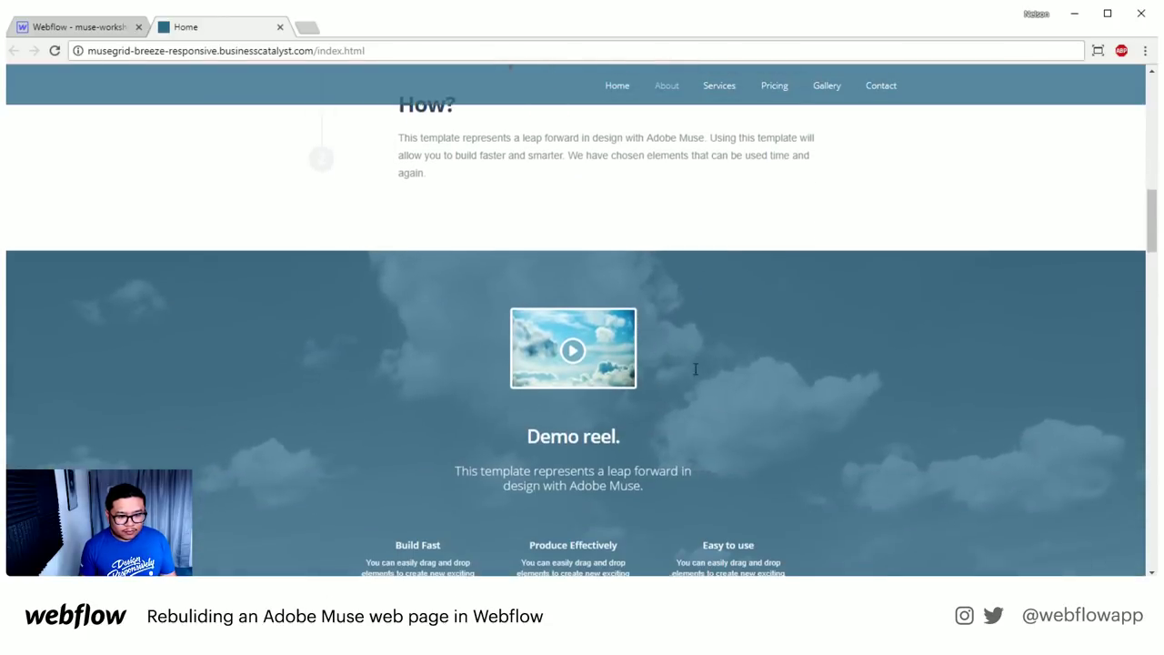
- Open the video in the demo reel section to view its lightbox, and close it again
scroll(695, 369, "down", 1)
mouse_move(1152, 238)
left_mouse_down()
mouse_move(1146, 213)
mouse_move(1147, 267)
mouse_move(1130, 221)
mouse_move(1136, 246)
left_mouse_up()
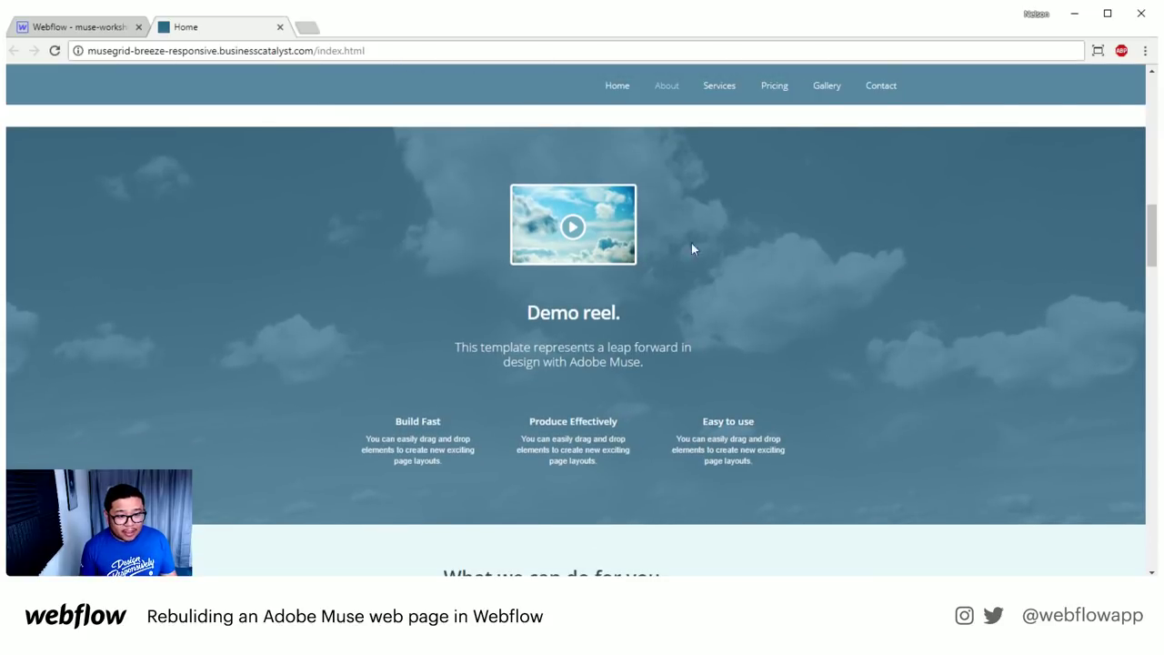
left_click(564, 230)
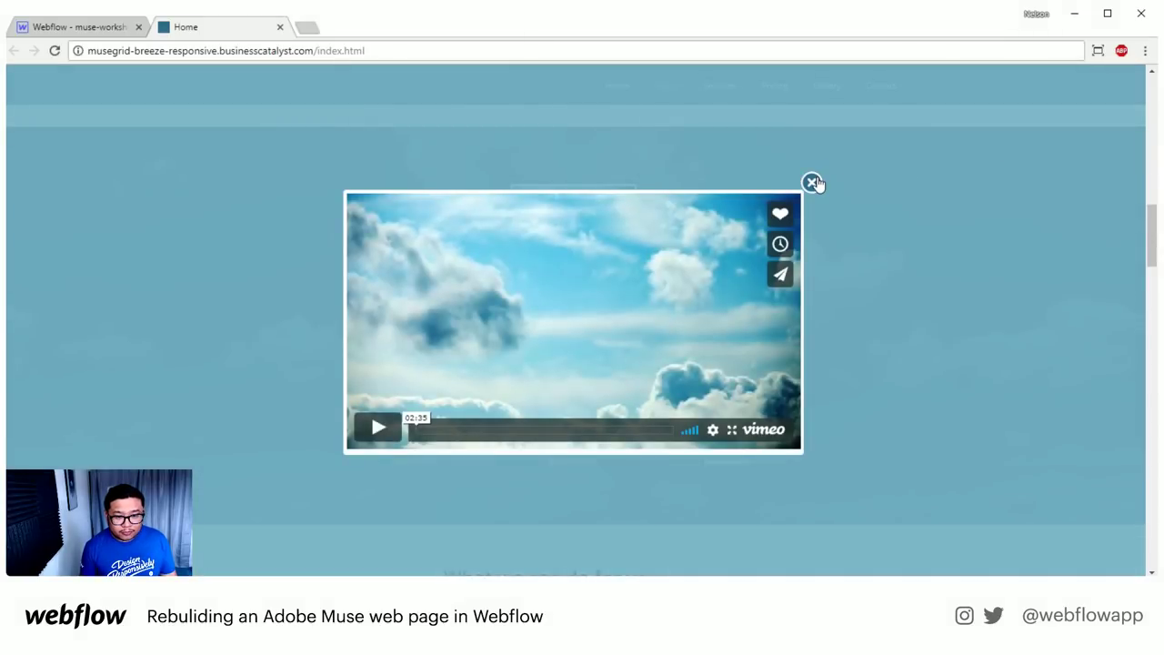
left_click(812, 182)
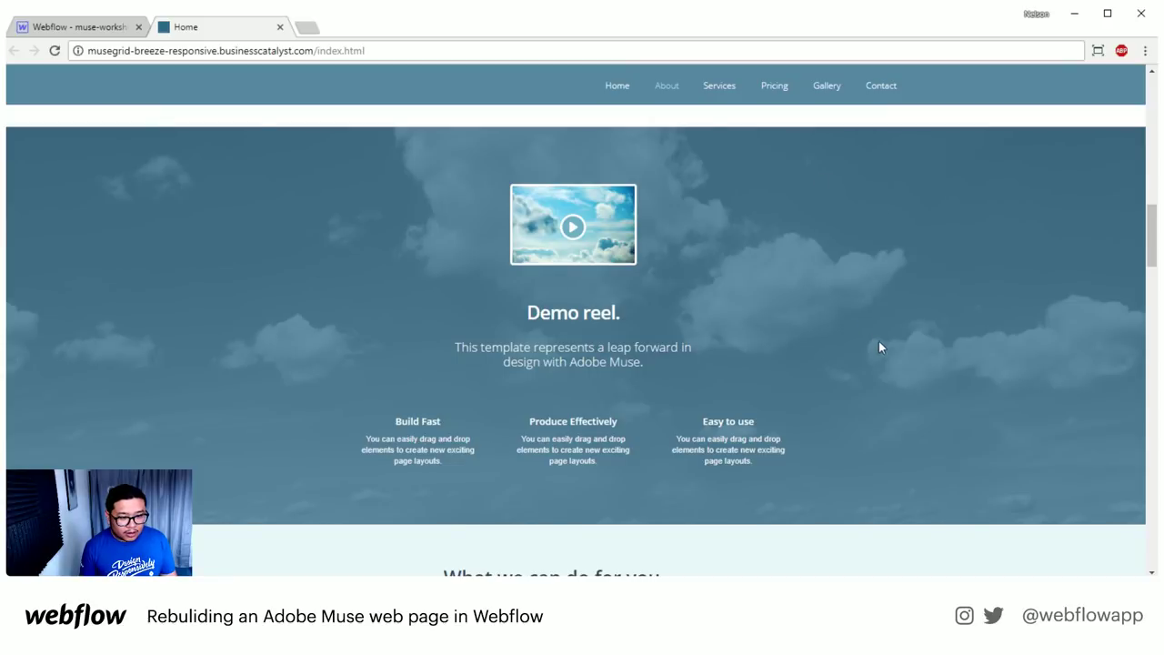
- Examine the services, pricing and promise sections down to the latest work gallery
scroll(883, 346, "down", 1)
scroll(531, 401, "down", 3)
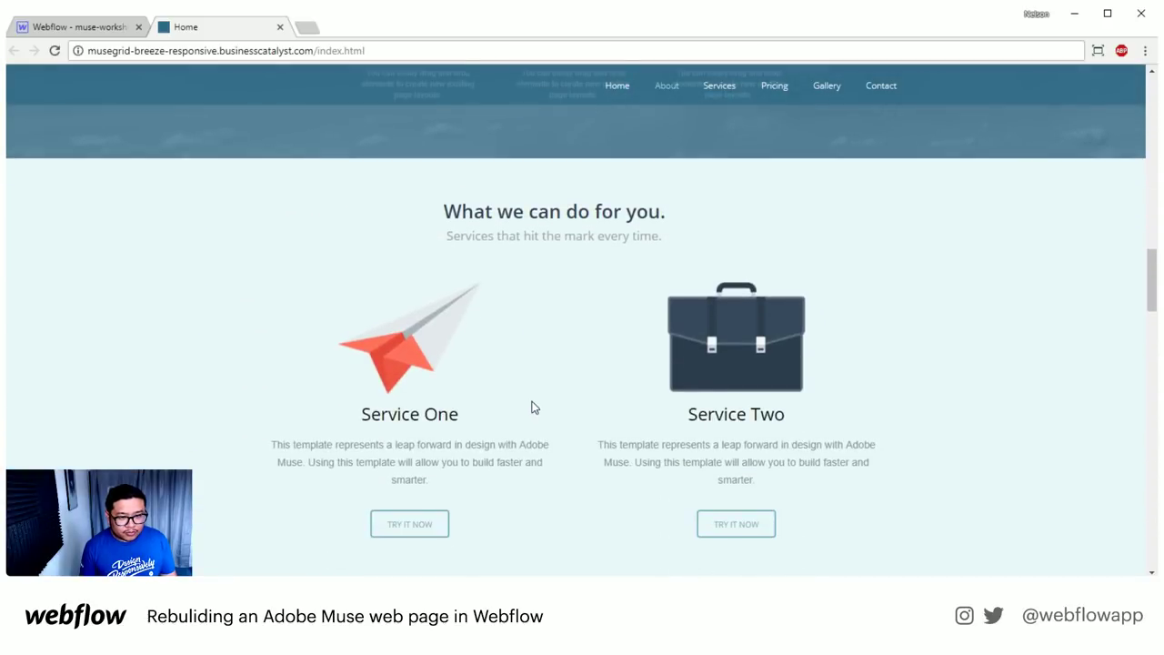
scroll(534, 407, "up", 2)
scroll(543, 395, "down", 5)
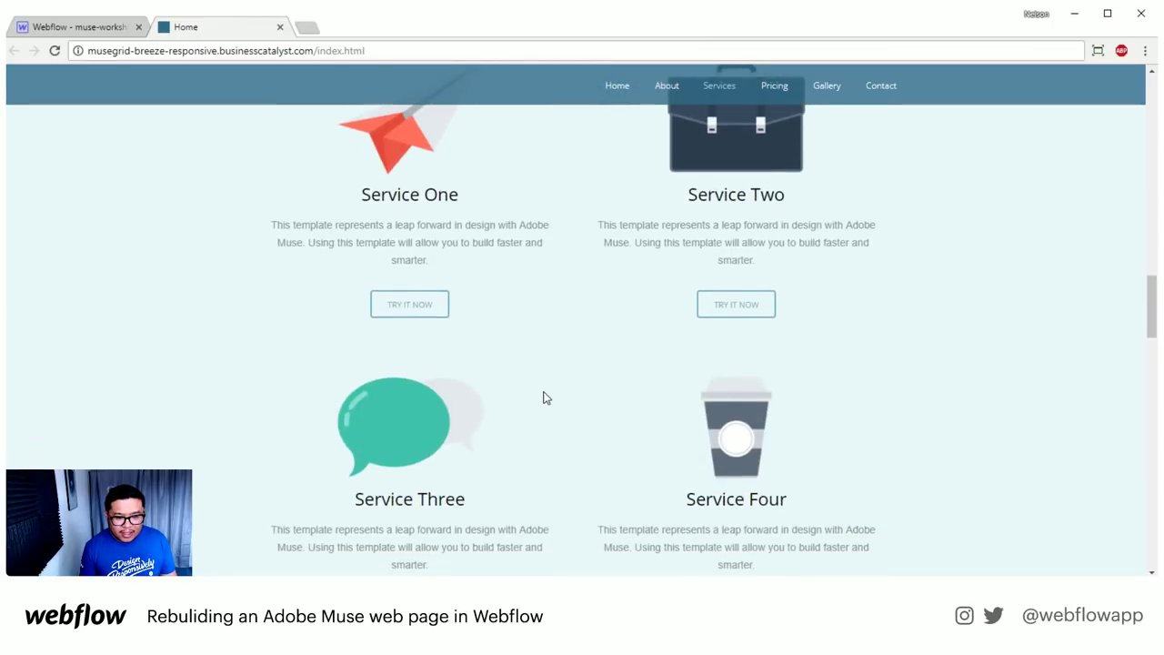
scroll(543, 397, "down", 3)
scroll(543, 397, "down", 2)
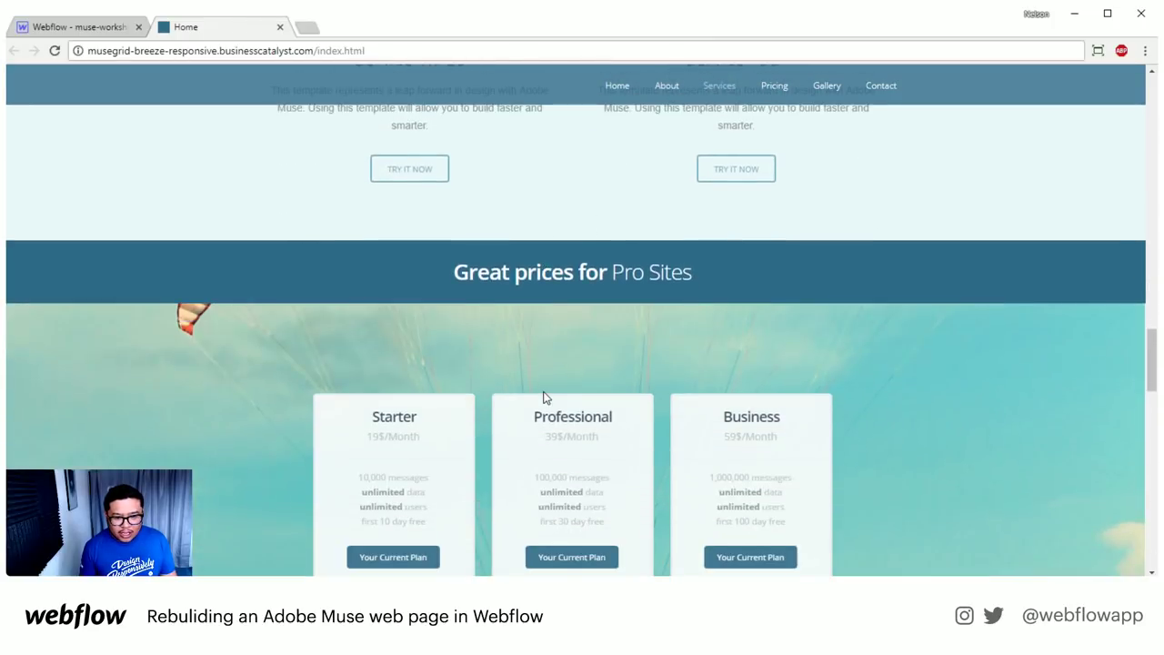
scroll(543, 398, "down", 5)
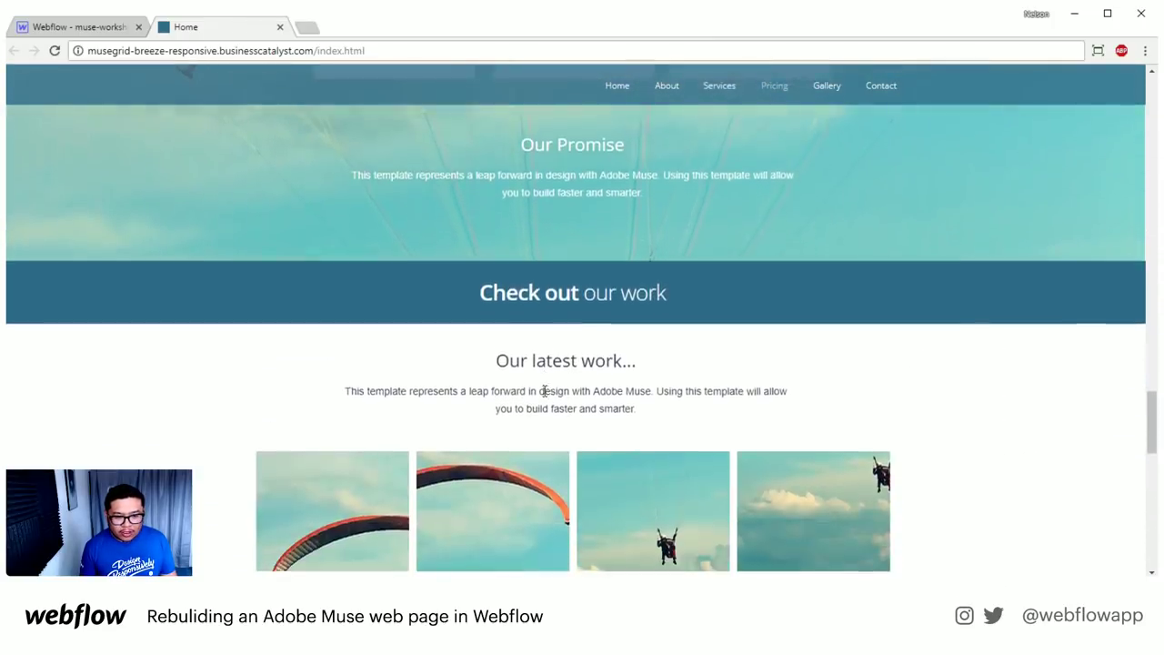
scroll(544, 392, "down", 3)
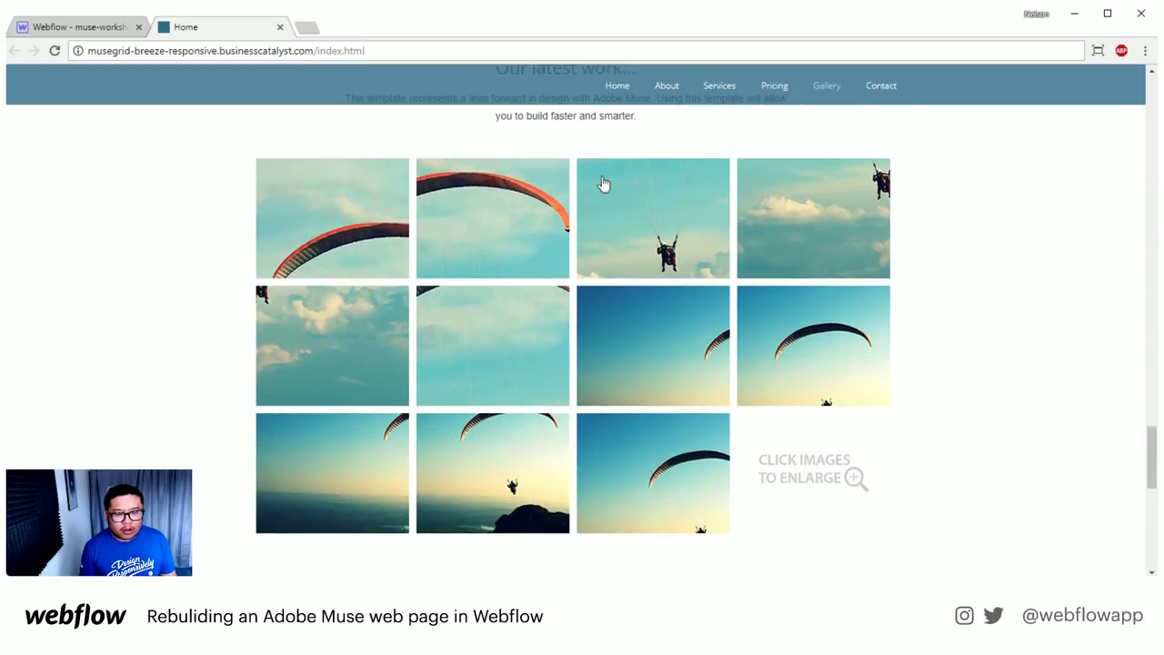
- Enlarge the first gallery image, browse forward through the lightbox, and close it
left_click(346, 236)
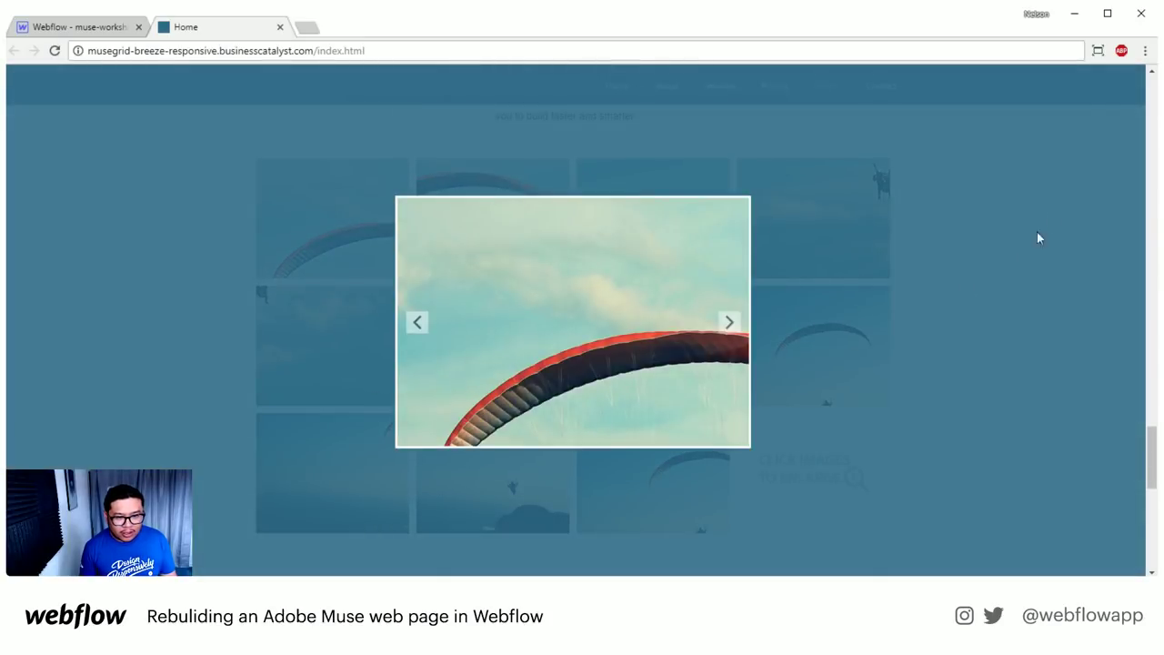
left_click(732, 325)
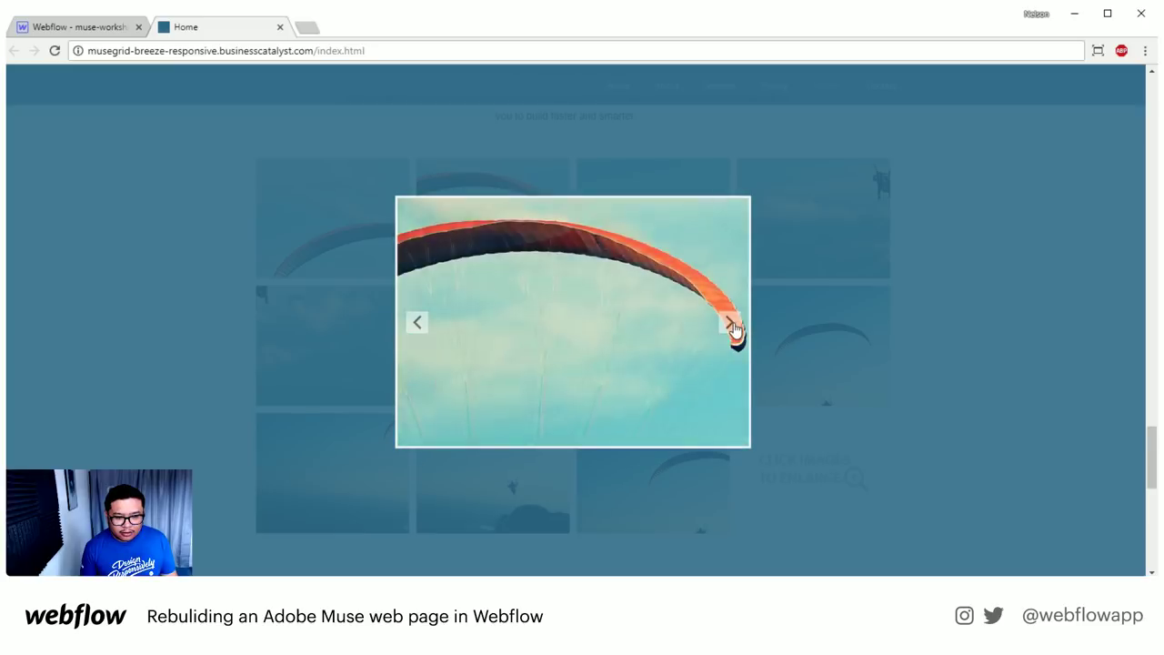
left_click(733, 325)
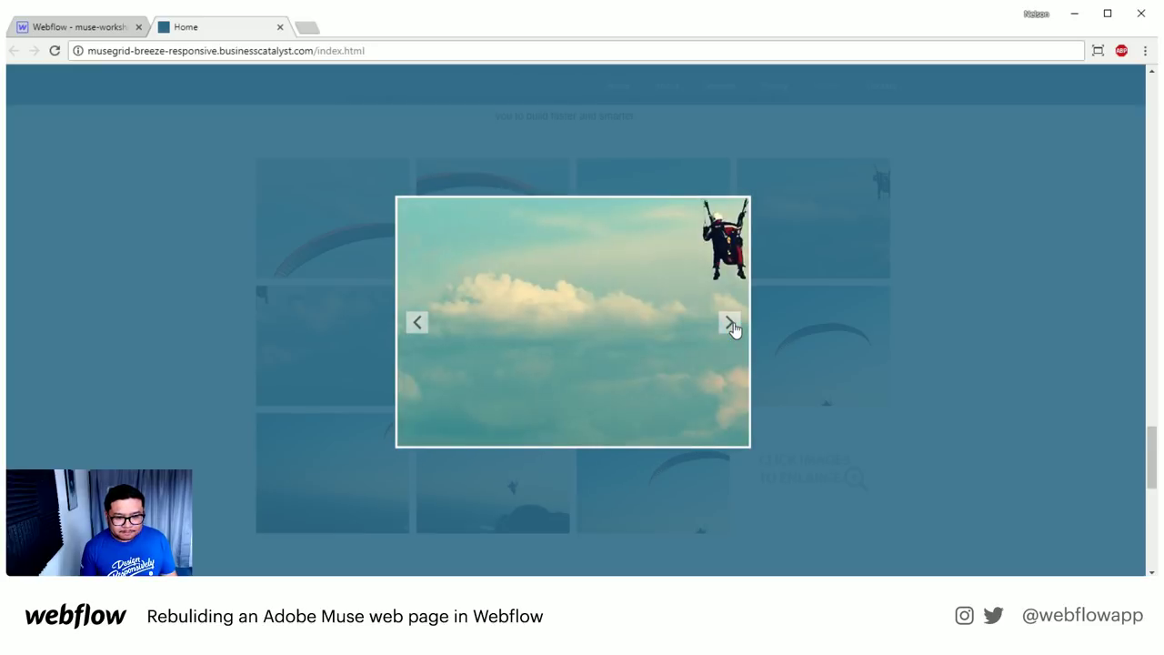
left_click(991, 259)
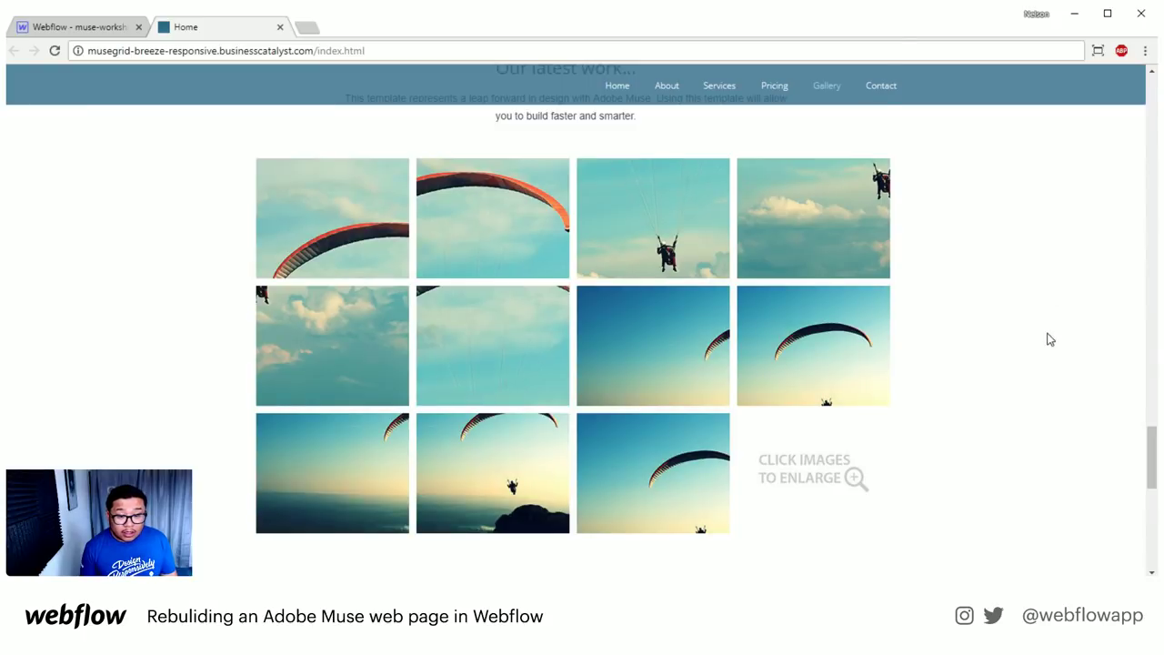
- Examine the contact section with its map, message form and footer, and return to the top of the page
scroll(1051, 339, "down", 8)
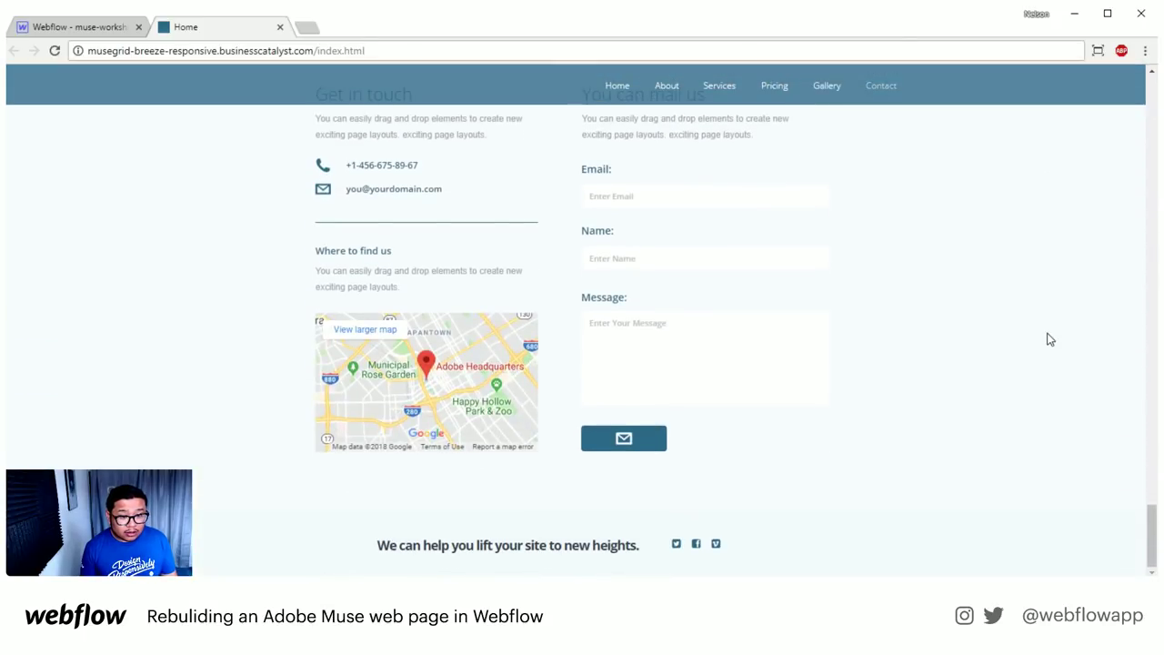
scroll(1047, 337, "up", 2)
scroll(1047, 338, "down", 2)
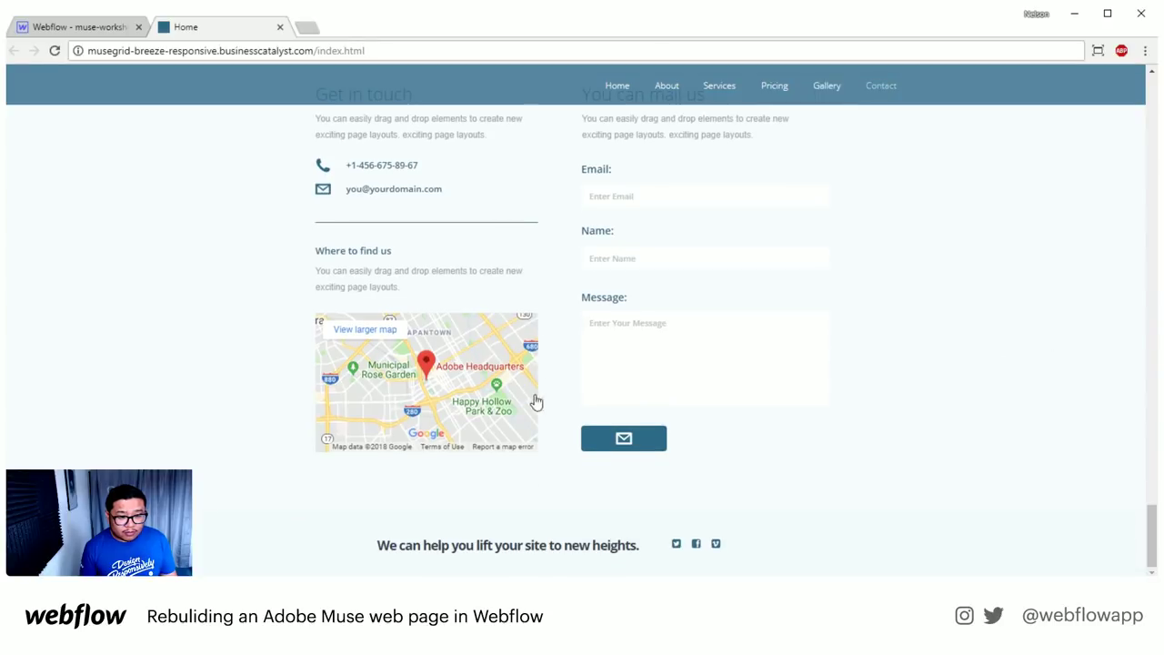
scroll(768, 417, "up", 6)
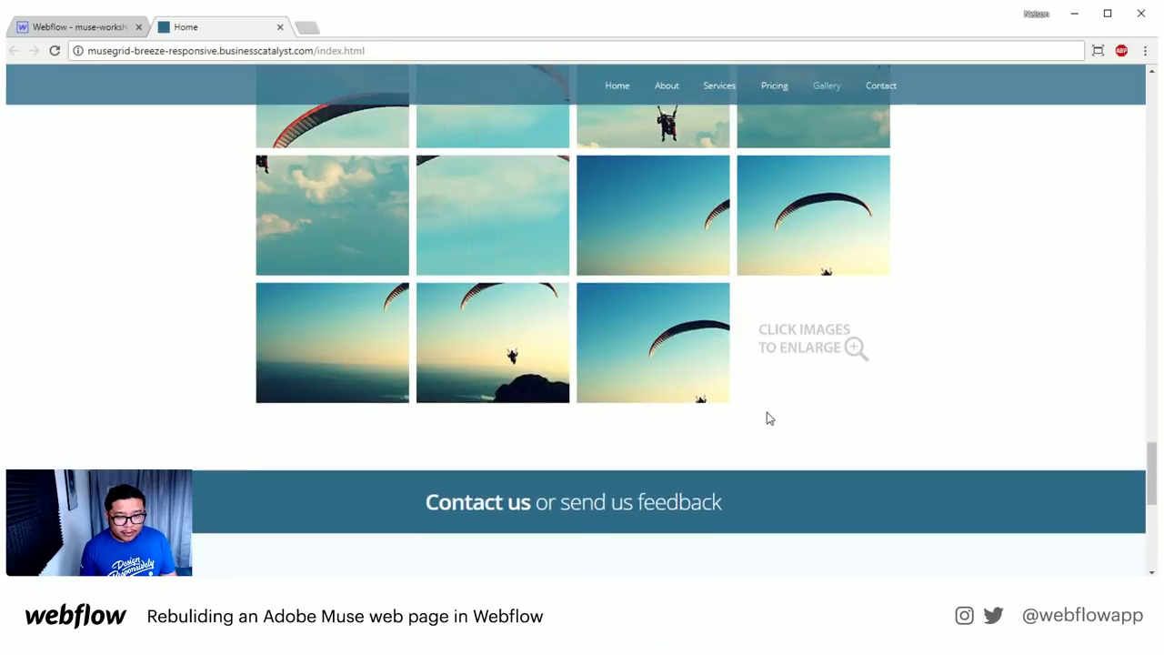
scroll(769, 418, "up", 15)
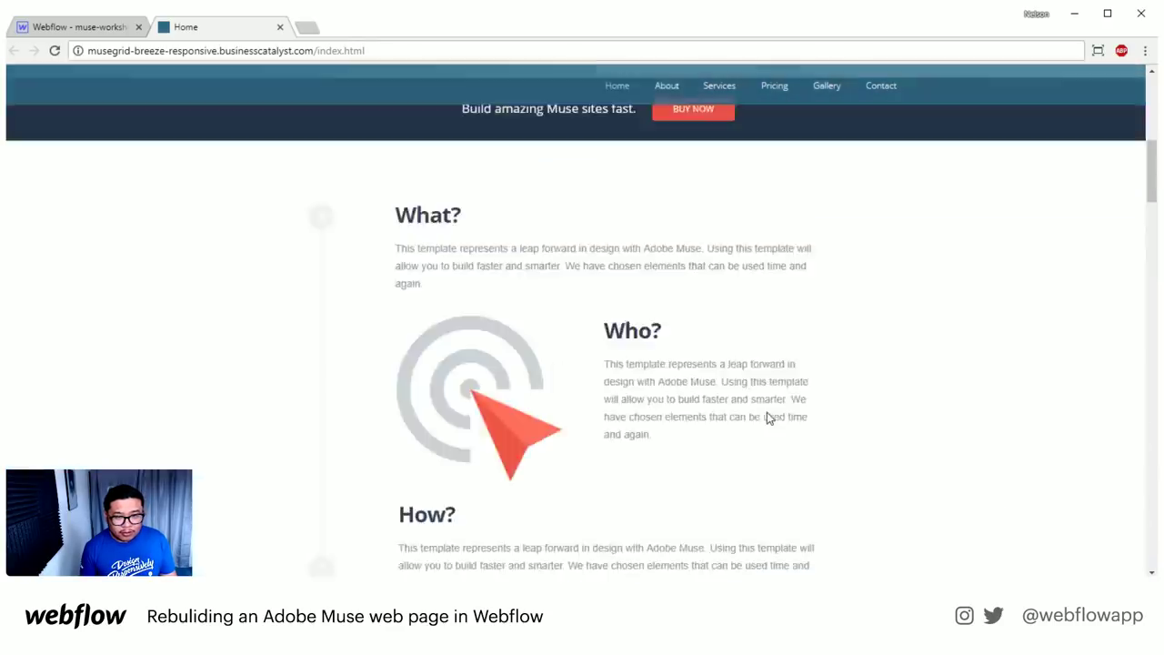
scroll(767, 414, "up", 5)
- Test the navigation links for About, Services, Pricing and Gallery, and go back to Home
left_click(676, 91)
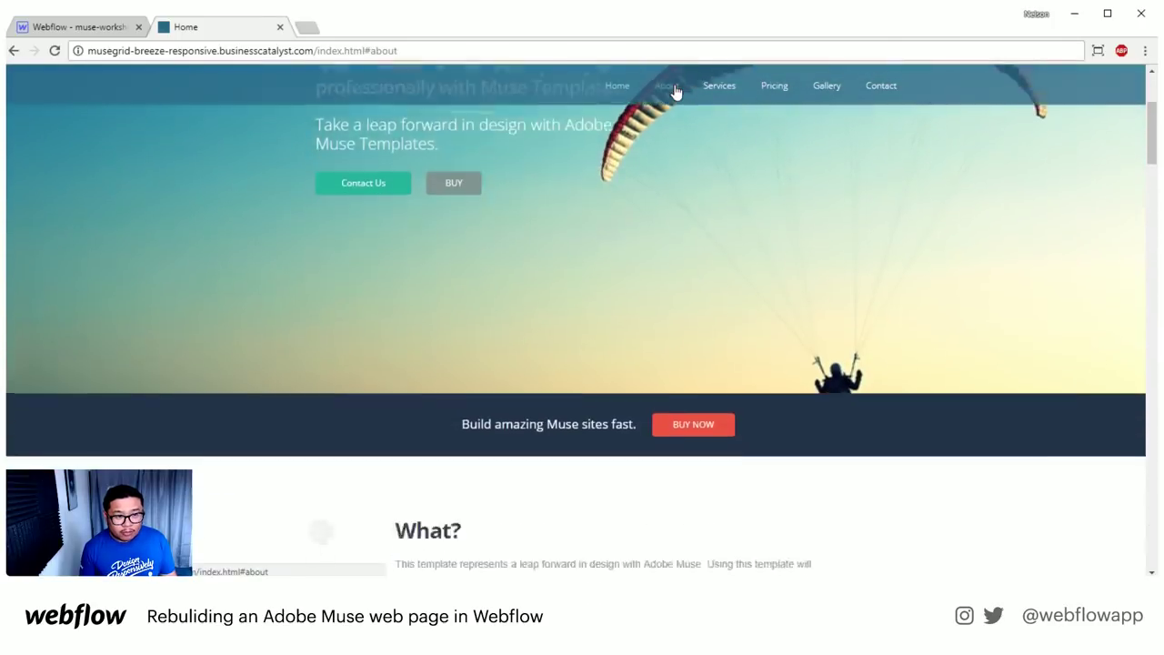
left_click(717, 93)
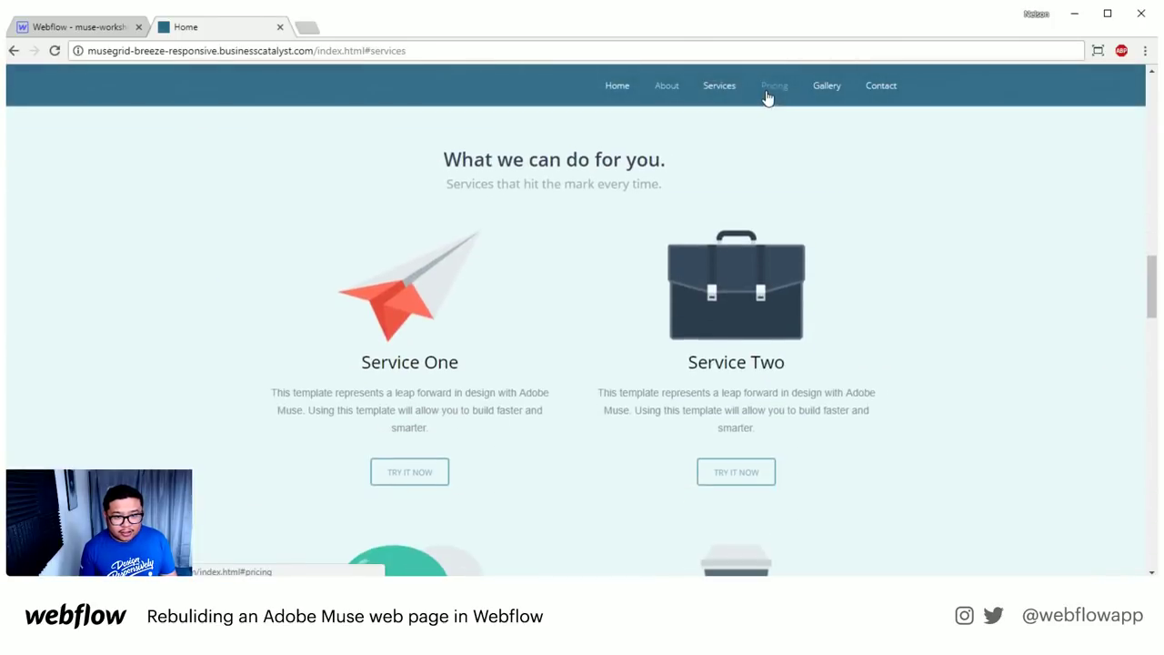
left_click(767, 90)
left_click(828, 89)
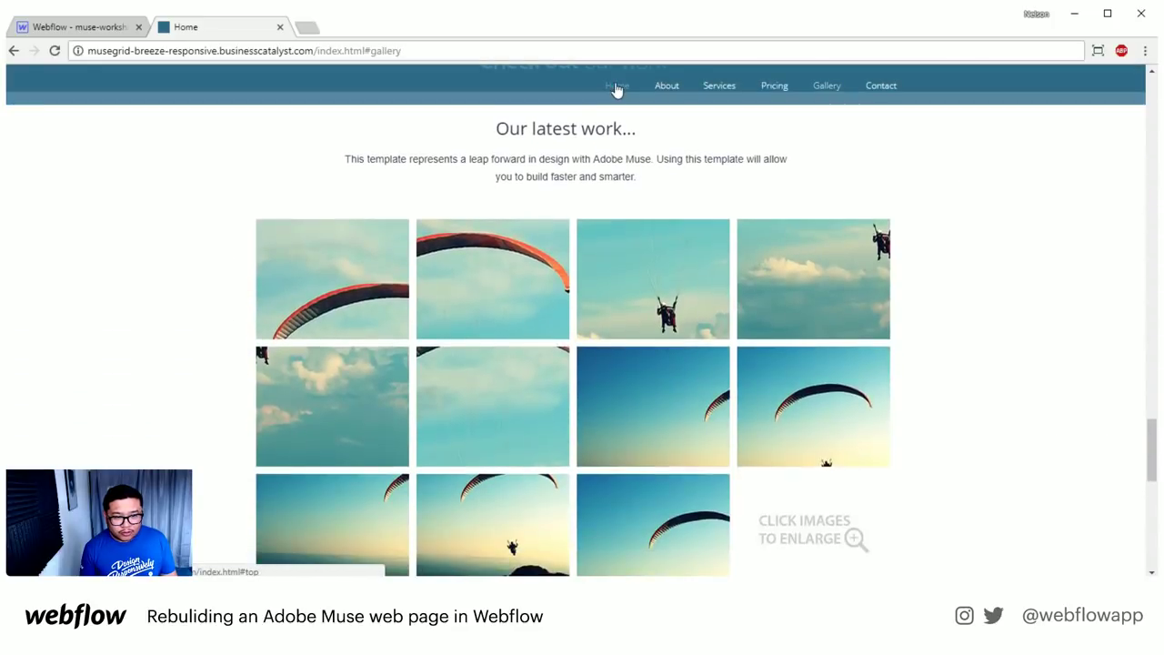
left_click(617, 88)
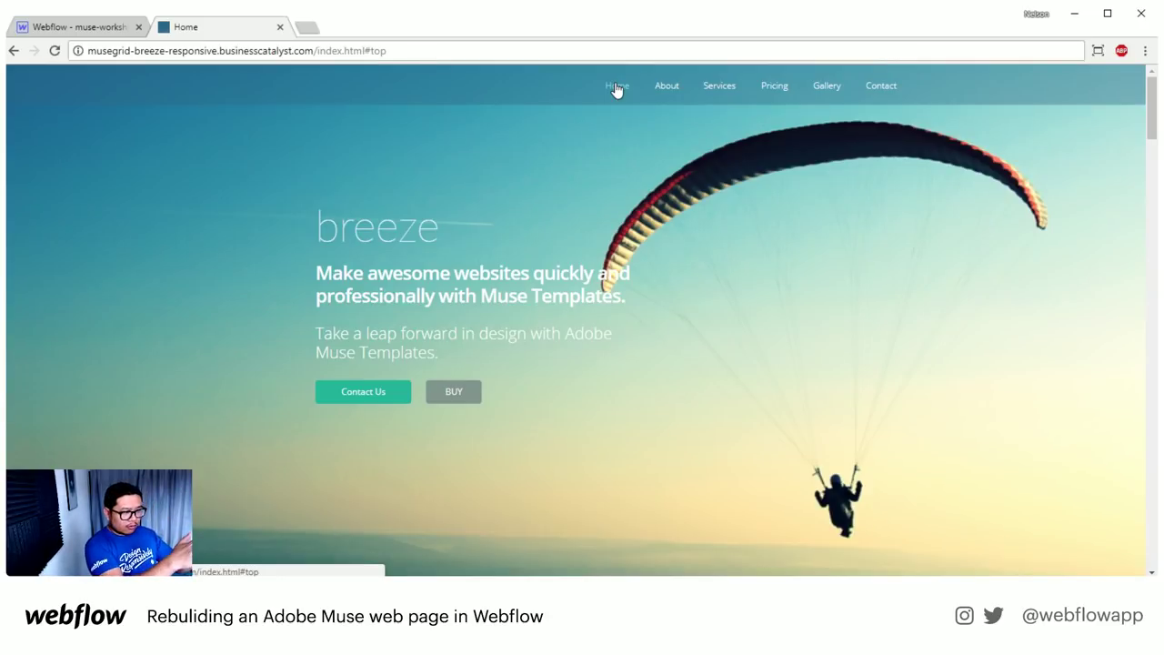
- Return to the blank muse-workshop-practice project in the Webflow Designer
left_click(87, 32)
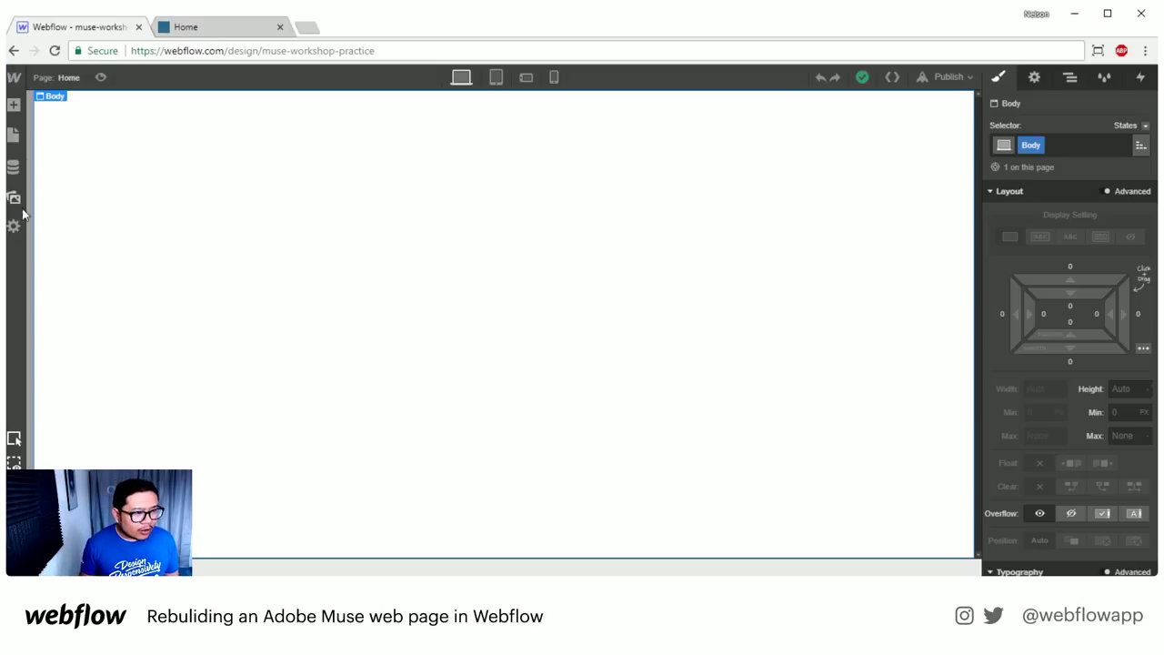
- Browse the available elements from Layout and Basic through Typography, CMS, Media and Forms, and close the element library
left_click(17, 107)
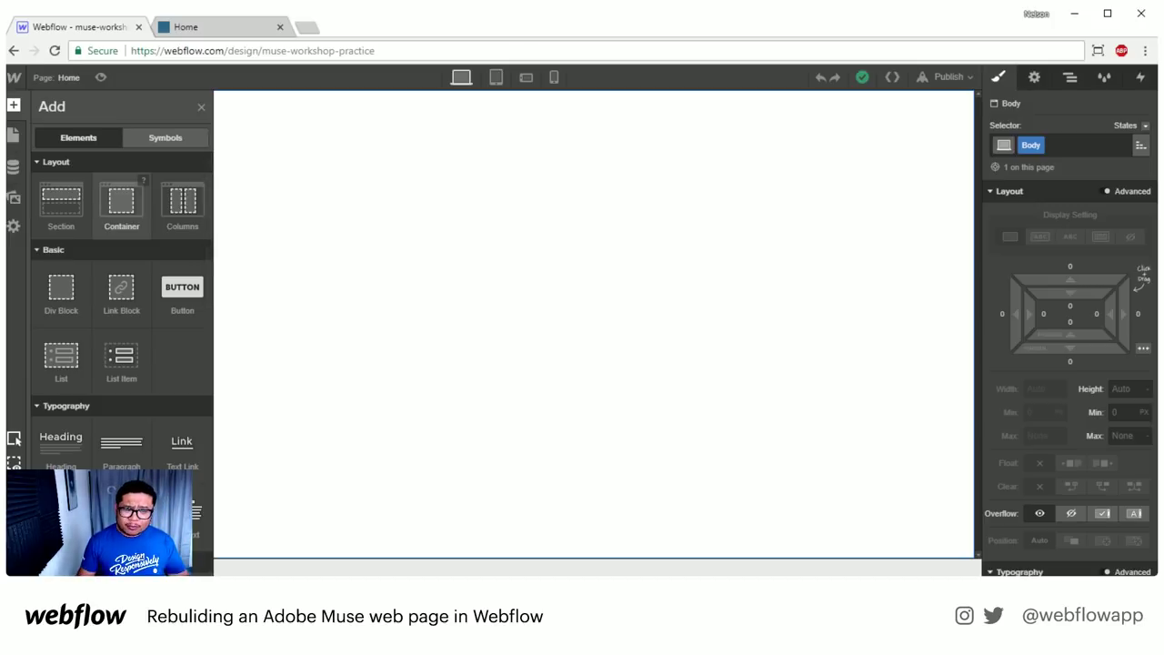
scroll(164, 261, "down", 1)
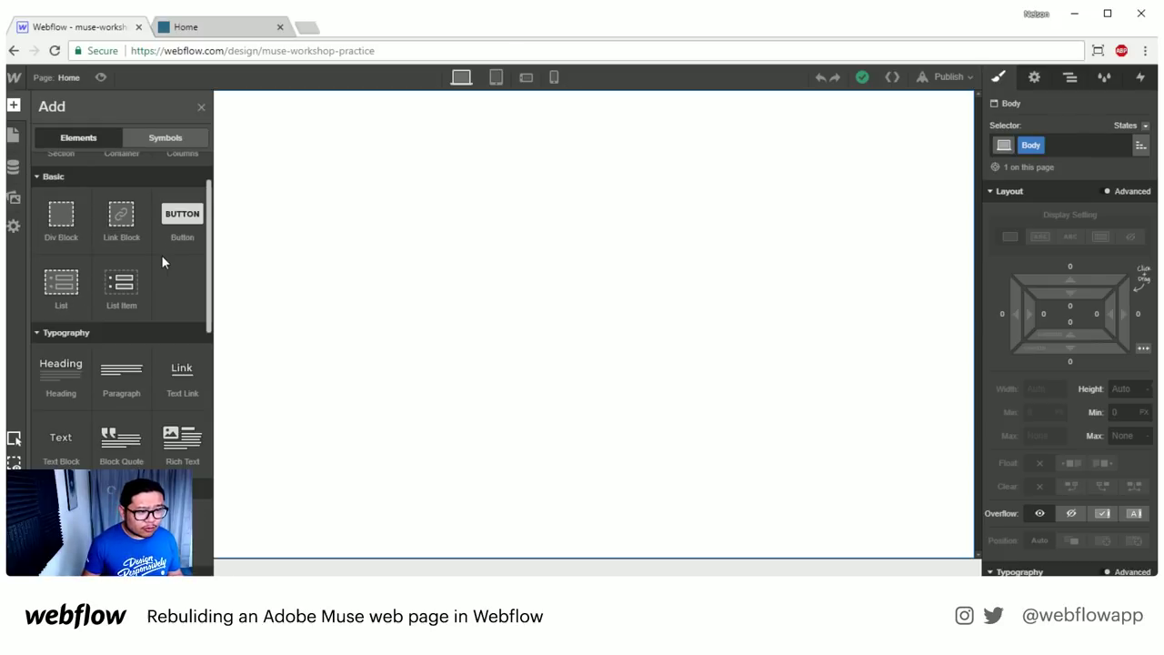
scroll(163, 261, "down", 1)
scroll(161, 255, "down", 4)
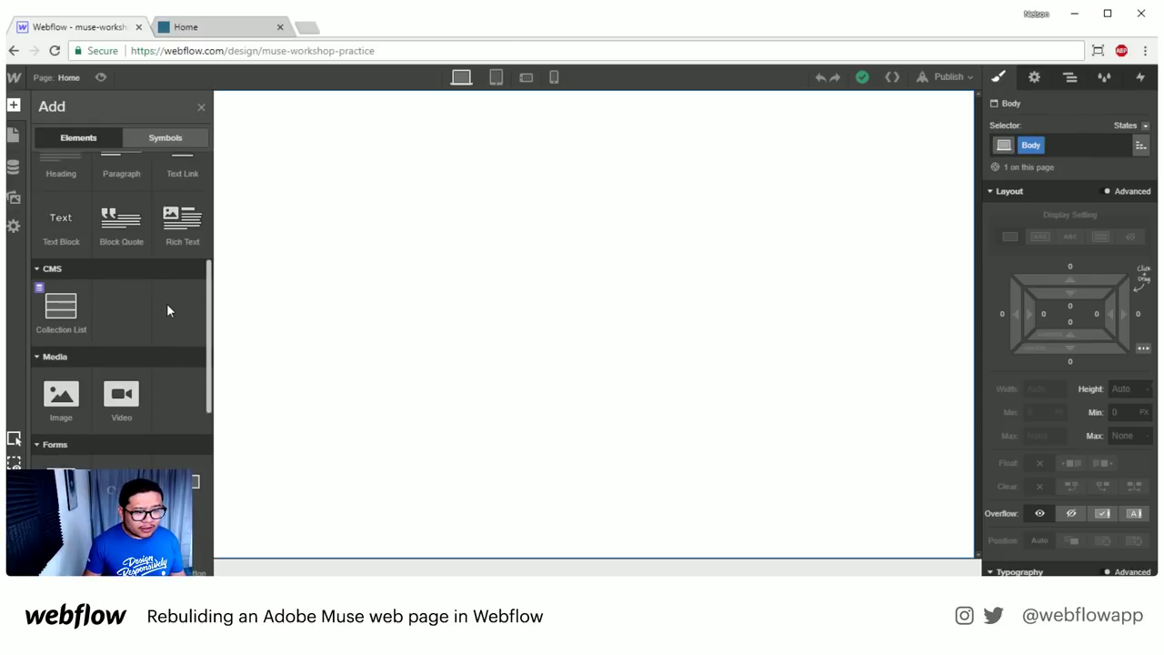
scroll(139, 389, "down", 4)
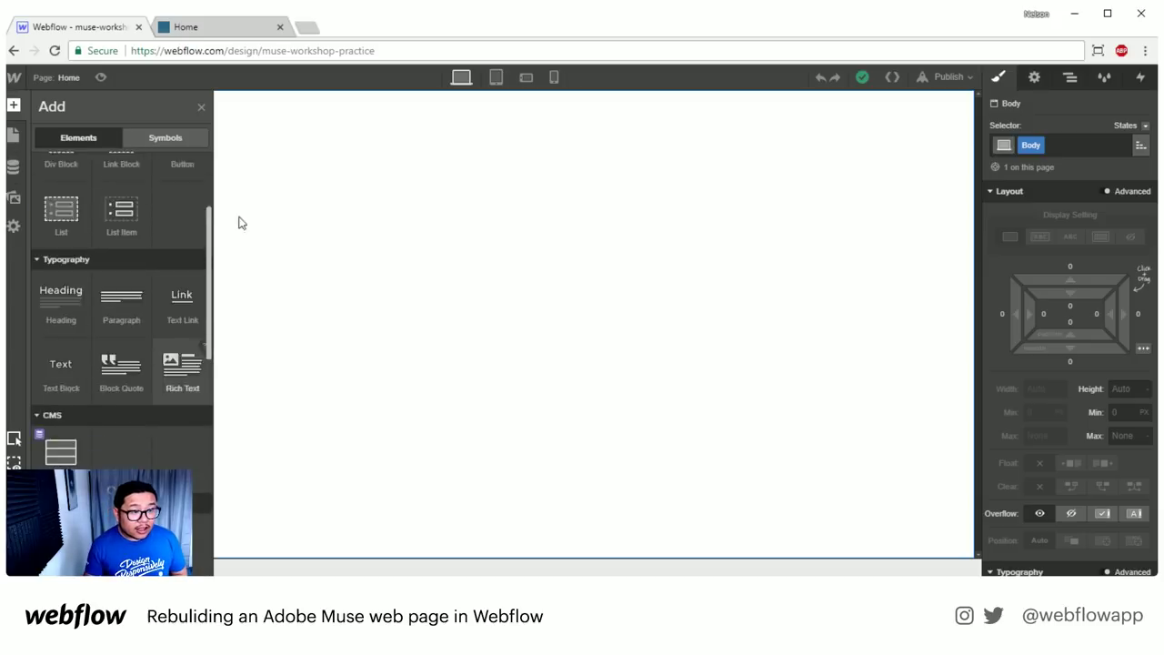
left_click(344, 168)
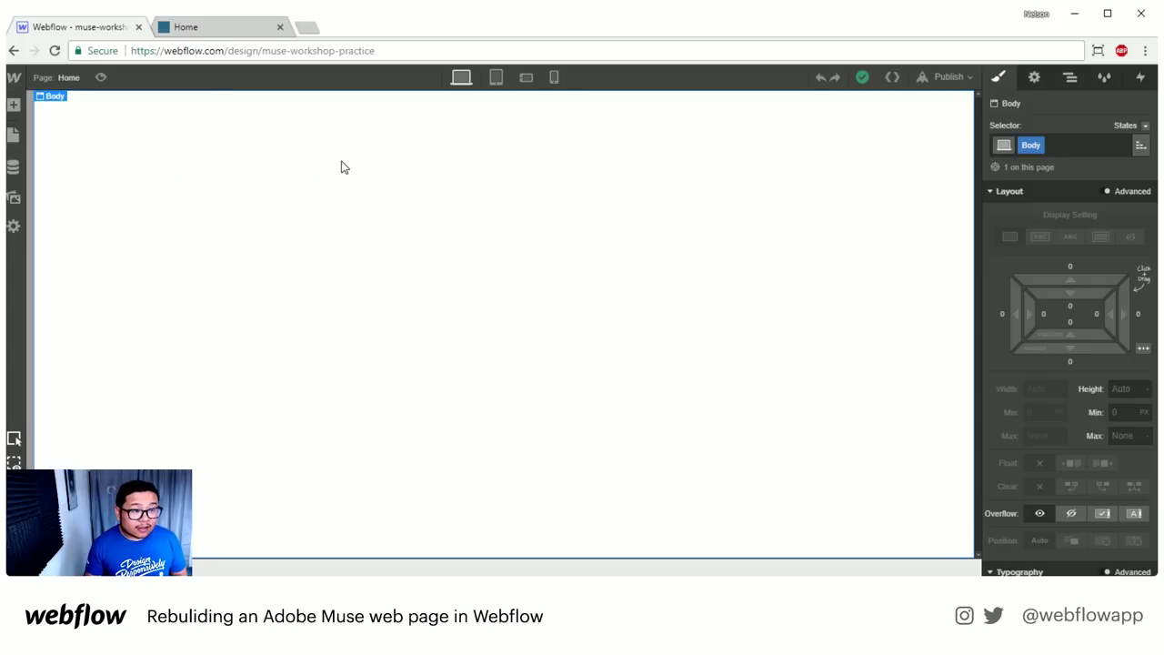
- Preview the blank canvas at the tablet, phone landscape and phone portrait breakpoints, test resizing its width, and return to desktop view
left_click(495, 78)
left_click(461, 78)
left_click(496, 78)
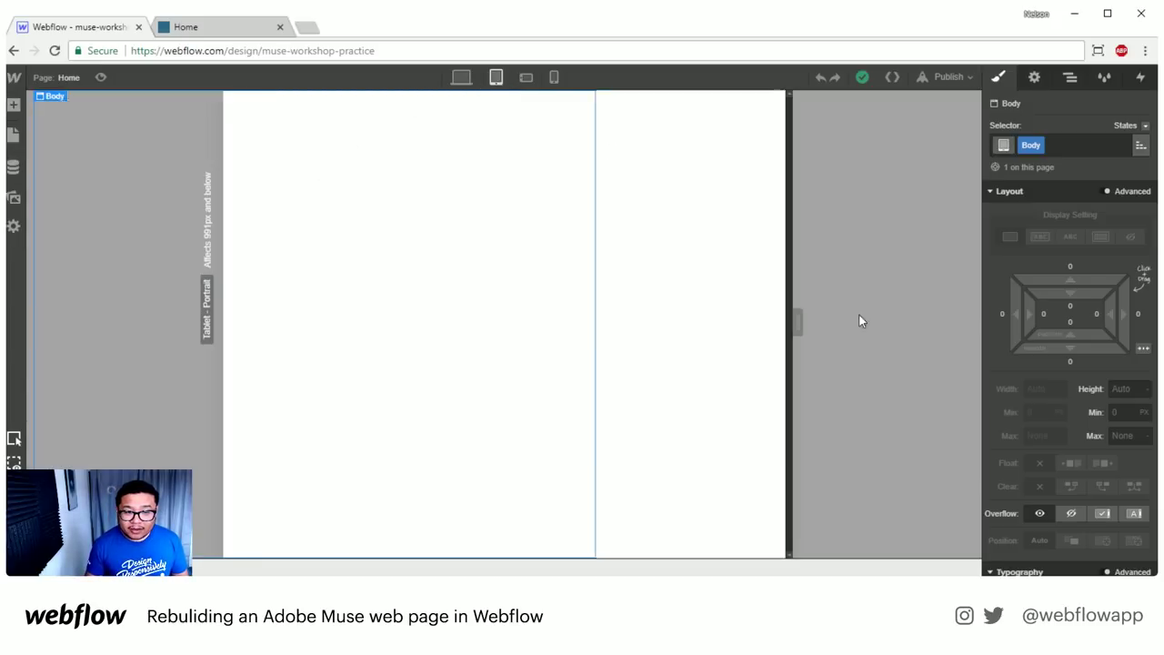
mouse_move(798, 319)
left_mouse_down()
mouse_move(854, 316)
mouse_move(818, 309)
left_mouse_up()
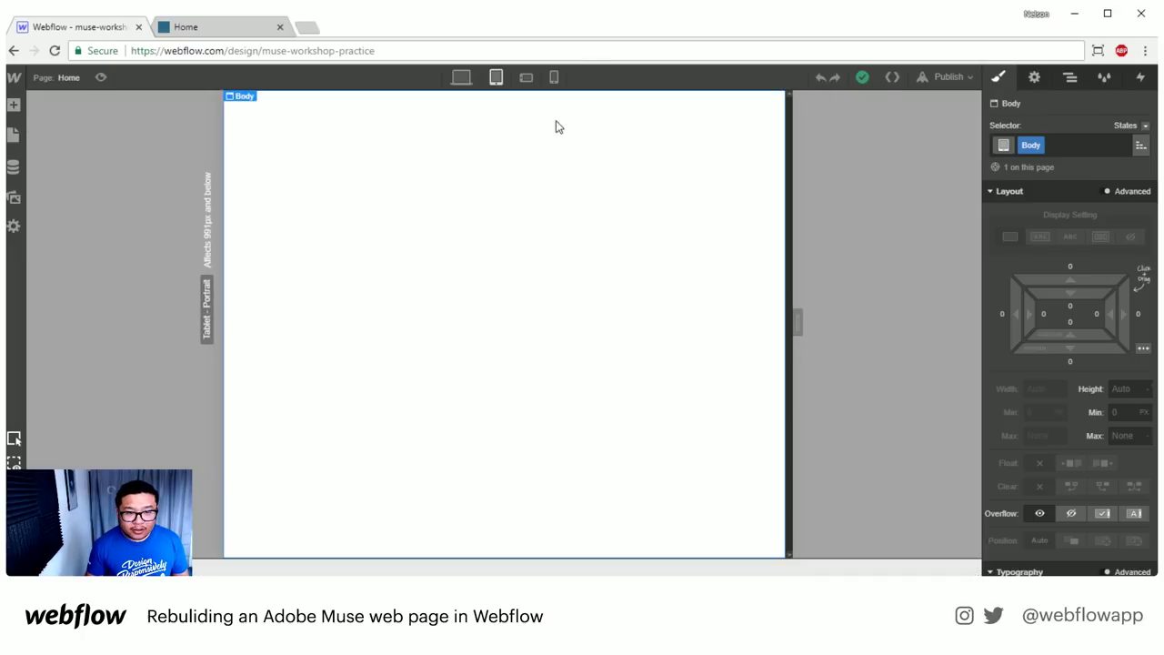
left_click(526, 78)
left_click_drag(725, 322, 611, 253)
left_click(553, 77)
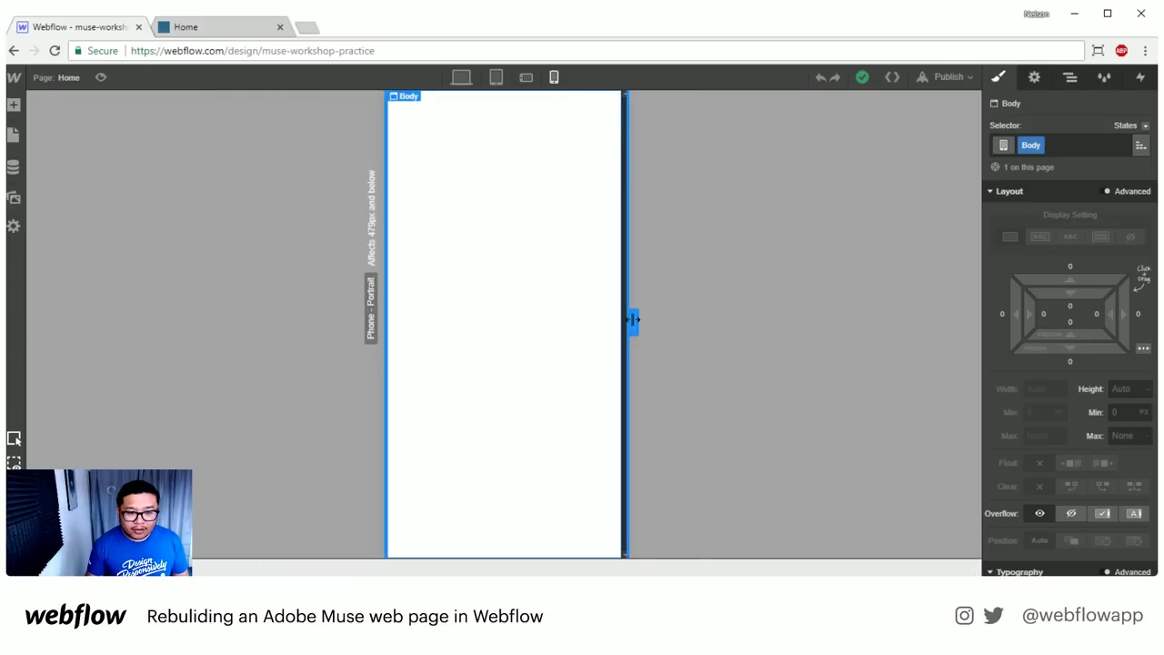
left_click_drag(628, 322, 801, 309)
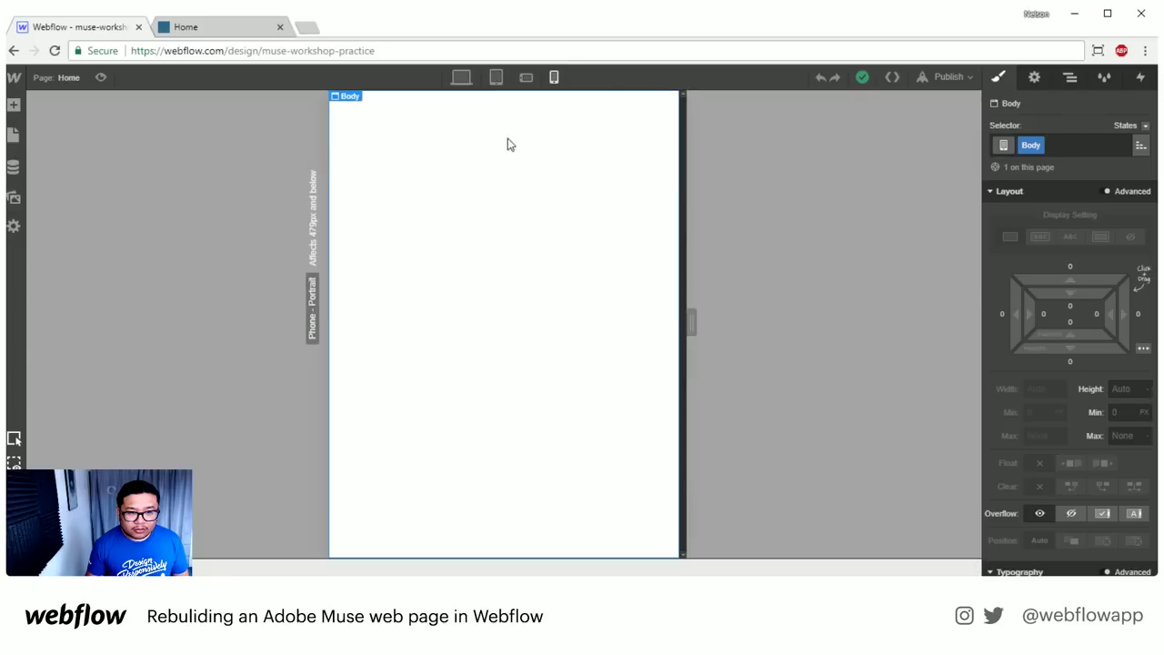
left_click(463, 78)
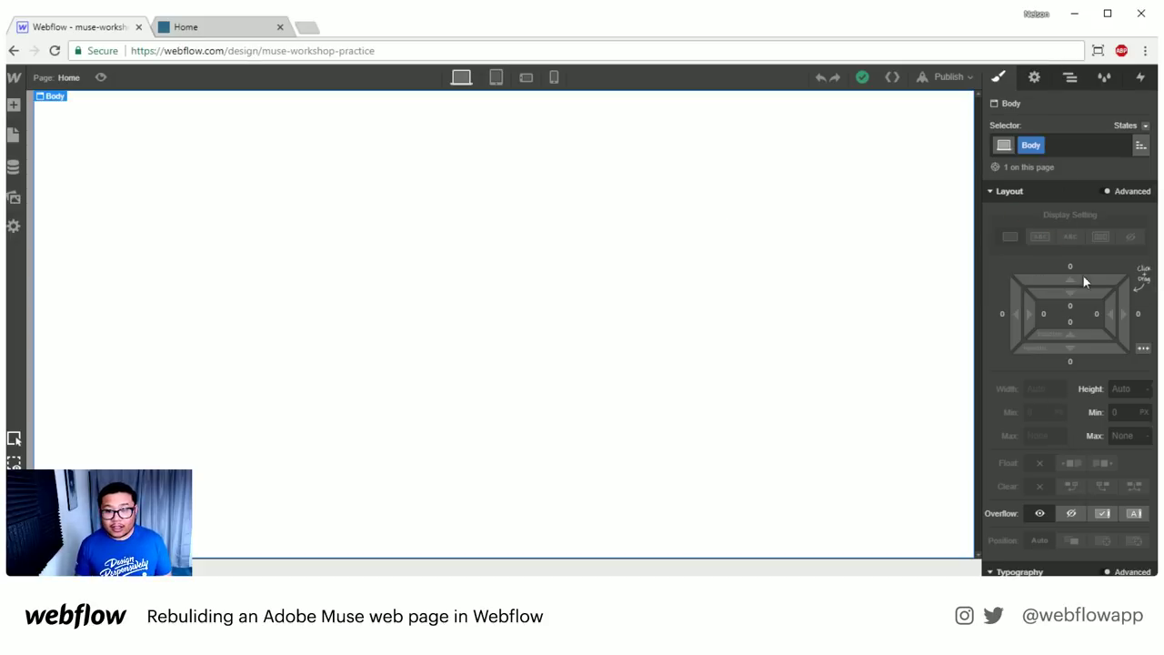
- Examine the Body element's style properties, from Layout and Typography through Background, Border, Shadows, Transitions & Transforms and Effects
scroll(1052, 277, "down", 1)
scroll(1052, 277, "down", 6)
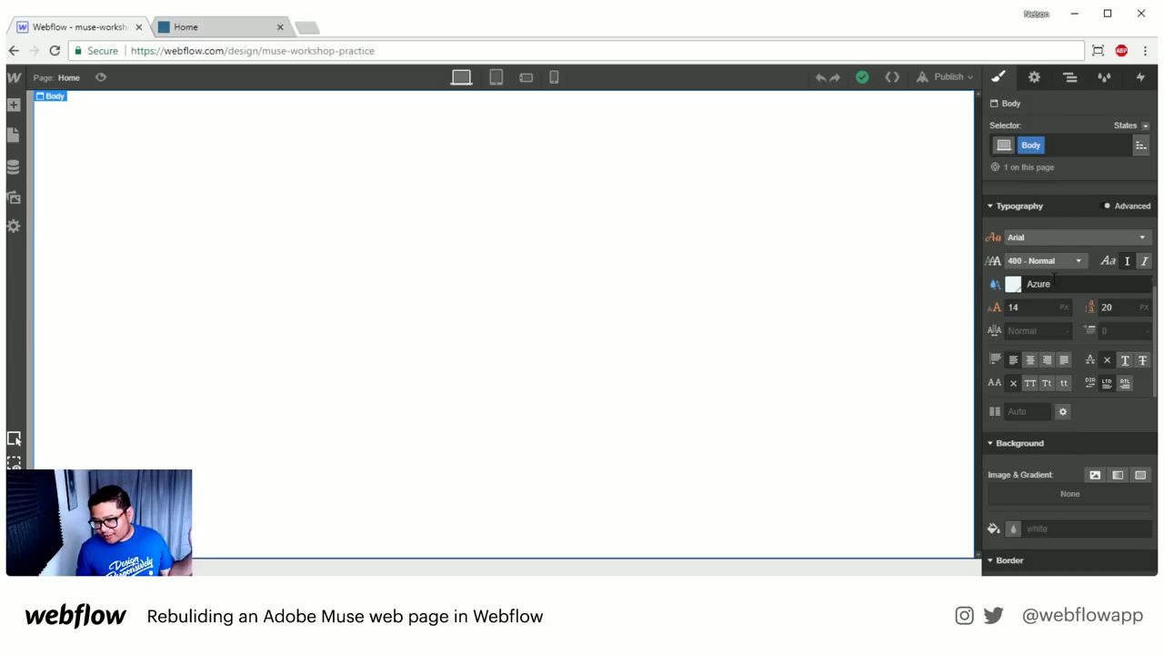
scroll(1054, 278, "down", 7)
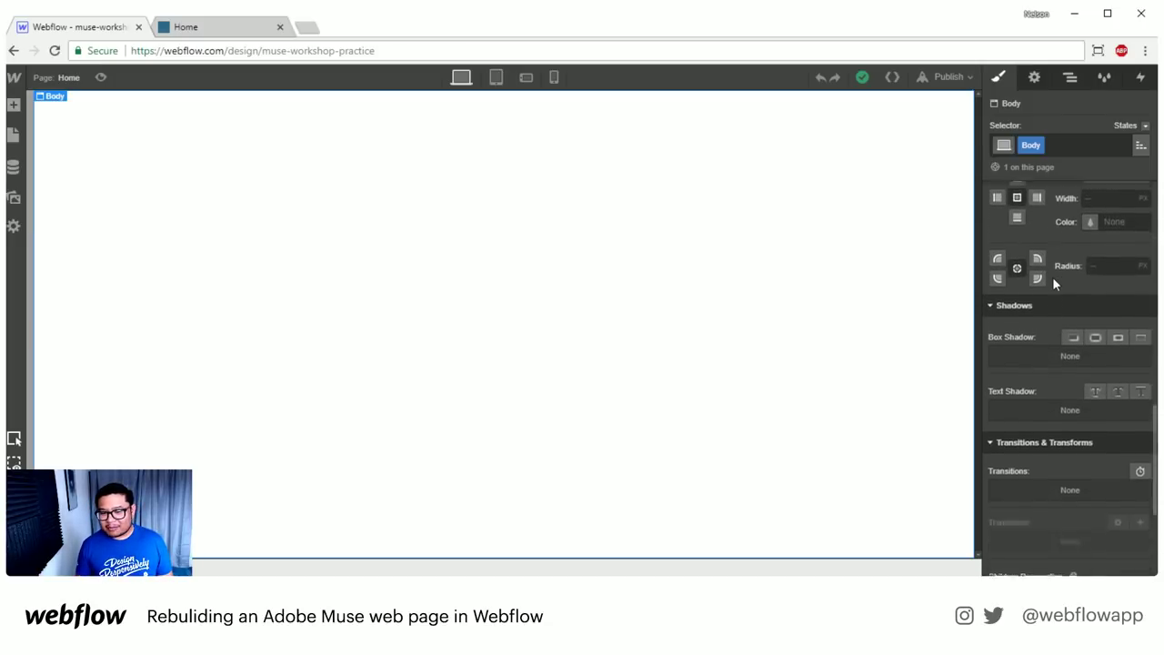
scroll(1052, 277, "down", 4)
scroll(1055, 292, "up", 6)
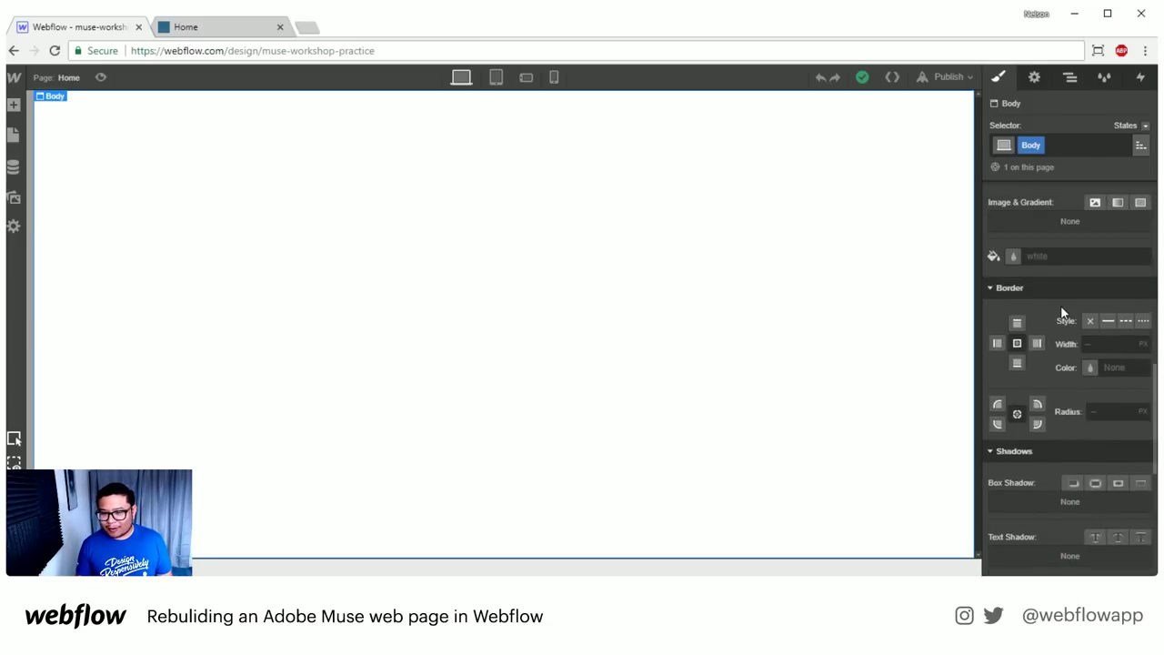
scroll(1060, 305, "up", 10)
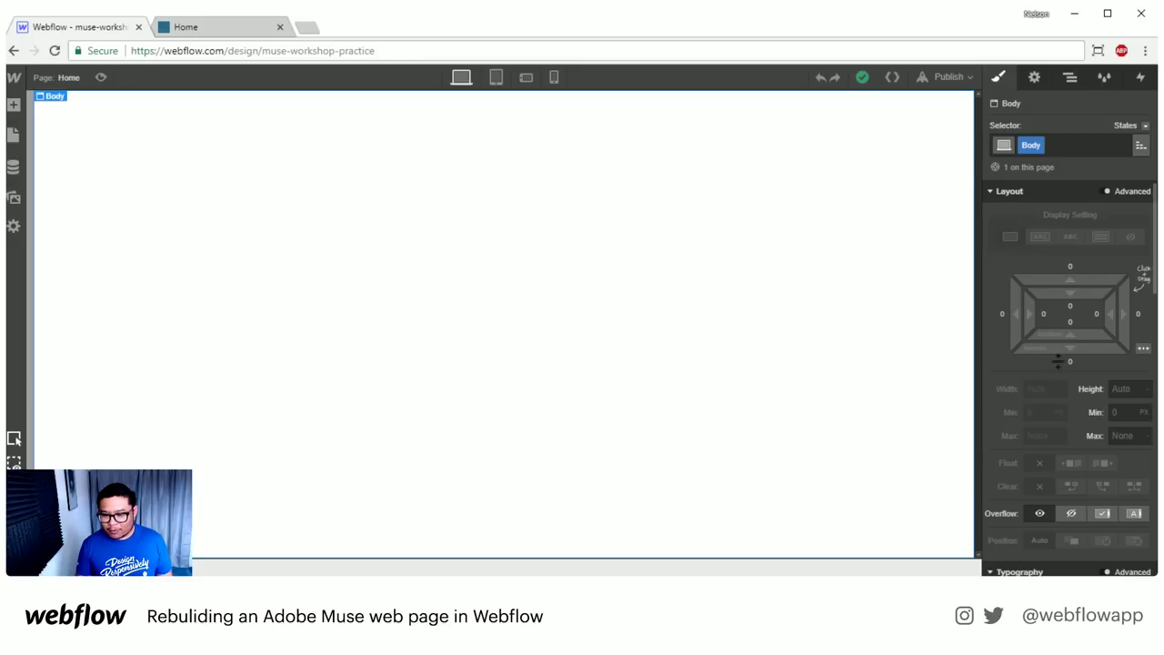
scroll(1059, 354, "down", 4)
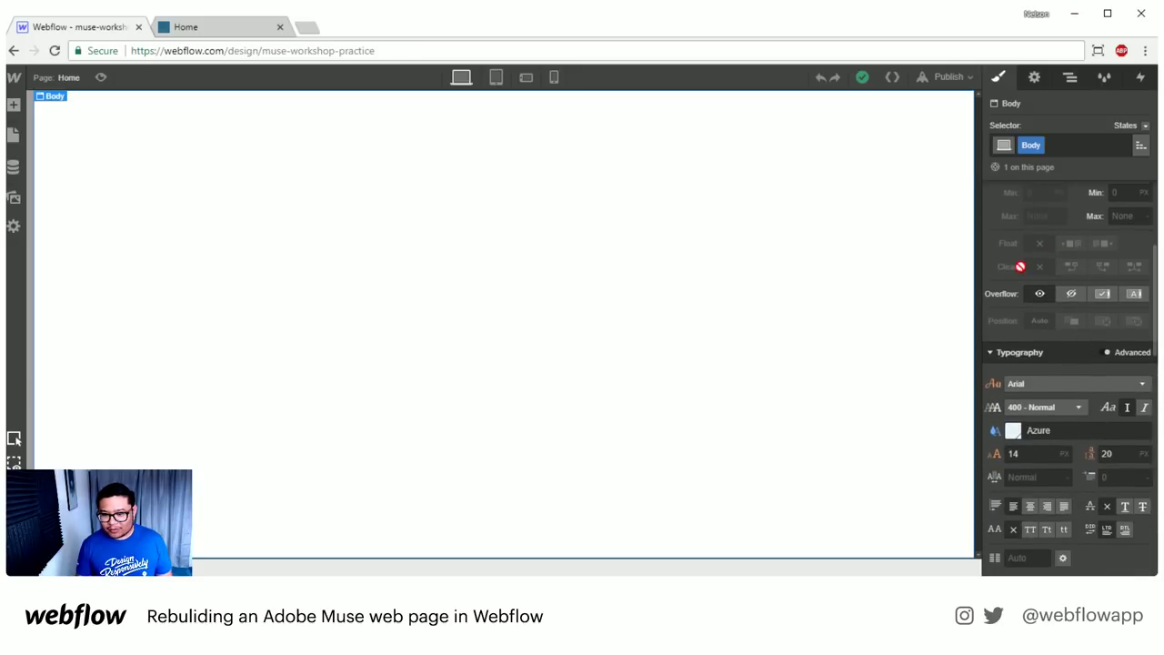
scroll(1032, 347, "down", 5)
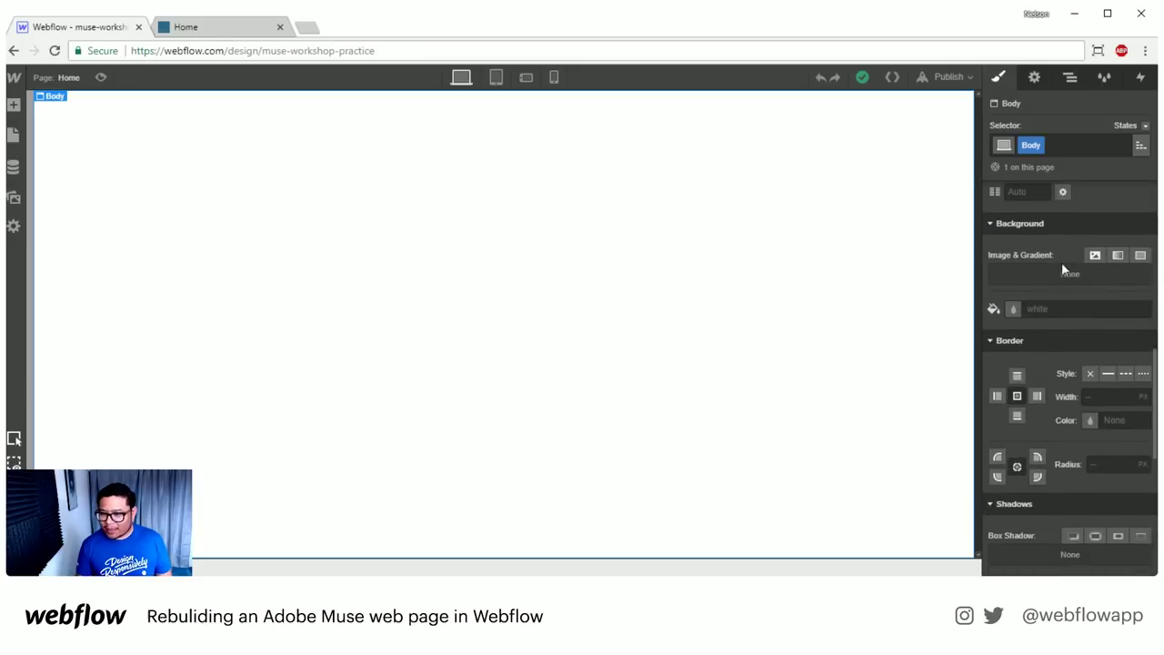
scroll(1058, 325, "down", 5)
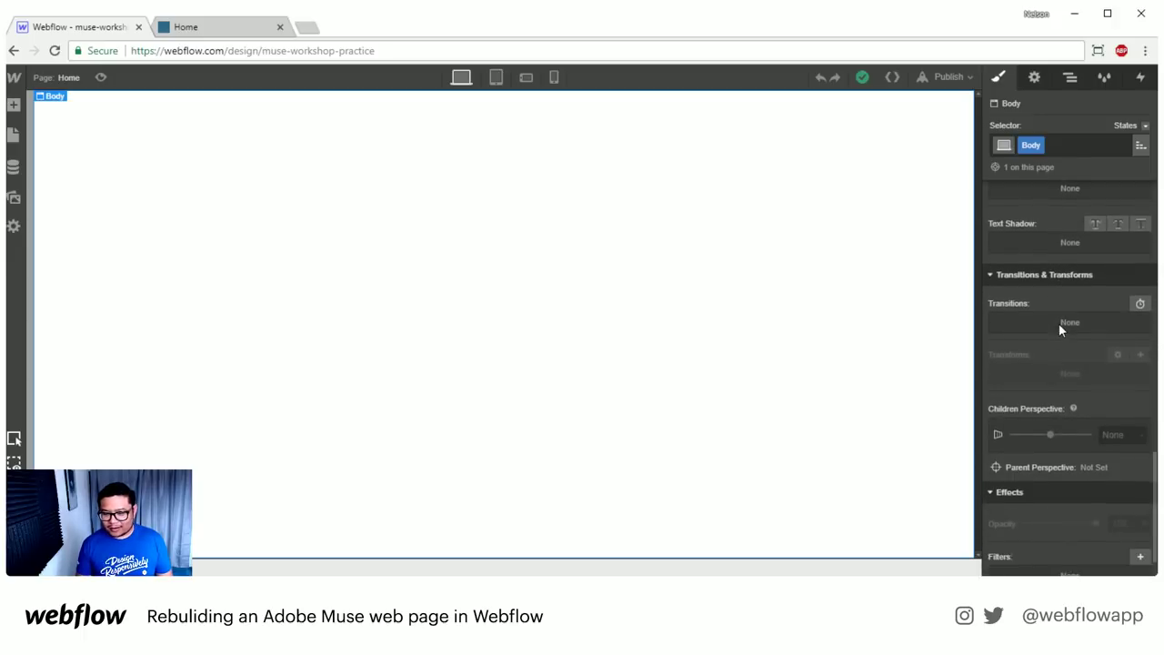
scroll(1058, 323, "down", 1)
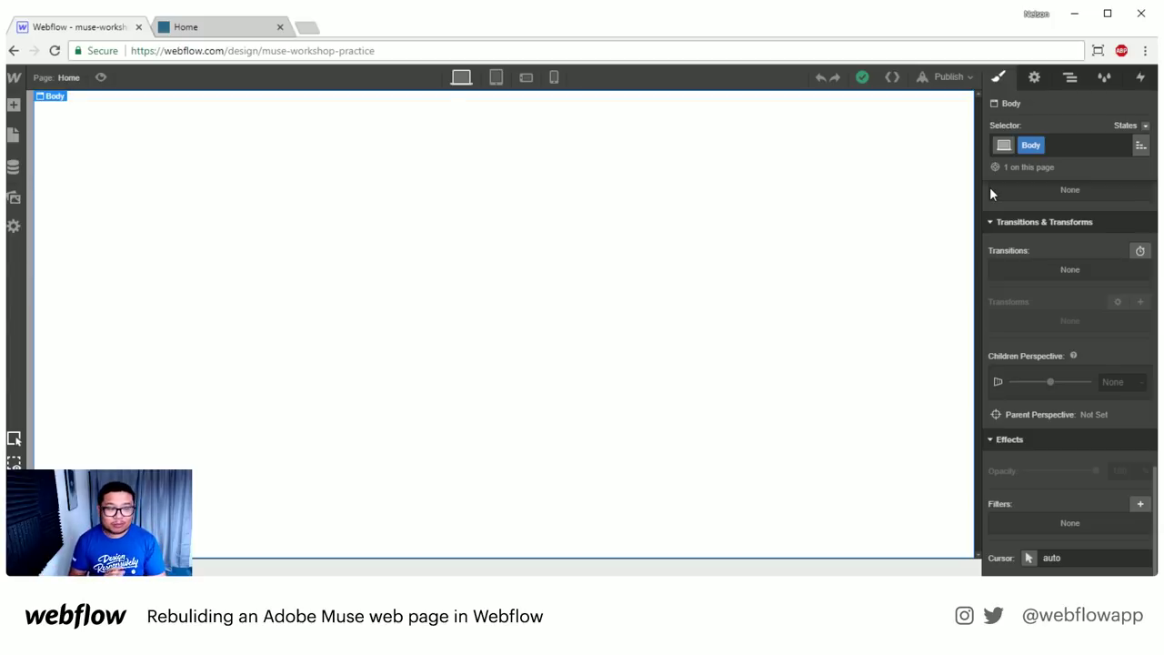
- Review the Body settings, Navigator, Style Manager and Interactions, and return to the Body's style properties
left_click(1034, 77)
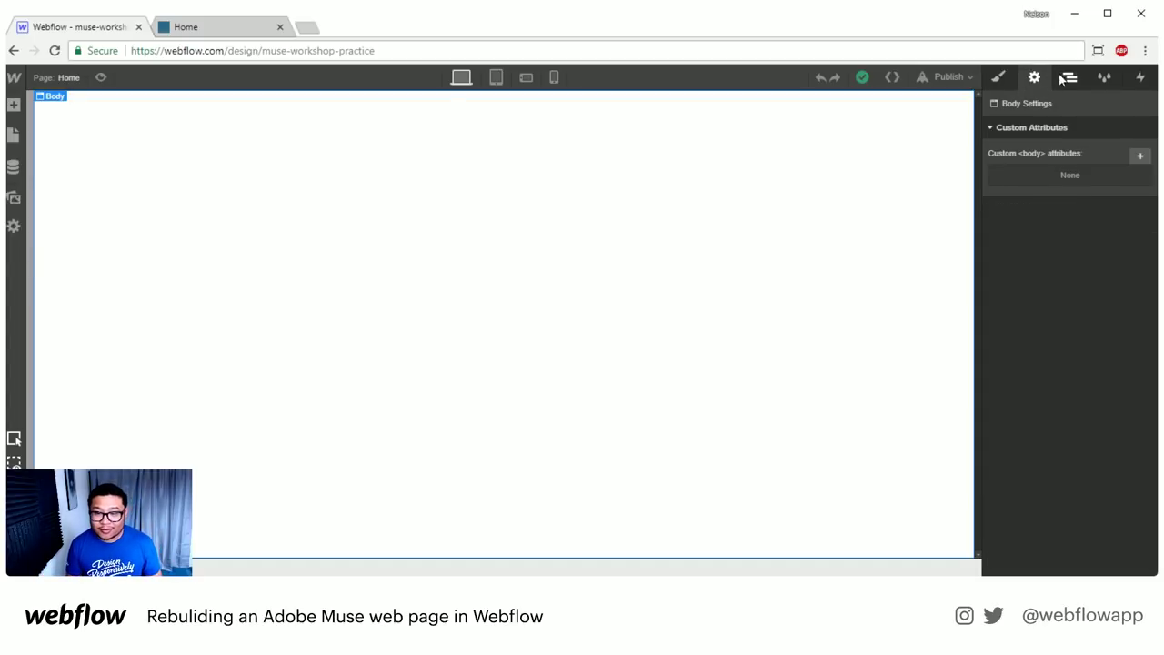
left_click(1066, 78)
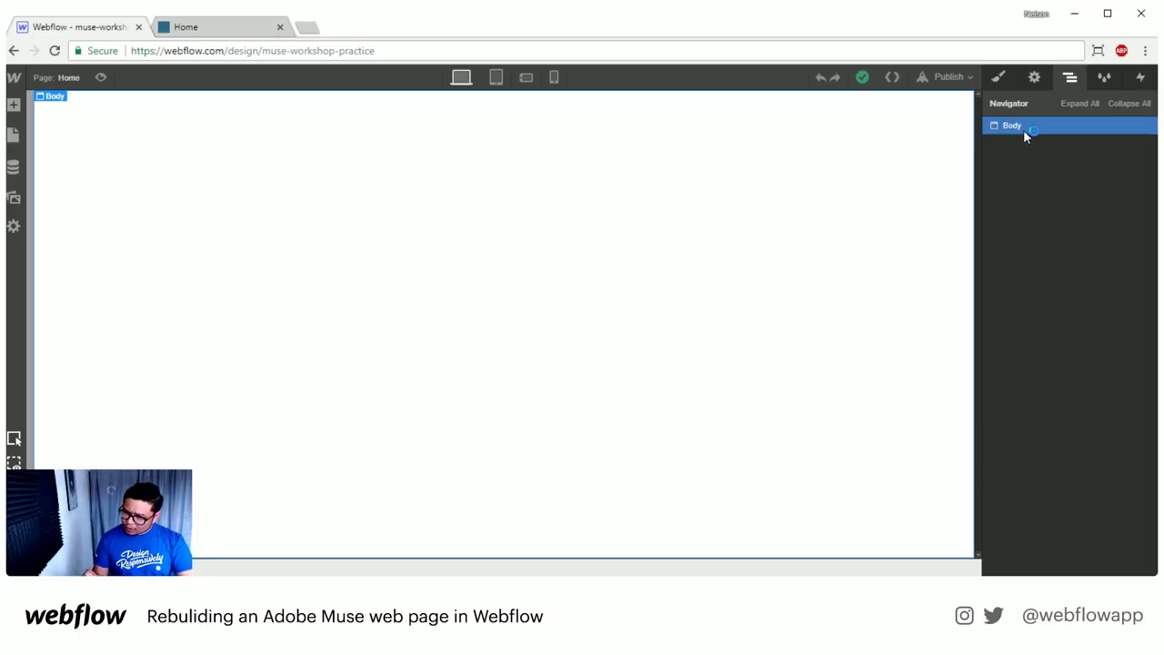
left_click(1104, 80)
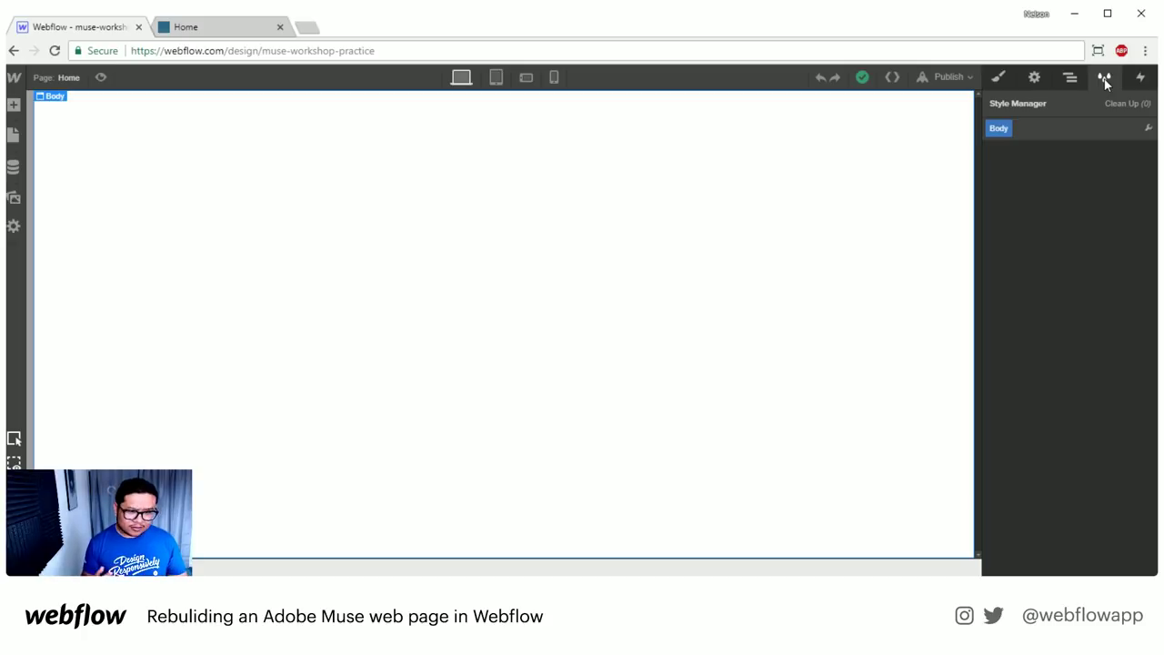
left_click(1139, 77)
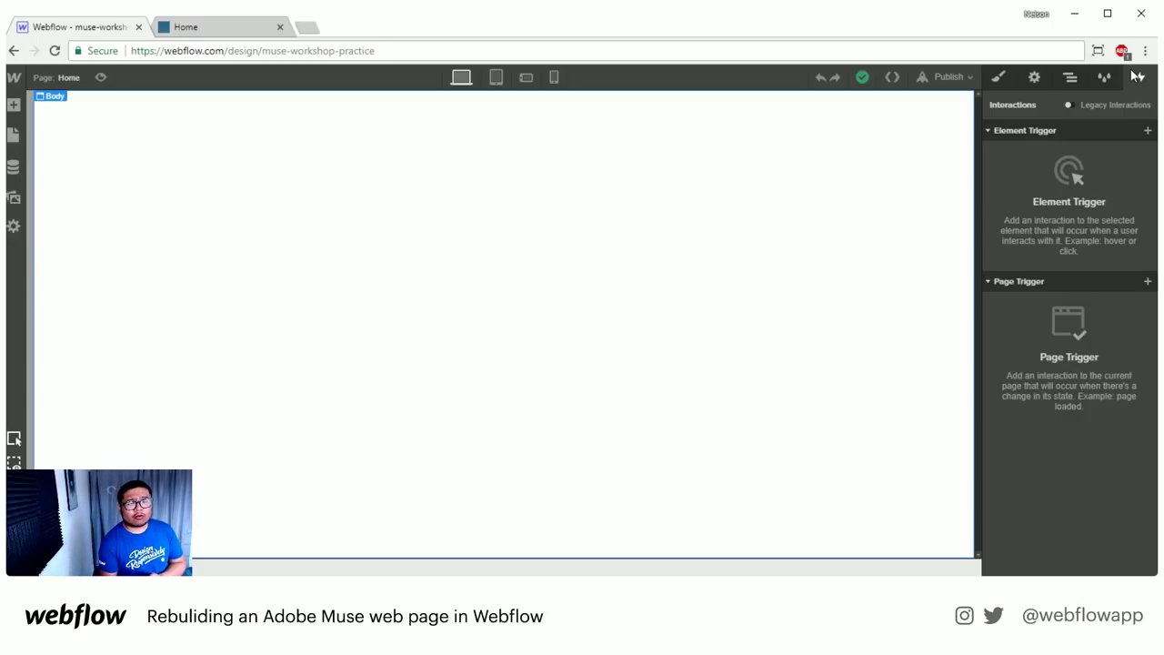
left_click(998, 80)
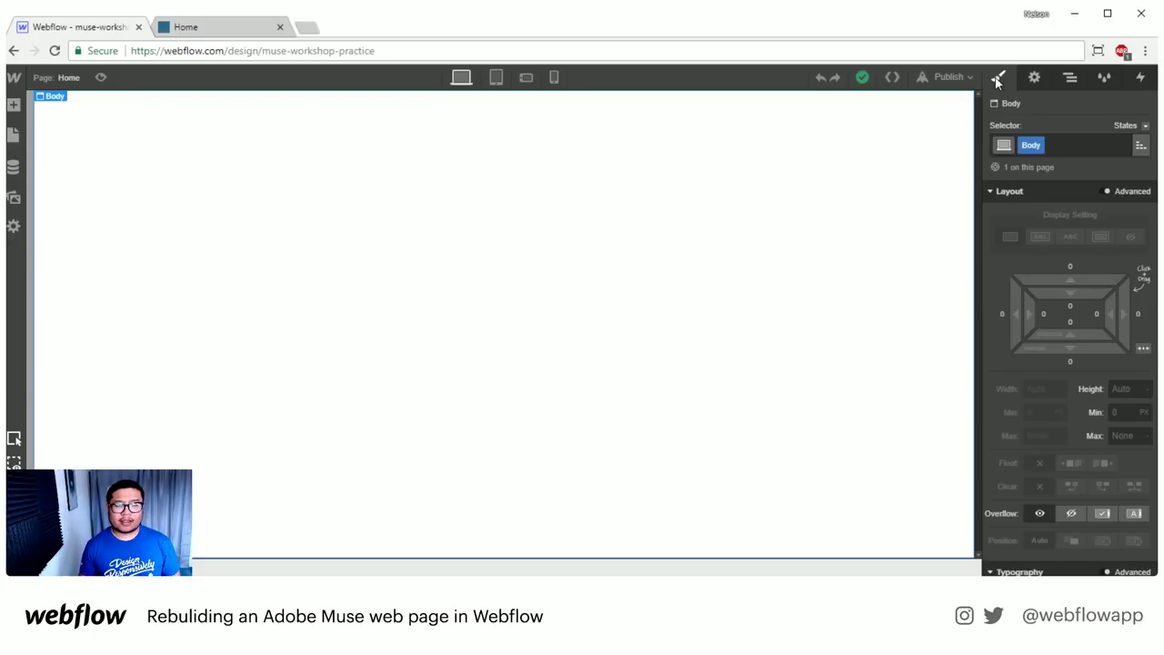
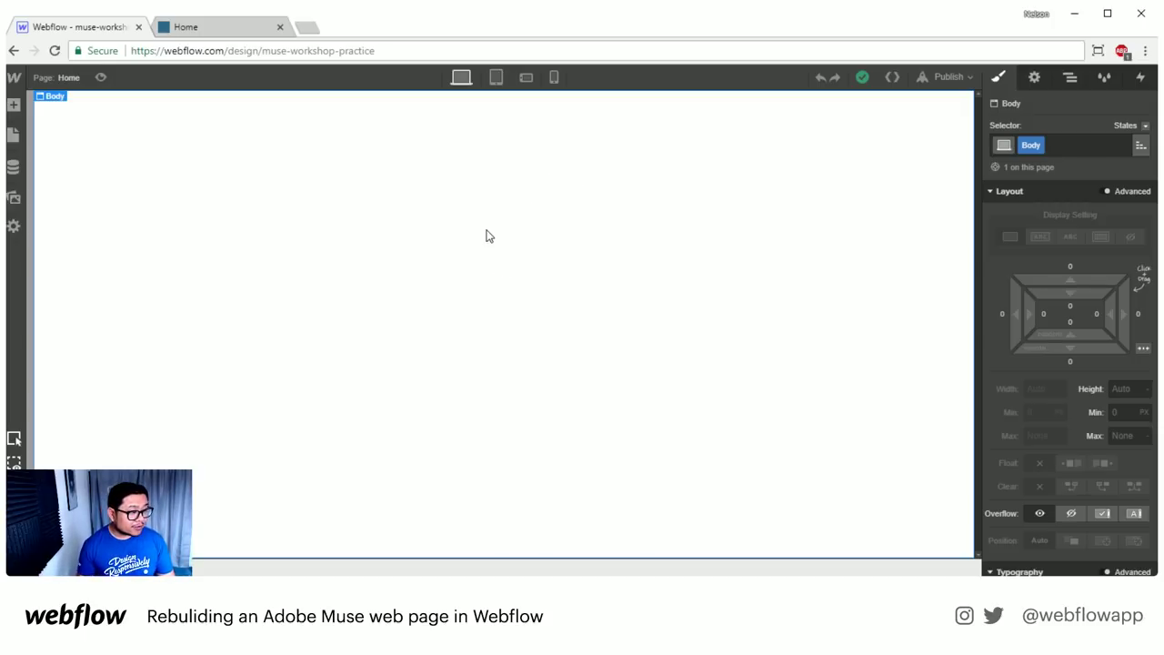
- Add a Navbar component to the Body of the blank Home page
key("a")
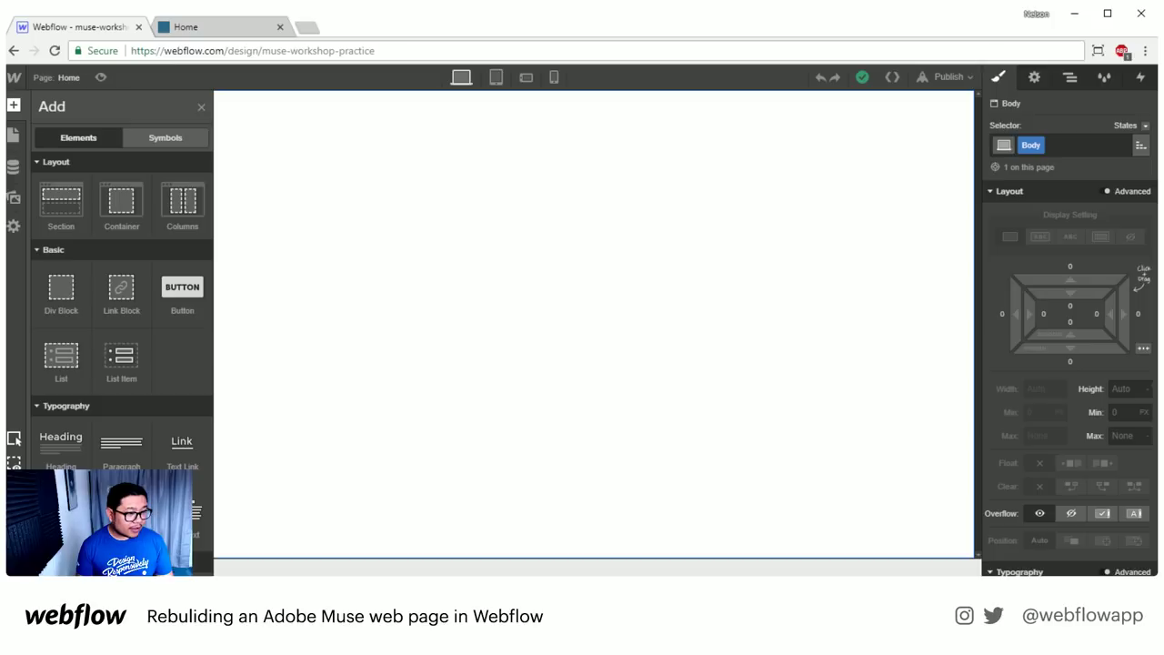
scroll(127, 392, "down", 10)
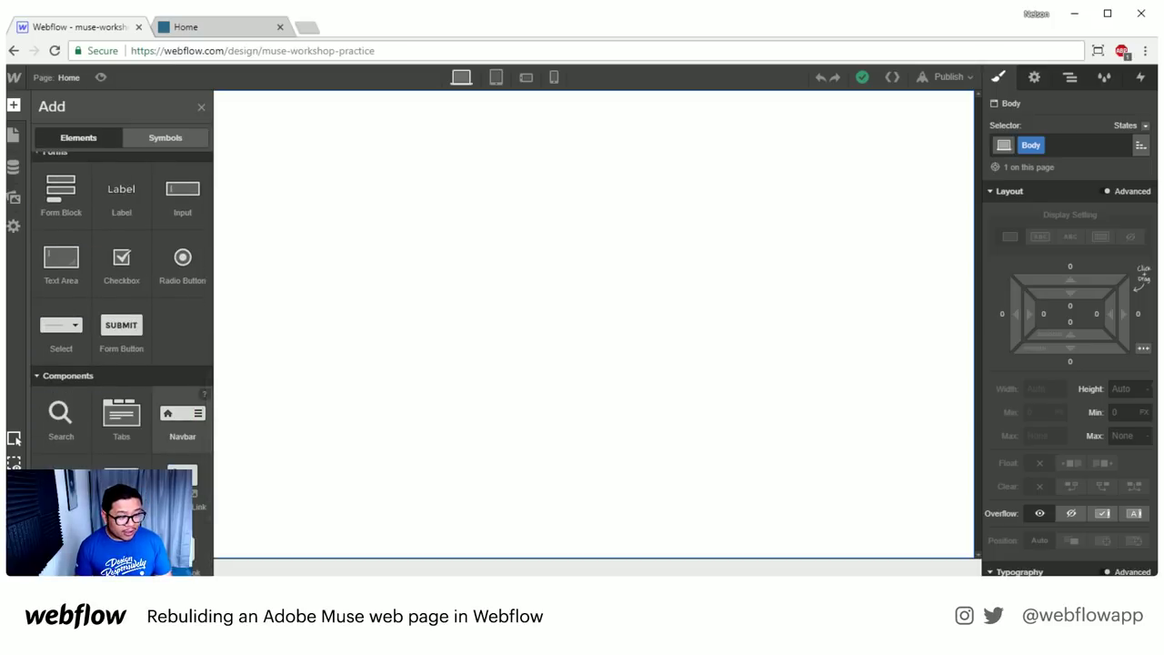
left_click_drag(181, 414, 571, 218)
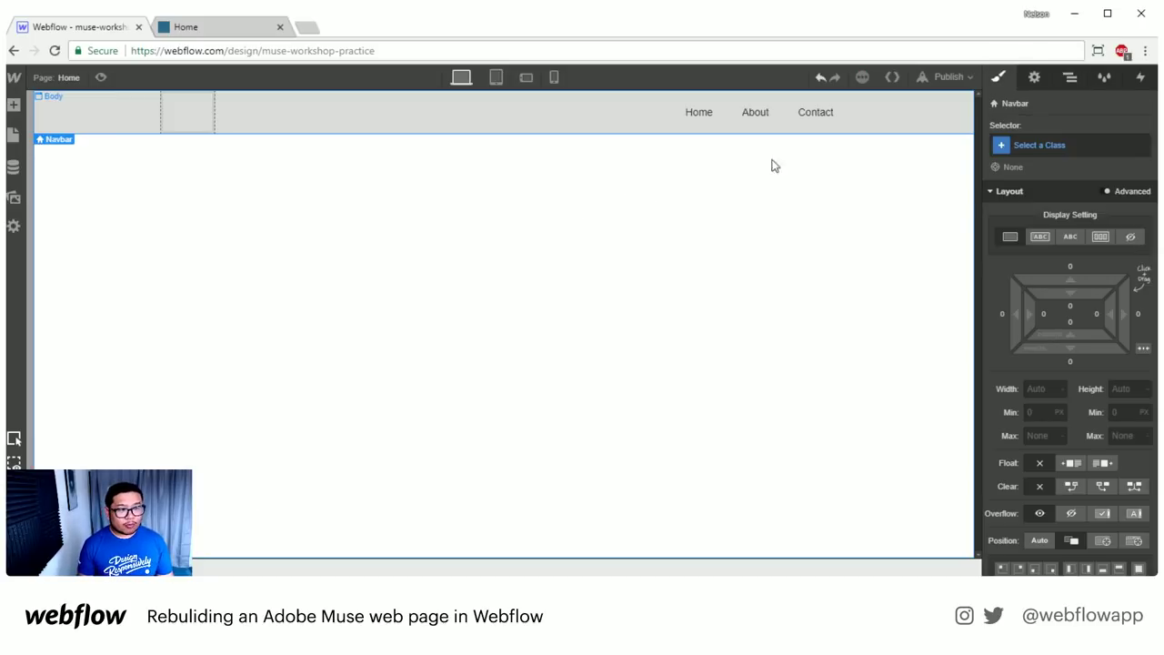
- Try #6496a0, Azure and Steel Blue as the navbar's text colour, and undo the colour changes
scroll(1012, 341, "down", 5)
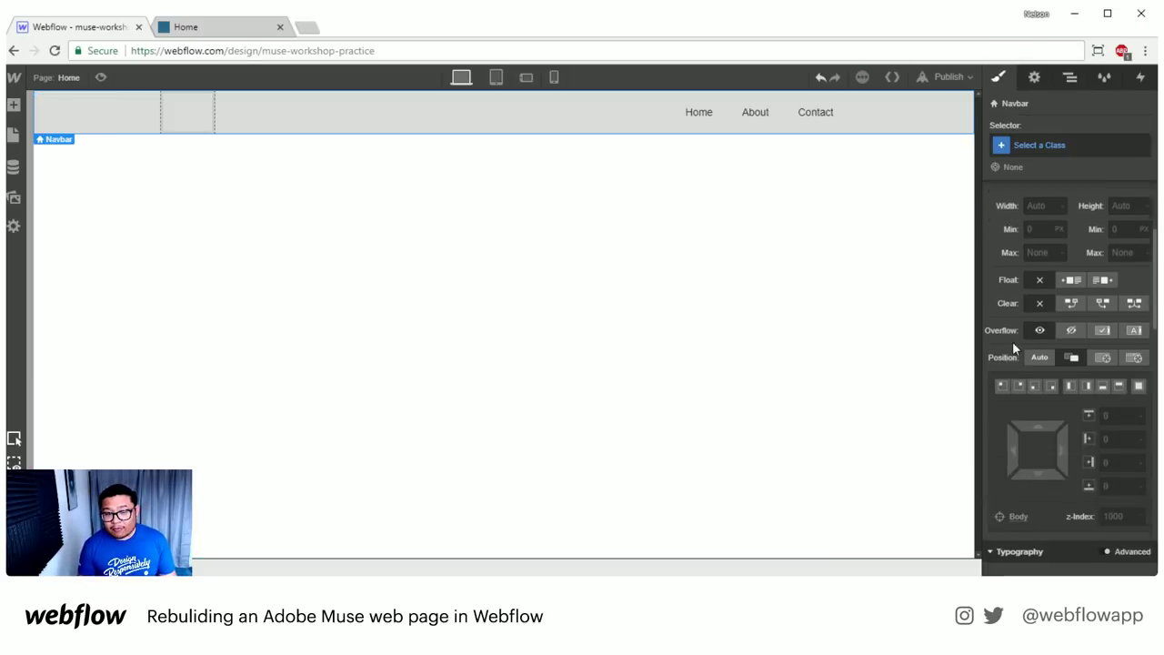
scroll(1013, 340, "down", 1)
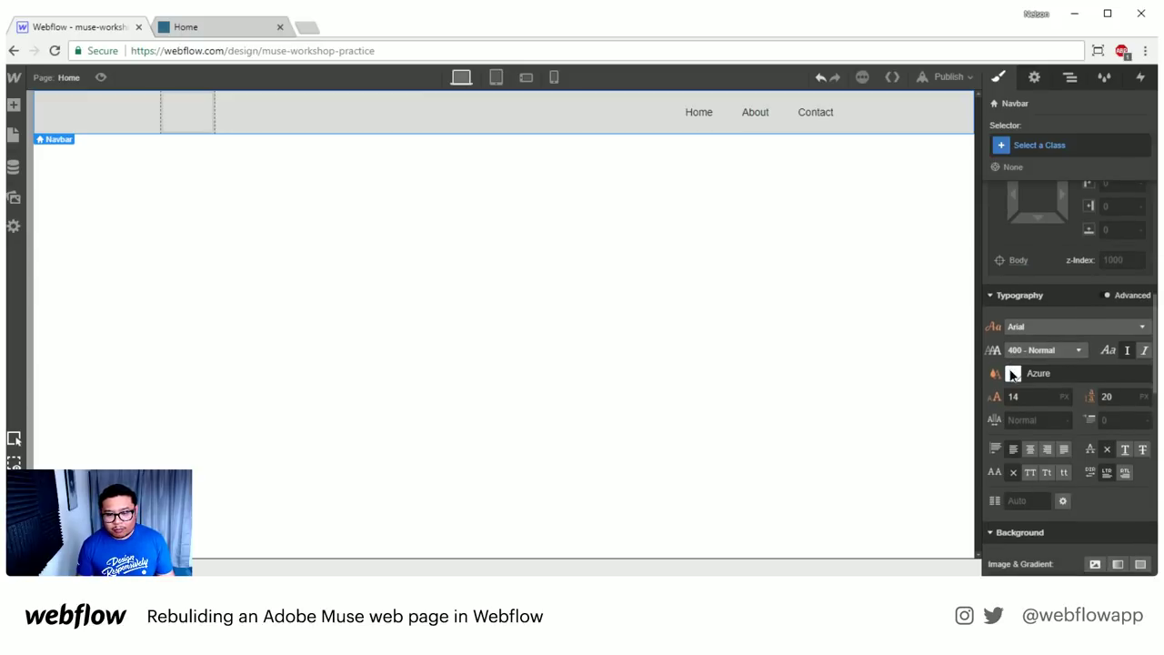
left_click(1012, 373)
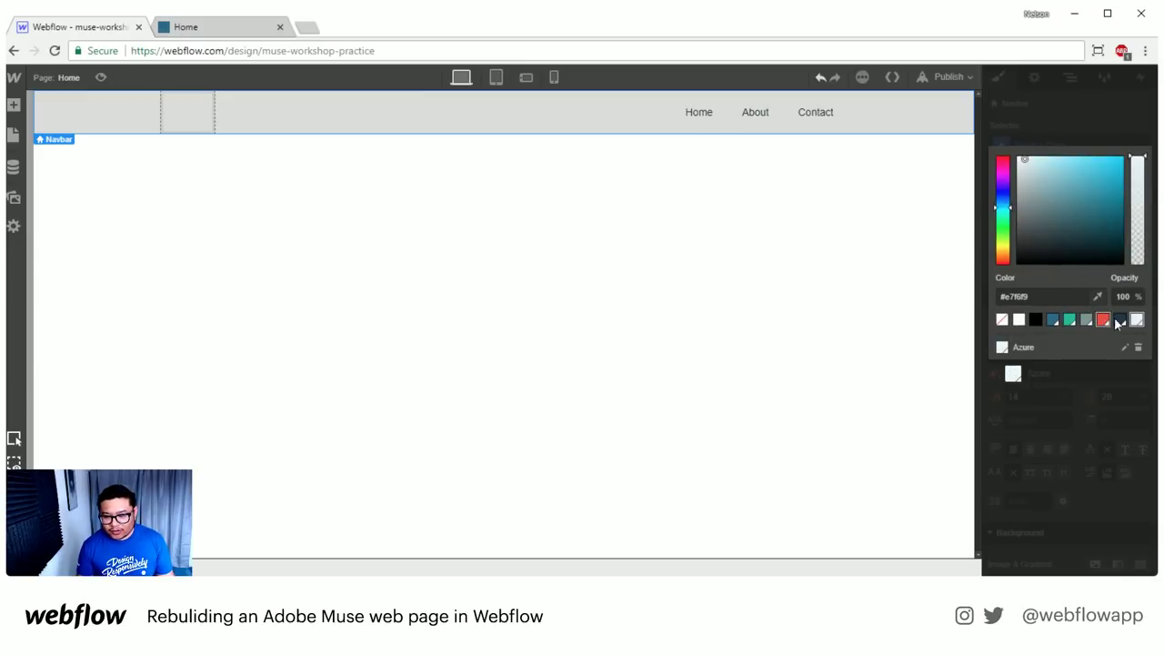
left_click(1033, 296)
type("#6496a0")
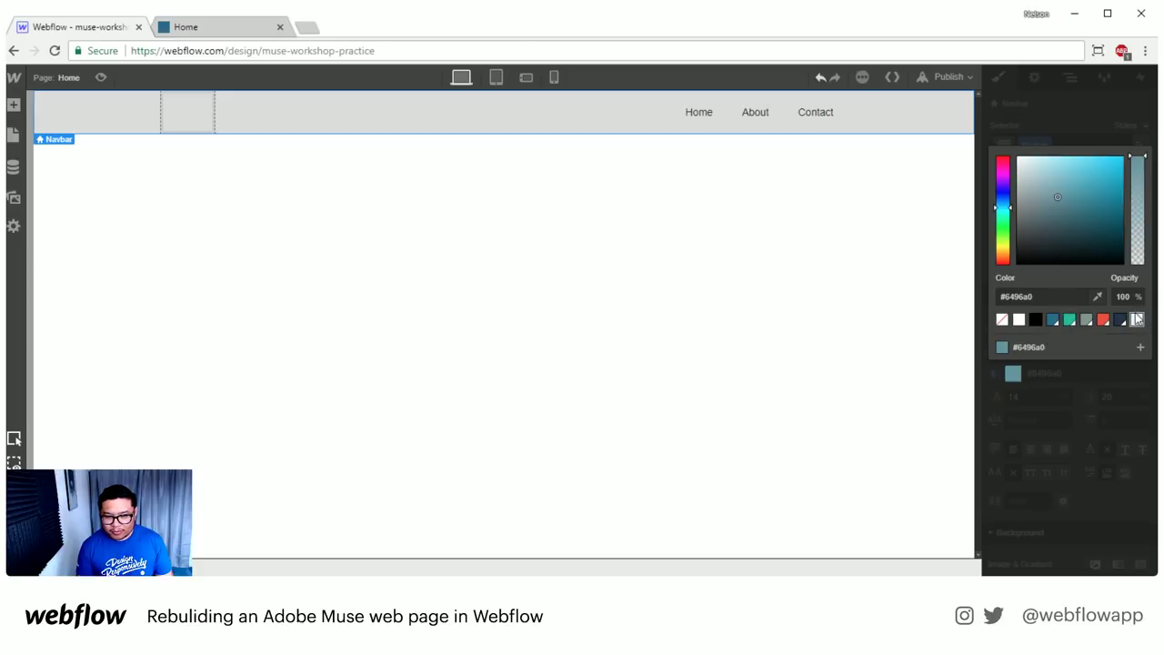
left_click(1136, 320)
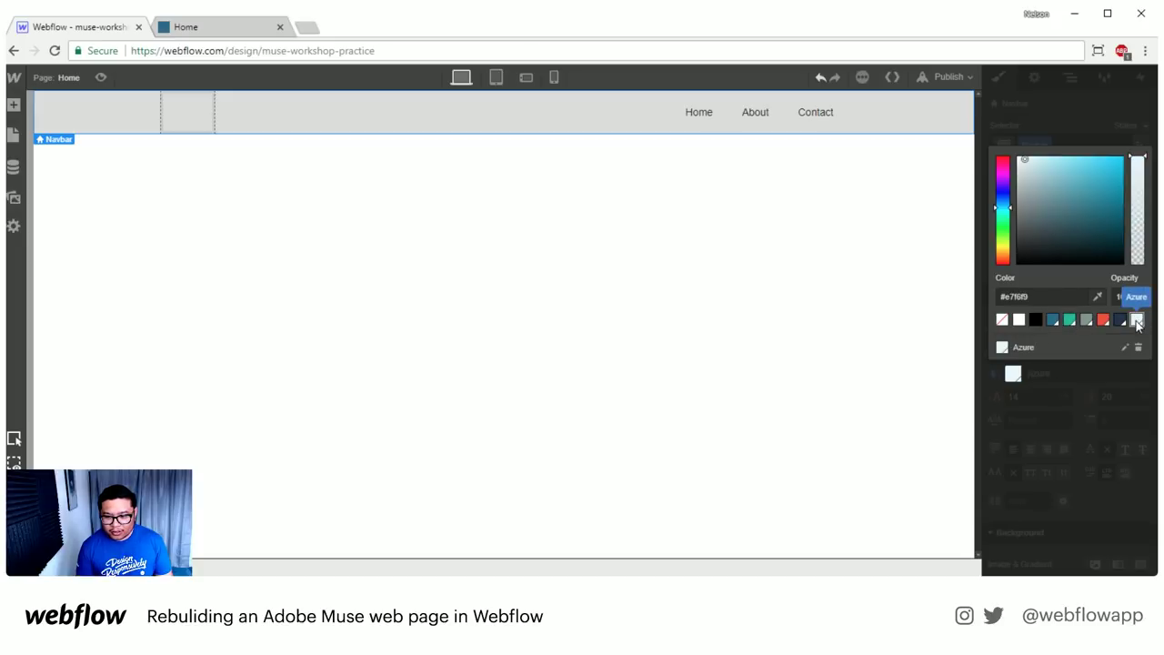
left_click(1055, 319)
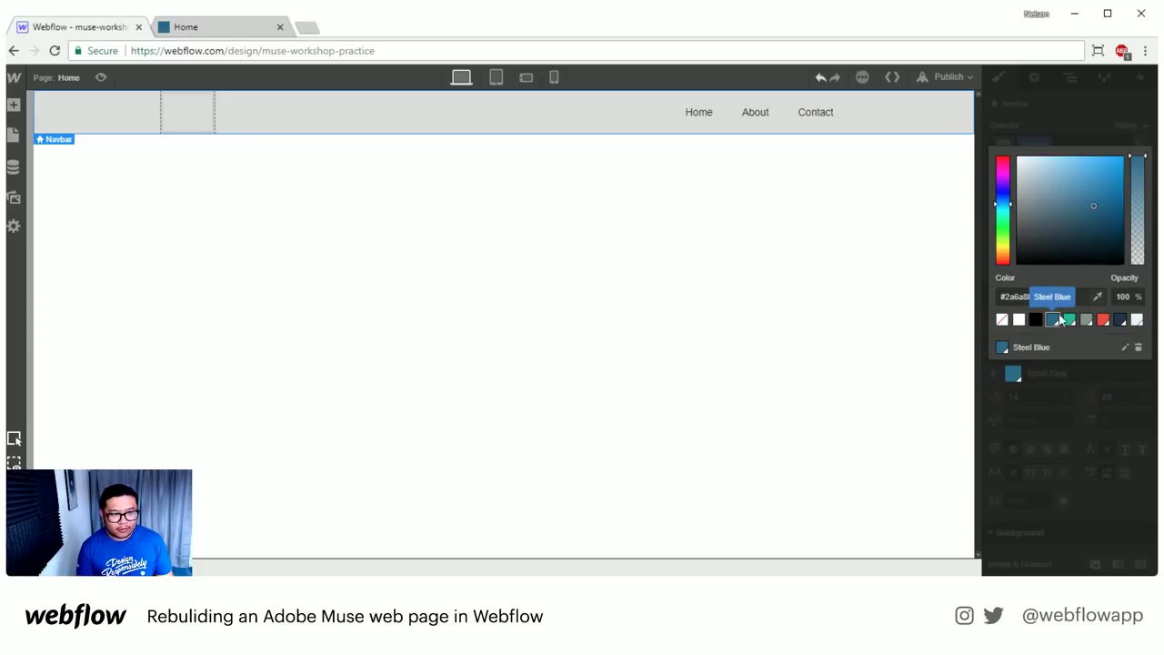
left_click(1096, 119)
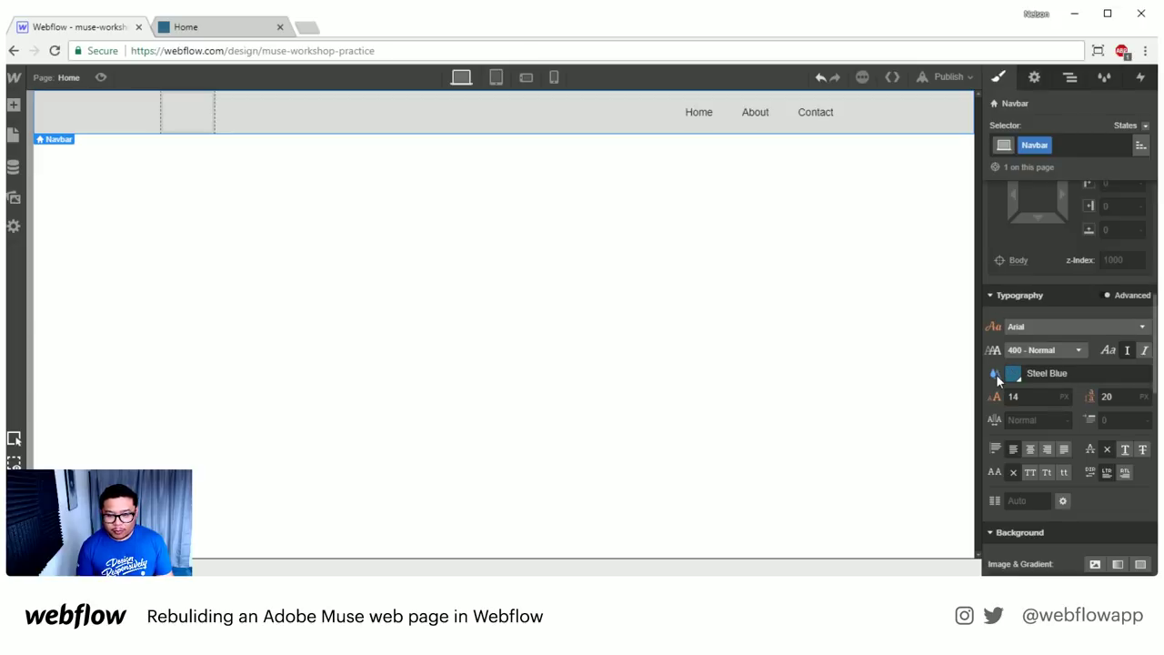
key("ctrl+z")
key("ctrl+z")
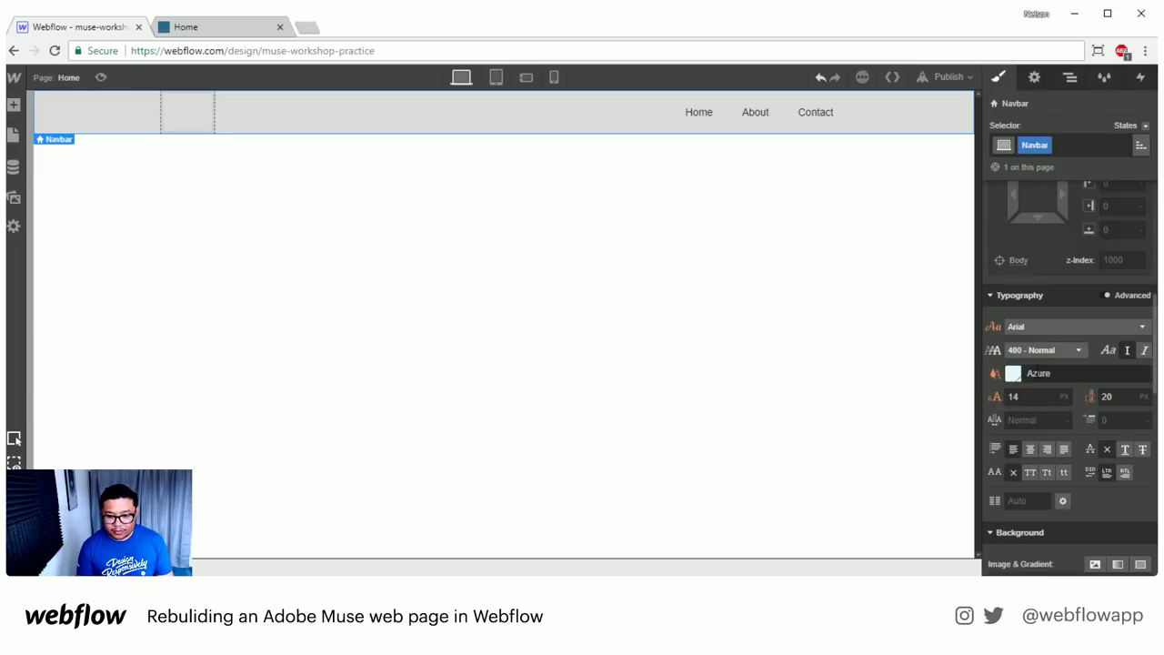
- Set the navbar's background colour to Steel Blue at 50% opacity
scroll(1069, 364, "down", 3)
left_click(1013, 403)
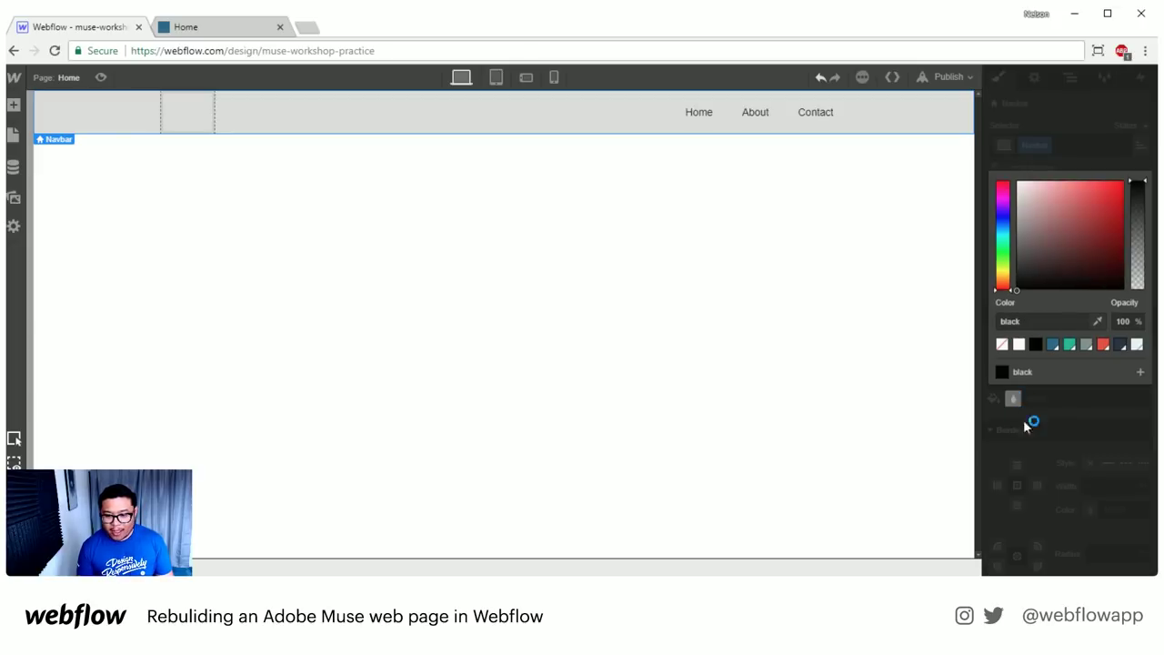
left_click(1053, 345)
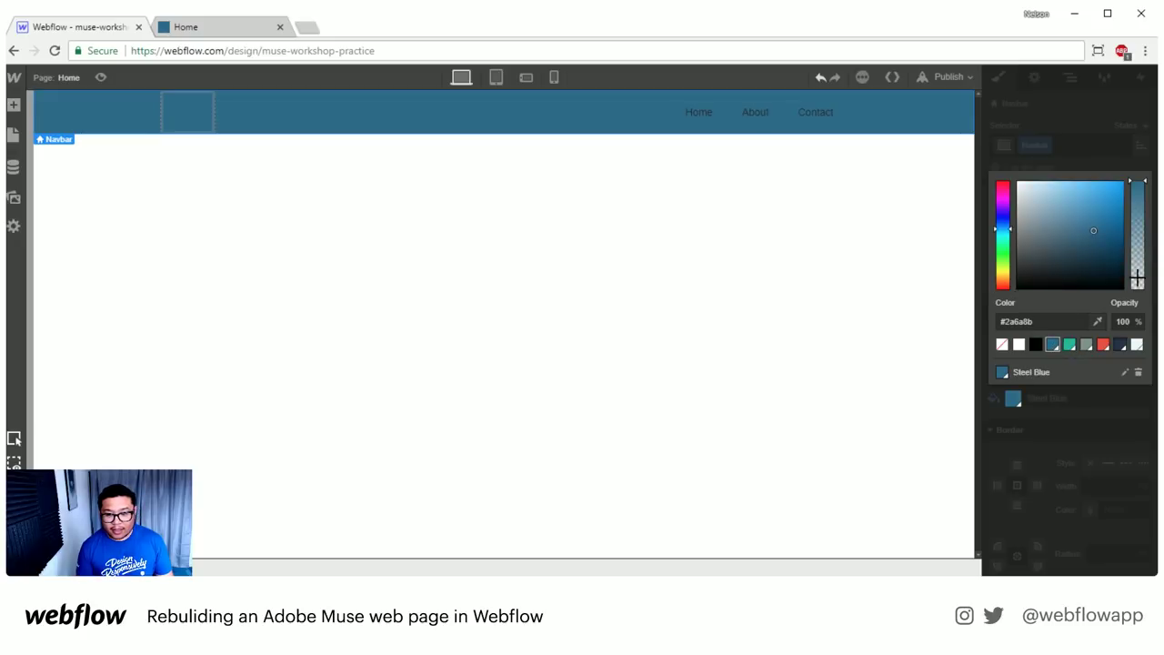
left_click_drag(1138, 196, 1135, 233)
left_click(1120, 321)
type("50")
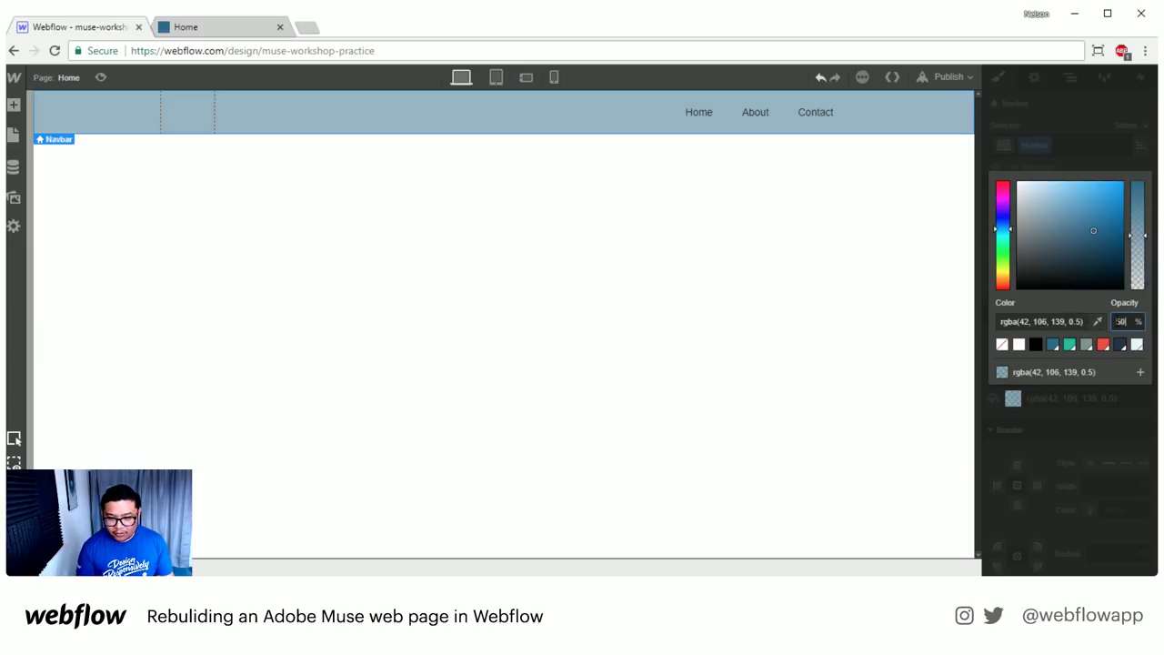
key("Return")
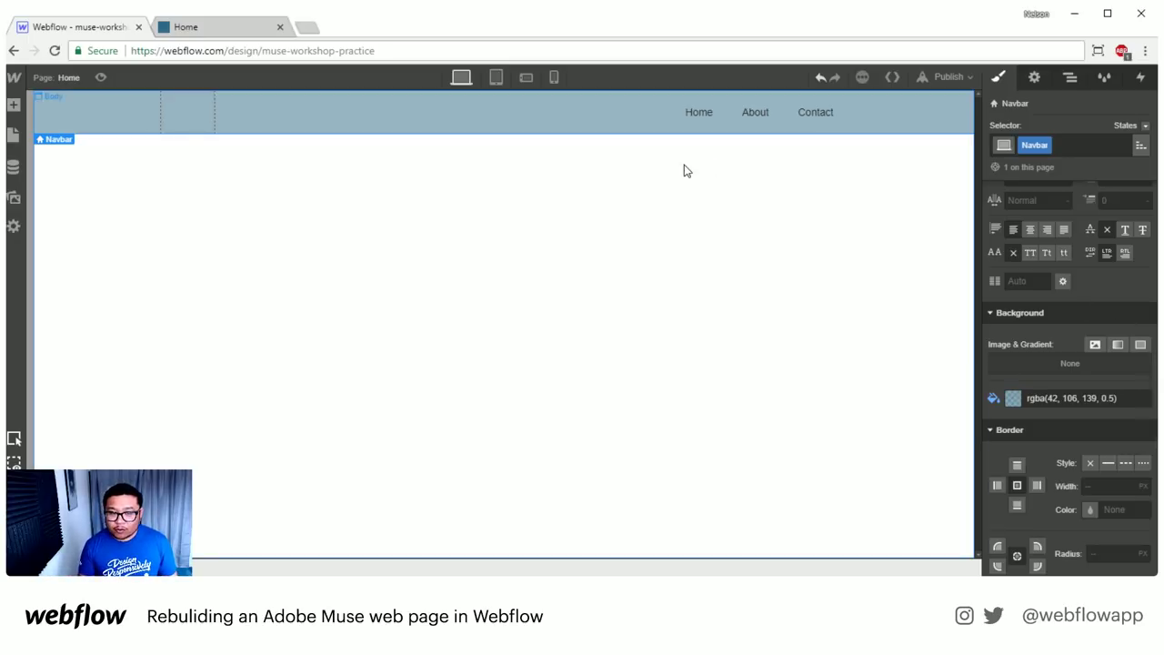
- Delete the empty Brand element from the navbar
left_click(698, 120)
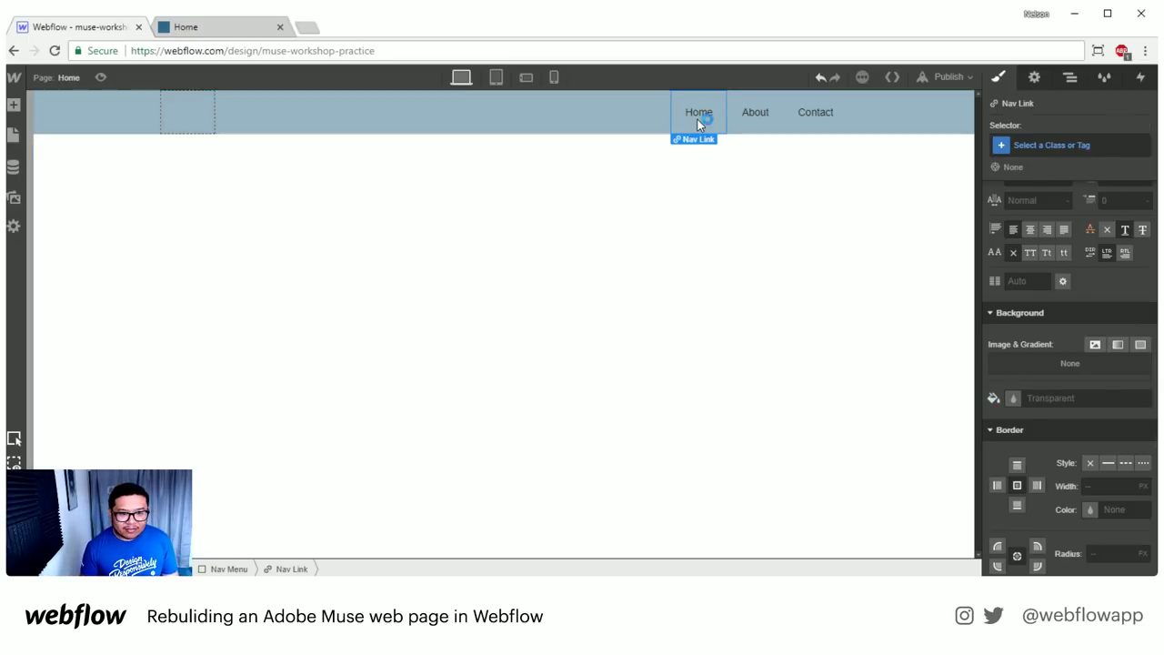
left_click(207, 109)
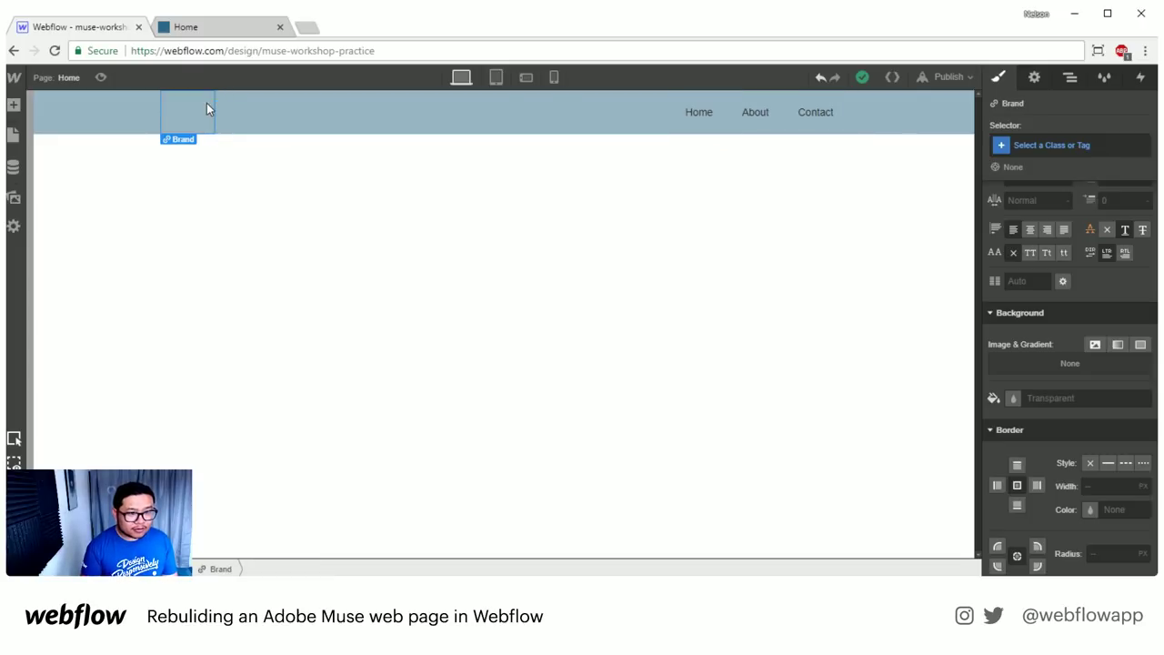
key("Down")
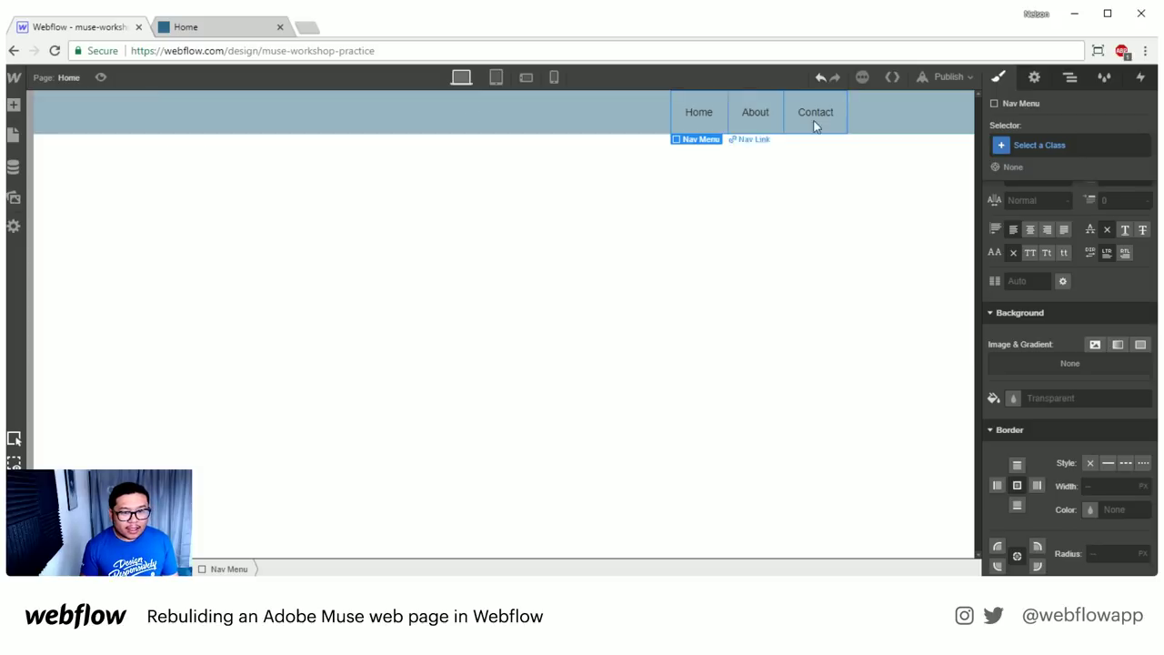
- Style the Home nav link with white text, a font size of 12 px and a line height of 18 px
left_click(697, 116)
scroll(1058, 389, "up", 1)
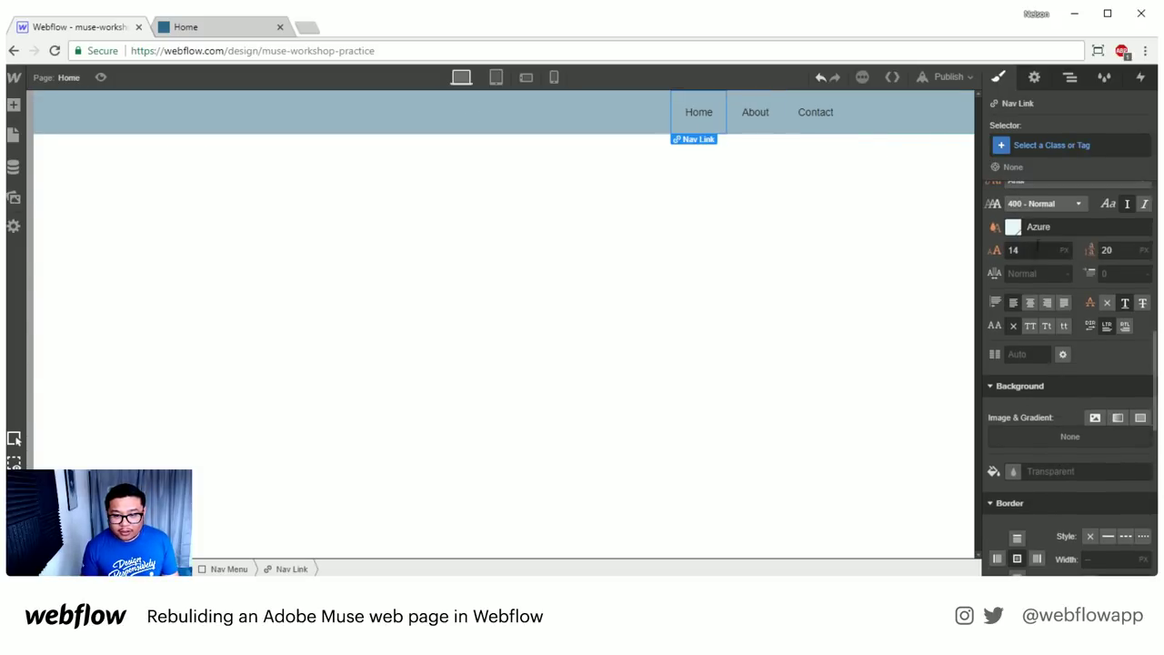
left_click(1046, 227)
type("white")
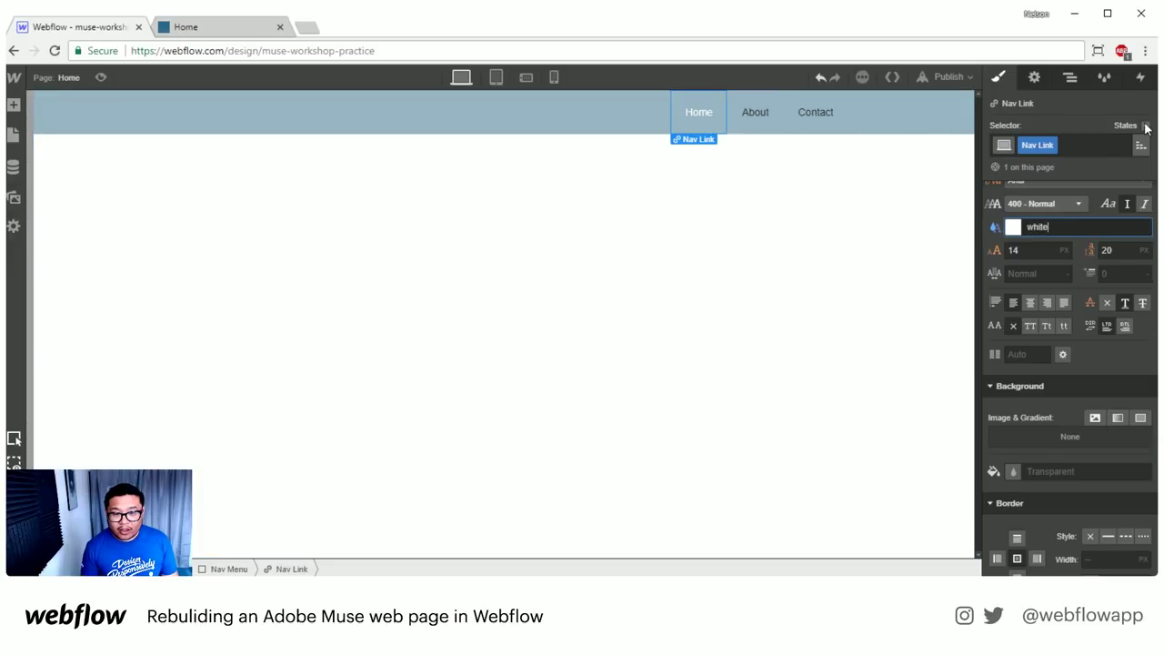
left_click(1035, 250)
key("Down")
key("Down")
key("Tab")
key("Down")
key("Down")
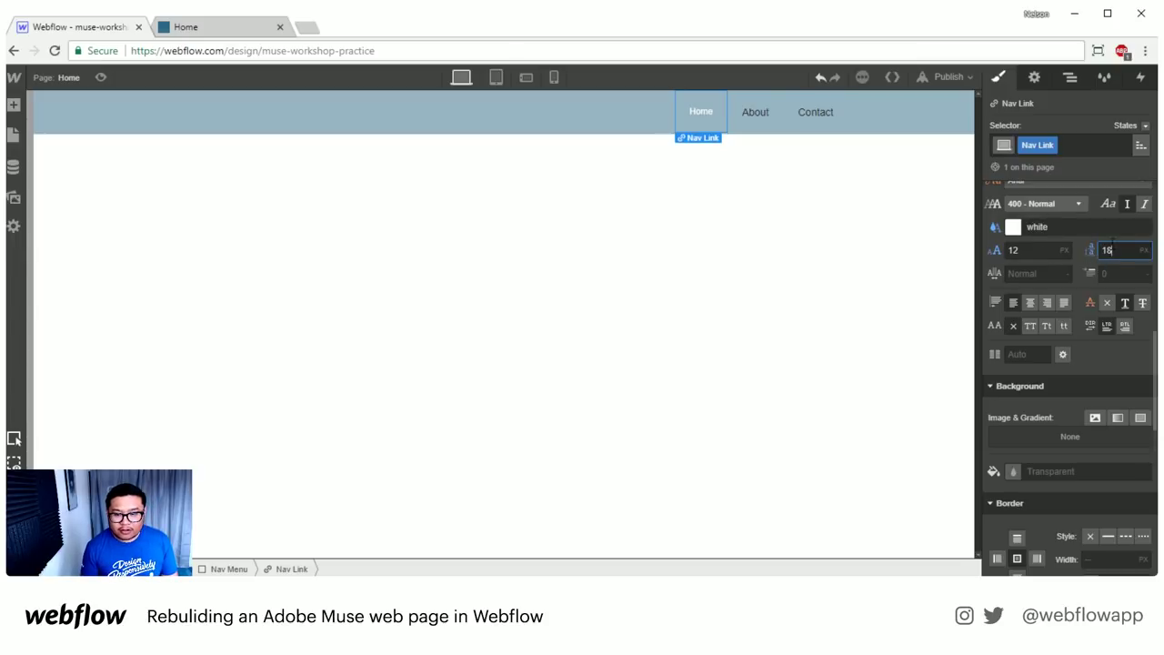
- Set the Home nav link's Hover state text colour to Azure and return to the None state
left_click(1145, 127)
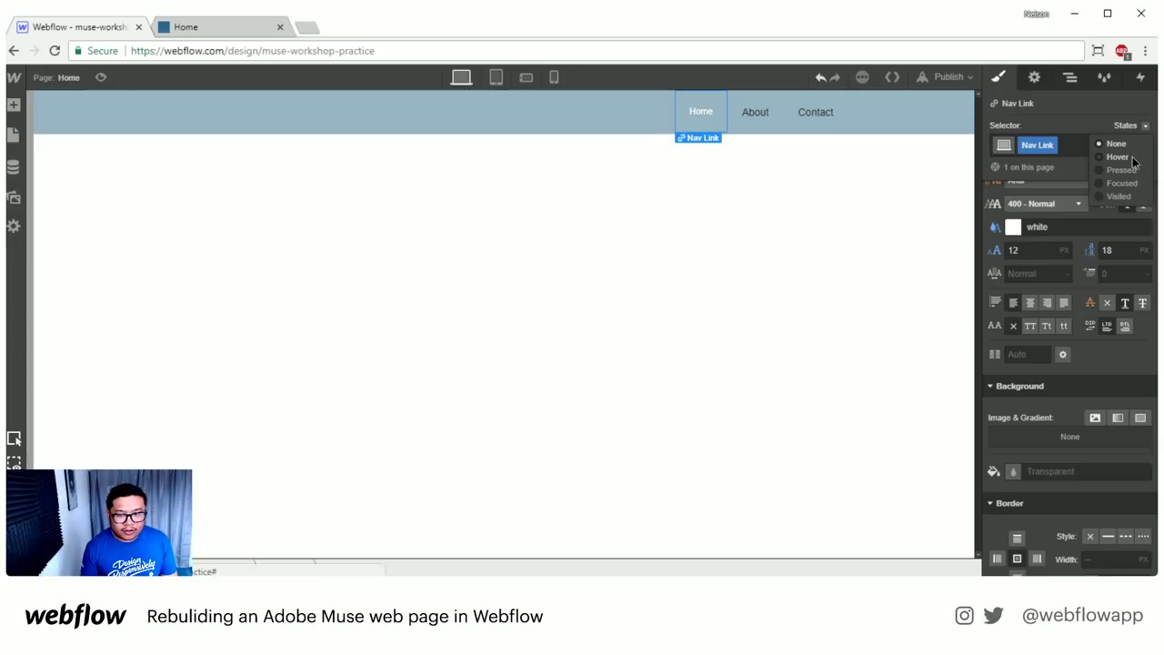
left_click(1132, 159)
left_click(1013, 228)
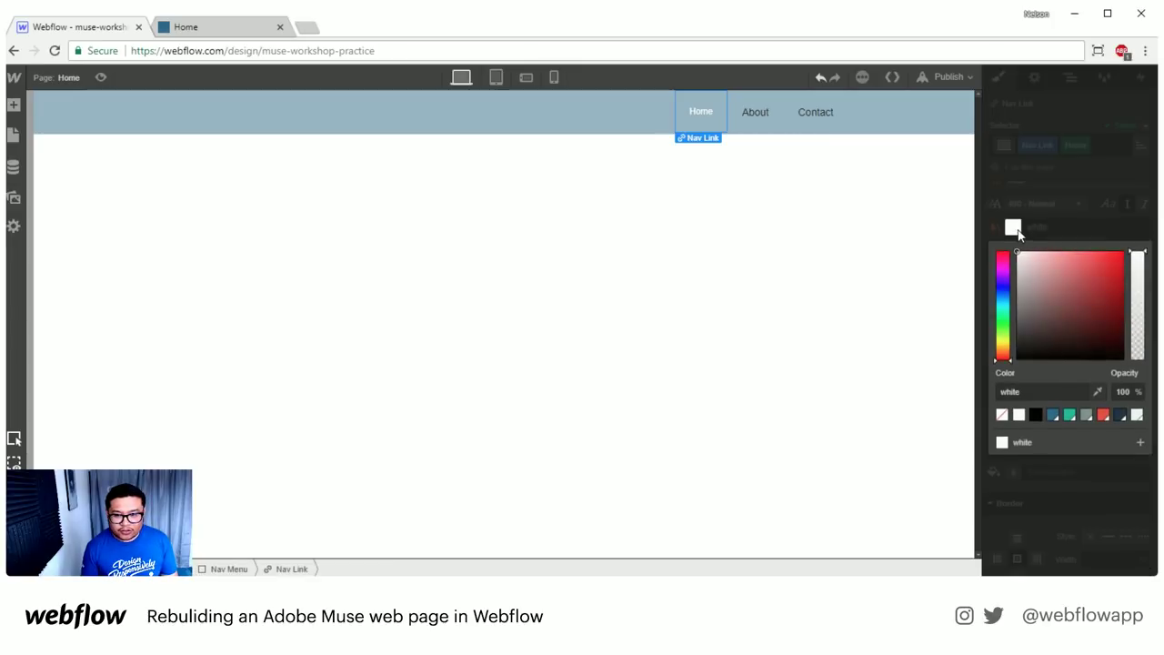
left_click(1069, 414)
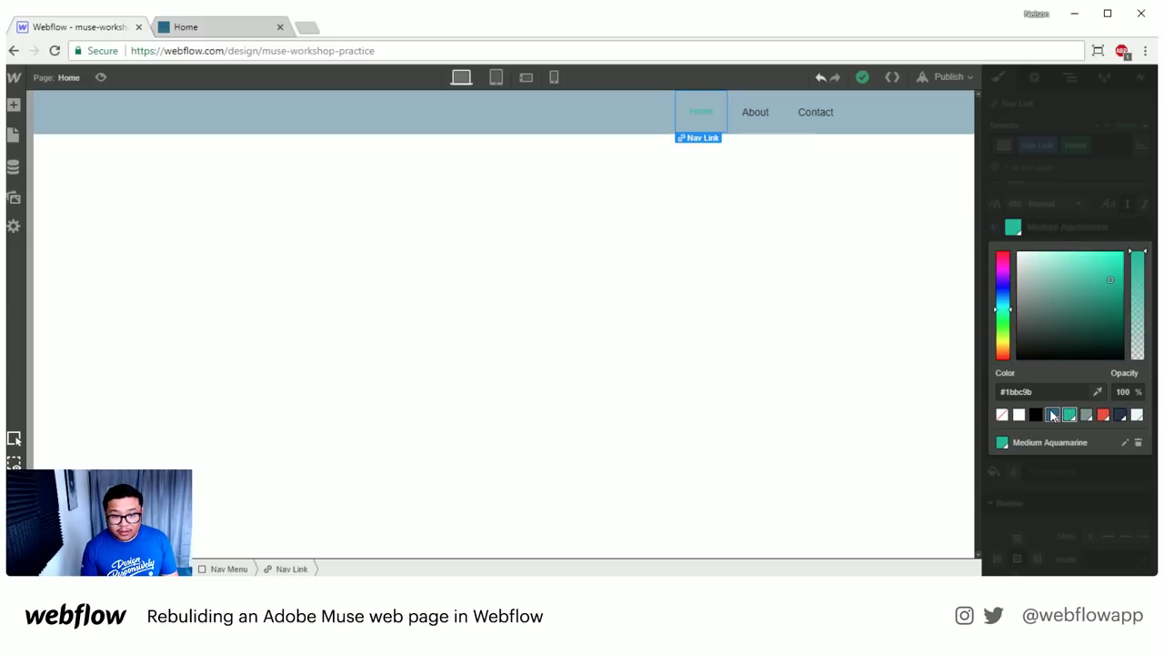
left_click(1052, 415)
left_click(1135, 416)
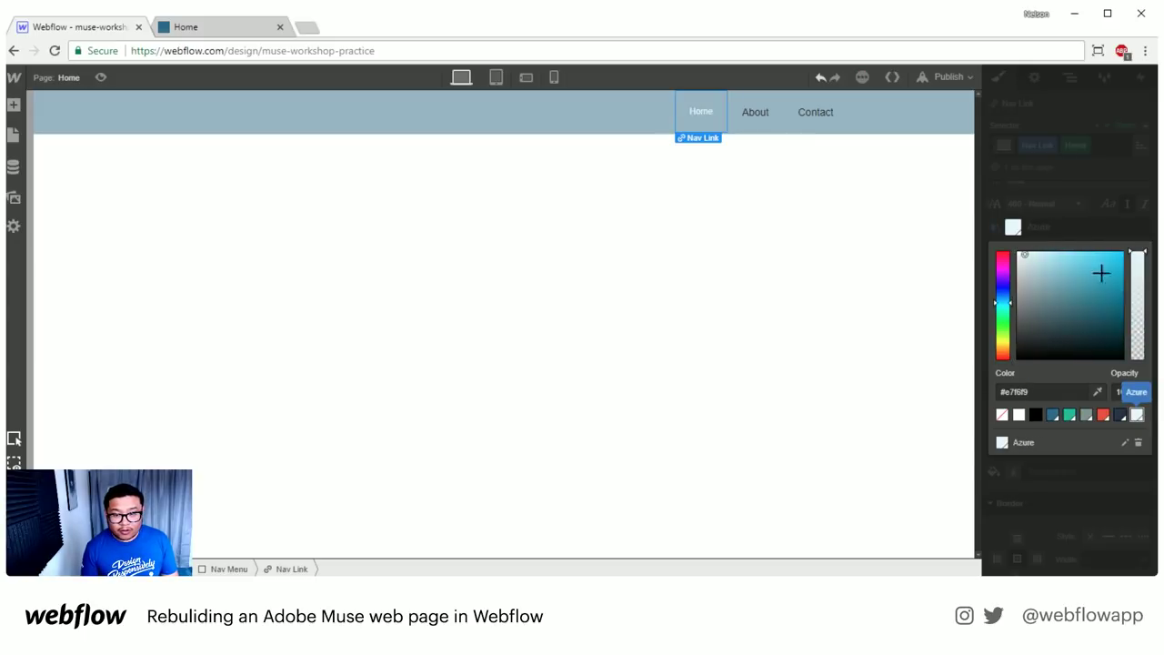
left_click(1117, 219)
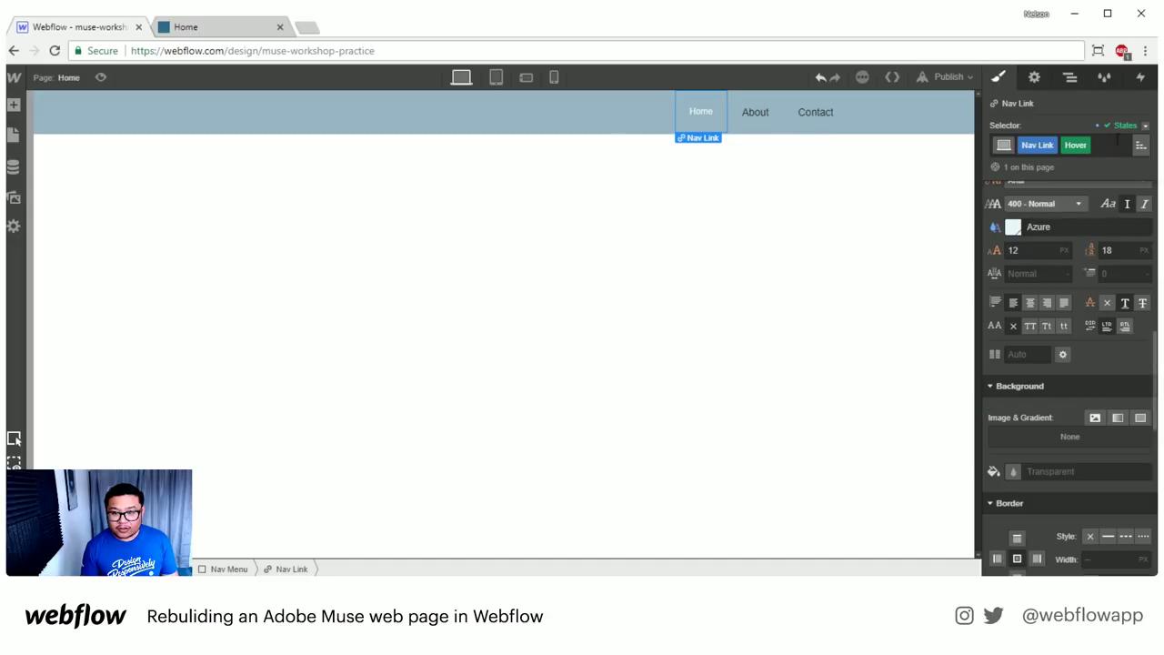
left_click(1145, 127)
left_click(1128, 144)
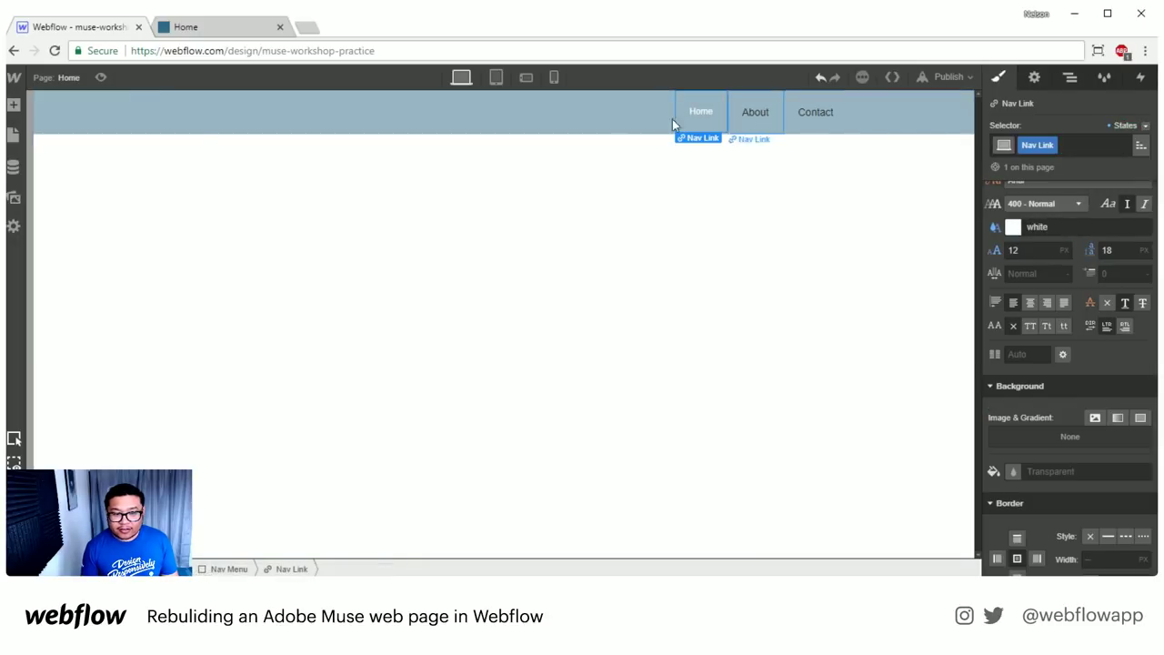
- Apply the existing Nav Link class to the About and Contact links
left_click(728, 159)
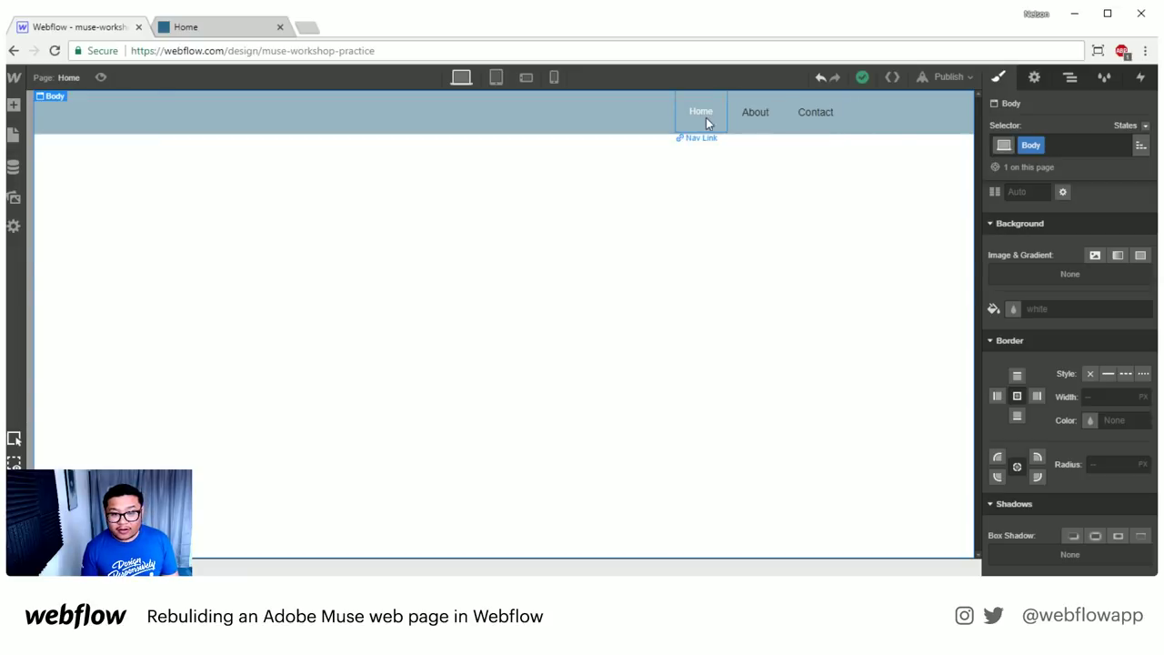
left_click(746, 118)
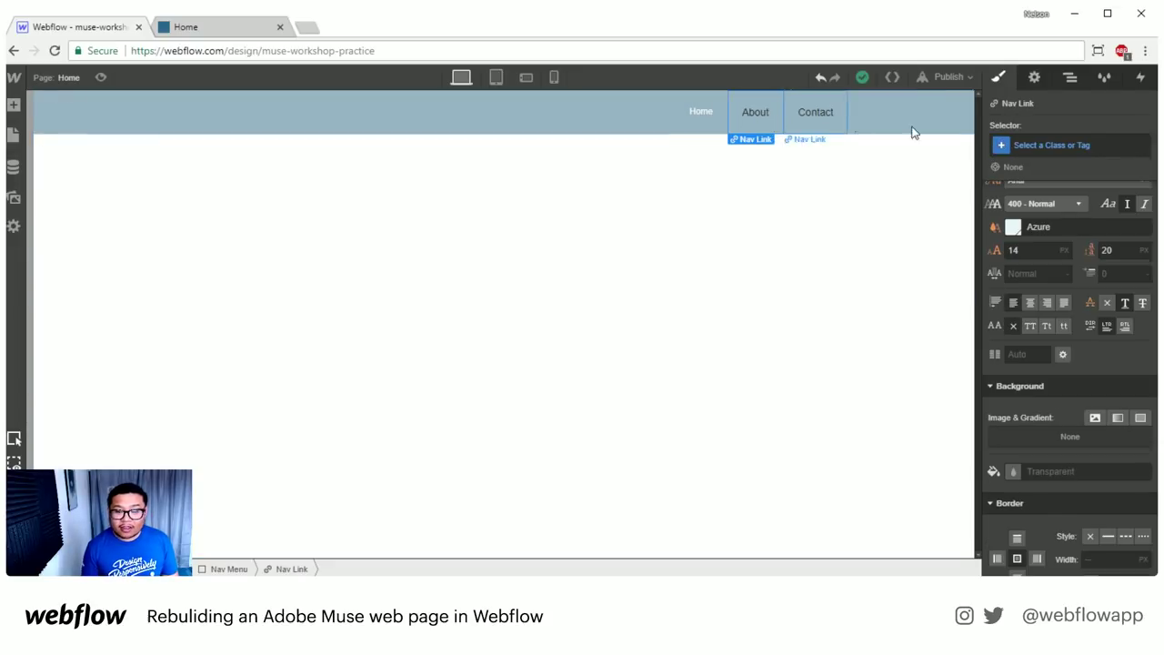
left_click(1051, 148)
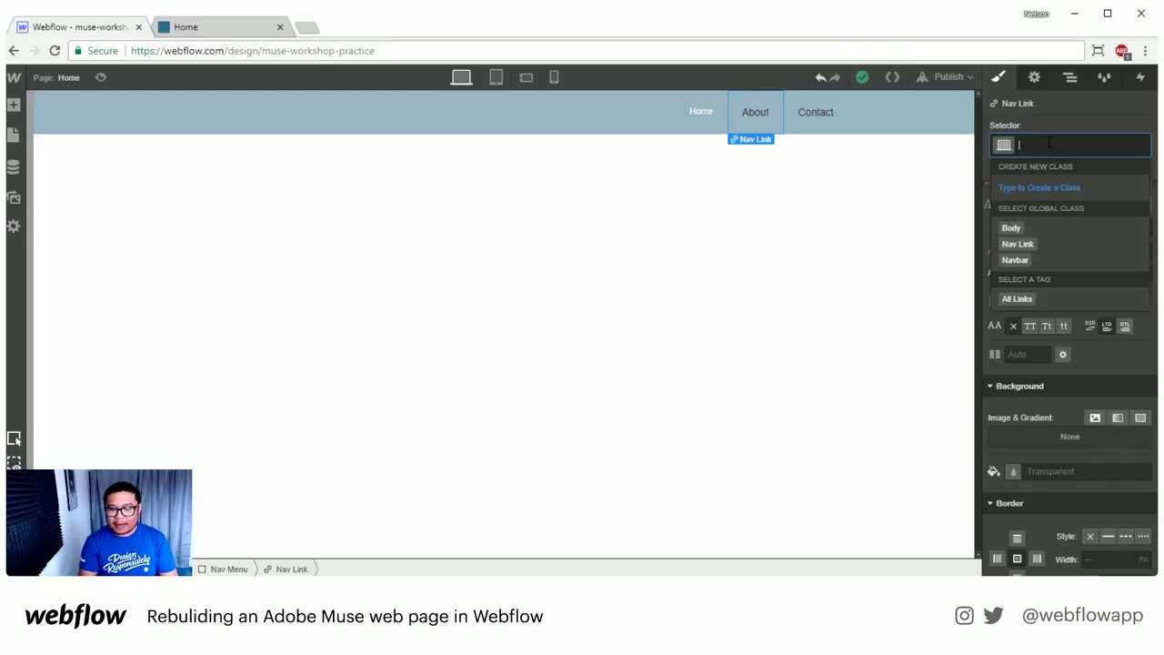
left_click(1029, 245)
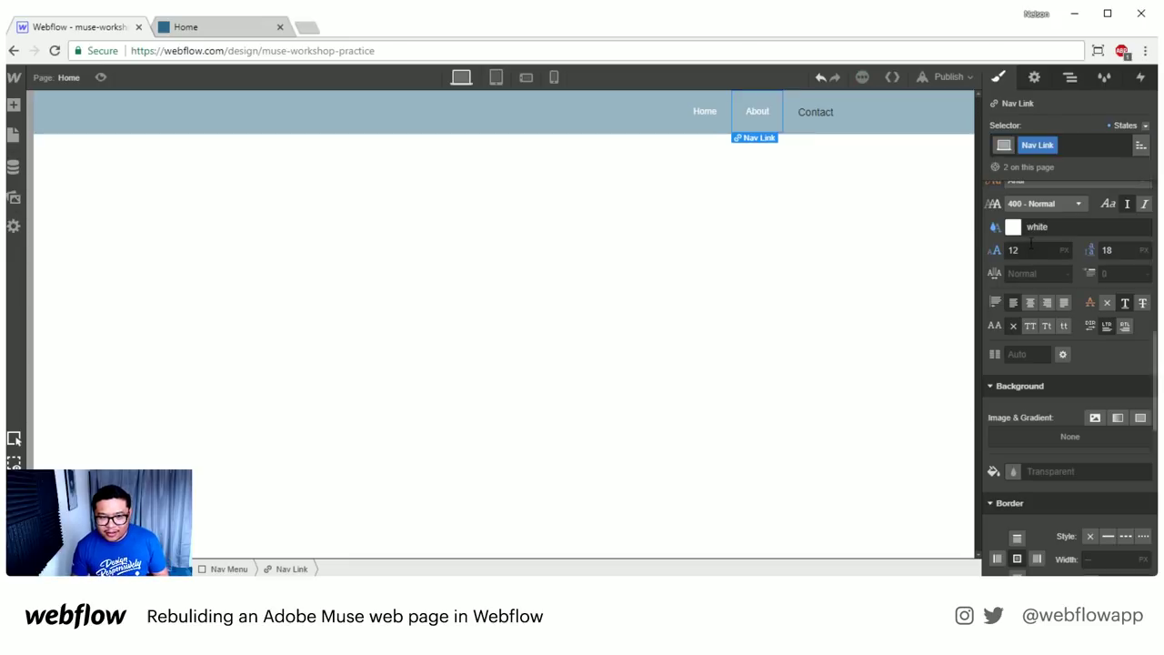
left_click(828, 126)
left_click(1087, 147)
left_click(1038, 244)
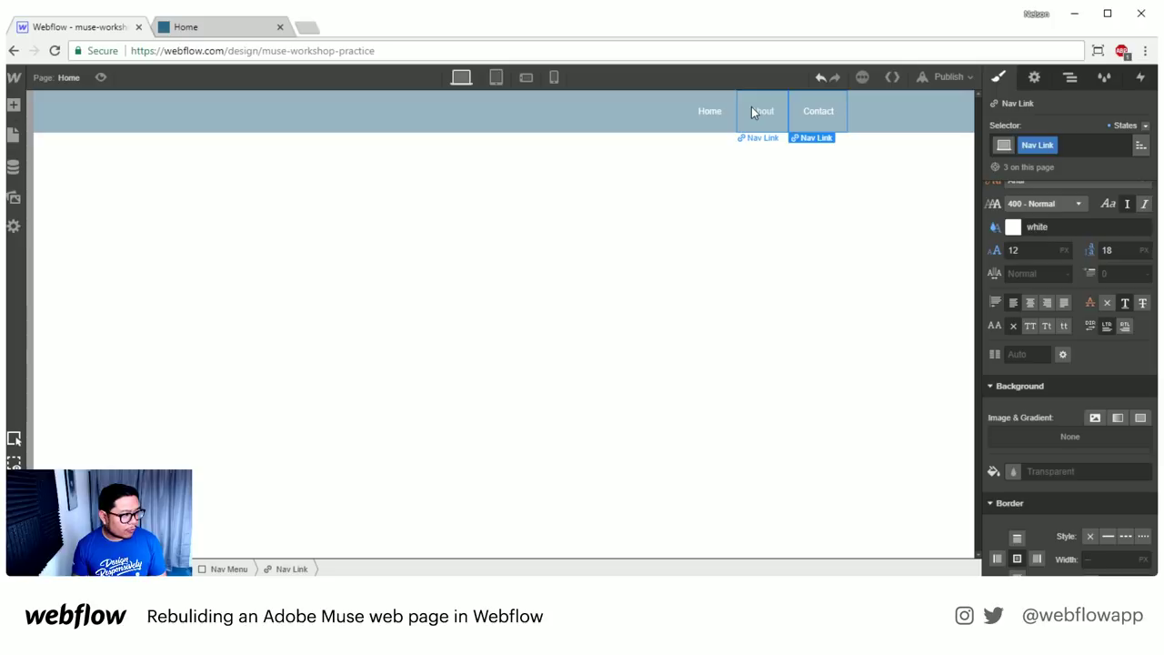
- Change the Contact link's text to Services and paste three copies of that link into the nav menu
double_click(817, 113)
type("Services")
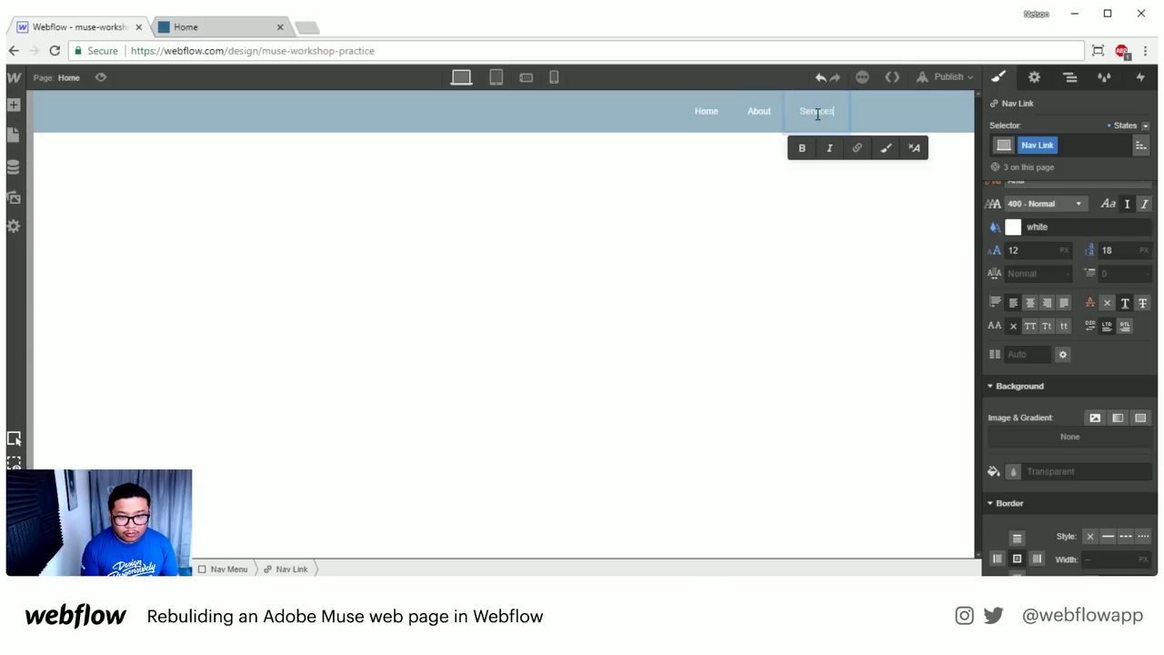
key("Escape")
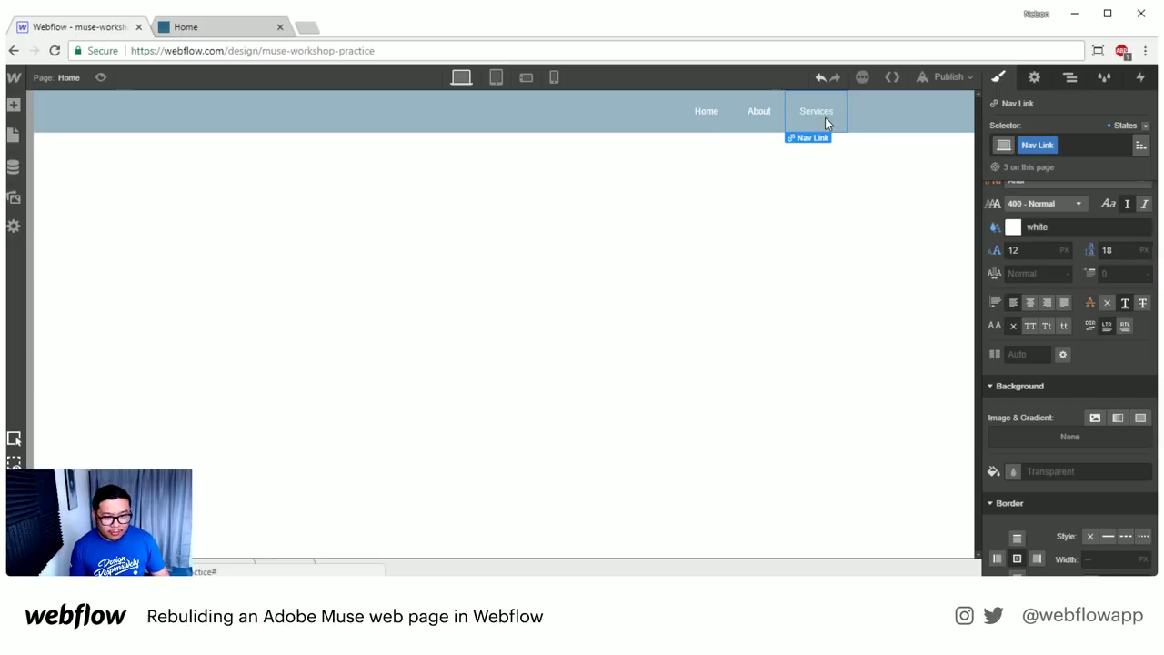
key("ctrl+v")
key("ctrl+v")
key("ctrl+v")
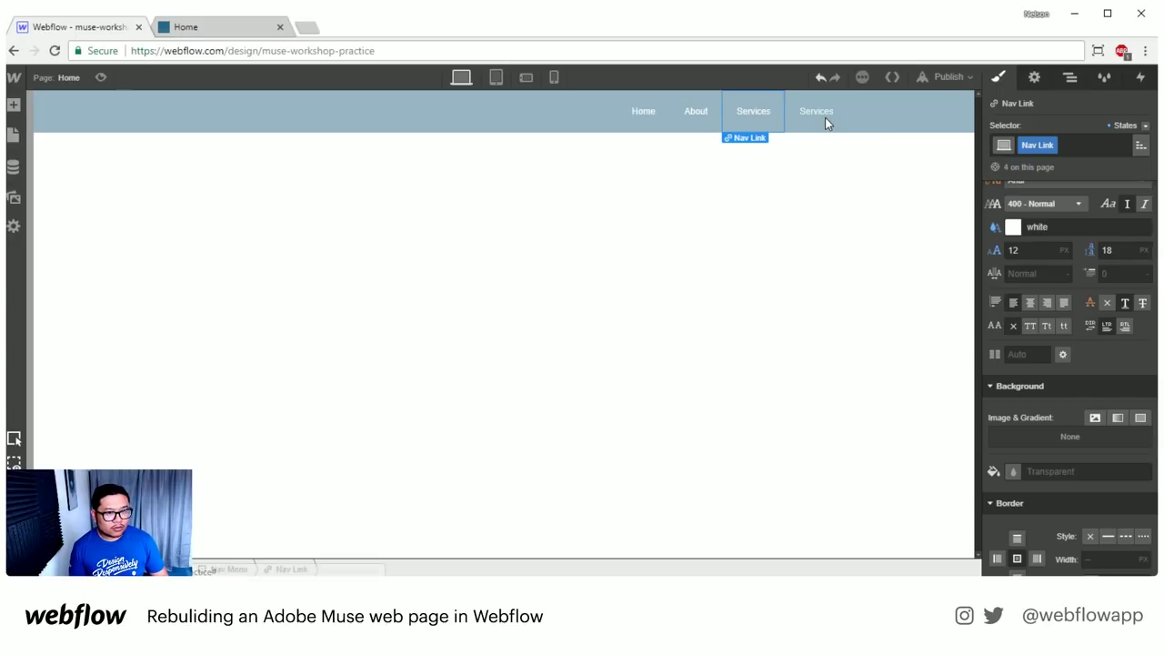
- Change the text of the first copied Services link, the fourth link in the menu, to Pricing
left_click(691, 110)
double_click(690, 107)
key("BackSpace")
key("BackSpace")
key("BackSpace")
type("Pricing")
key("Delete")
key("Delete")
key("Delete")
key("Delete")
key("Delete")
key("Escape")
- Rename the two remaining copied Services links to Gallery and Contact
double_click(770, 111)
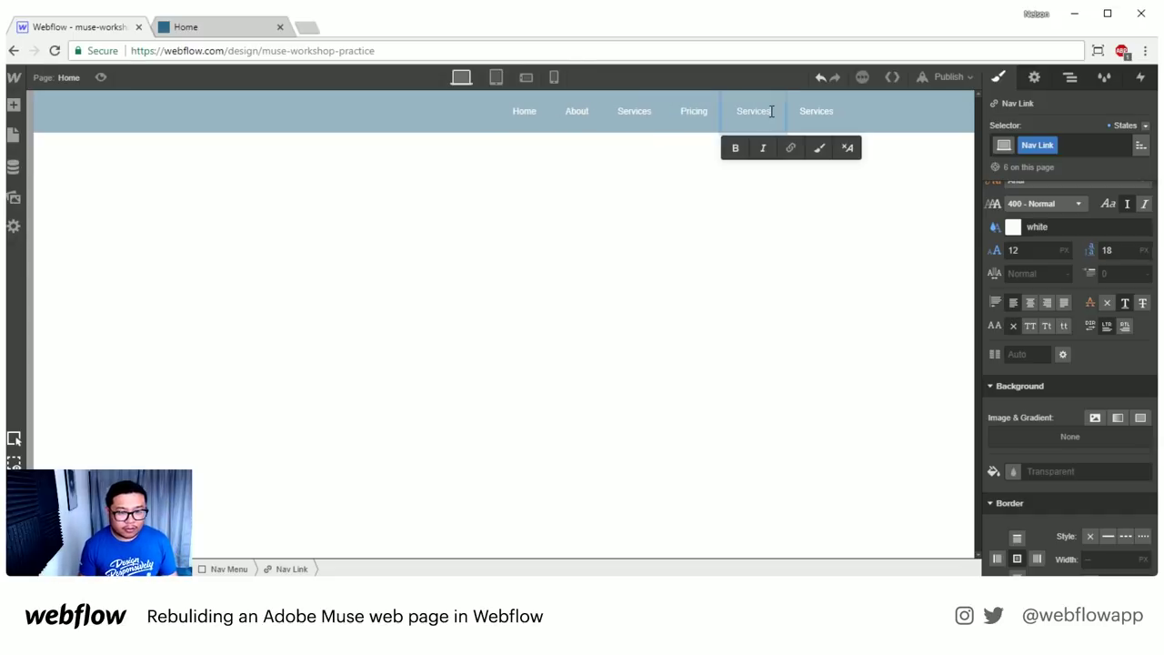
double_click(751, 111)
type("Gallery")
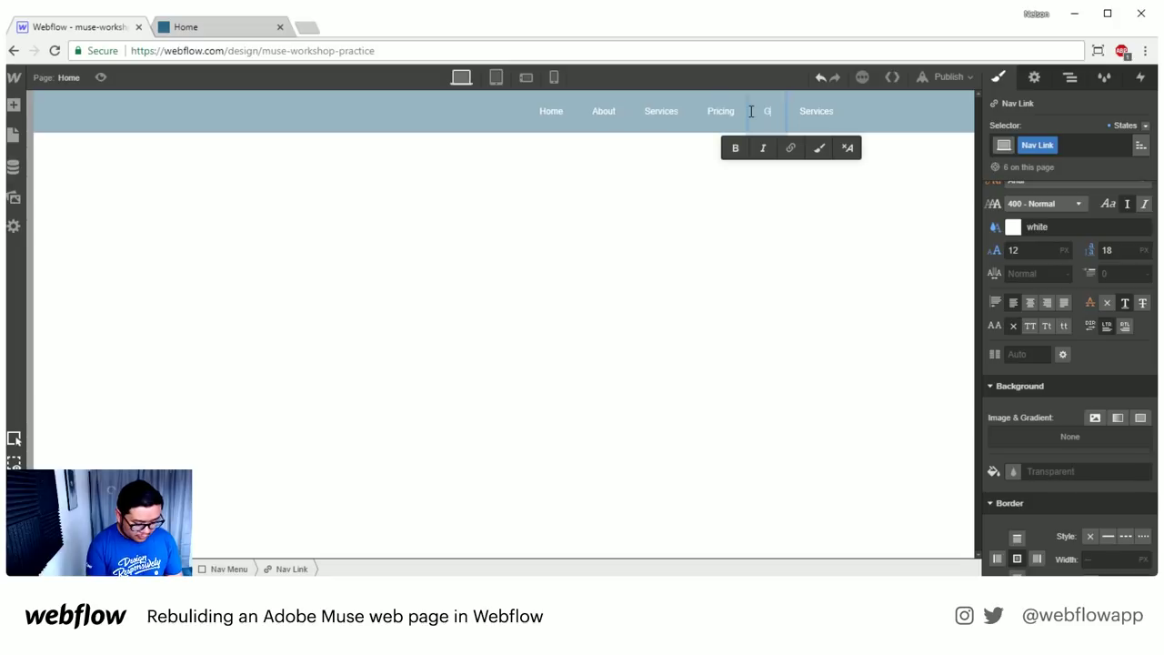
double_click(810, 110)
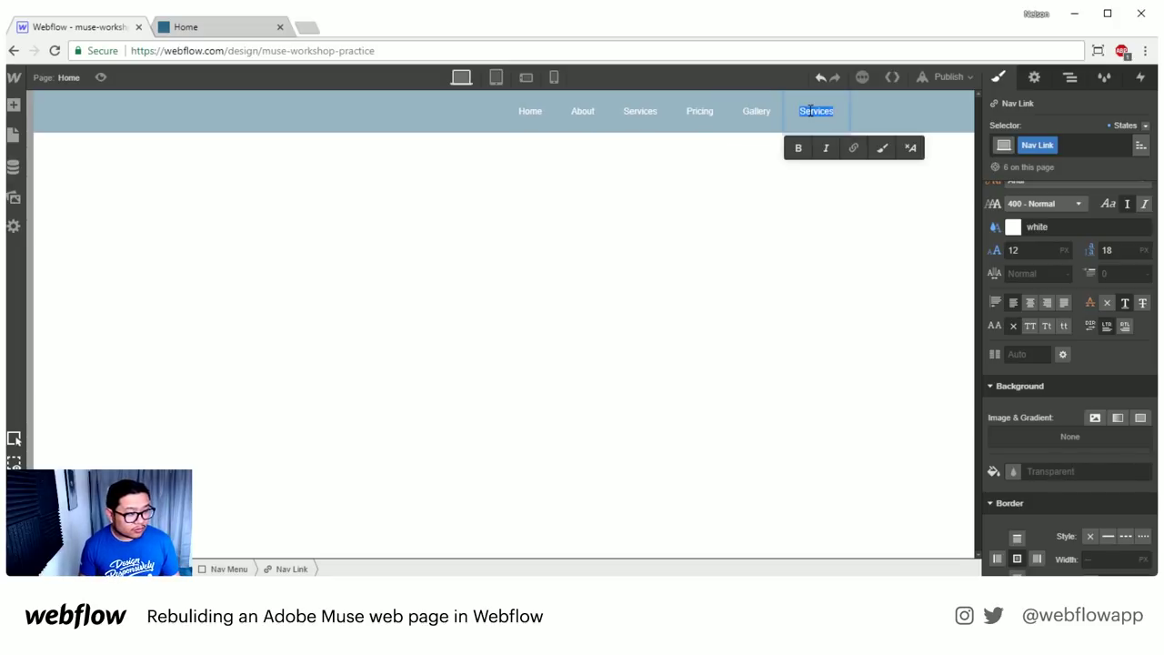
type("Contact")
key("Escape")
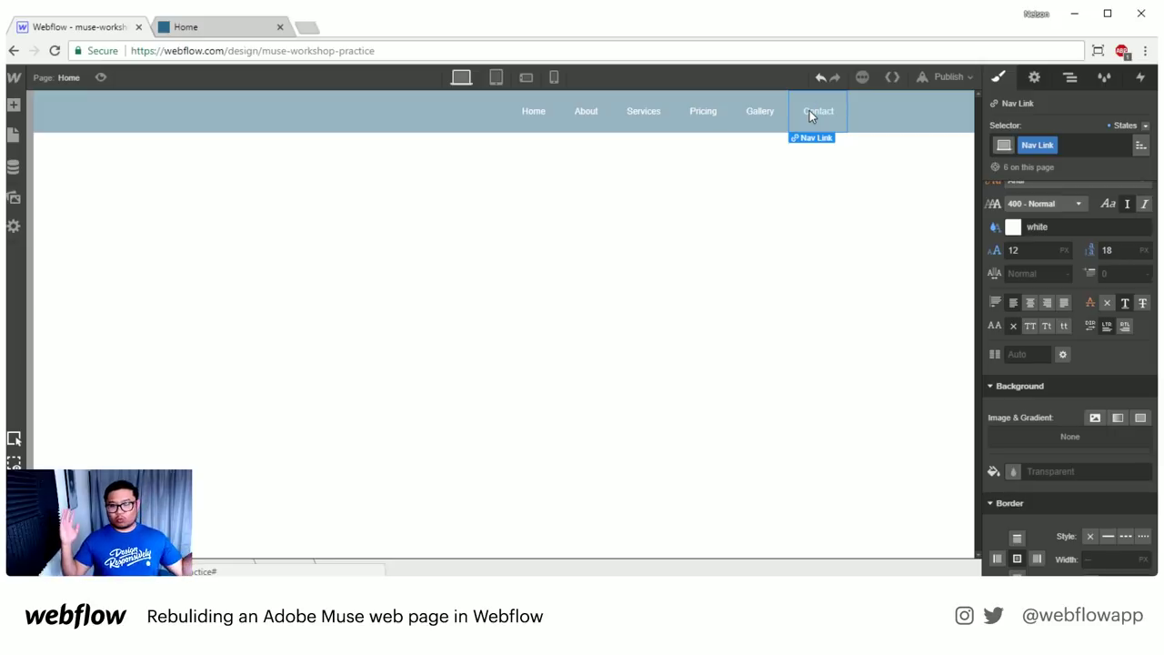
- Set the navbar's position to Fixed with the Top preset
left_click(966, 116)
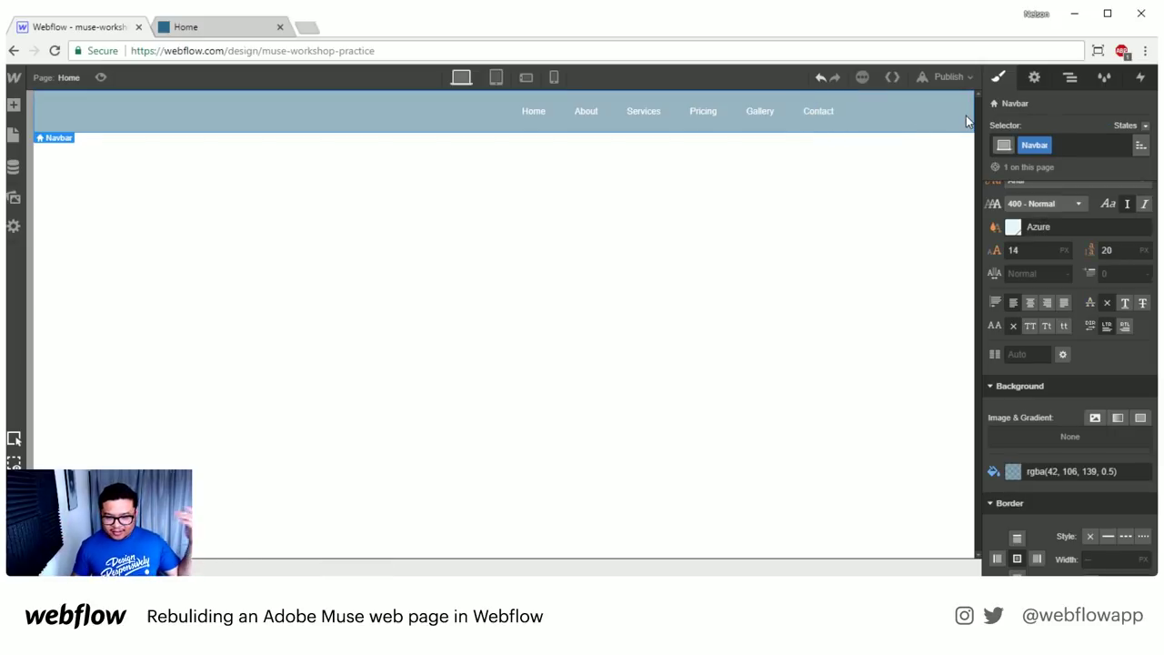
scroll(1127, 395, "up", 4)
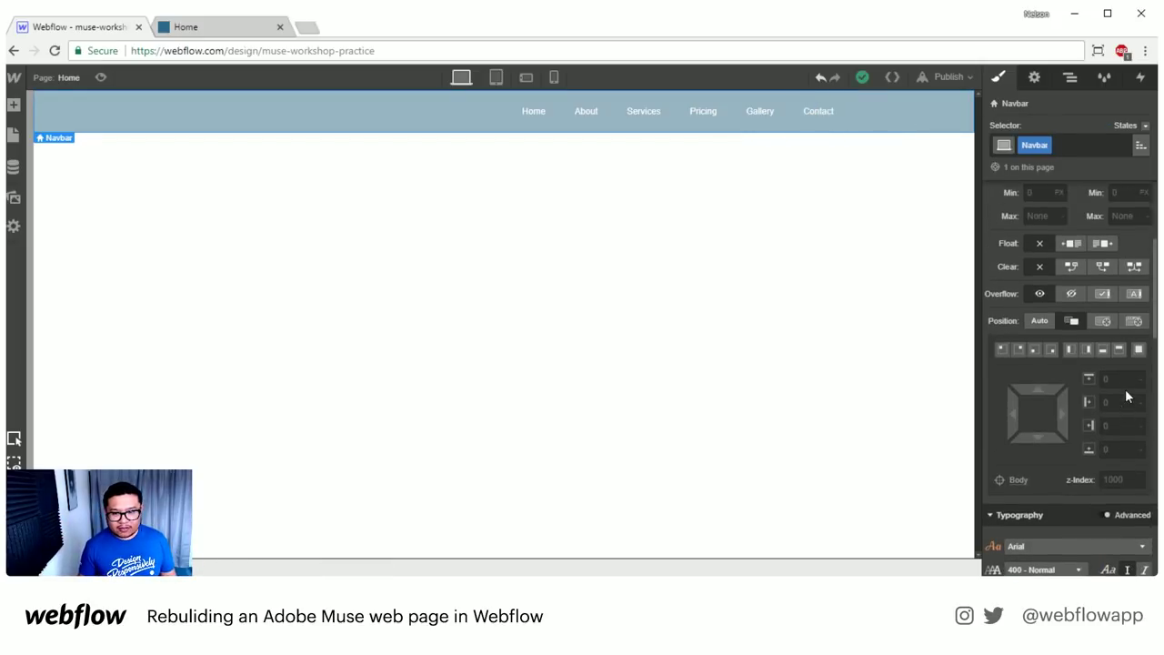
left_click(1073, 79)
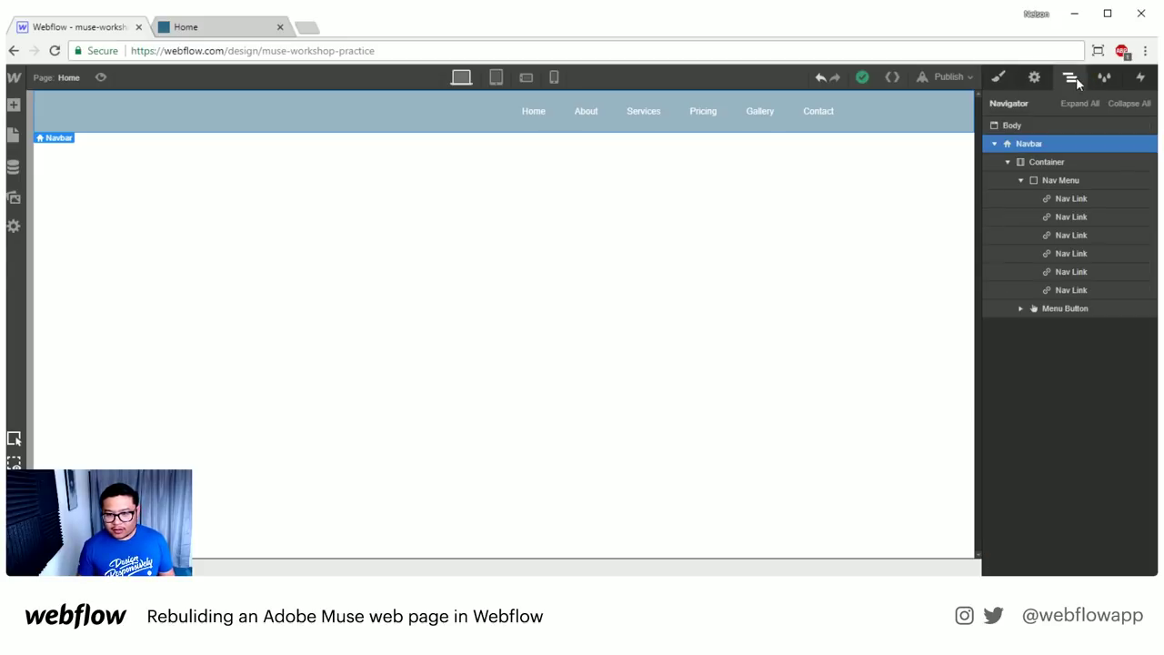
left_click(1000, 76)
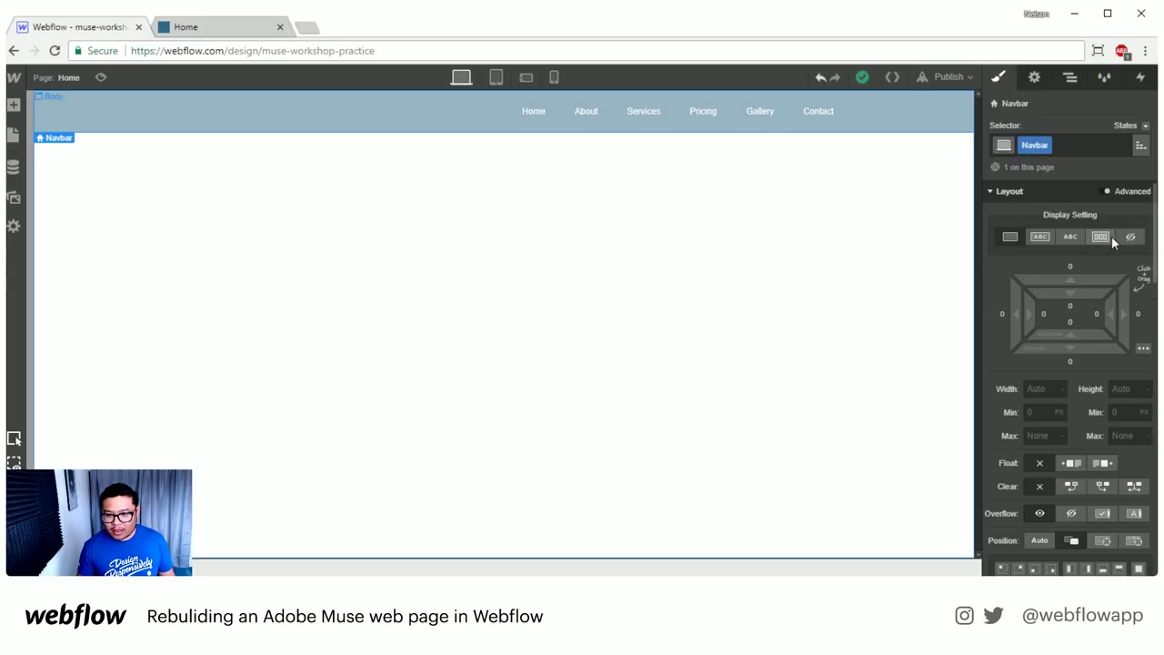
scroll(1108, 417, "down", 1)
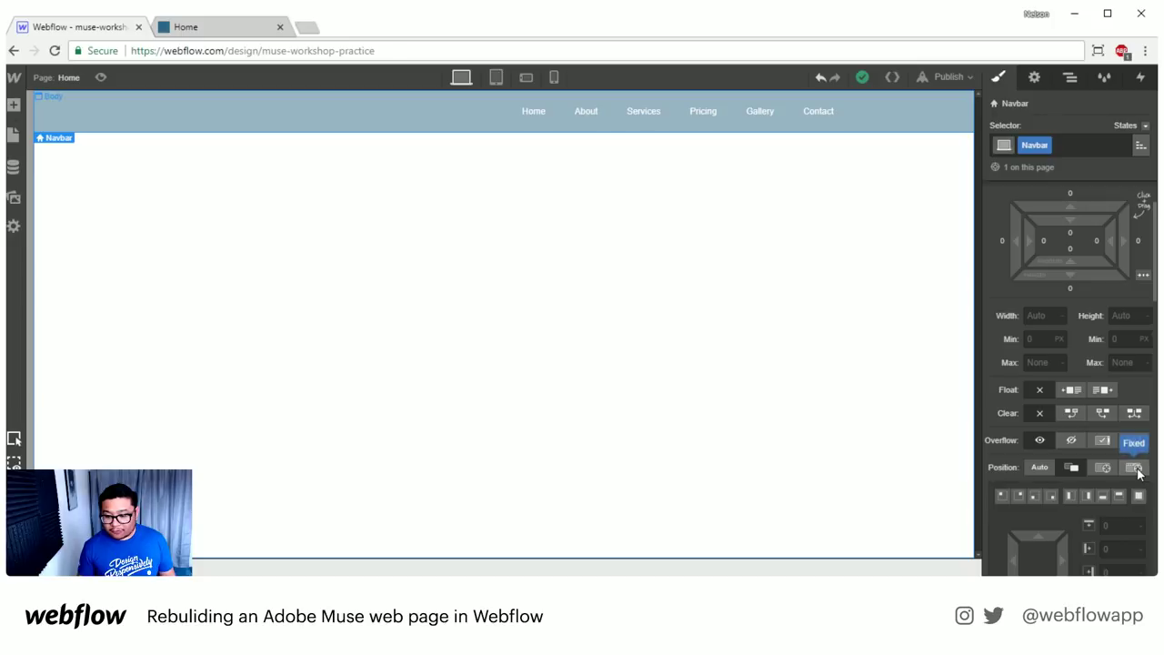
left_click(1134, 468)
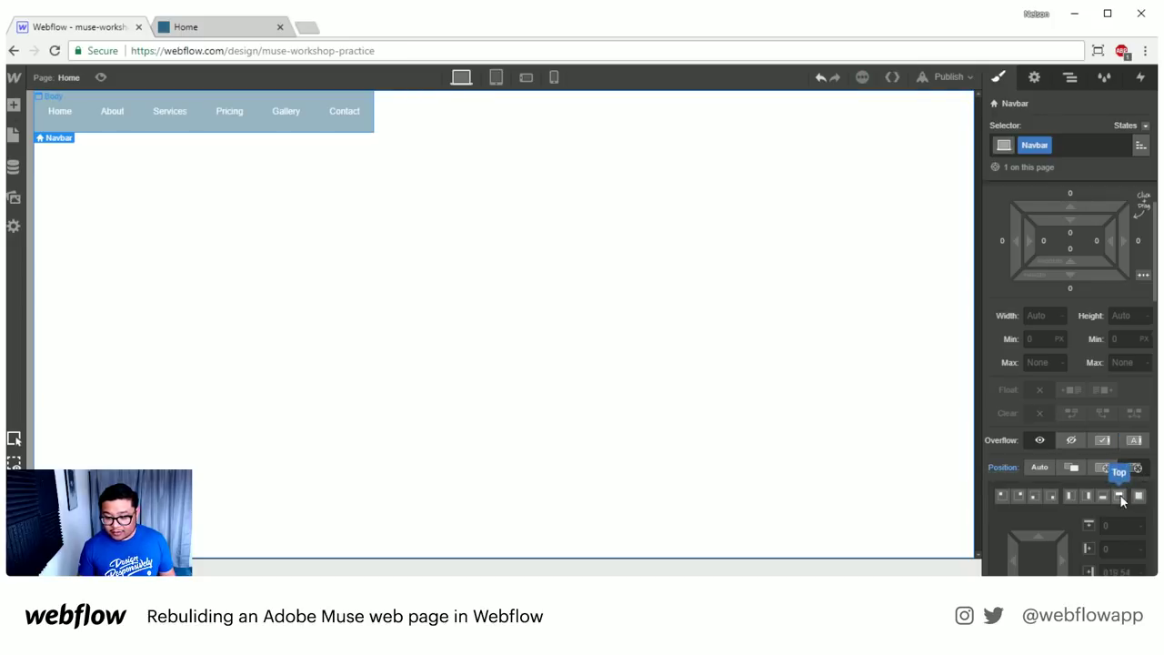
left_click(1120, 497)
scroll(1102, 482, "down", 2)
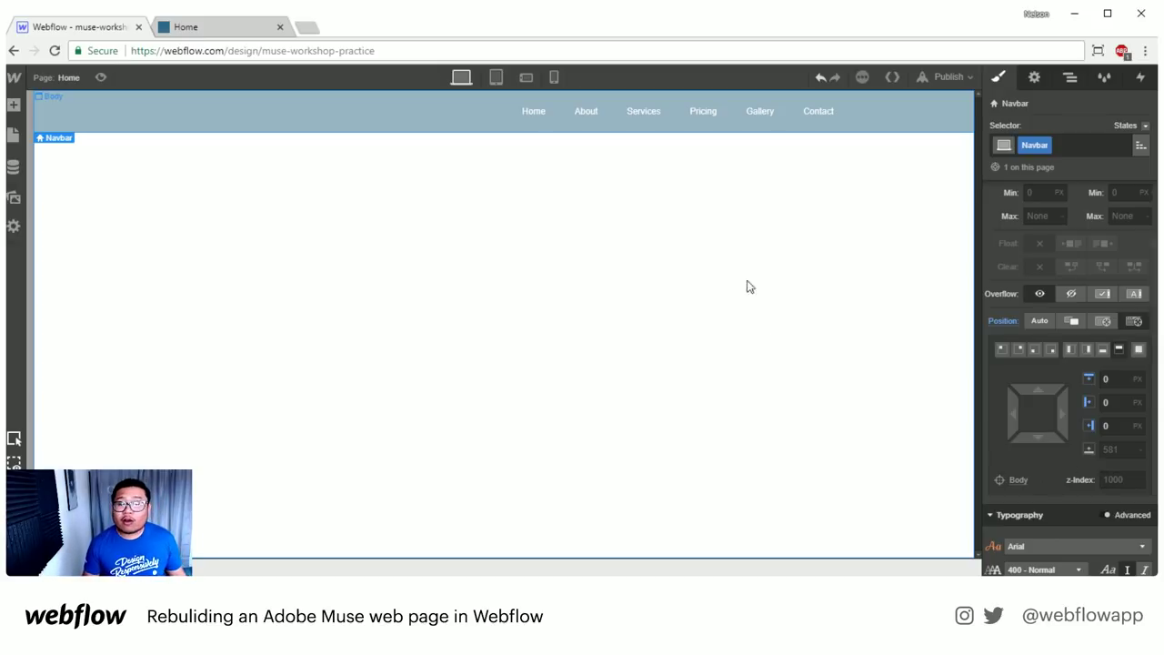
- Preview the page at the tablet breakpoint and test opening and closing the navbar's hamburger menu
left_click(496, 78)
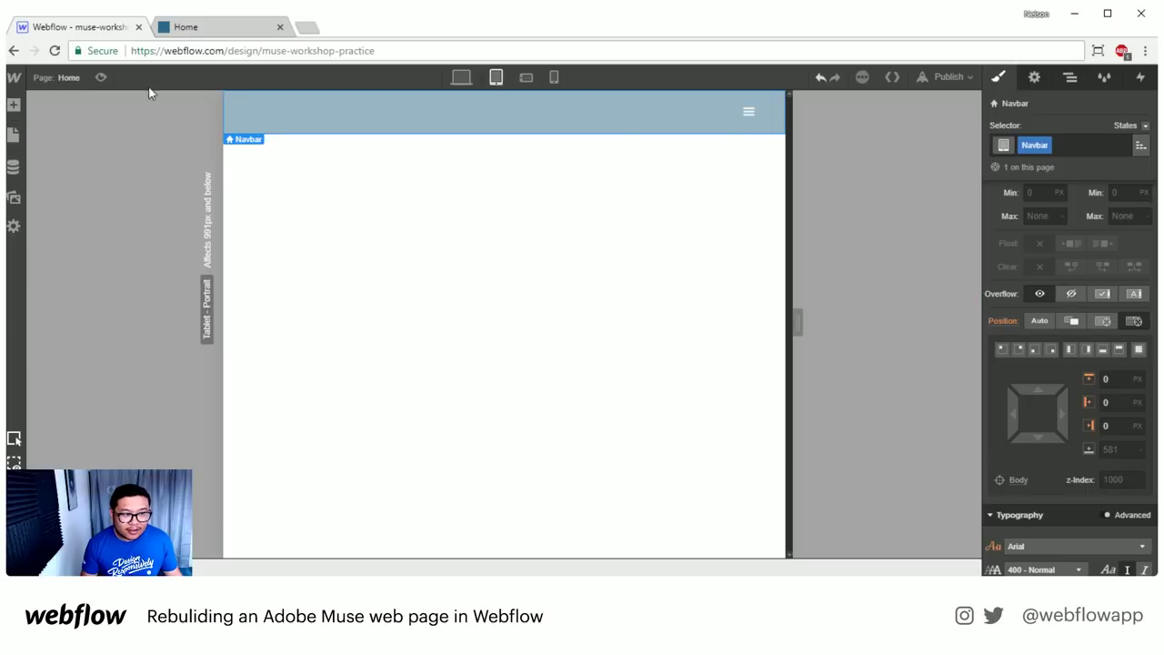
left_click(99, 80)
left_click(818, 114)
left_click(818, 114)
left_click(818, 114)
left_click(818, 113)
left_click(817, 114)
left_click(817, 113)
left_click(818, 113)
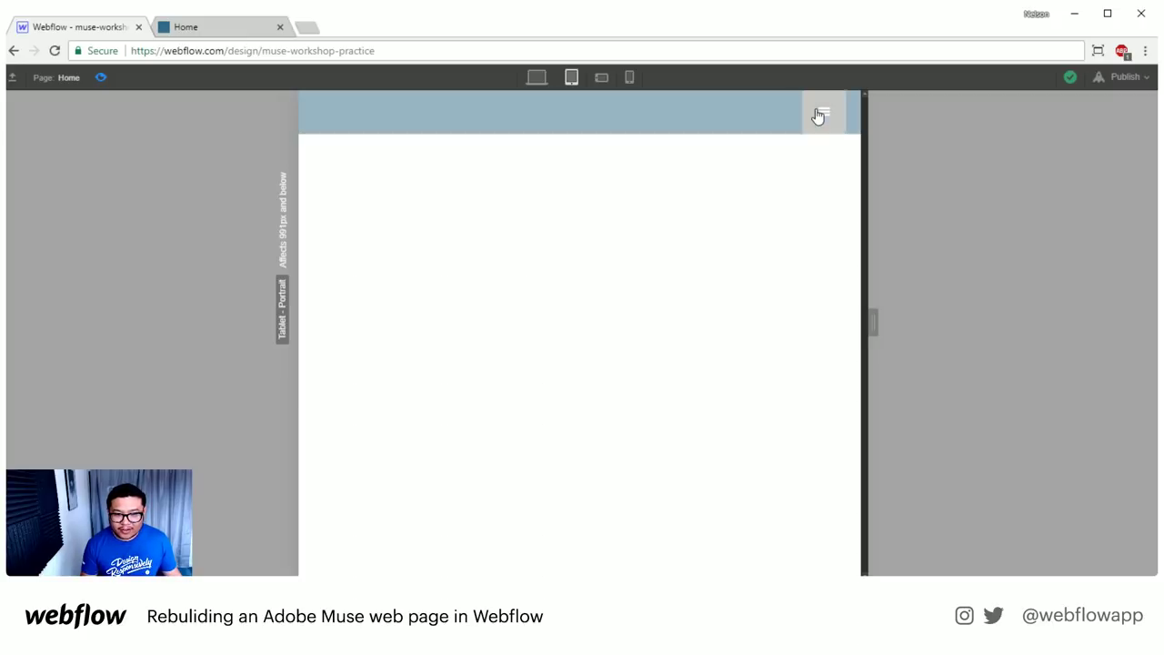
- Check the navbar at resized tablet, phone landscape, phone portrait and desktop widths, and exit the preview
left_click_drag(874, 322, 941, 309)
left_click(601, 77)
left_click_drag(798, 319, 691, 322)
left_click(629, 78)
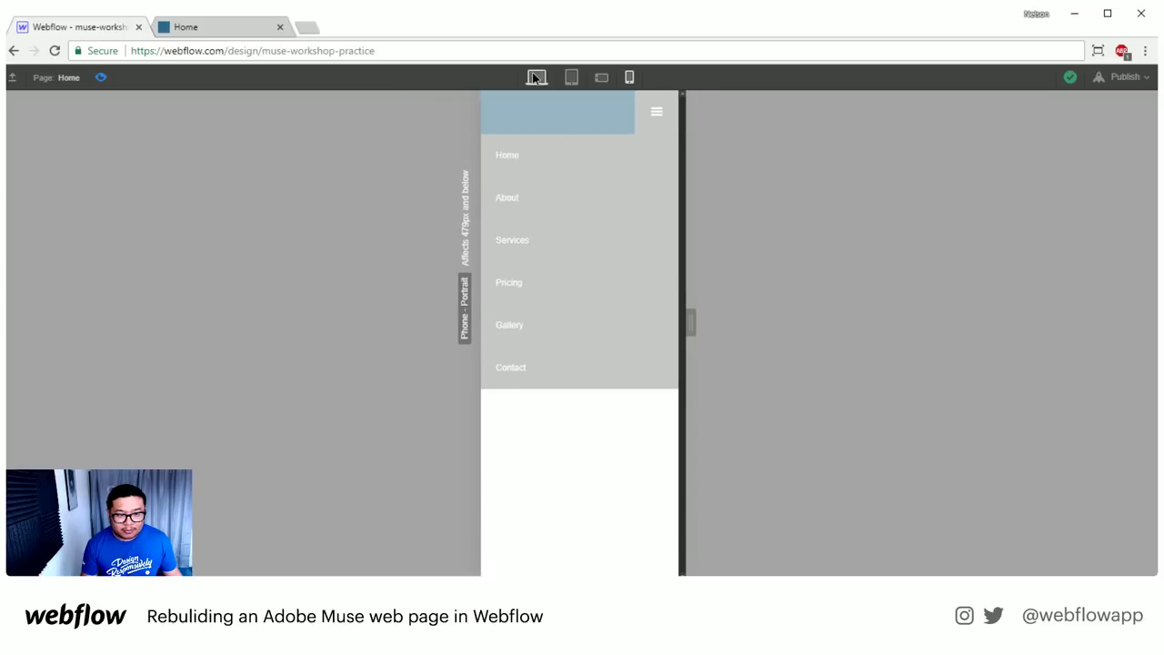
left_click(536, 78)
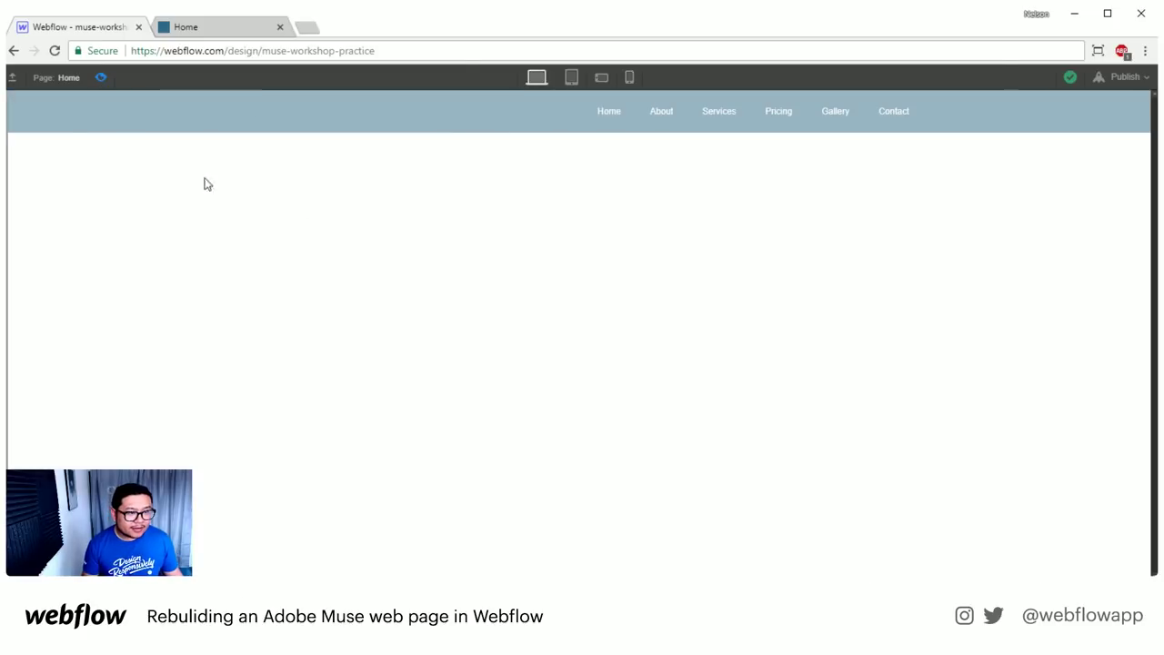
key("ctrl+shift+p")
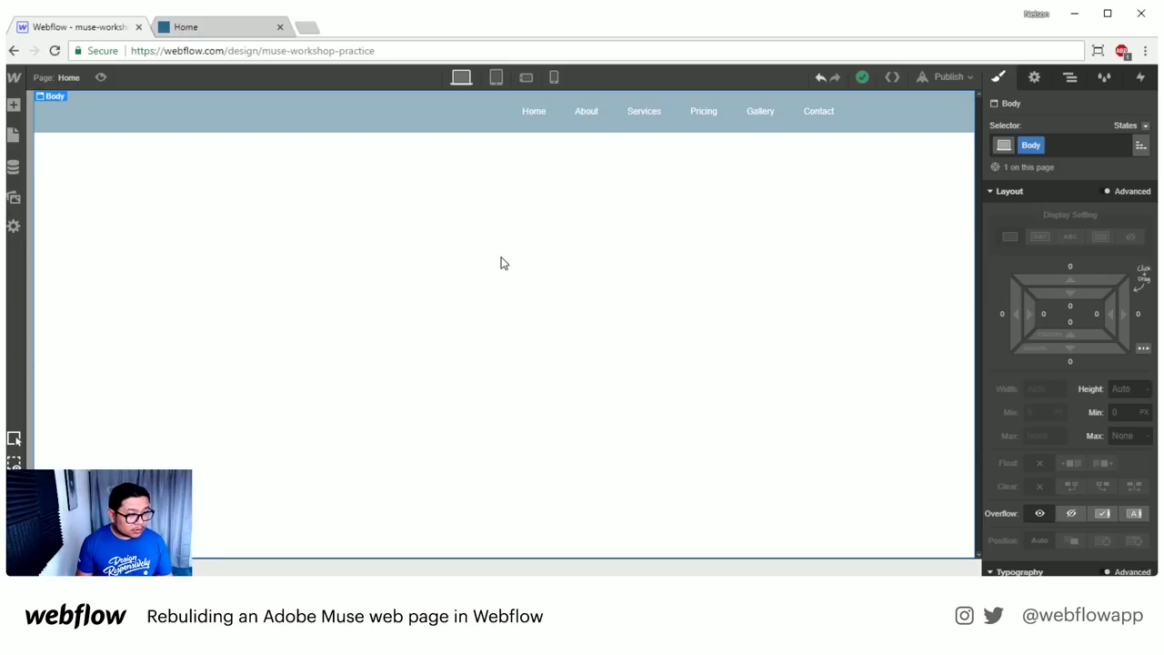
- Add a Section element to the page body
key("a")
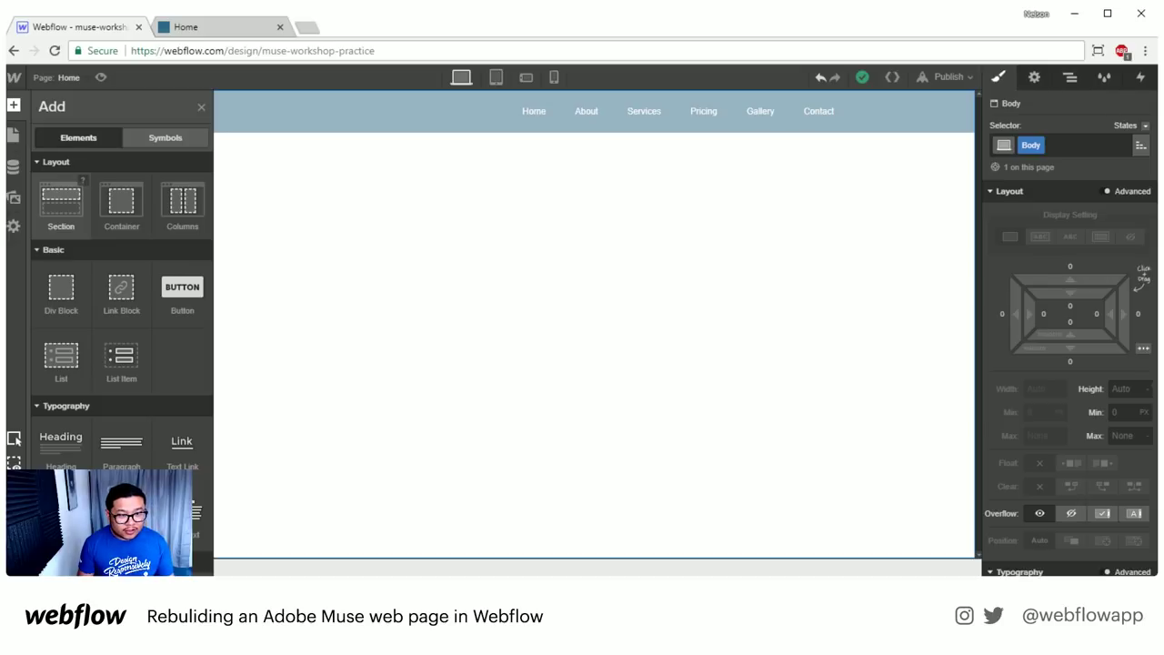
left_click_drag(61, 200, 610, 342)
left_click_drag(1033, 308, 1034, 323)
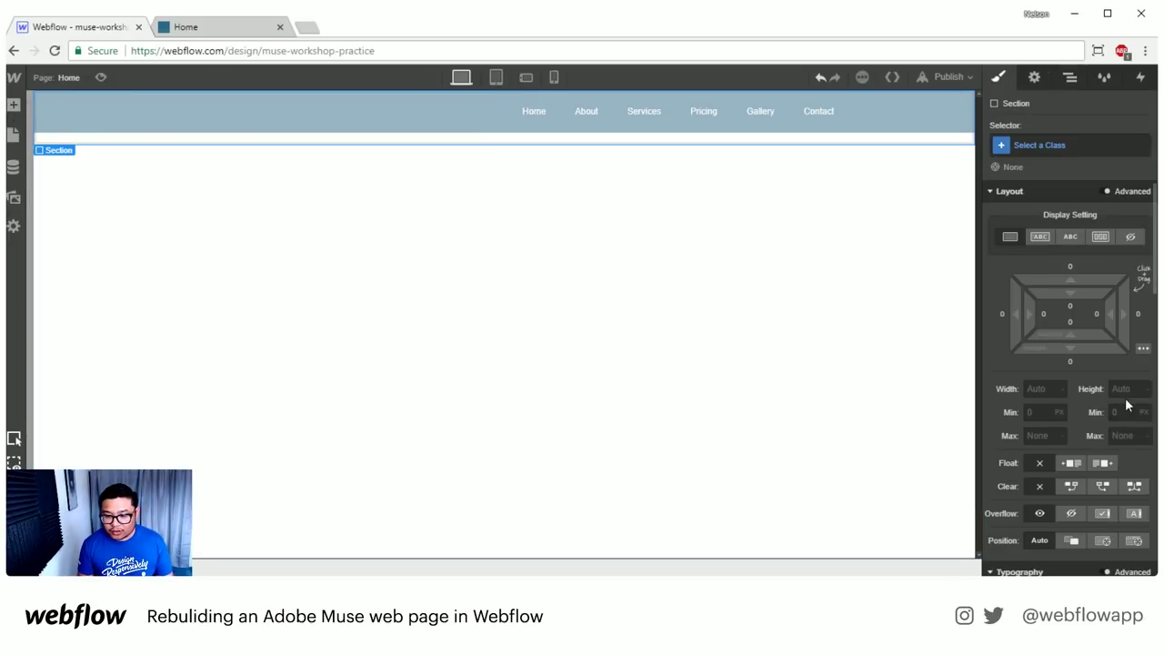
- Set the new section's height to 100 VH and name its class Hero
left_click(1126, 389)
type("100vh")
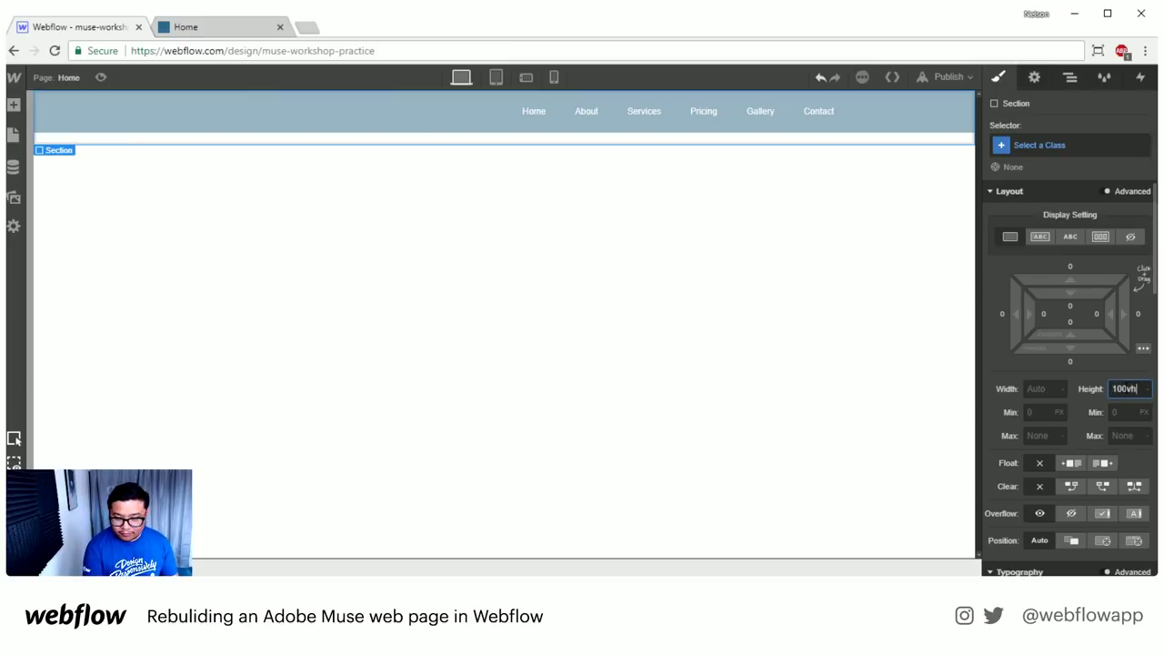
key("Return")
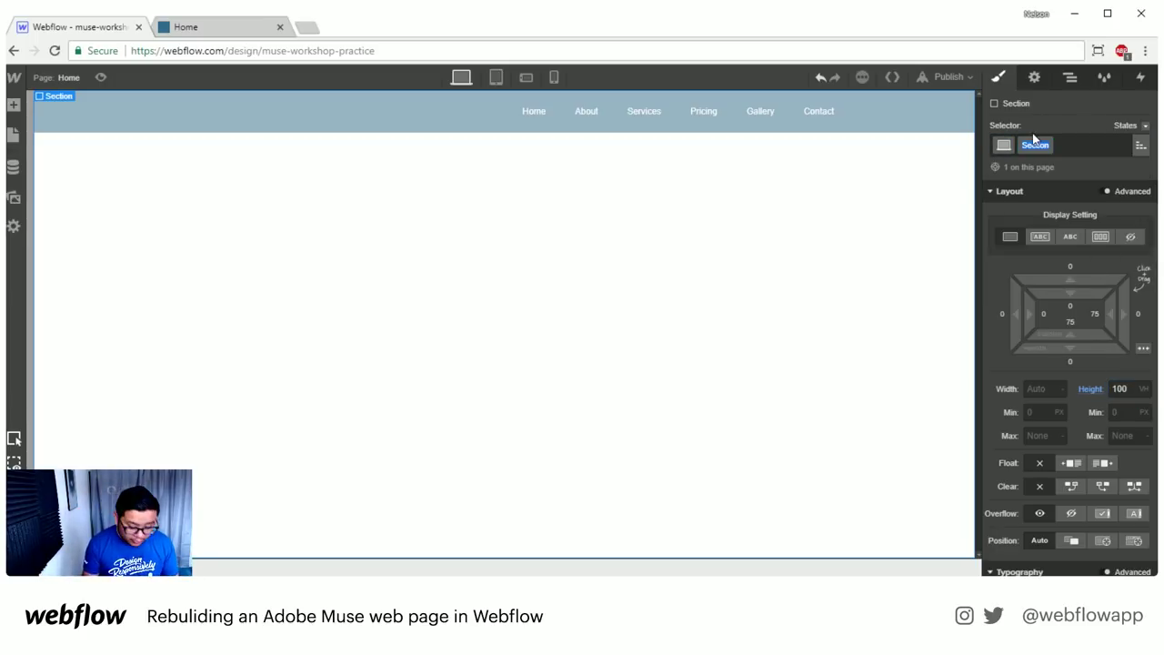
type("ero")
key("Return")
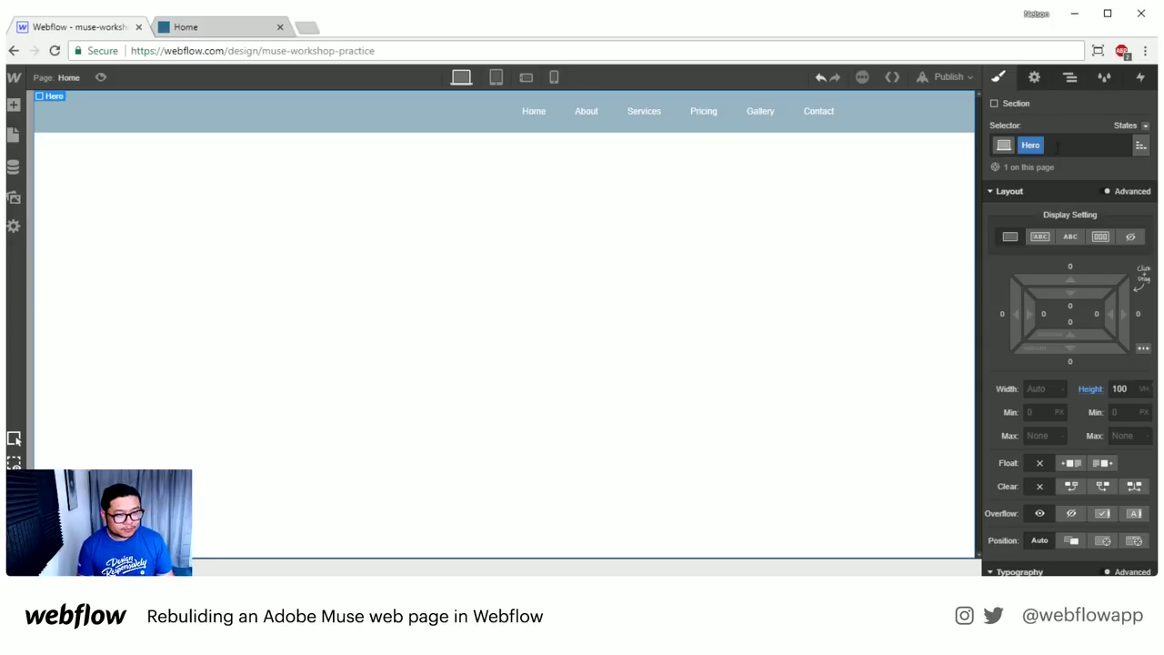
- Give the Hero section a background image, using the shutterstock paraglider photo from the project's assets
scroll(1098, 310, "down", 10)
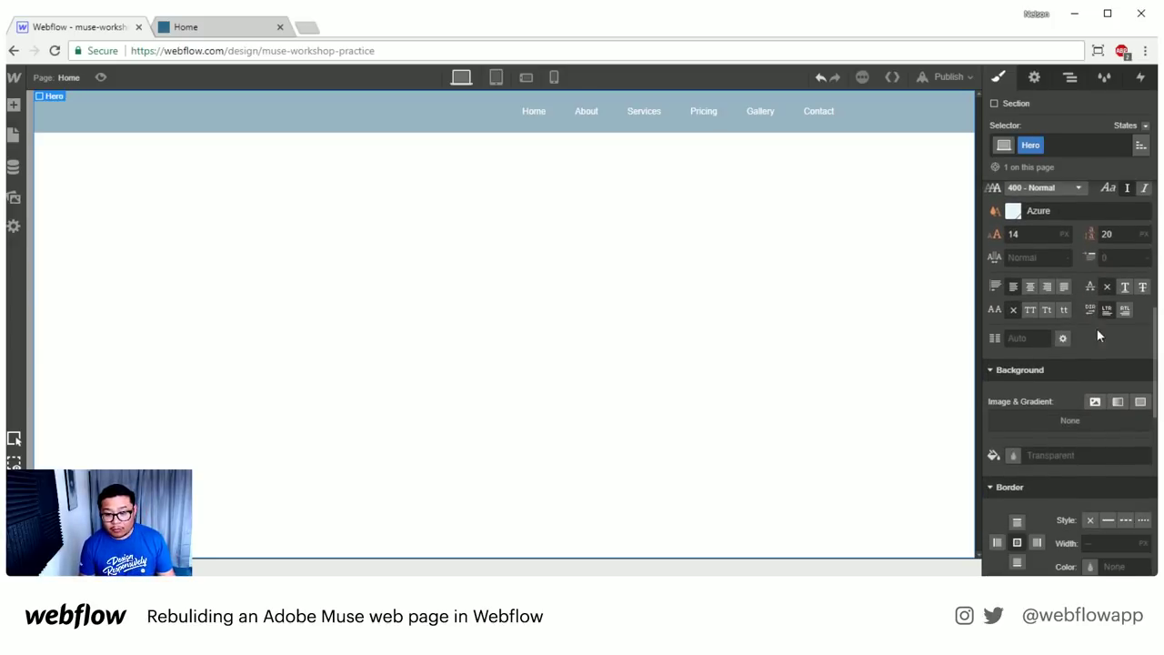
left_click(1095, 403)
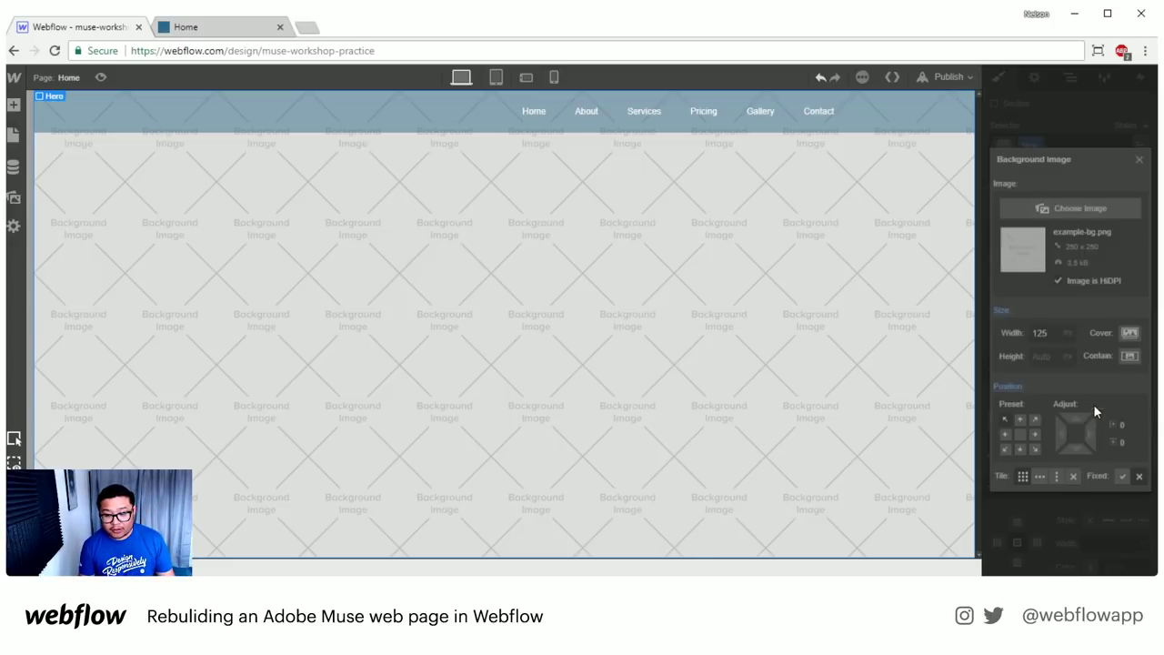
left_click(1060, 215)
left_click(117, 359)
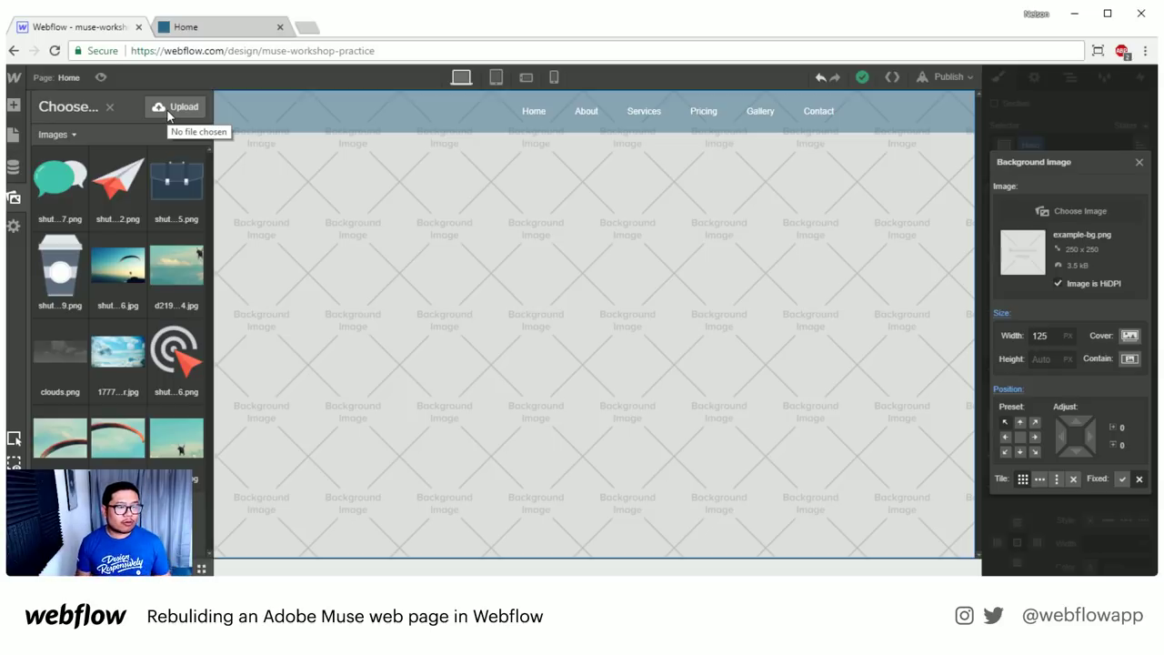
left_click(123, 262)
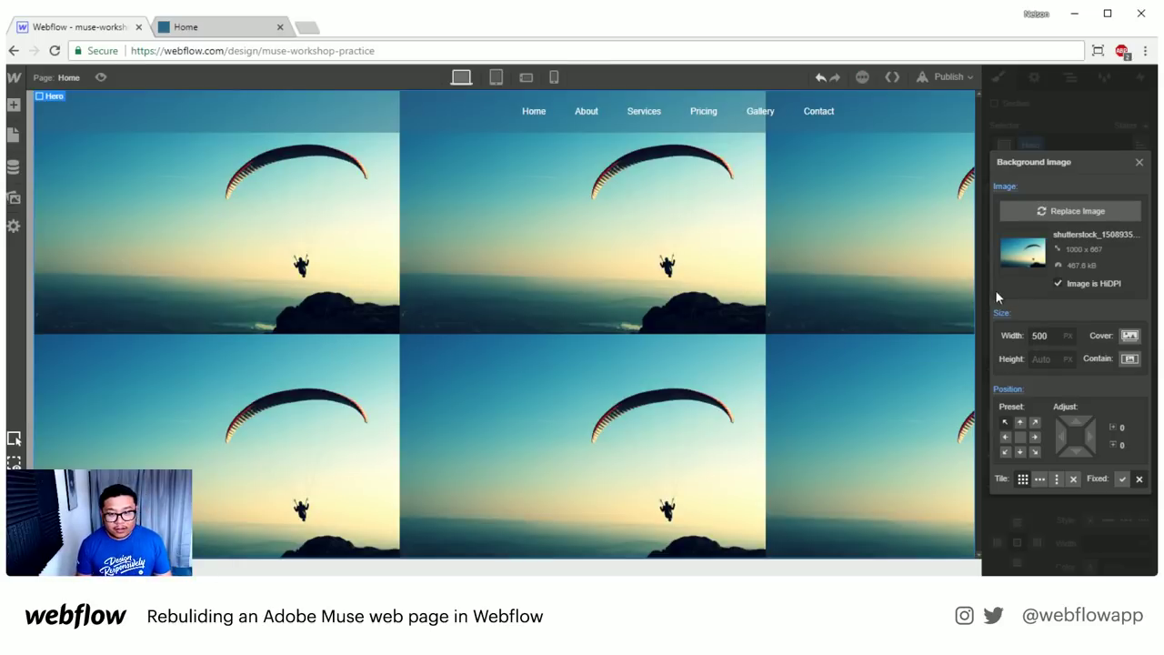
- Set the Hero background image to Cover, position it at the centre, and turn off tiling
left_click(1130, 335)
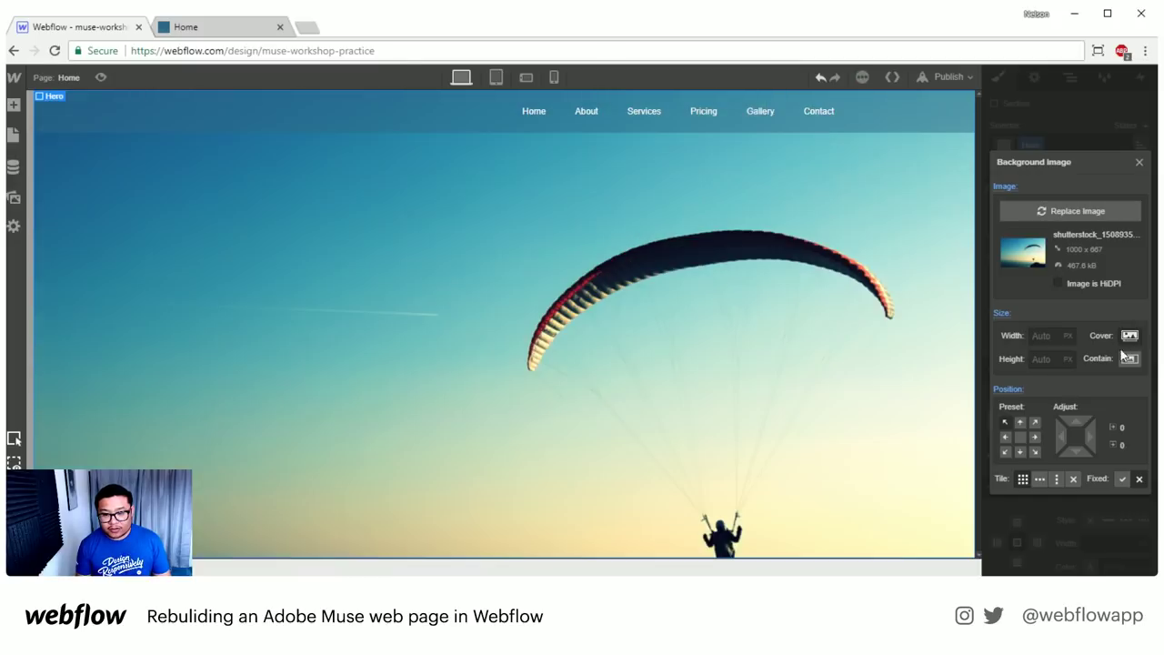
left_click(1019, 437)
left_click(1075, 479)
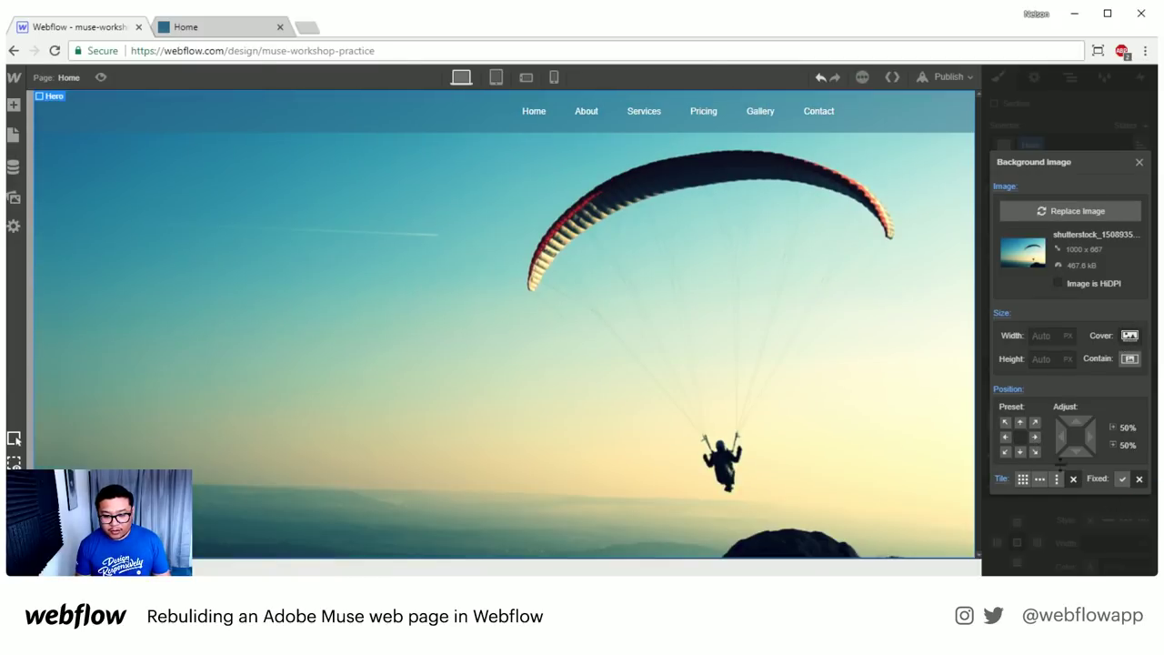
left_click(1139, 163)
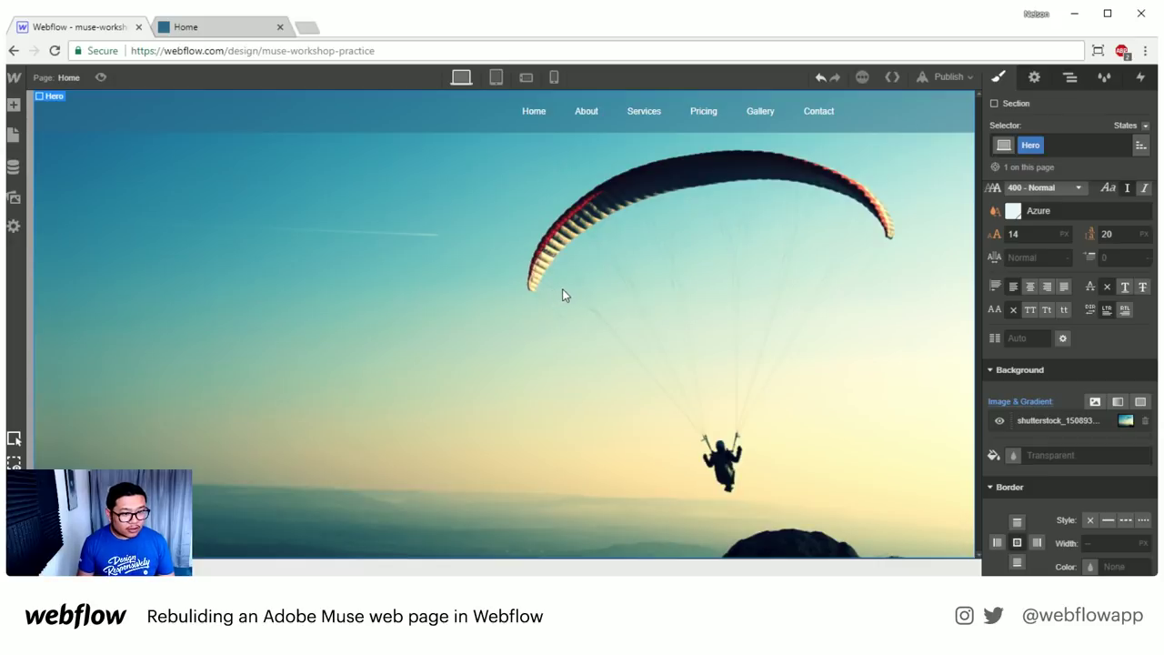
- Add a Container inside the Hero section and set the section's display to Flex
key("a")
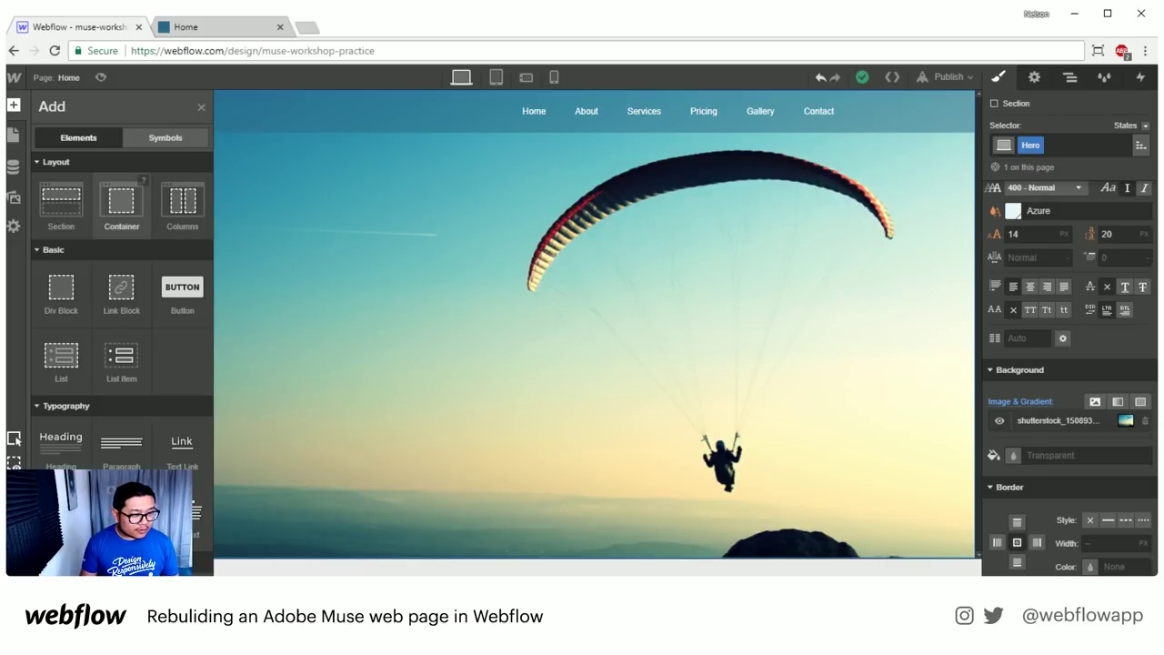
left_click_drag(121, 200, 556, 339)
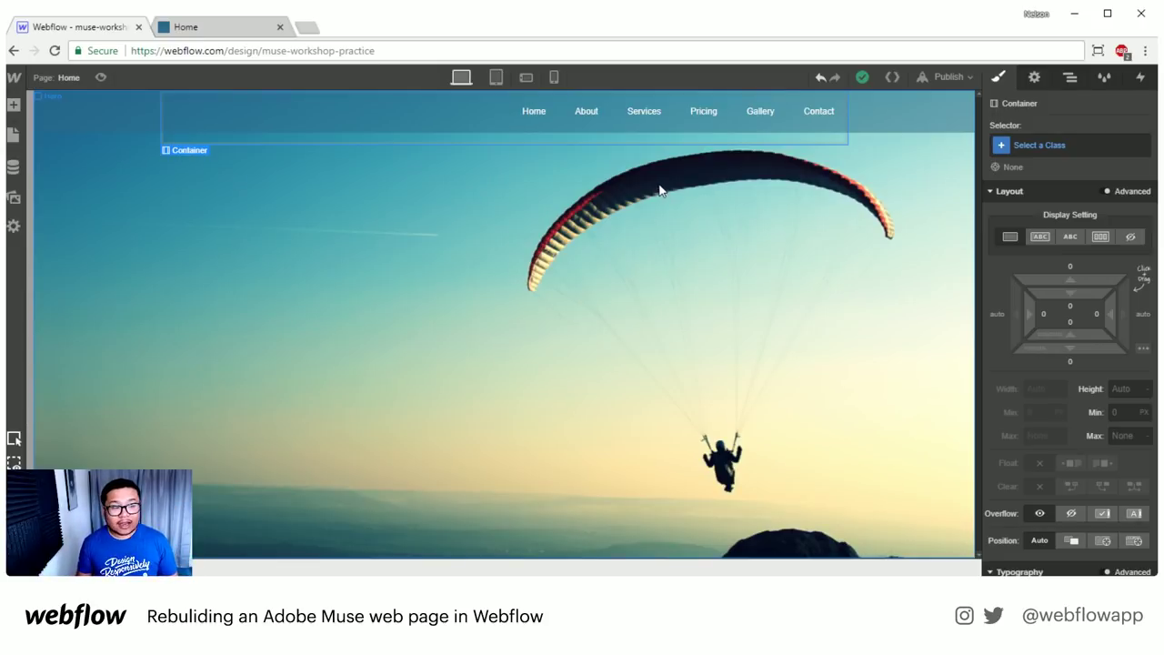
left_click(77, 182)
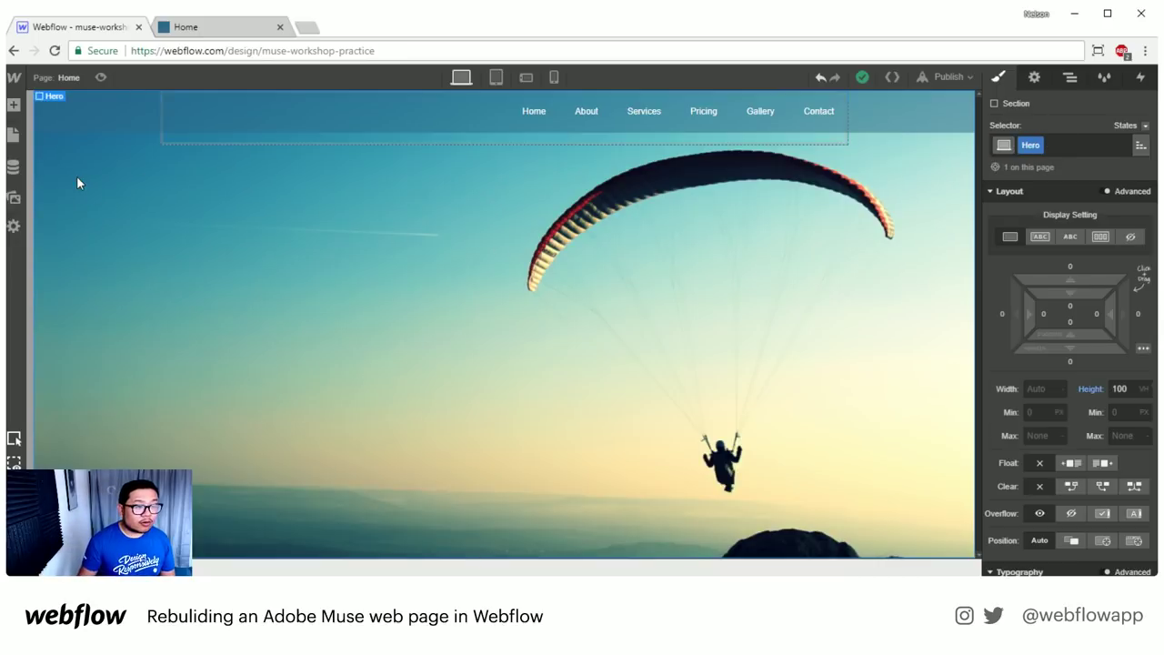
left_click(1098, 237)
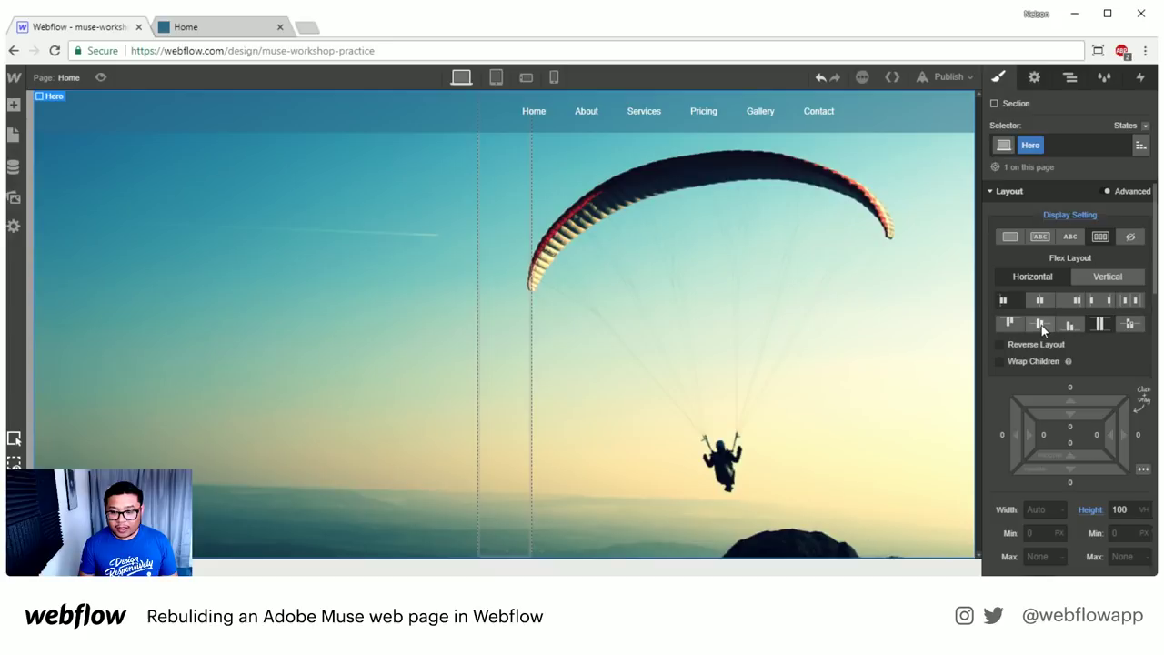
- Centre the Hero section's flex children vertically and make the container expand to fill the available width
left_click(1041, 325)
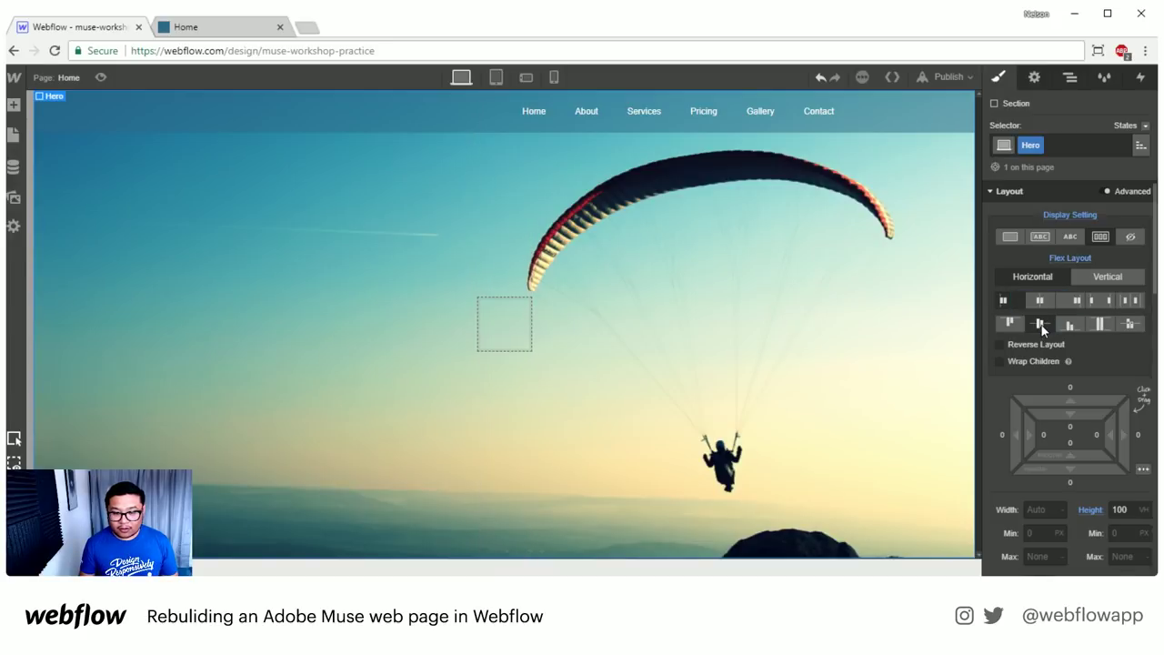
left_click(508, 312)
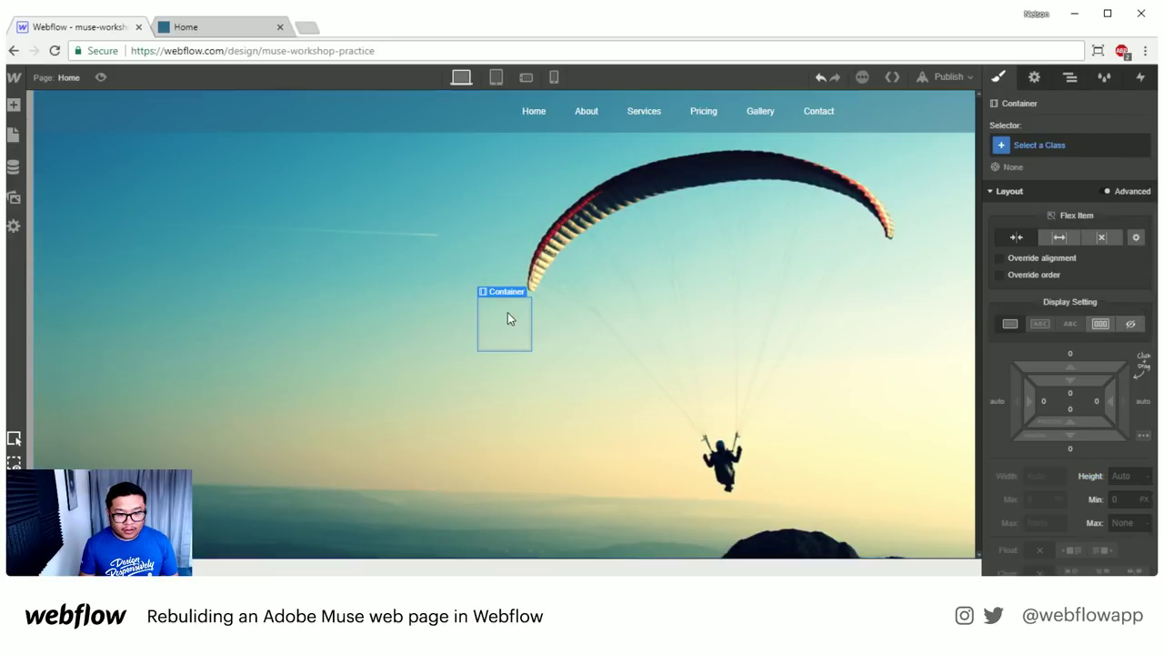
left_click(1058, 237)
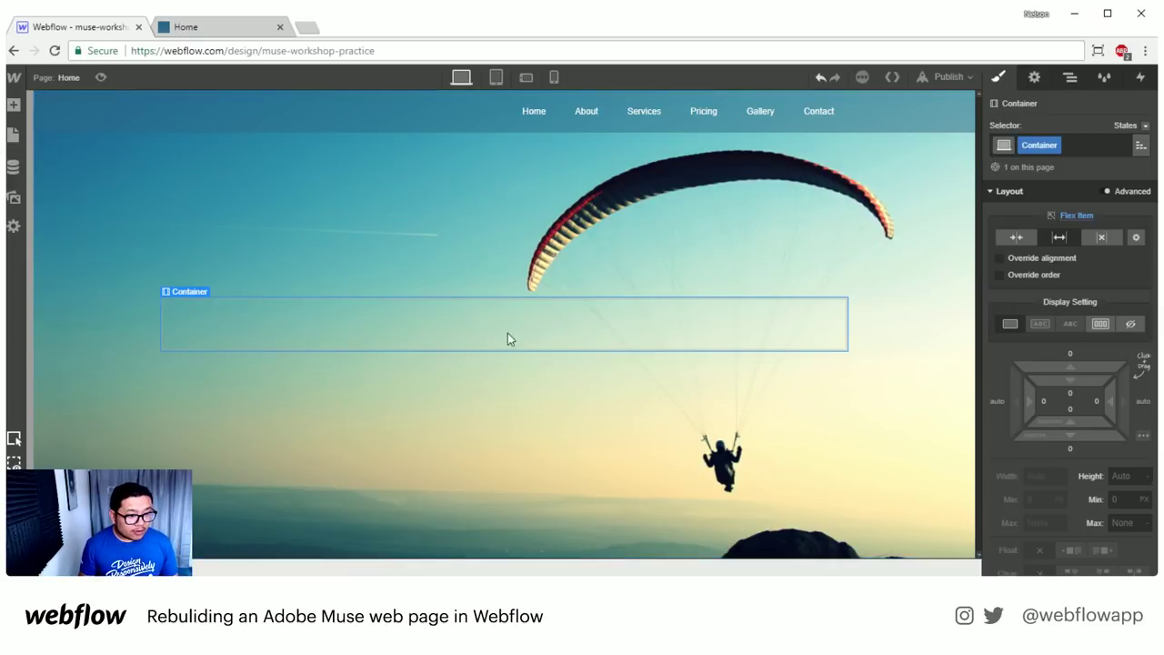
- Add an H1 heading inside the Hero container with the text "breeze"
key("a")
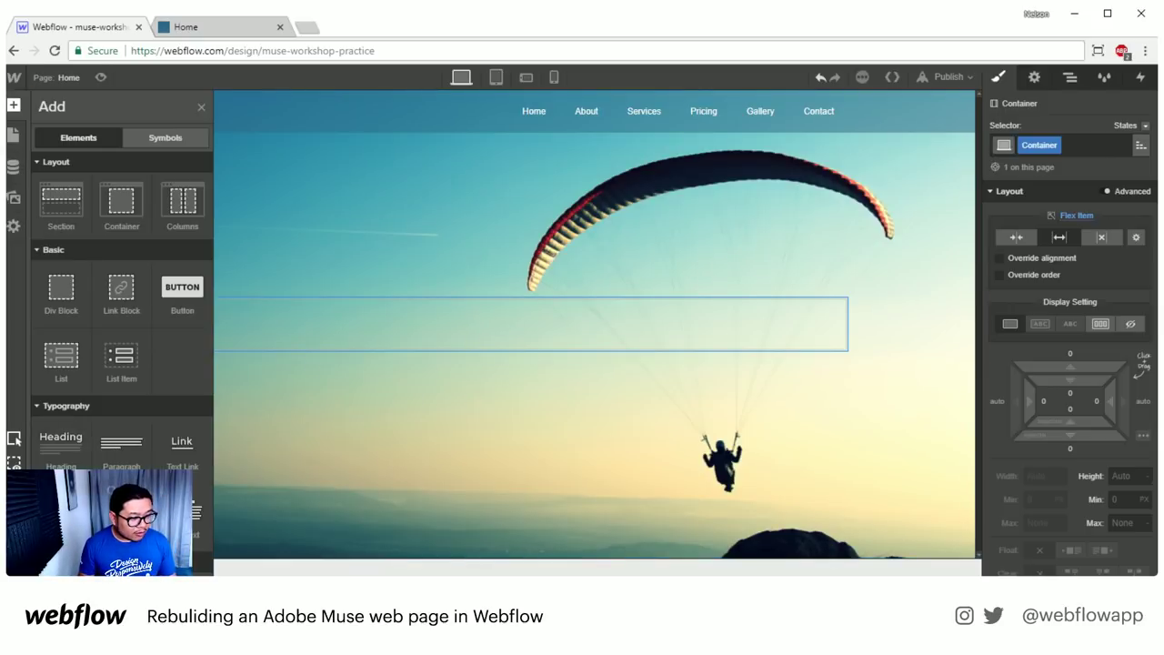
left_click_drag(61, 441, 244, 356)
double_click(212, 330)
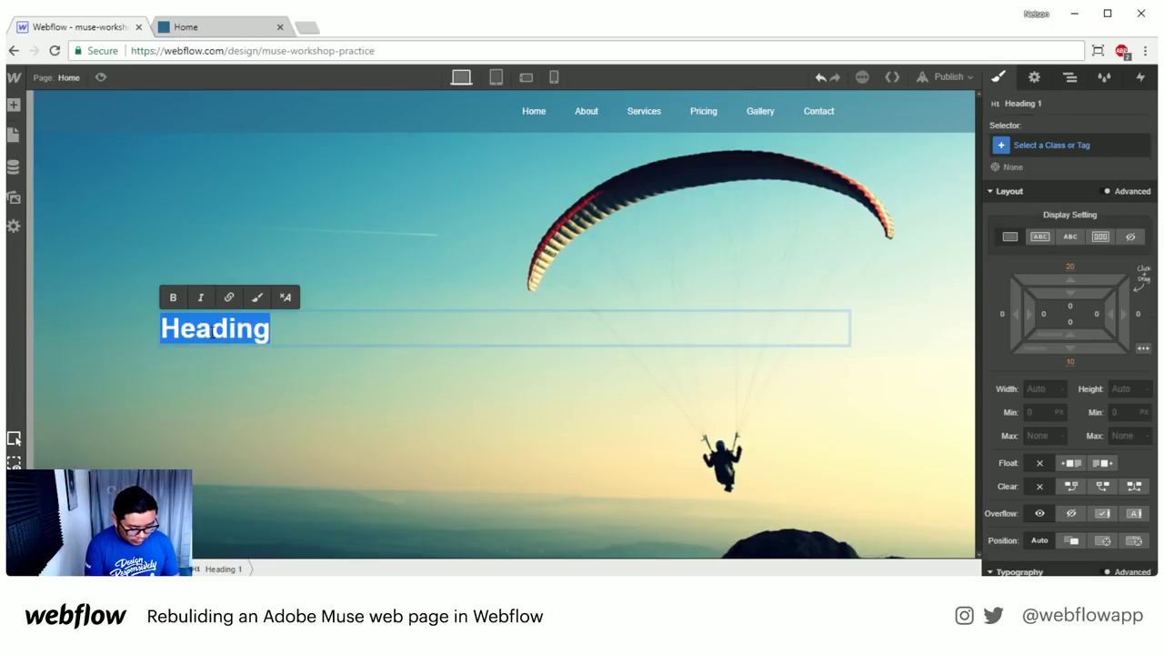
type("breeze")
key("Escape")
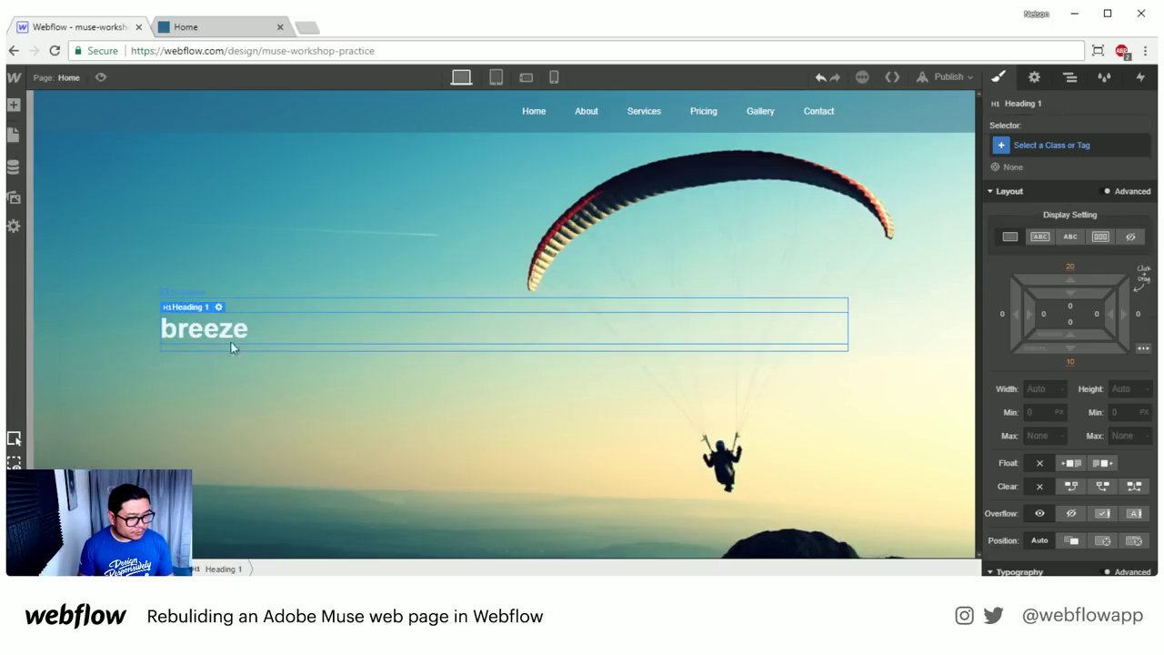
- Add a second heading below "breeze" in the container and set its type to H2
key("a")
left_click_drag(61, 439, 237, 368)
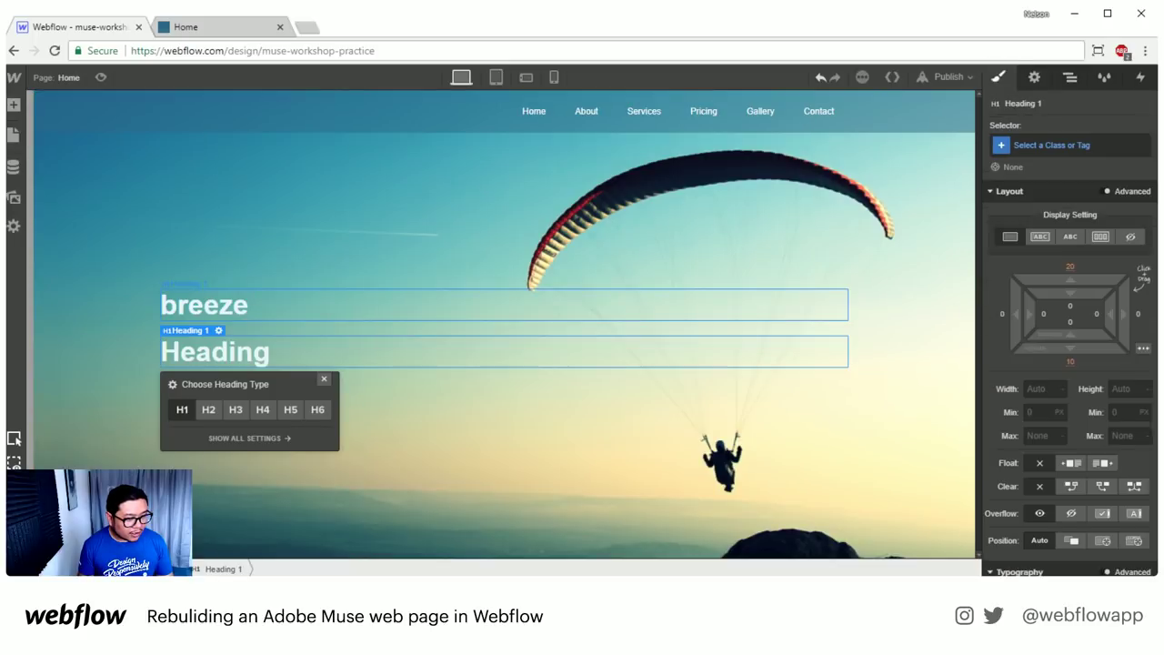
left_click(208, 410)
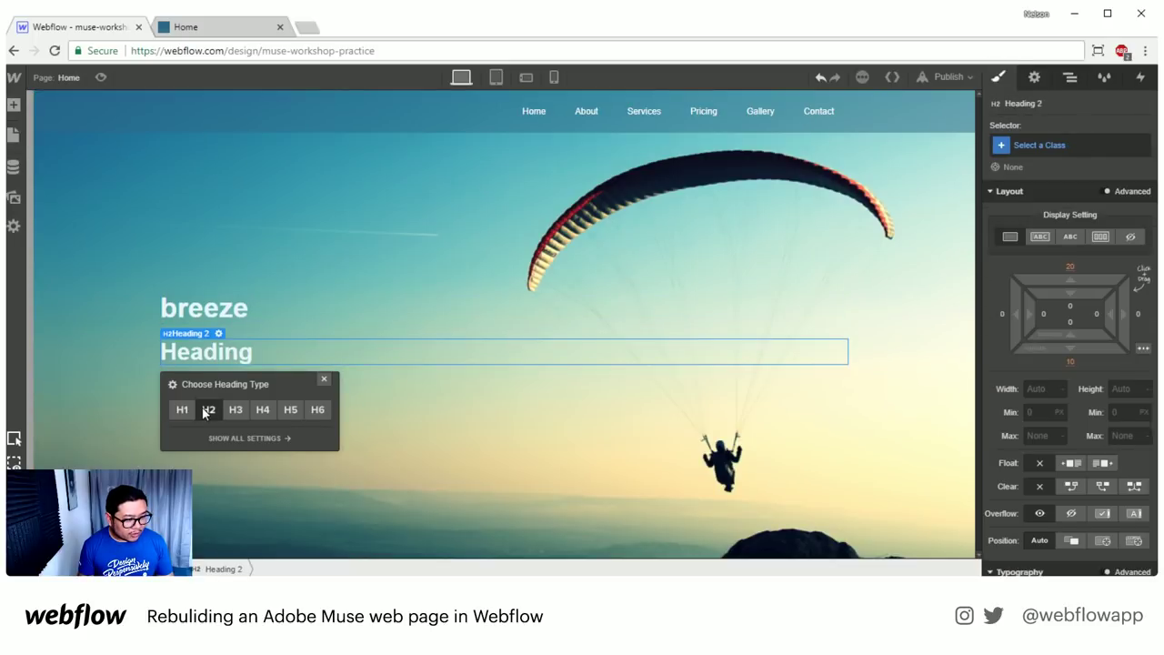
- Replace the H2 heading's text with "Make awesome websites quickly and professionally"
double_click(189, 353)
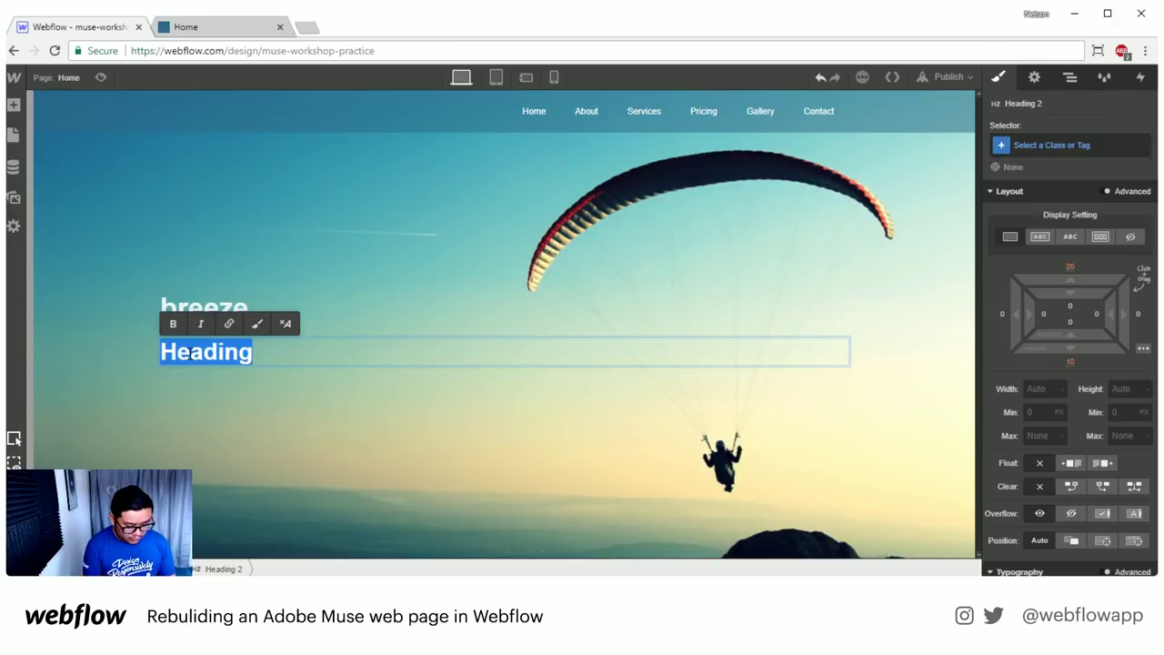
type("MNAK")
key("BackSpace")
key("BackSpace")
key("BackSpace")
type("ake ")
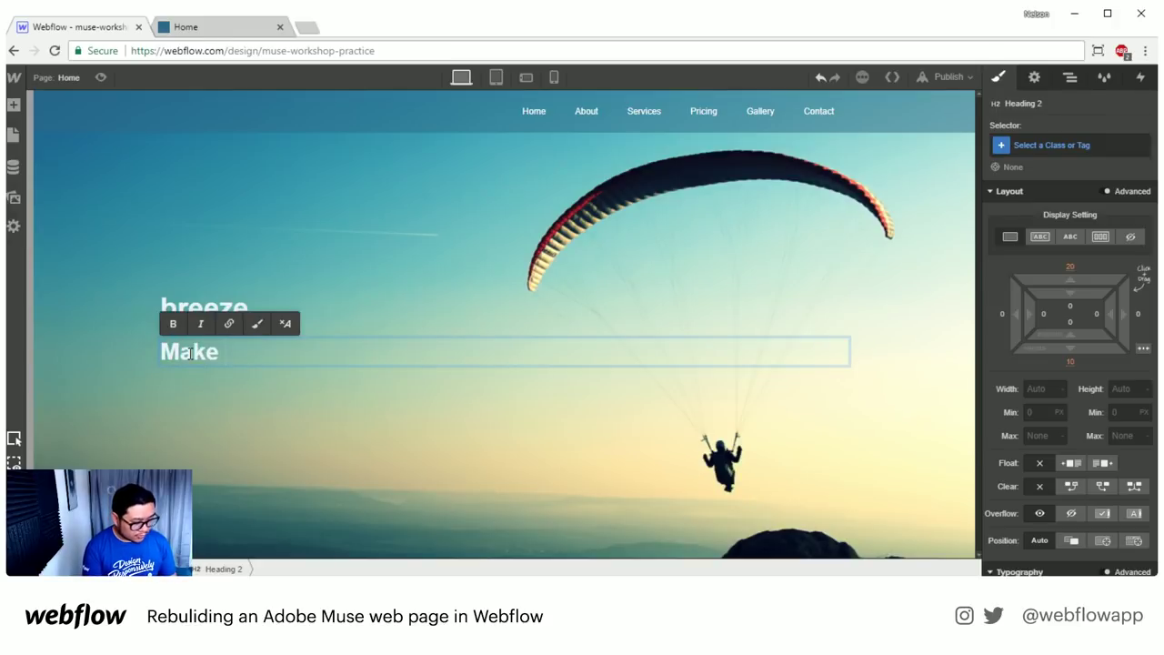
type("awesome websuite")
key("BackSpace")
key("BackSpace")
key("BackSpace")
key("BackSpace")
type("ites quick")
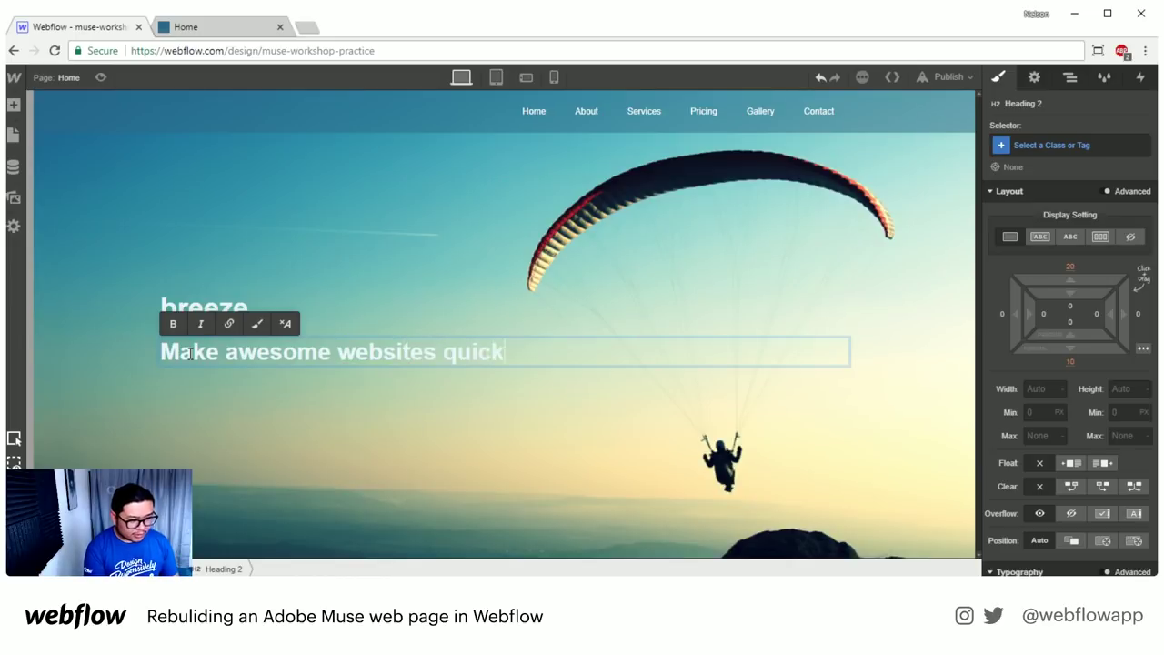
type("ly and profe")
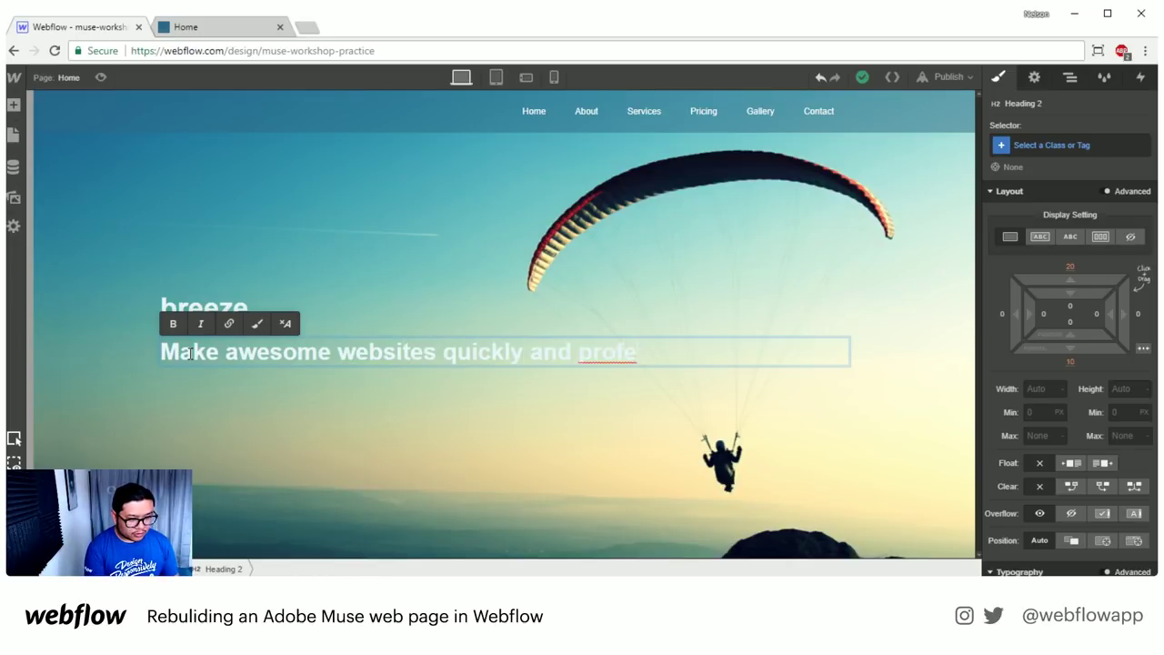
type("ssi")
key("BackSpace")
key("BackSpace")
key("BackSpace")
type("s")
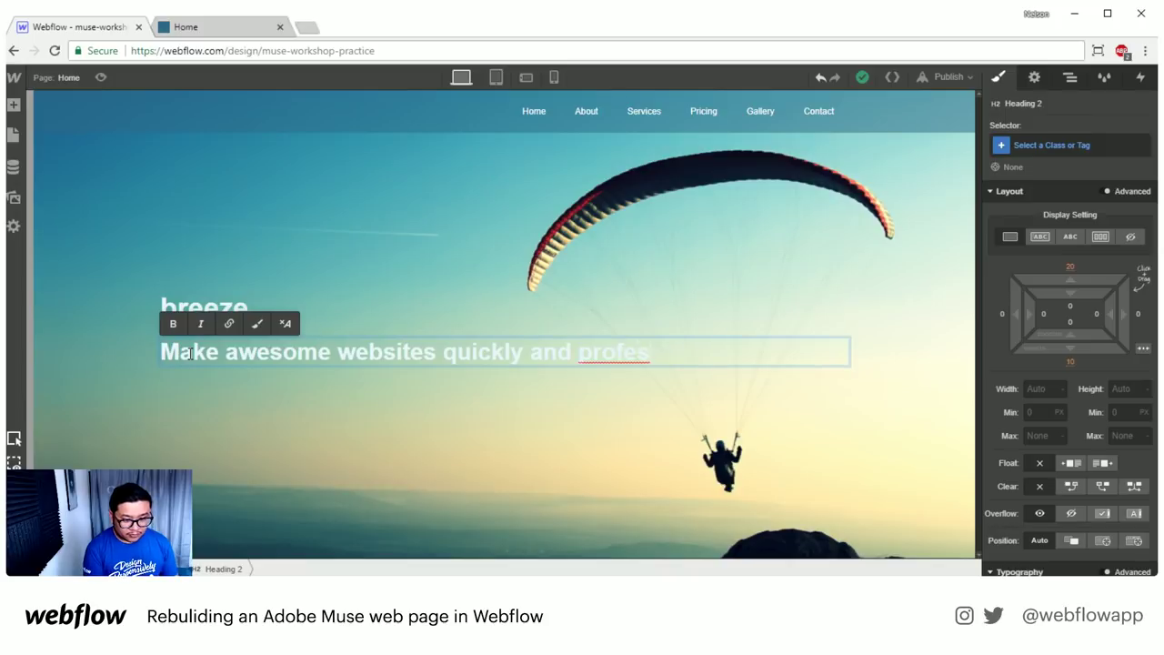
type("sionally")
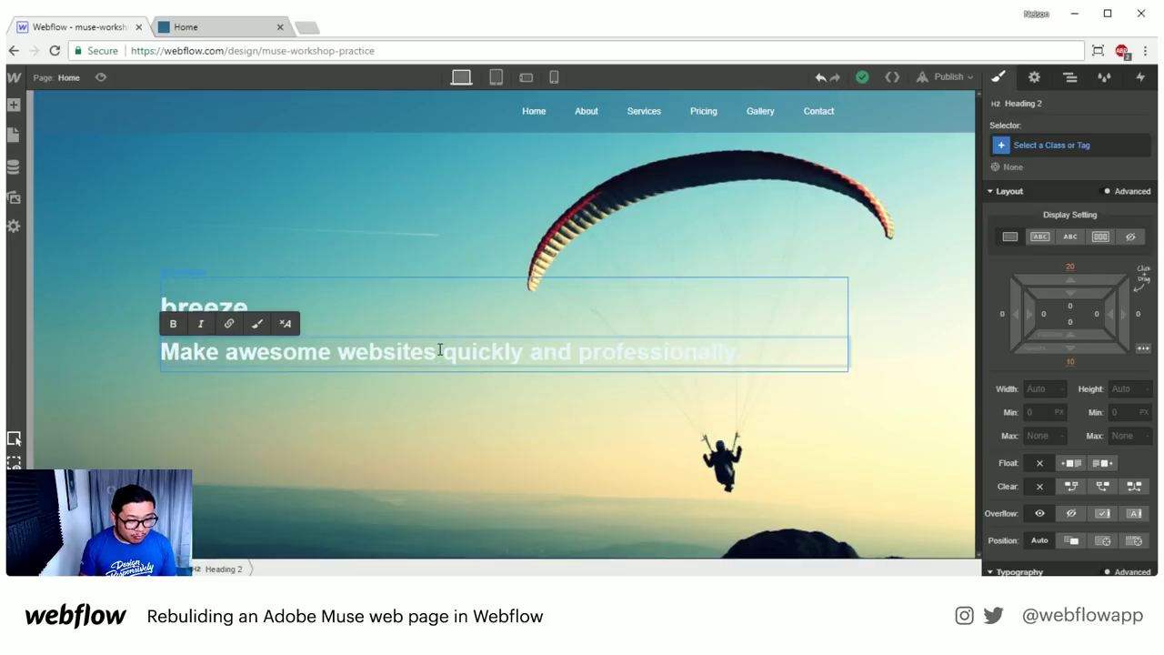
- Add a div block inside the Hero container and nest both headings, H1 and H2, within it
key("Escape")
left_click(486, 280)
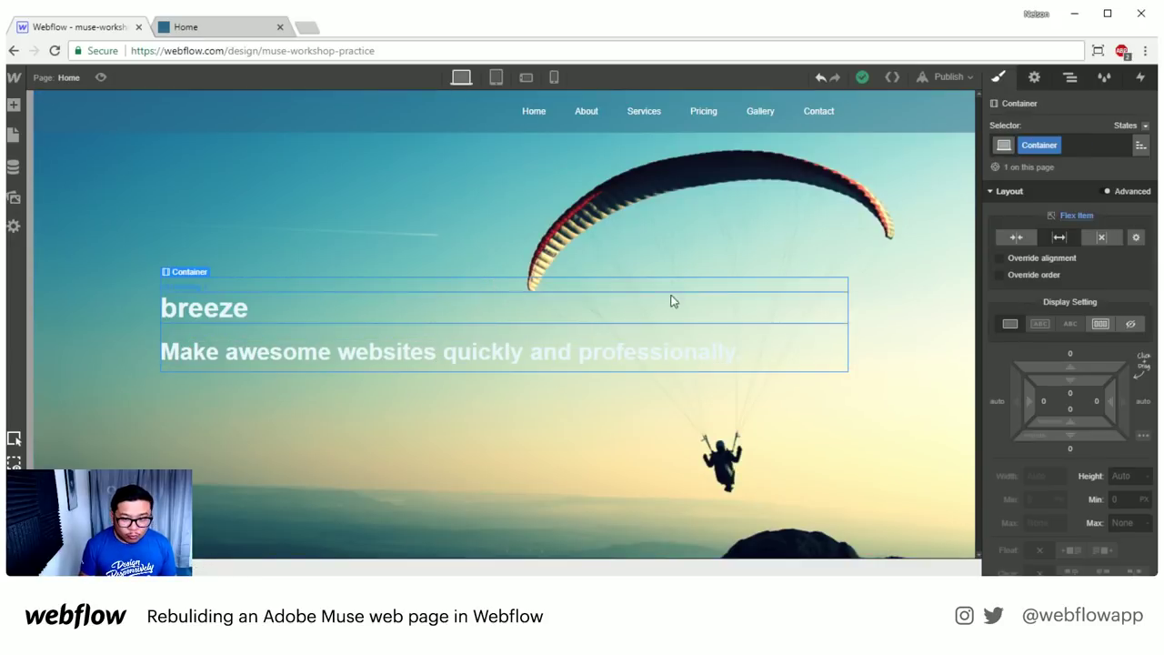
left_click(501, 356)
left_click(286, 315)
left_click(316, 276)
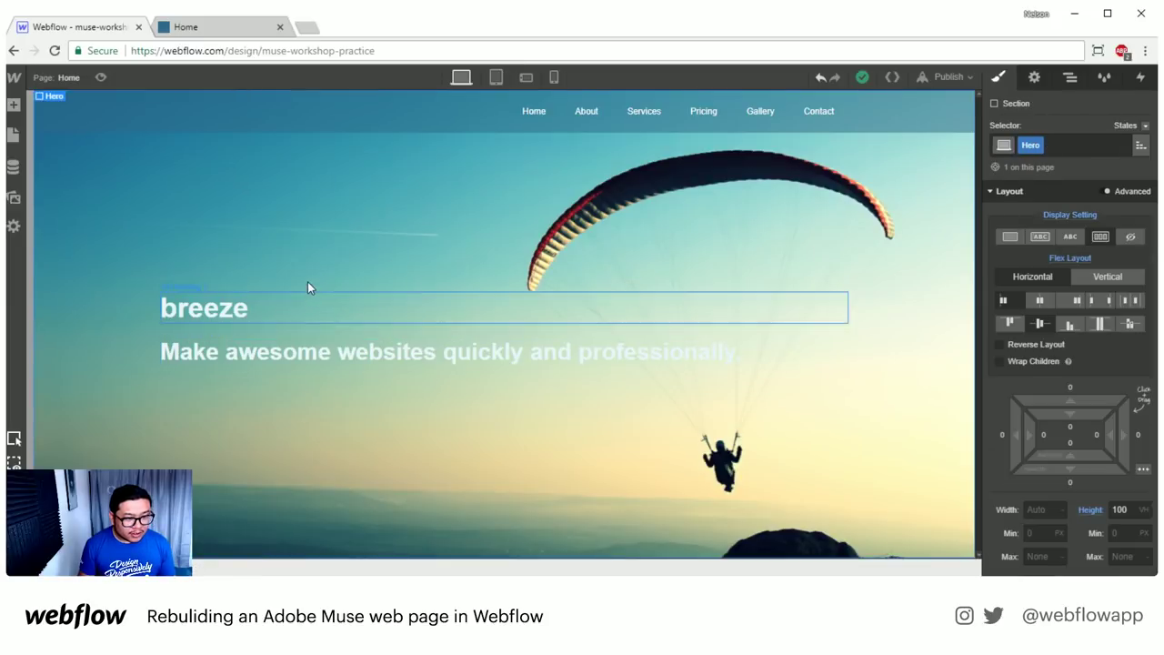
left_click(308, 294)
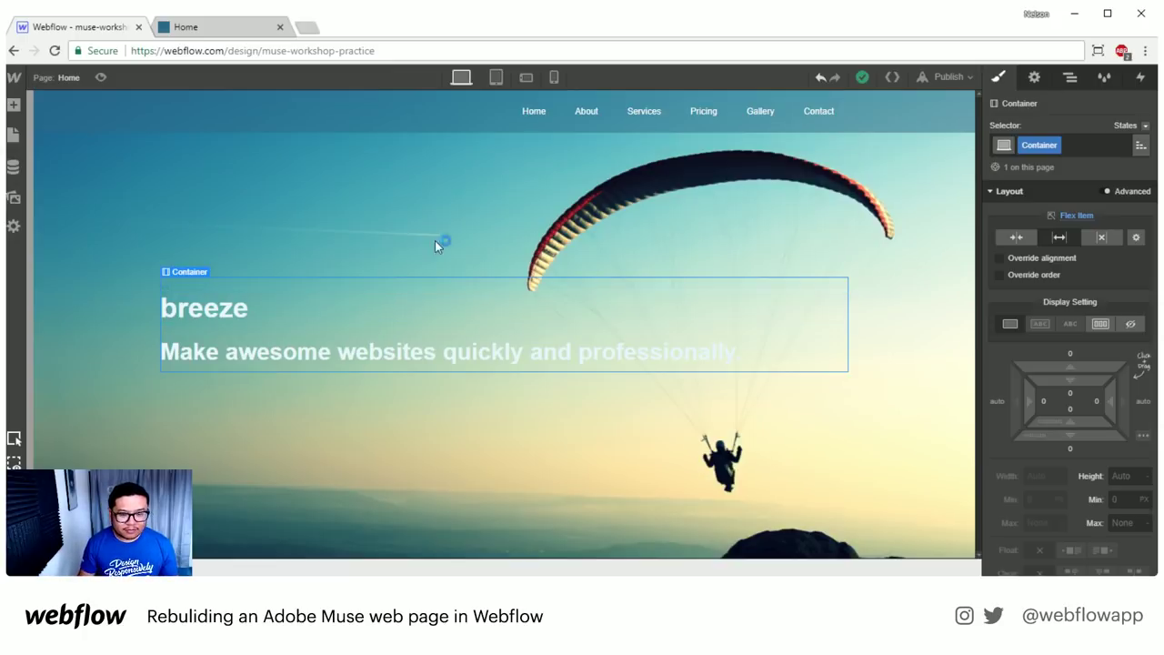
left_click(1070, 78)
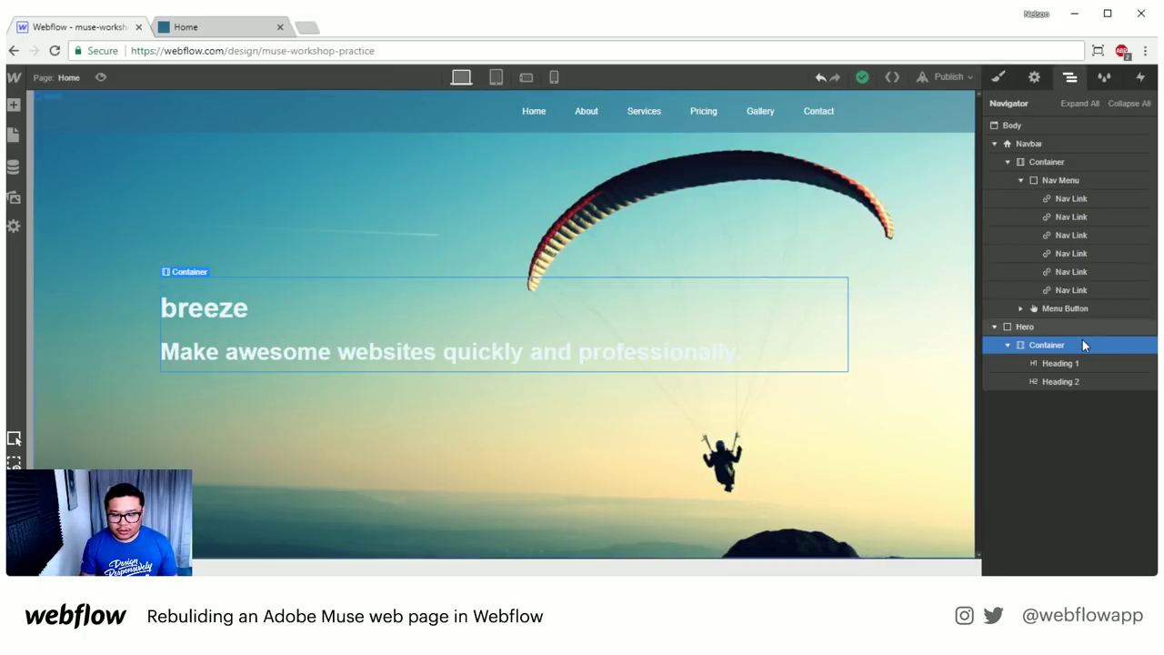
key("a")
left_click_drag(82, 273, 1067, 382)
mouse_move(1060, 401)
left_mouse_down()
mouse_move(1073, 400)
mouse_move(1059, 375)
left_mouse_up()
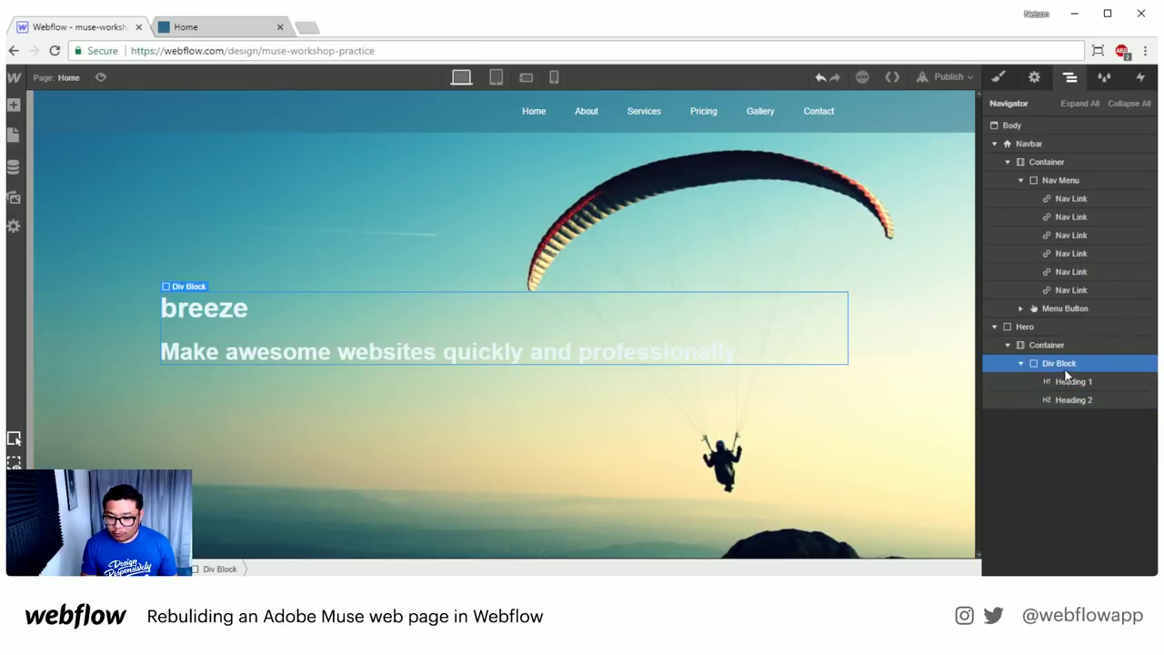
- Give the new div block the class "hero content" and set its maximum width to 550 px
left_click(999, 76)
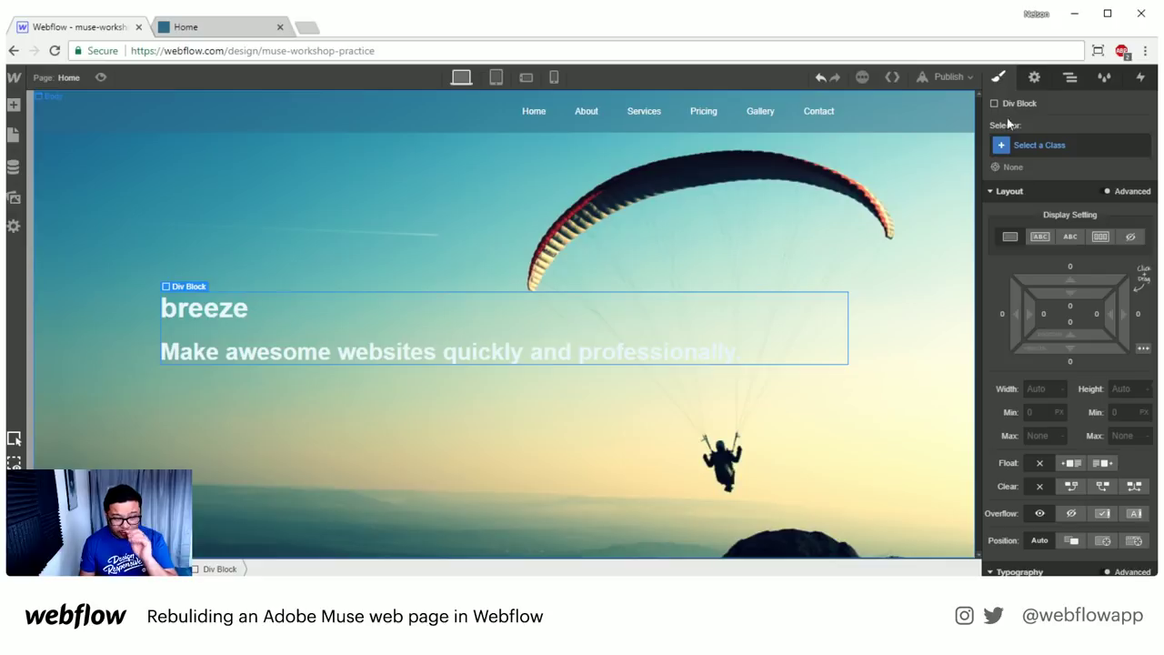
left_click(1055, 145)
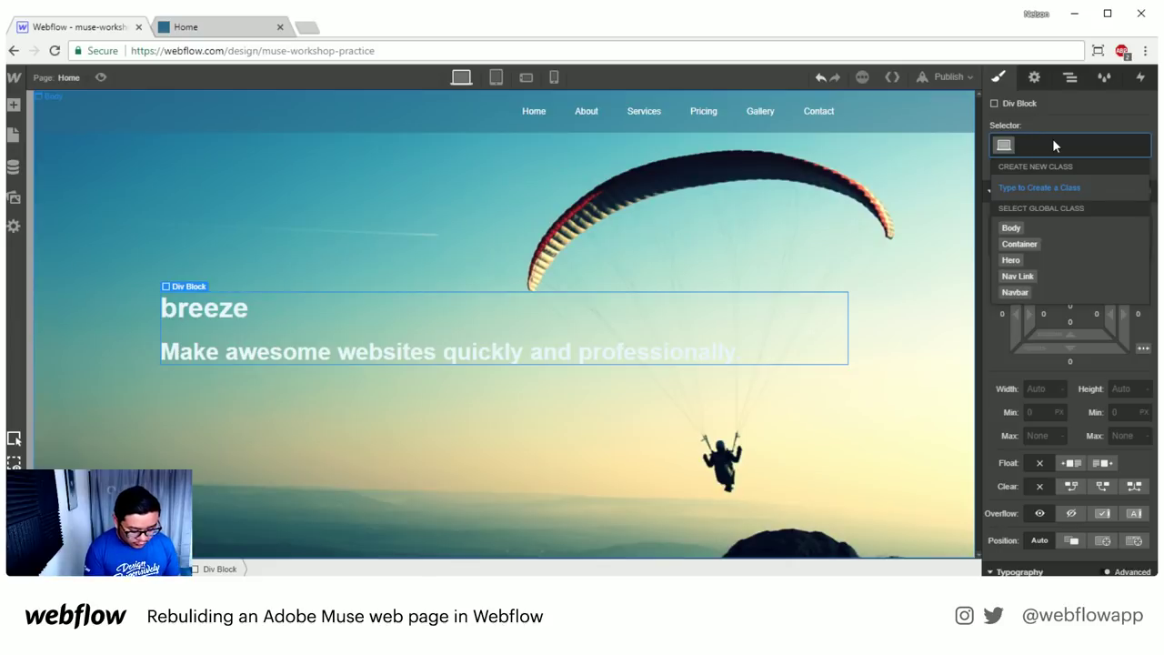
type("hero content")
key("Return")
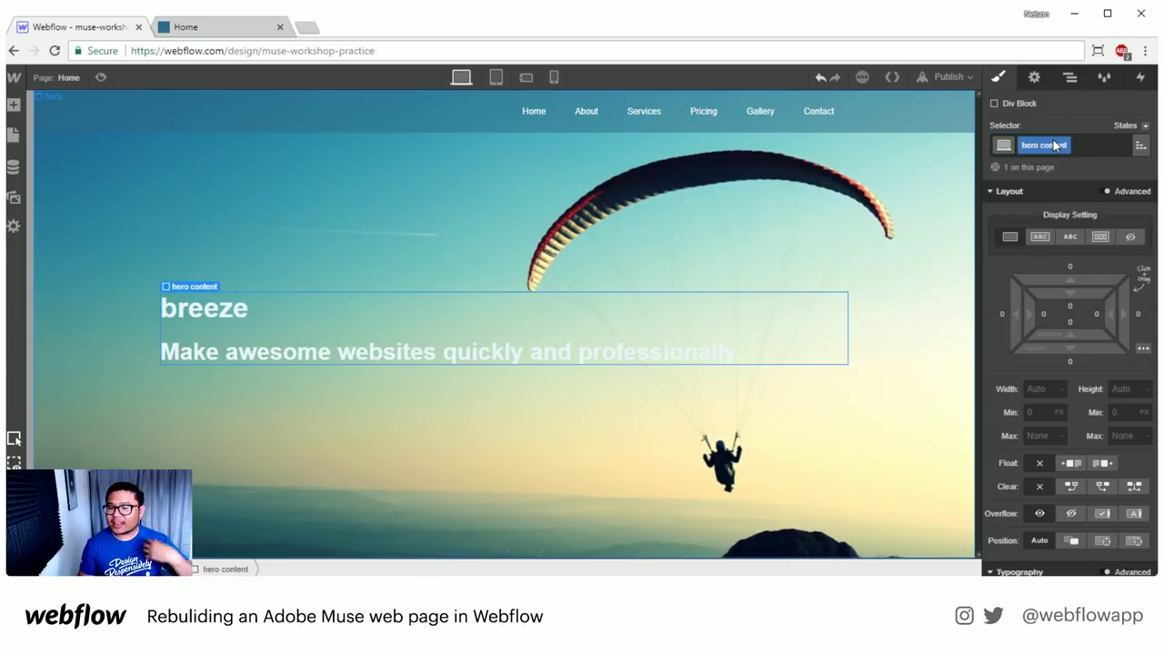
left_click(1036, 435)
type("550")
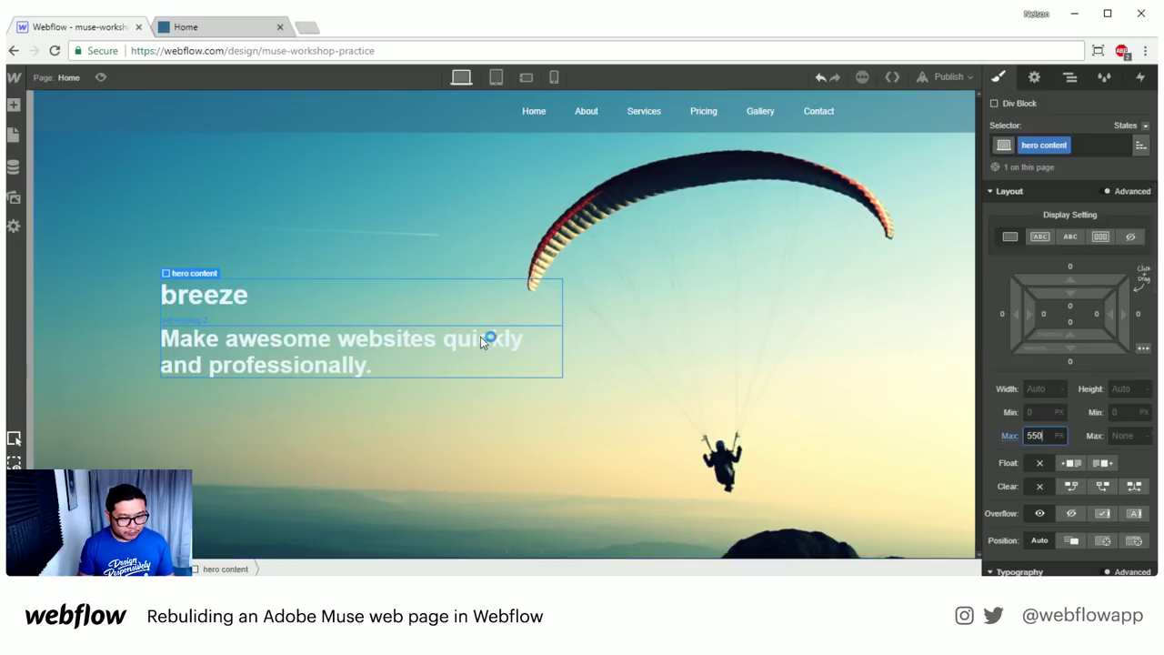
- Add a button below the H2 heading in the hero content block and change its text to "Contact Us"
left_click(373, 357)
key("a")
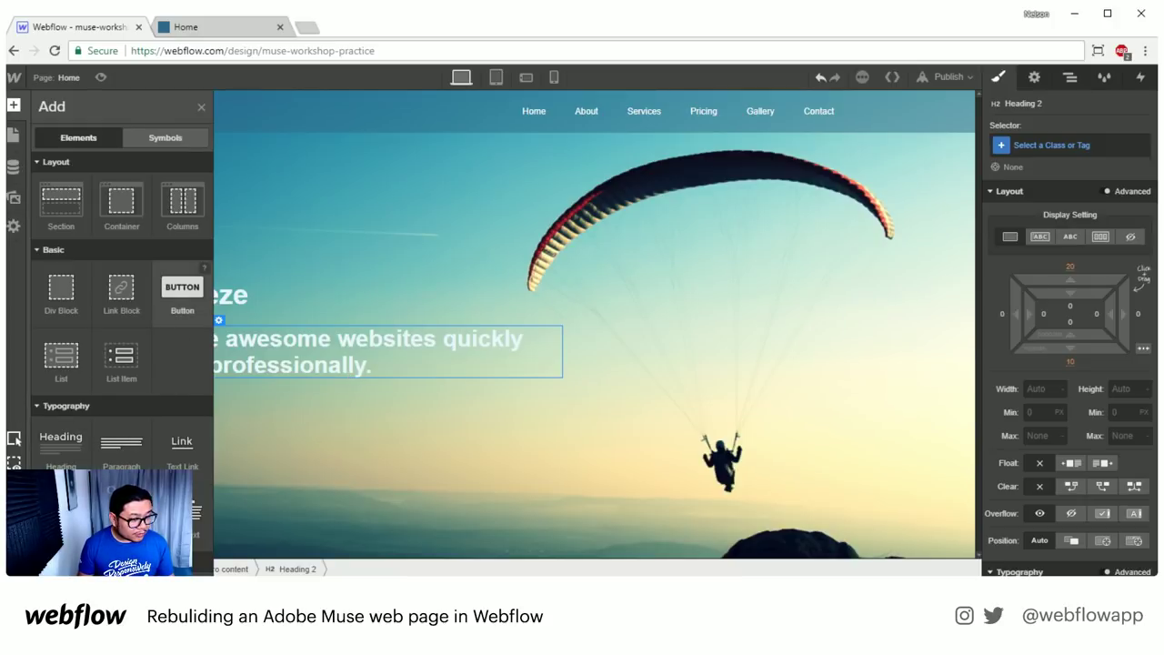
left_click(179, 296)
left_click(323, 409)
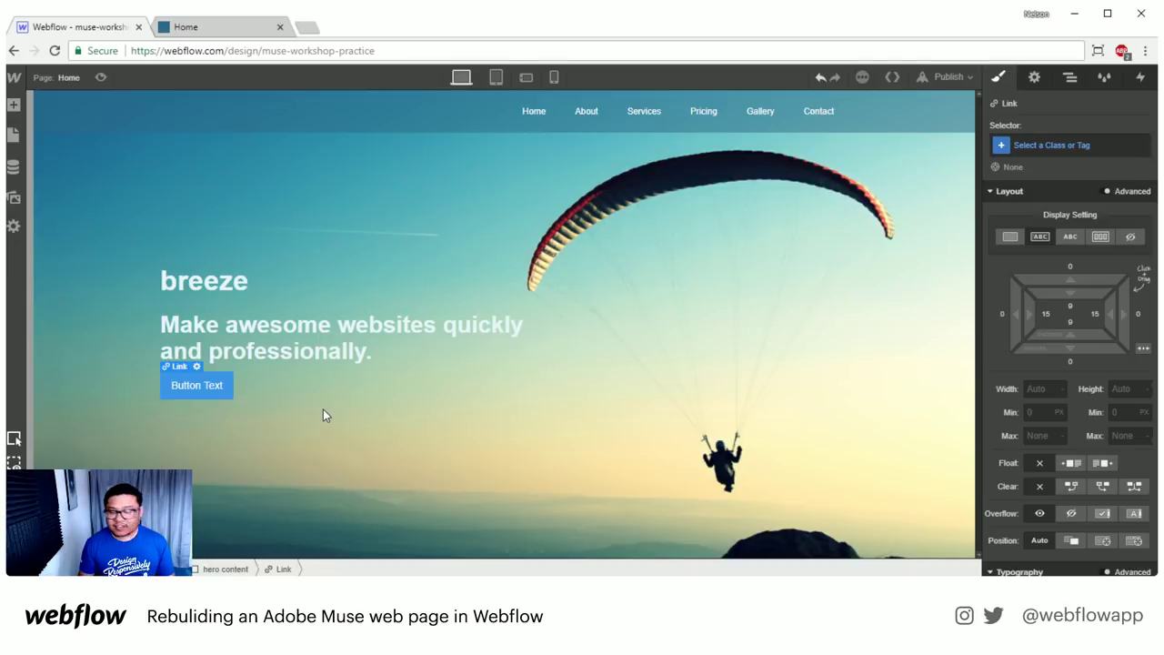
double_click(191, 389)
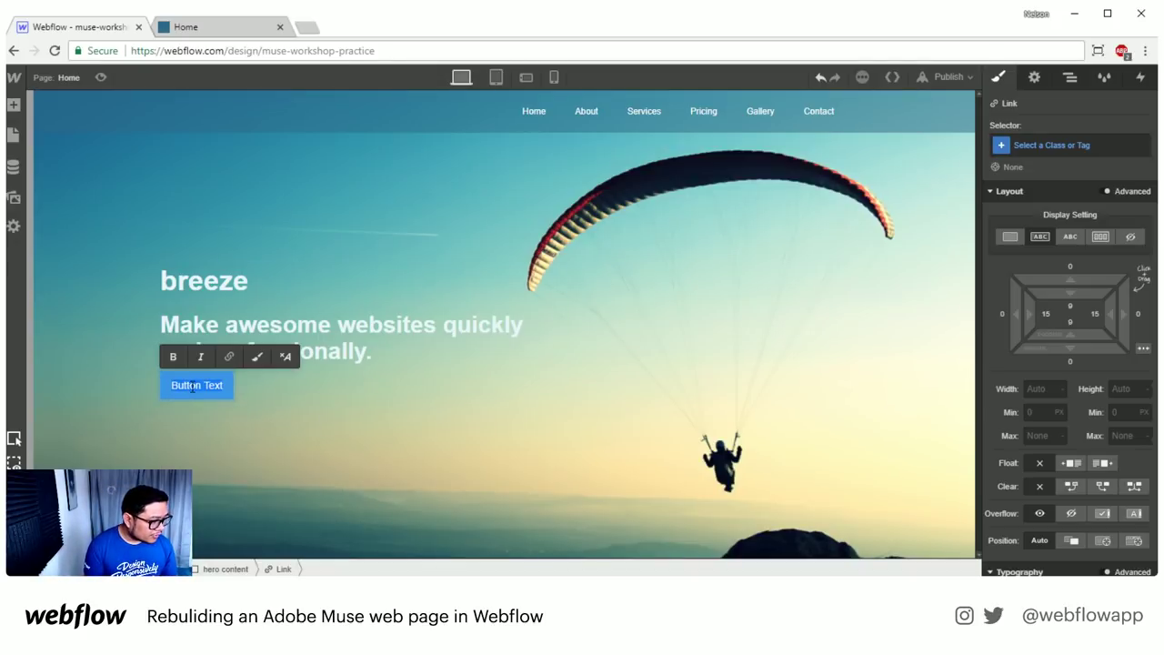
type("Contact Us")
key("Escape")
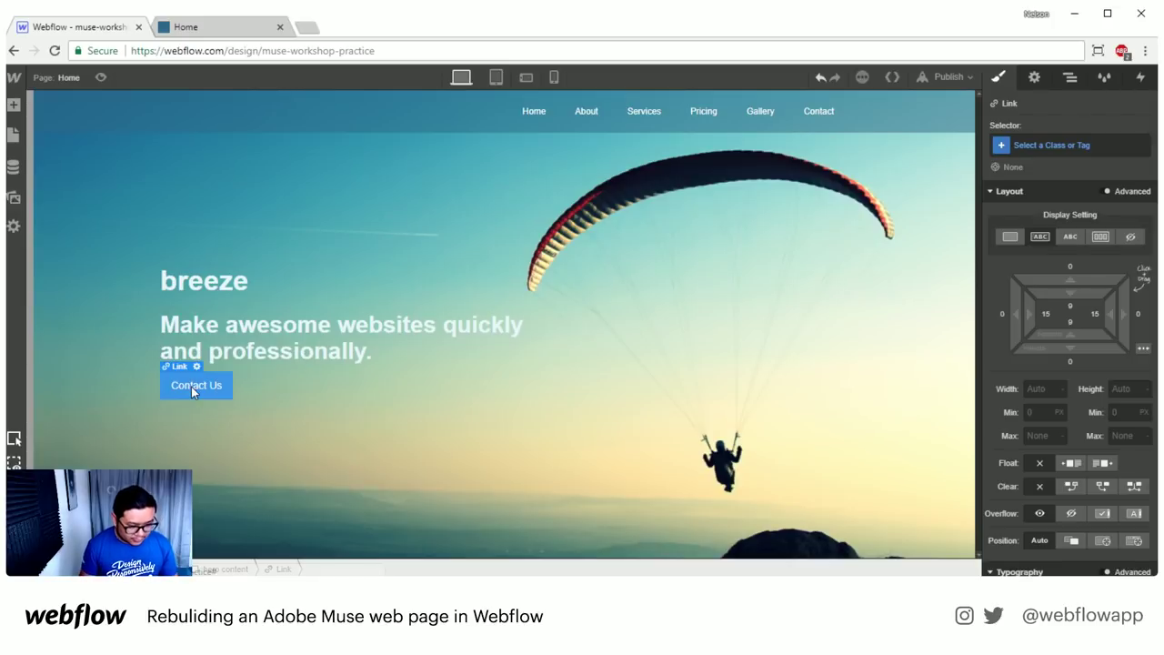
- Duplicate the Contact Us button beside itself and change the copy's text to "Buy"
left_click_drag(191, 387, 234, 400)
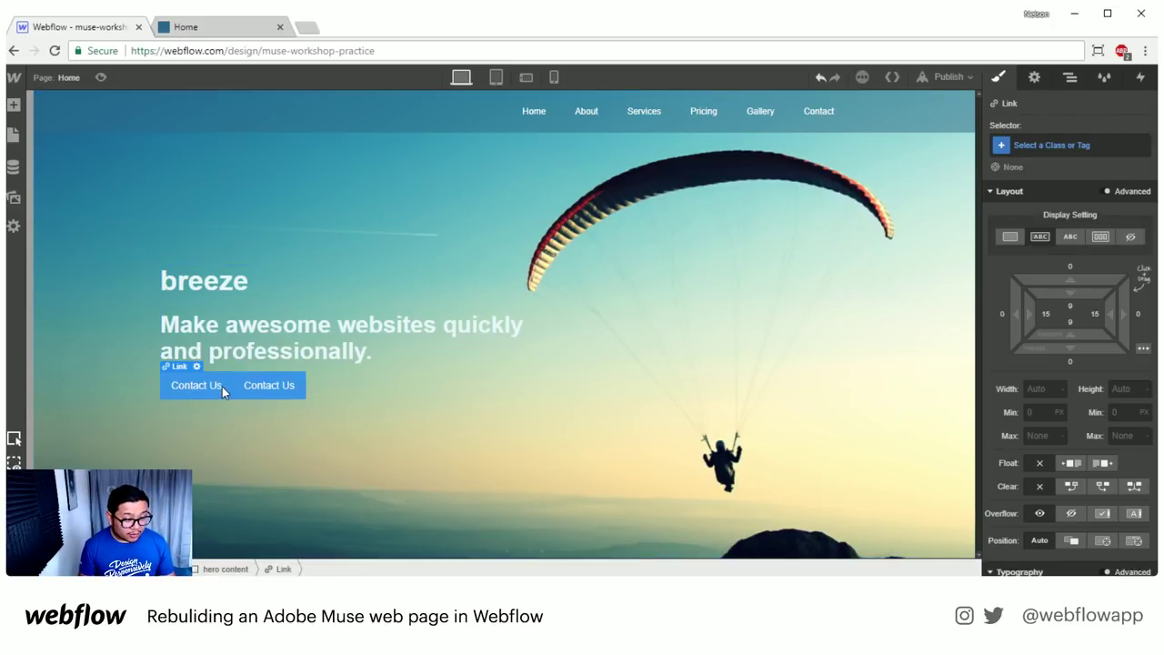
left_click(245, 386)
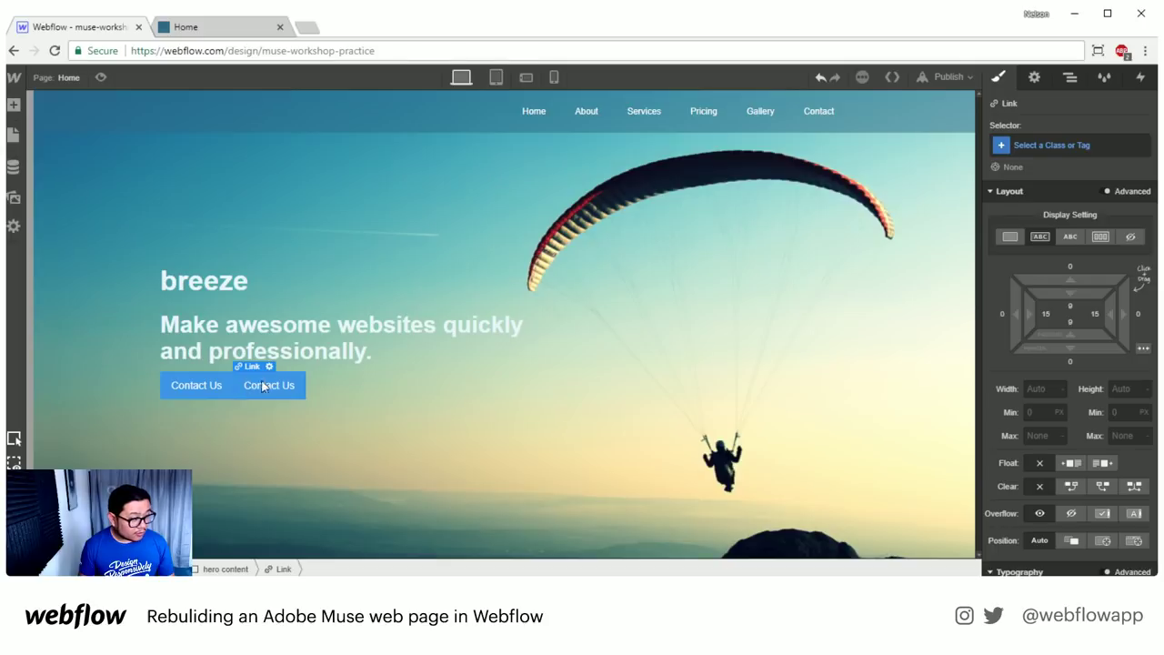
double_click(267, 386)
type("Buy")
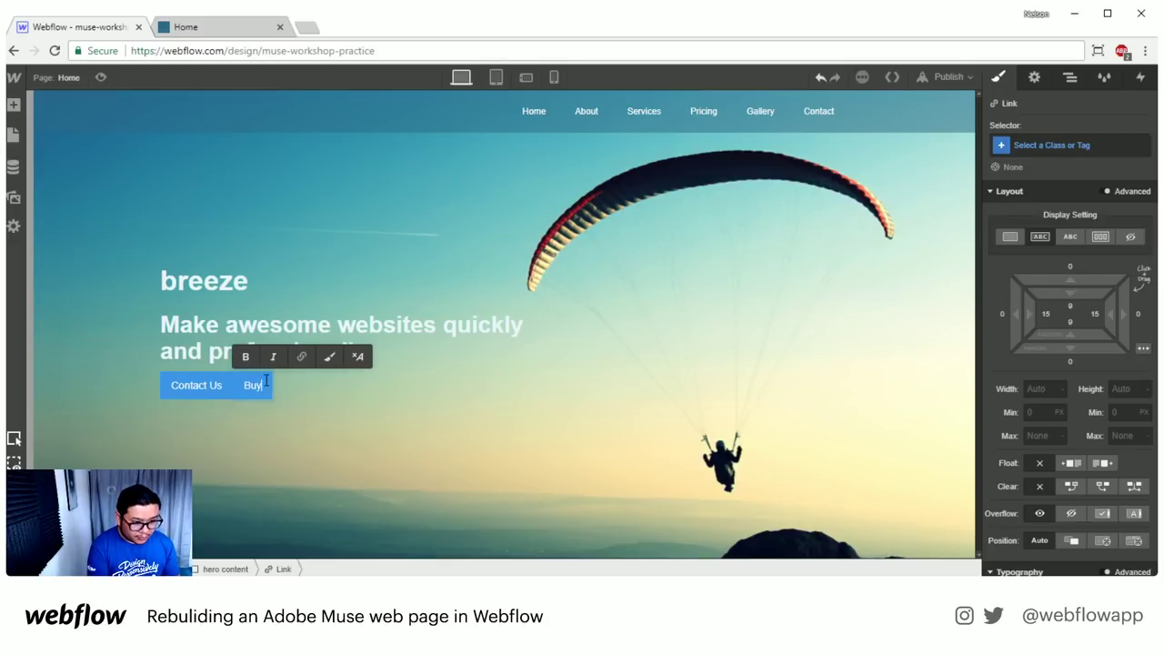
key("Escape")
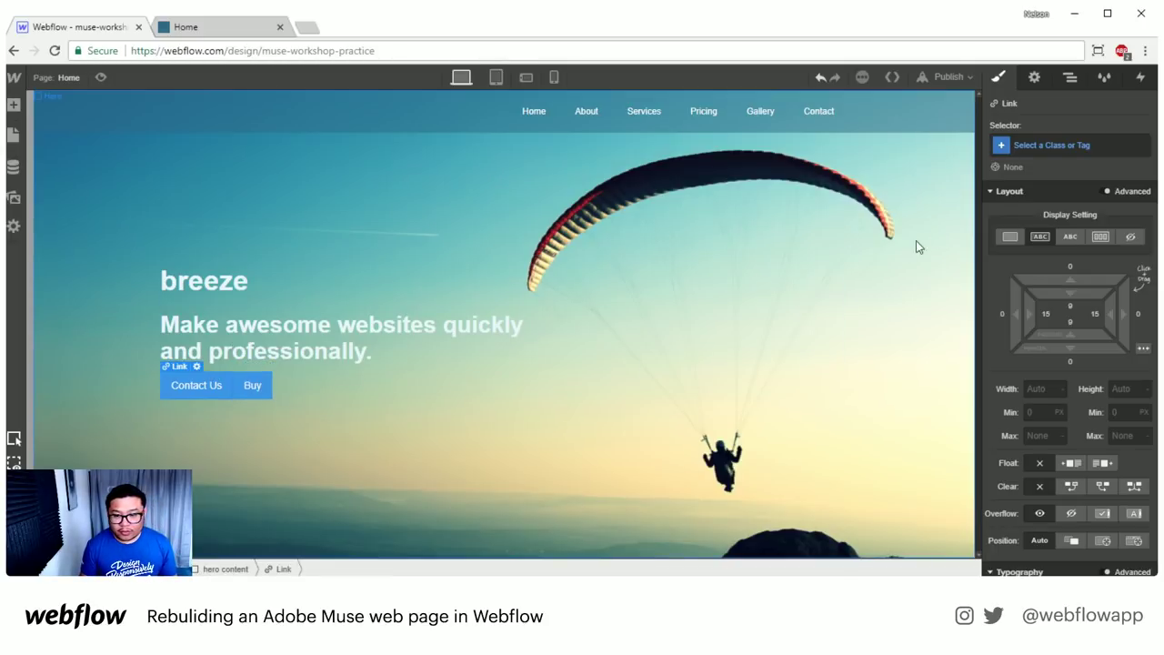
- Set a right margin of 15 px on the Contact Us button to separate it from the Buy button
left_click_drag(1137, 314, 1153, 316)
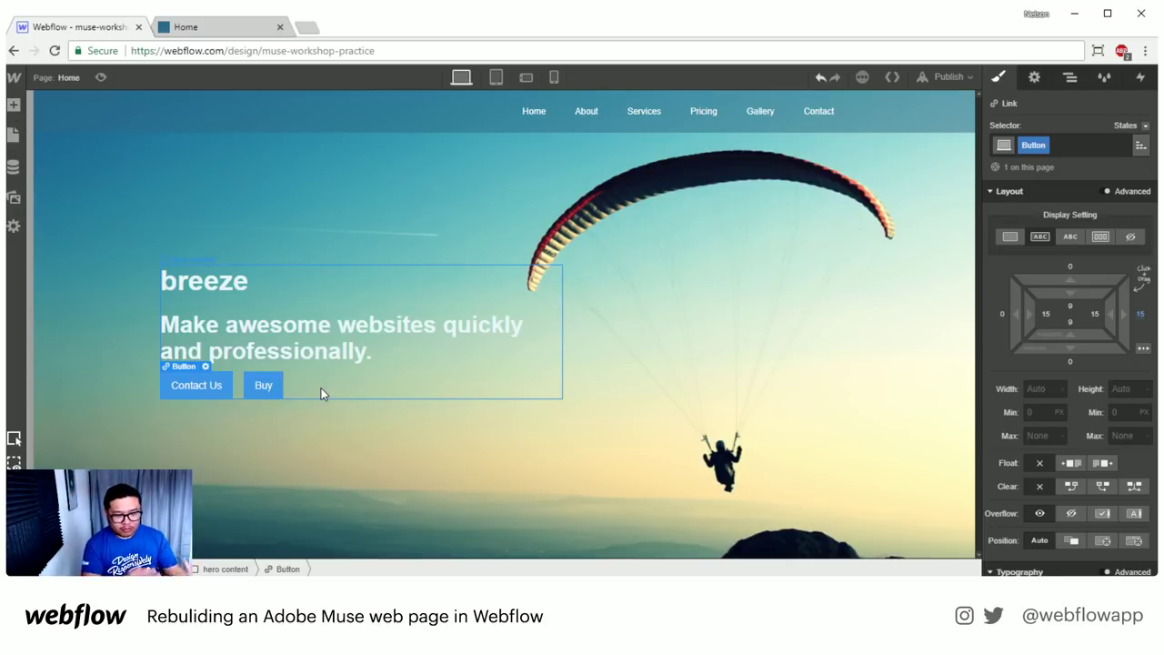
left_click(266, 390)
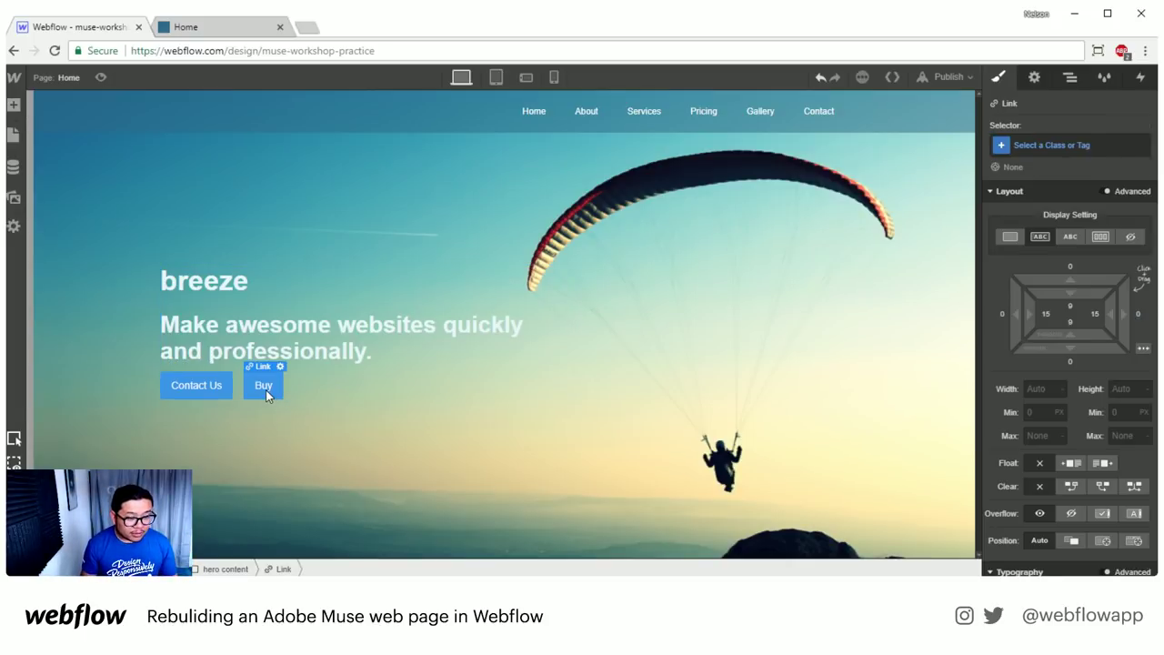
left_click(1041, 238)
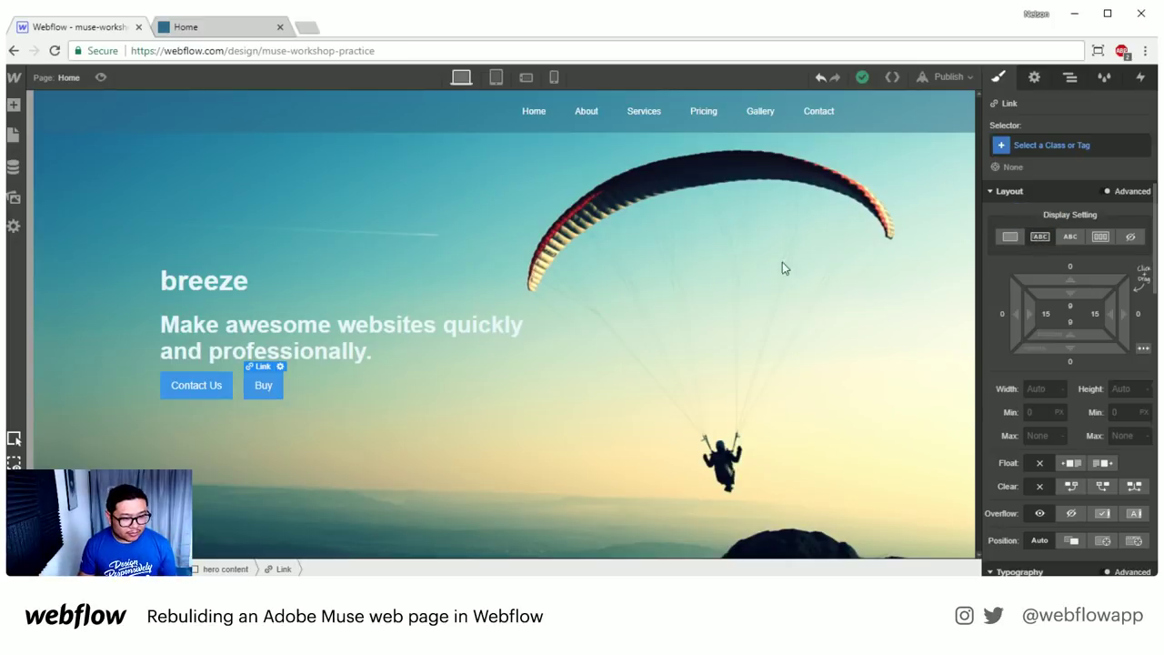
- Set the Contact Us button's background colour to the Medium Aquamarine swatch (#1bbc9b)
left_click(221, 384)
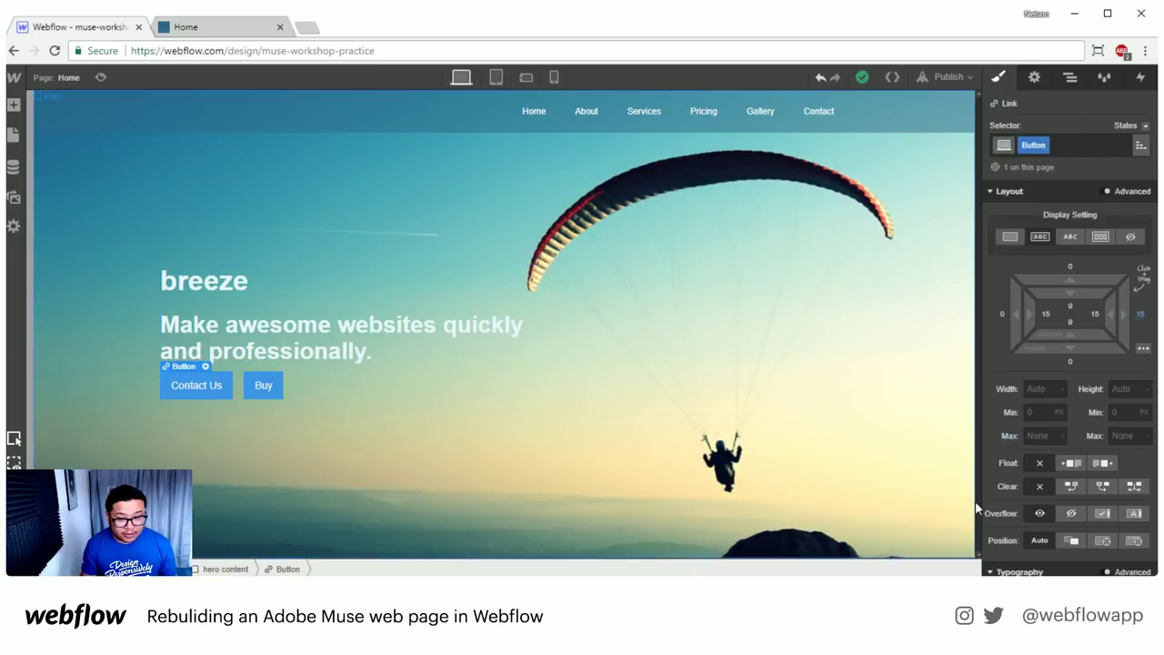
scroll(1068, 407, "down", 4)
scroll(1068, 407, "down", 3)
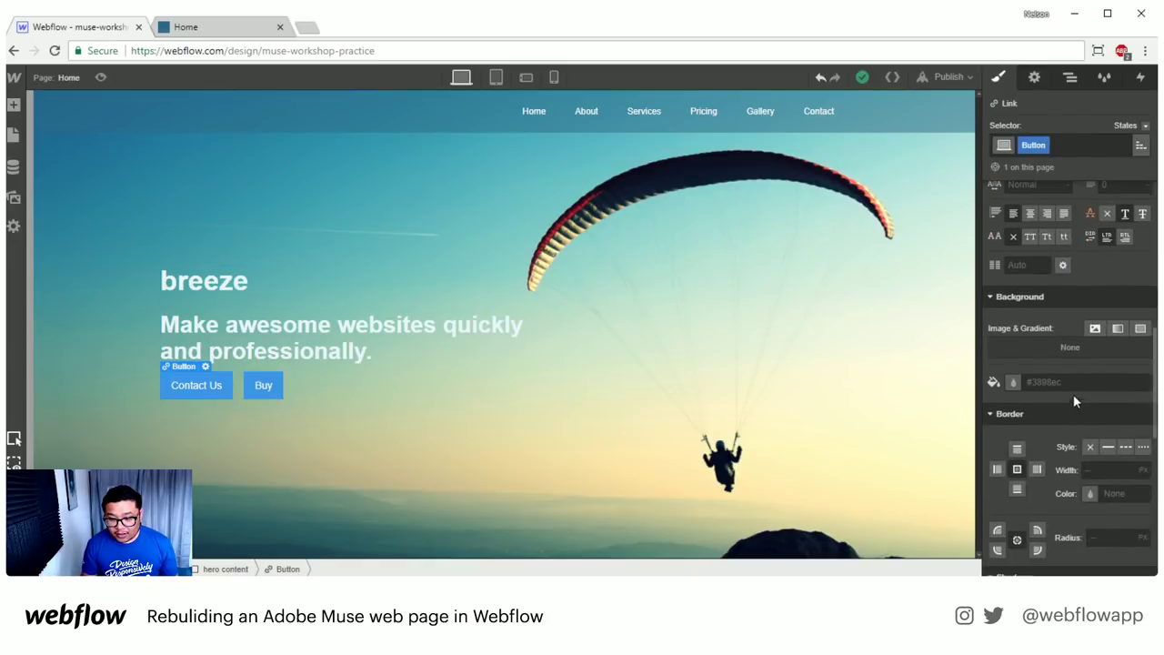
left_click(1021, 380)
left_click(1071, 329)
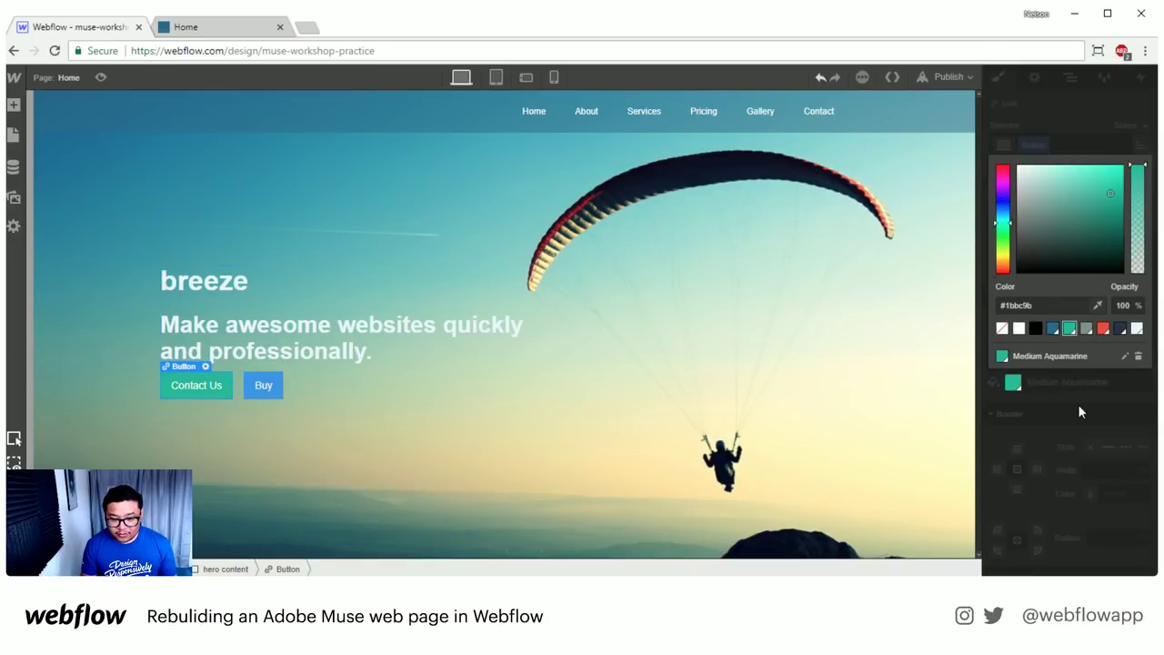
left_click(1082, 407)
- Round the corners of the Contact Us button with a border radius of 5 px
scroll(1091, 419, "down", 5)
left_click(1109, 316)
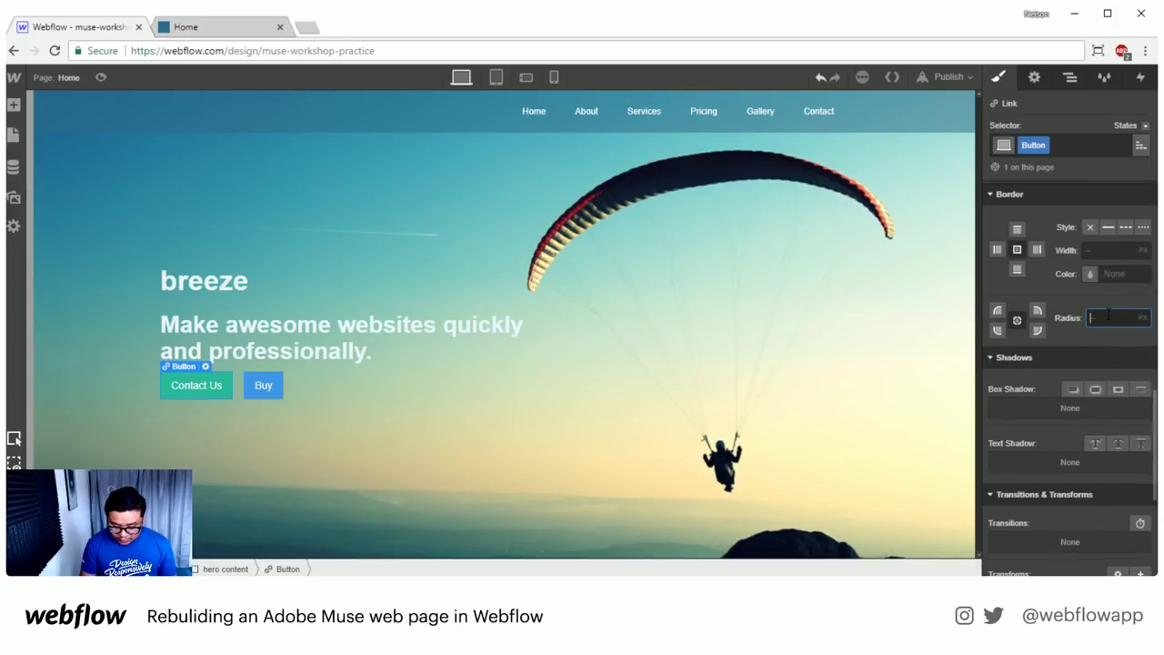
type("5")
key("Return")
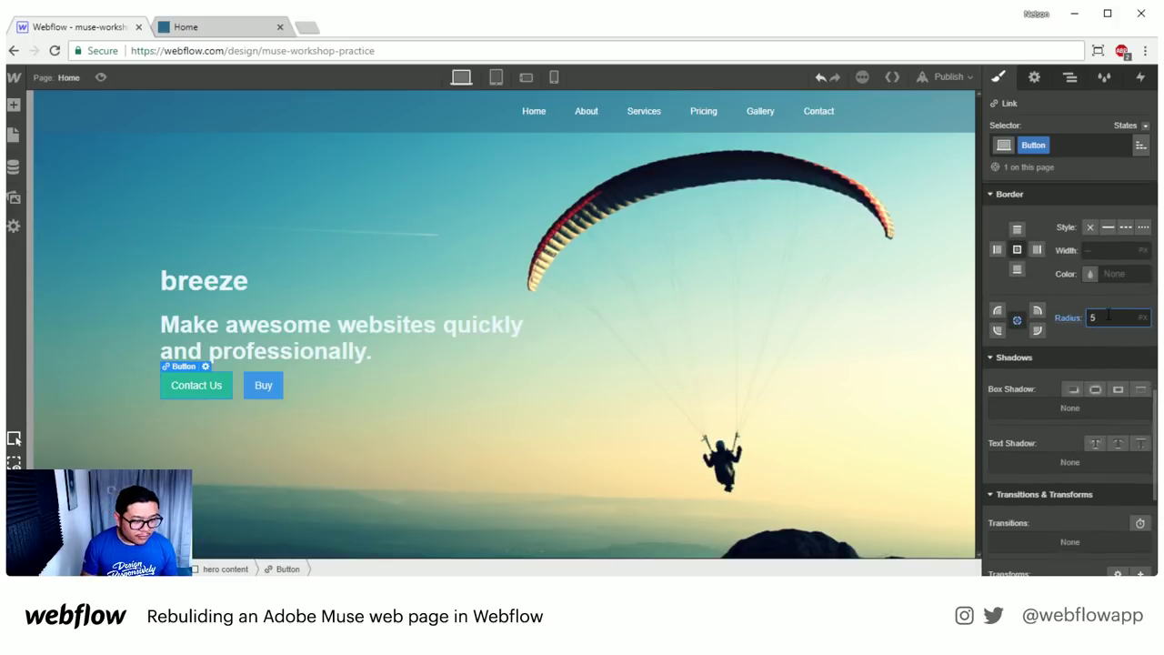
left_click(320, 388)
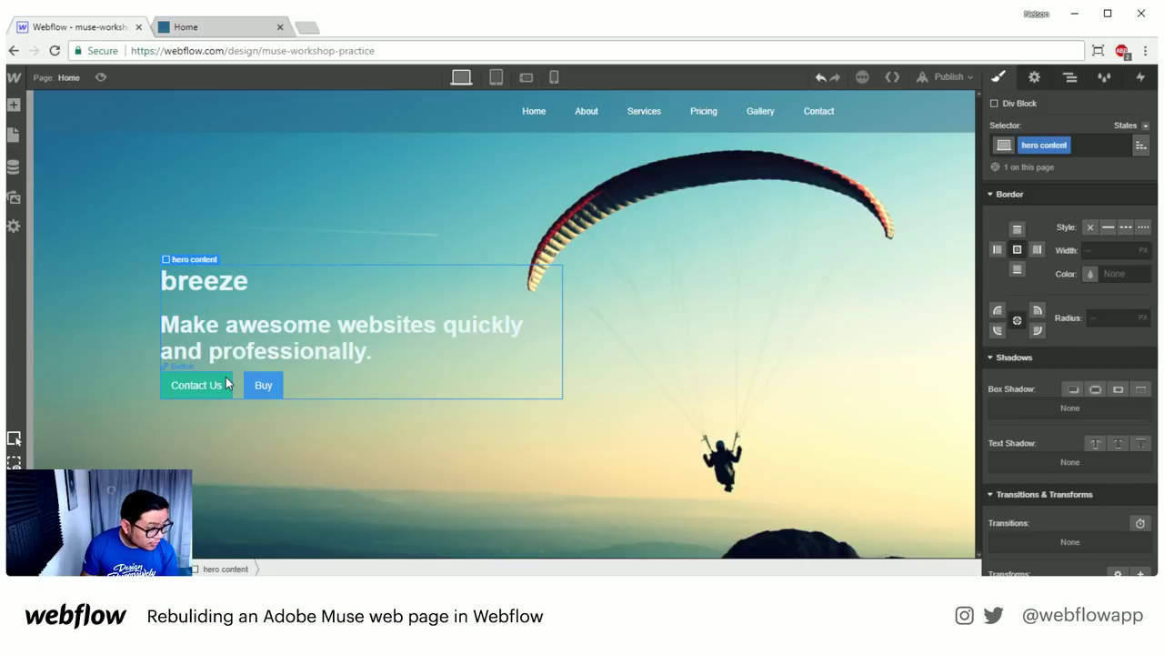
- Apply the existing Button class to the Buy button
left_click(266, 388)
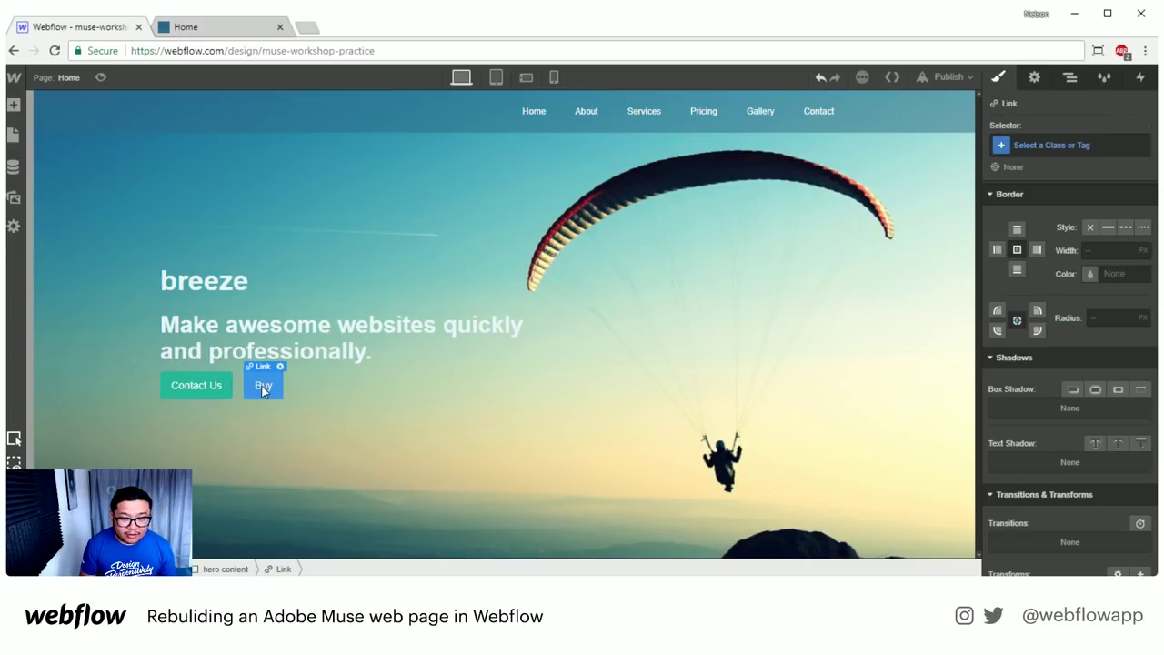
left_click(1042, 146)
type("bu")
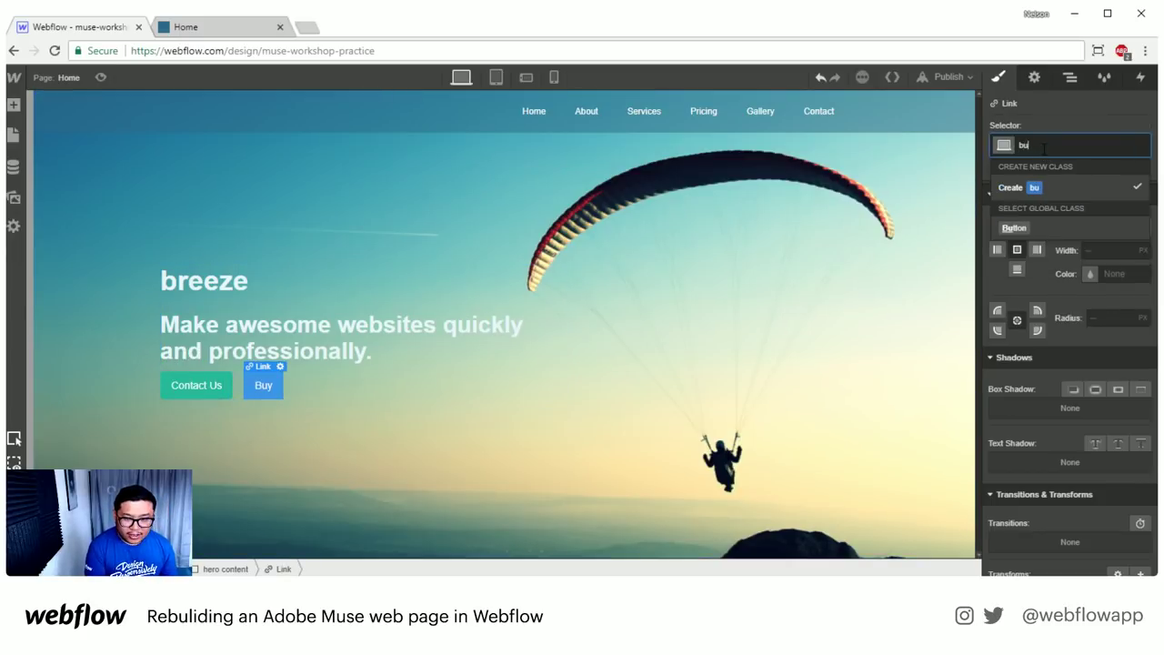
key("Return")
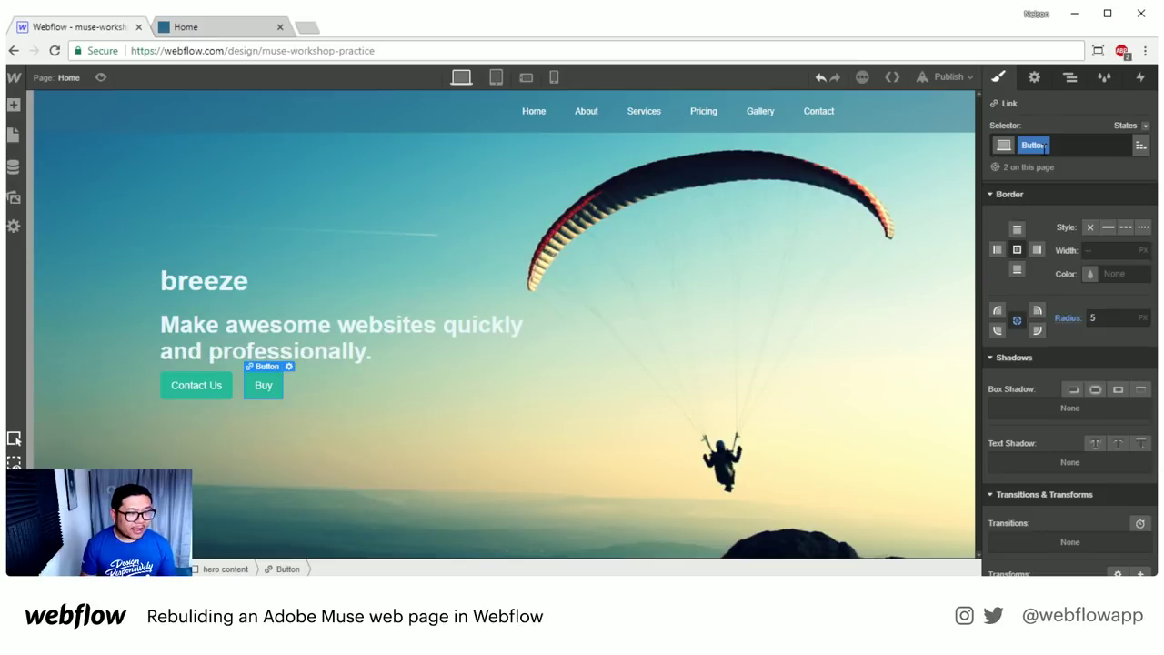
- Check the button styling on the Breeze reference page and add the combo class "Secondary" to the Buy button
left_click(202, 29)
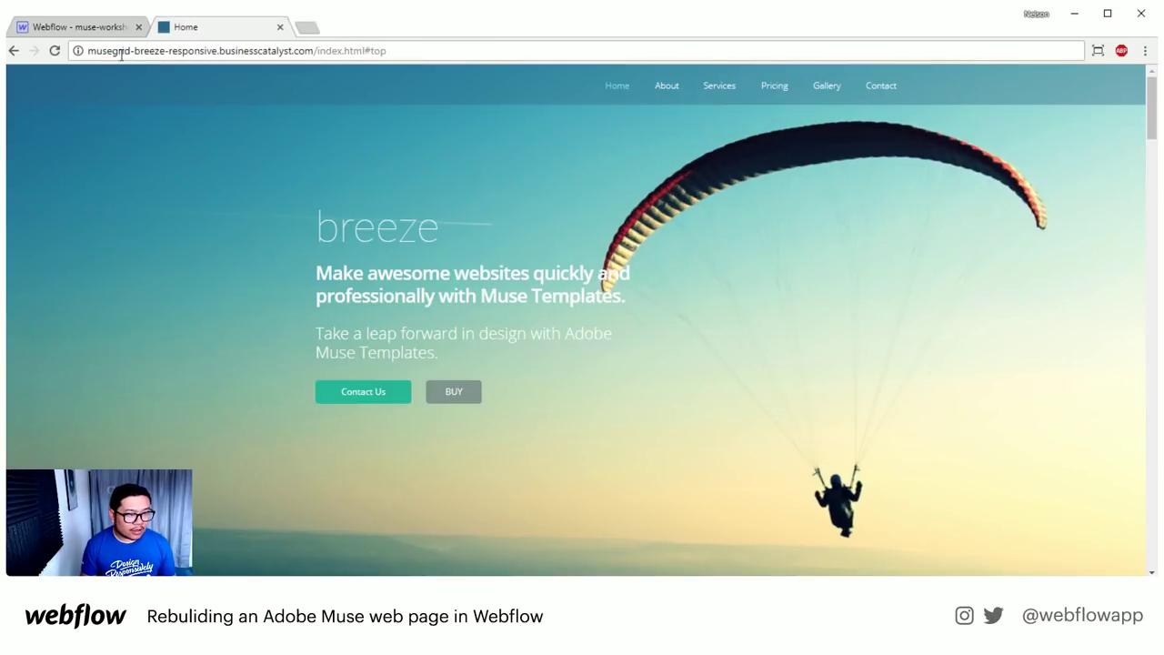
left_click(102, 28)
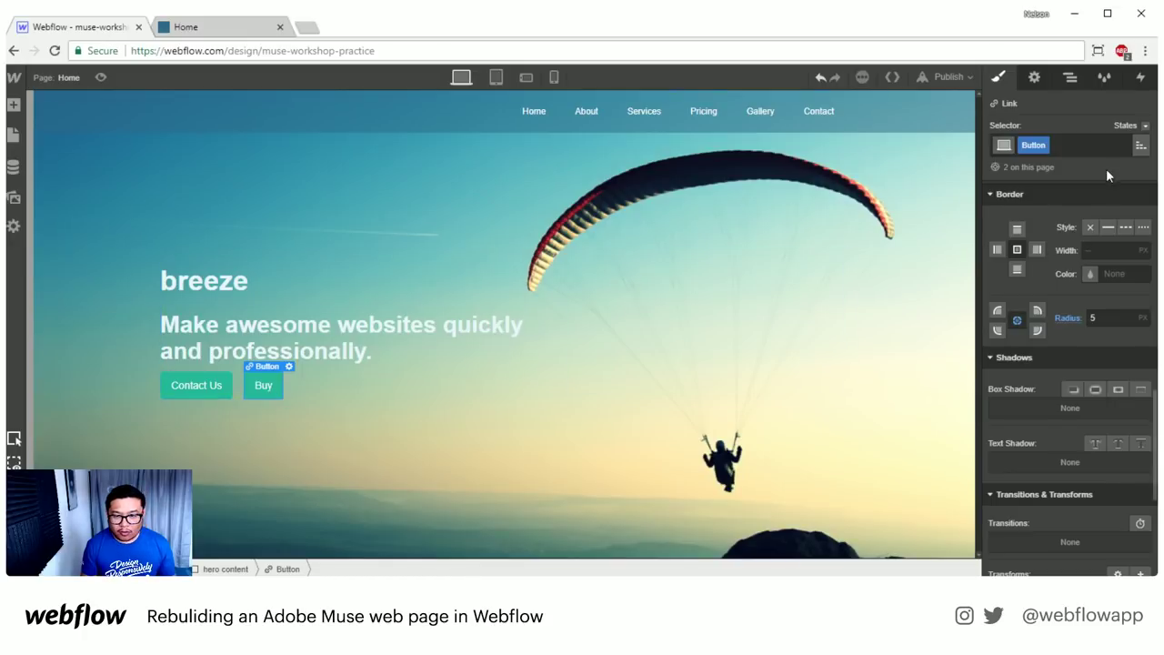
left_click(1086, 141)
type("Secondary")
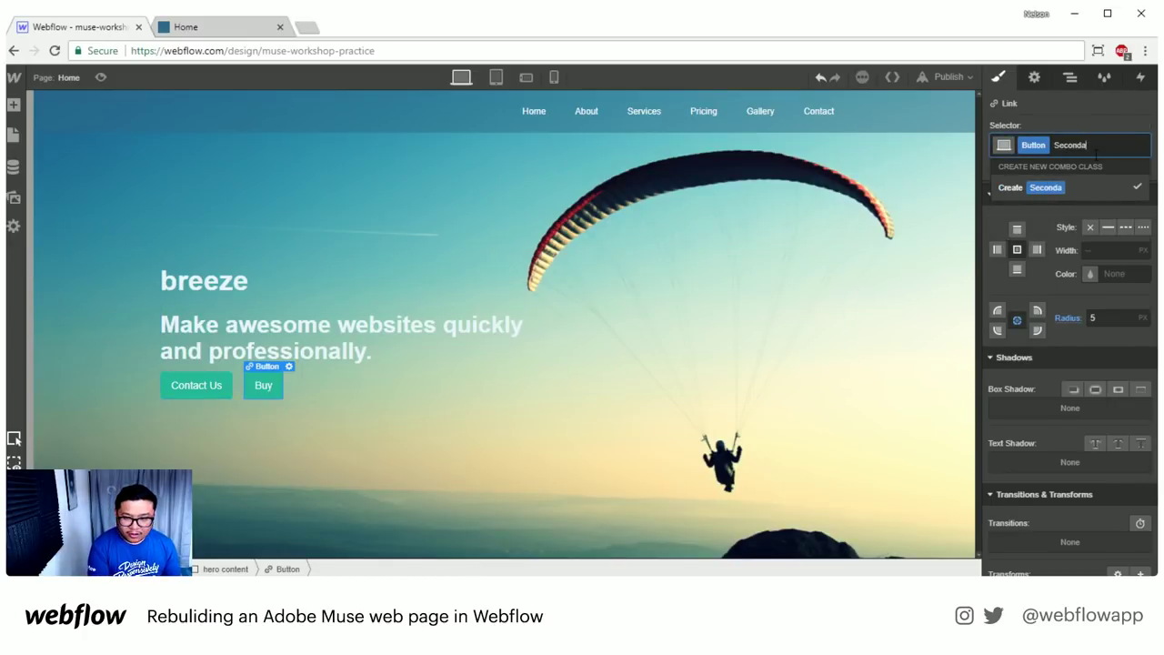
key("Return")
- Set the Secondary button's background colour to the Cadet Blue swatch (#829591)
left_click(1082, 305)
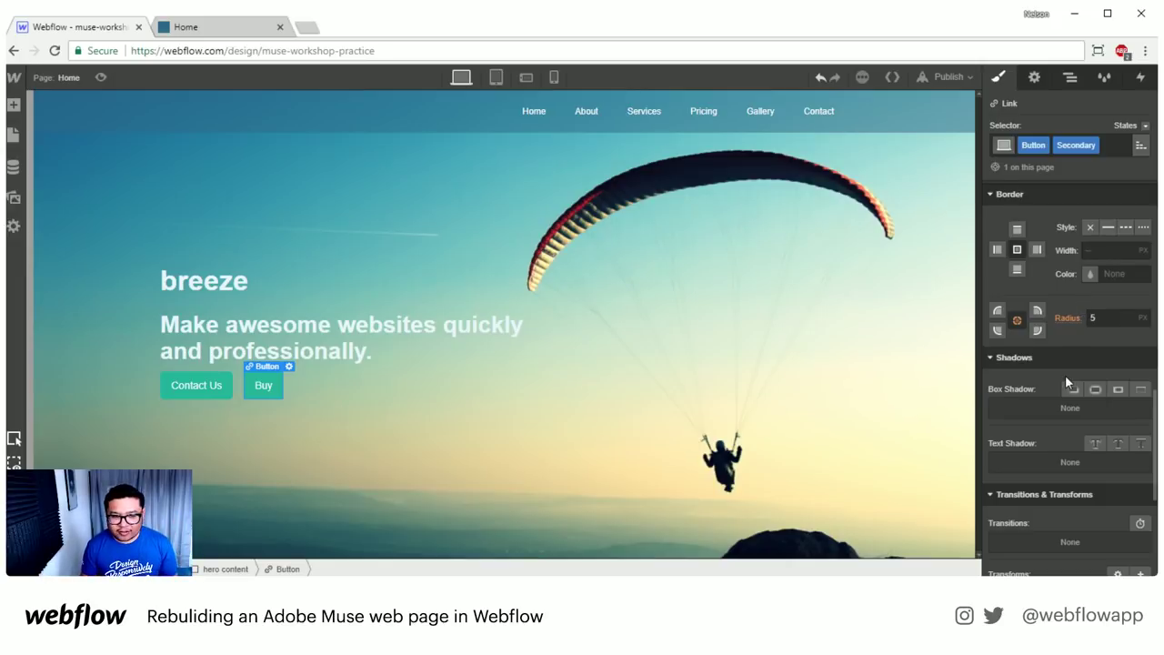
scroll(1065, 375, "up", 3)
left_click(1015, 383)
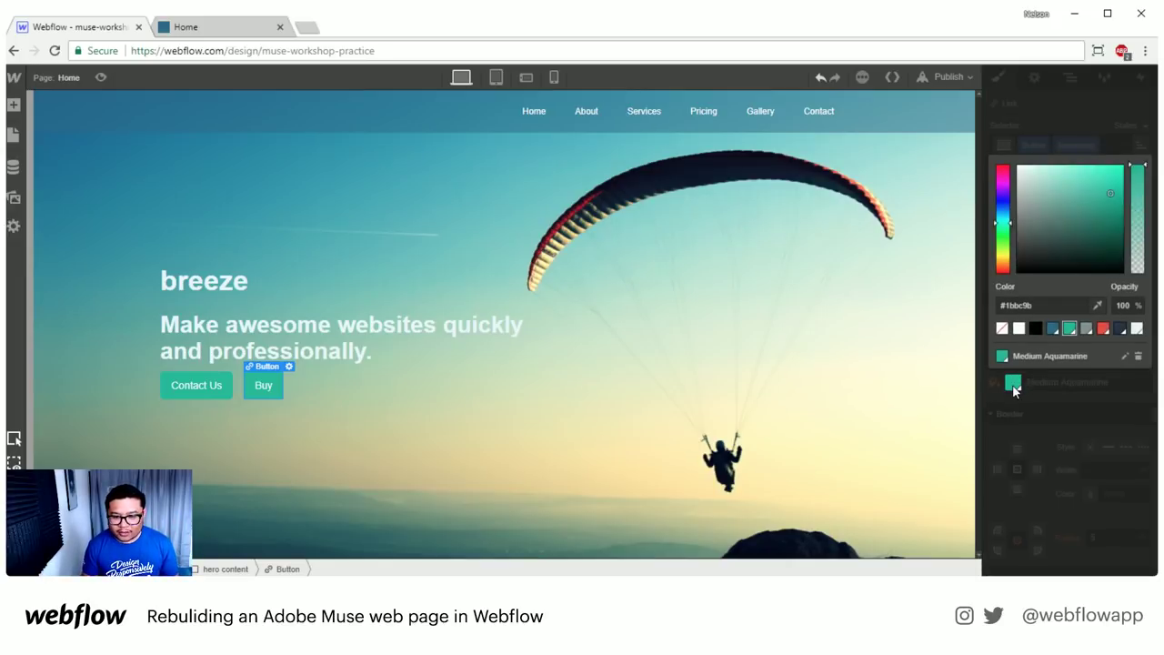
left_click(1087, 329)
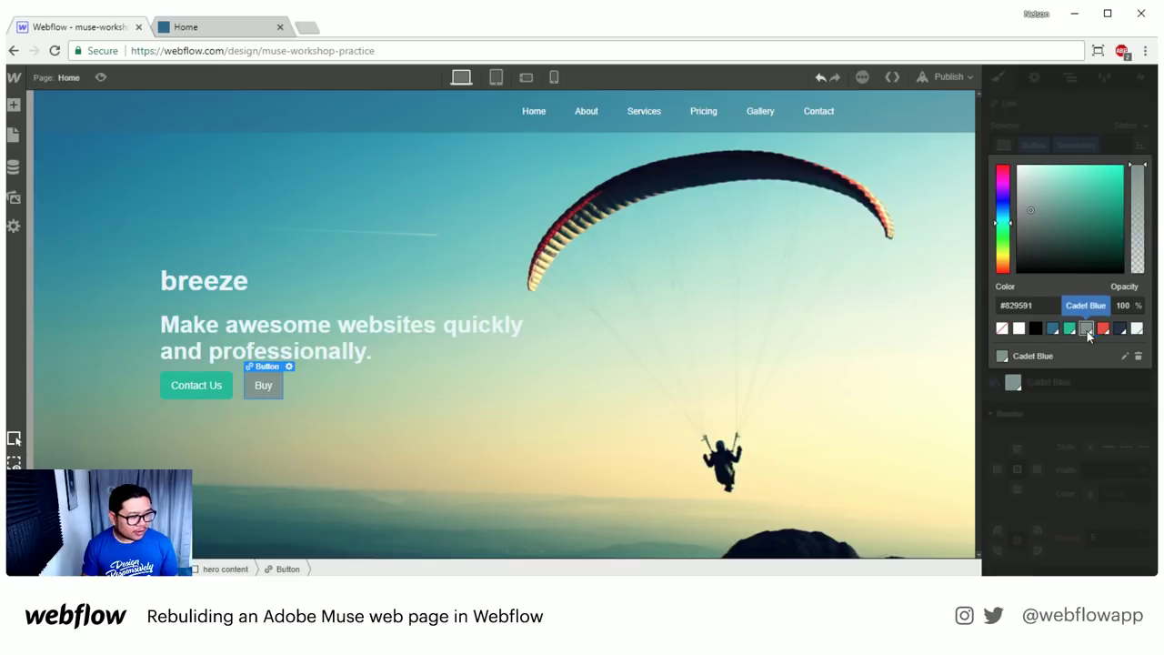
- Give the Contact Us button's Button class a hover state with the Tomato swatch (#e84c3d) as background colour
left_click(1054, 113)
left_click(192, 393)
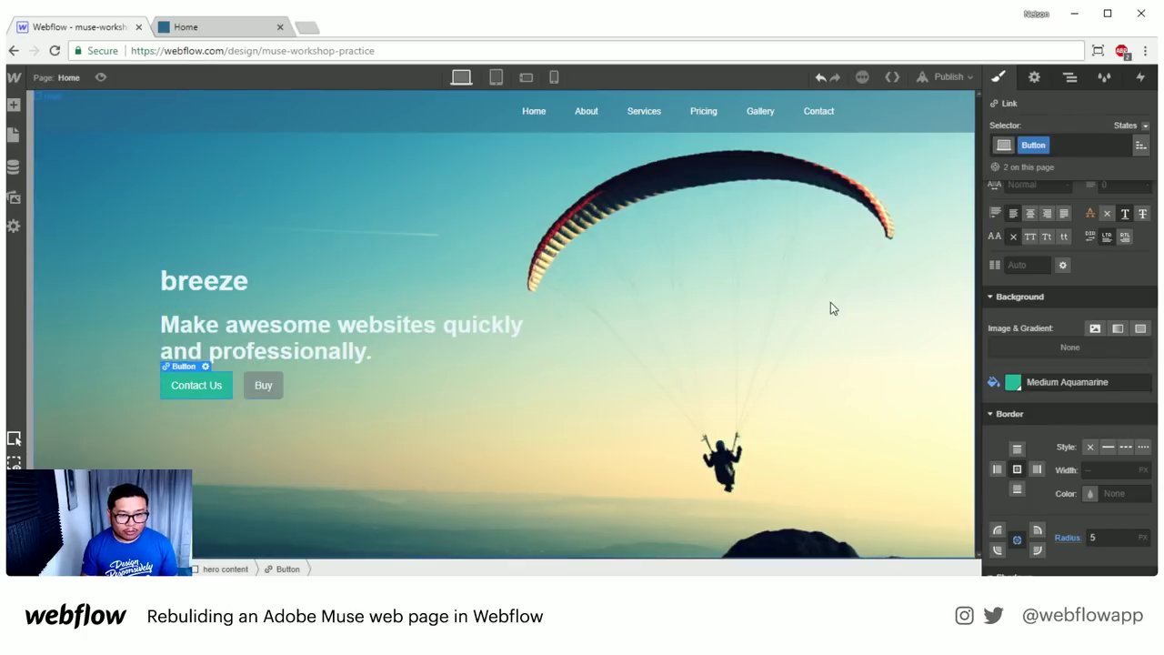
left_click(1143, 127)
left_click(1118, 157)
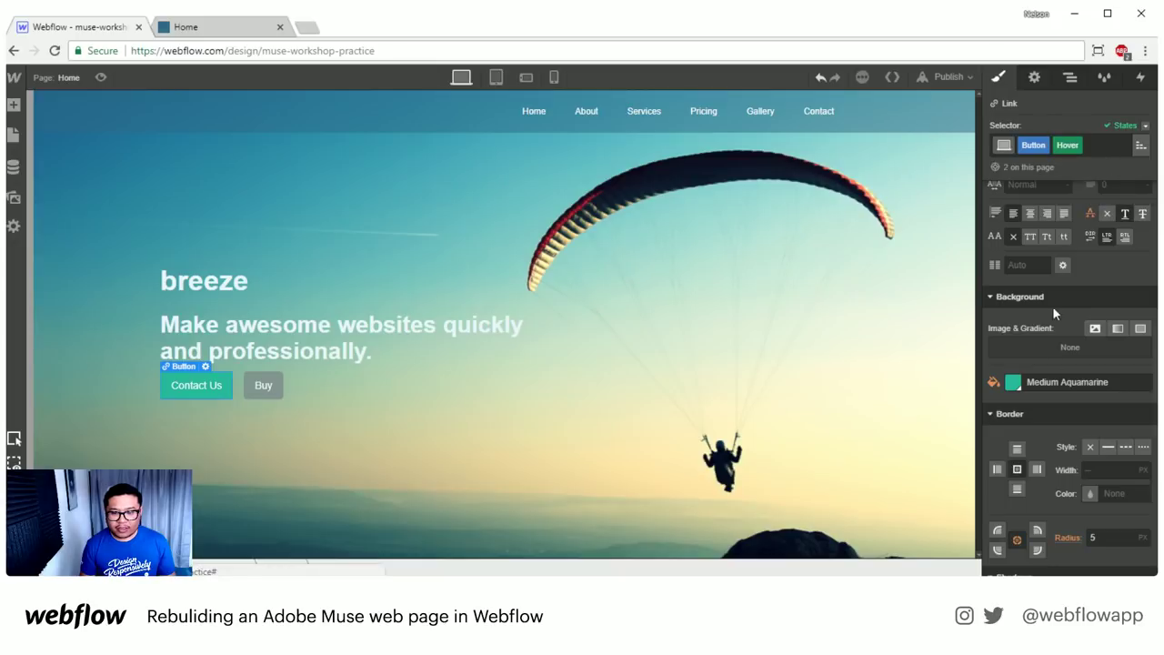
left_click(1013, 383)
left_click(1103, 328)
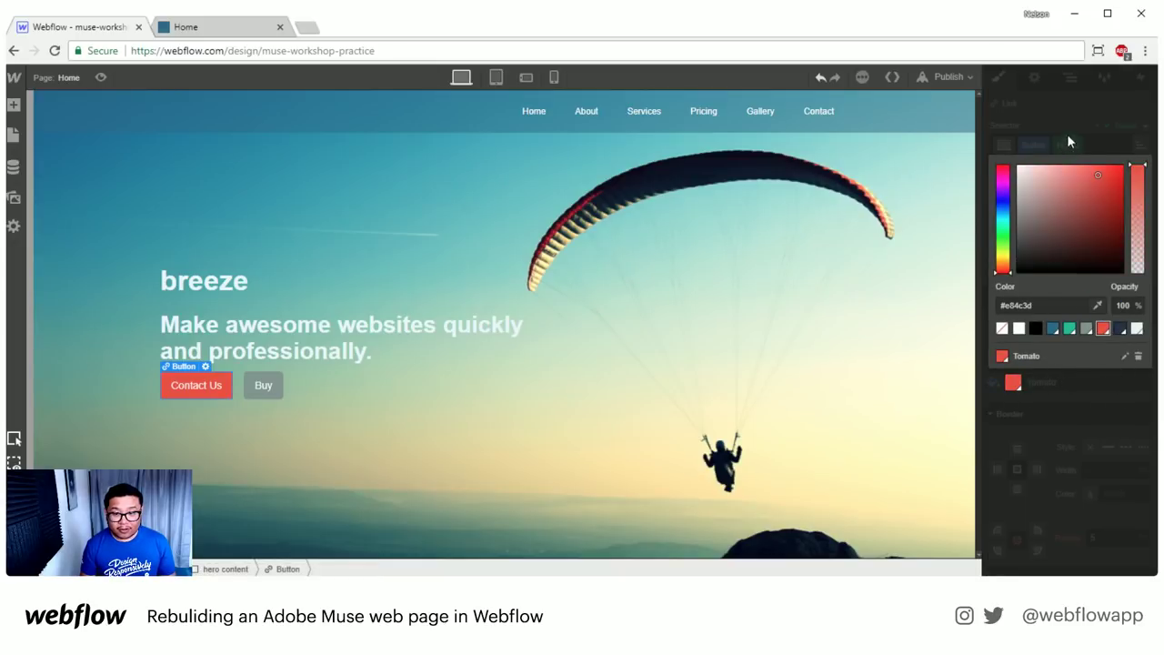
left_click(712, 307)
left_click(636, 382)
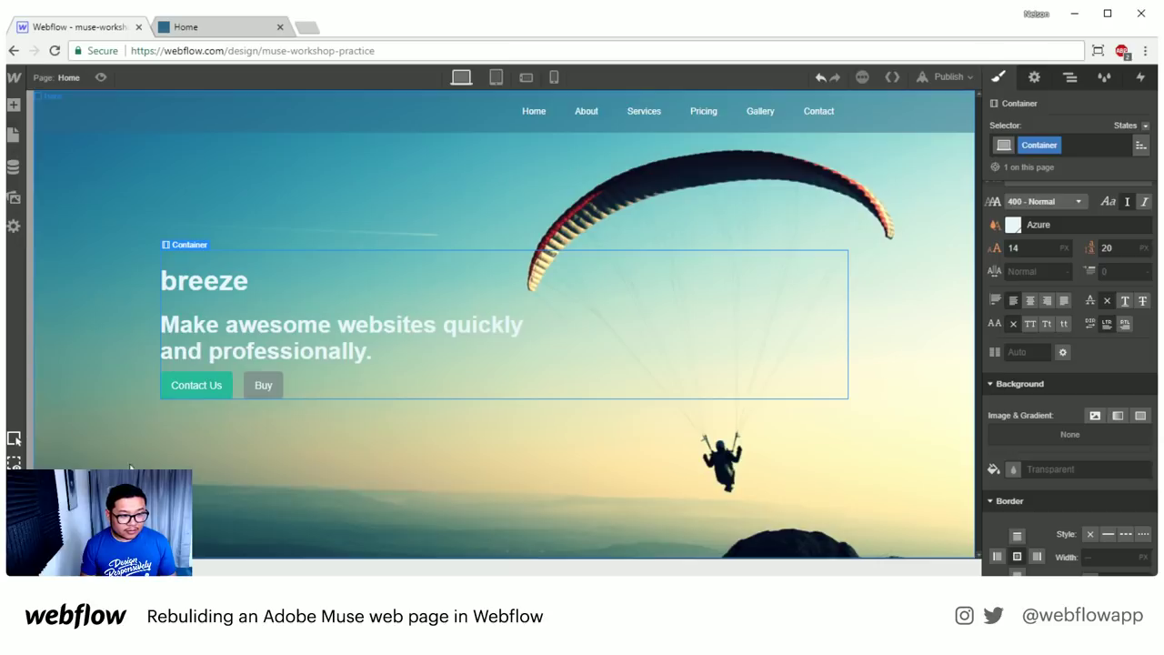
- Give the Buy button's Secondary combo class a hover state with the Tomato swatch as background colour
left_click(268, 387)
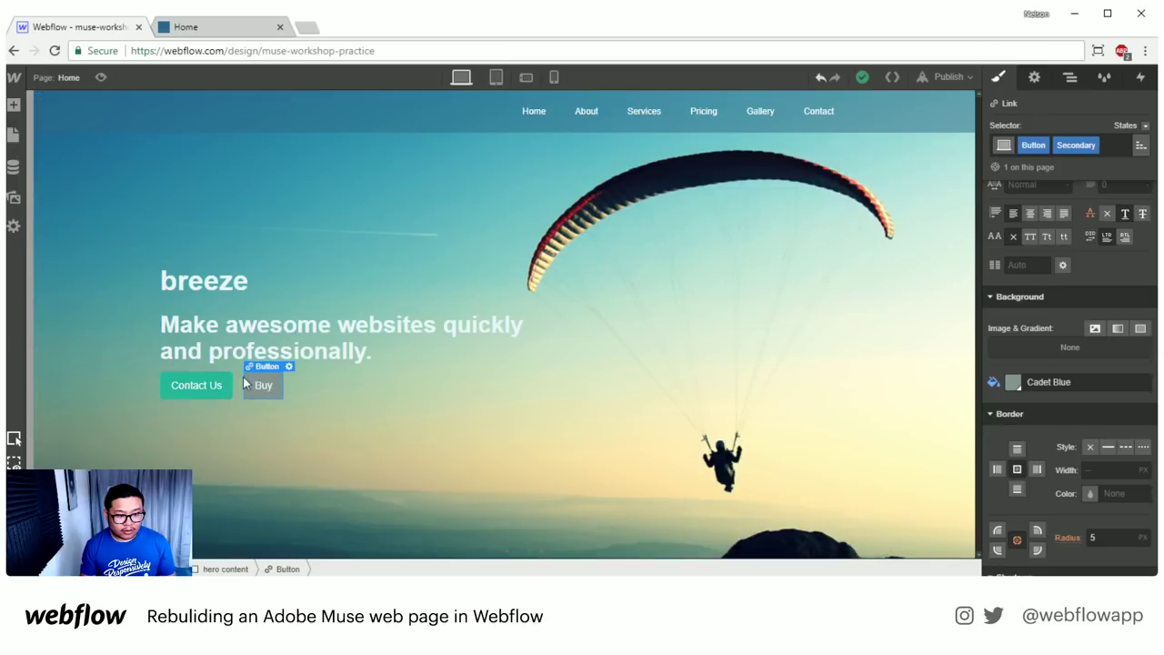
left_click(193, 384)
left_click(261, 386)
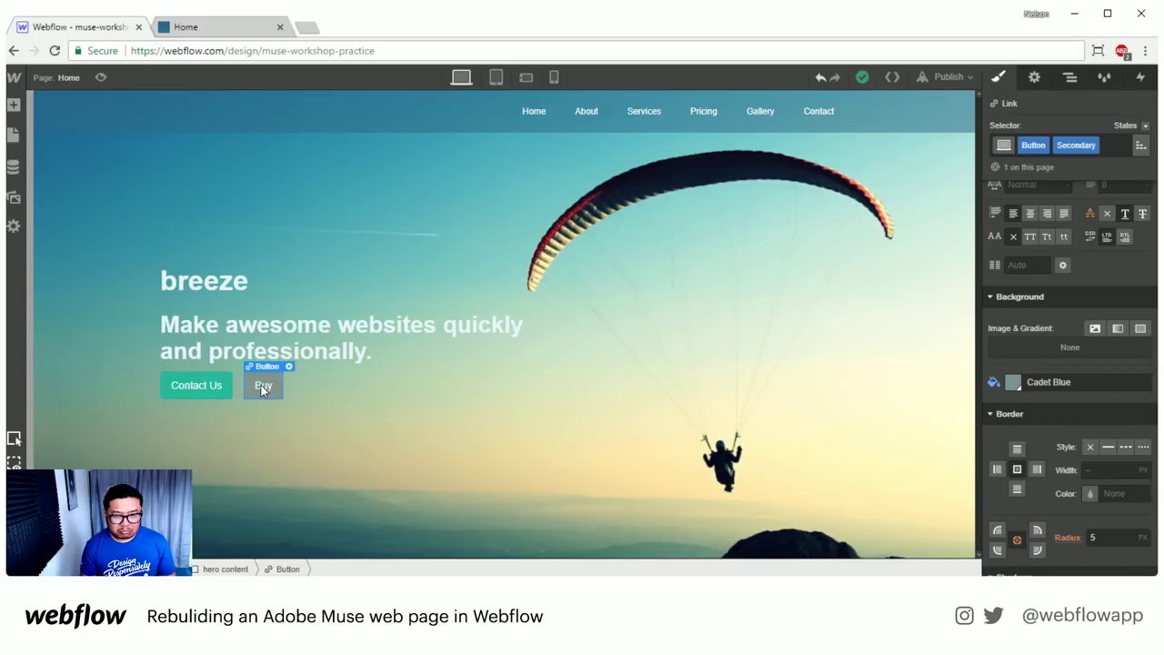
left_click(1145, 126)
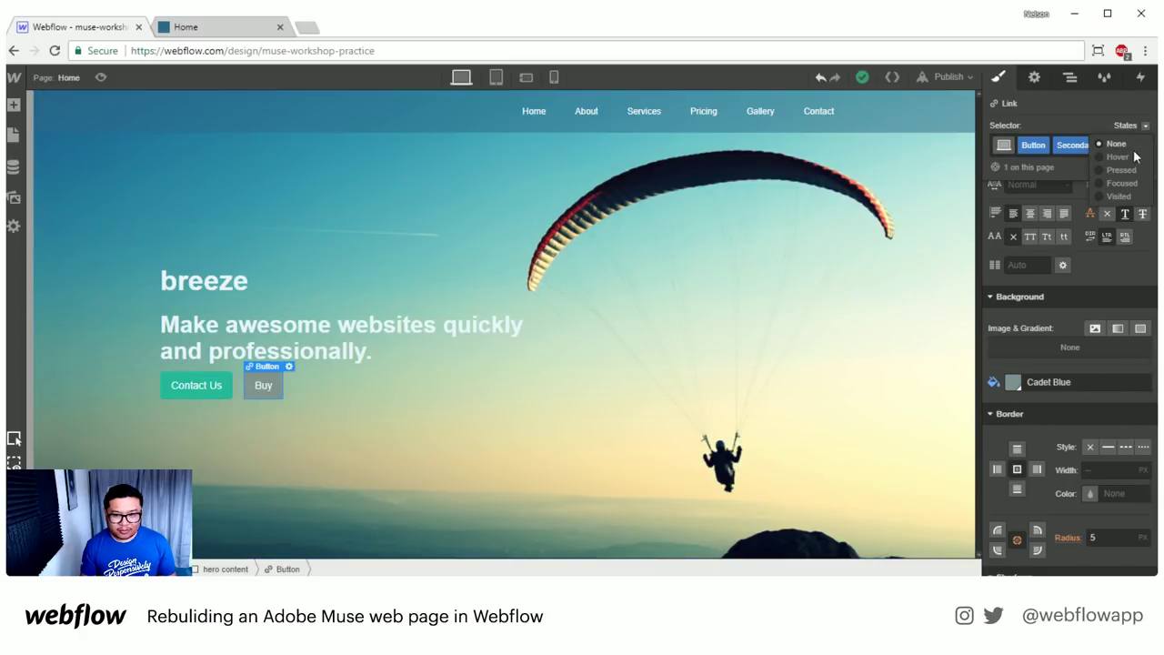
left_click(1133, 156)
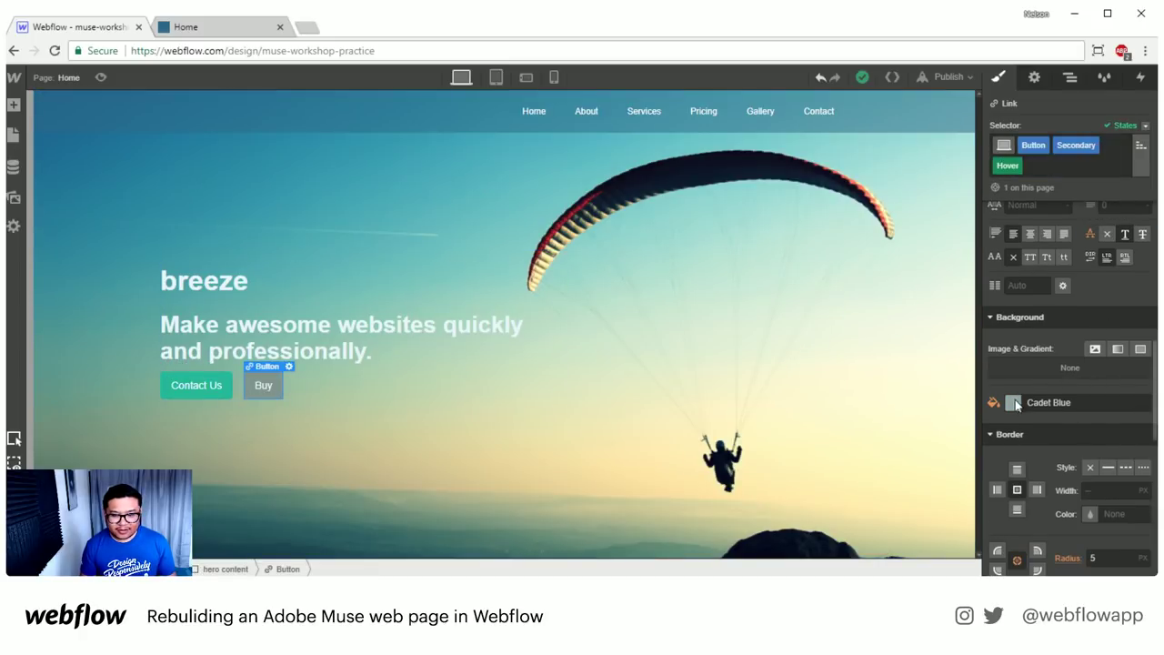
left_click(1014, 403)
left_click(1106, 350)
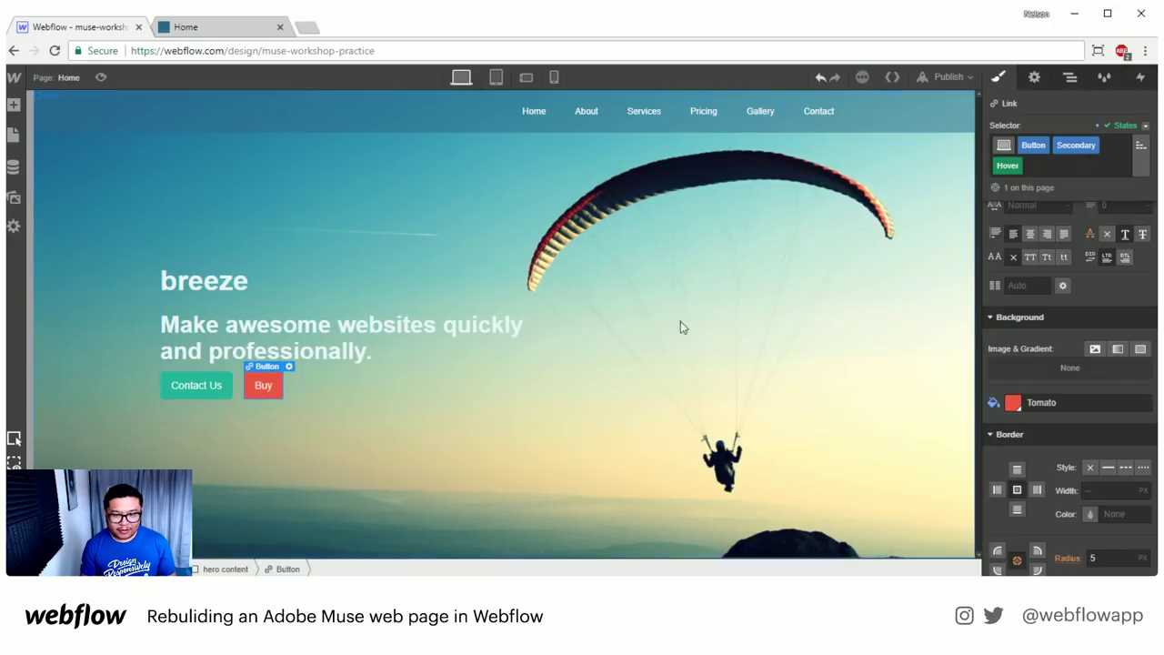
left_click(488, 362)
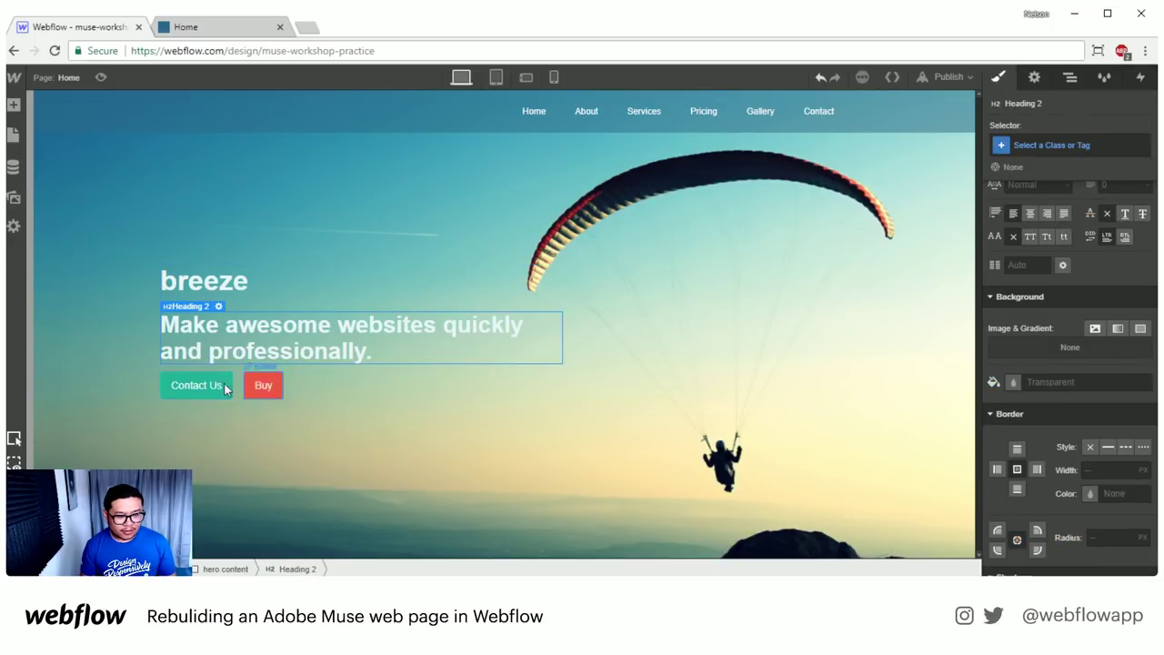
left_click(772, 356)
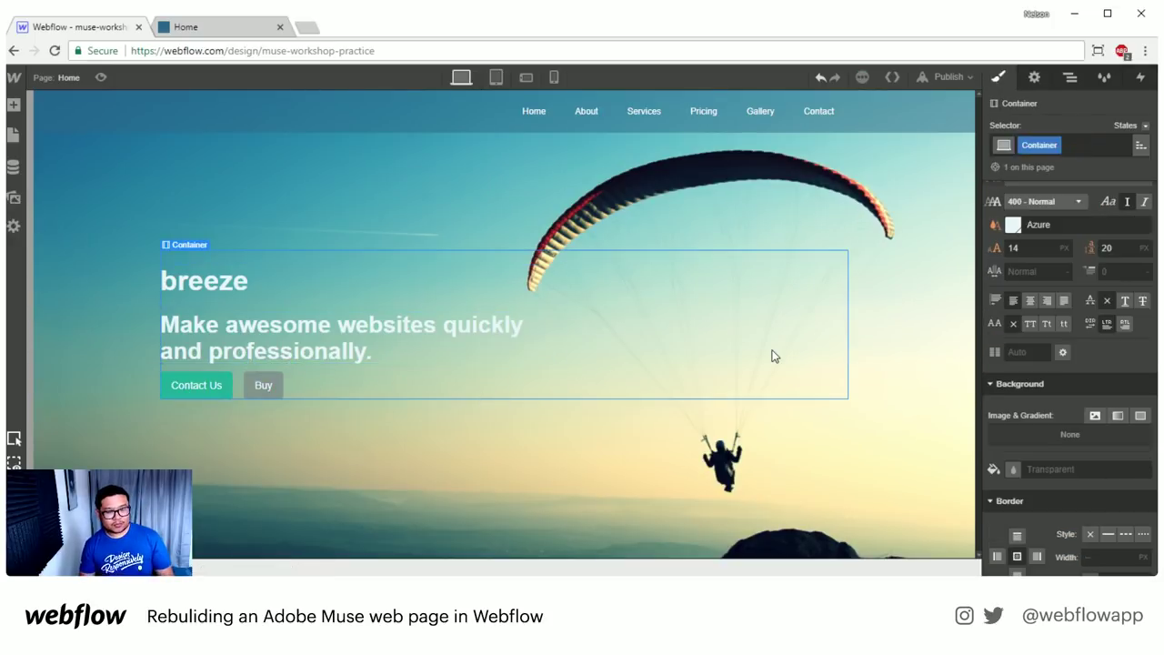
left_click(879, 325)
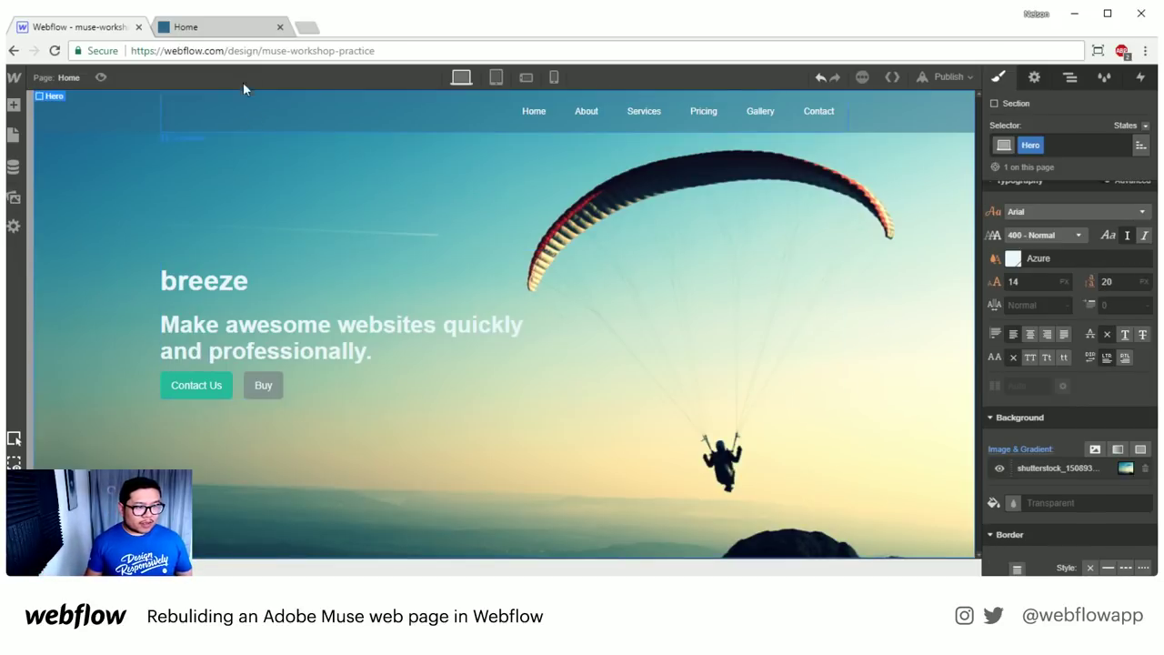
- Check the band below the hero on the Breeze reference page and add a new section directly after the Hero section in Webflow
left_click(223, 27)
scroll(771, 360, "down", 4)
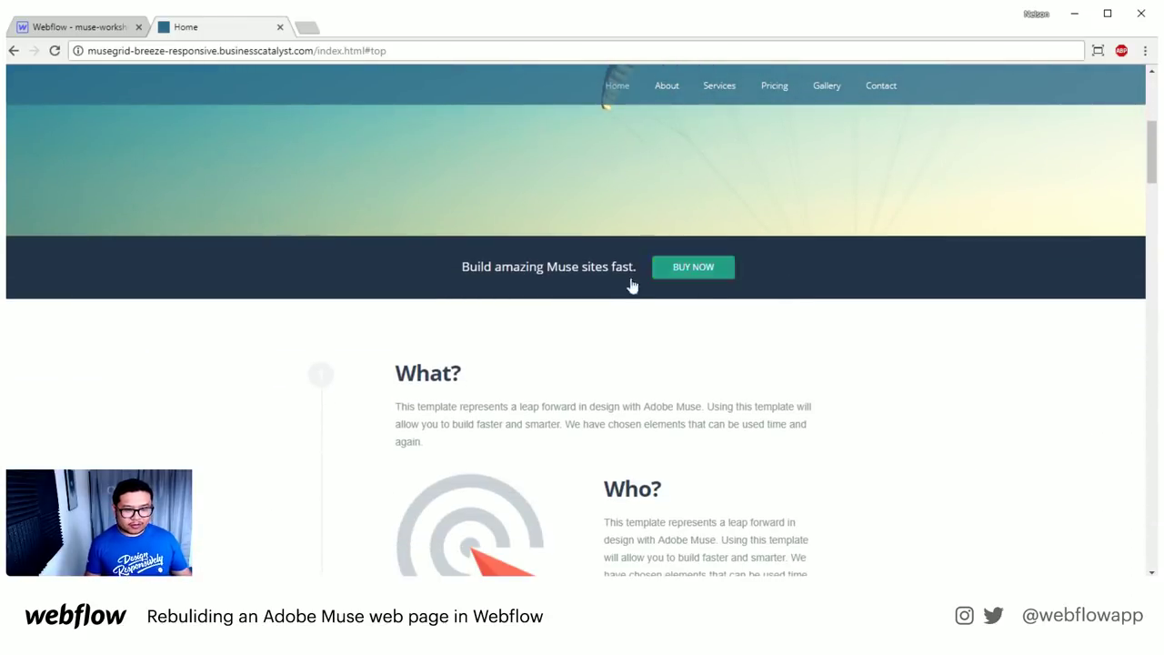
left_click(71, 27)
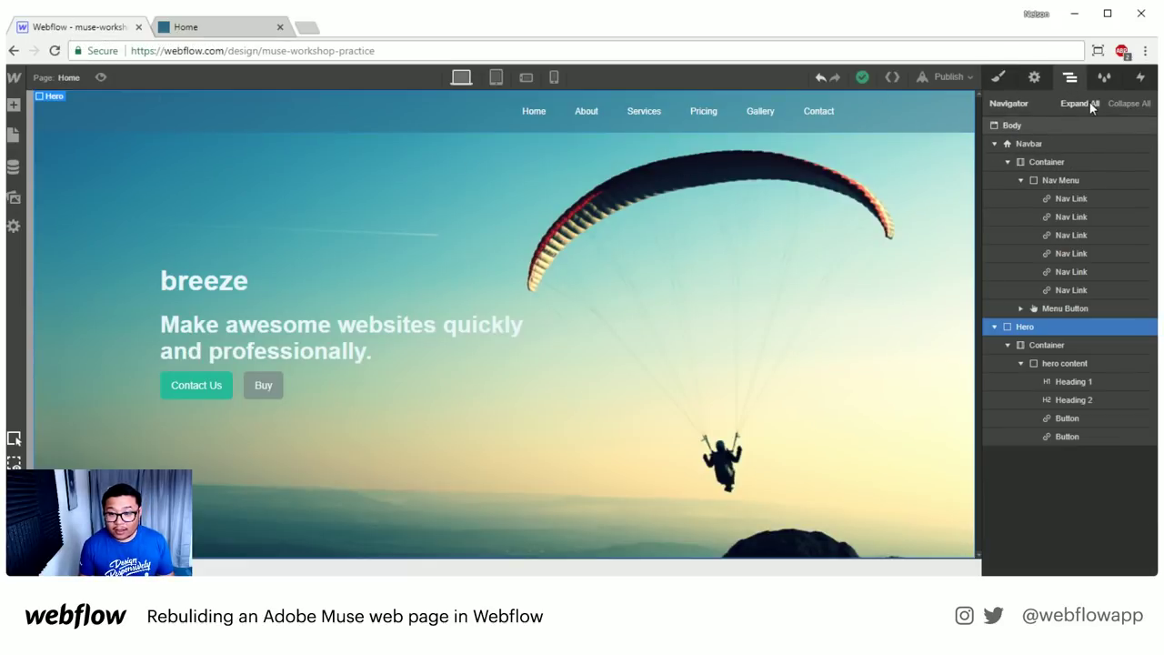
left_click(1129, 103)
key("a")
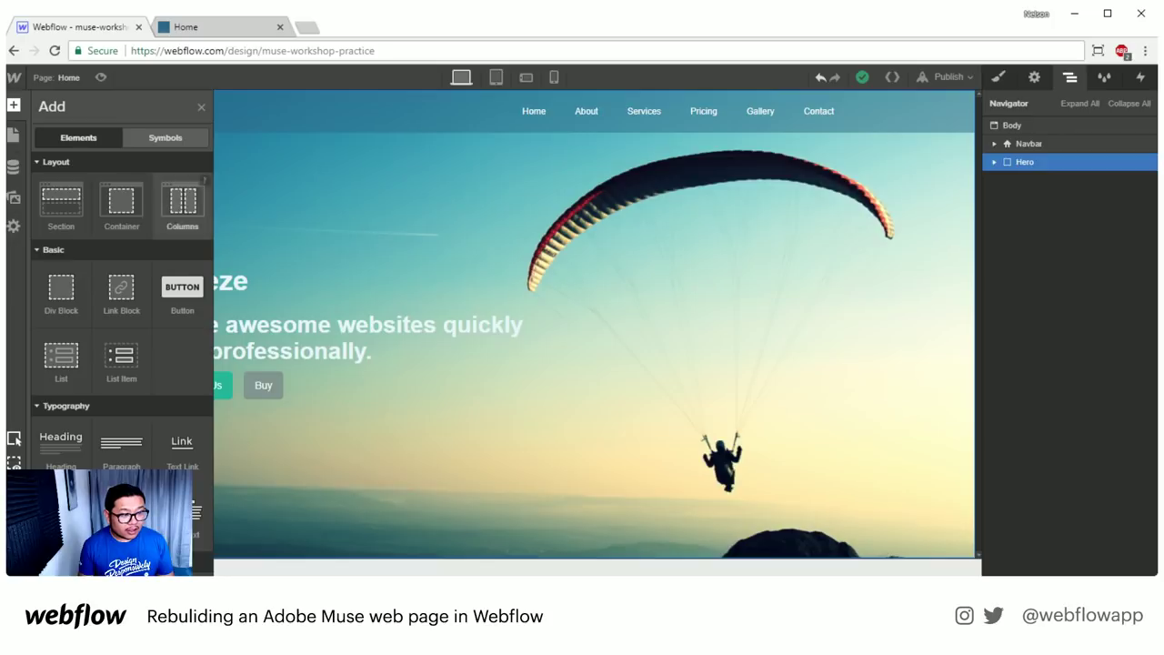
left_click_drag(60, 207, 1068, 178)
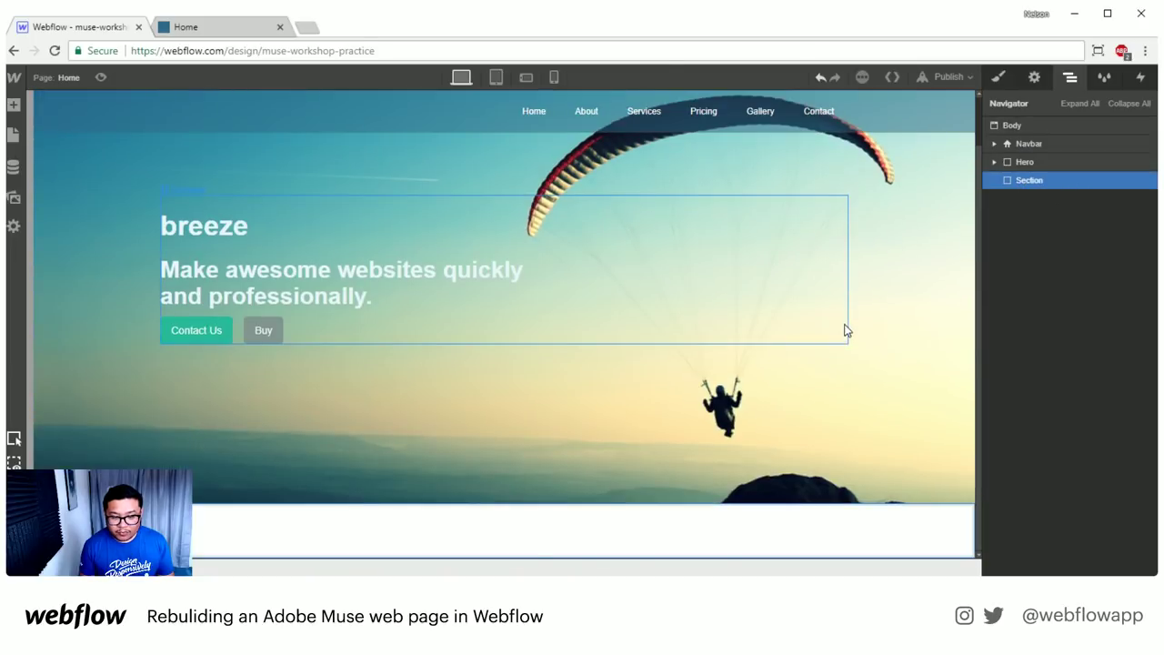
- Create the class "Blue Section" on the new section below the hero
left_click(998, 78)
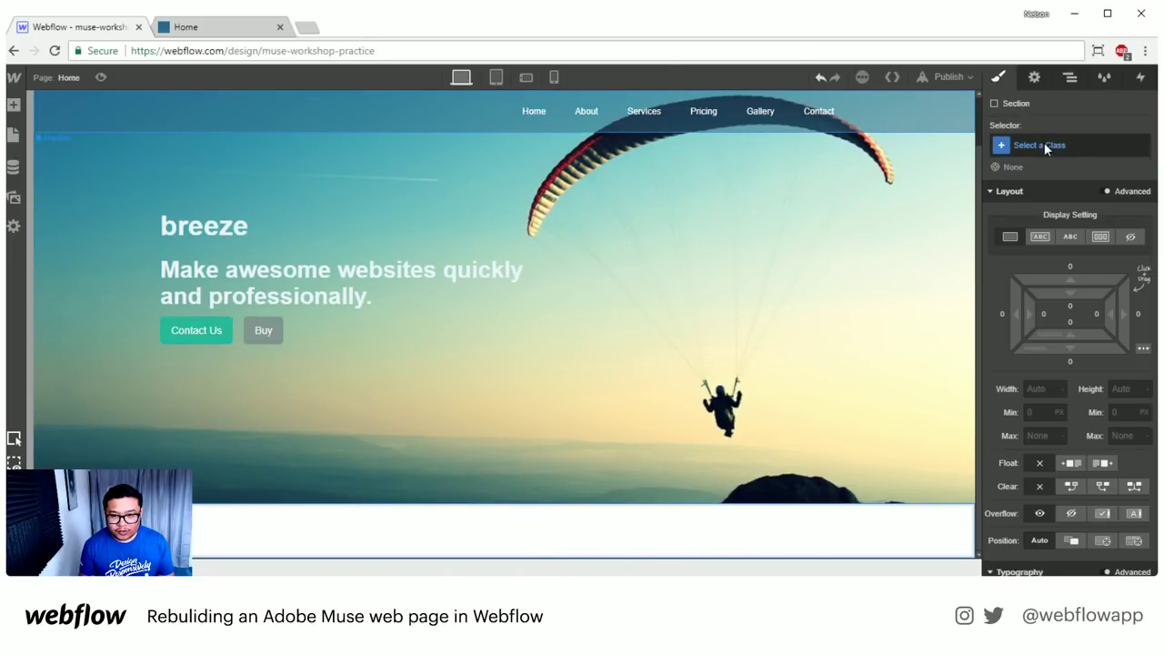
left_click(1045, 142)
type("Blue Secti")
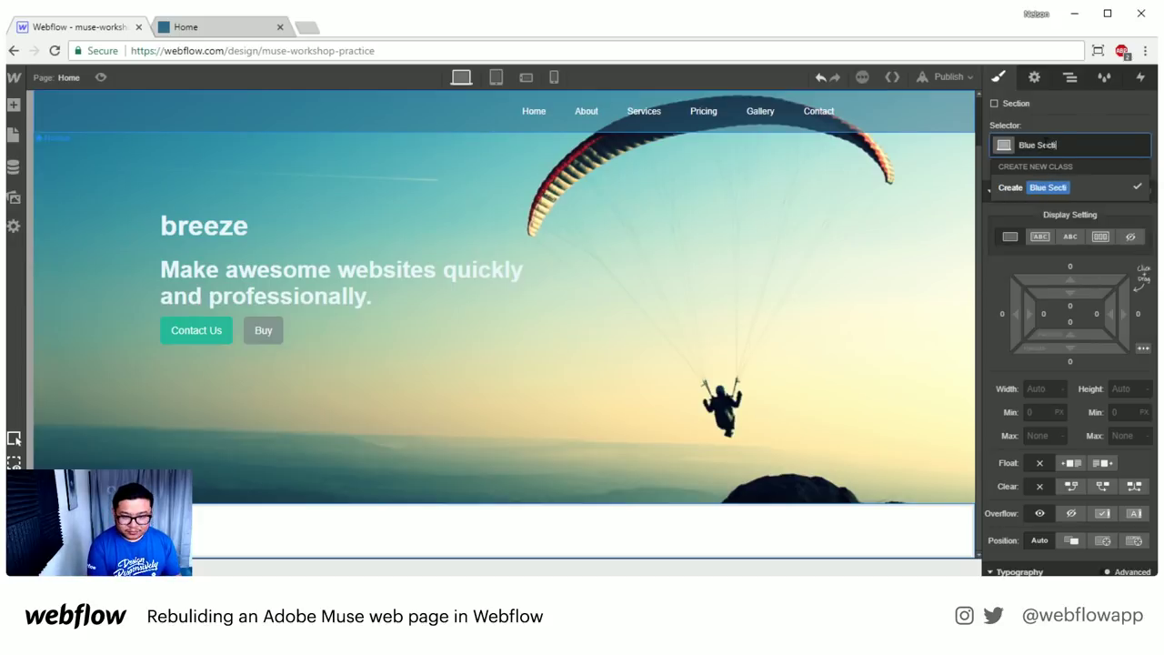
type("on")
key("Return")
- Set the Blue Section's background colour to the Midnight Blue swatch (#1e3047) and its top and bottom padding to 40
scroll(1109, 331, "down", 3)
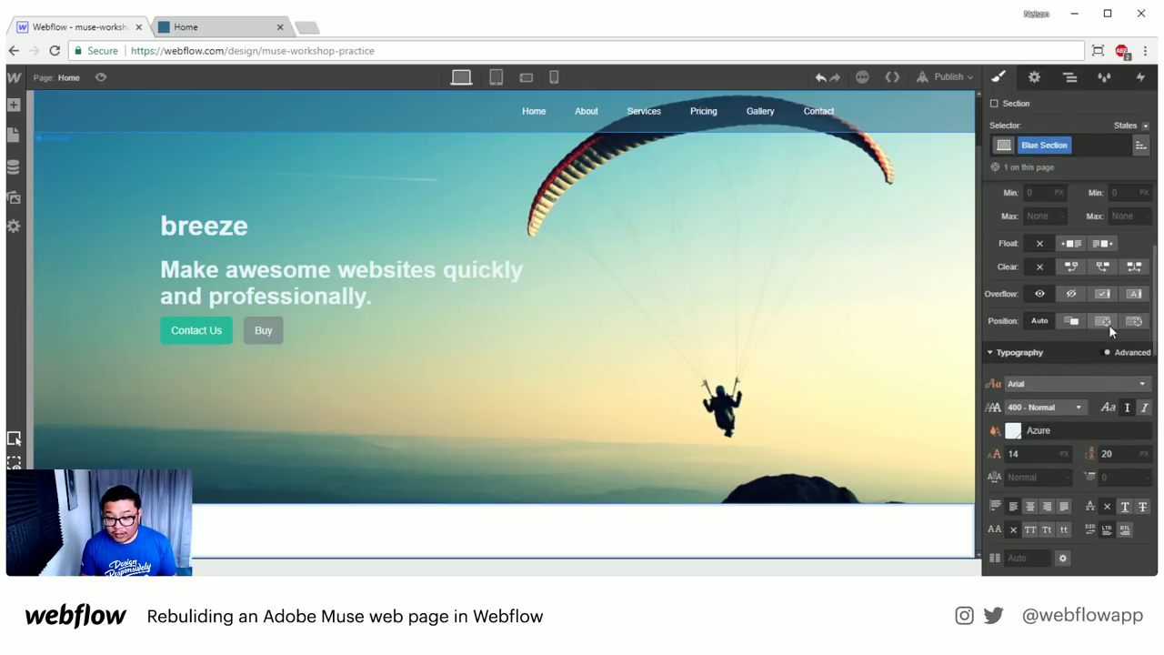
scroll(1079, 490, "down", 5)
left_click(1013, 455)
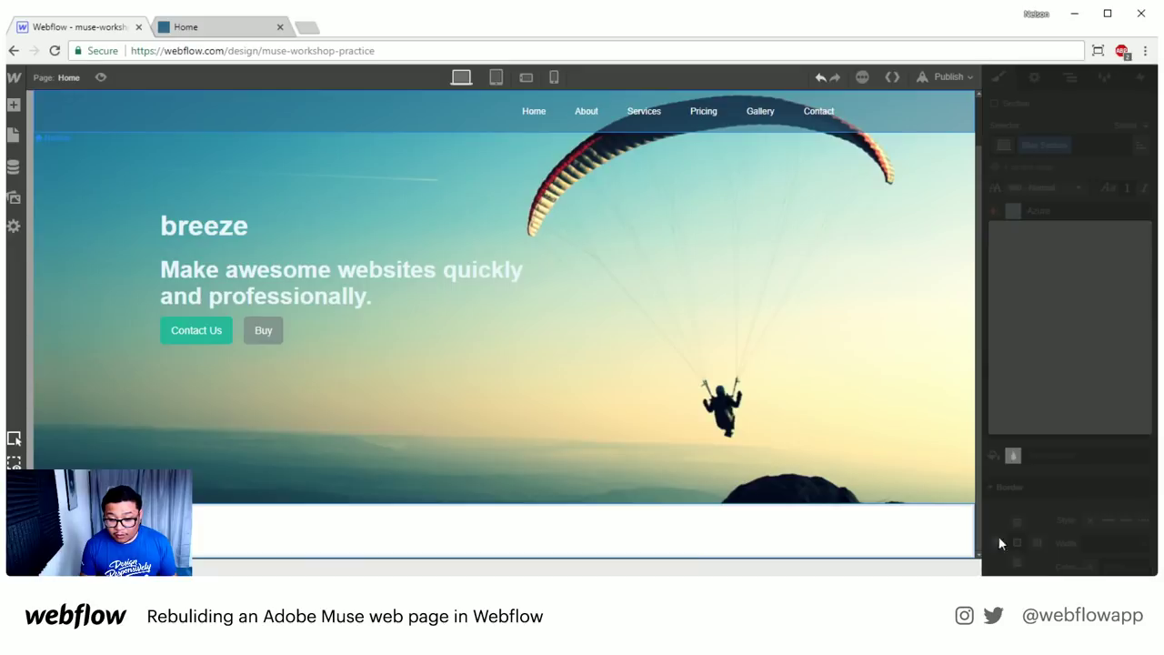
left_click(1119, 402)
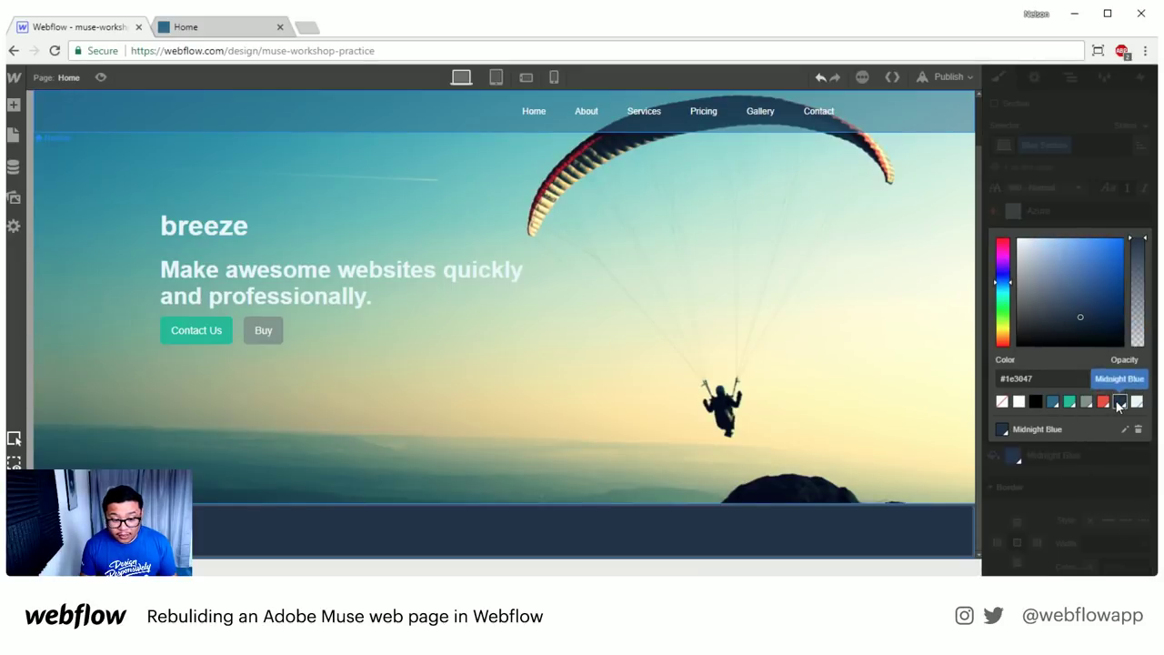
left_click(1096, 216)
scroll(1064, 275, "up", 5)
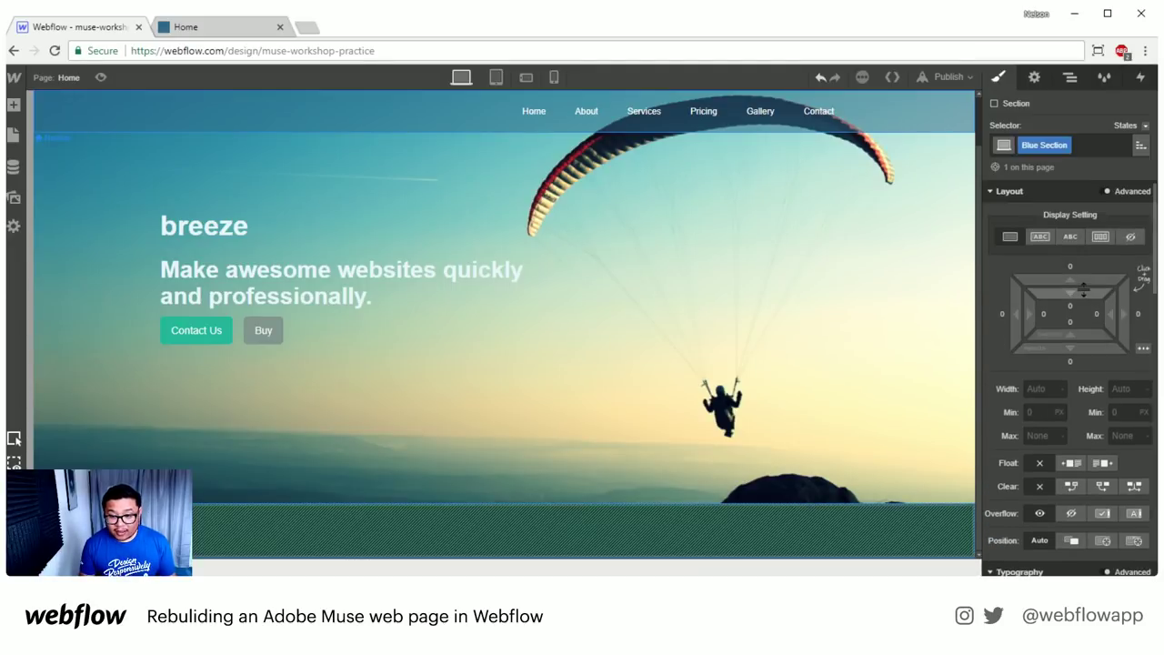
left_click_drag(1082, 293, 1091, 382)
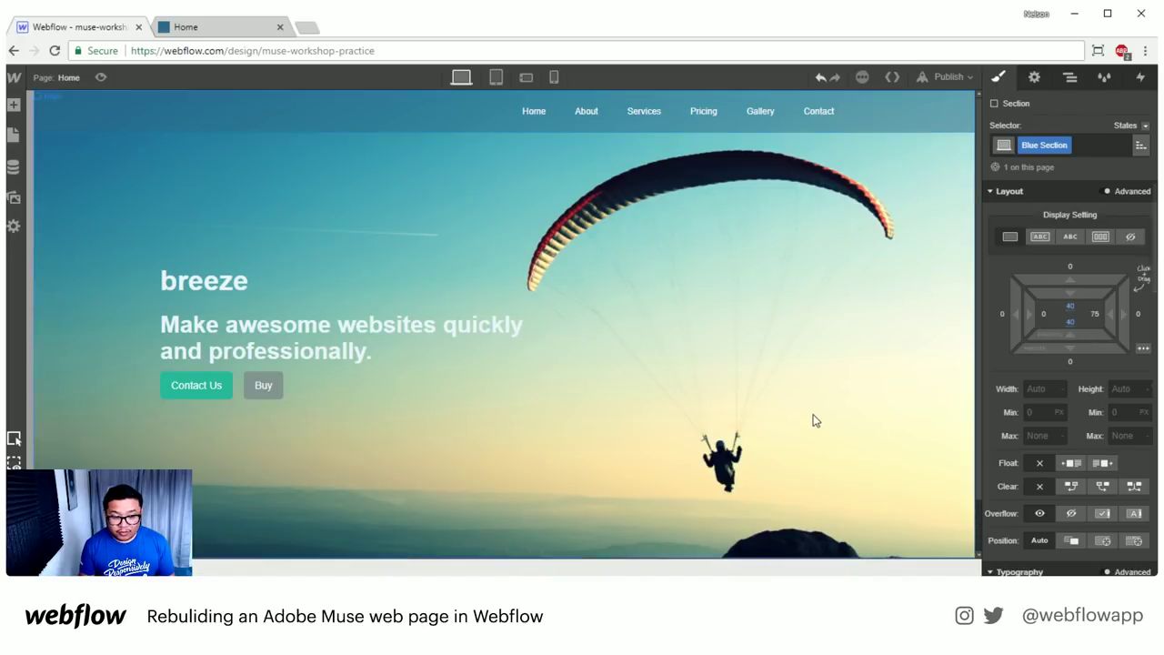
- Add a text block inside the Blue Section and centre-align the section's text
scroll(813, 415, "down", 1)
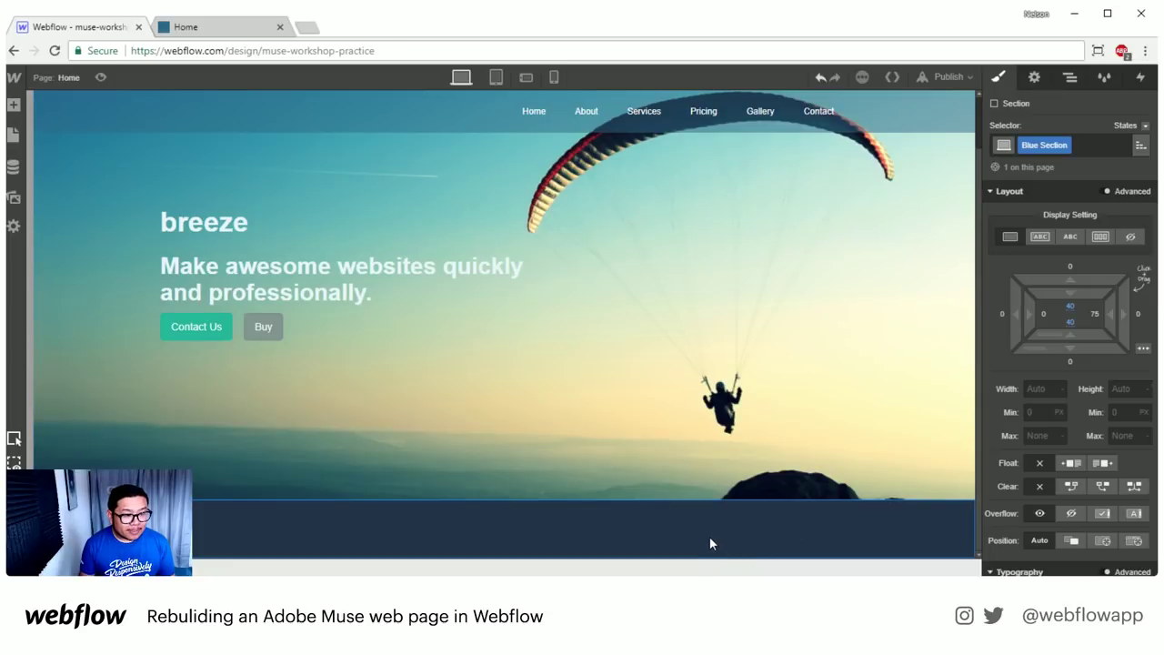
key("a")
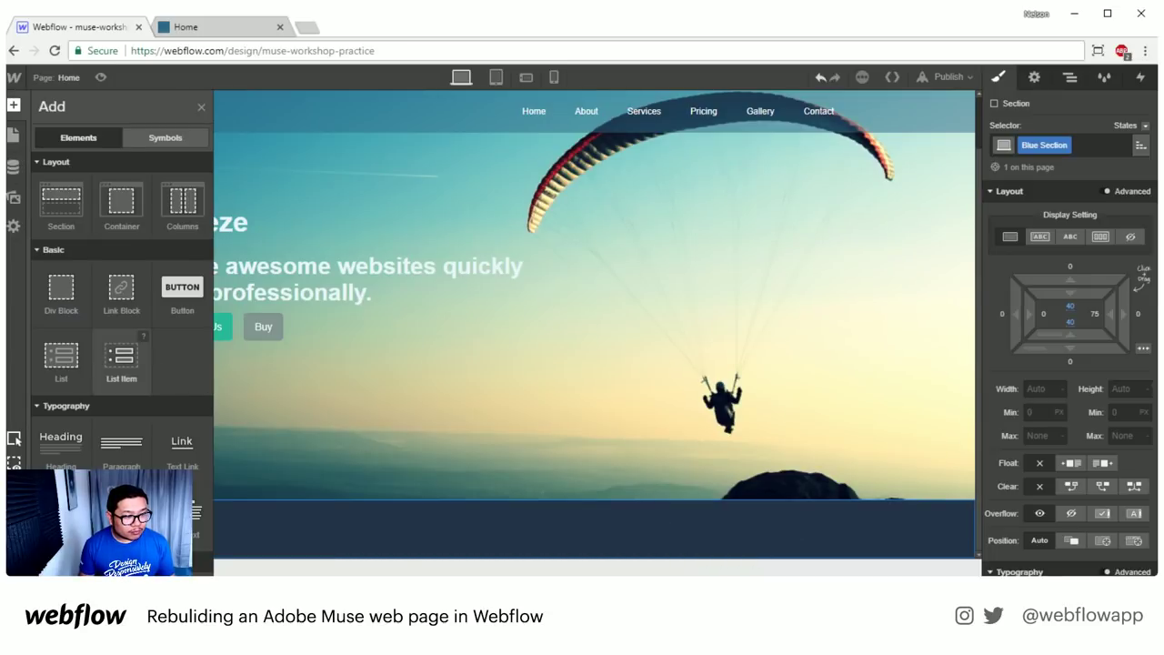
left_click_drag(61, 514, 820, 526)
left_click(822, 515)
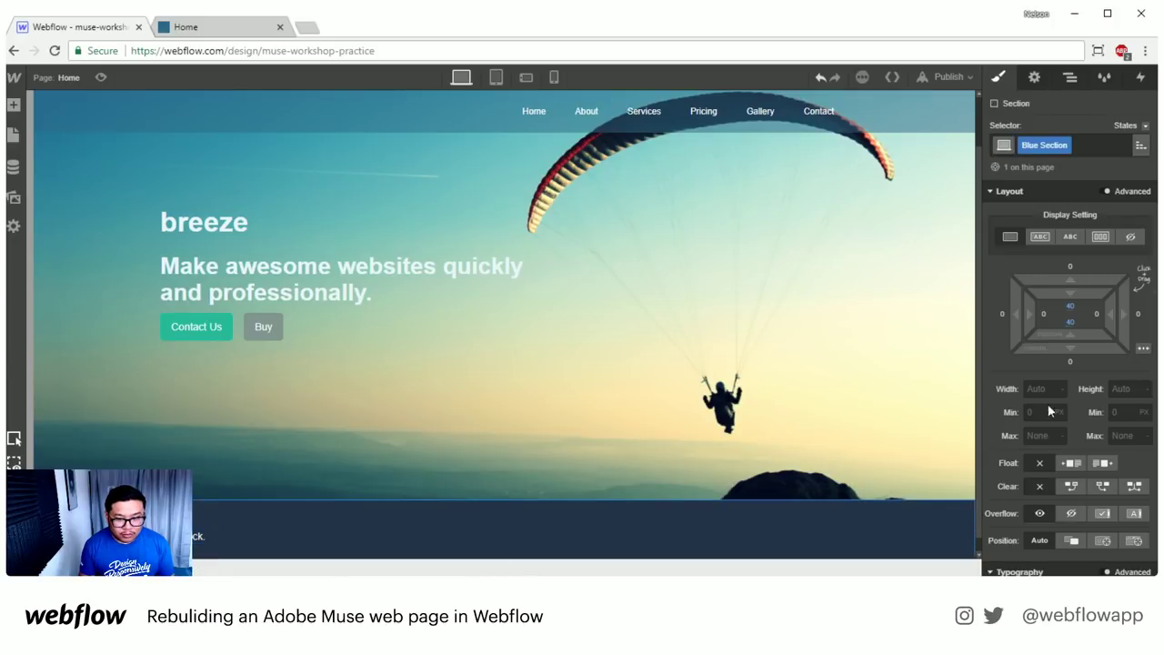
scroll(1074, 396, "down", 3)
scroll(1074, 396, "down", 2)
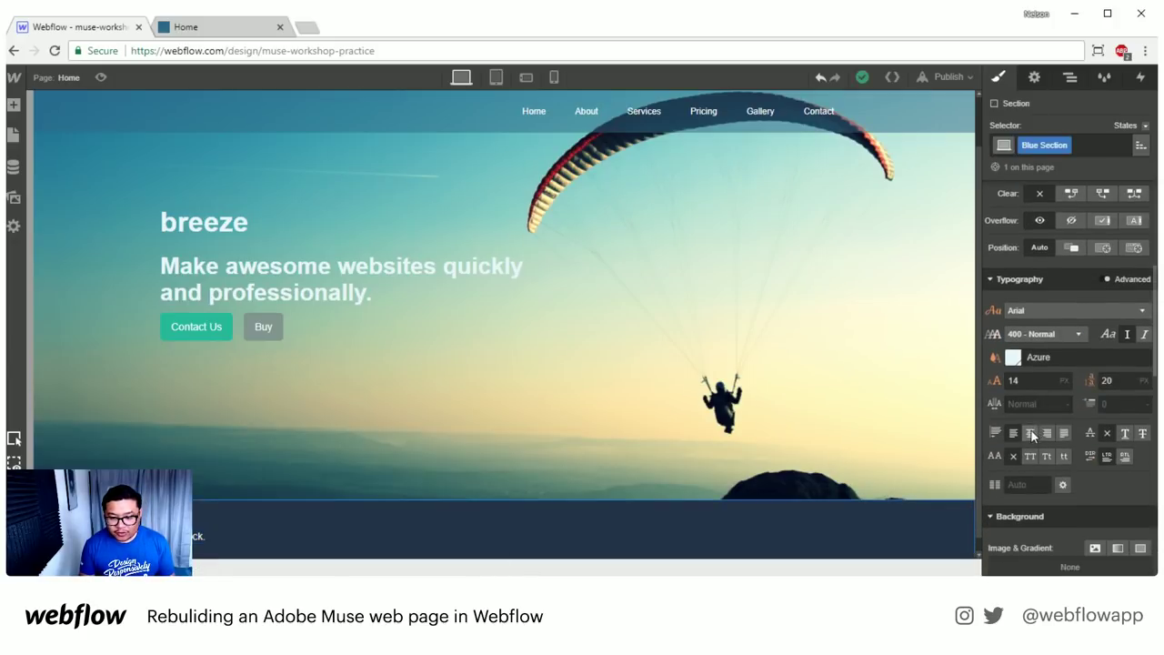
left_click(1029, 432)
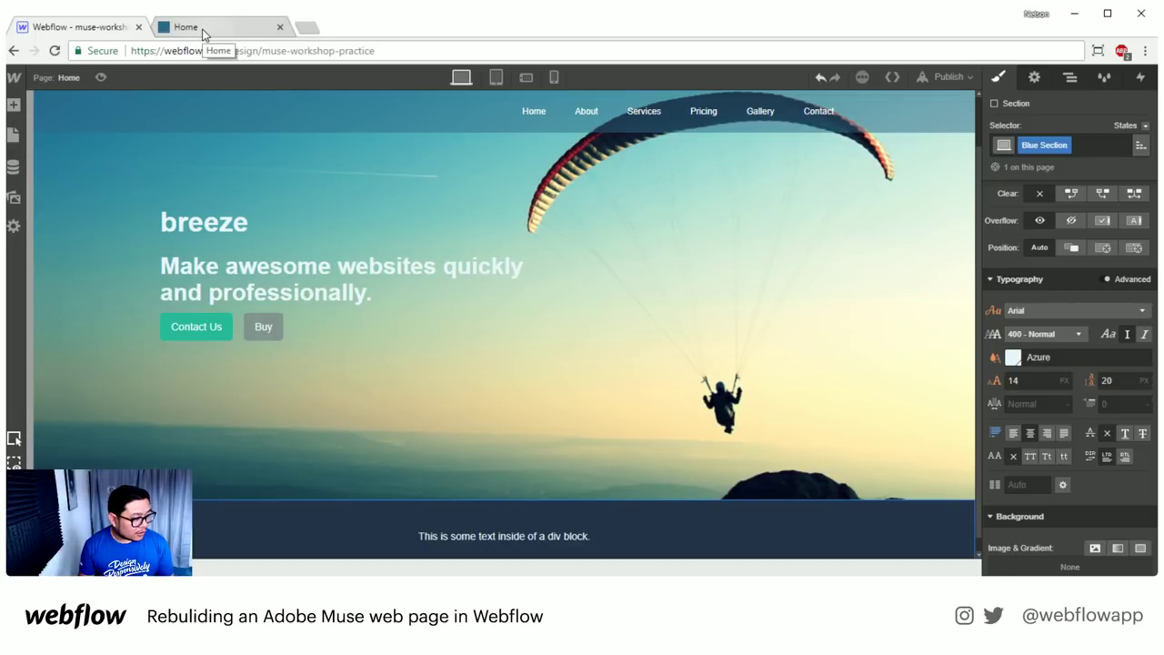
- Replace the text block's placeholder content with "Build amazing websites. Fast."
left_click(467, 533)
double_click(468, 533)
type("Build amazing websites")
key("Escape")
double_click(469, 536)
key("End")
type(". Fast")
key("Escape")
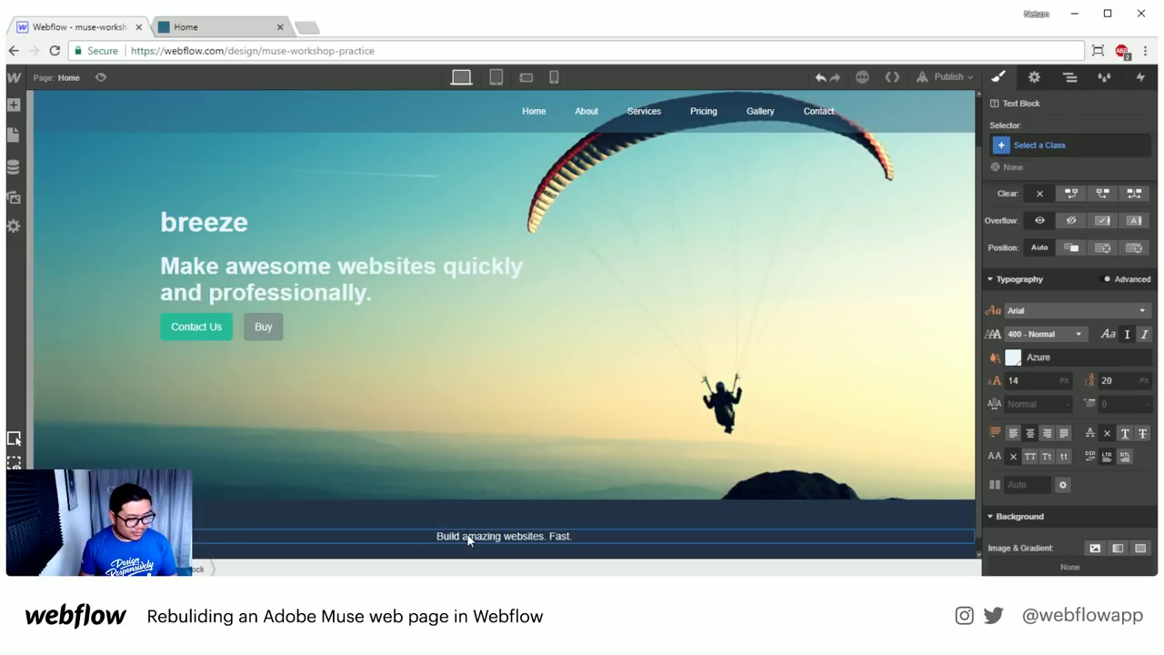
- Add a button below the text block in the Blue Section without giving it a link, and select the section
left_click(839, 511)
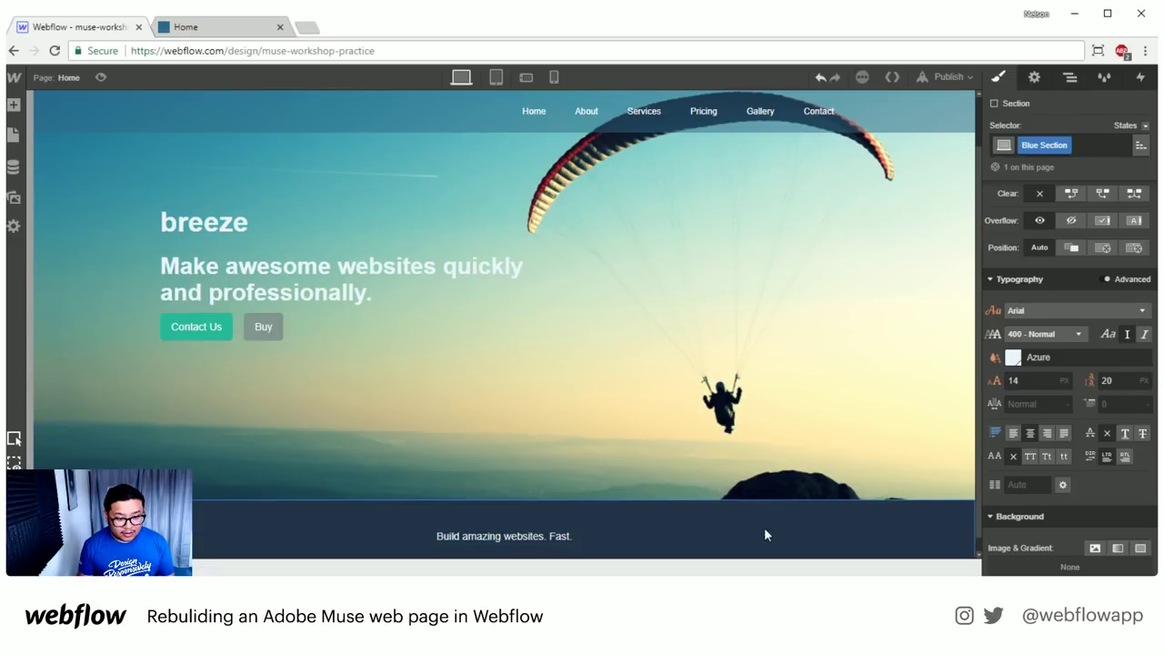
left_click(569, 536)
key("a")
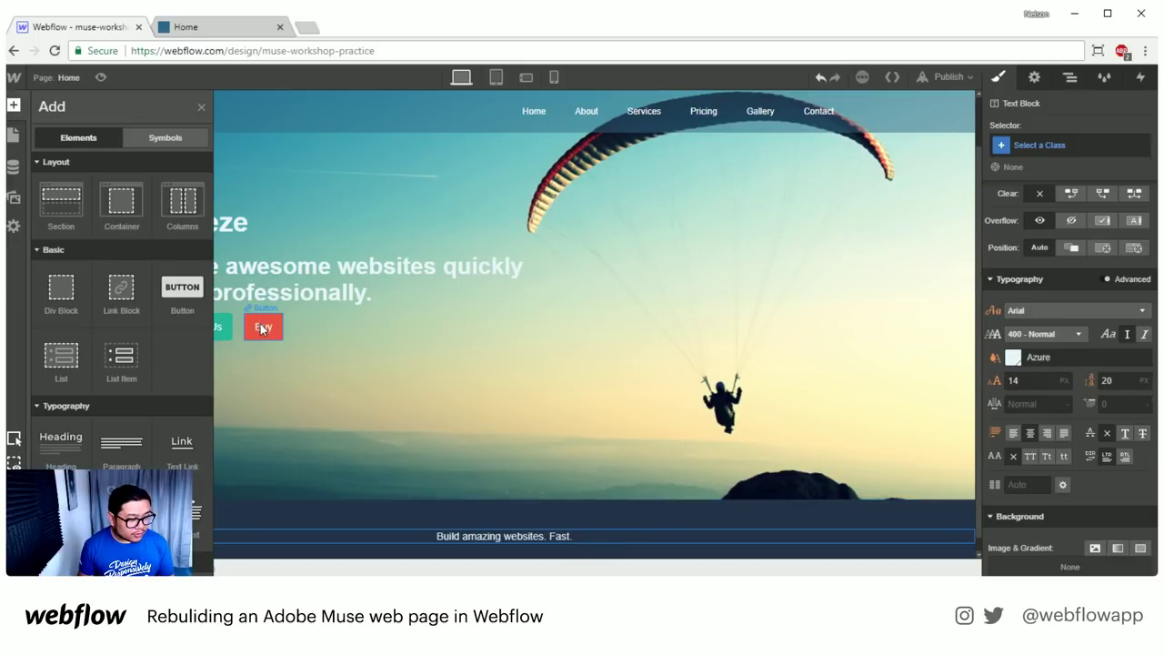
key("a")
key("a")
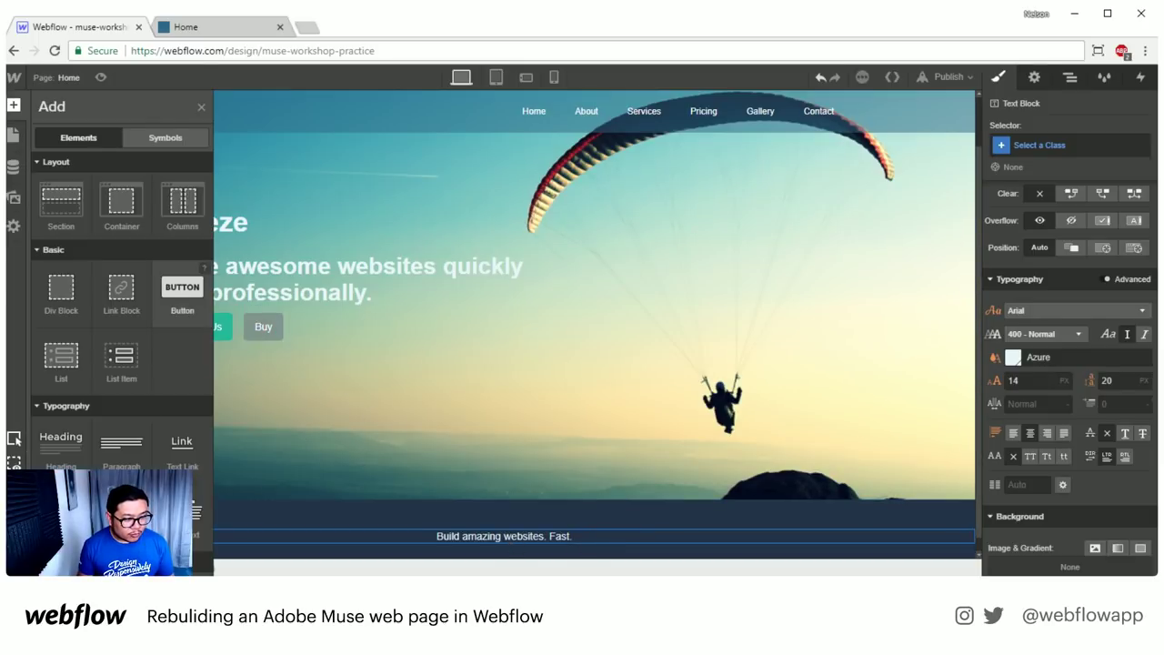
left_click_drag(182, 289, 516, 496)
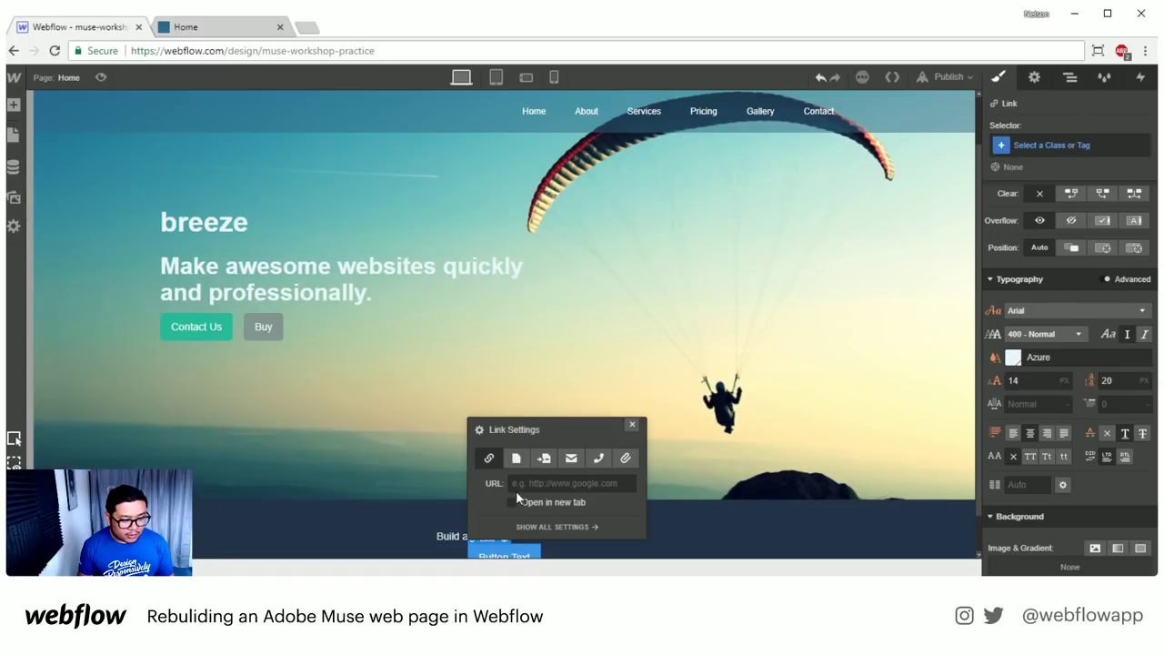
left_click(633, 425)
scroll(564, 523, "down", 1)
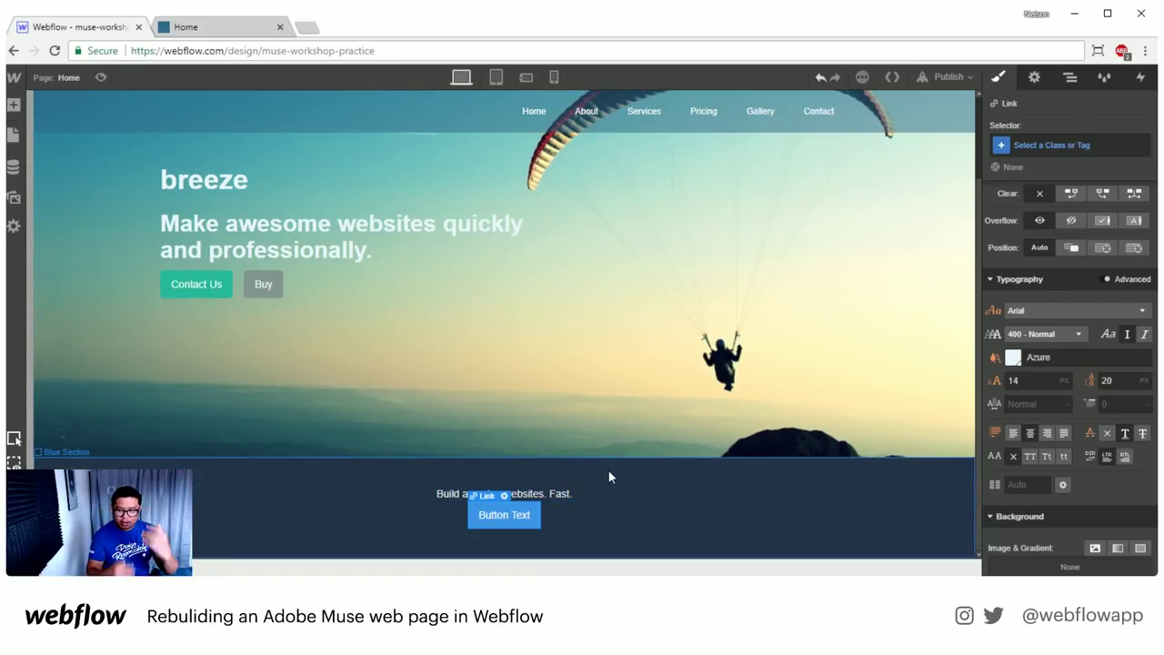
left_click(526, 464)
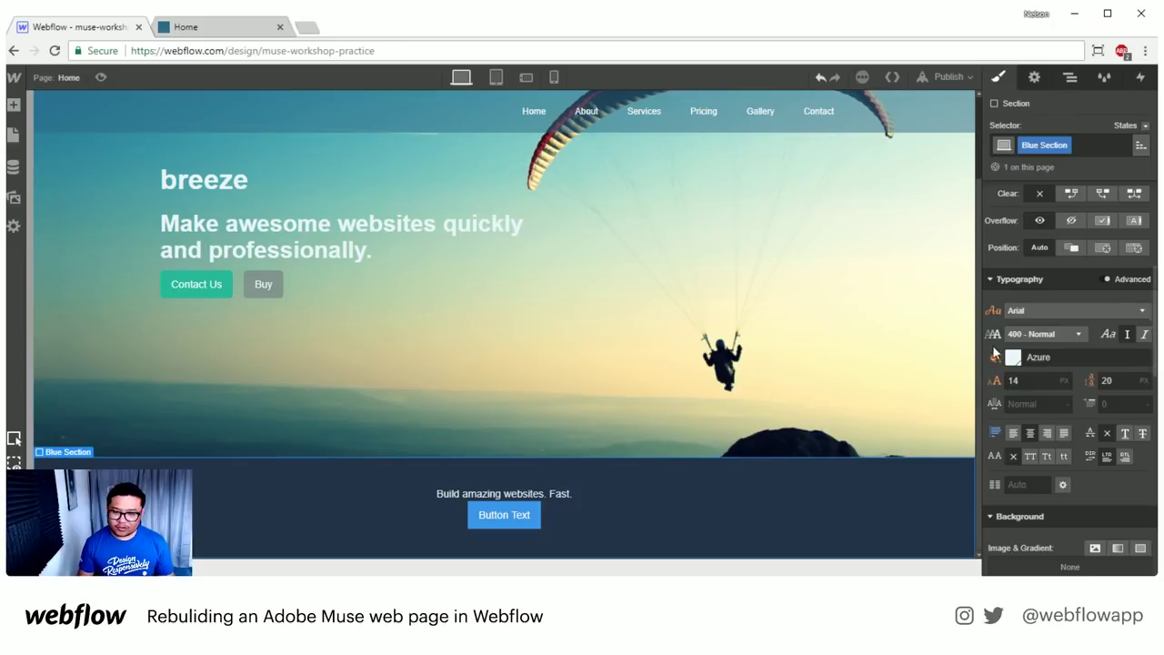
- Set the Blue Section to a horizontal flex layout with its children justified to the centre and aligned to the centre
scroll(1014, 320, "up", 3)
scroll(1014, 320, "up", 2)
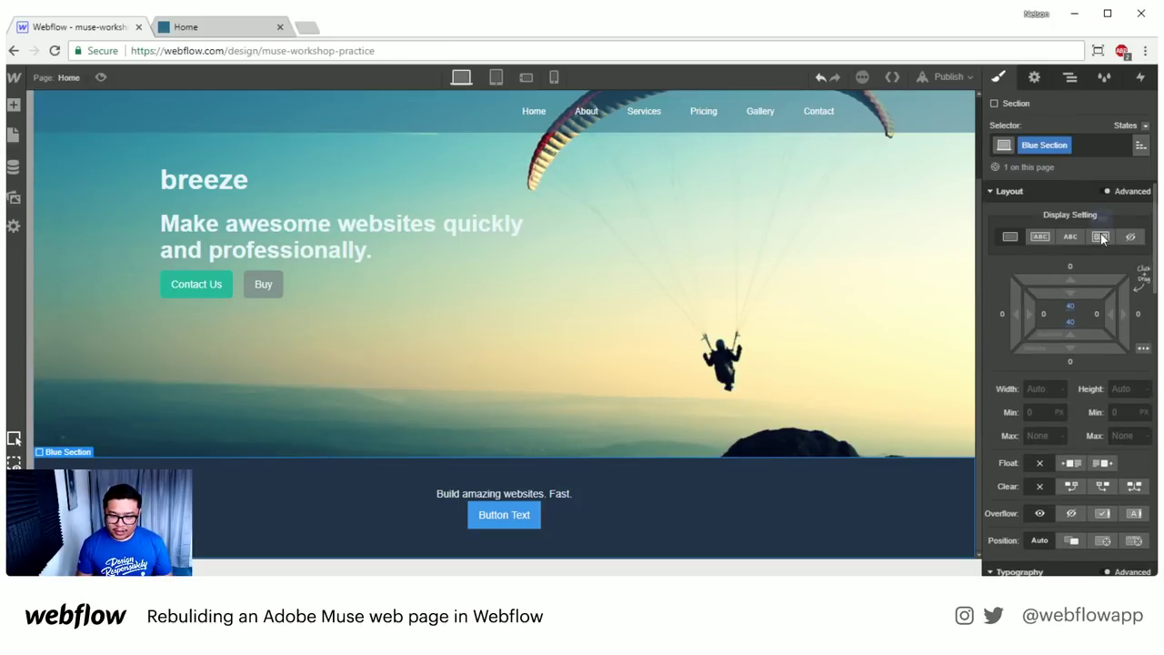
left_click(1101, 237)
left_click(1040, 301)
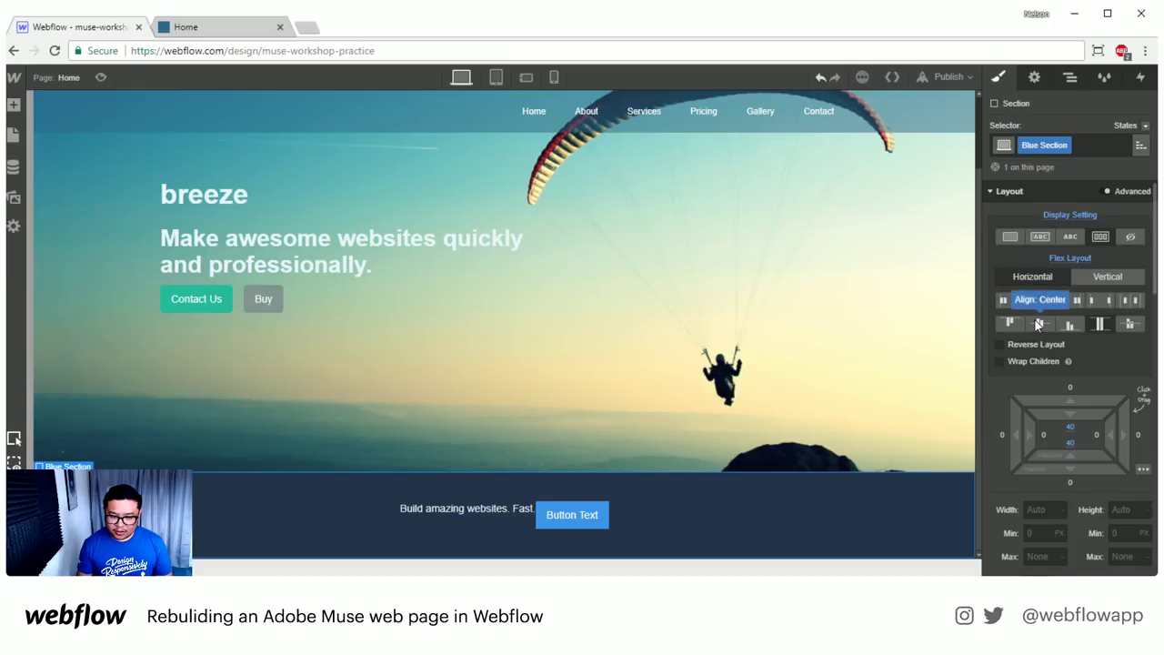
left_click(1042, 324)
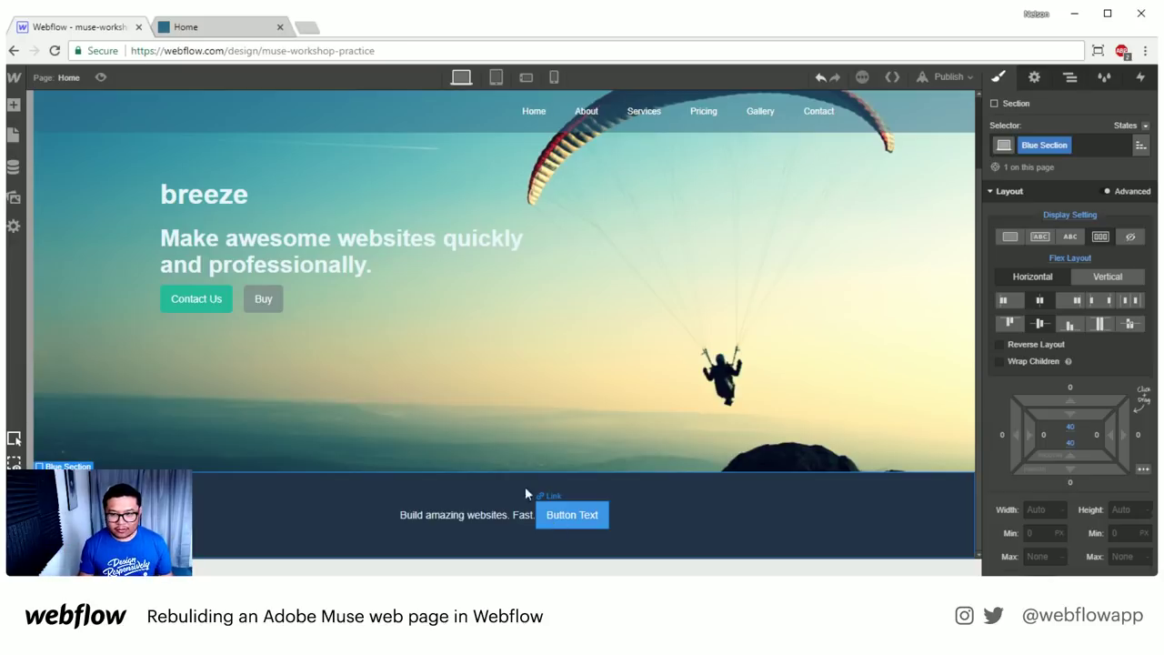
- Add a right margin to the "Build amazing websites. Fast." text block and set its font weight to 700 - Bold
left_click(530, 524)
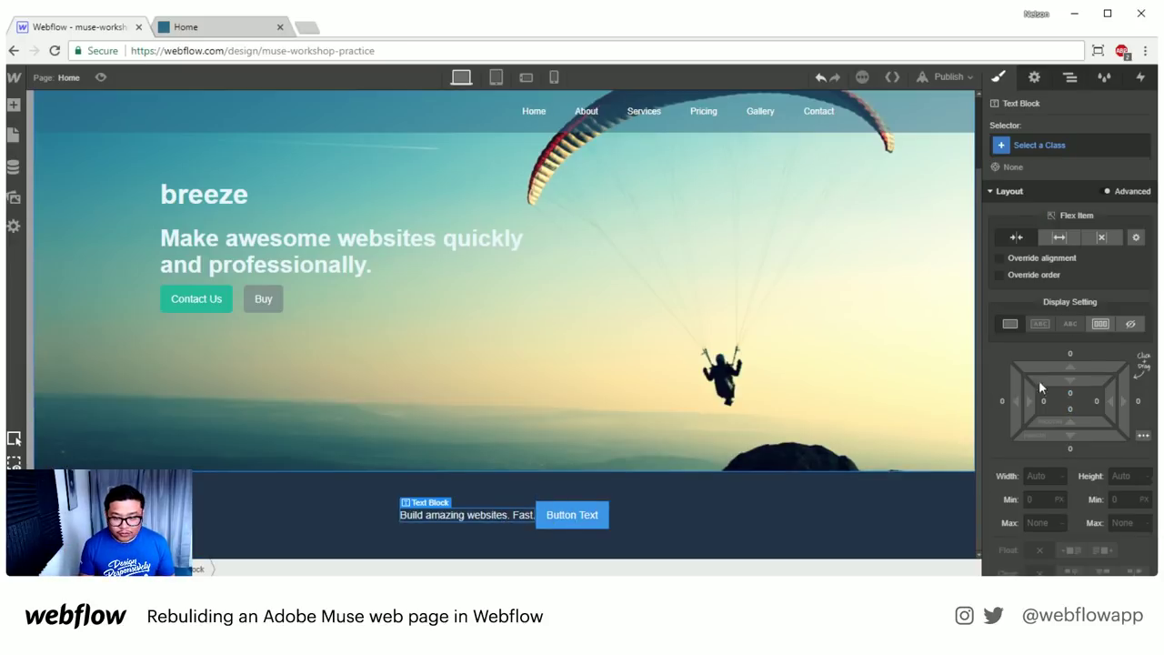
left_click_drag(1137, 401, 1157, 400)
scroll(1065, 430, "down", 5)
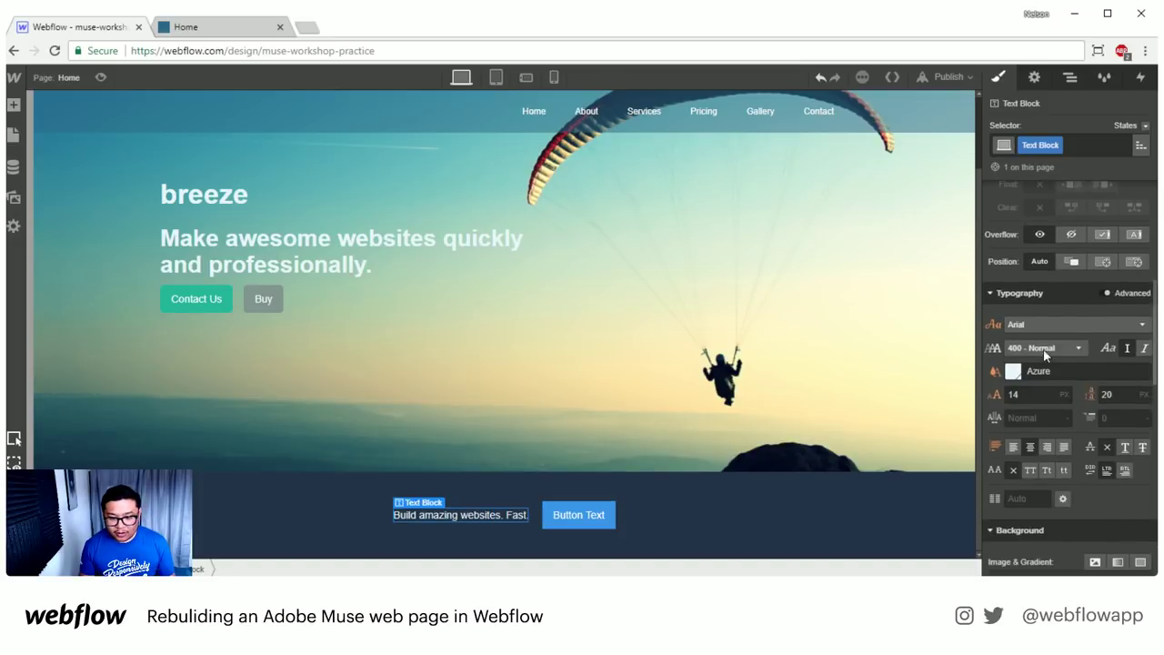
left_click(1046, 349)
left_click(1028, 446)
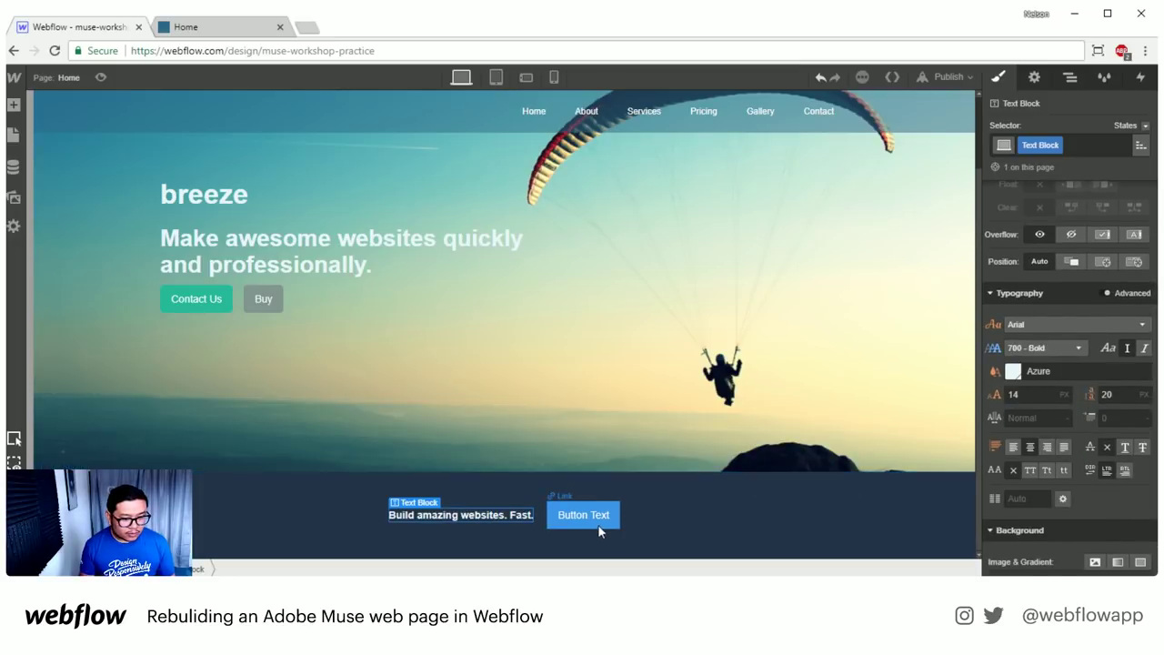
- Create a new class named "red button" for the button in the Blue Section
left_click(1046, 147)
type("red button")
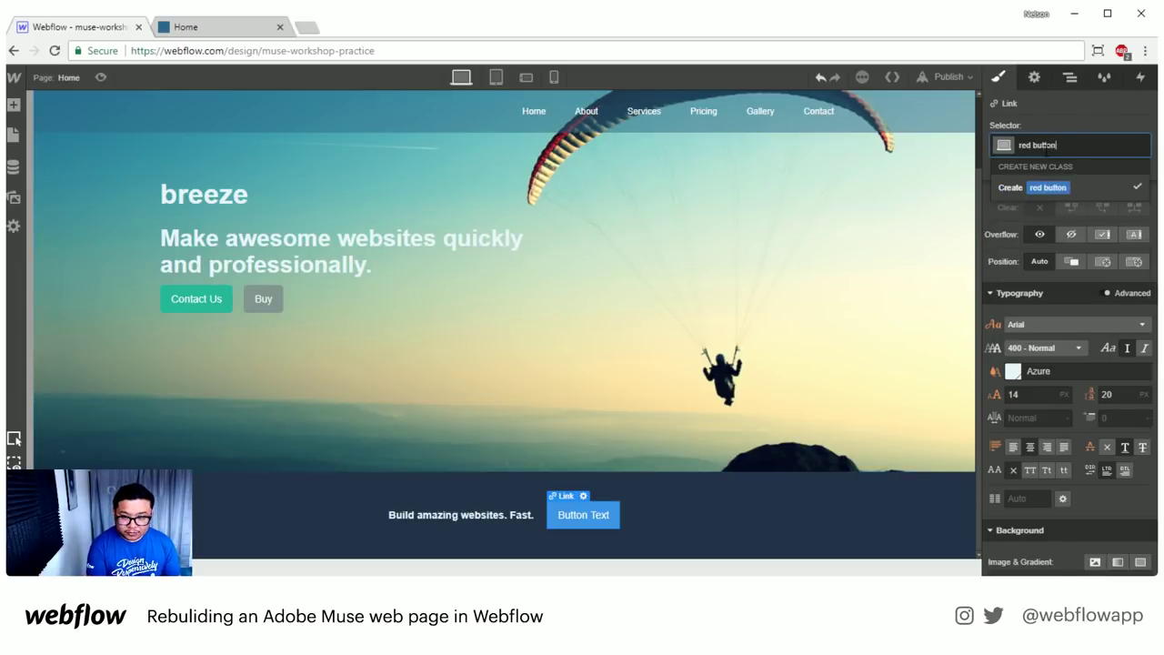
key("Return")
- Set the red button's background colour to the Tomato swatch and its corner radius to 5 px
scroll(1065, 414, "down", 1)
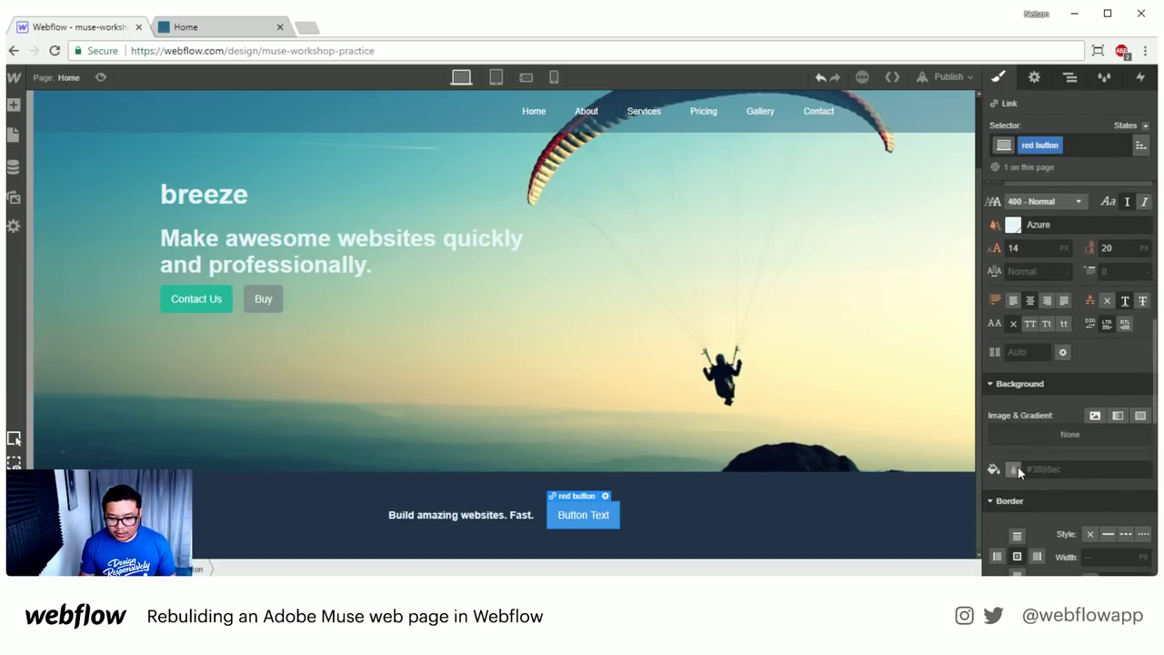
left_click(1018, 469)
left_click(1104, 415)
left_click(1087, 498)
scroll(1096, 455, "down", 3)
left_click(1096, 258)
type("5")
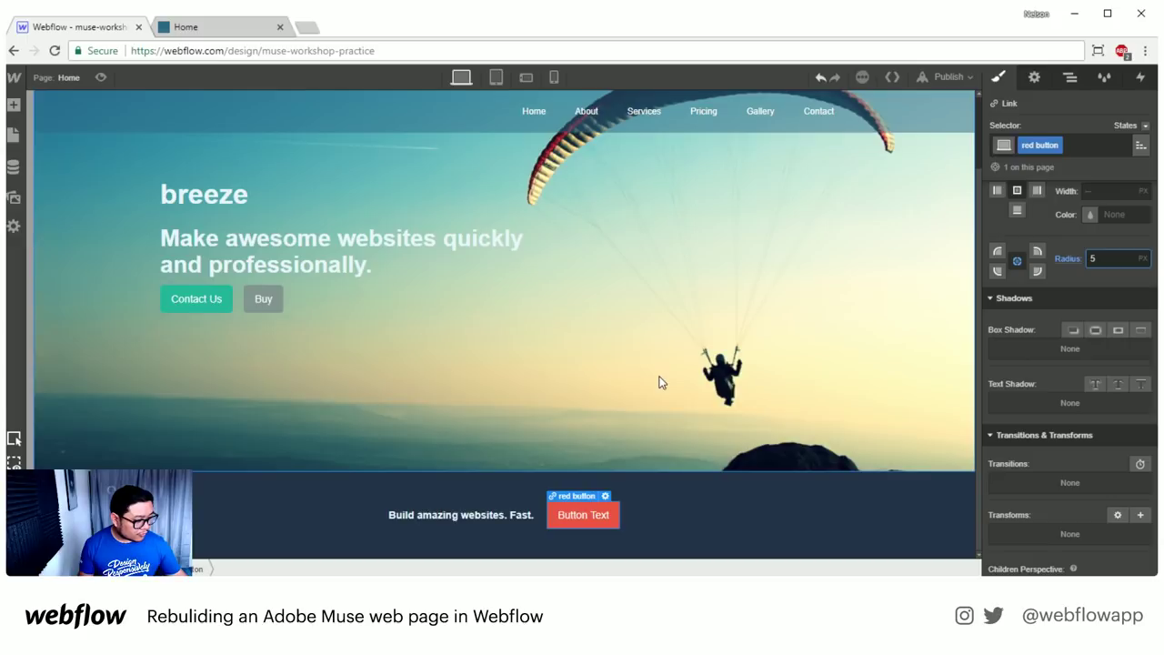
- Set the red button's hover-state background colour to the Medium Aquamarine swatch and select the Blue Section
left_click(1146, 126)
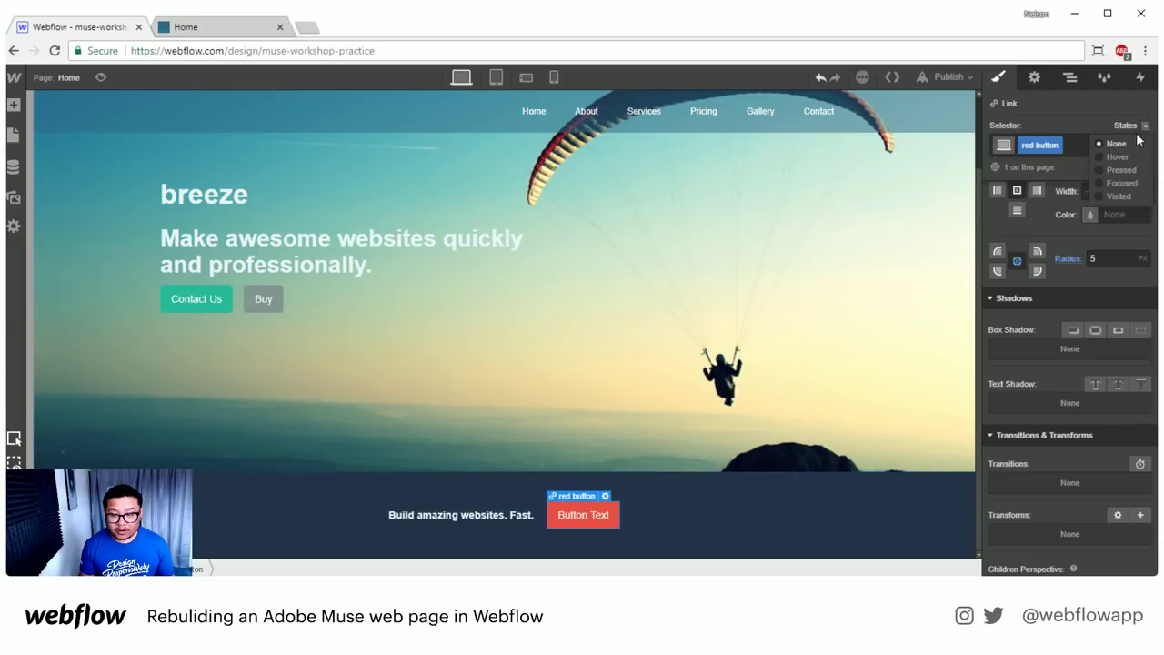
left_click(1125, 160)
scroll(1066, 368, "up", 5)
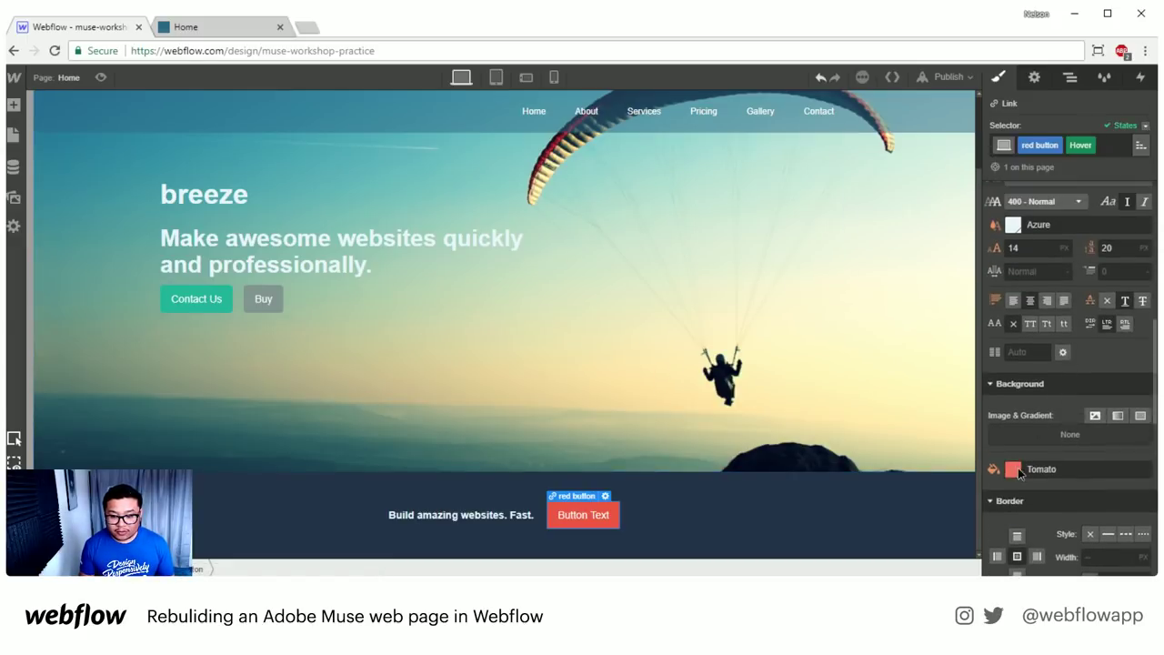
left_click(1037, 461)
left_click(1070, 415)
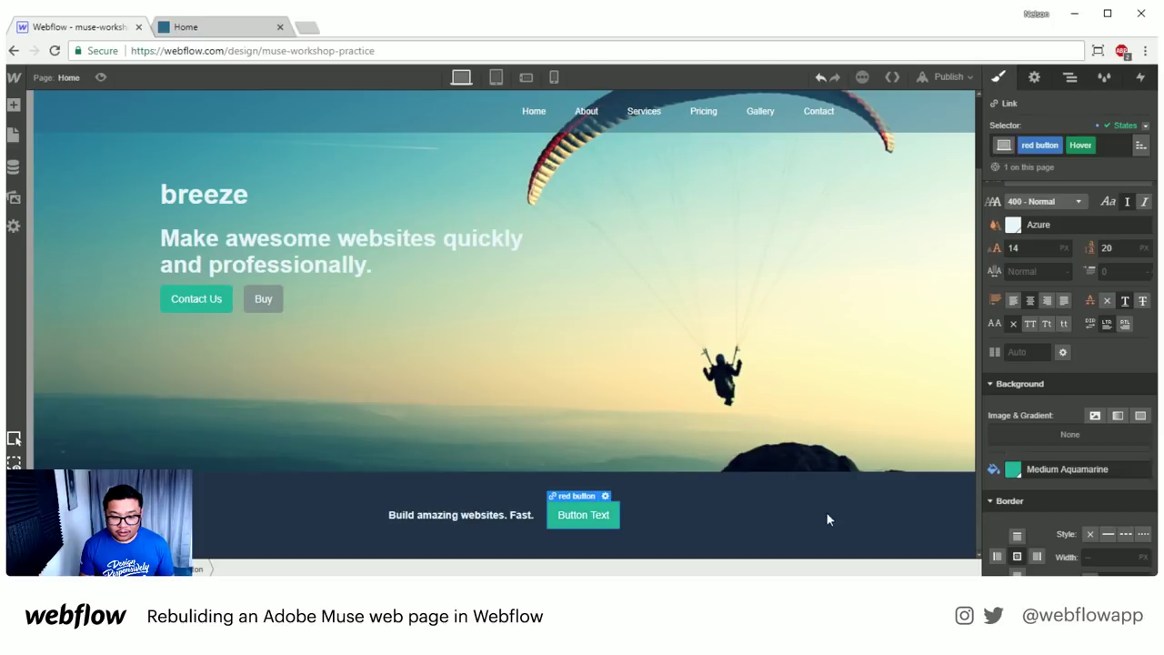
left_click(769, 519)
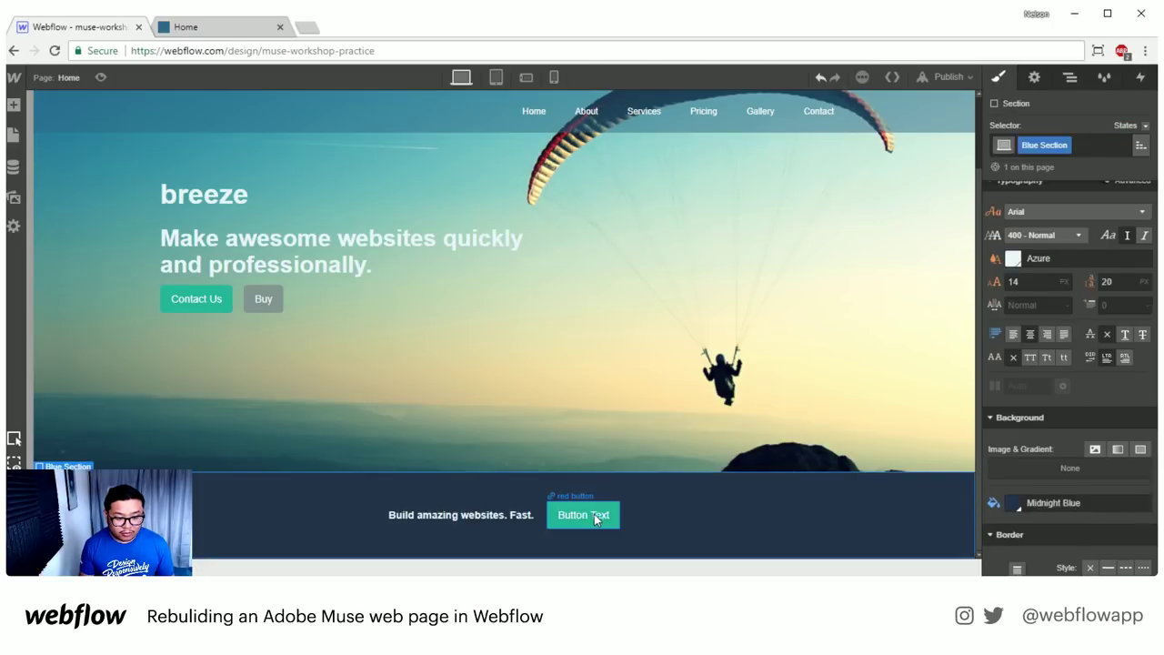
- Preview the page to check the Blue Section and its button's hover effect, and return to the design view
left_click(101, 78)
left_click(101, 77)
left_click(102, 78)
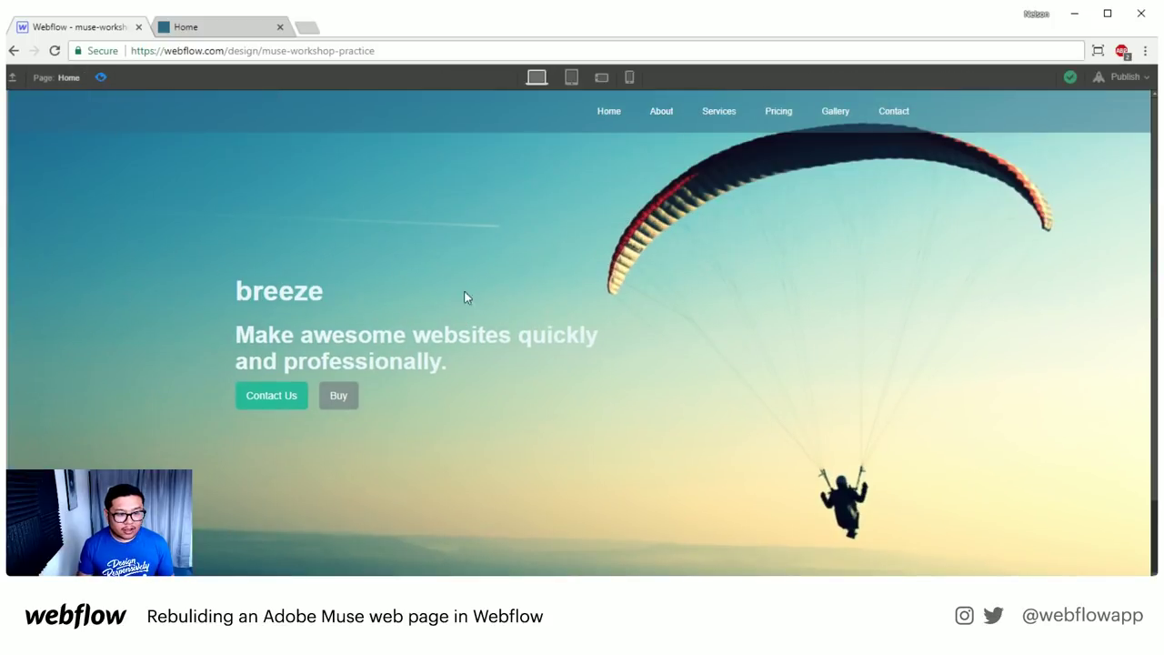
scroll(641, 394, "down", 1)
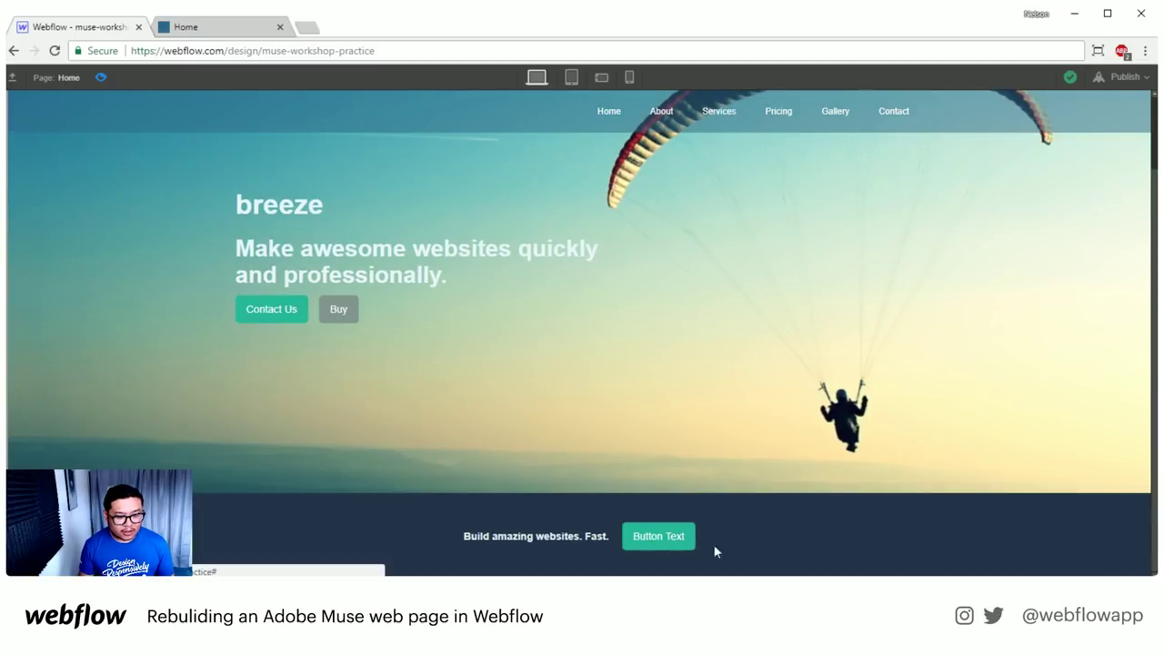
left_click(98, 76)
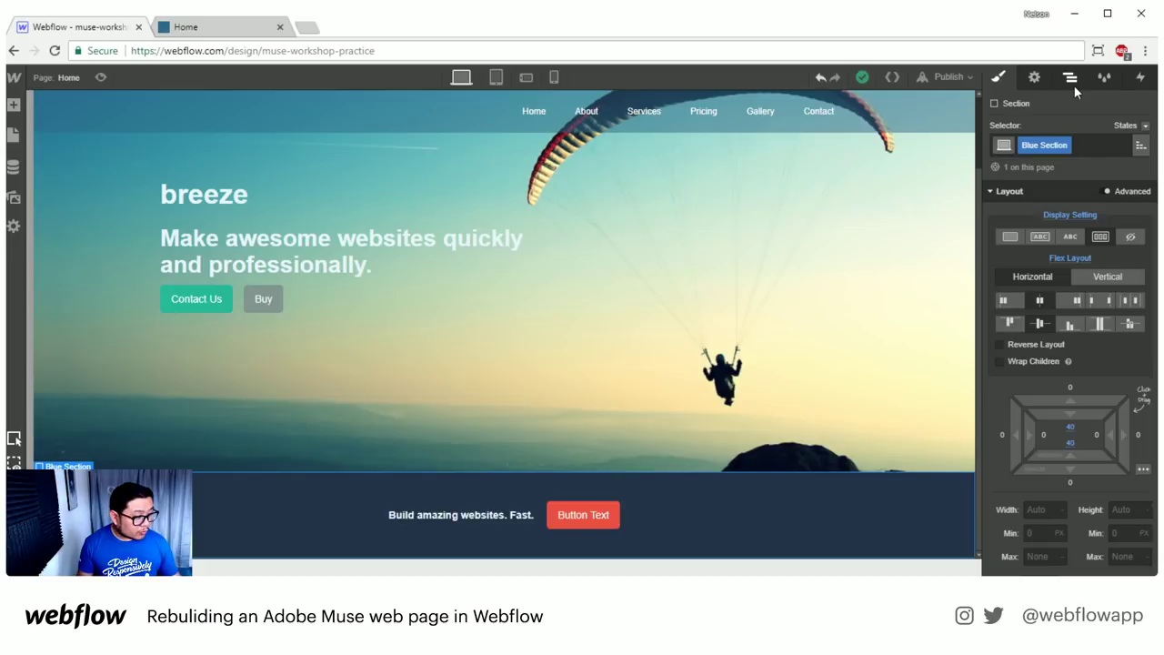
- Examine the What?, Who? and How? section below the blue band on the original Breeze page, and return to the Webflow project
left_click(223, 26)
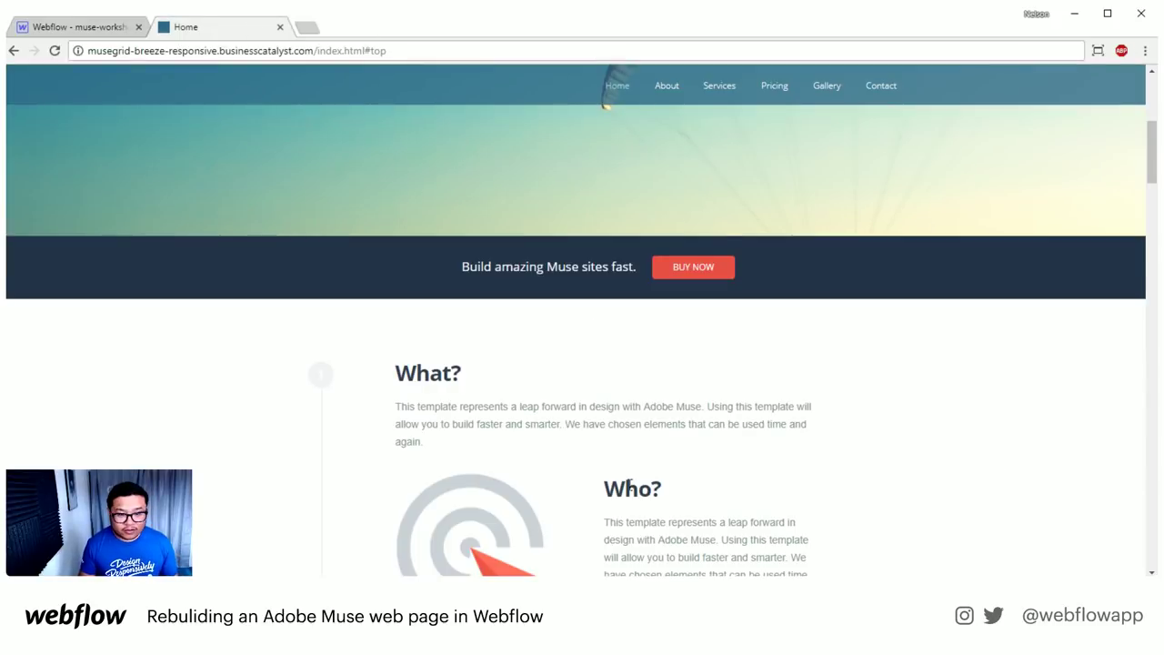
scroll(628, 485, "down", 4)
scroll(610, 479, "up", 2)
scroll(610, 475, "down", 2)
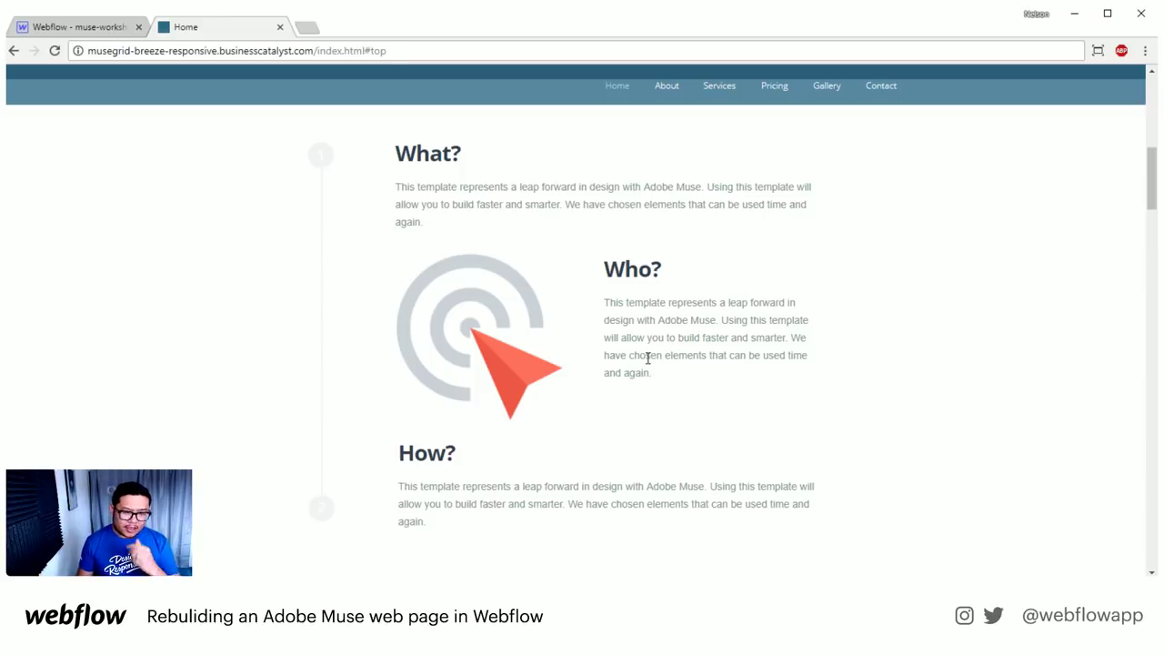
left_click(78, 29)
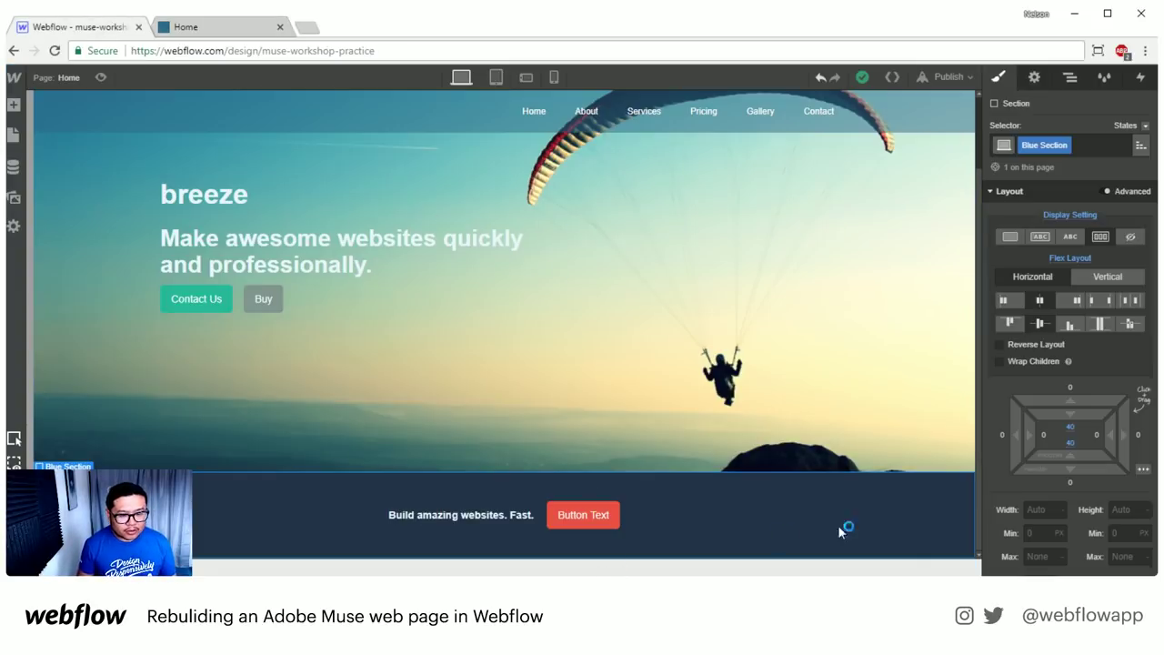
- Add a new section to the page and place it directly below the Blue Section
left_click(1070, 77)
left_click(995, 180)
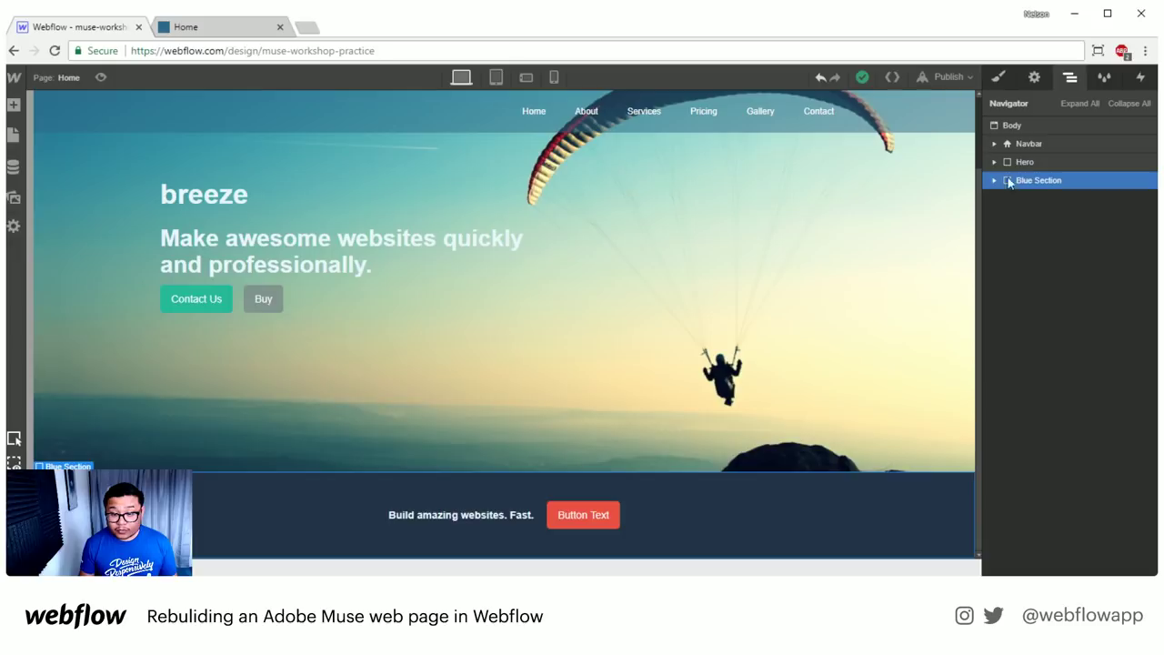
key("a")
left_click_drag(61, 200, 1065, 185)
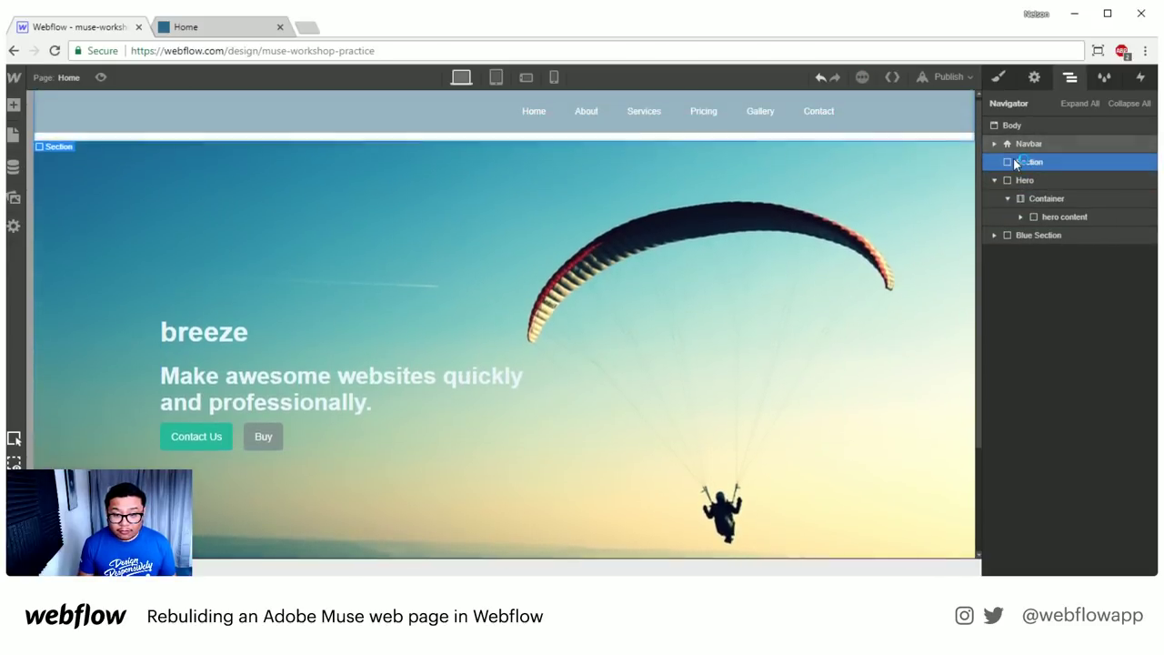
left_click_drag(1029, 161, 1021, 204)
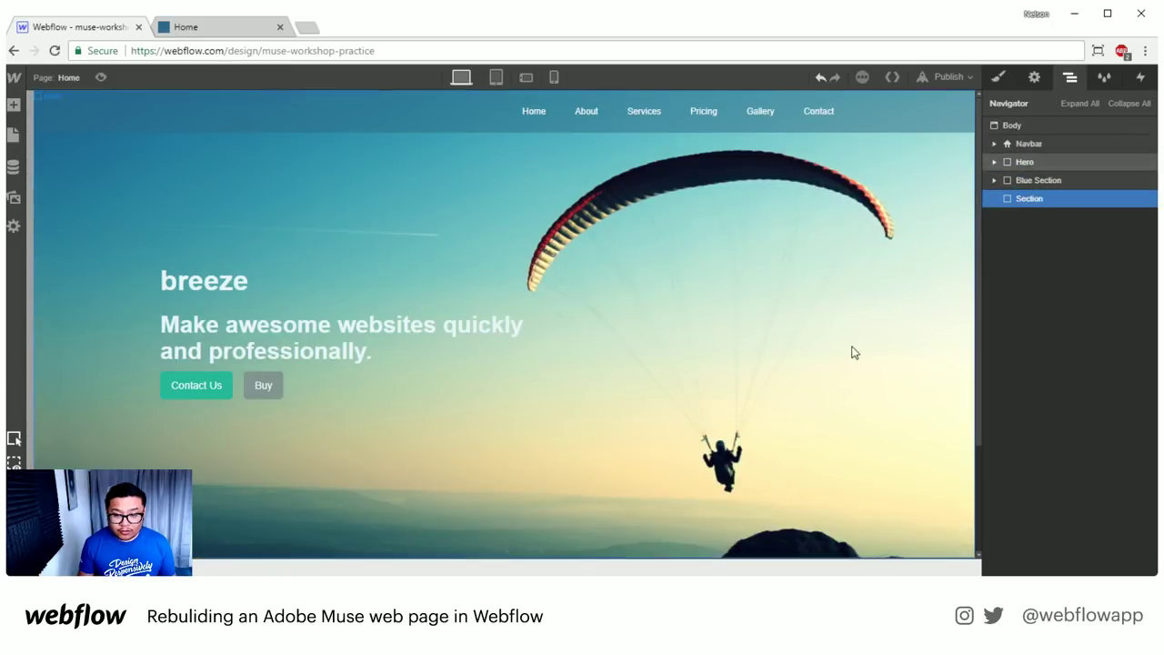
scroll(830, 437, "down", 2)
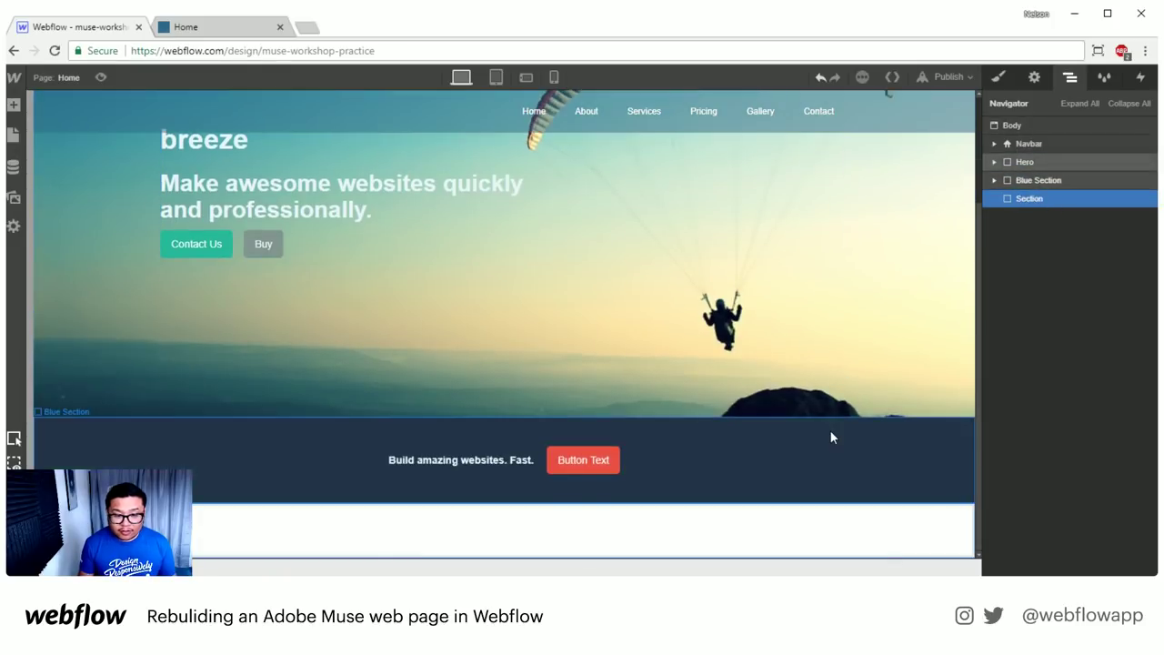
- Give the new section the class "Section" and set its top and bottom padding to 40
left_click(186, 27)
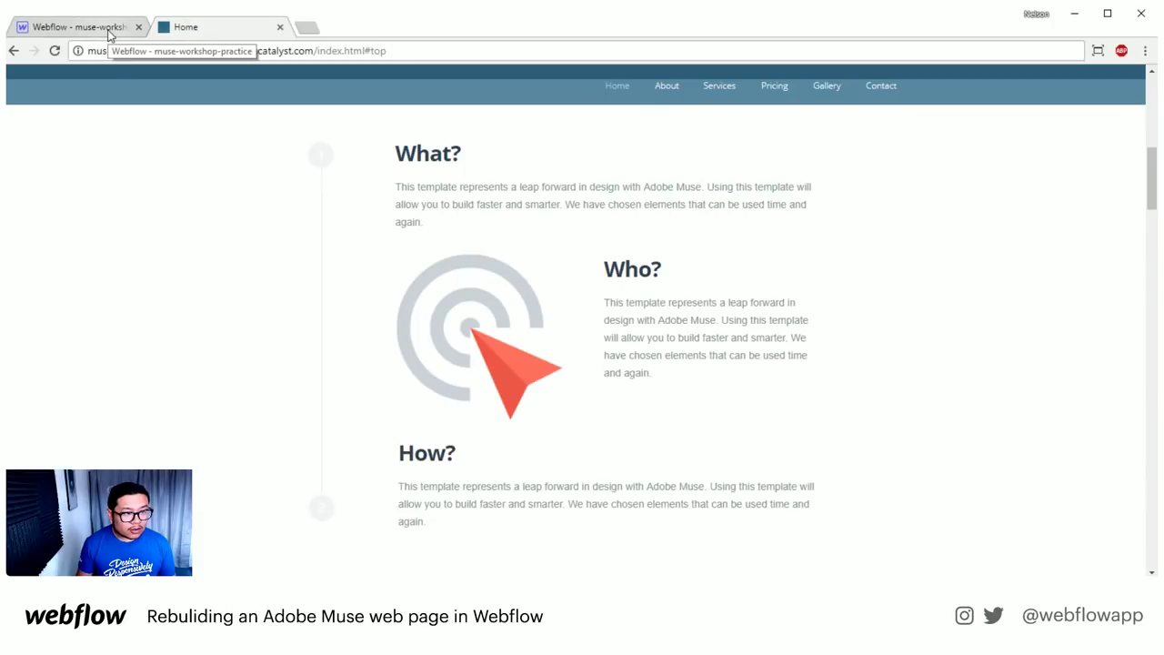
left_click(75, 27)
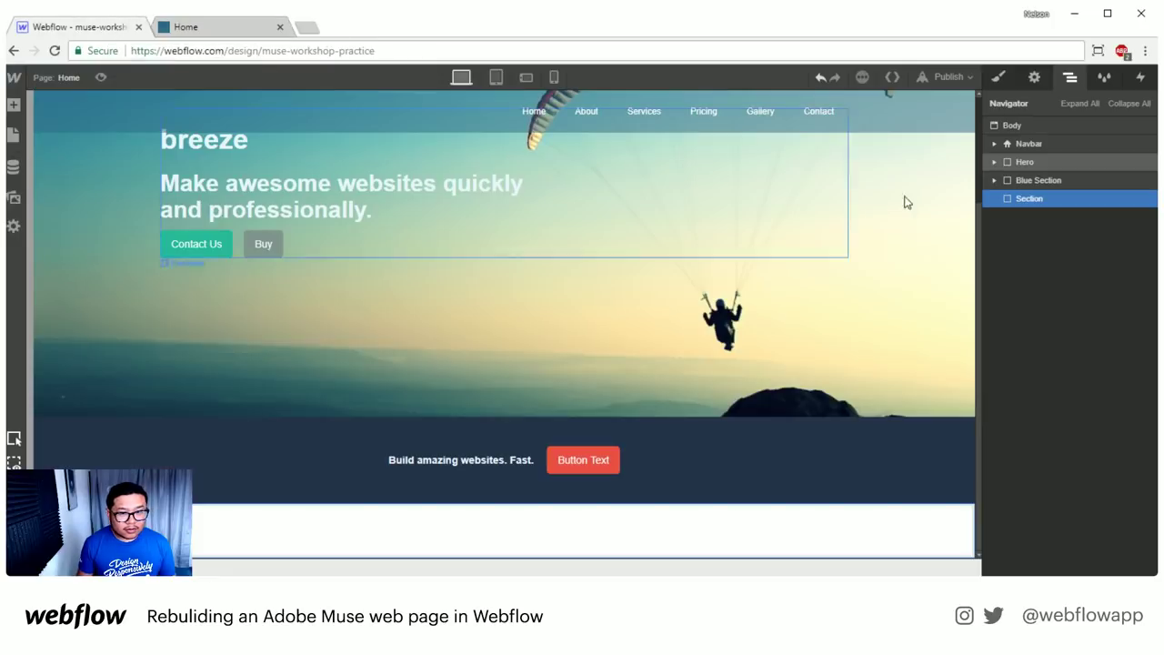
key("s")
left_click(1045, 144)
type("Section")
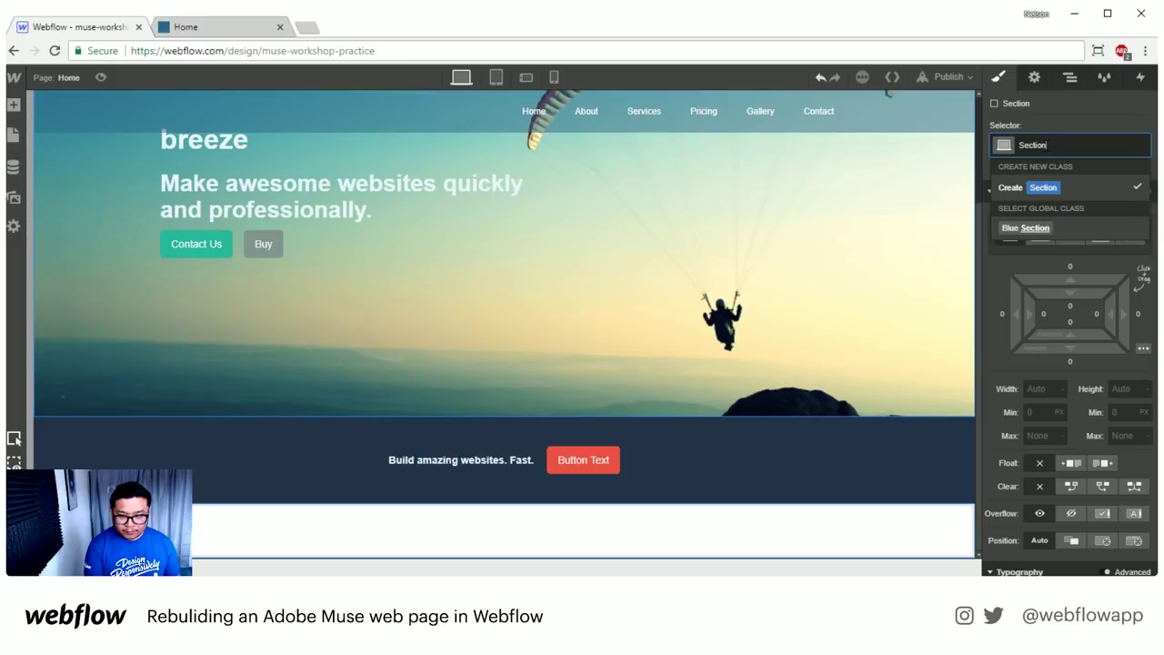
key("Return")
left_click_drag(1091, 293, 1106, 406)
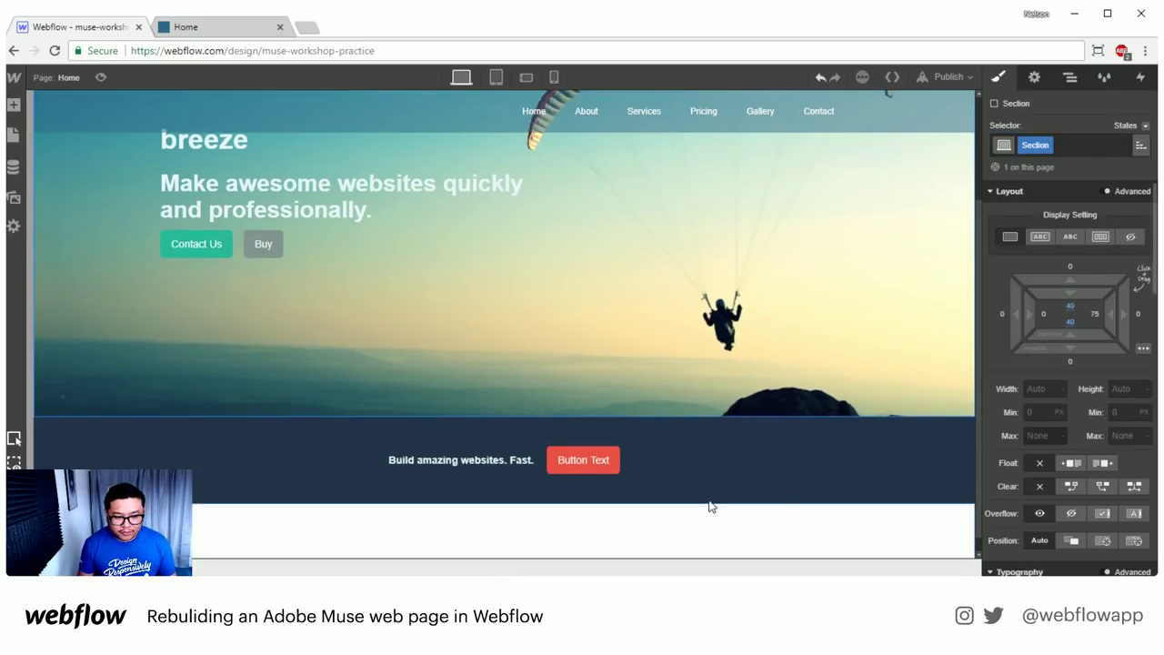
- Add a container inside the new section and place a div block within that container
key("a")
left_click_drag(121, 201, 558, 556)
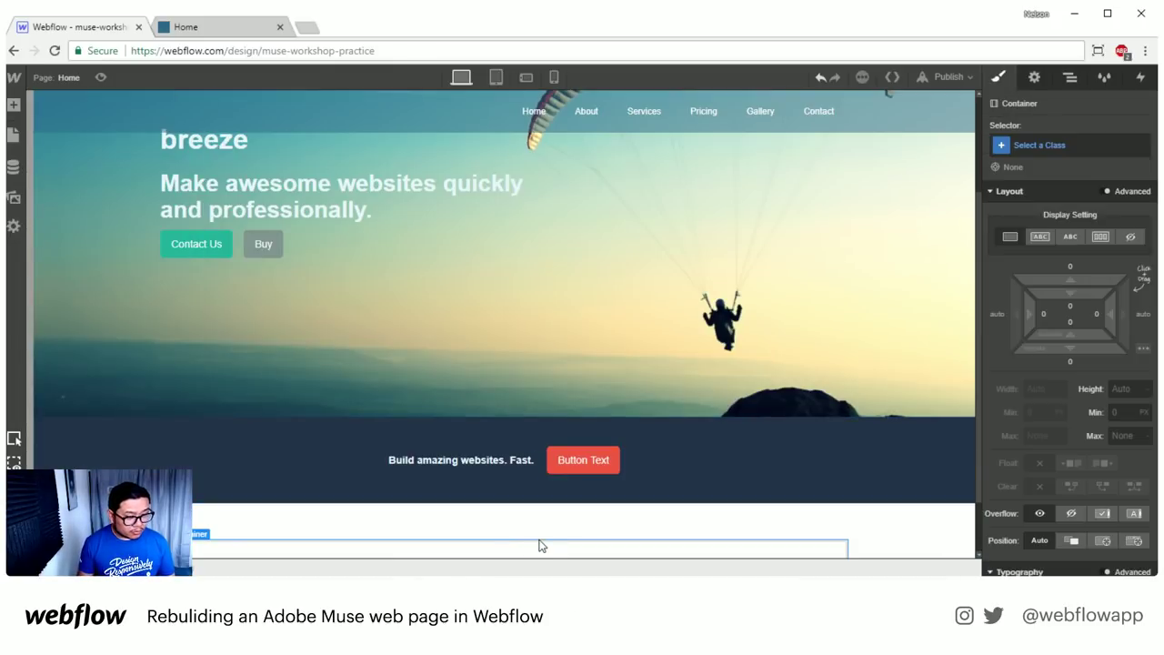
scroll(582, 532, "down", 1)
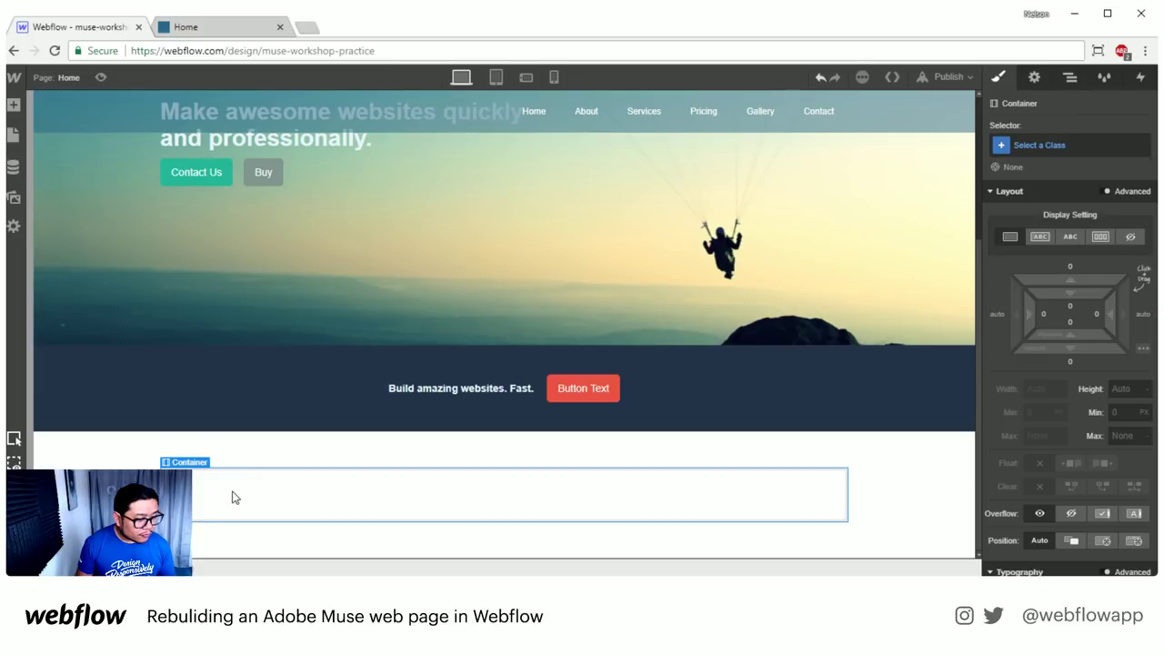
key("a")
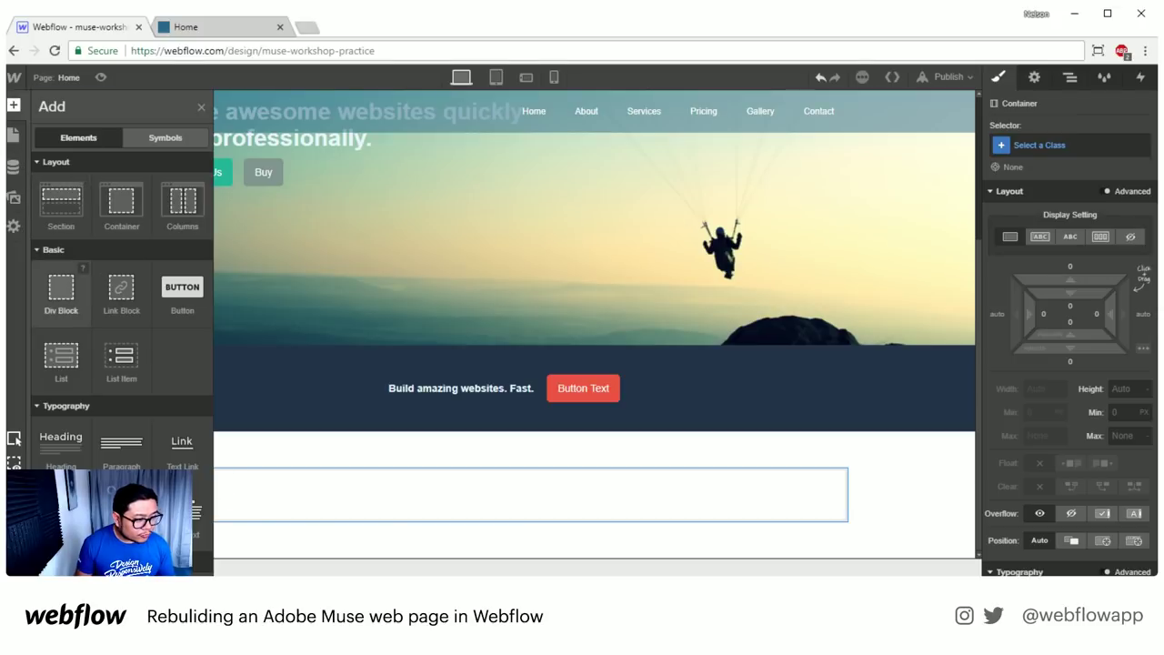
left_click_drag(61, 289, 306, 502)
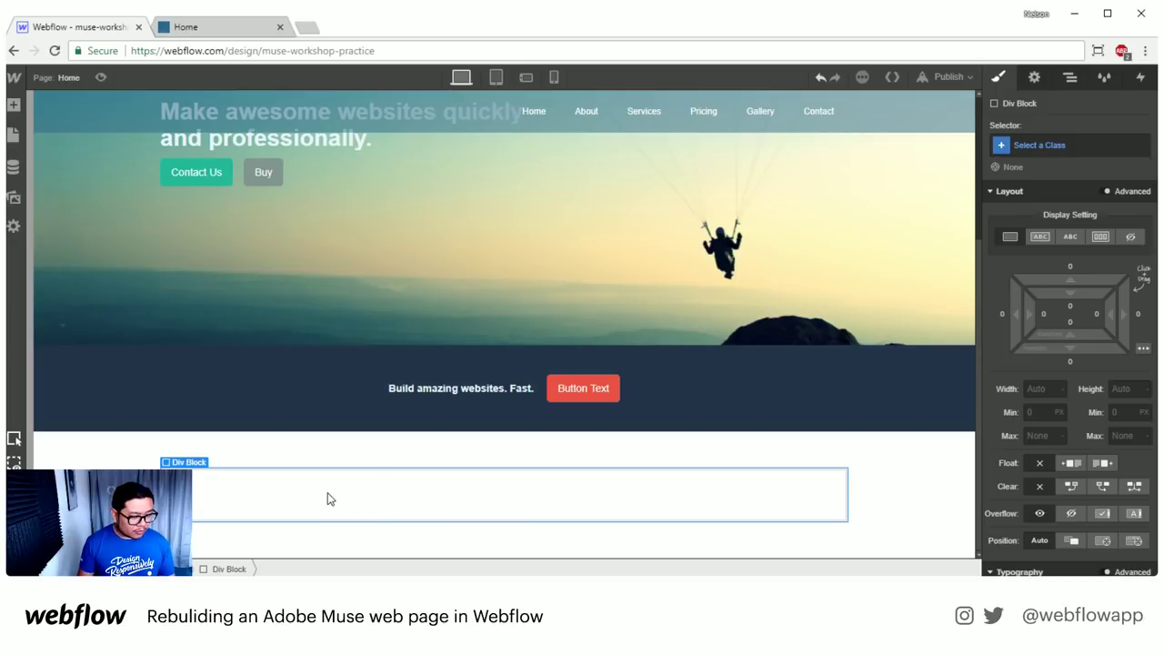
- Add a heading inside the div block and set its heading type to H3
key("a")
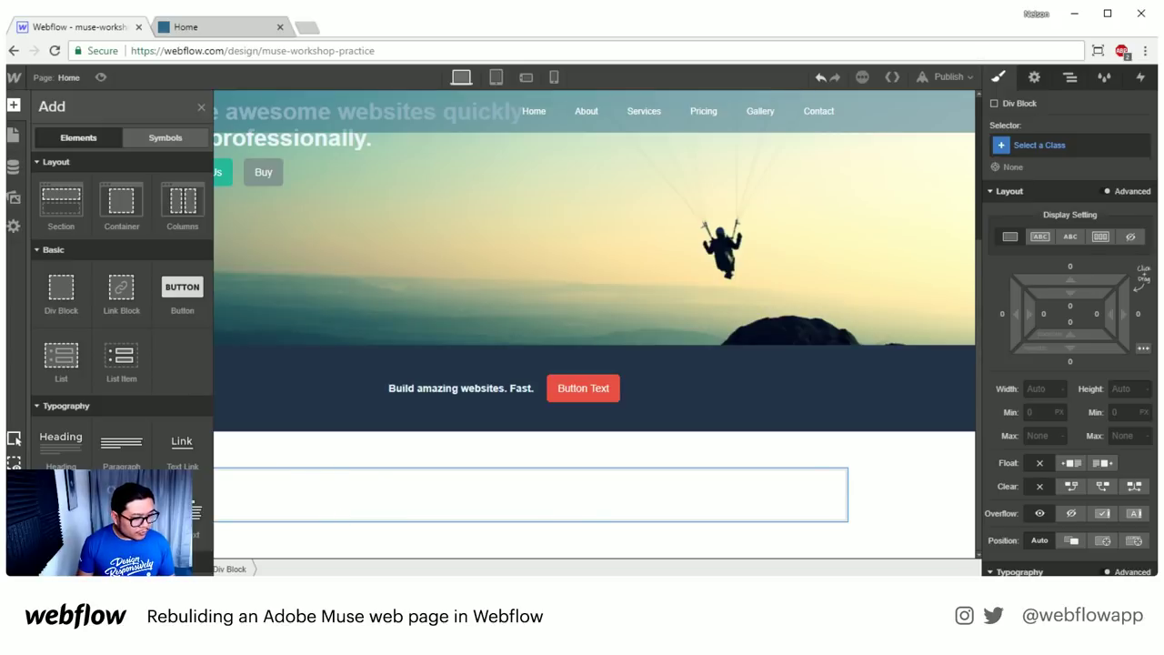
left_click_drag(60, 441, 273, 491)
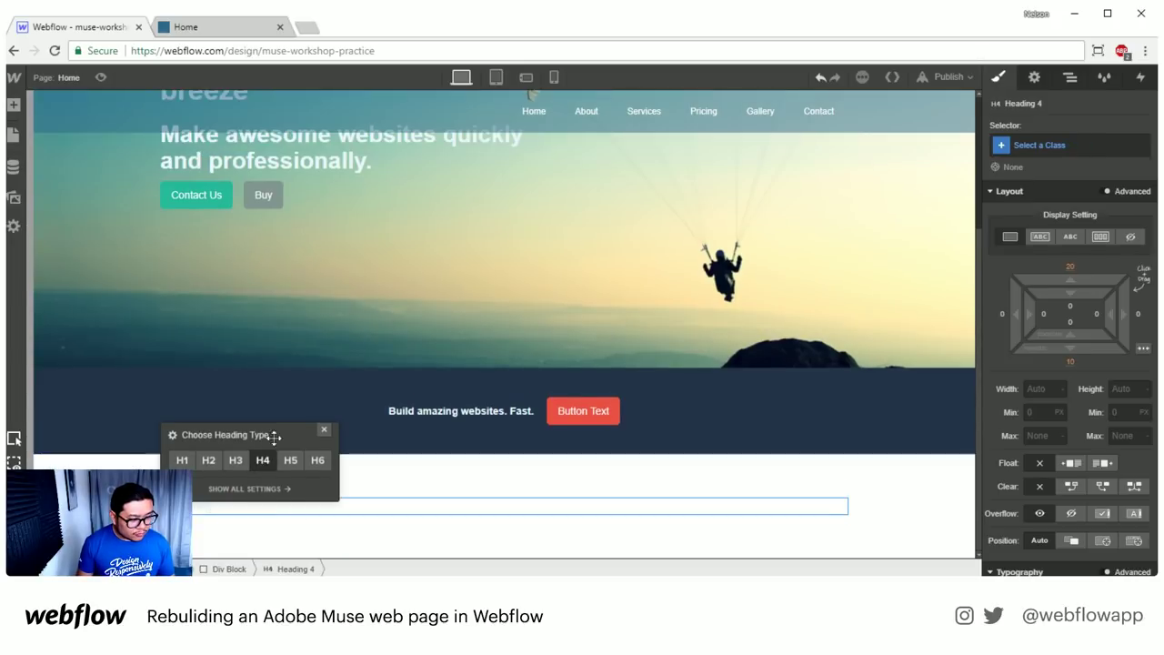
left_click(236, 460)
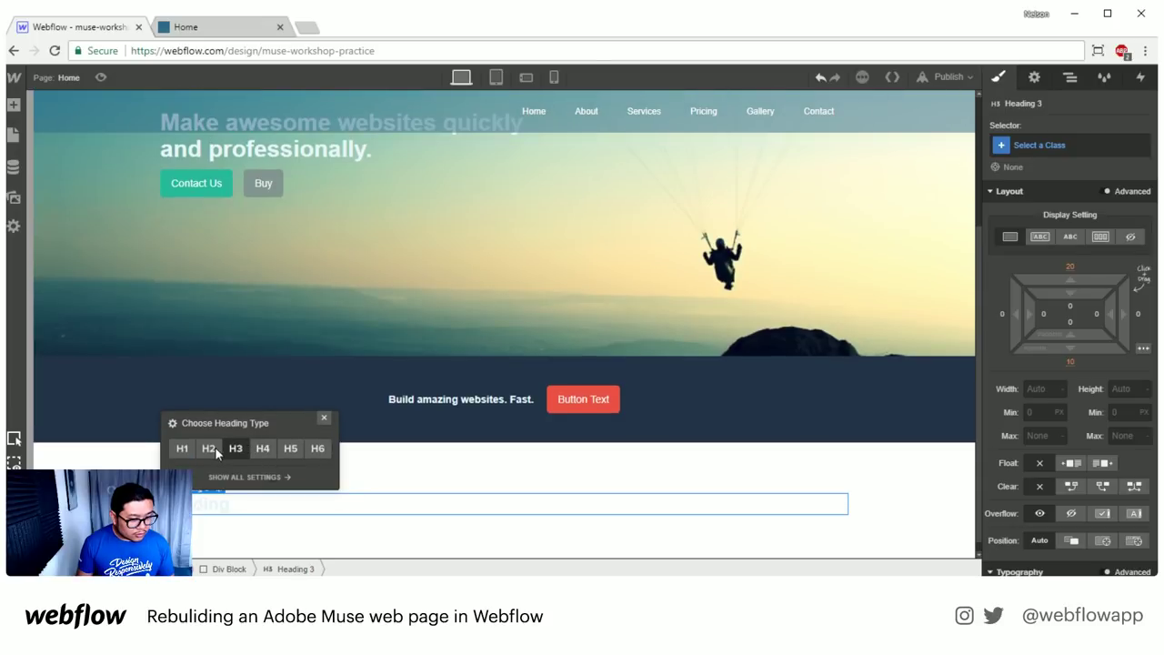
left_click(324, 417)
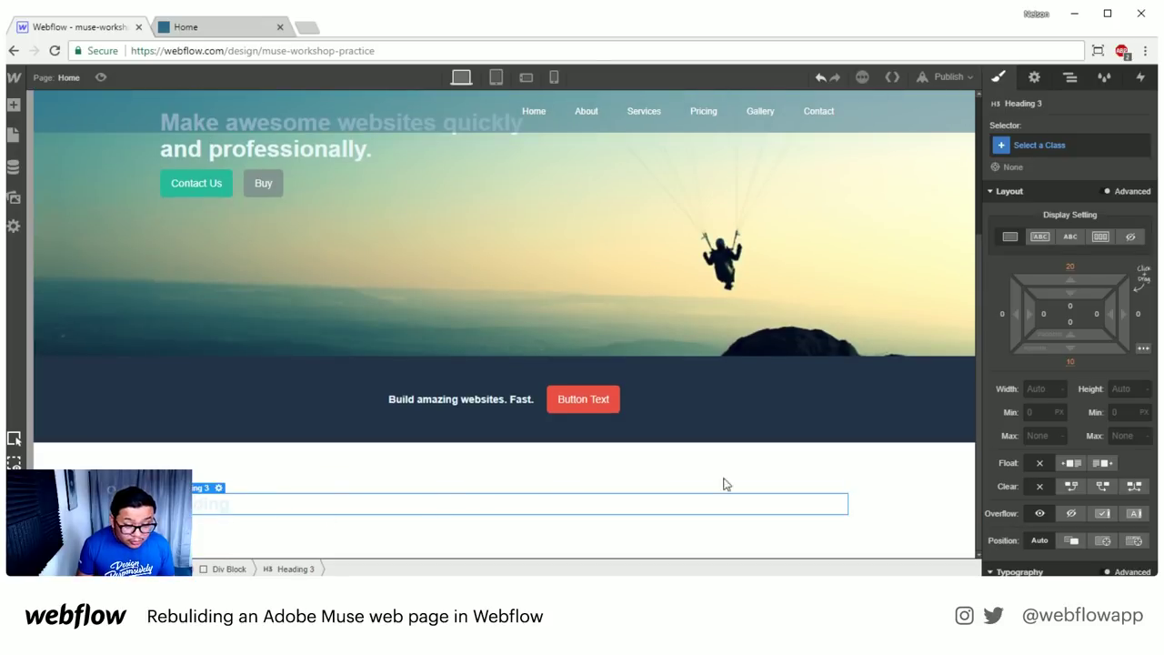
- Set the text color of the All H3 Headings tag to the Midnight Blue swatch
scroll(1098, 254, "down", 4)
scroll(1048, 379, "up", 4)
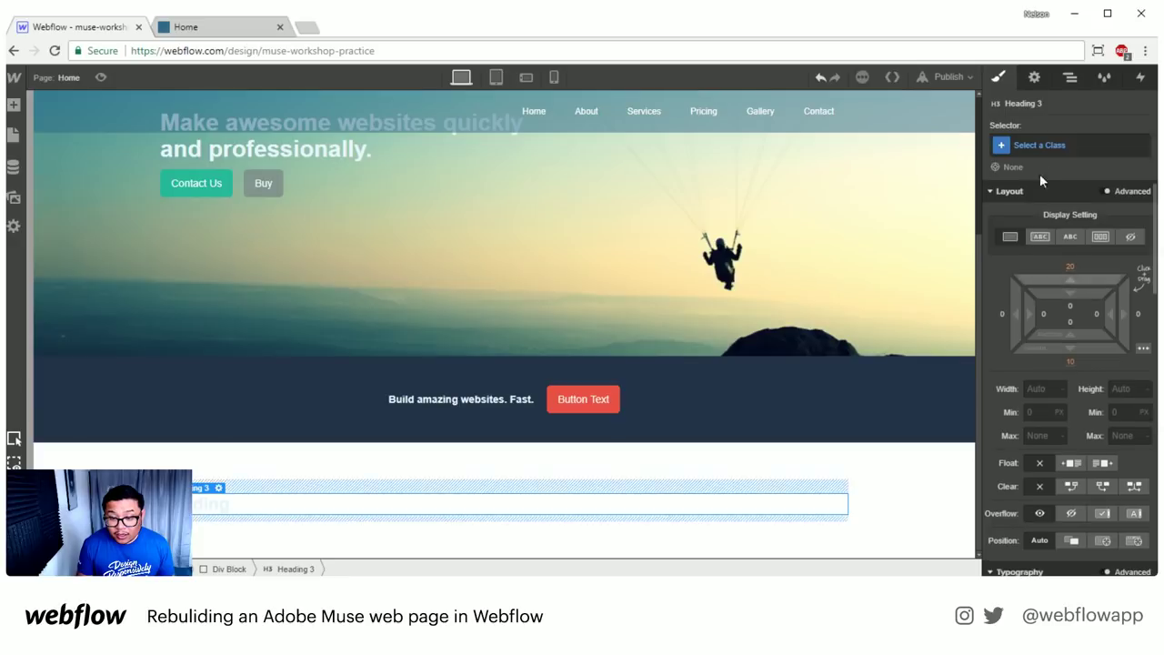
left_click(1038, 146)
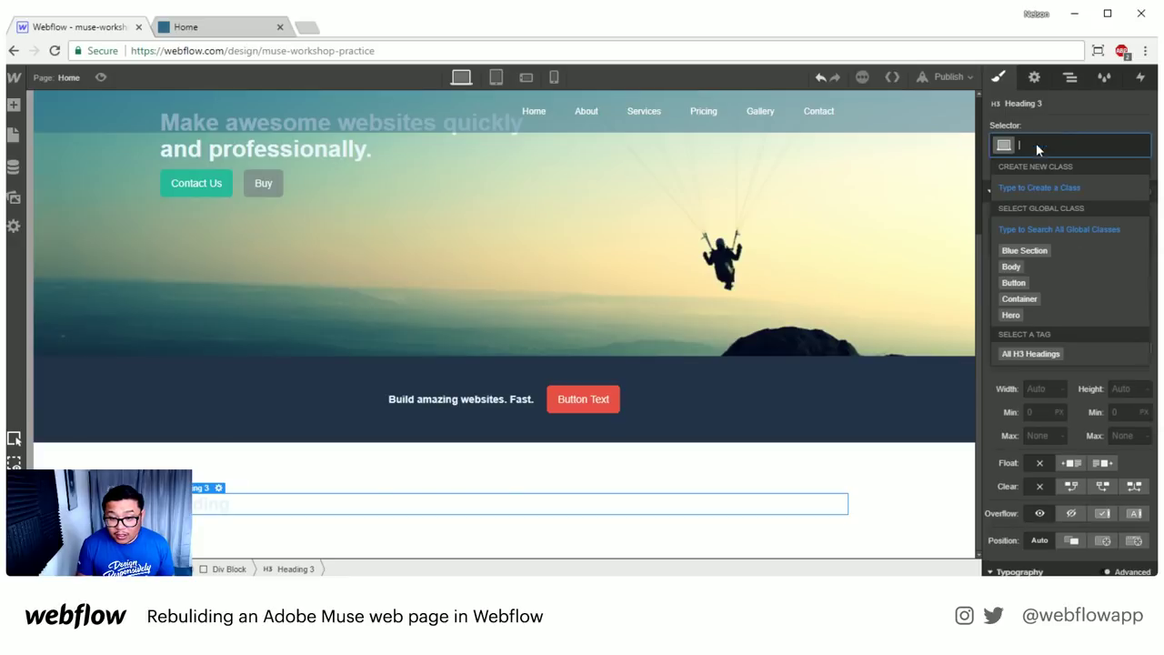
left_click(1058, 354)
scroll(1046, 391, "down", 5)
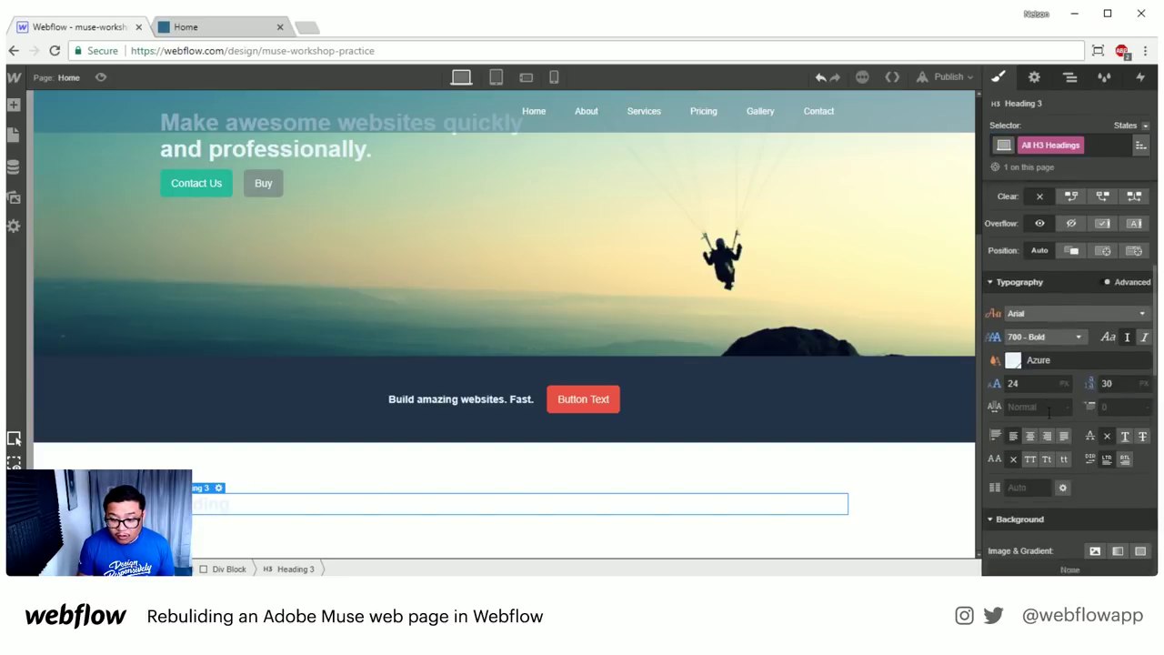
left_click(1014, 357)
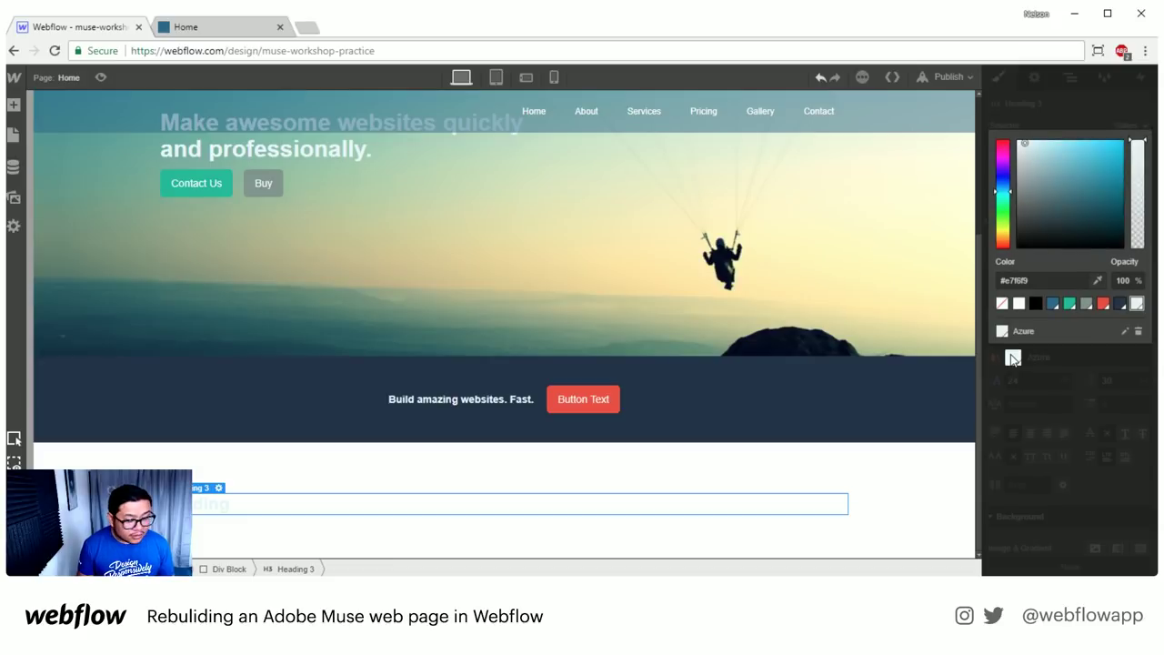
left_click(1122, 303)
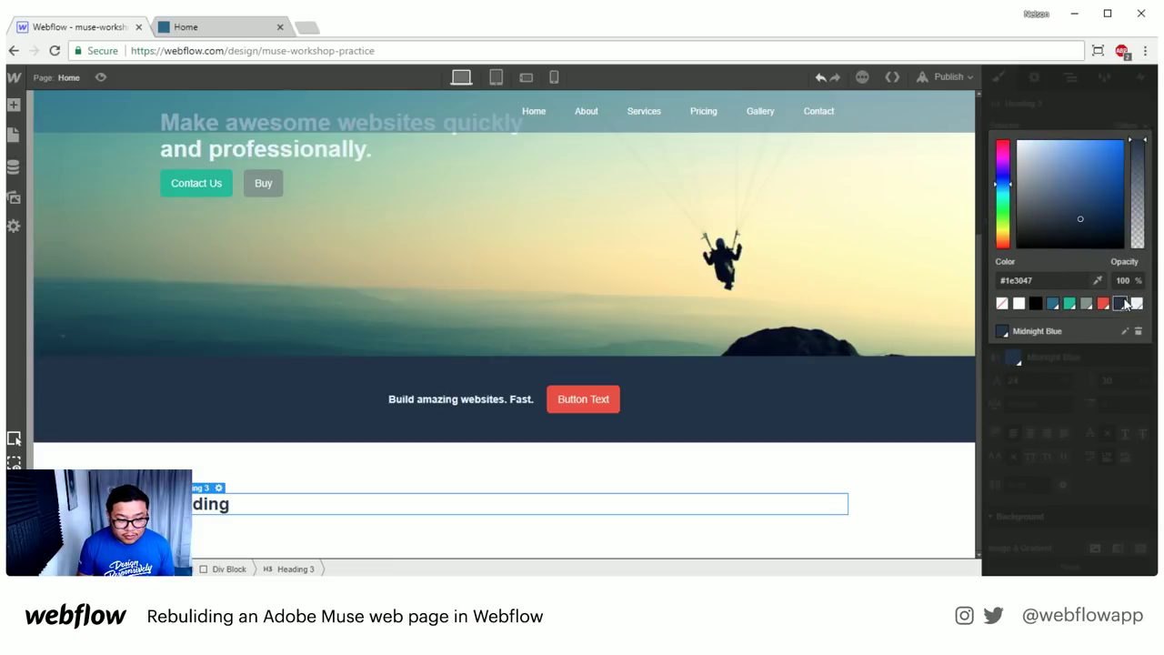
left_click(1079, 108)
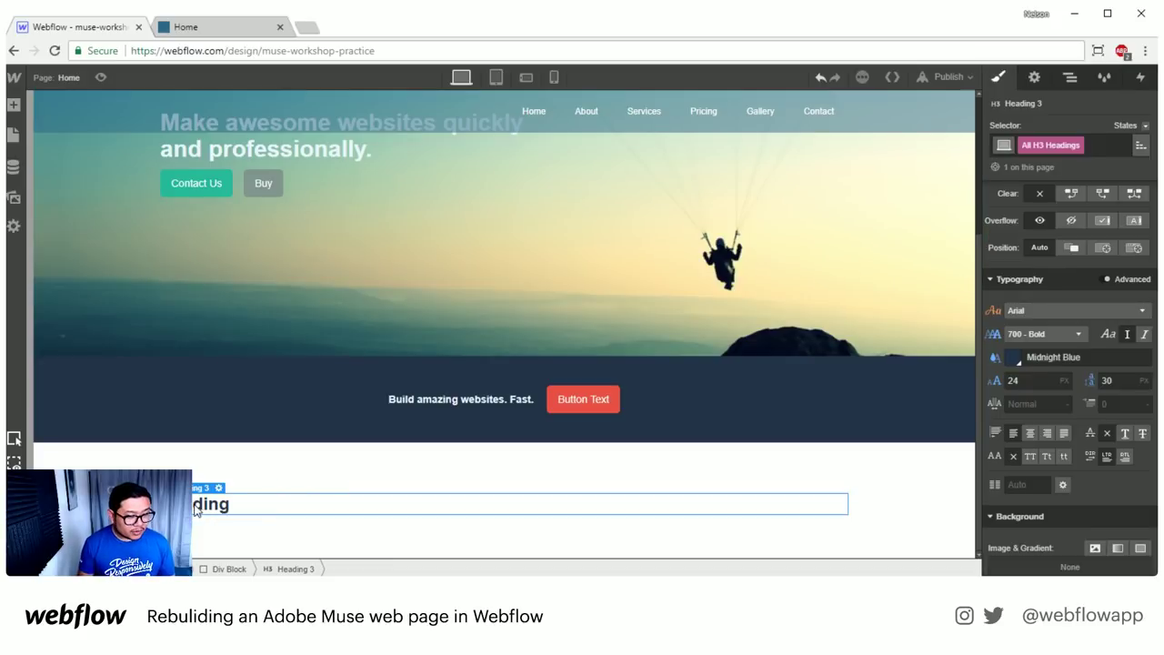
- Change the text of the new section's H3 heading to "What?"
double_click(333, 503)
type("What?")
key("Escape")
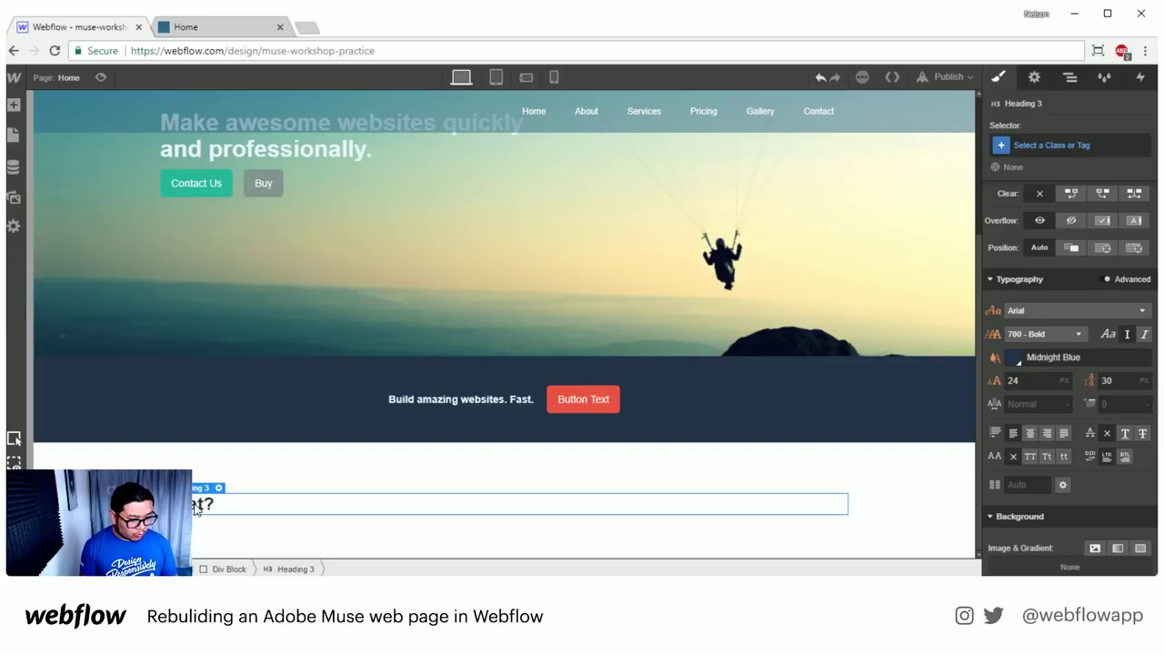
- Add a paragraph below the "What?" heading and set its text color to the Cadet Blue swatch
key("a")
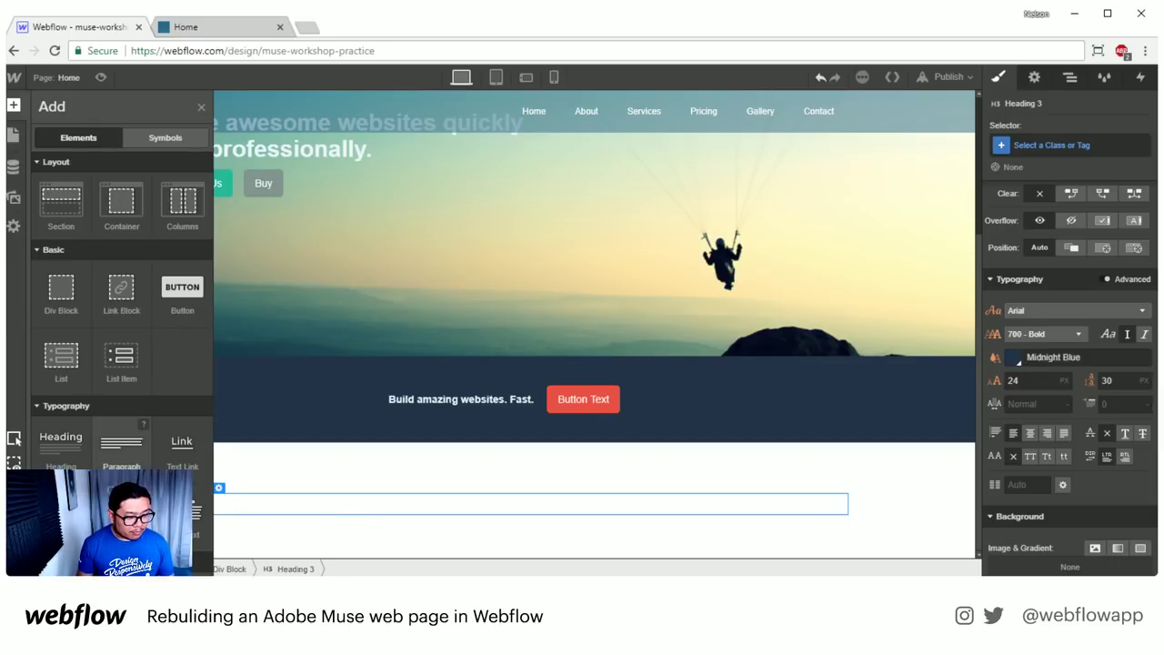
left_click_drag(121, 428, 342, 511)
scroll(325, 537, "down", 1)
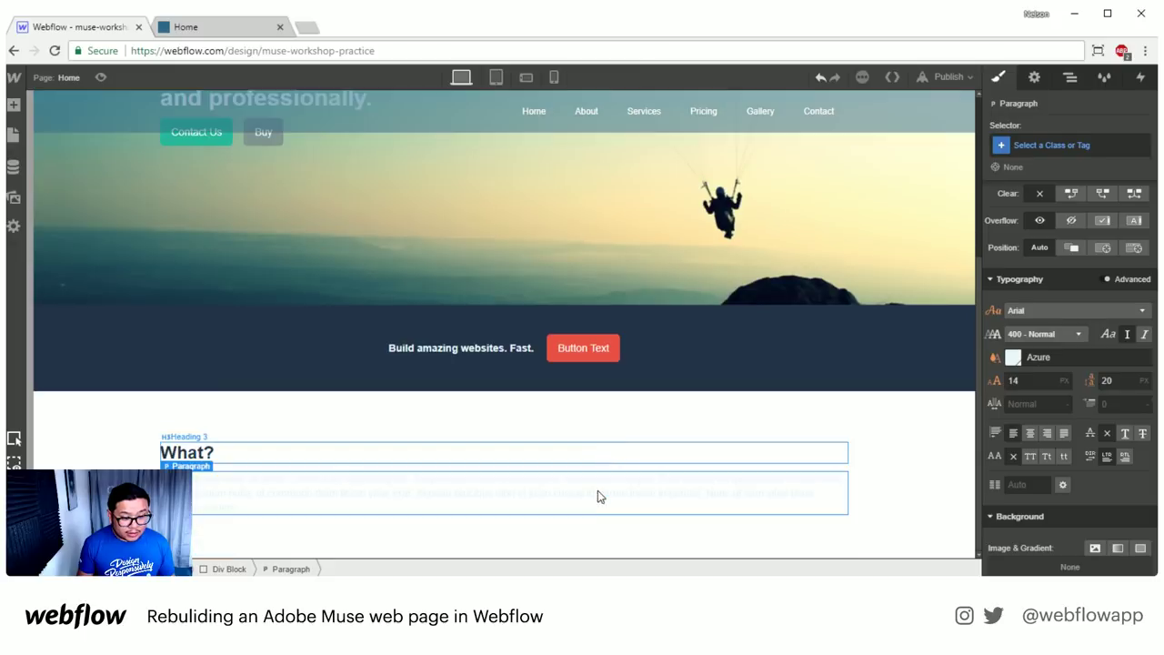
left_click(1039, 143)
key("Escape")
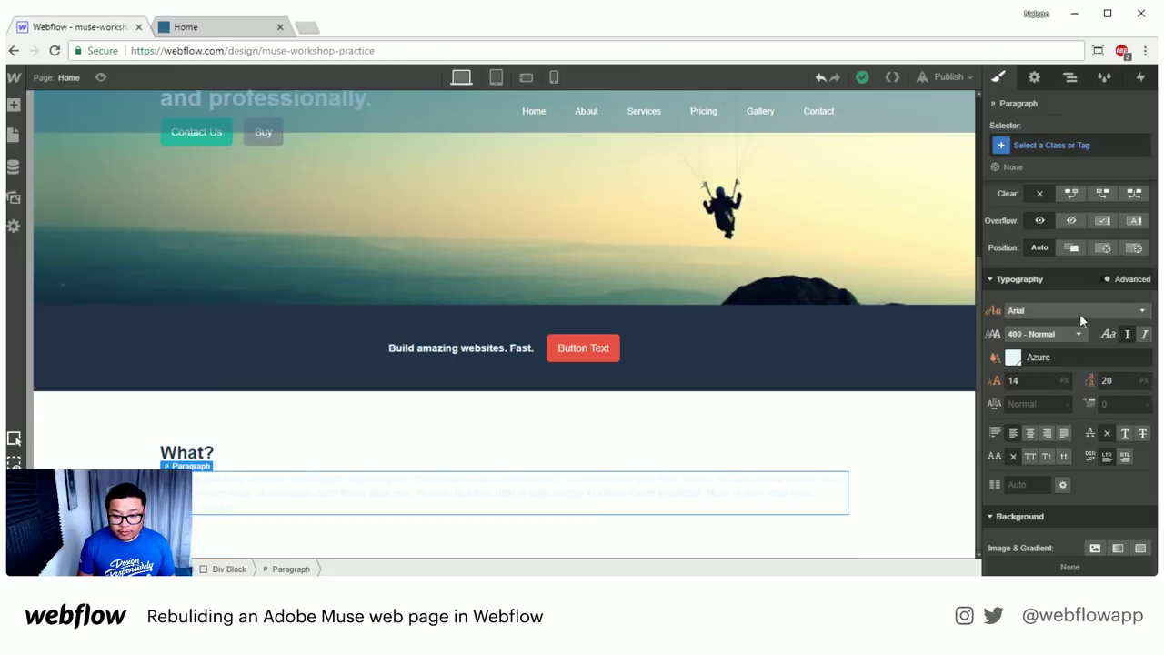
left_click(1013, 359)
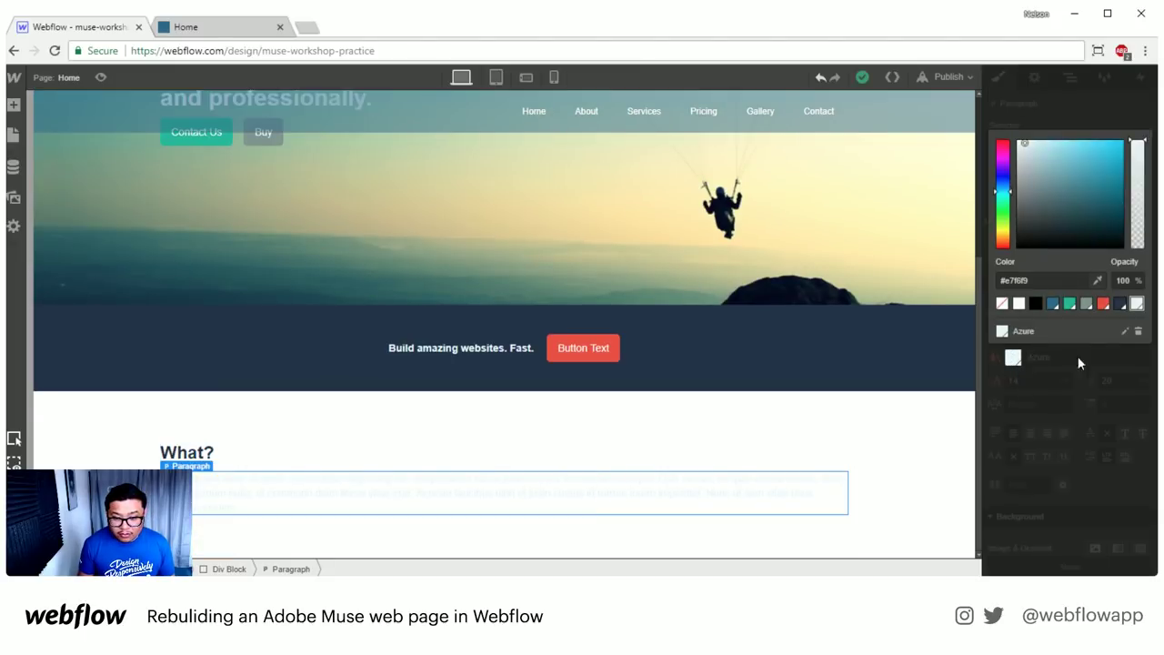
left_click(1091, 306)
left_click(521, 511)
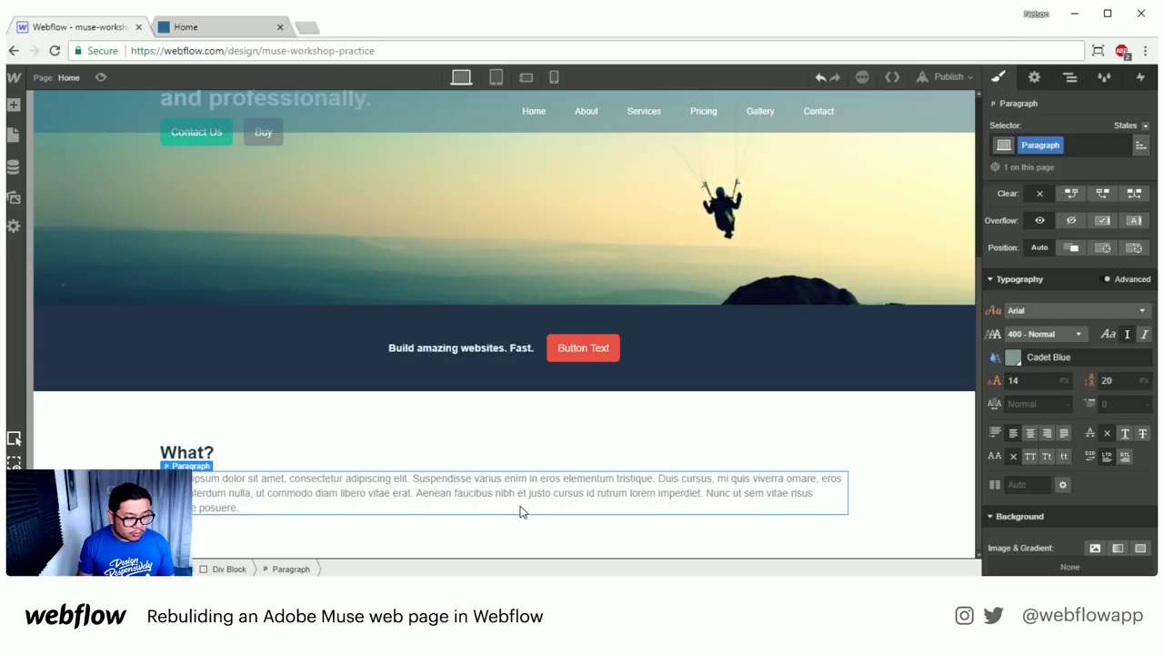
- Give the div block around the "What?" text the class "Content Row" and set its top and bottom margins to 15
left_click(330, 463)
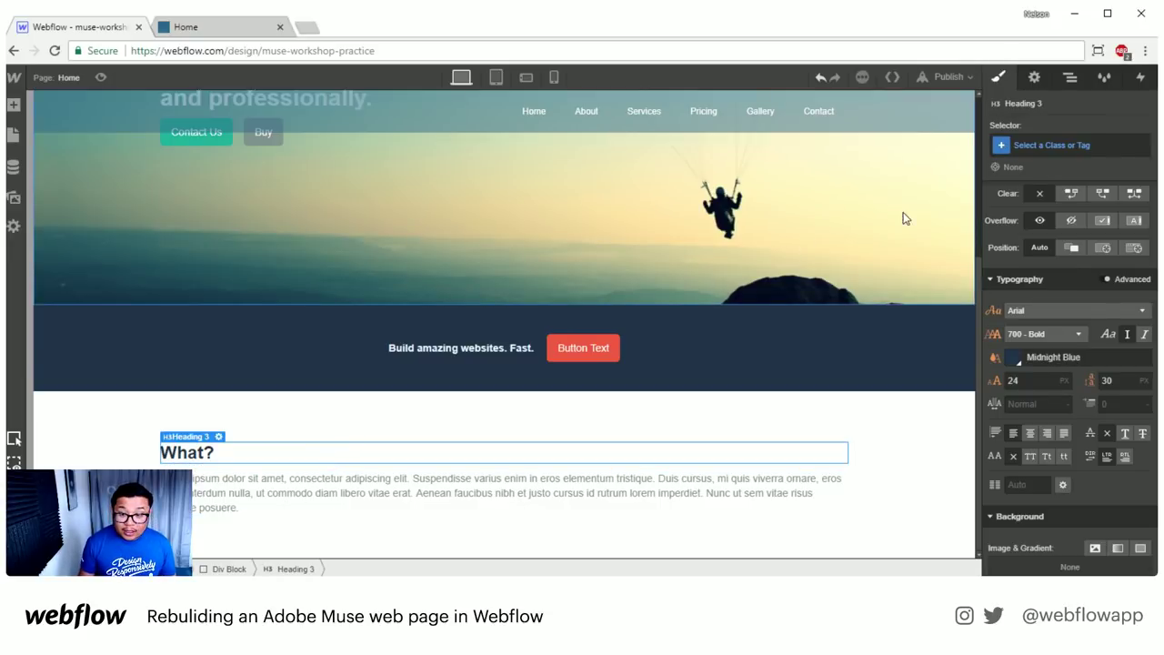
left_click(1070, 79)
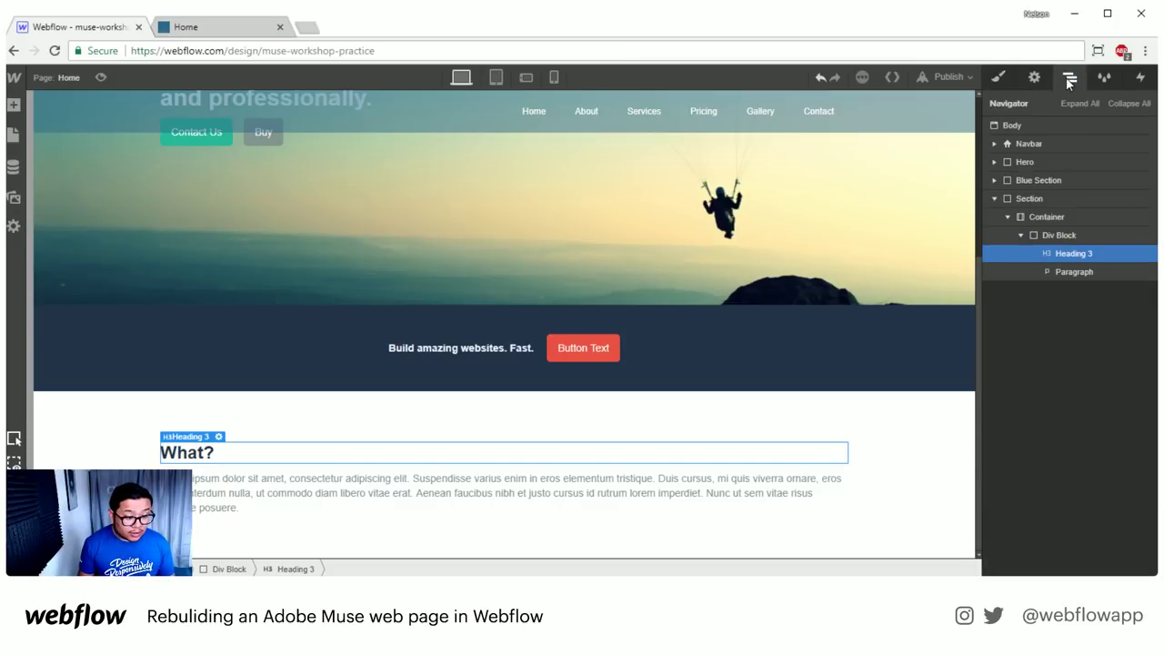
left_click(1063, 235)
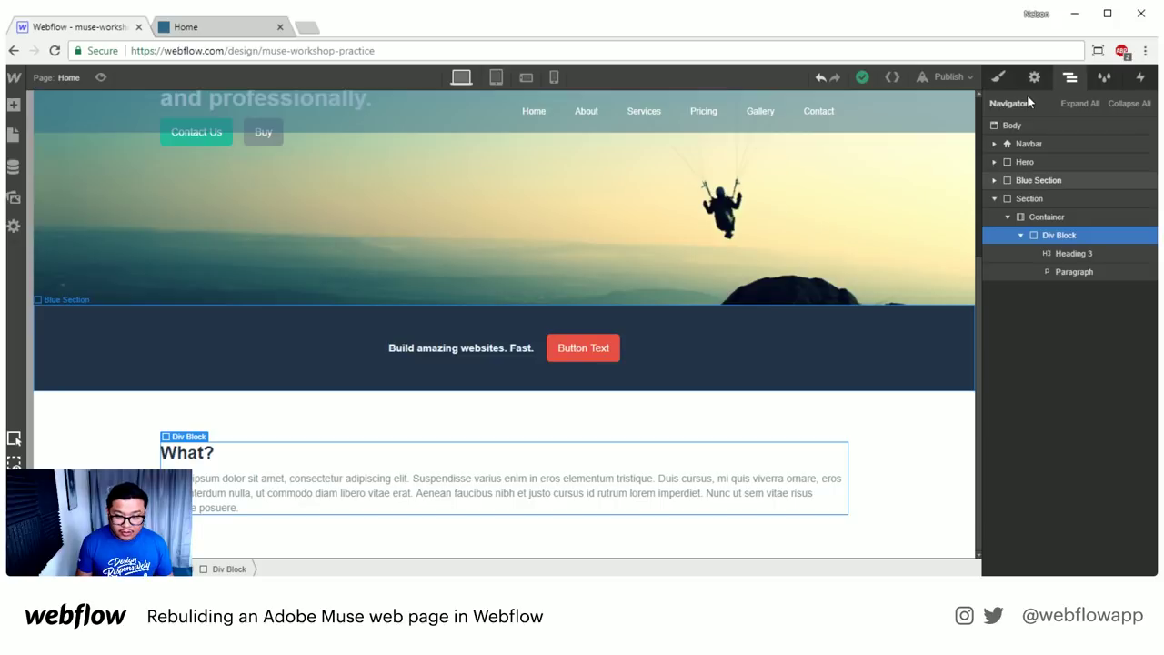
left_click(999, 78)
left_click(1074, 146)
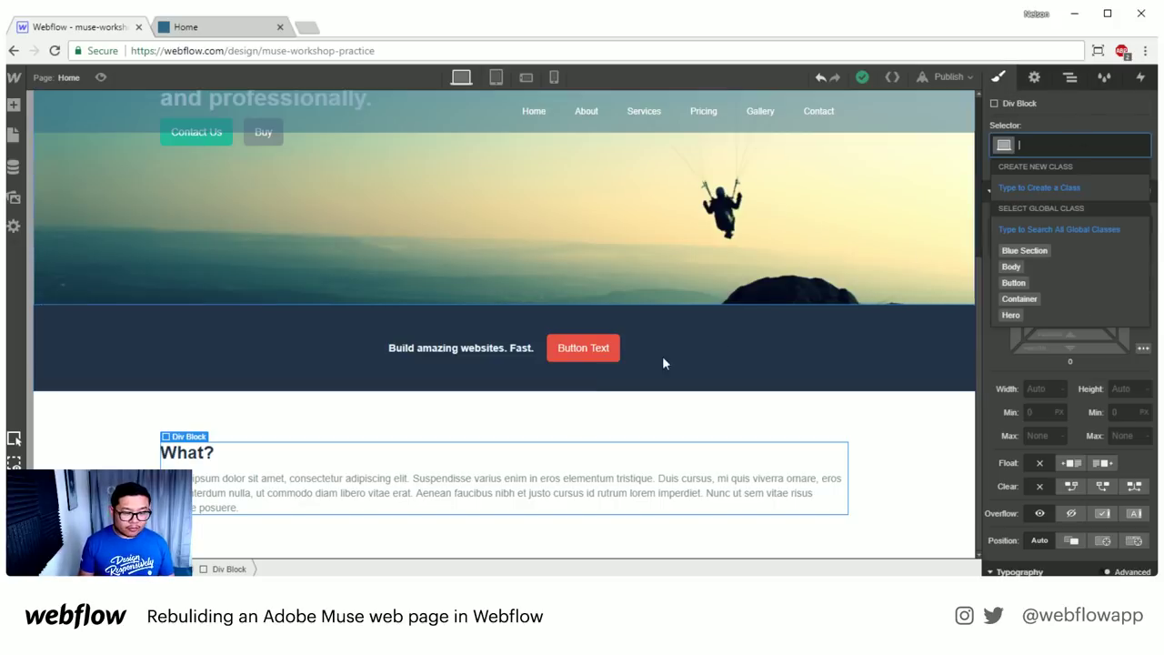
left_click(1007, 356)
left_click(1030, 146)
type("Content Row")
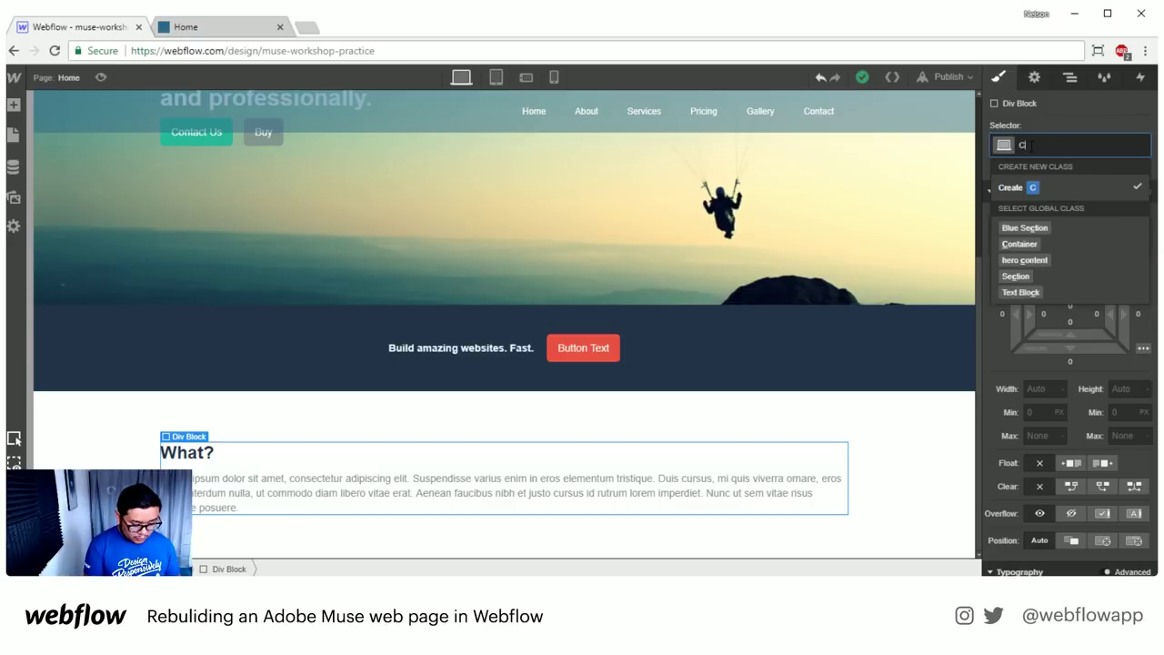
key("Return")
left_click_drag(1076, 279, 1082, 244)
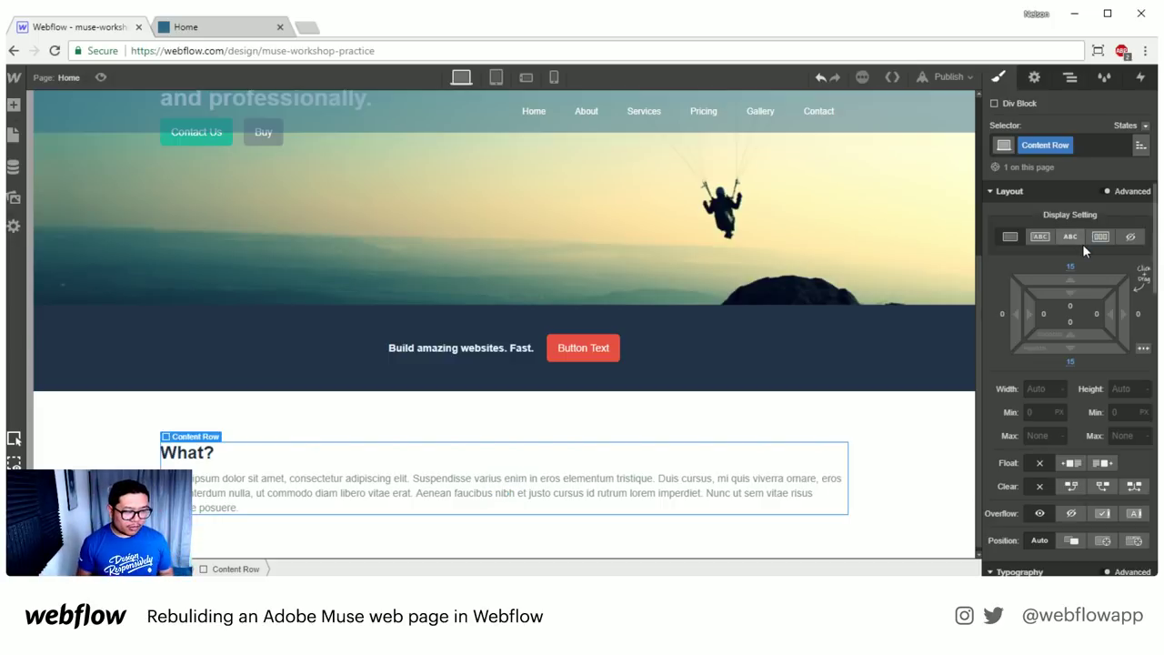
- Duplicate the Content Row block twice inside the section's container
left_click(1070, 78)
left_click(1022, 236)
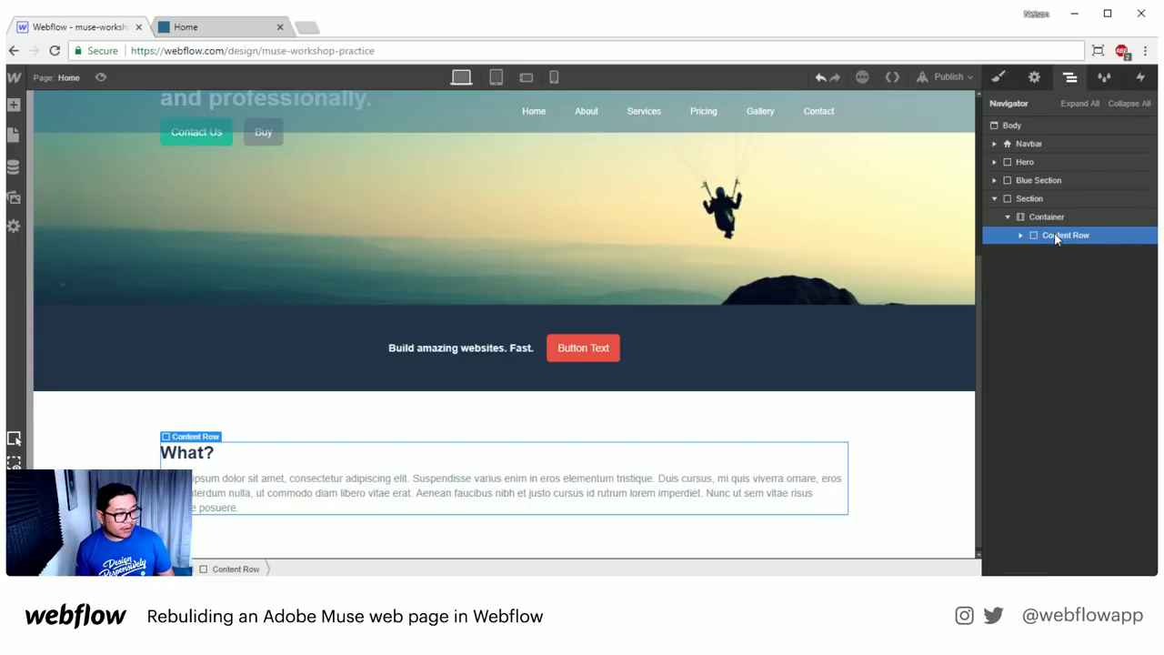
key("ctrl+d")
key("ctrl+d")
scroll(625, 412, "down", 2)
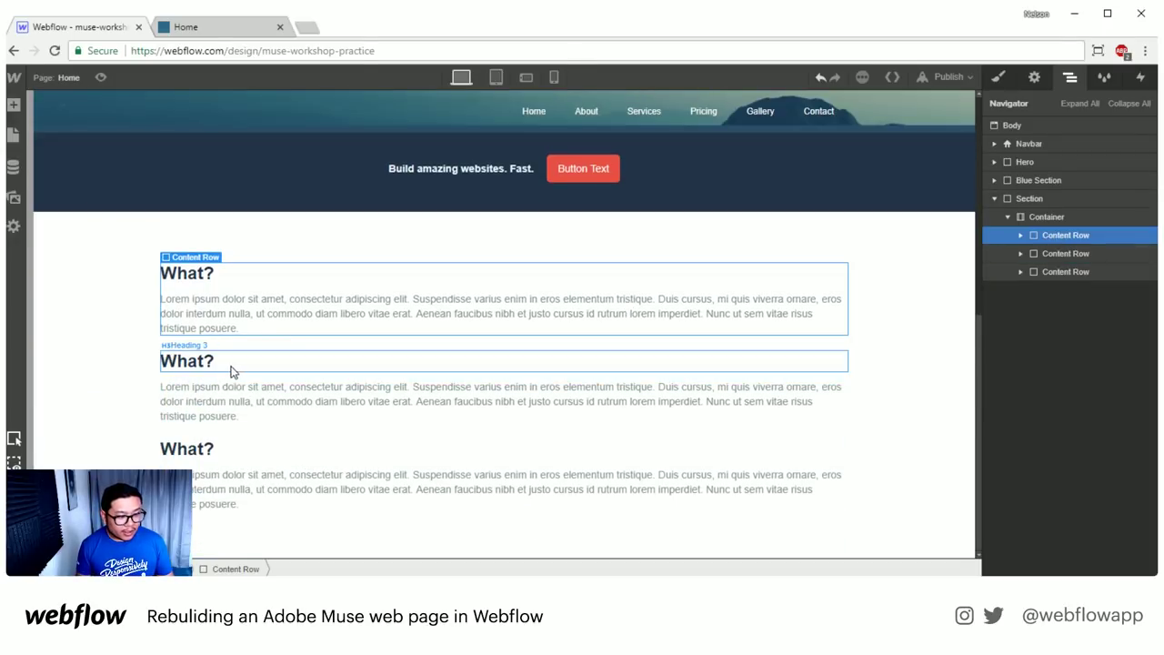
- Change the third Content Row's heading to "How?" and the second one's heading to "Who?"
double_click(178, 451)
type("H")
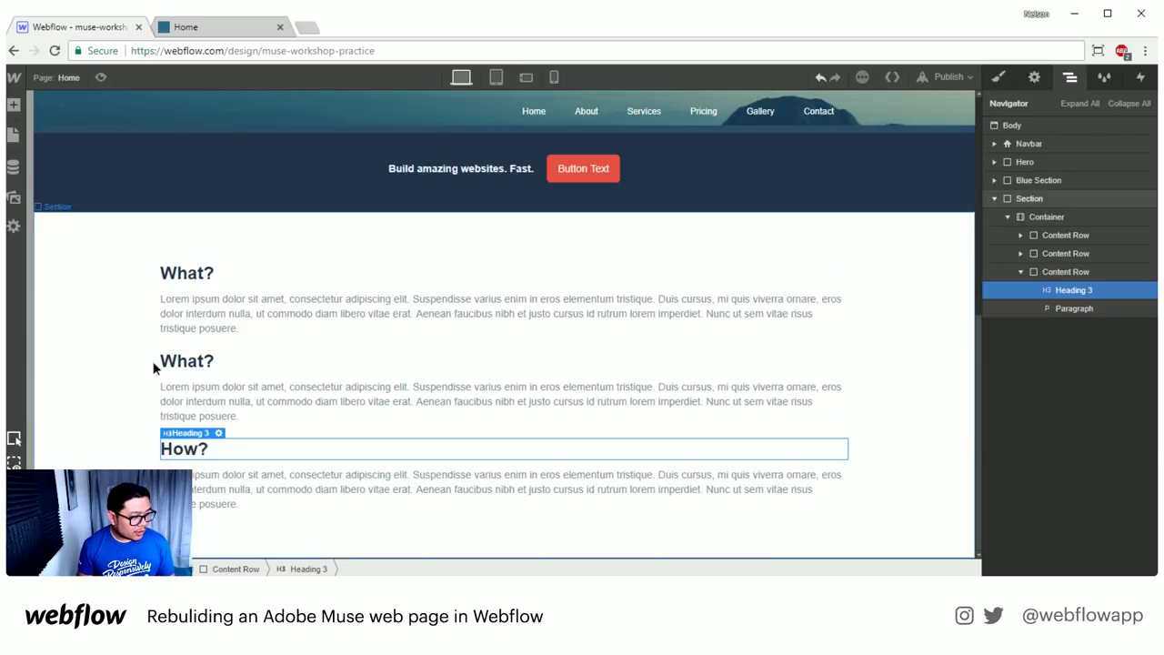
double_click(182, 361)
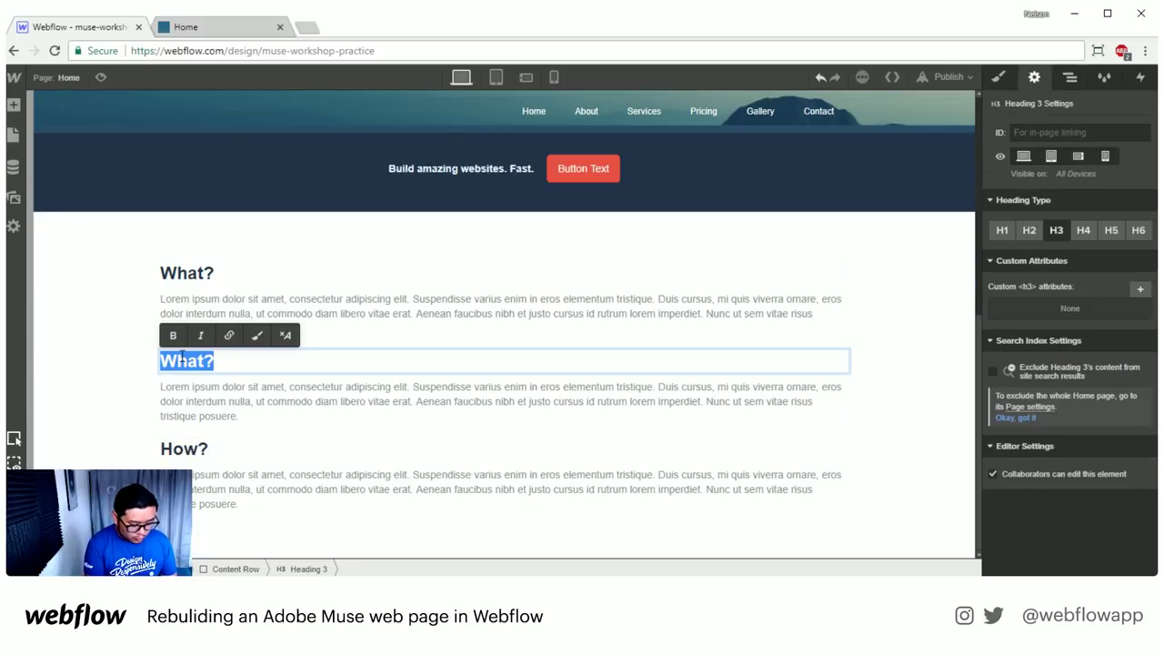
type("Who?")
key("Escape")
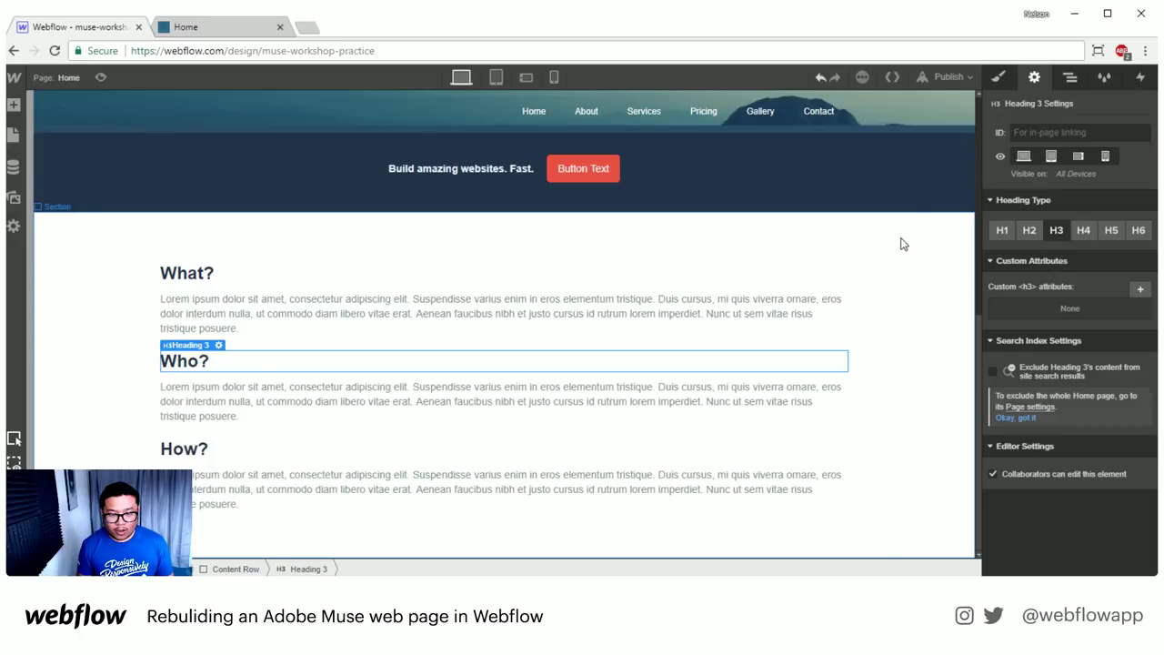
- Insert a two-column row above the "Who?" heading in the second Content Row, with an equal 6/6 split
left_click(1070, 78)
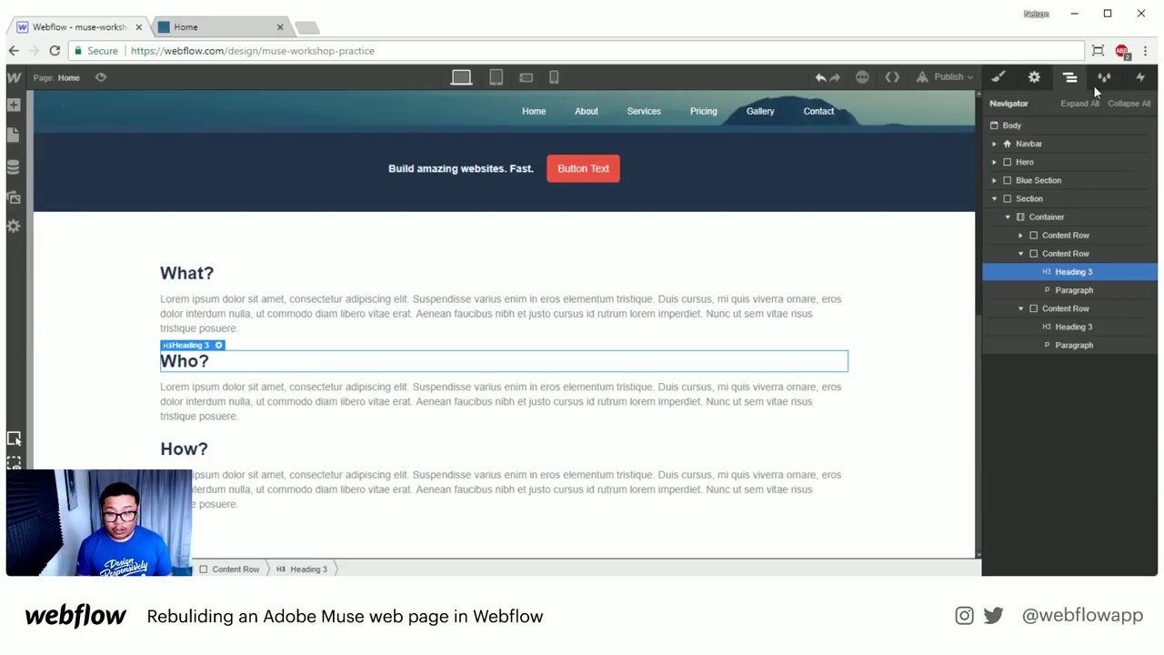
left_click(1021, 253)
left_click(1053, 254)
key("a")
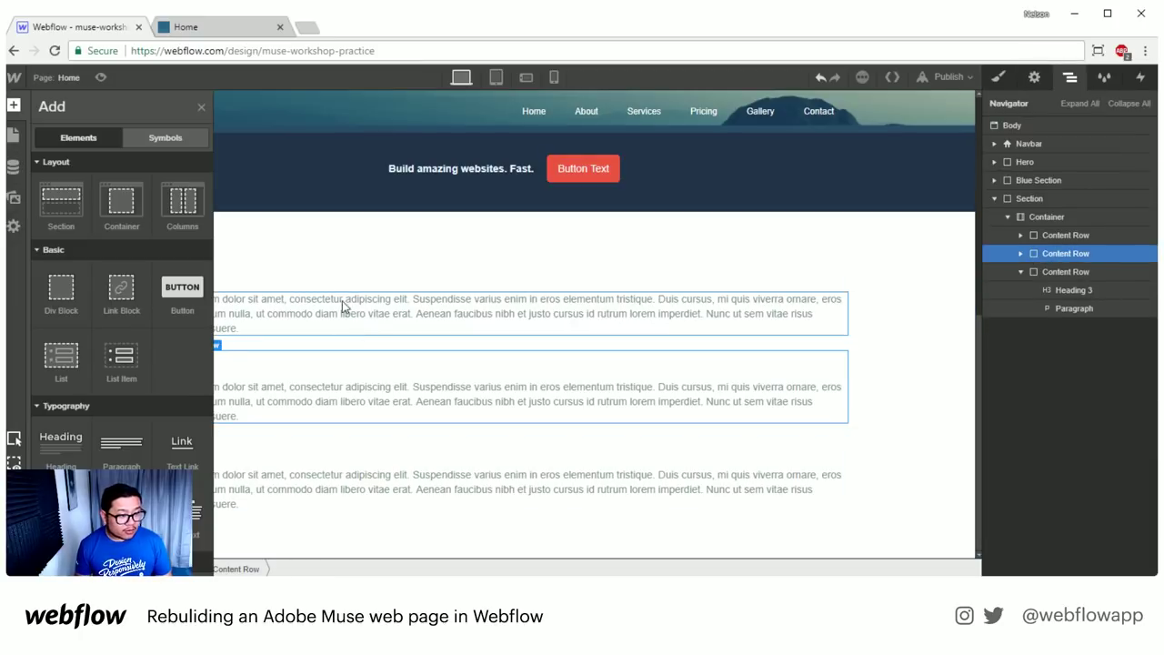
left_click_drag(182, 202, 333, 363)
mouse_move(241, 300)
left_mouse_down()
mouse_move(273, 301)
mouse_move(189, 300)
mouse_move(242, 300)
left_mouse_up()
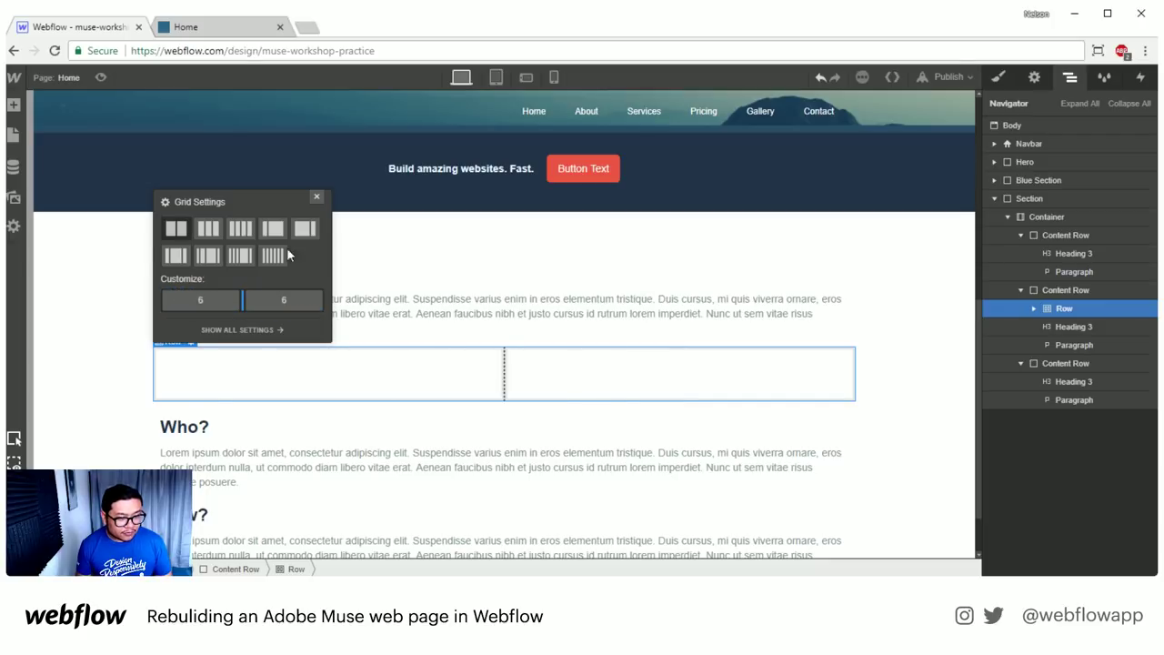
left_click(318, 198)
- Move the two-column row above the "How?" heading and place the "Who?" heading and its paragraph in the second column
left_click_drag(184, 427, 228, 373)
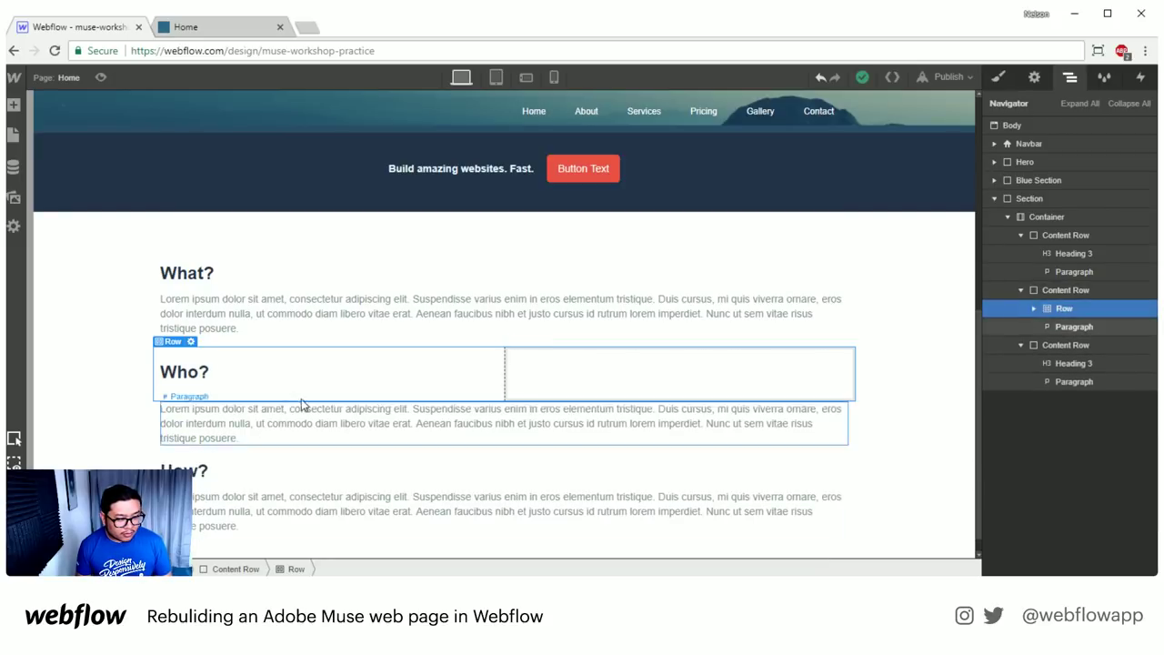
left_click_drag(182, 370, 200, 460)
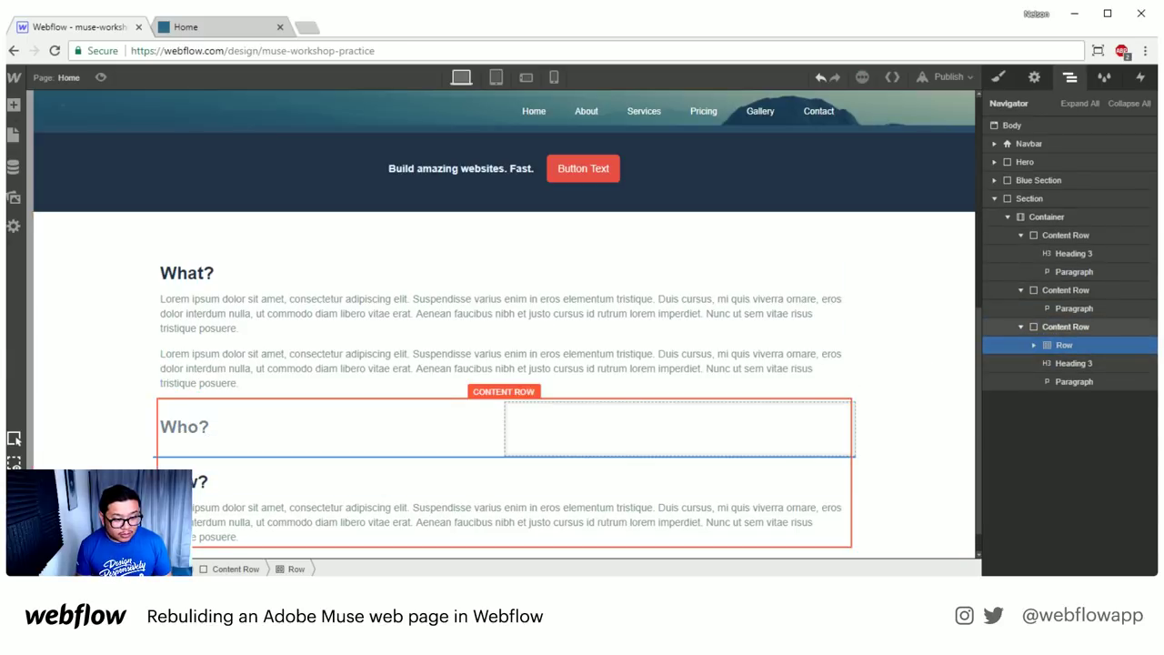
left_click(1034, 344)
left_click_drag(1096, 381, 1092, 397)
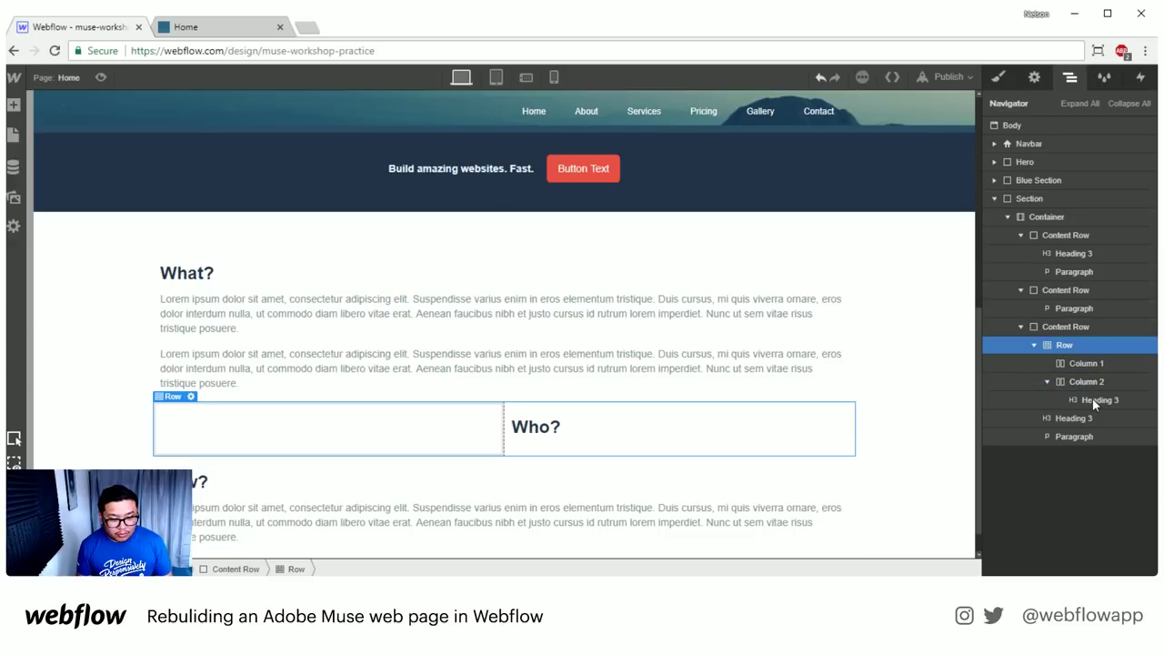
scroll(407, 425, "down", 1)
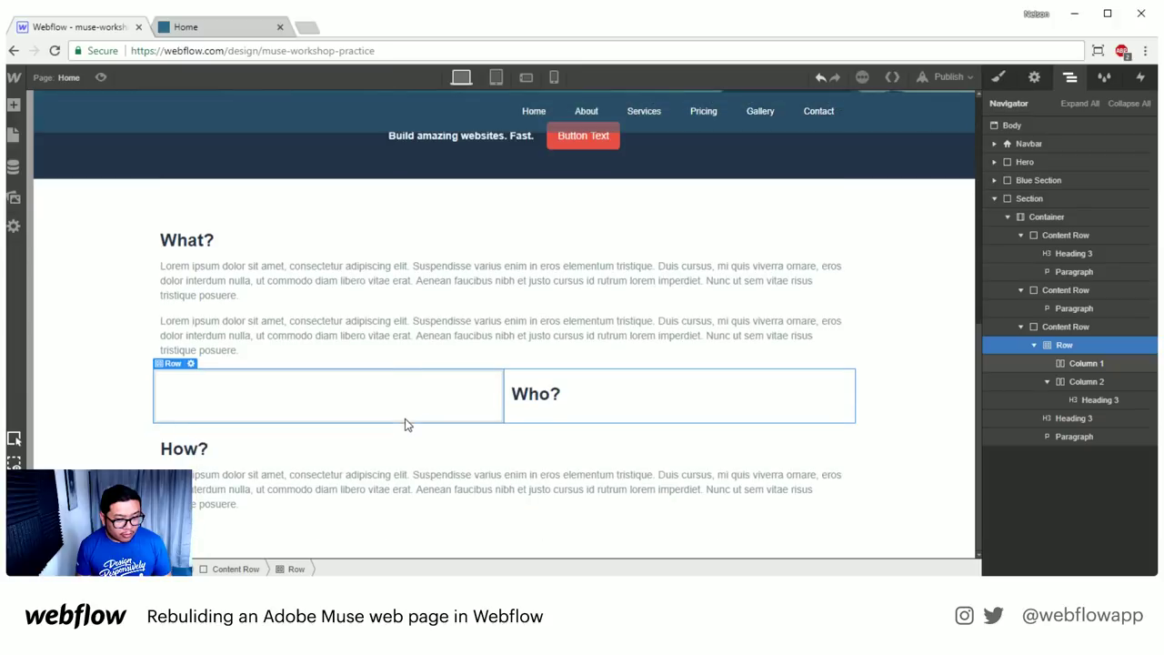
left_click_drag(385, 324, 610, 403)
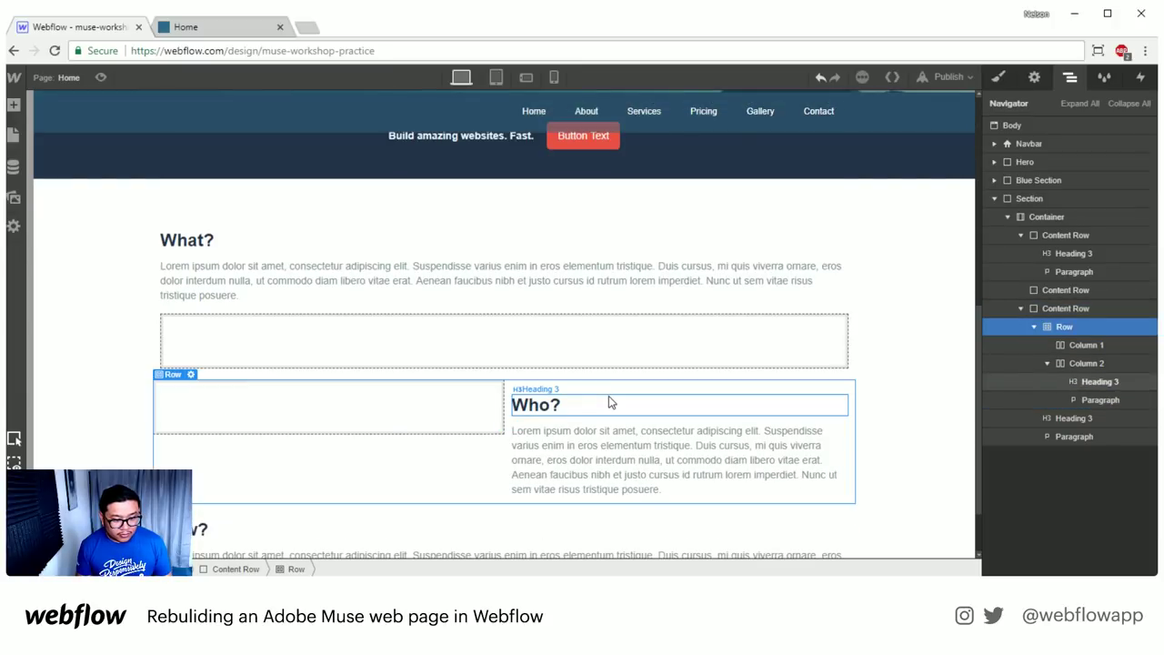
- Place the gray target image with the red arrow from the project assets into the row's first column
left_click(305, 410)
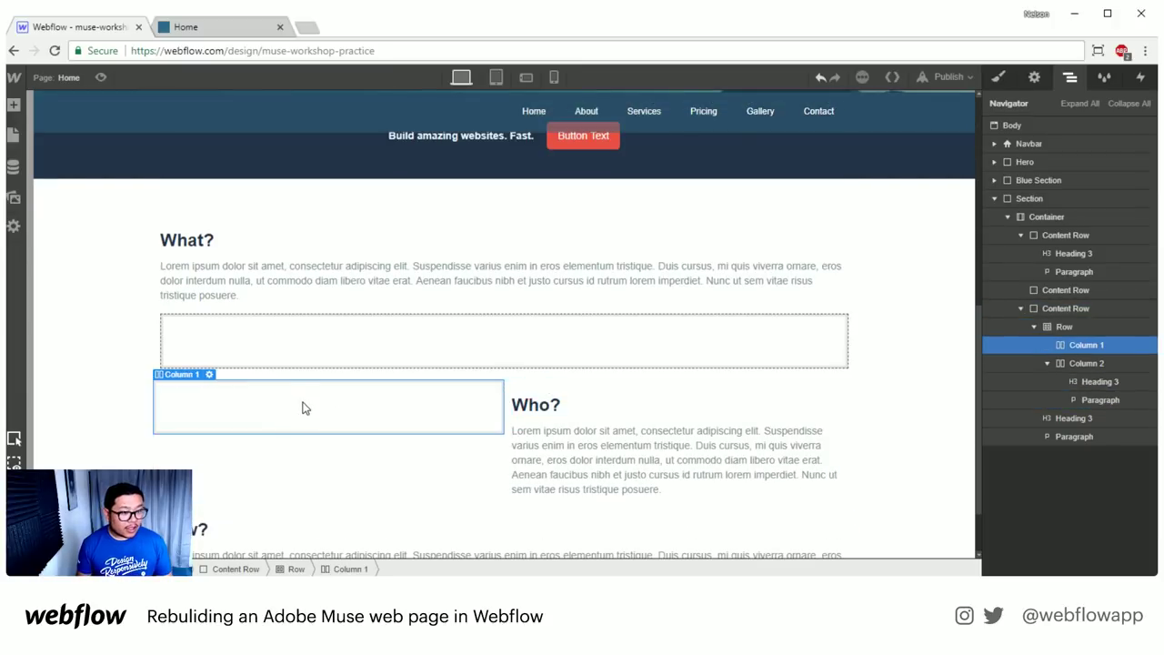
left_click(13, 198)
left_click_drag(201, 361, 400, 423)
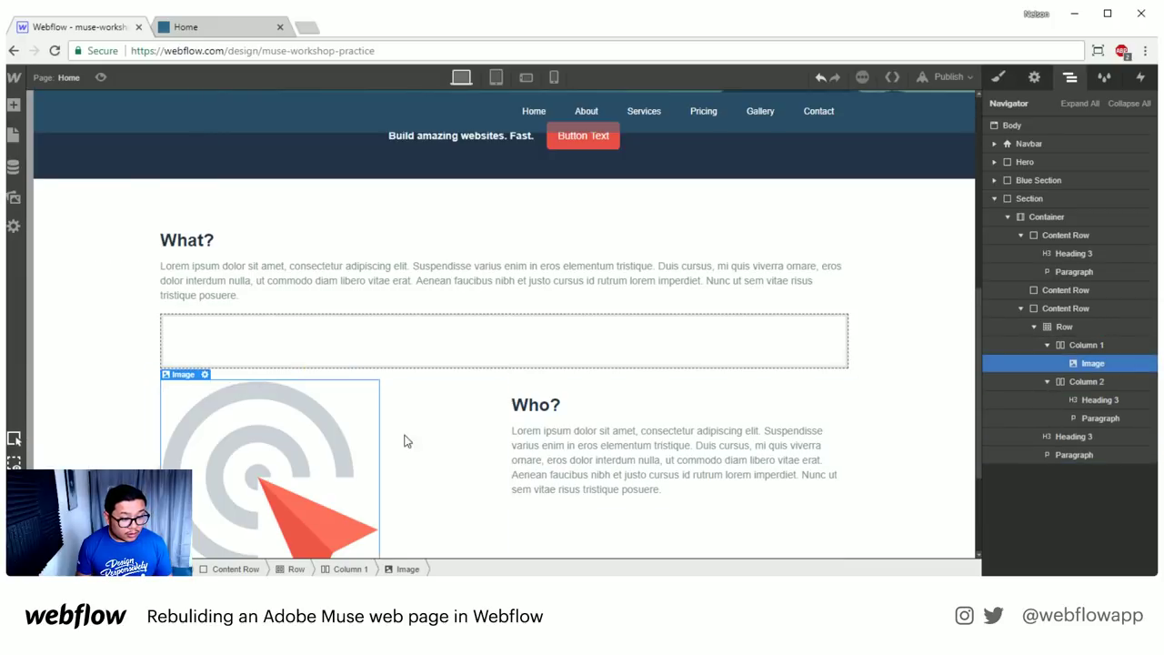
- Select the section holding the What, Who and How content and collapse its element tree
scroll(273, 446, "down", 2)
scroll(397, 413, "up", 3)
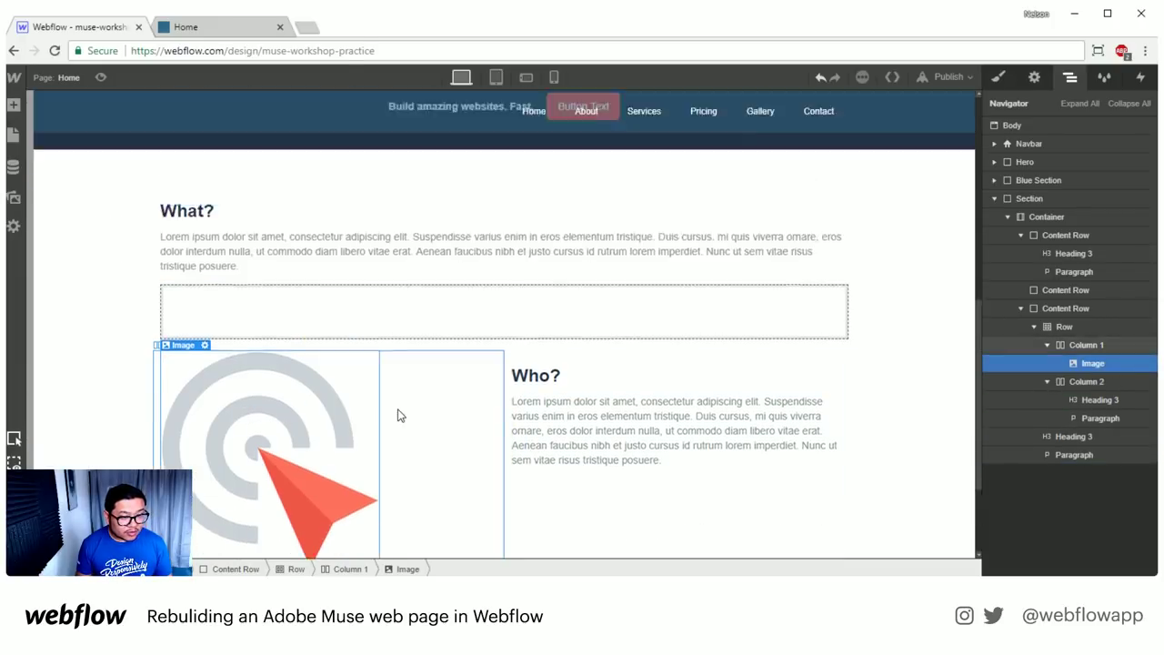
left_click(898, 332)
scroll(812, 472, "down", 3)
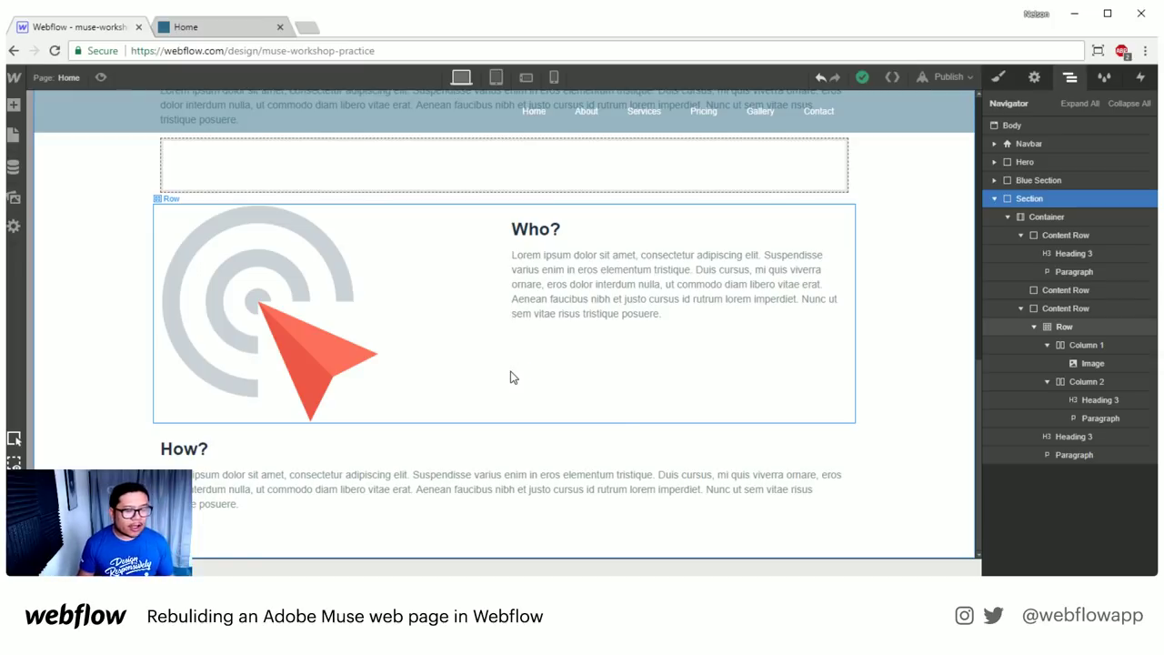
left_click(994, 198)
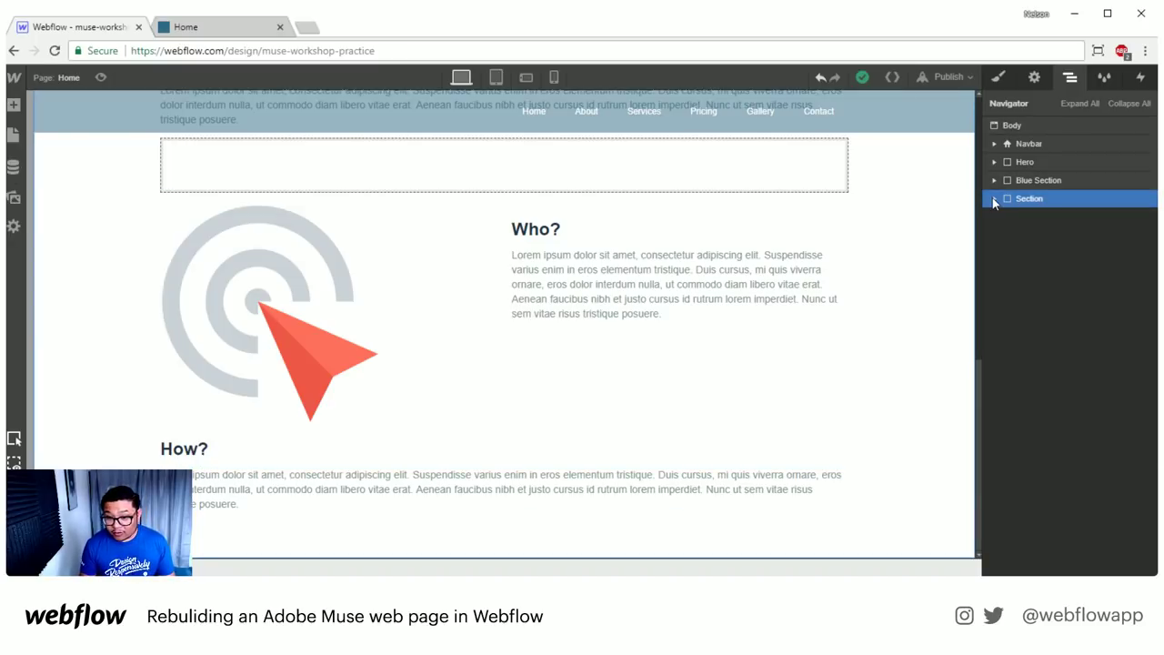
- Switch to the reference Muse site and examine the layout of its Demo reel section with the cloud background
left_click(193, 28)
scroll(469, 346, "down", 5)
scroll(469, 349, "down", 2)
scroll(469, 349, "up", 2)
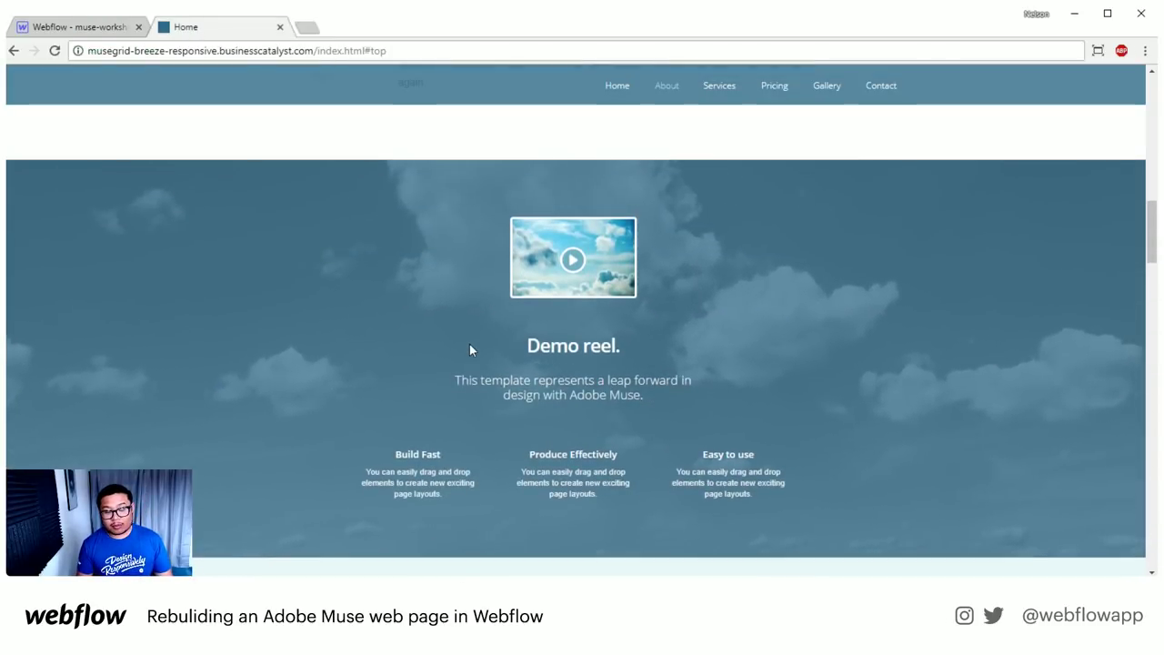
scroll(468, 345, "up", 2)
scroll(466, 341, "down", 3)
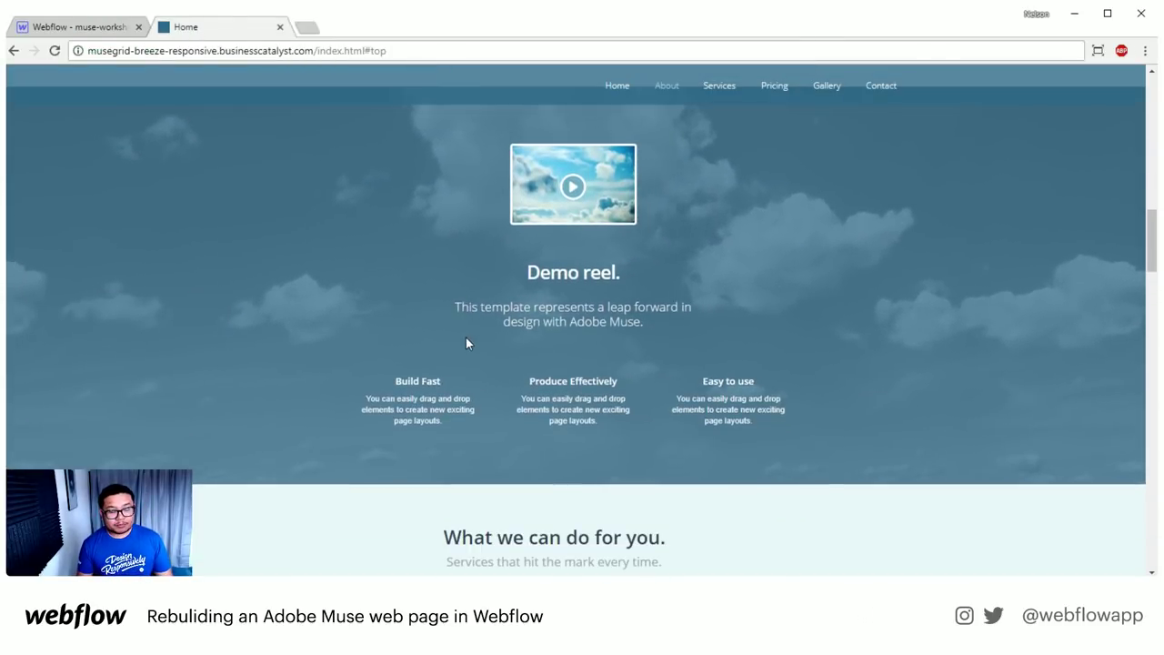
scroll(467, 341, "up", 2)
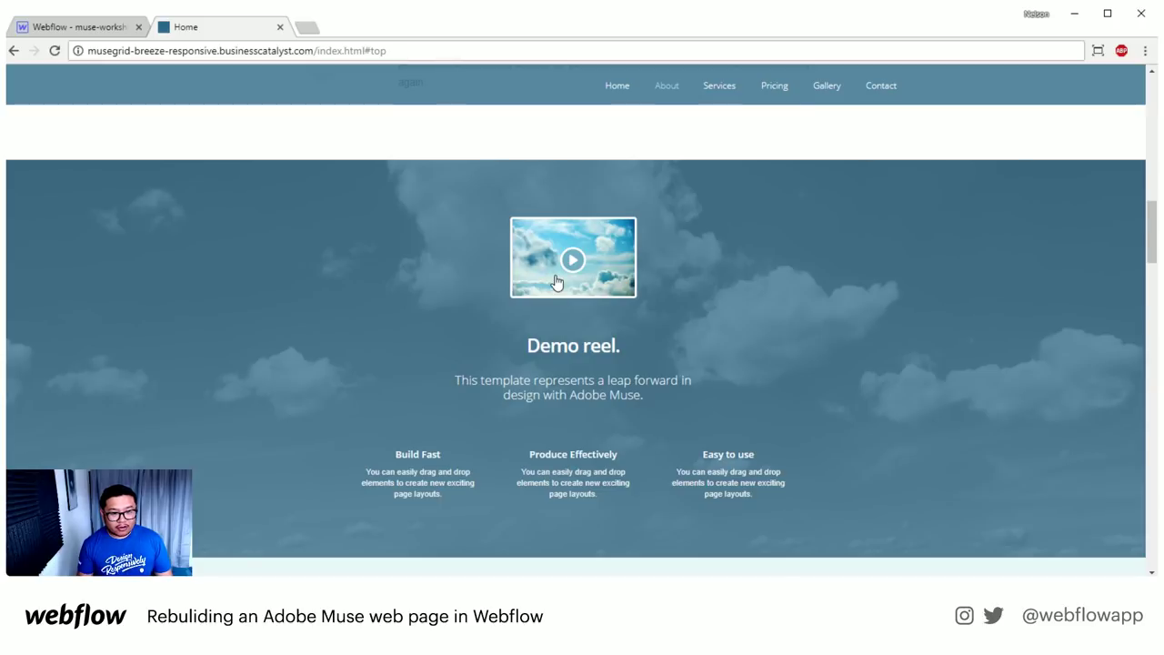
scroll(812, 368, "down", 3)
scroll(840, 385, "up", 5)
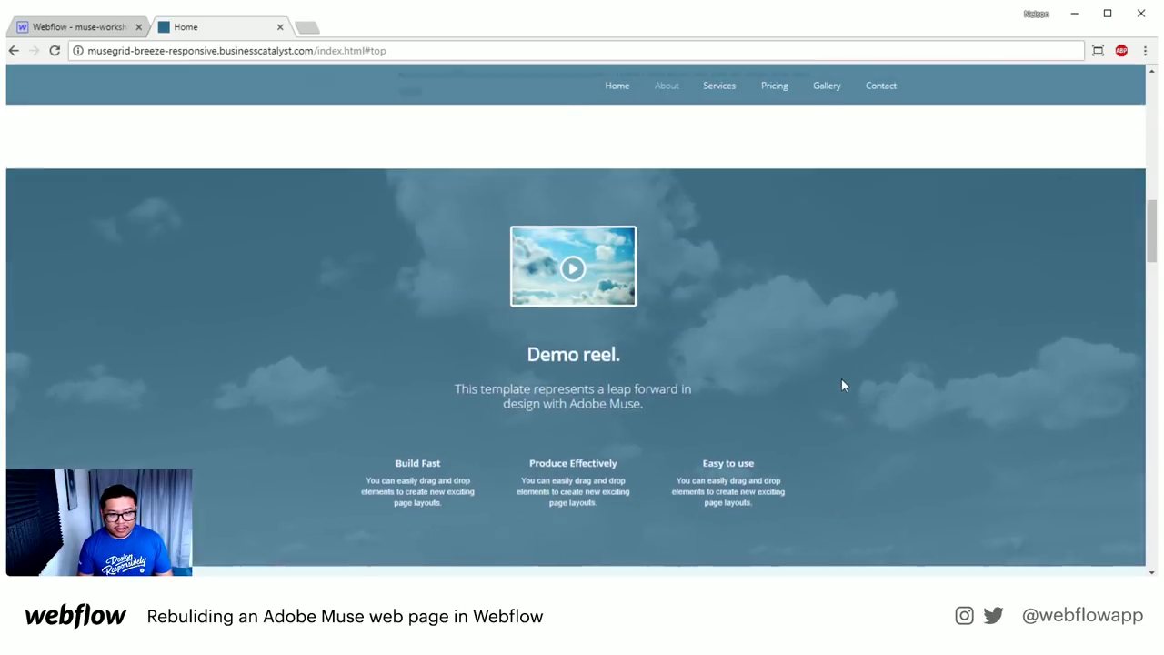
scroll(839, 385, "down", 3)
scroll(841, 385, "up", 2)
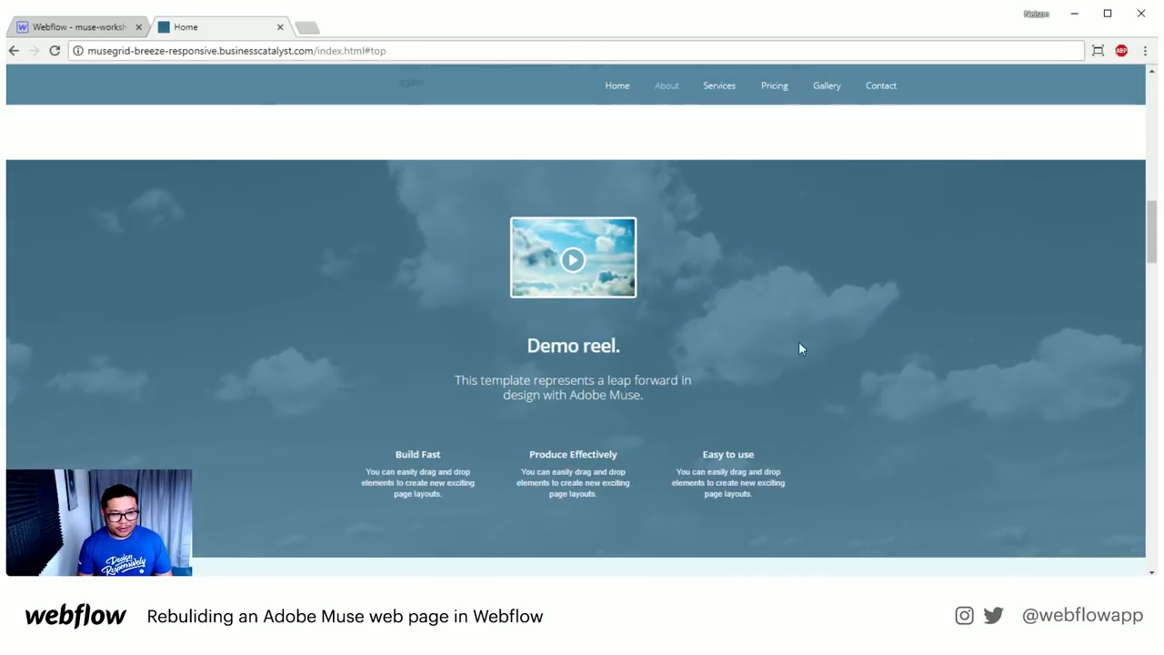
- Return to the Webflow project and add a new section at the end of the page, after the existing content section
left_click(91, 28)
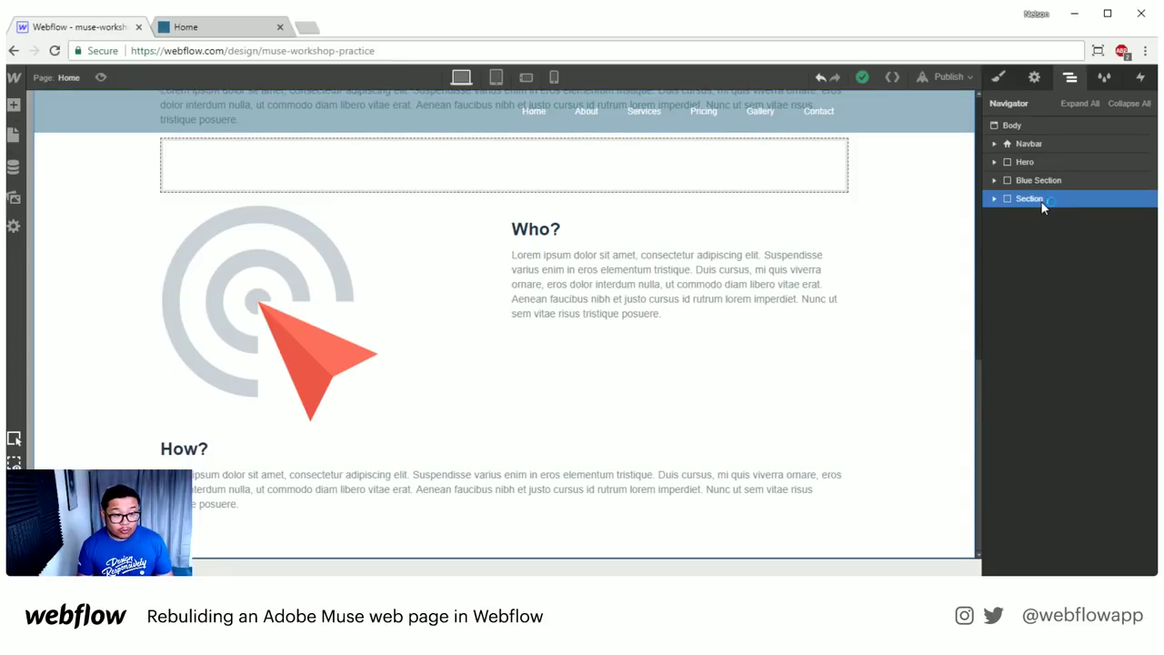
scroll(729, 339, "up", 3)
scroll(728, 339, "down", 3)
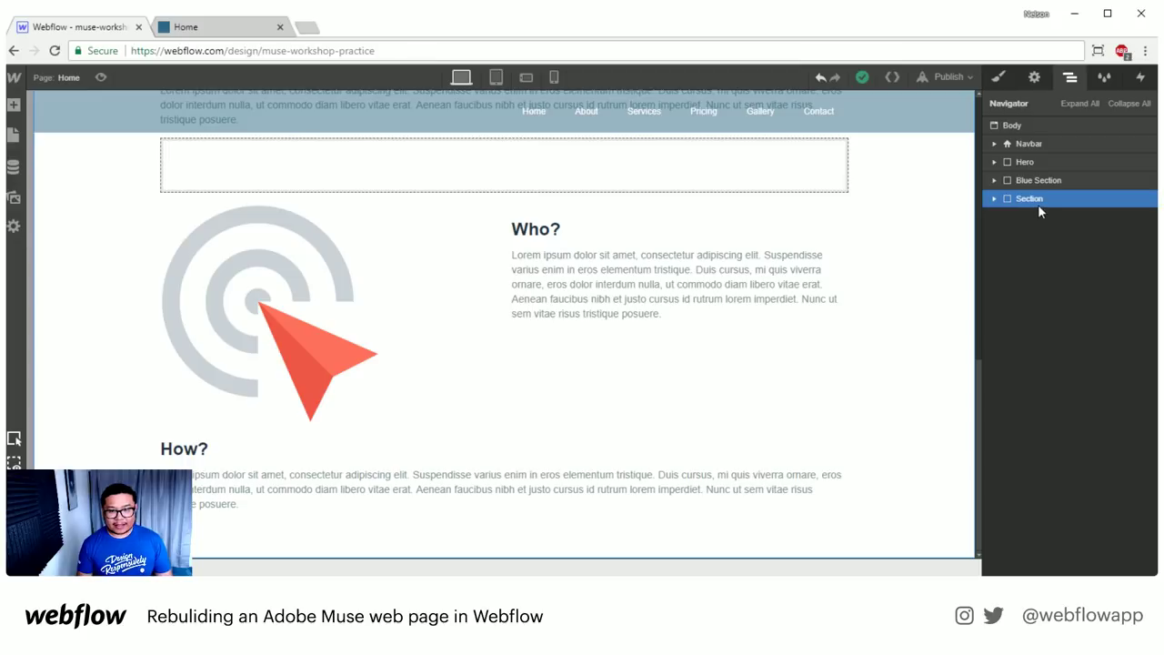
key("a")
left_click_drag(61, 200, 1031, 227)
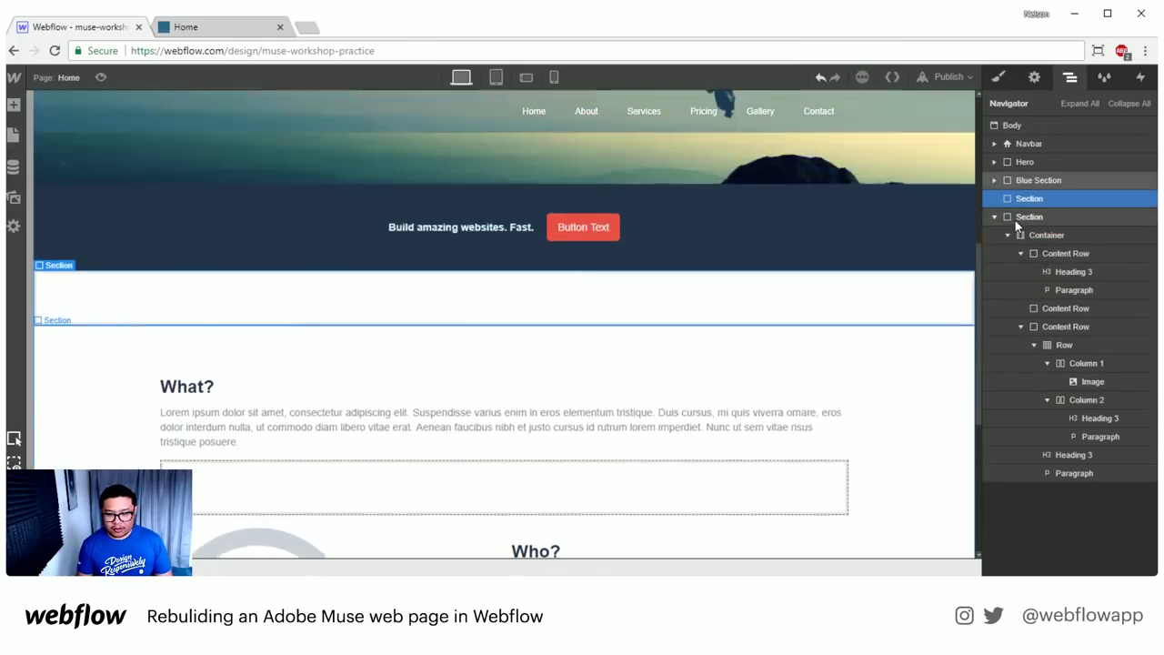
left_click(1027, 217)
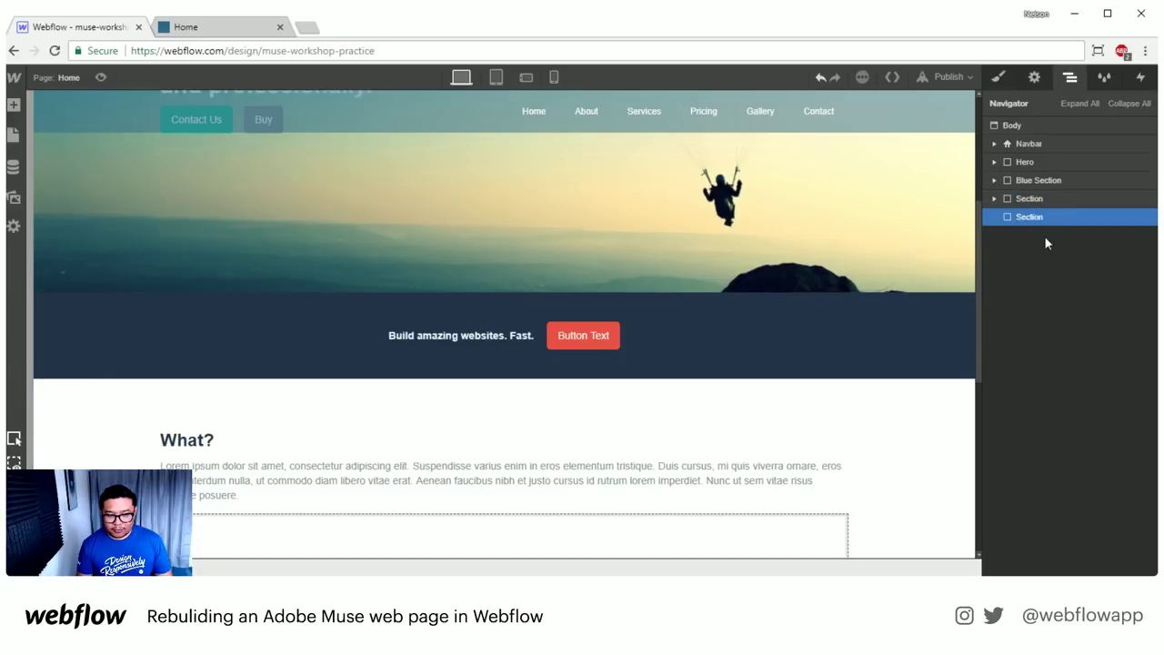
scroll(728, 464, "down", 5)
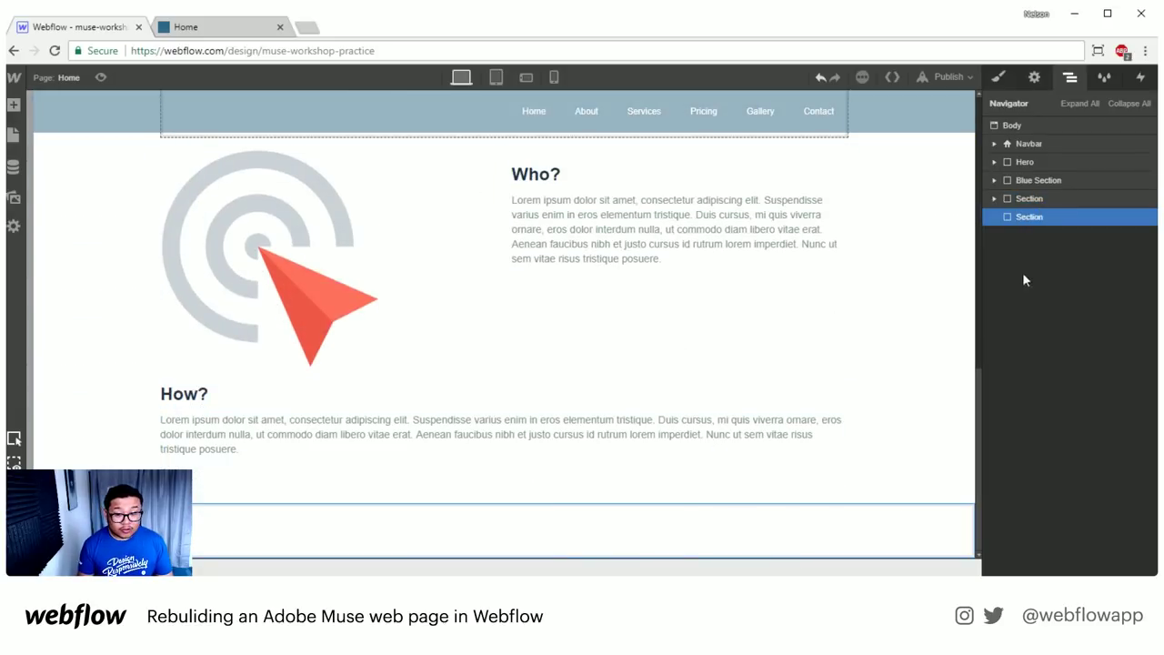
- Assign the new class "Clouds Section" to the empty section at the end of the page
key("s")
left_click(1037, 148)
type("Clou")
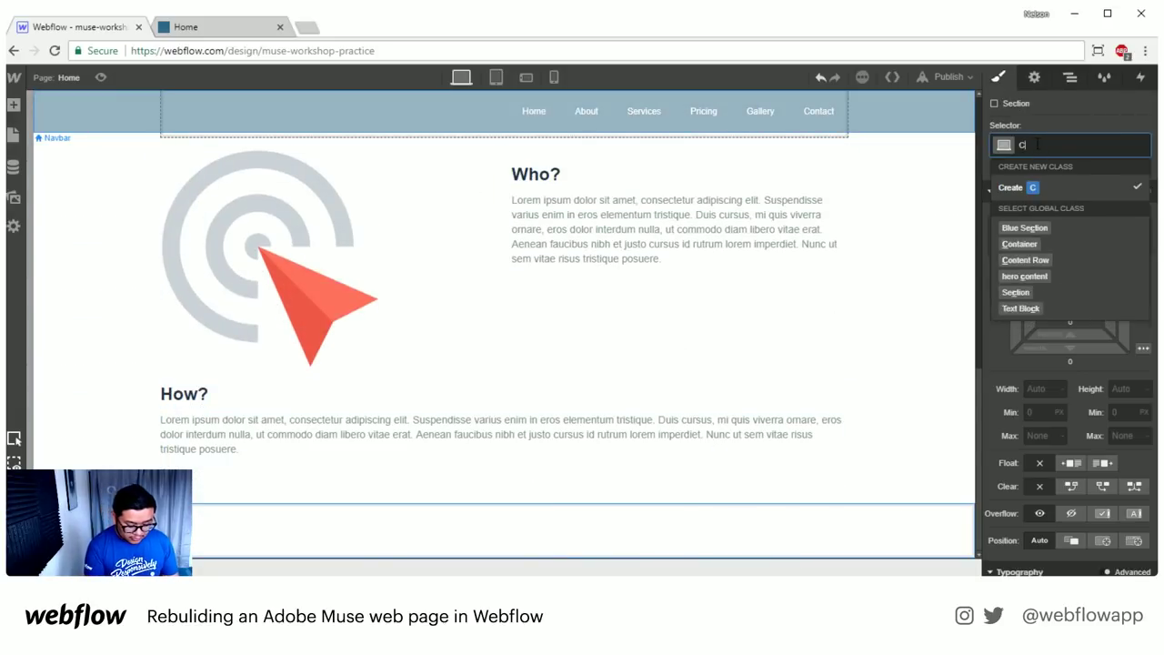
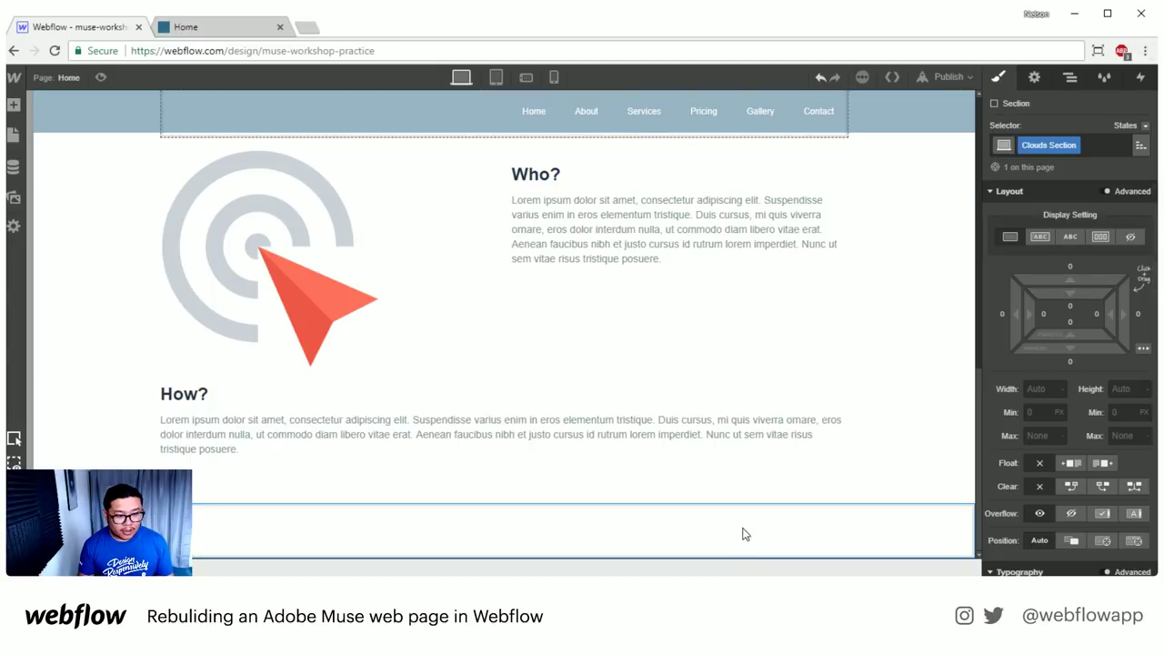
- Set the position of the Clouds Section to relative
key("a")
key("a")
scroll(1082, 459, "down", 3)
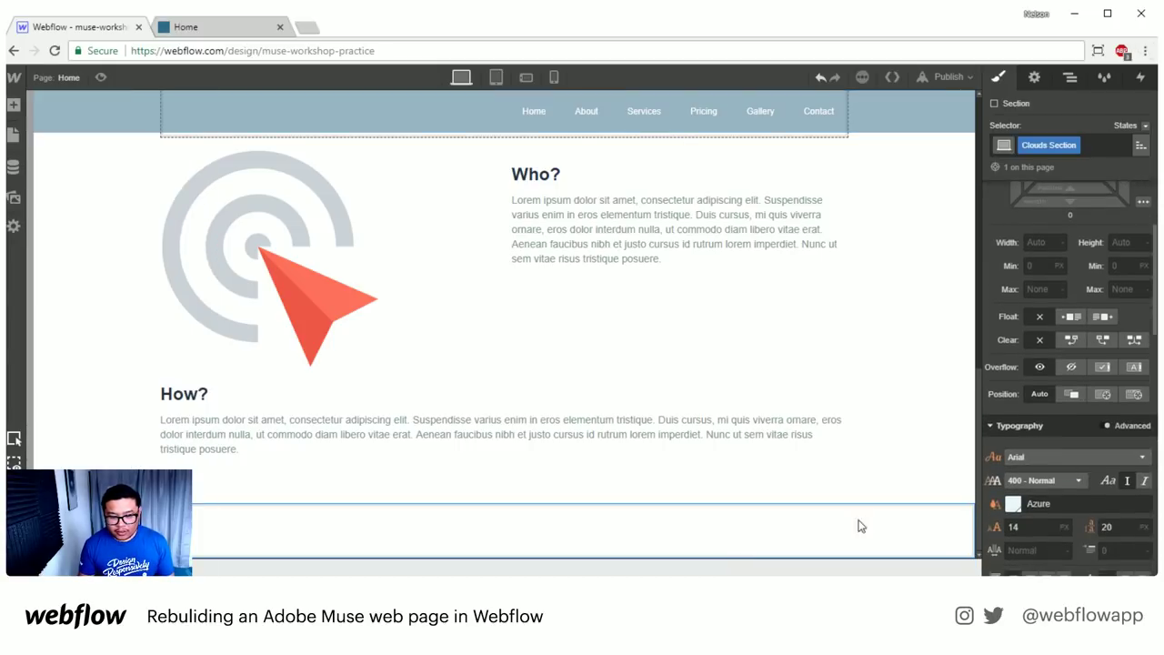
scroll(1043, 486, "down", 4)
scroll(1044, 487, "down", 1)
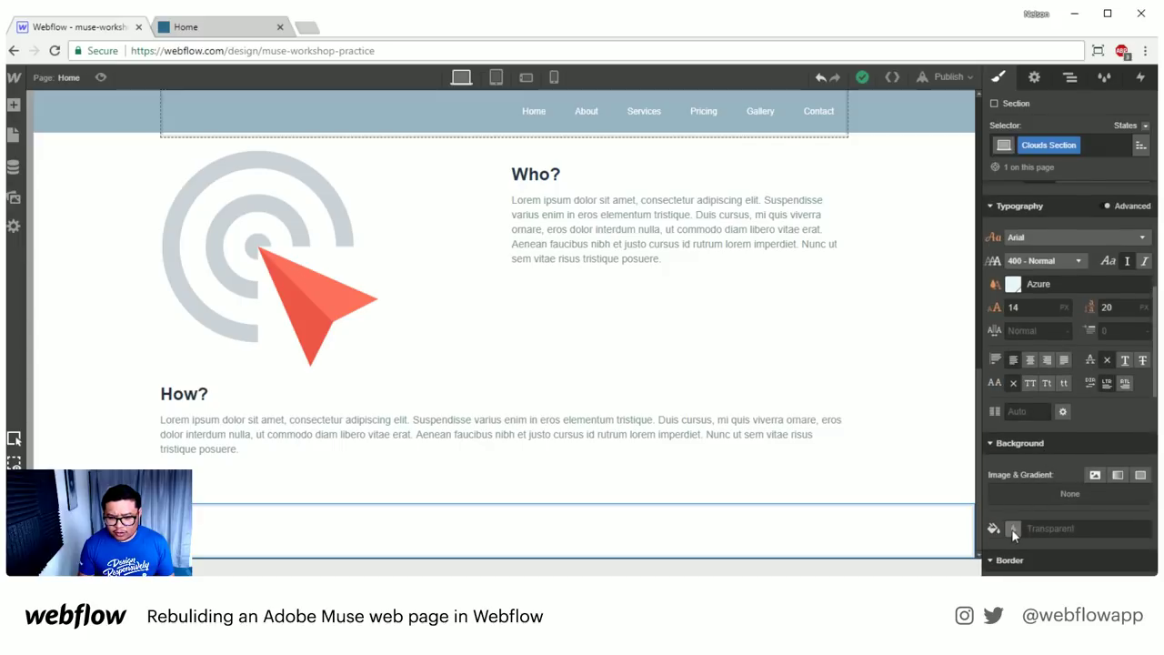
scroll(1046, 455, "up", 5)
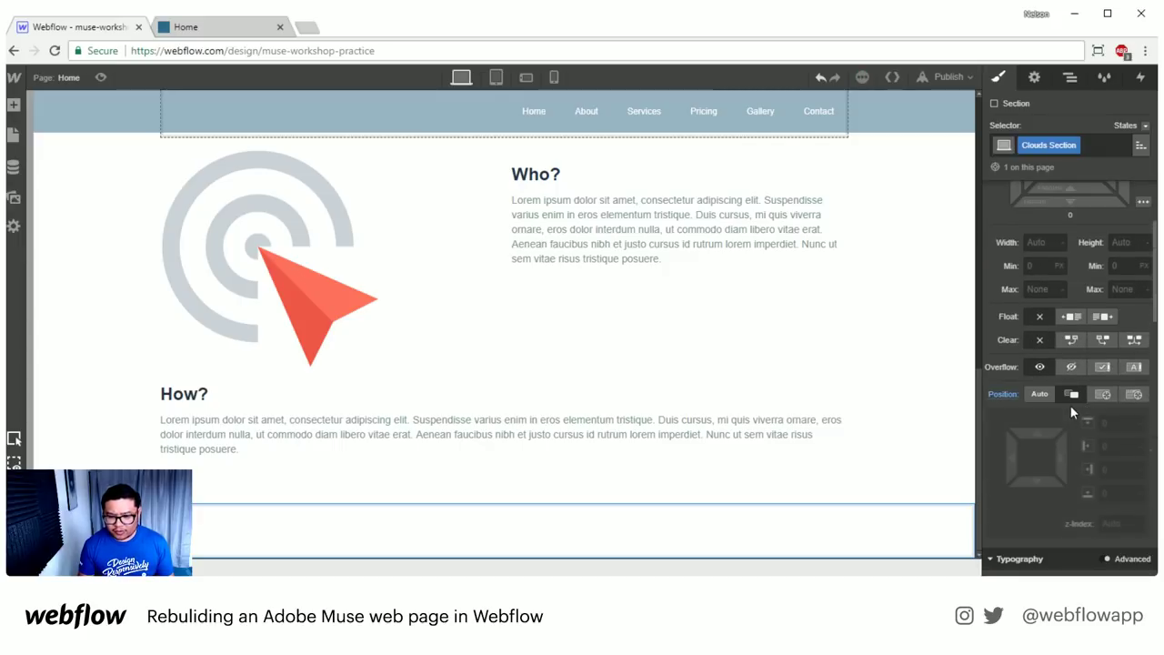
- Set the background color of the Clouds Section to the Steel Blue swatch
scroll(1059, 432, "down", 2)
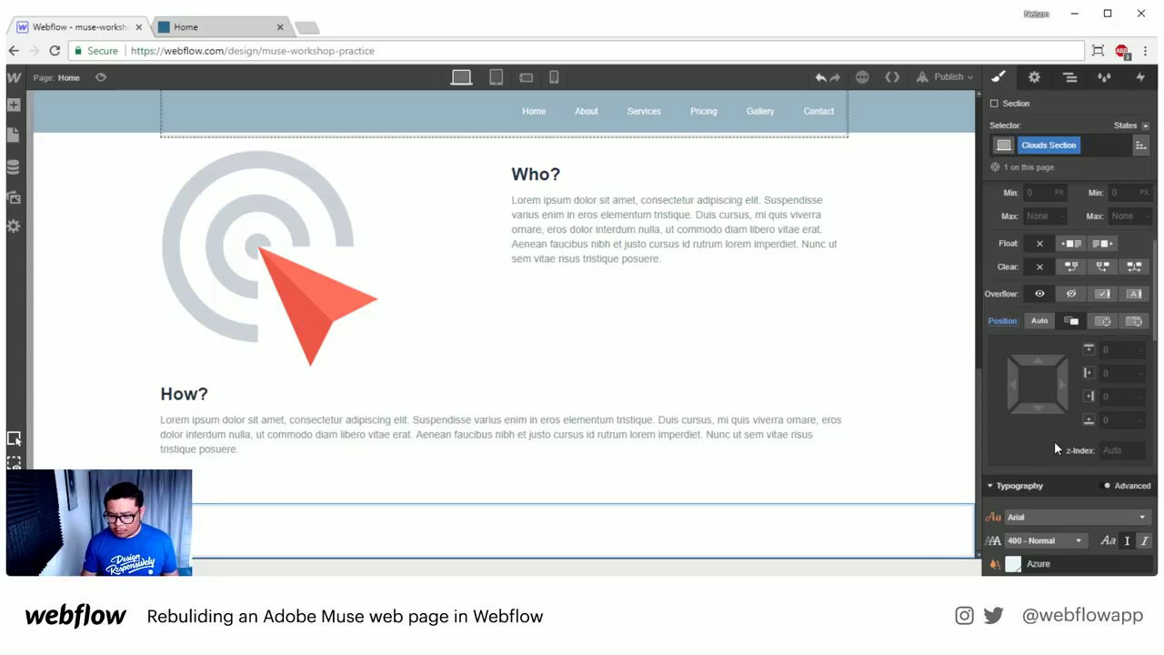
scroll(1054, 442, "down", 5)
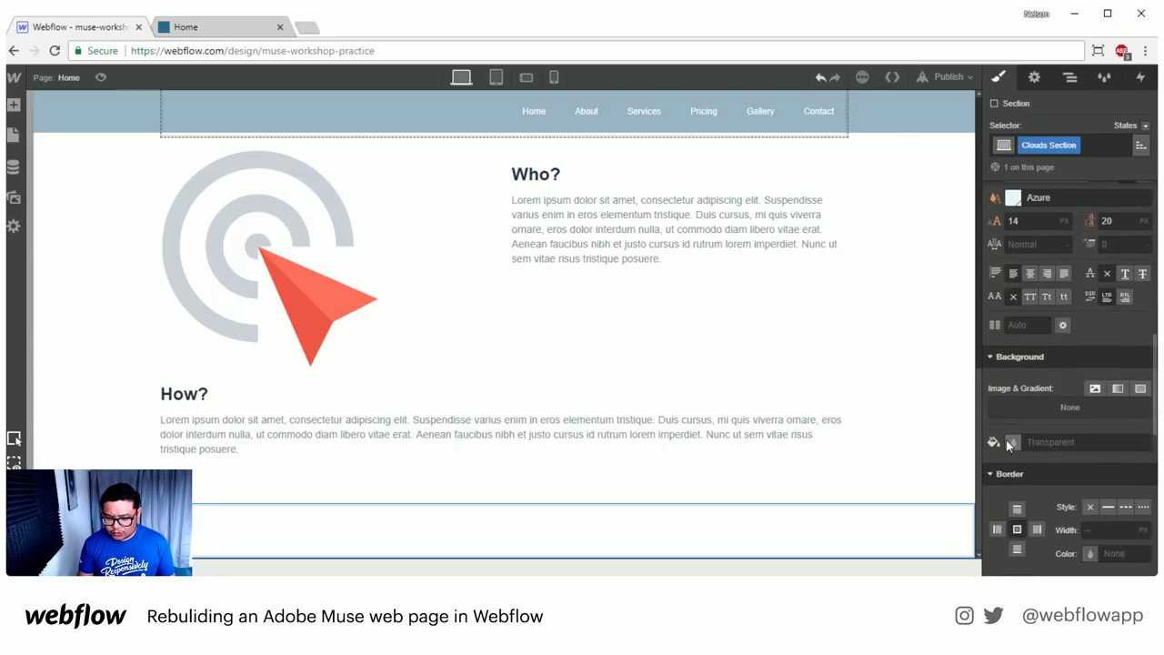
left_click(1046, 445)
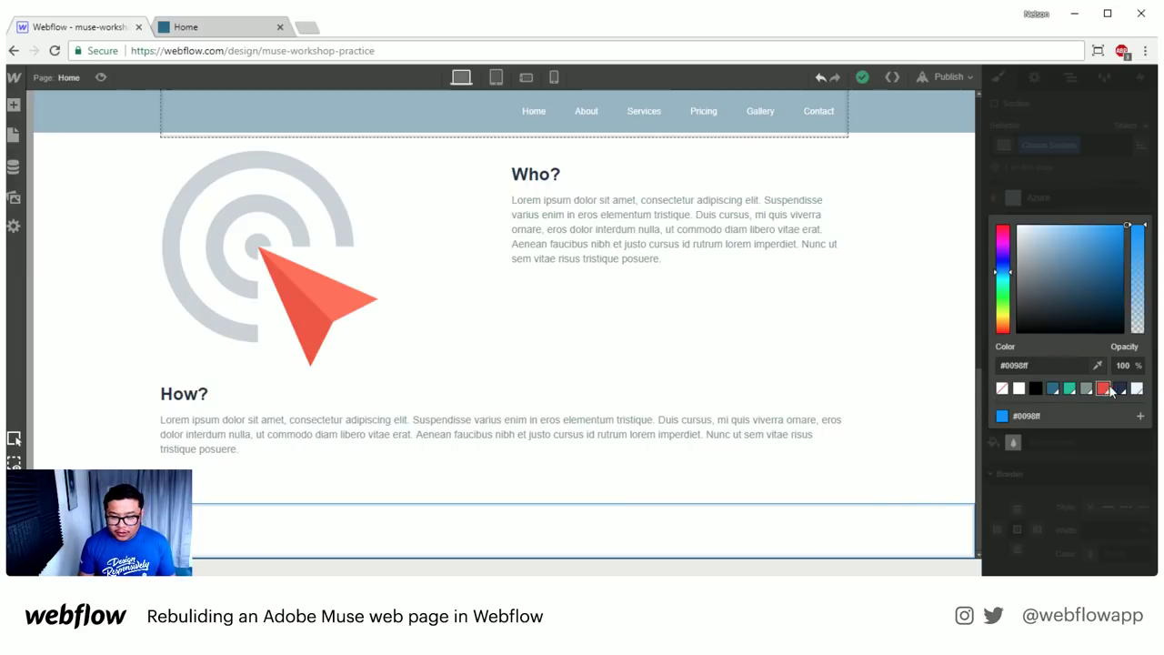
left_click(1053, 389)
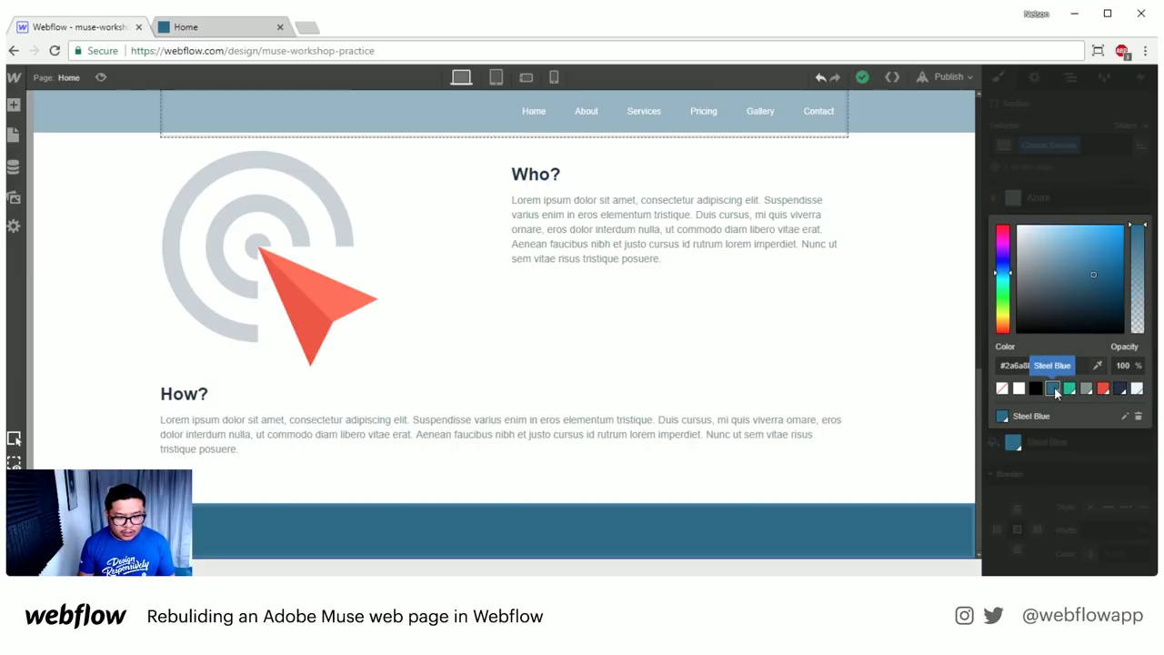
left_click(1082, 443)
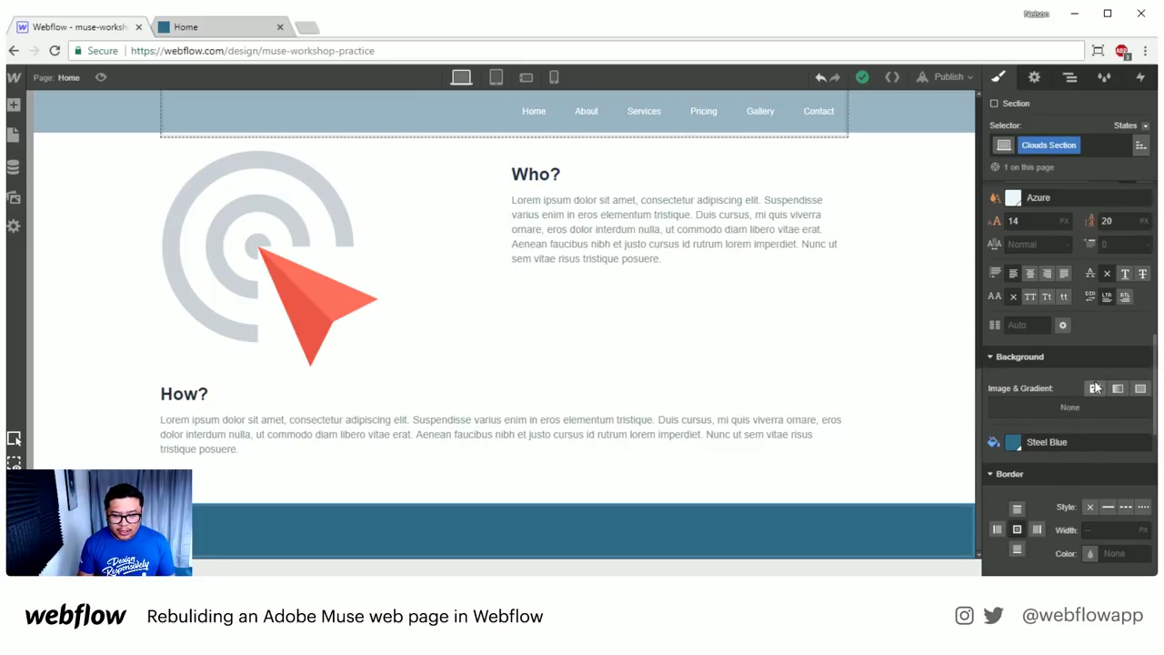
- Add a div block inside the Clouds Section and give it the class "clouds"
scroll(1097, 389, "down", 2)
key("a")
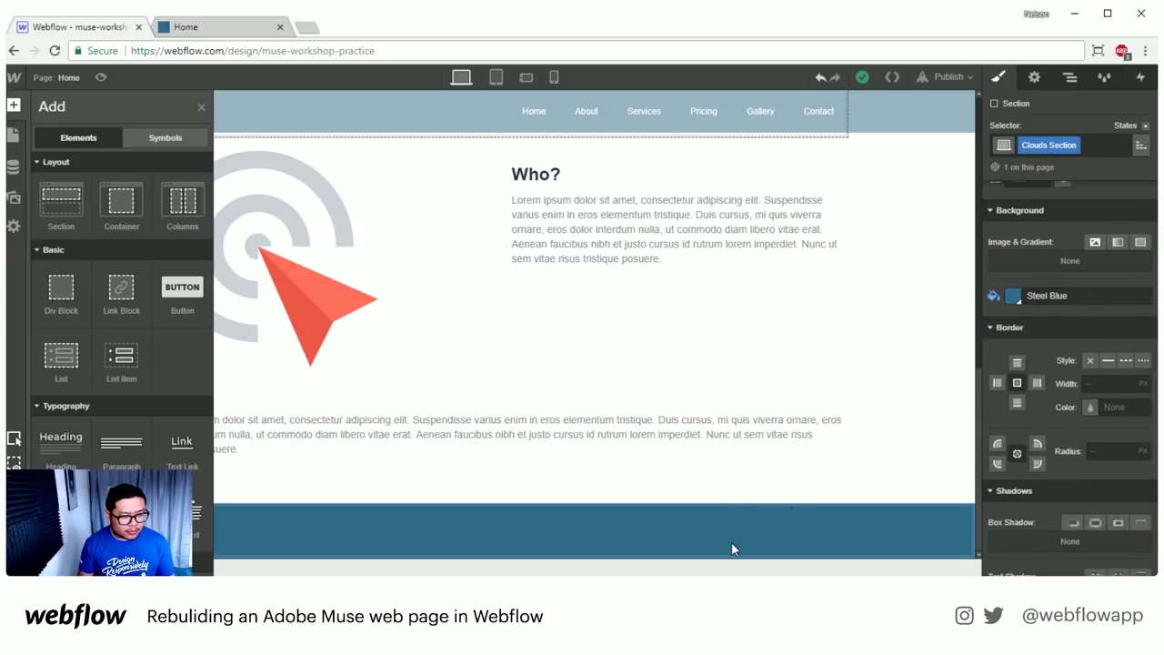
left_click_drag(61, 288, 481, 434)
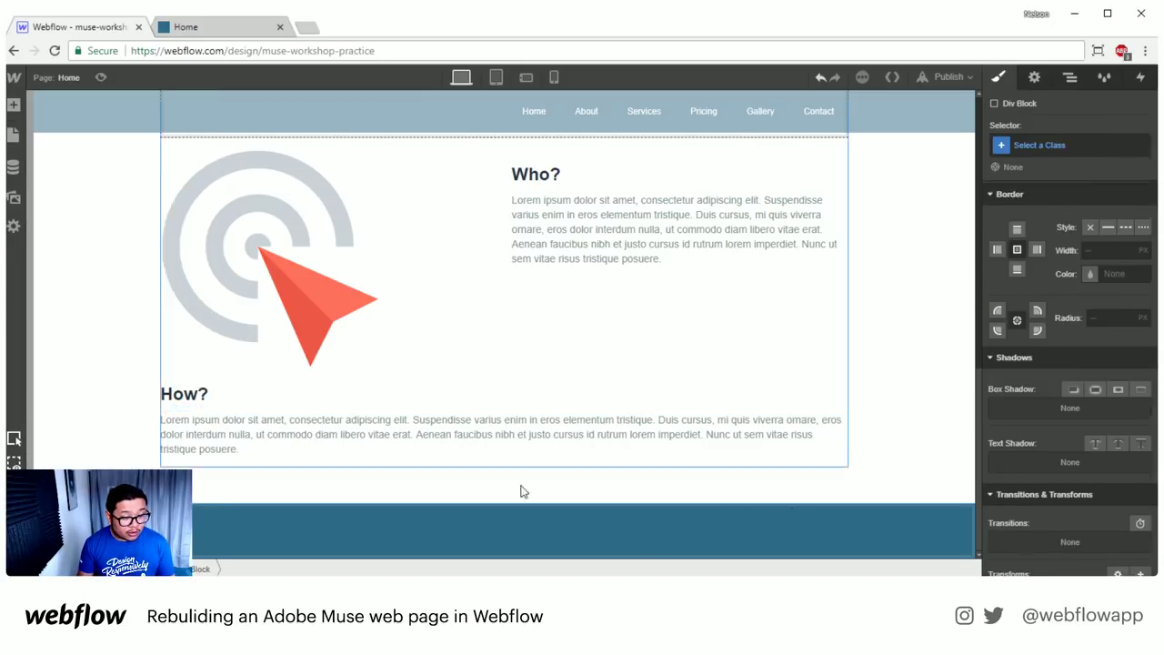
scroll(1048, 371, "up", 3)
left_click(1073, 147)
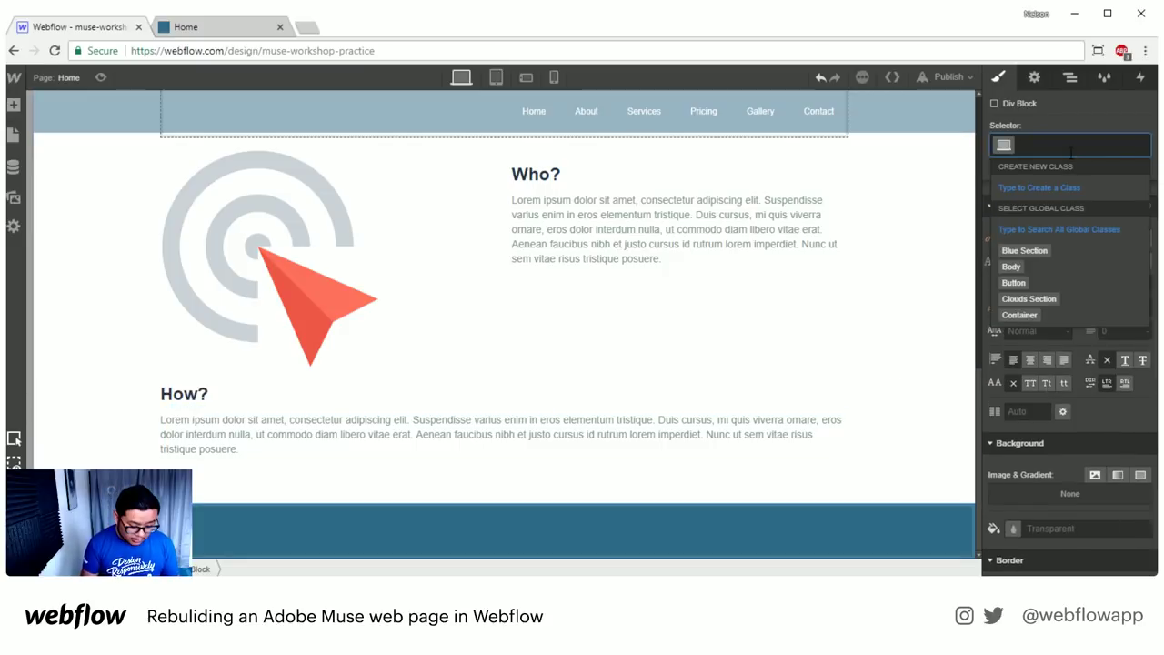
type("clouds")
key("Return")
- Position the clouds div absolutely with the full-cover preset, using 0 px offsets on all sides, and check its positioning parent
scroll(1075, 351, "up", 3)
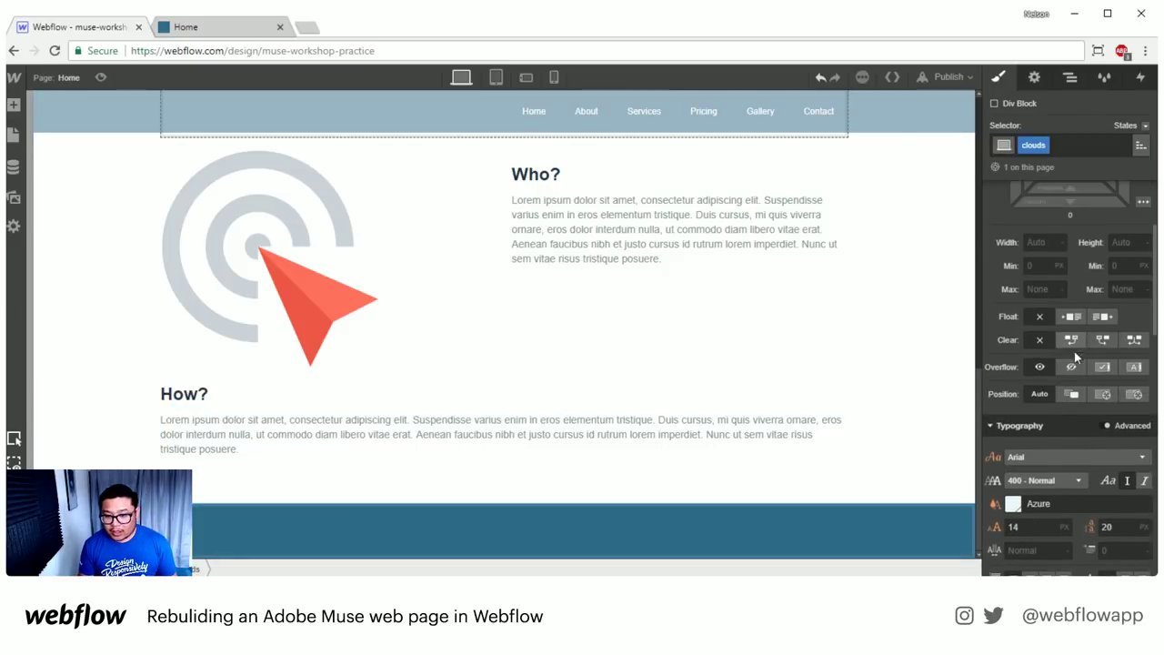
left_click(1102, 396)
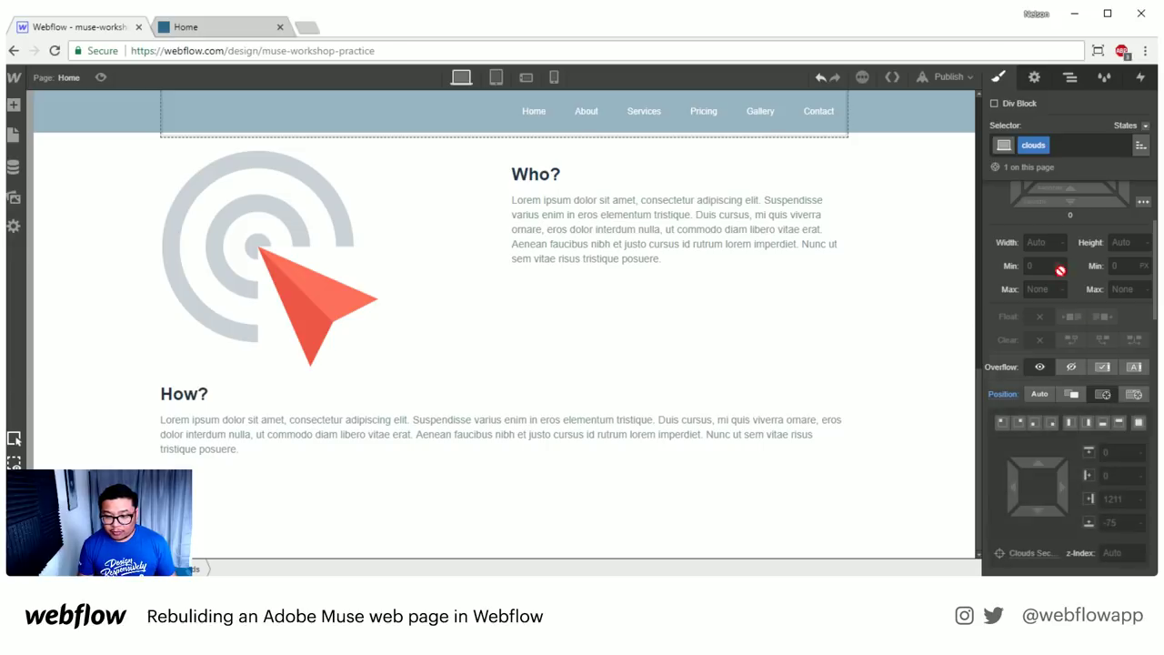
left_click(1039, 244)
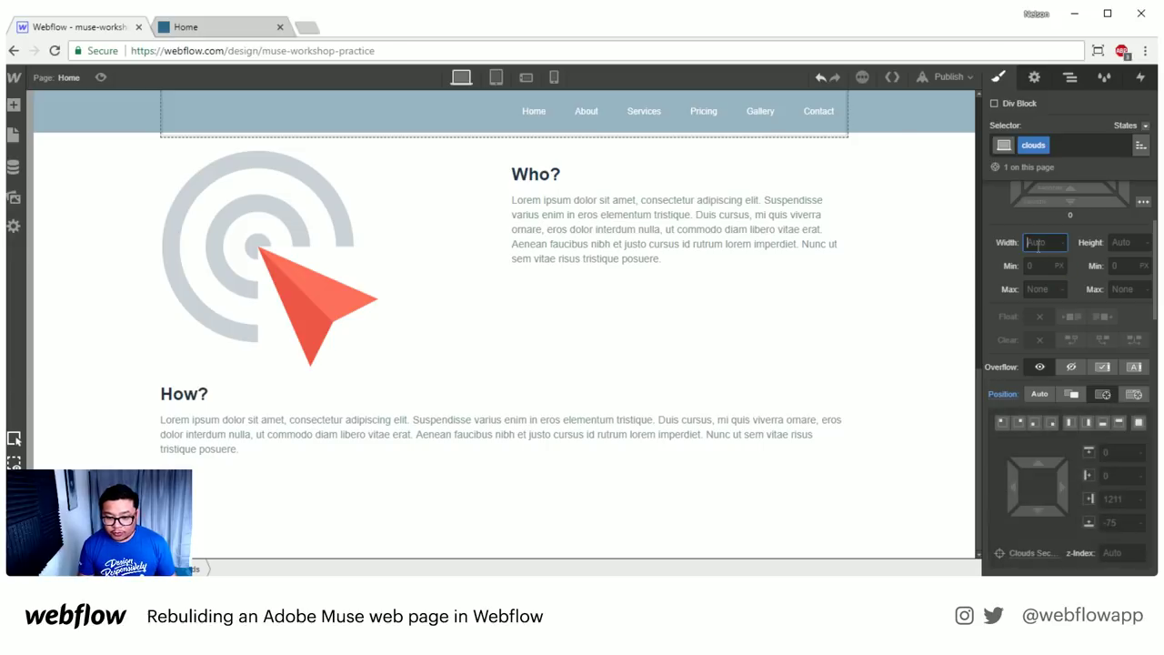
left_click(1139, 422)
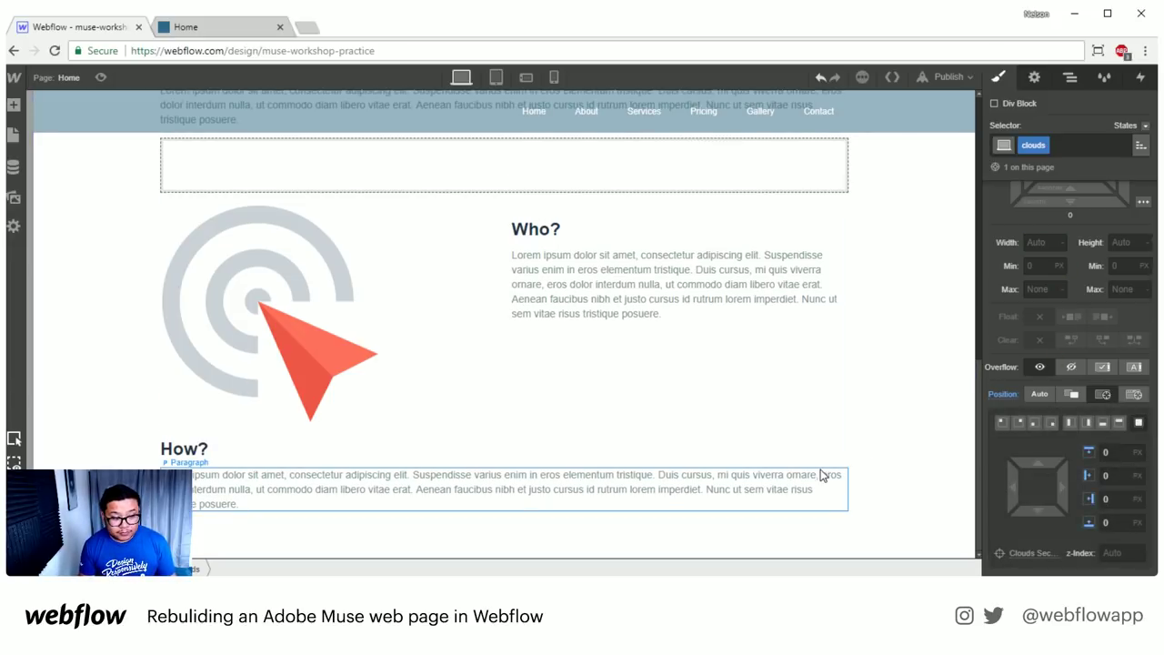
scroll(1061, 419, "down", 3)
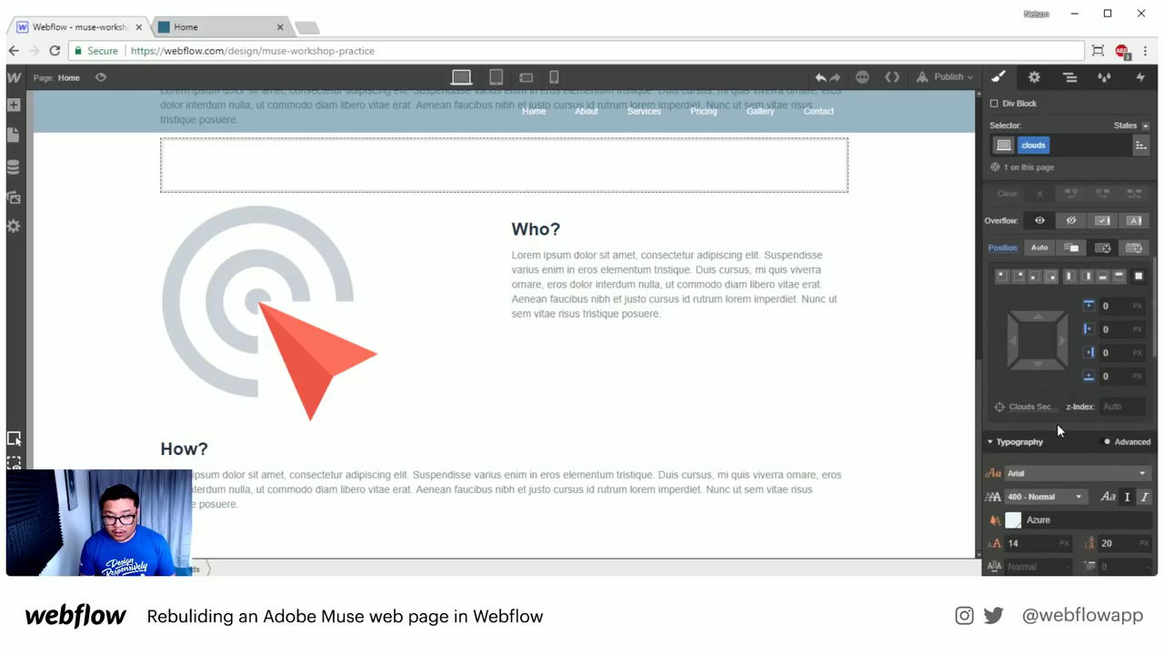
left_click(1021, 406)
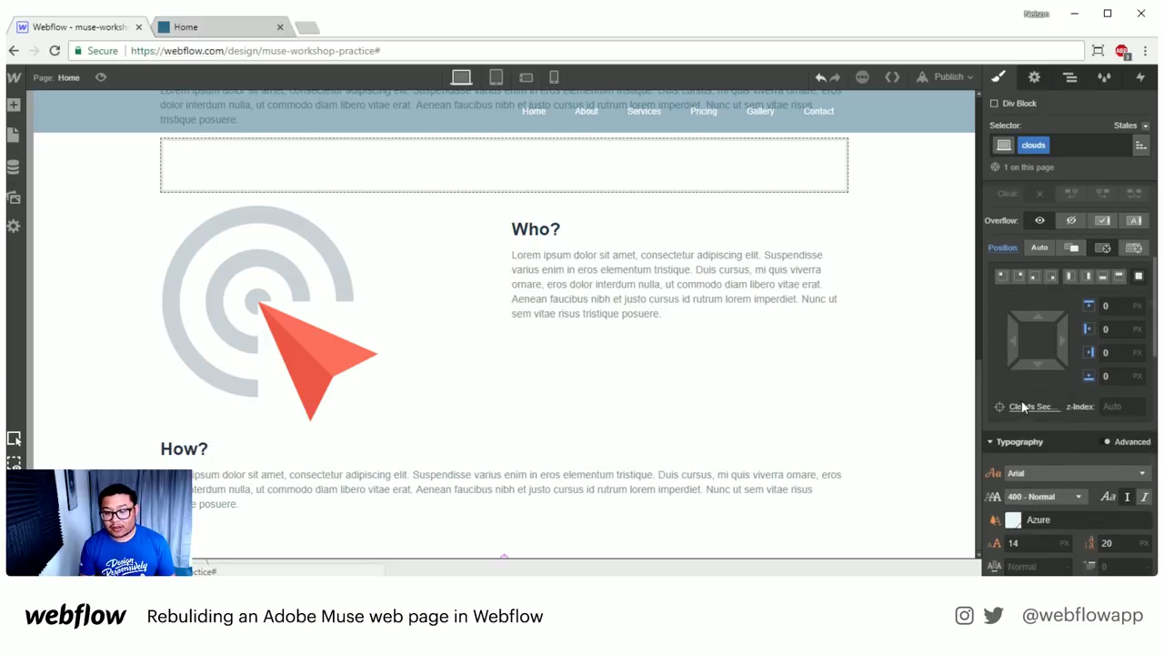
- Add a container inside the Clouds Section, directly after the clouds div
left_click(1071, 78)
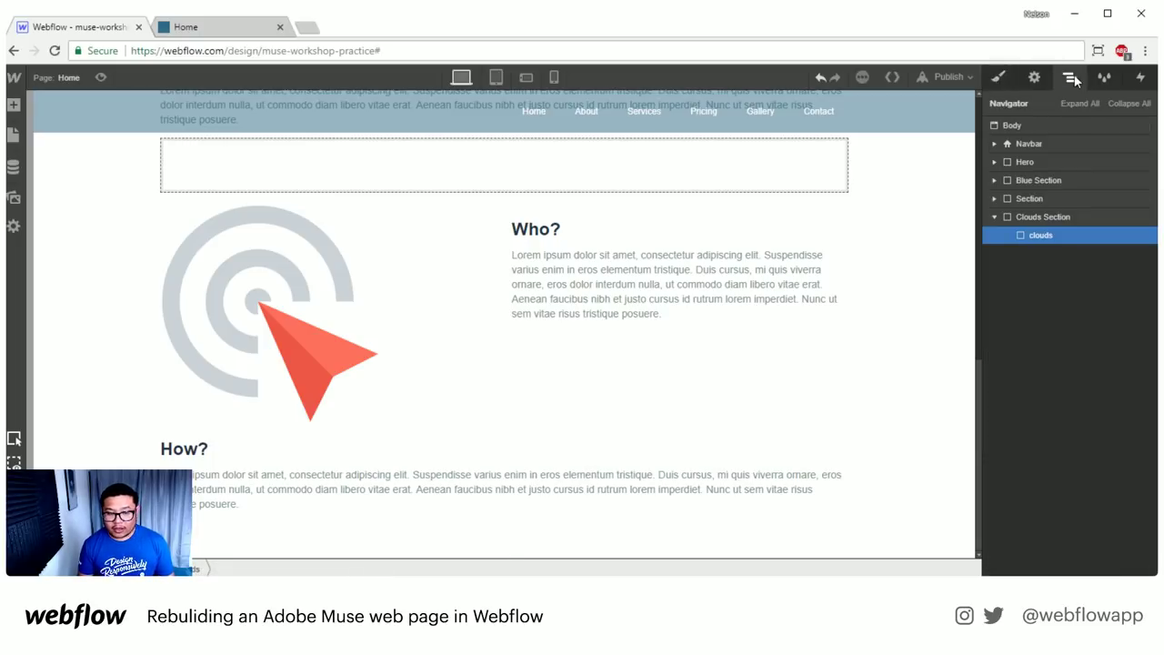
left_click(1038, 218)
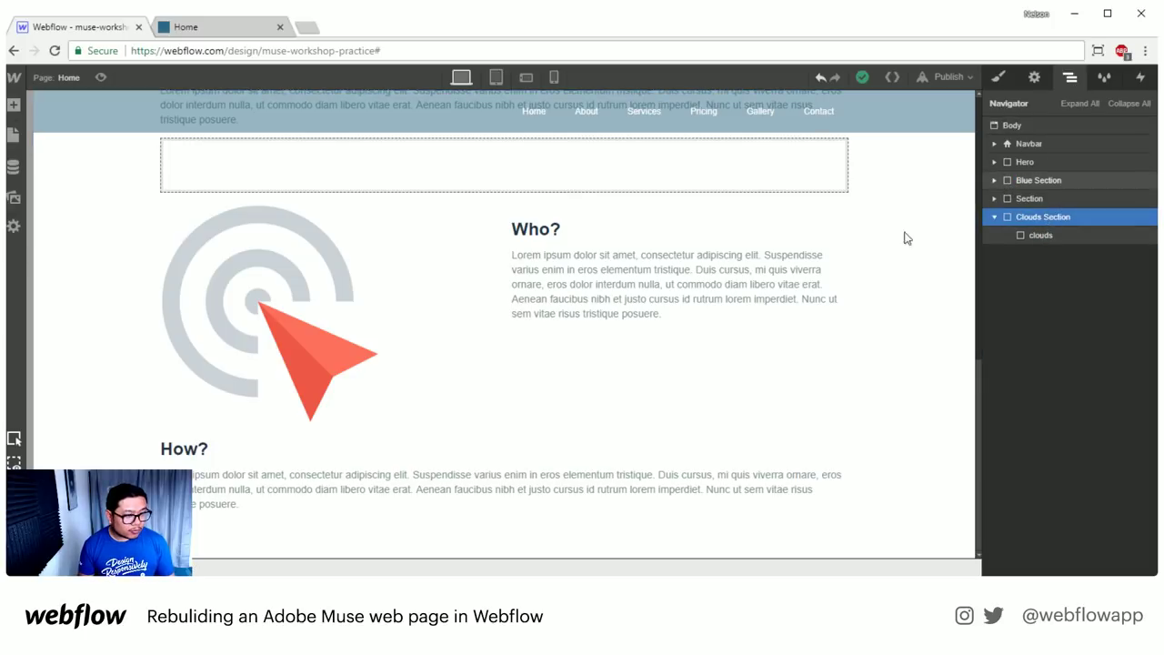
key("a")
left_click_drag(121, 200, 1088, 546)
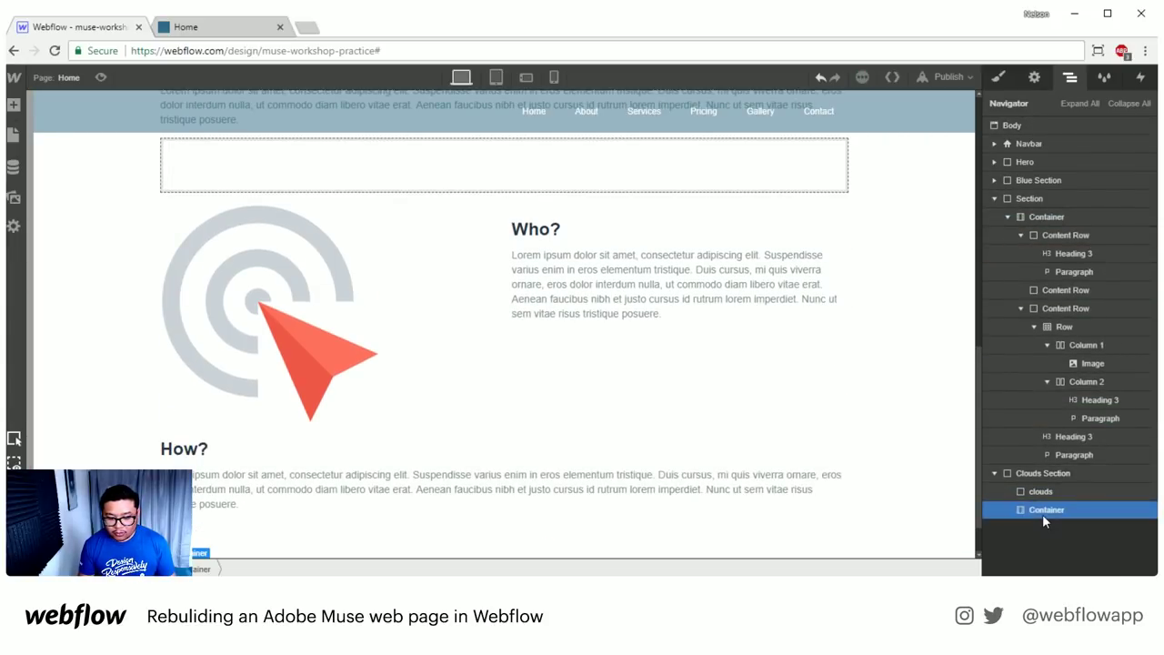
scroll(773, 441, "down", 1)
left_click(718, 539)
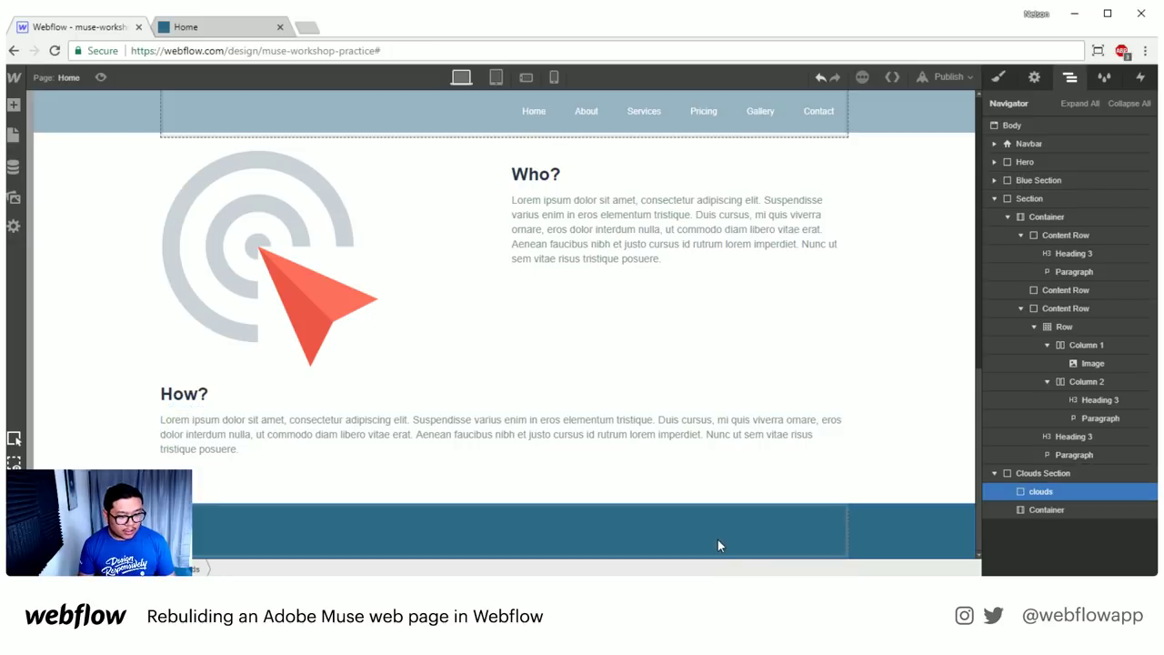
key("a")
left_click(702, 546)
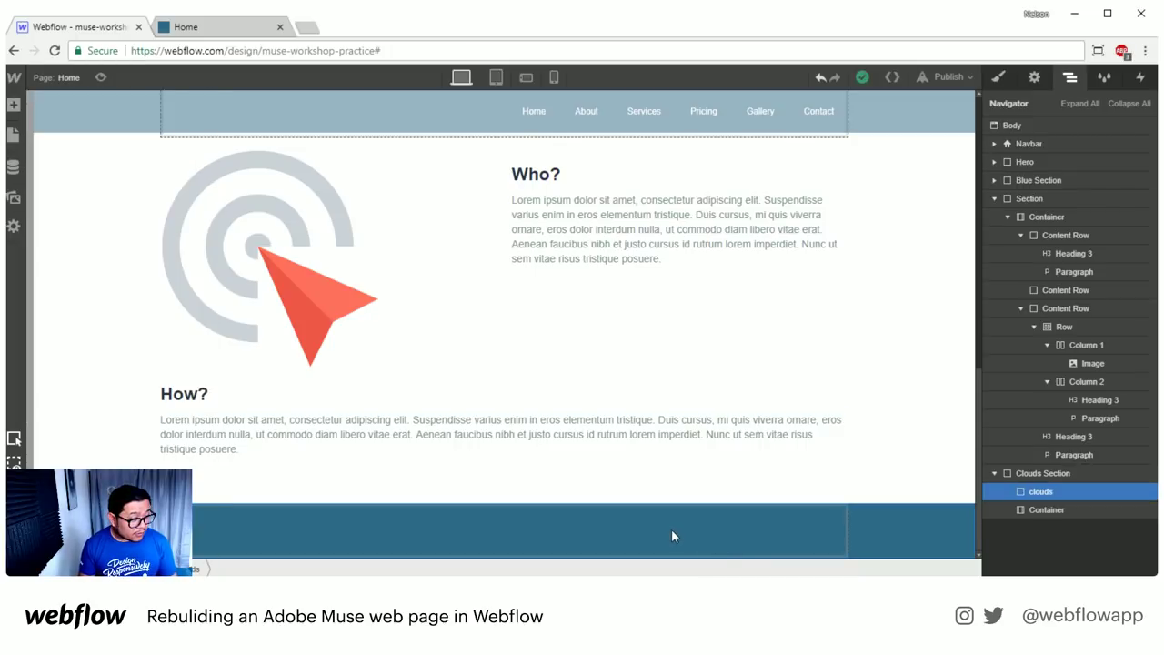
- Give the container in the Clouds Section the class "Center" and center-align its text
left_click(1046, 510)
left_click(998, 76)
left_click(1042, 145)
type("Center")
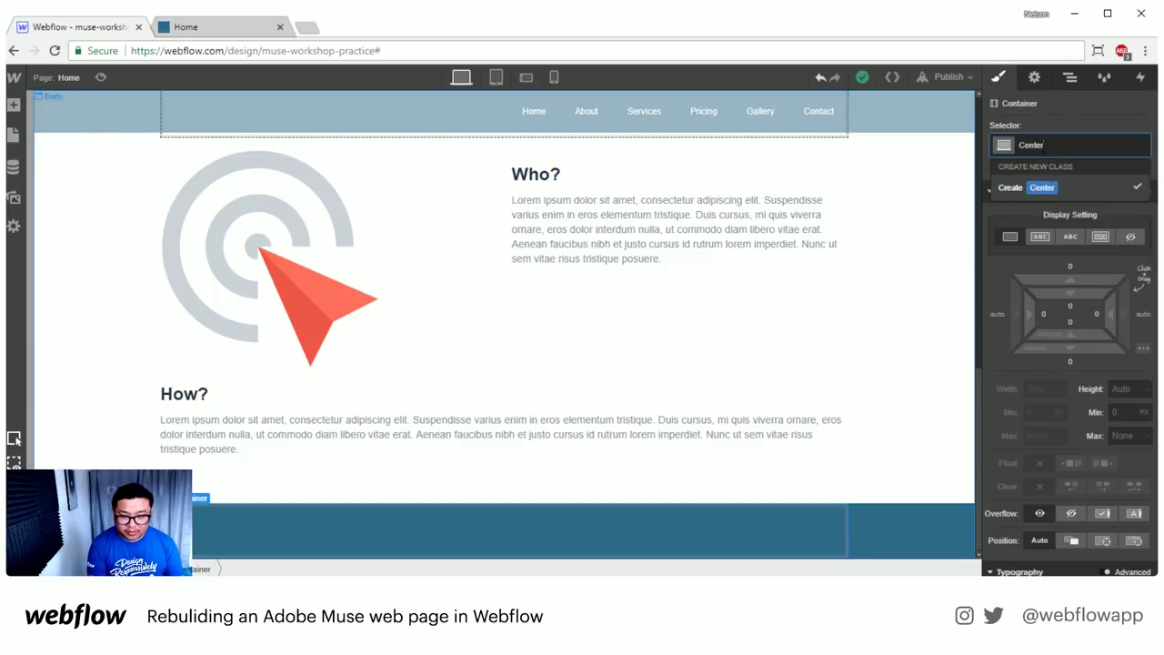
key("Return")
scroll(1100, 435, "down", 3)
scroll(1101, 435, "down", 1)
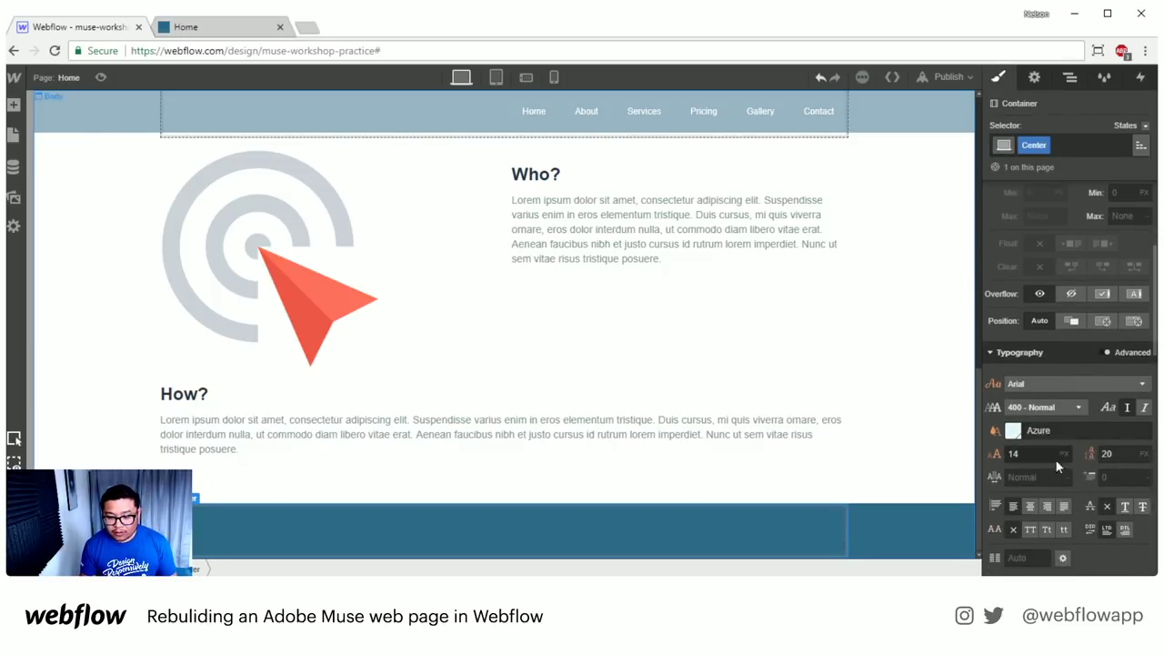
left_click(1033, 508)
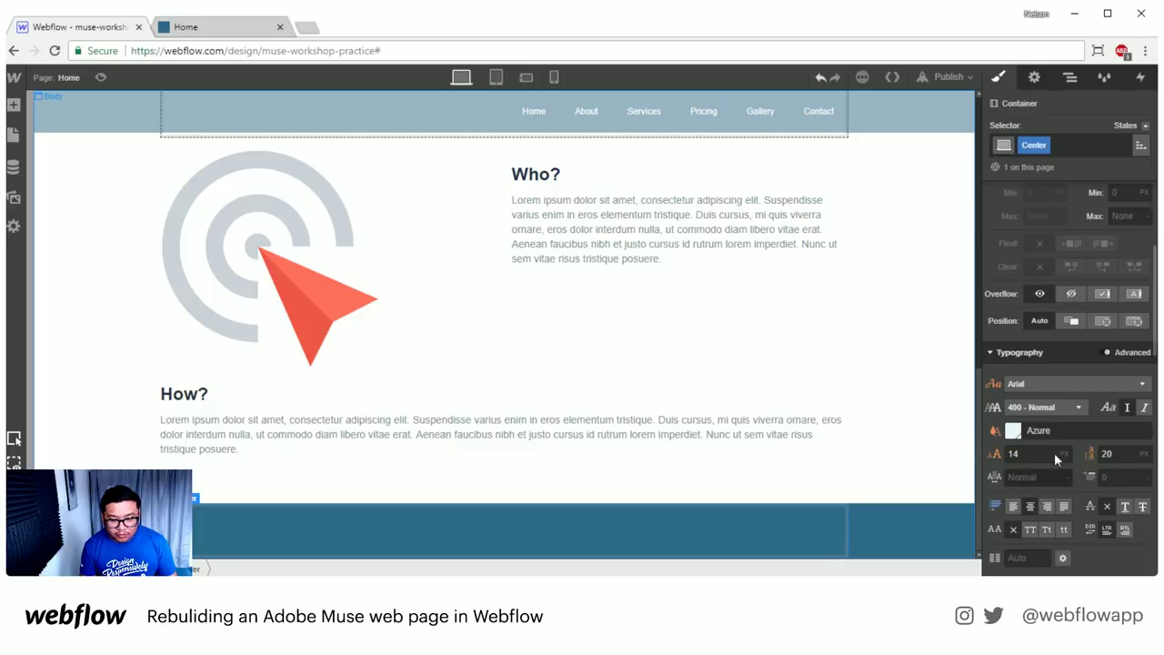
scroll(1055, 455, "down", 3)
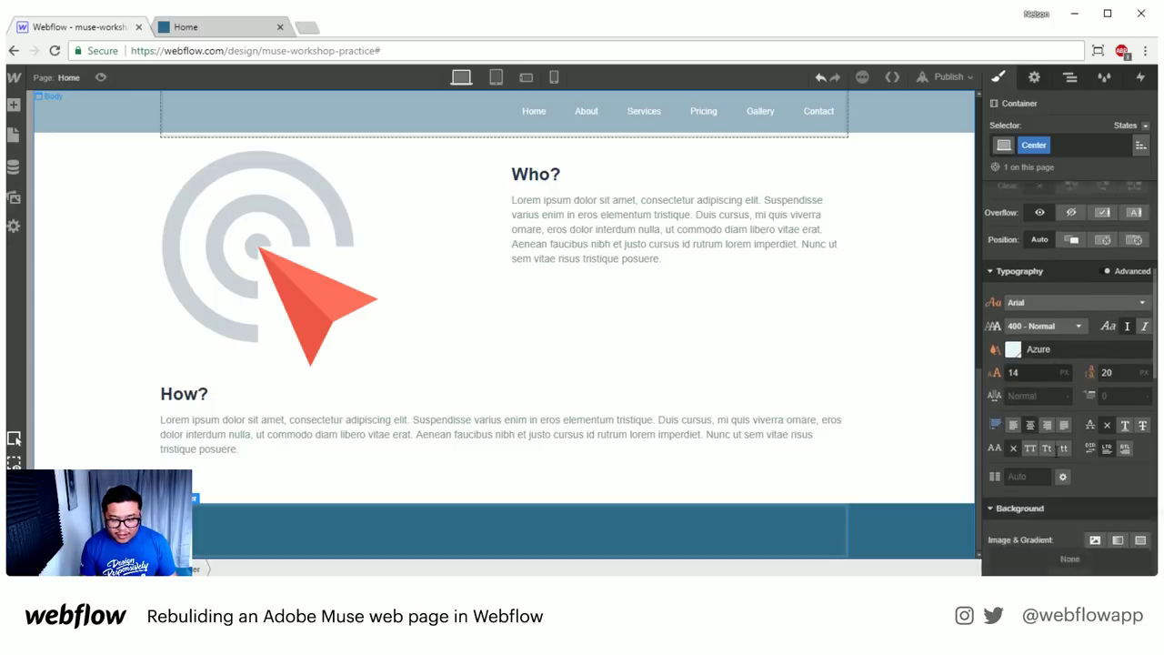
- Add a Lightbox Link component to the Clouds Section
left_click(737, 525)
key("a")
scroll(122, 319, "down", 10)
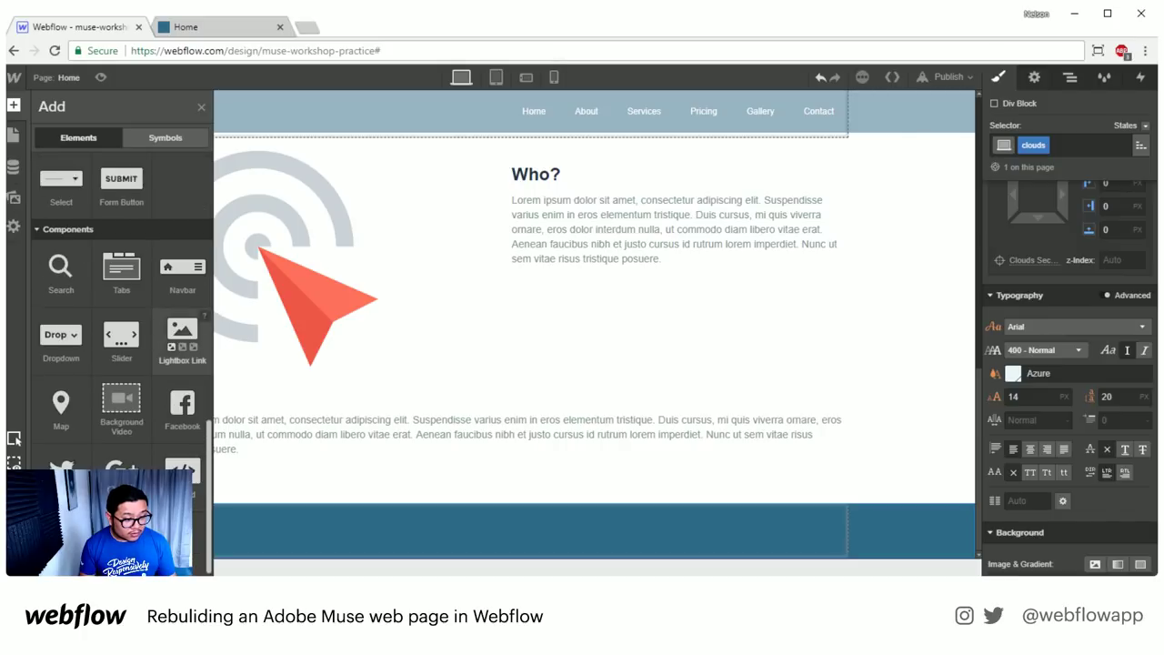
left_click(182, 339)
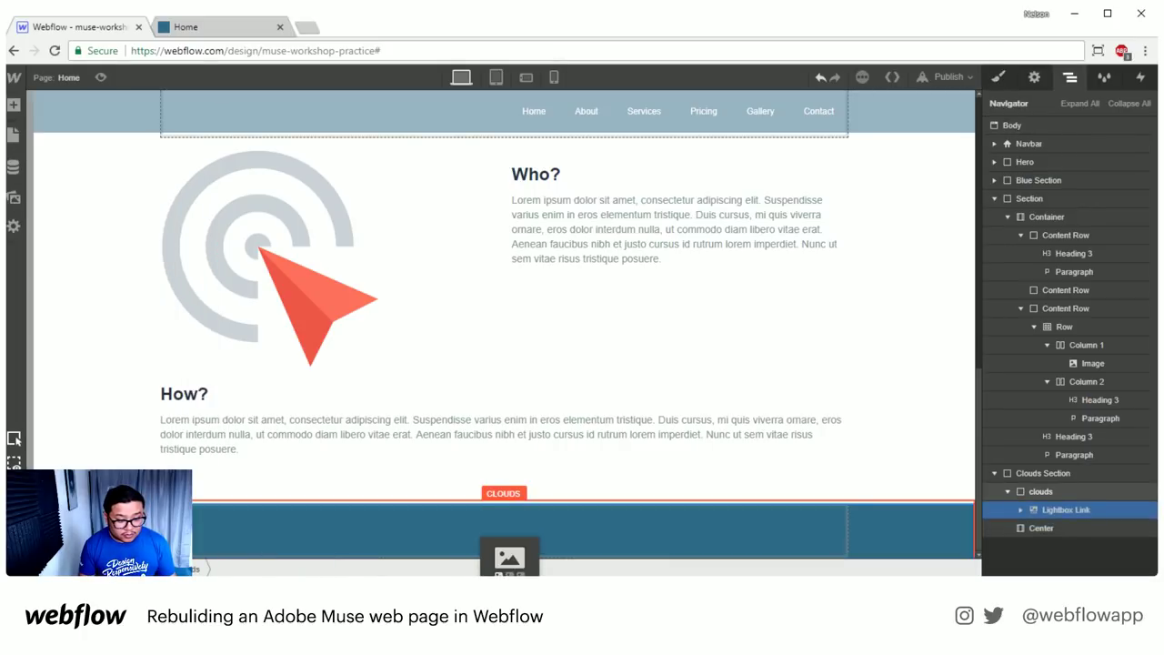
key("s")
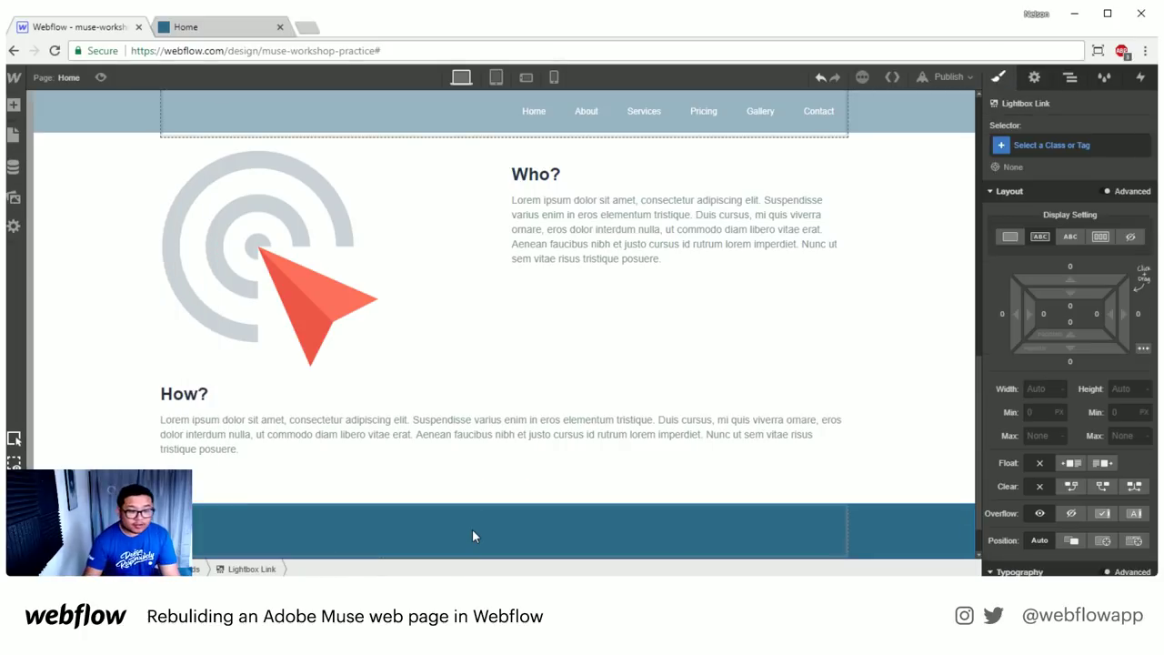
- Move the Lightbox Link out of the clouds div and into the Center container
left_click(1071, 77)
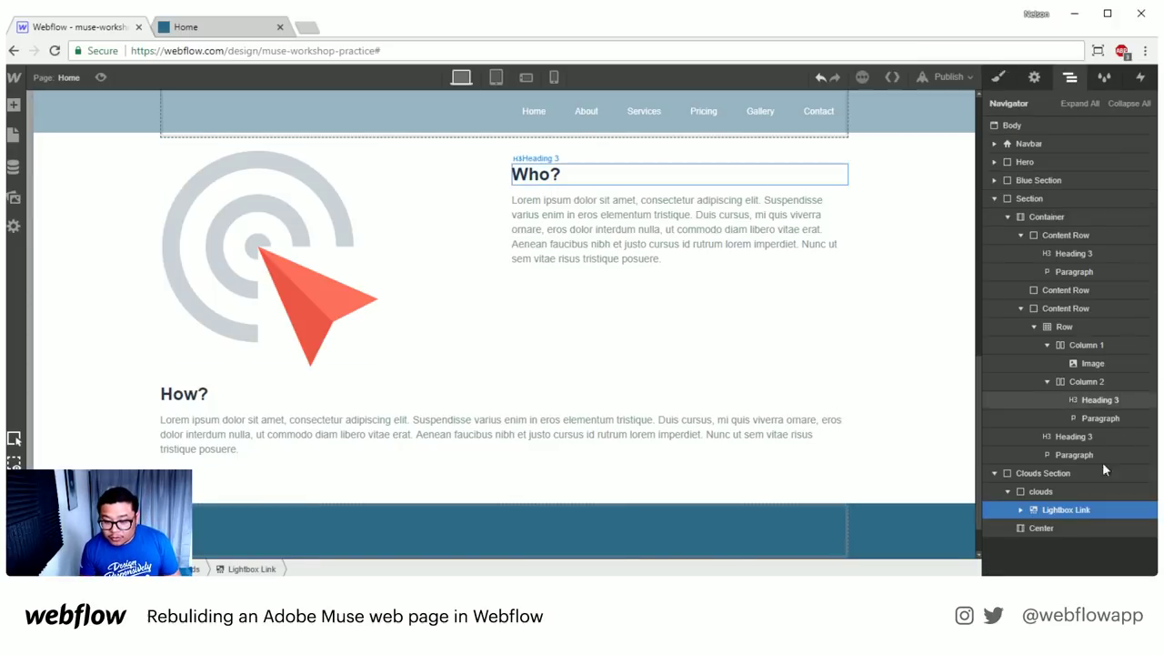
mouse_move(1037, 509)
left_mouse_down()
mouse_move(1010, 528)
mouse_move(1042, 512)
left_mouse_up()
scroll(618, 524, "down", 1)
double_click(492, 492)
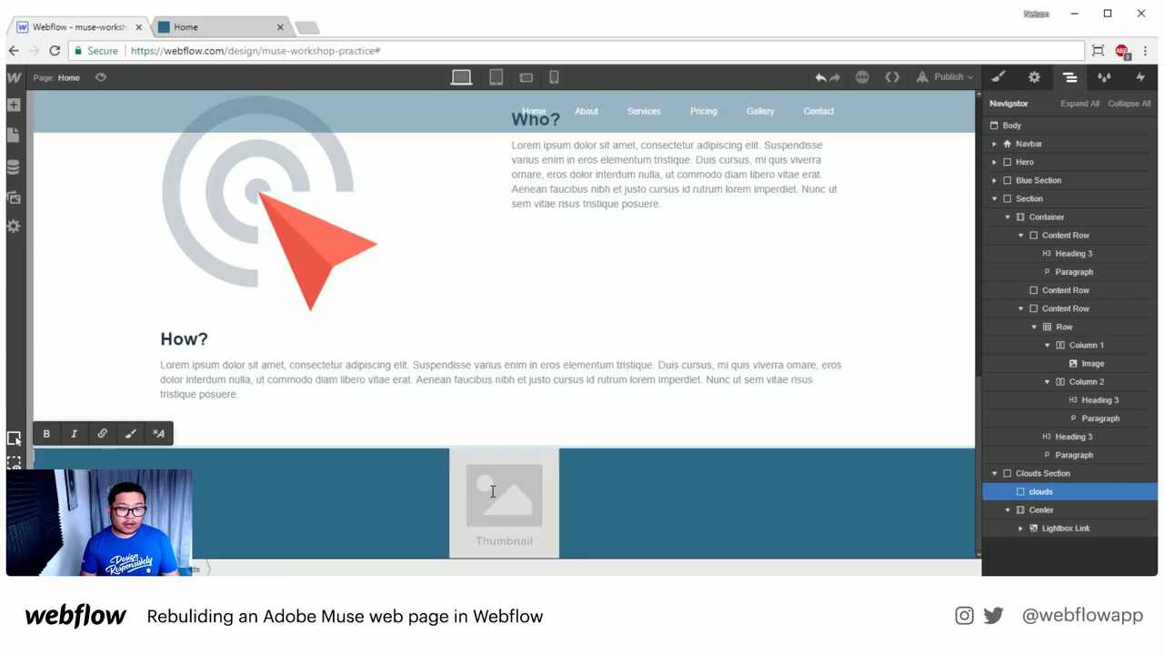
- Replace the Lightbox Link's placeholder thumbnail with the cloud photo 17775858_960-u422-fr.jpg
left_click(1055, 528)
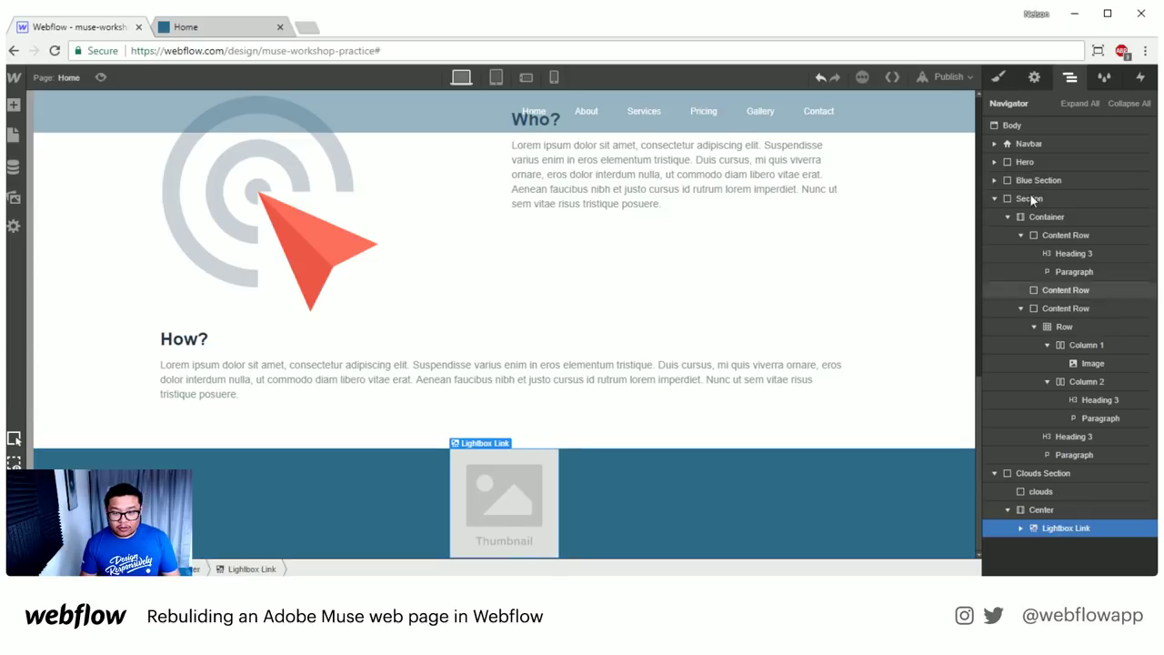
left_click(1034, 77)
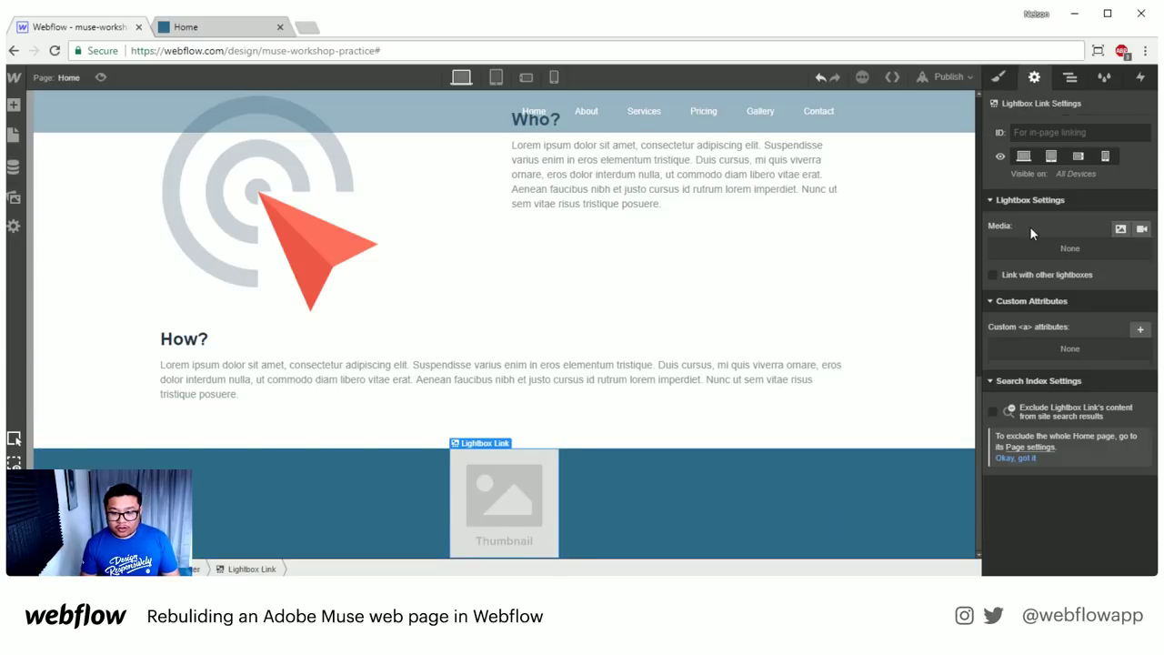
left_click(1070, 77)
left_click(1087, 546)
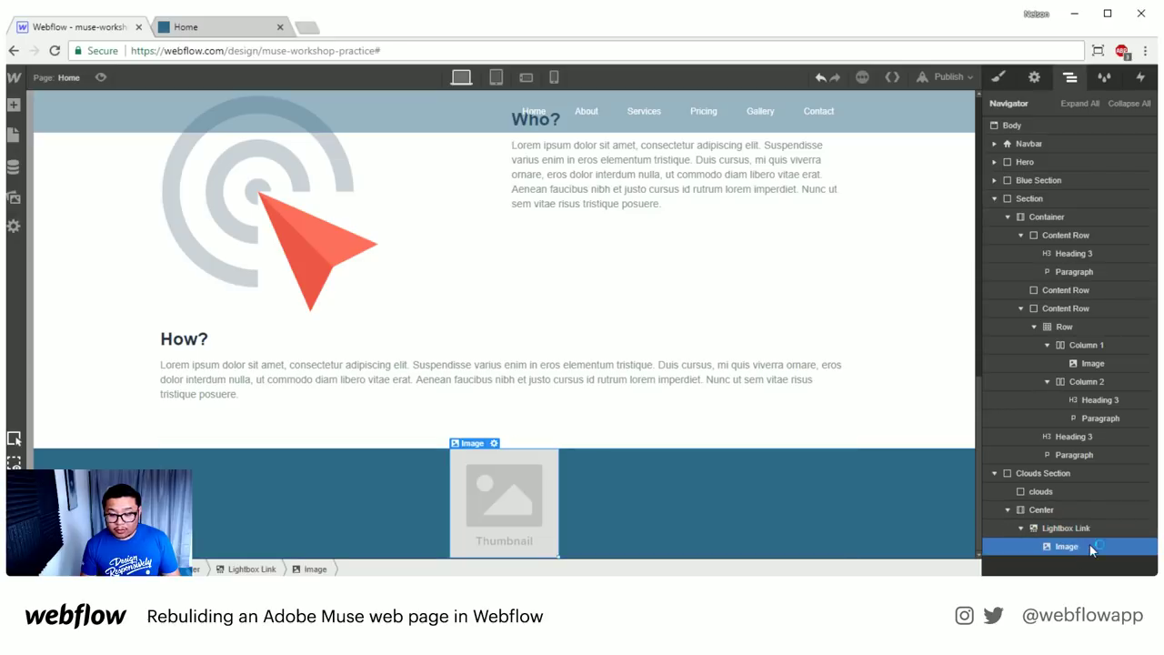
left_click(1035, 79)
left_click(1064, 228)
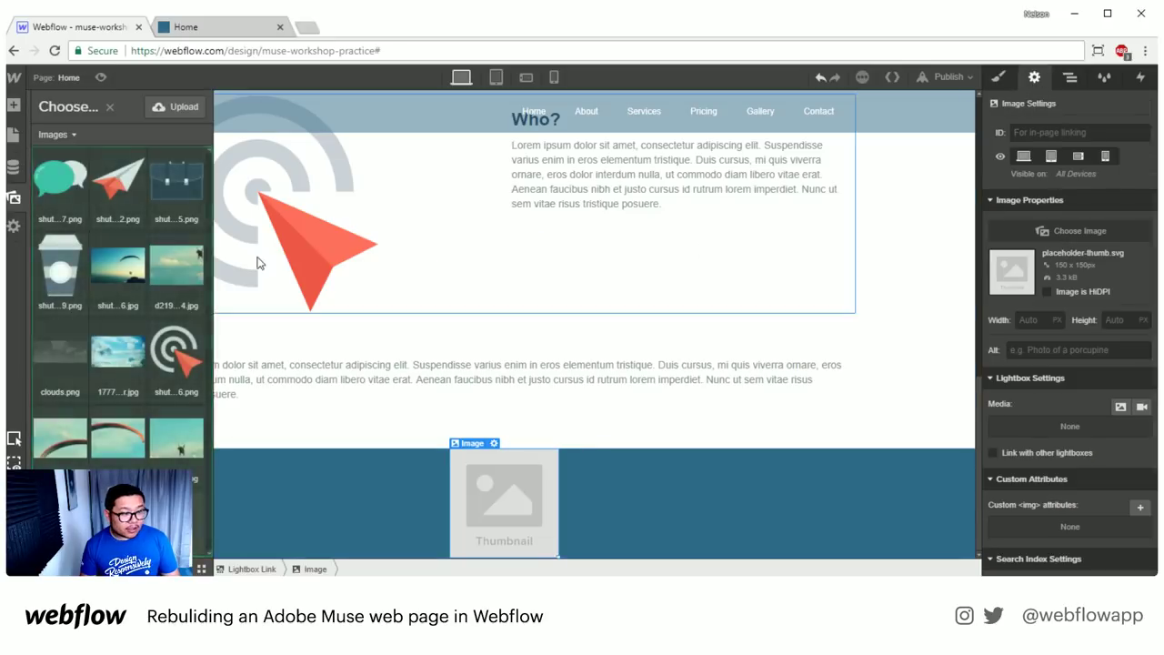
left_click(111, 362)
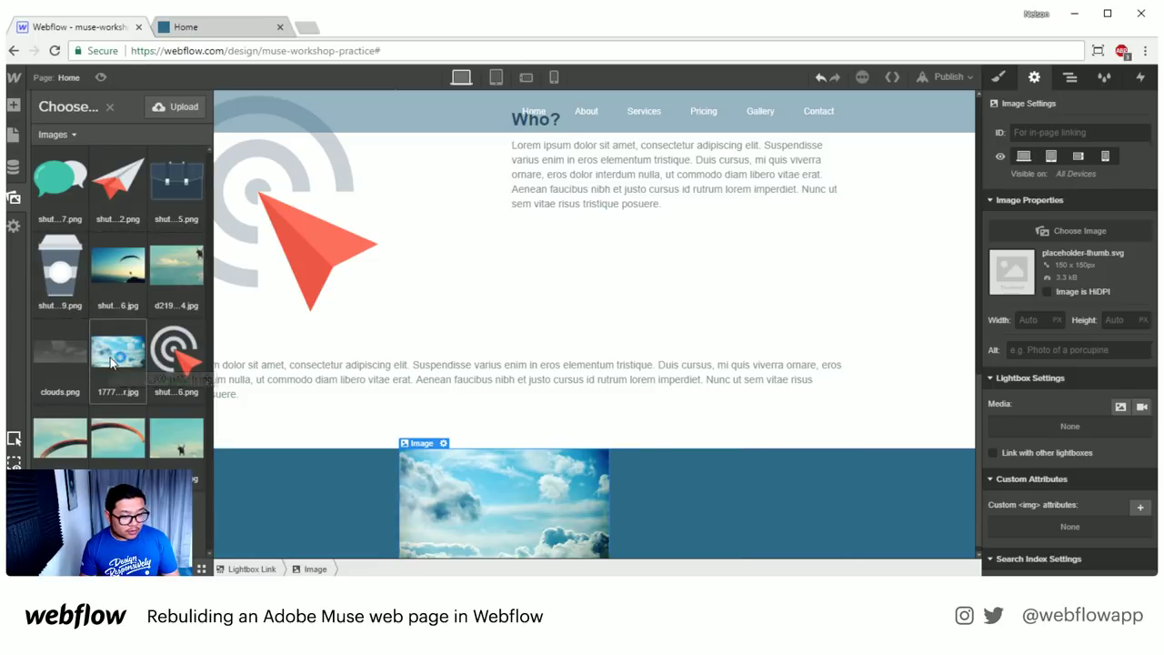
scroll(516, 478, "down", 1)
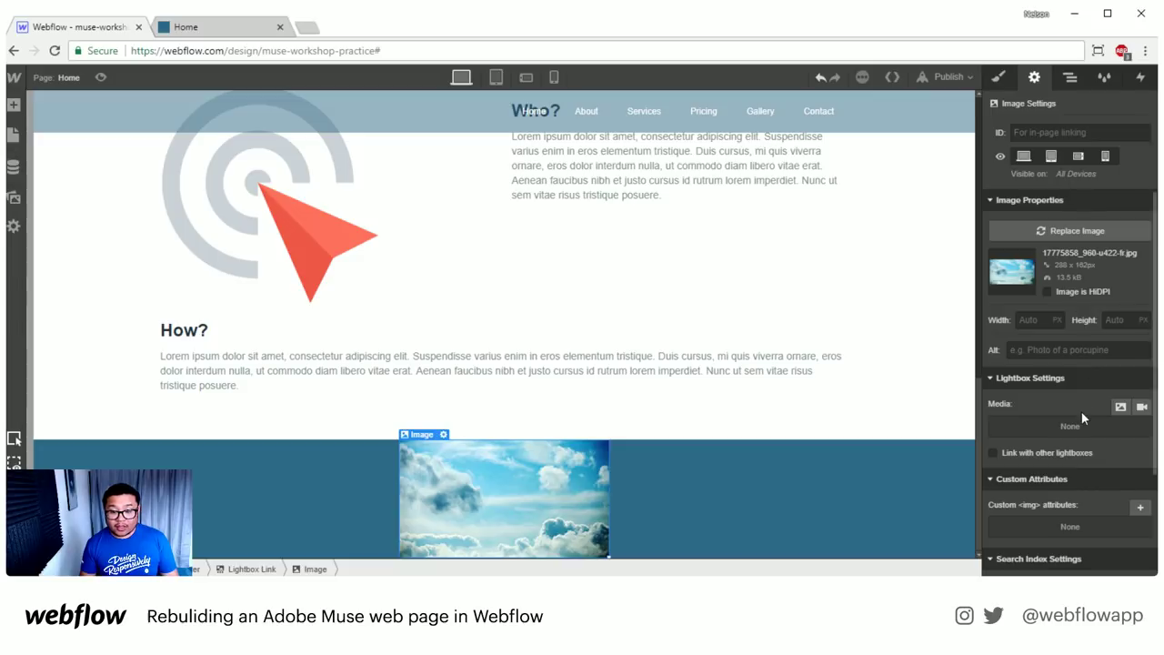
- On the original Muse page, open the Demo reel video, copy its Vimeo link through the share options, and close the lightbox
left_click(226, 30)
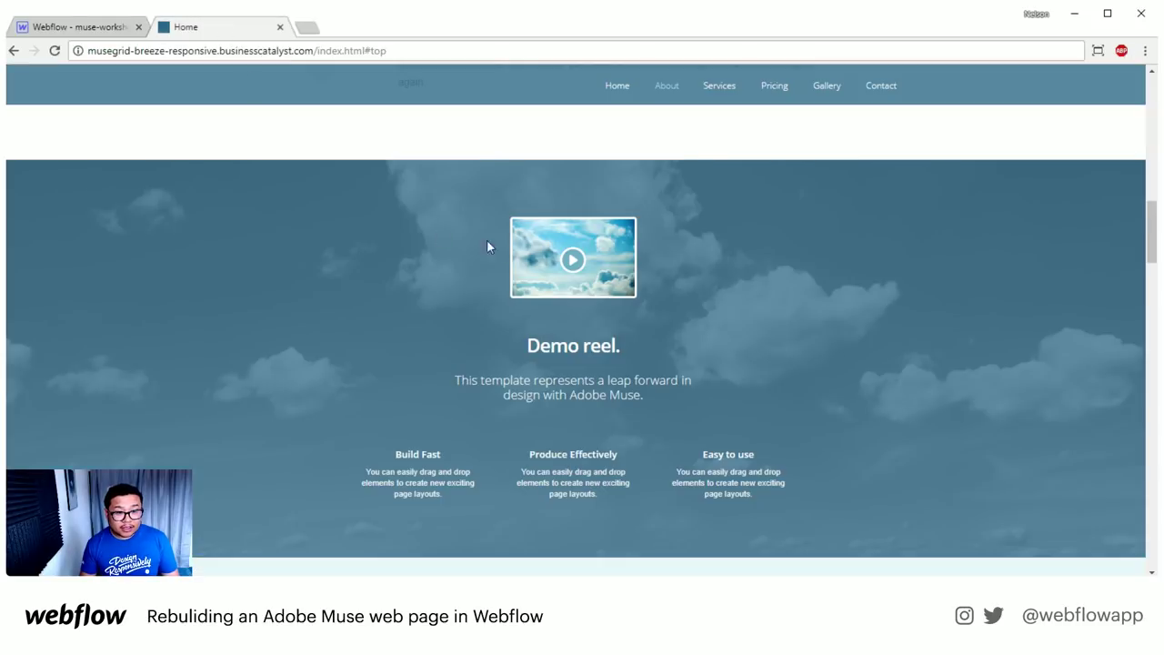
left_click(564, 264)
right_click(535, 273)
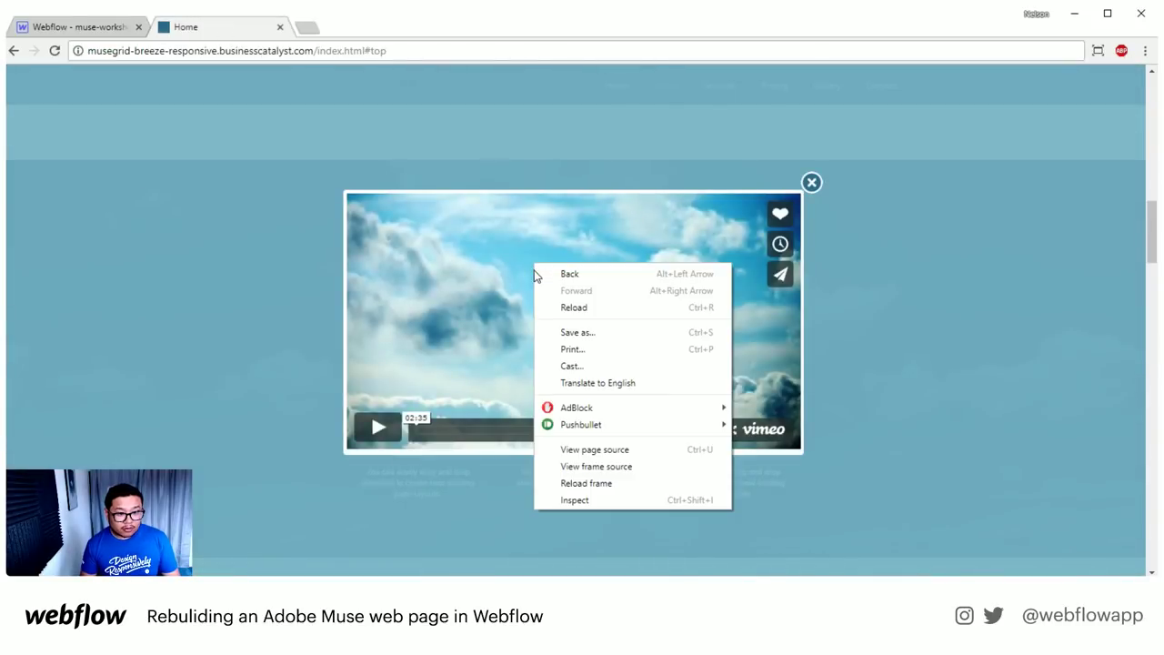
left_click(474, 267)
left_click(784, 274)
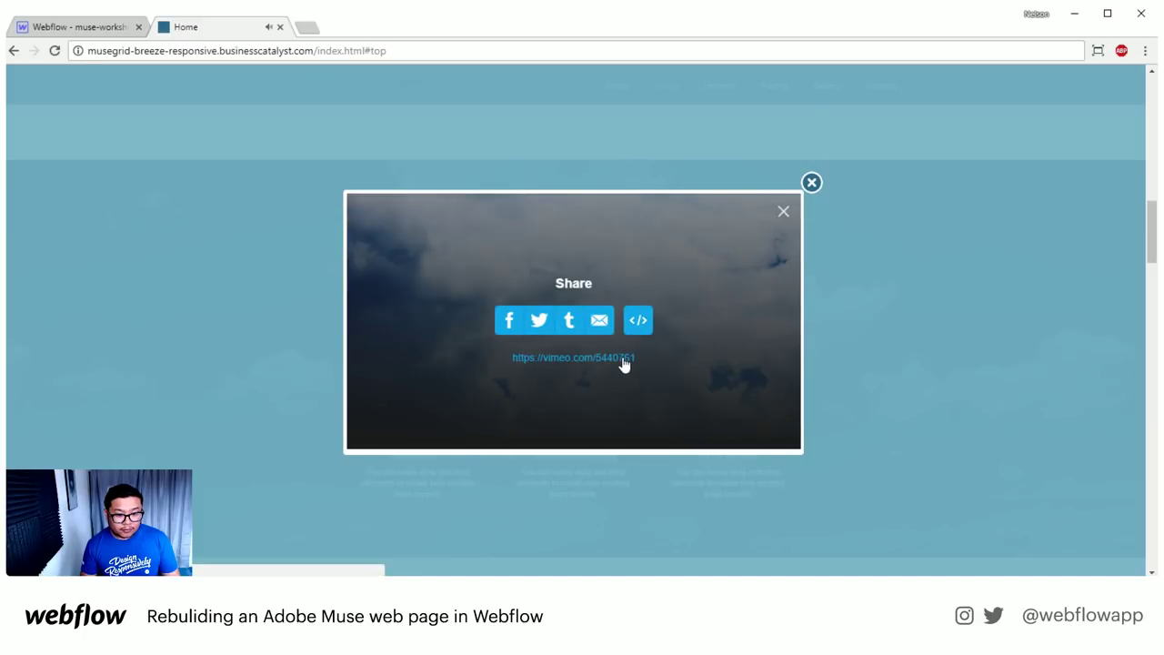
left_click(573, 357)
left_click(245, 55)
key("ctrl+c")
key("ctrl+shift+Tab")
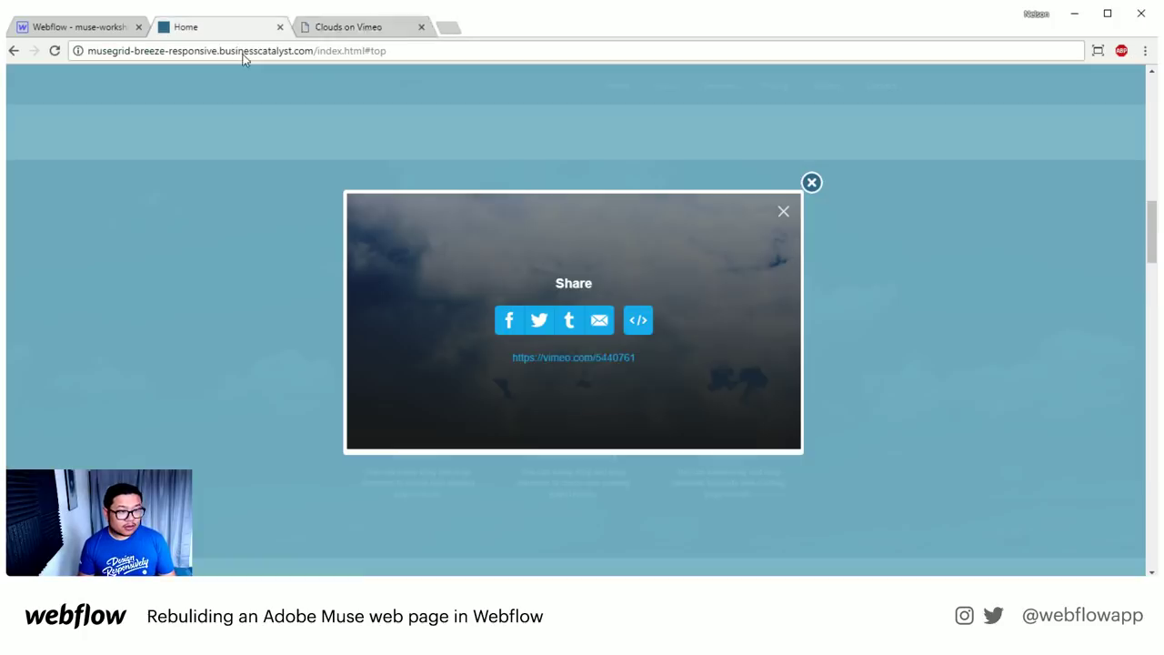
left_click(812, 182)
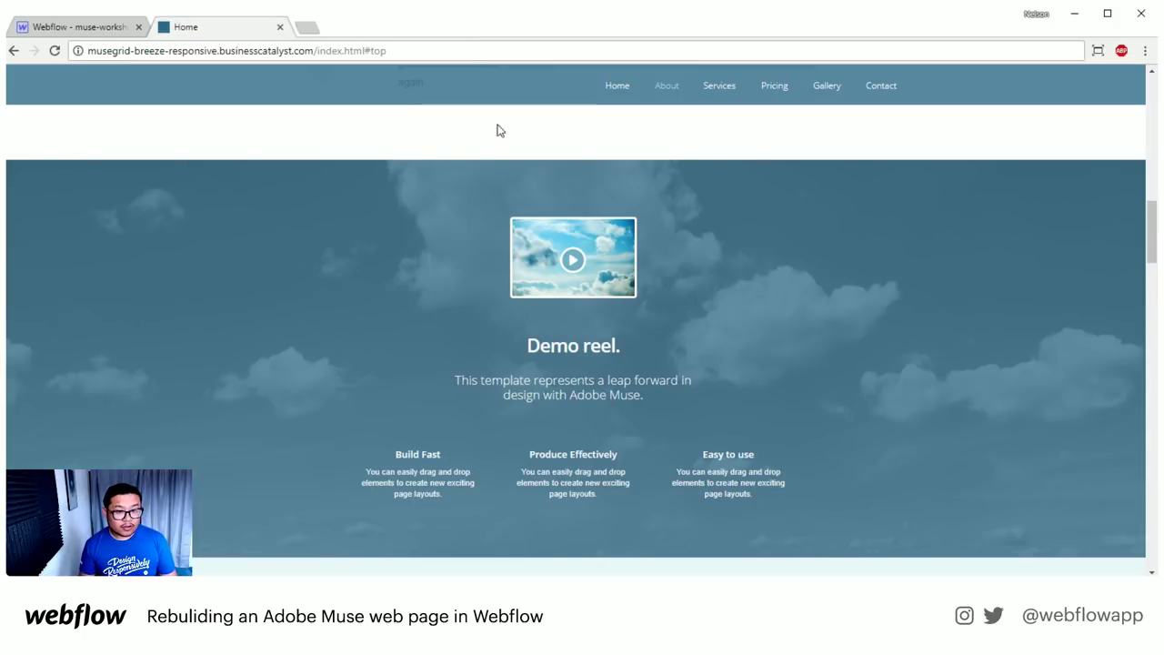
left_click(100, 27)
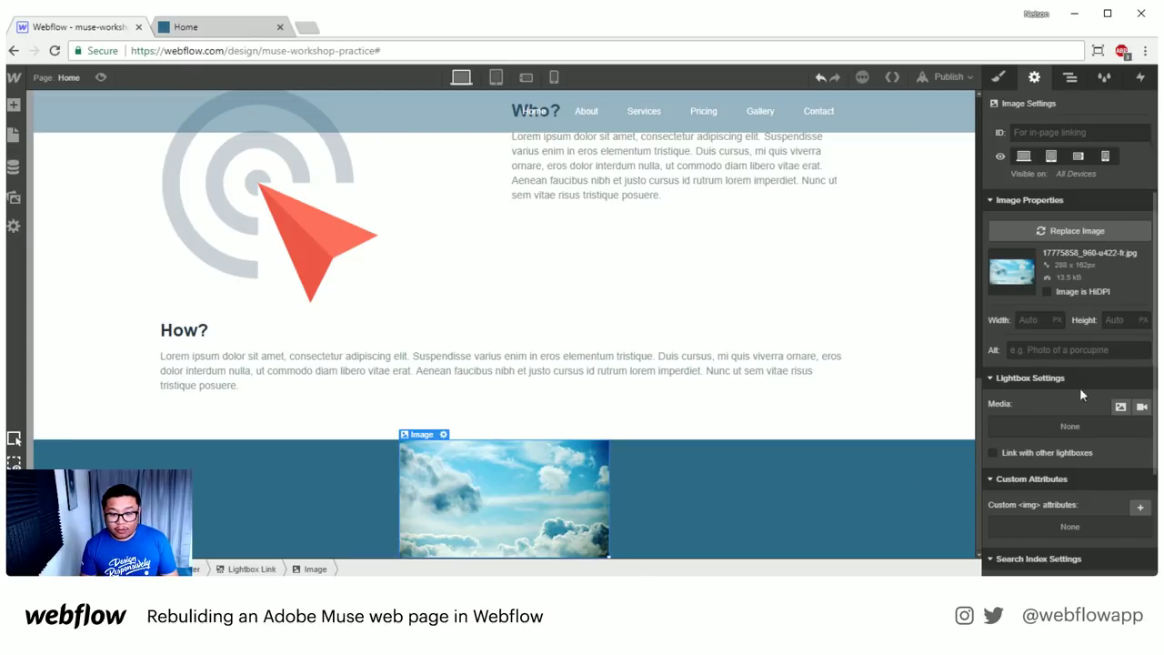
left_click(1143, 406)
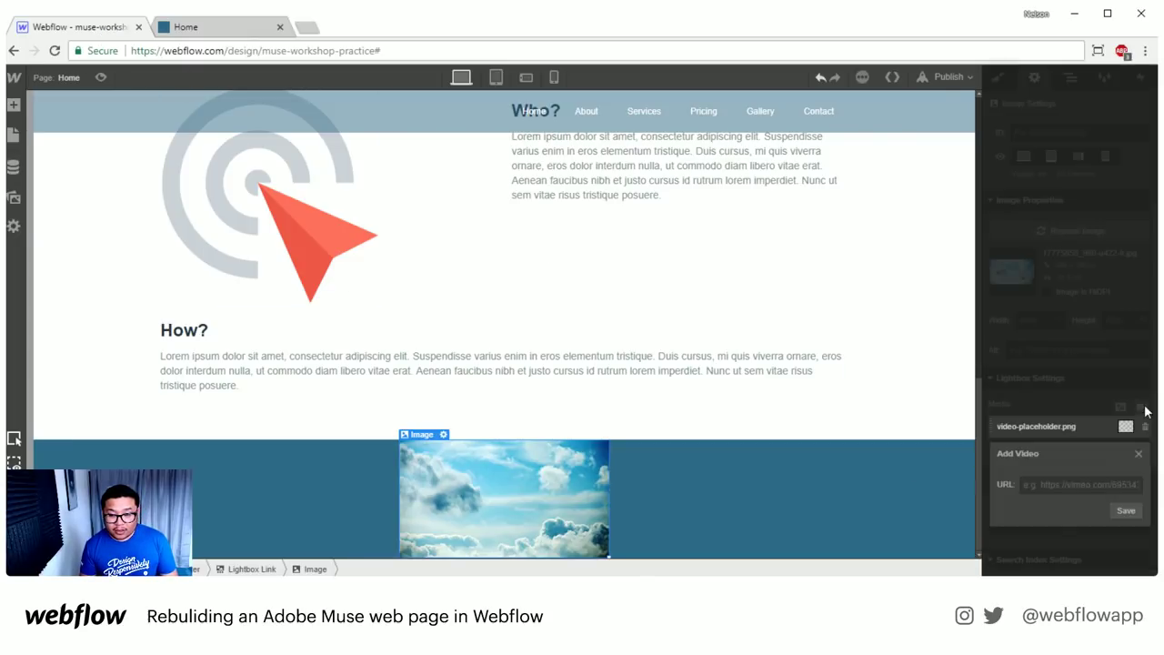
left_click(1075, 489)
key("ctrl+v")
left_click(1126, 513)
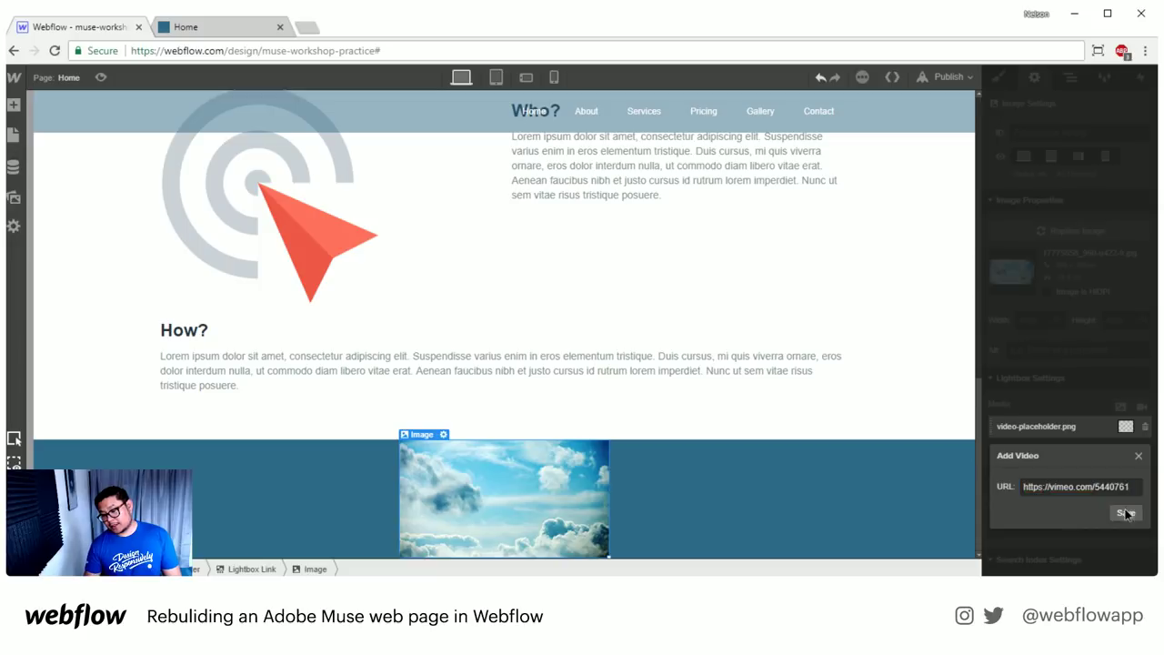
- Preview the page to test whether the cloud thumbnail opens the video lightbox, and check which element covers the thumbnail
left_click(100, 77)
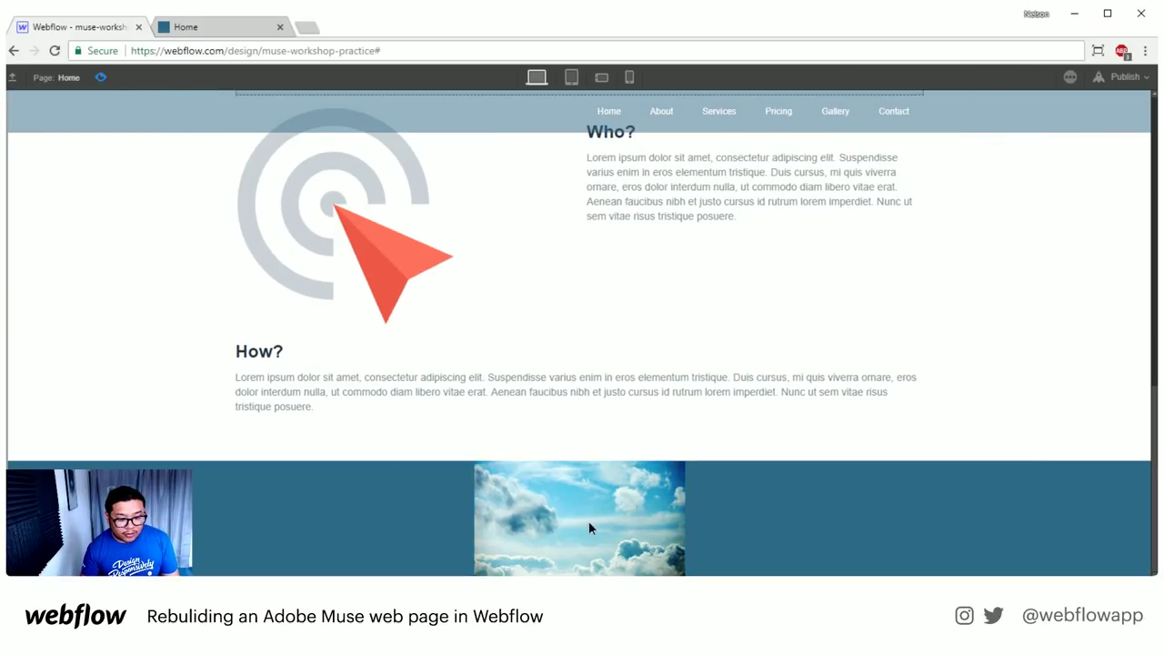
left_click(100, 78)
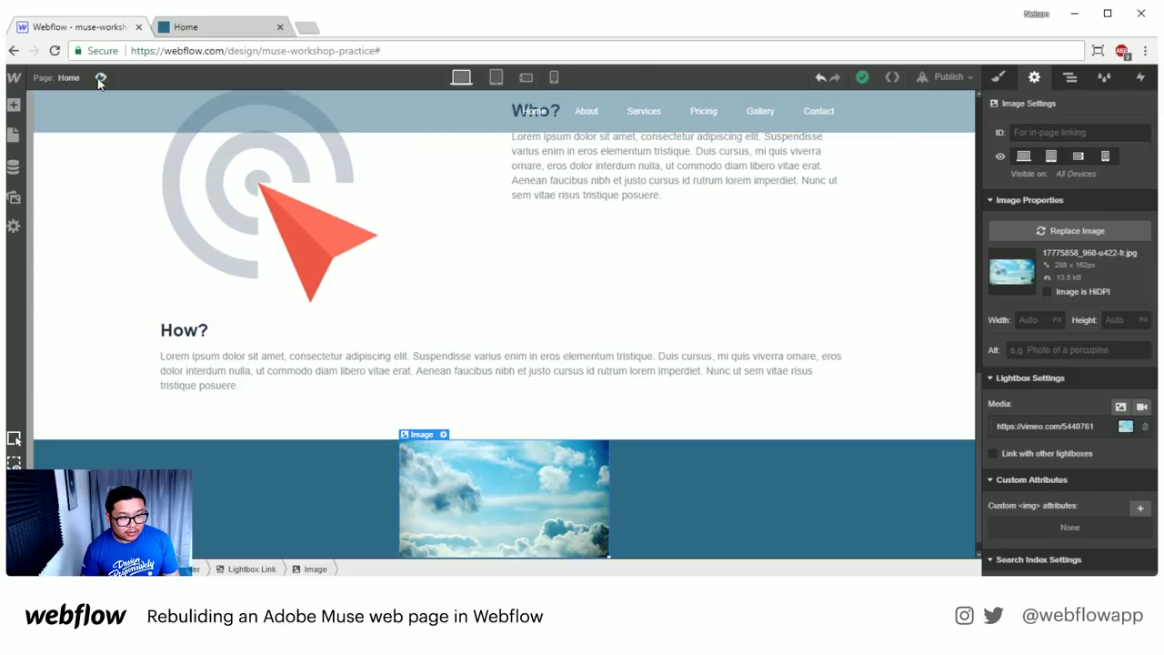
left_click(102, 79)
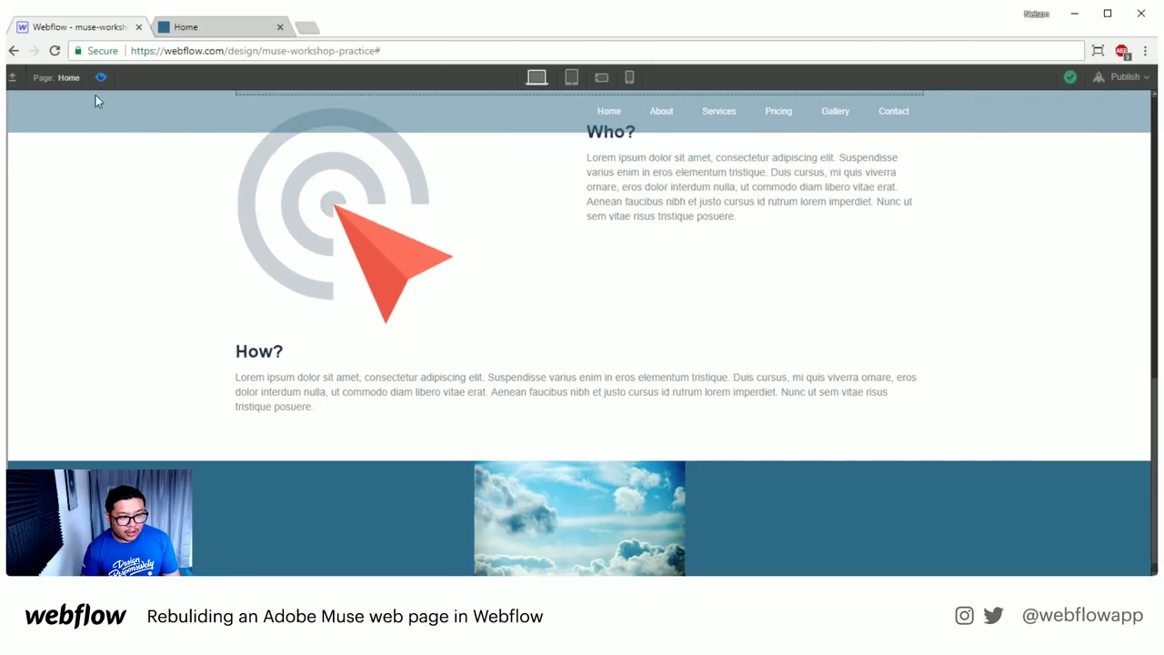
left_click(101, 78)
left_click(587, 514)
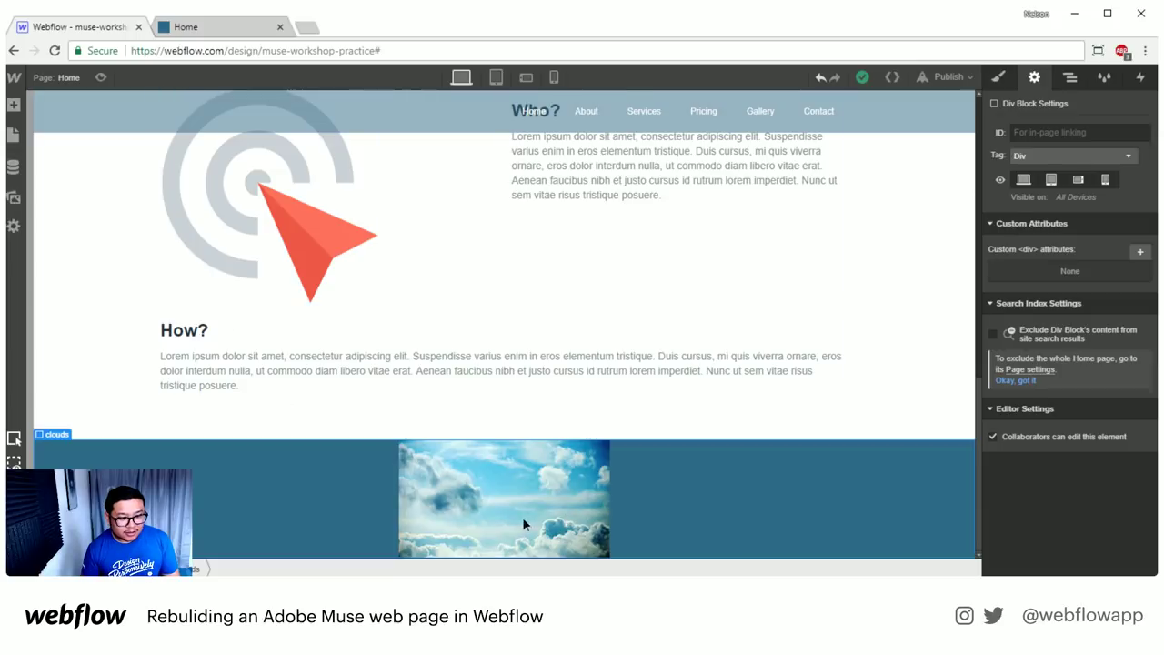
left_click(101, 77)
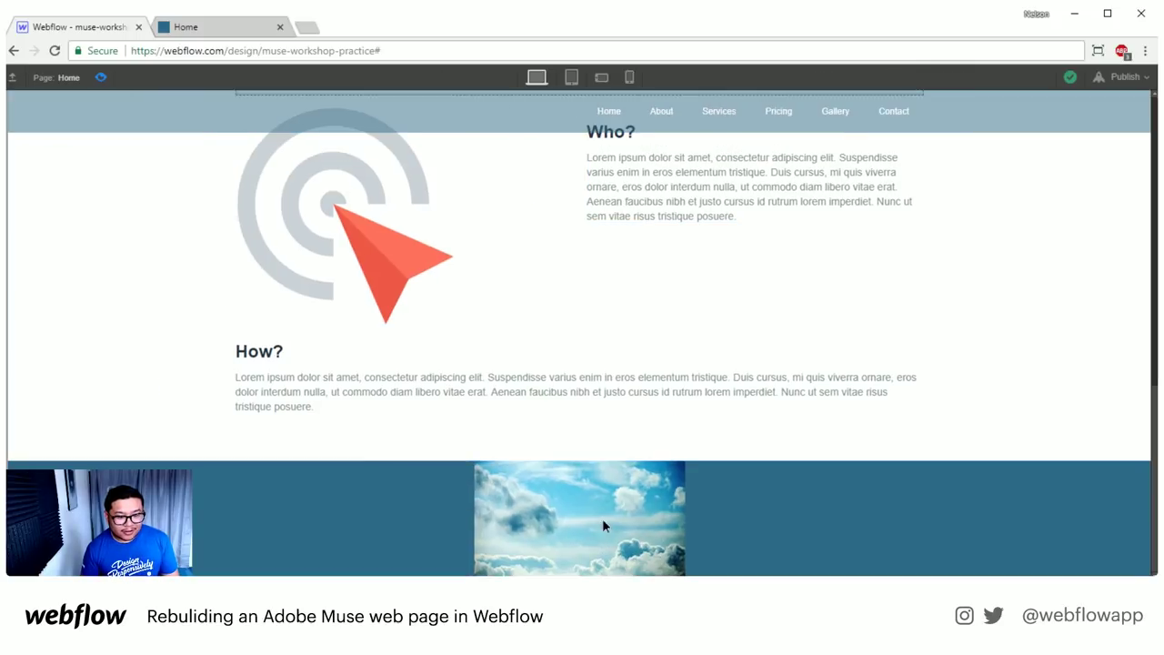
left_click(102, 77)
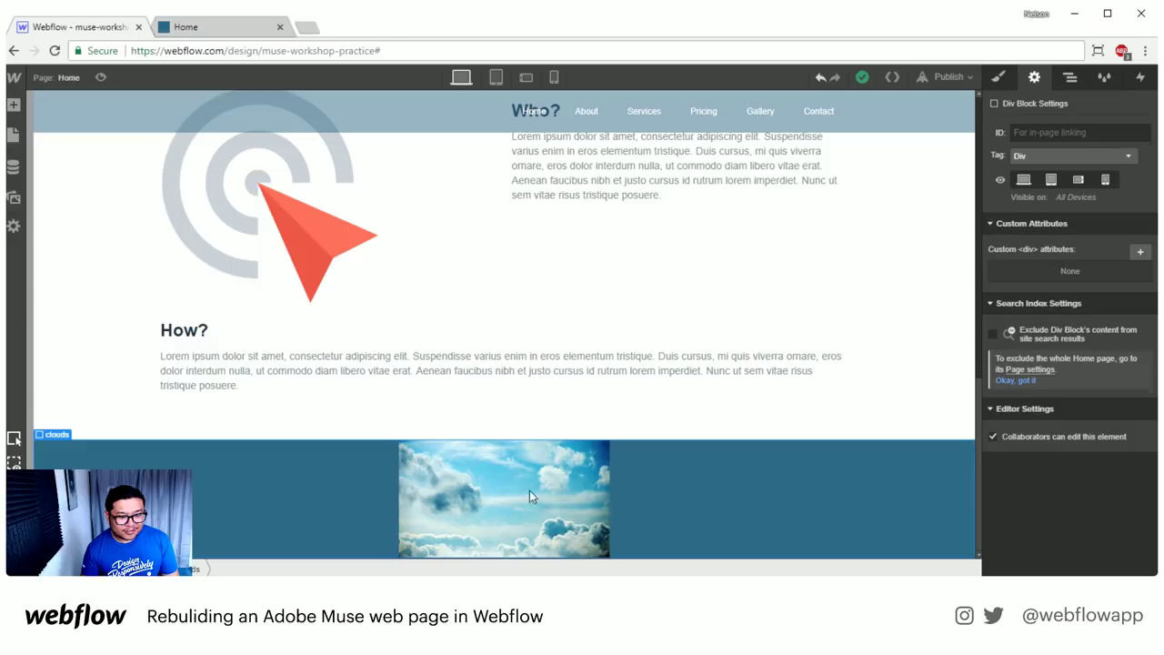
- Set the Center container to relative positioning with a z-index of 1, and preview the page
left_click(1072, 79)
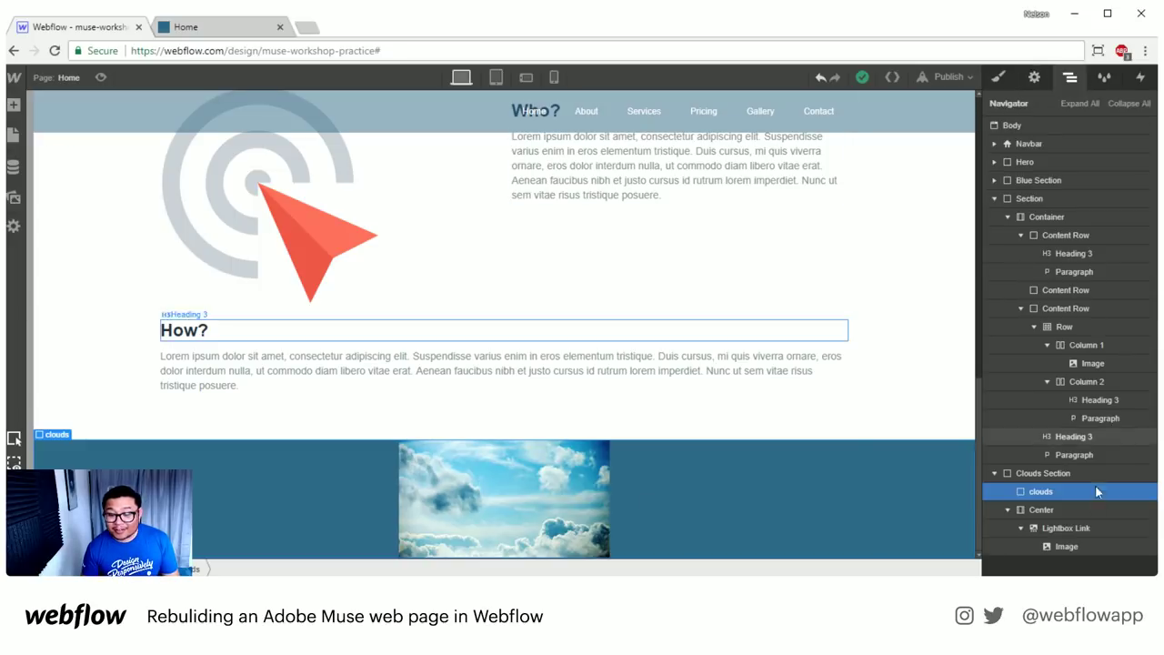
left_click(1044, 509)
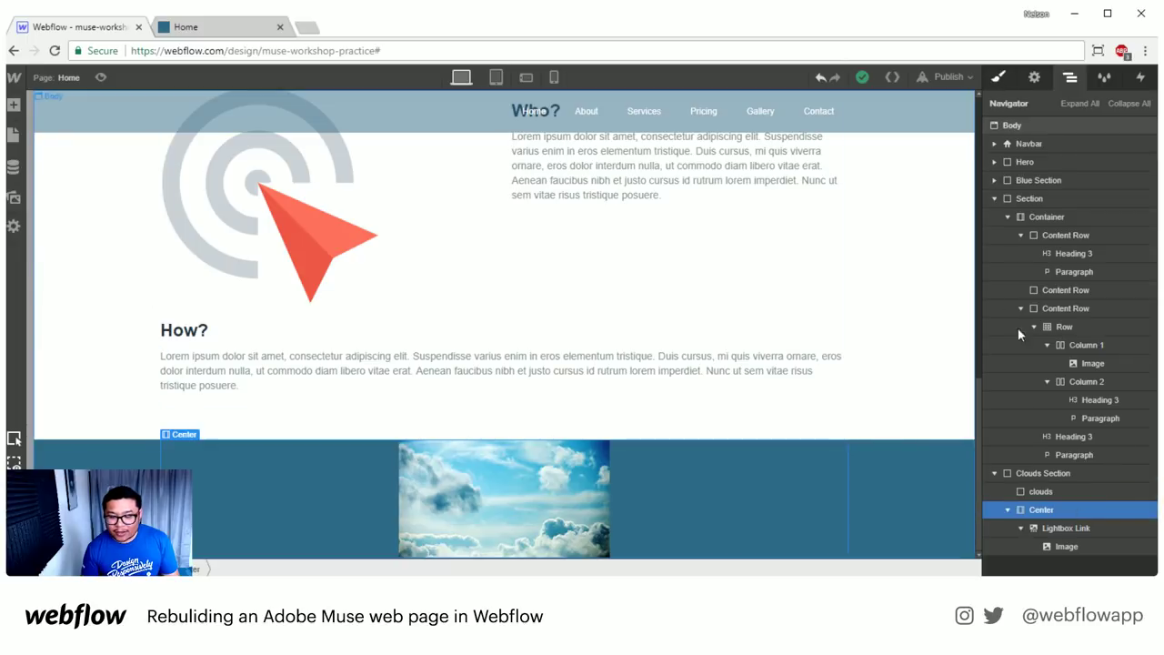
key("s")
scroll(1090, 424, "down", 3)
left_click(1072, 396)
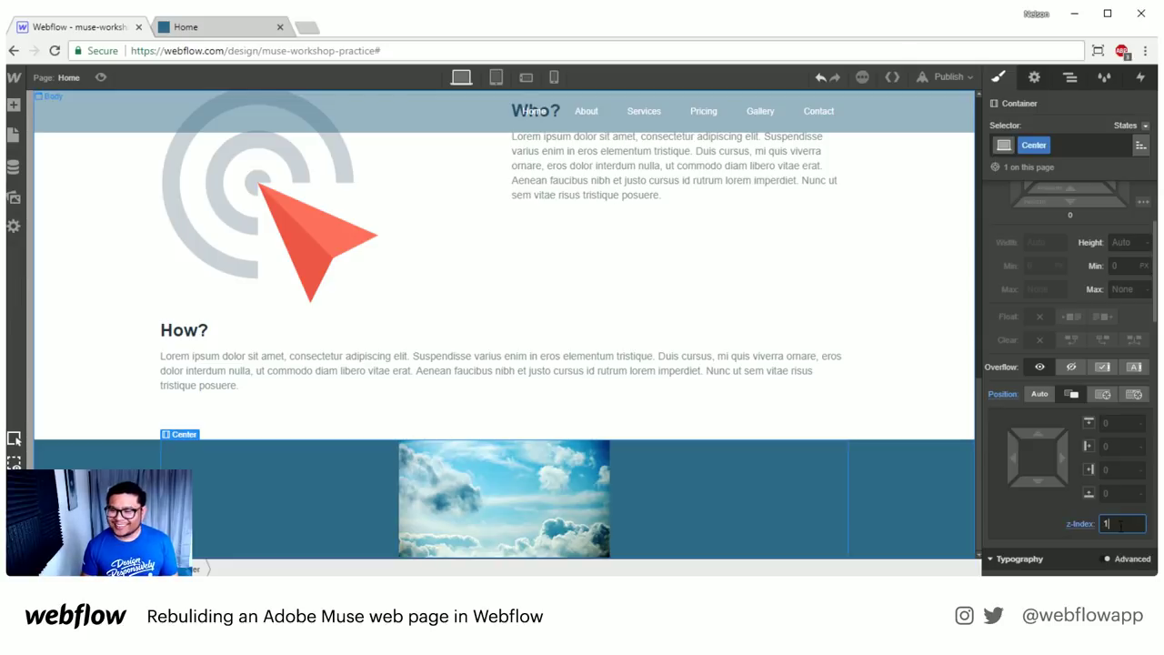
left_click(100, 79)
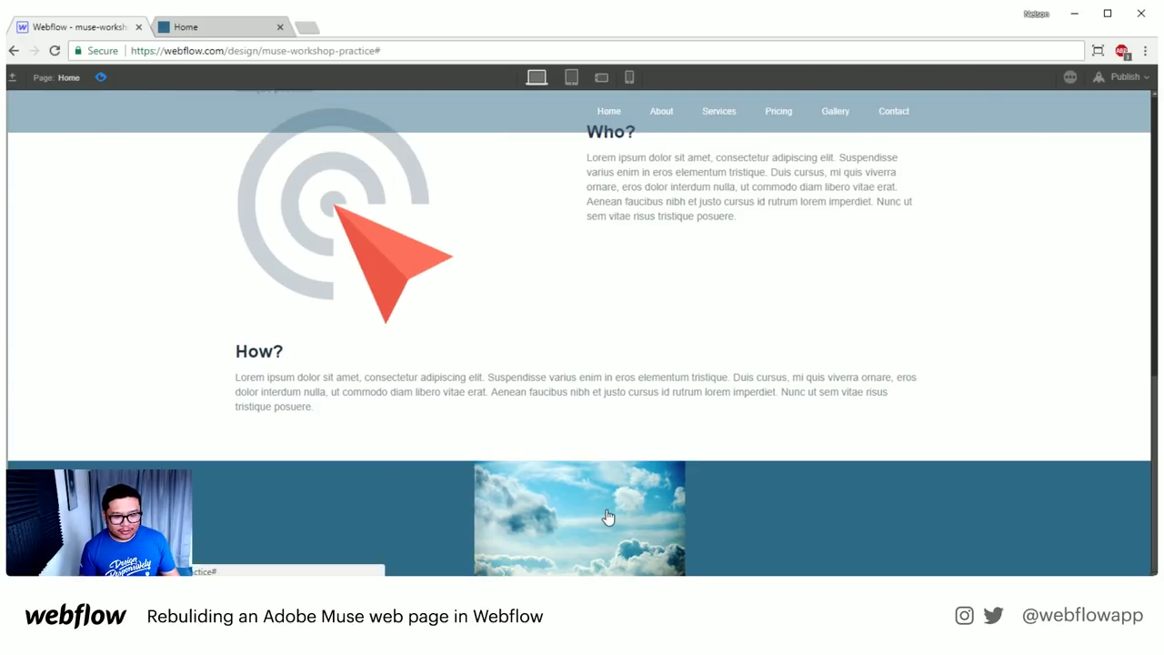
- Test the Demo reel lightbox from the cloud thumbnail, close the video, and leave the page preview
left_click(558, 515)
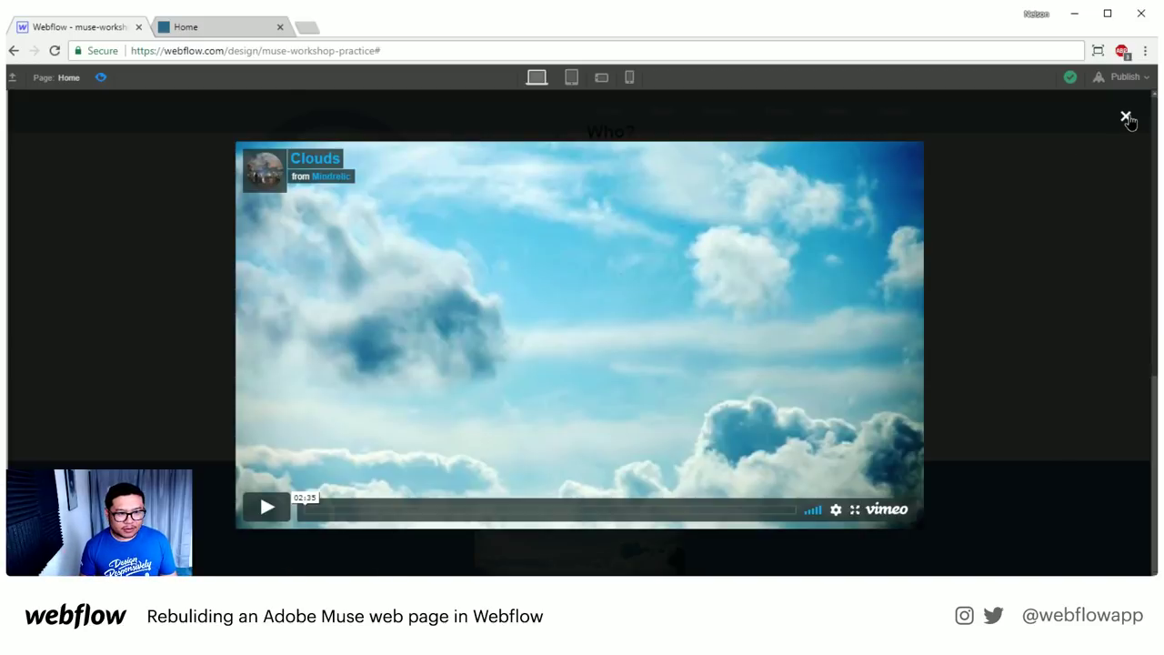
left_click(1126, 118)
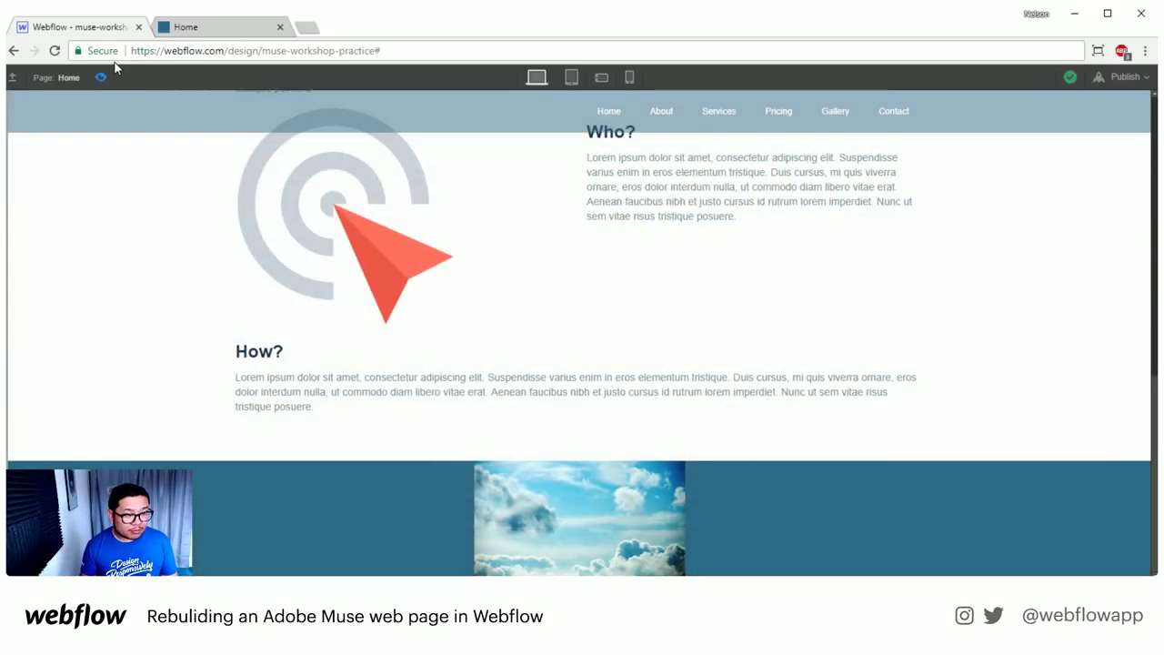
key("ctrl+shift+p")
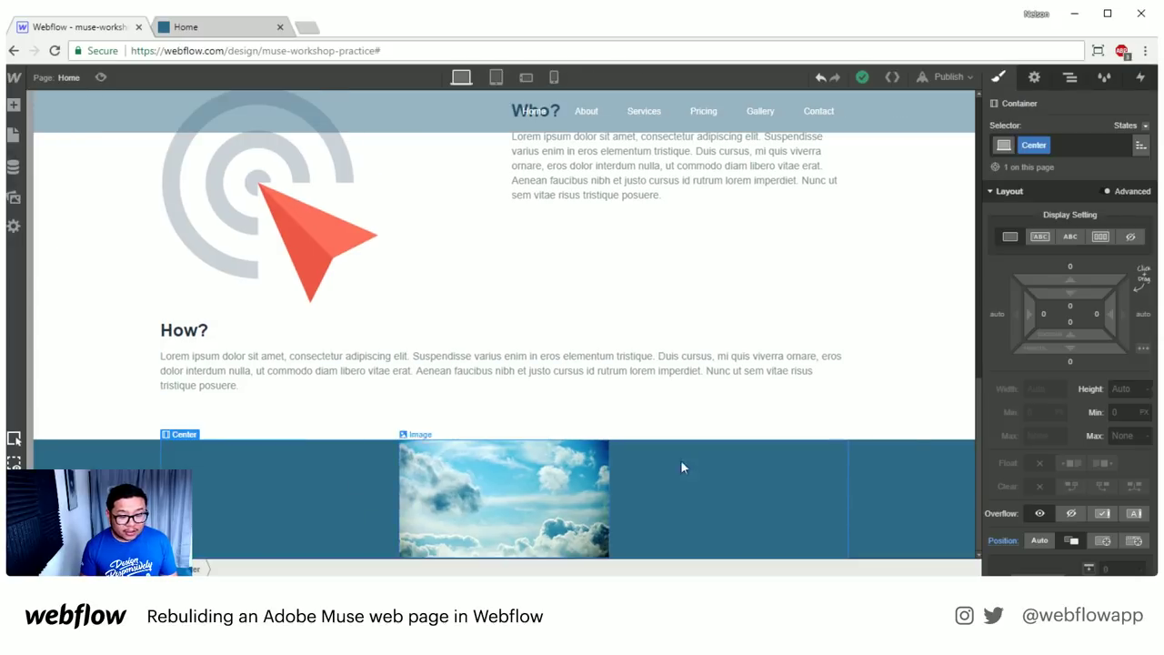
- Set the Center container's top and bottom padding to 120
left_click_drag(1096, 309, 1087, 561)
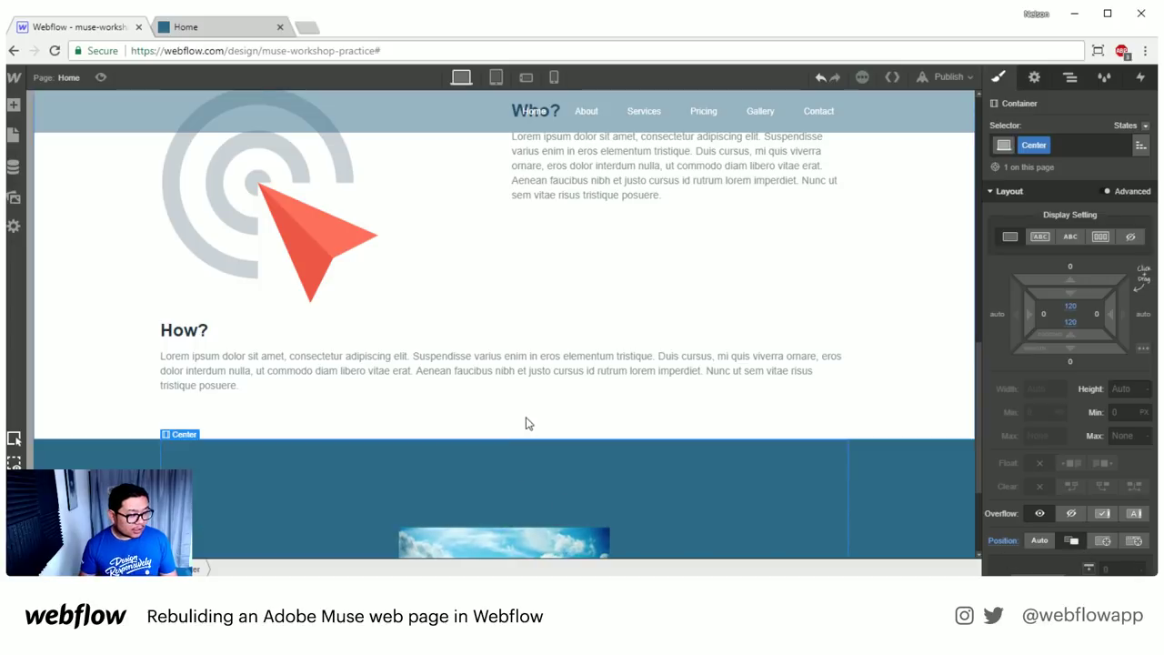
scroll(572, 419, "down", 3)
left_click(604, 444)
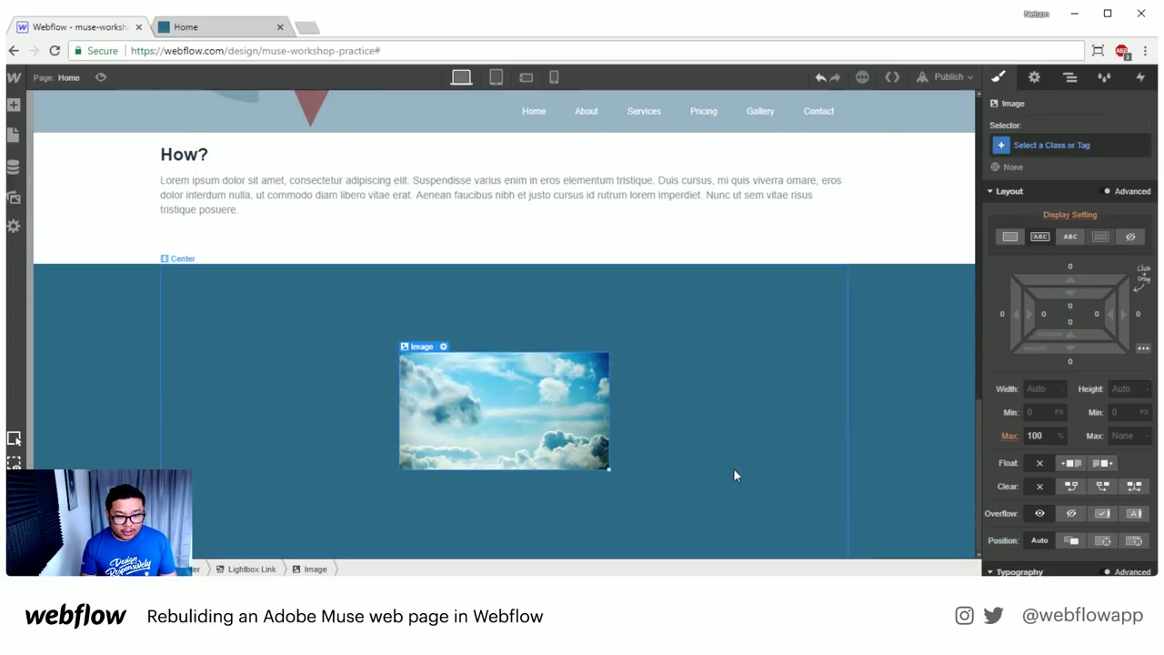
- Add an H4 heading reading "Demo Reel" beneath the cloud thumbnail in the Center container
left_click(707, 472)
key("a")
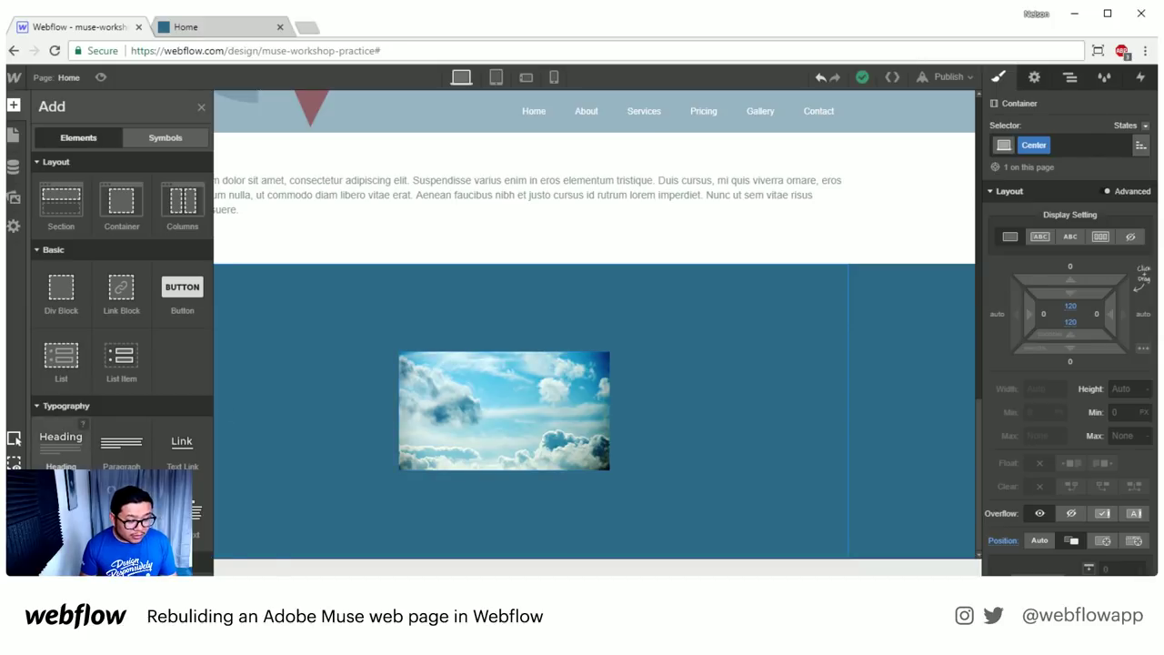
left_click(61, 442)
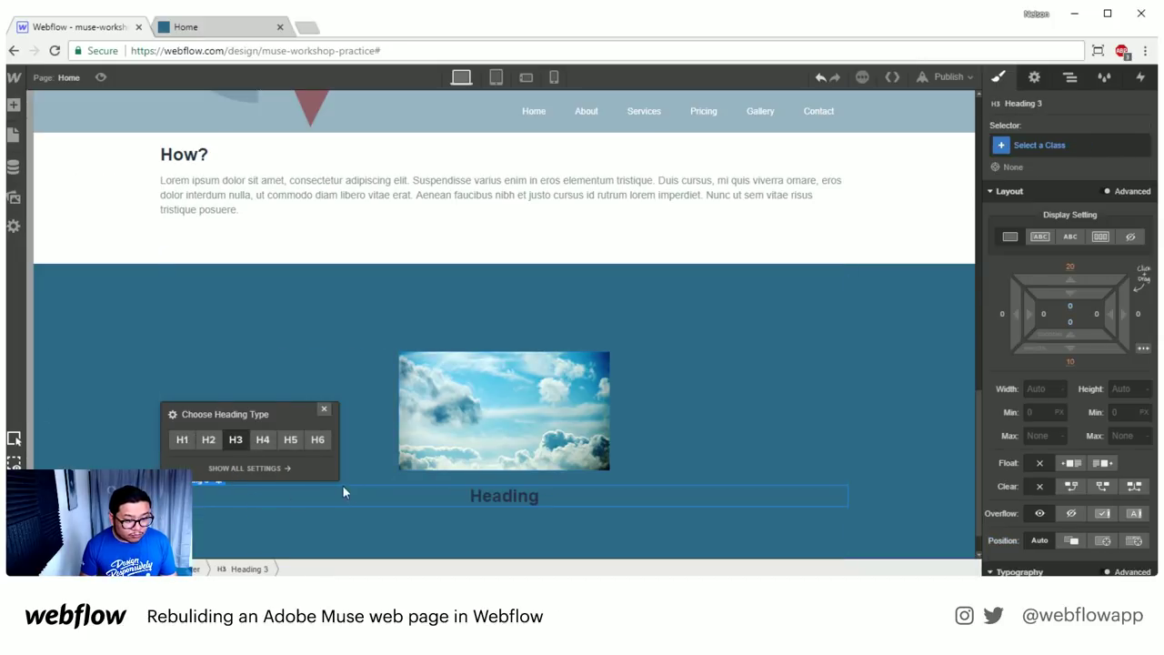
left_click(262, 439)
double_click(508, 488)
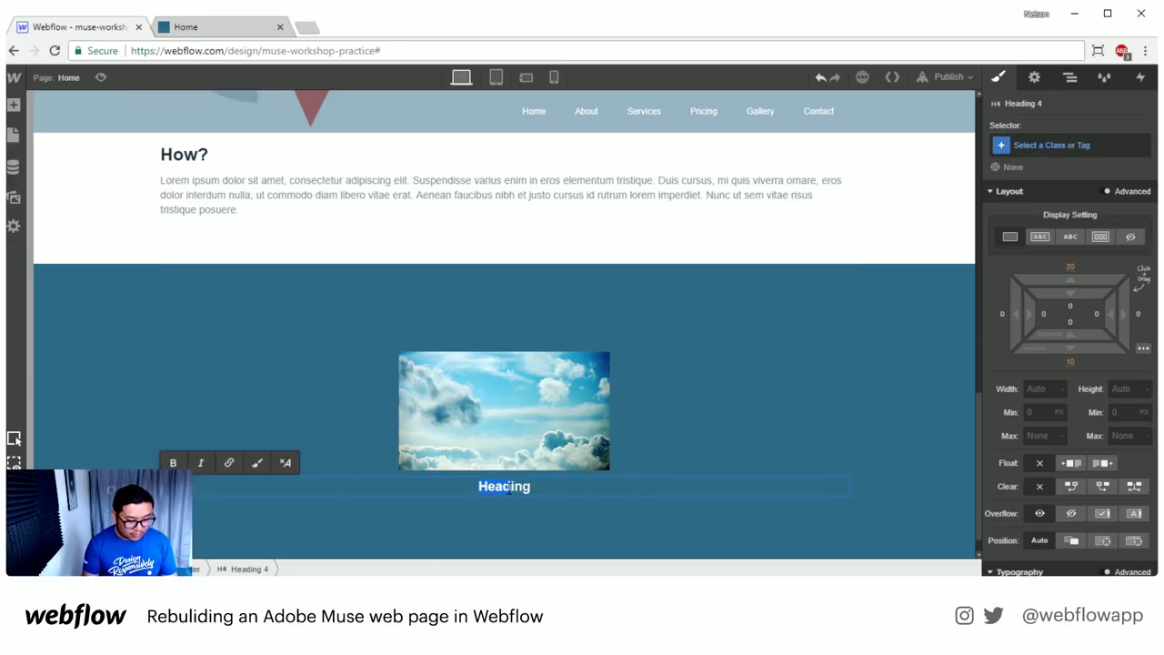
type("Demo Ring")
type("eel")
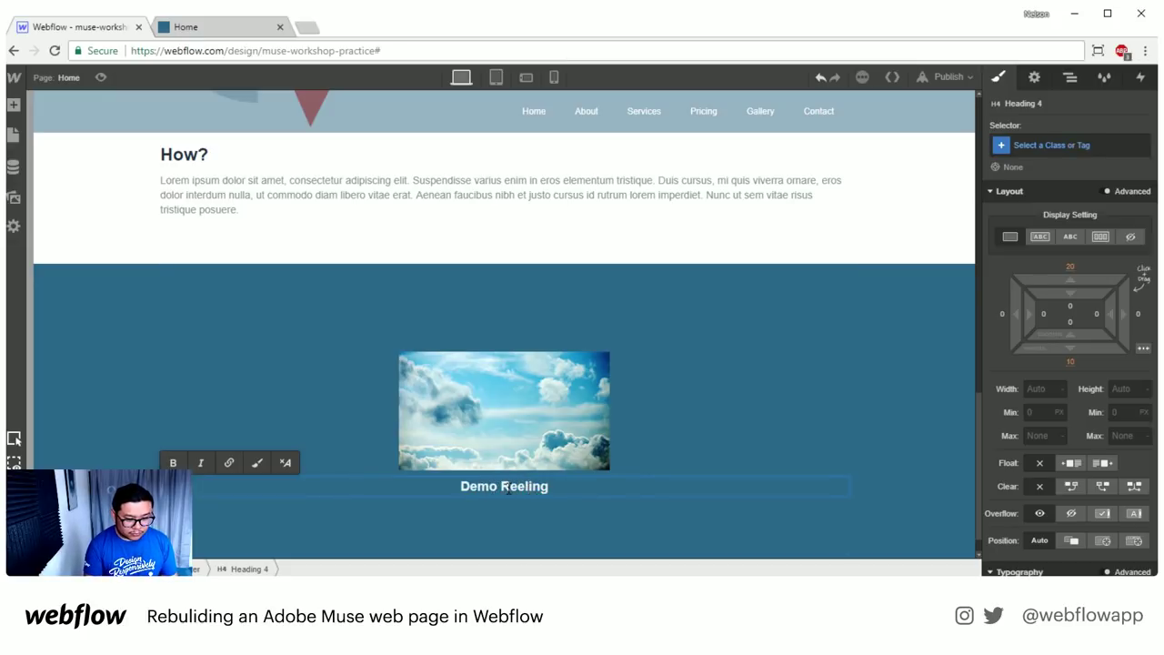
key("BackSpace")
key("Escape")
- Add a placeholder paragraph directly below the Demo Reel heading
key("a")
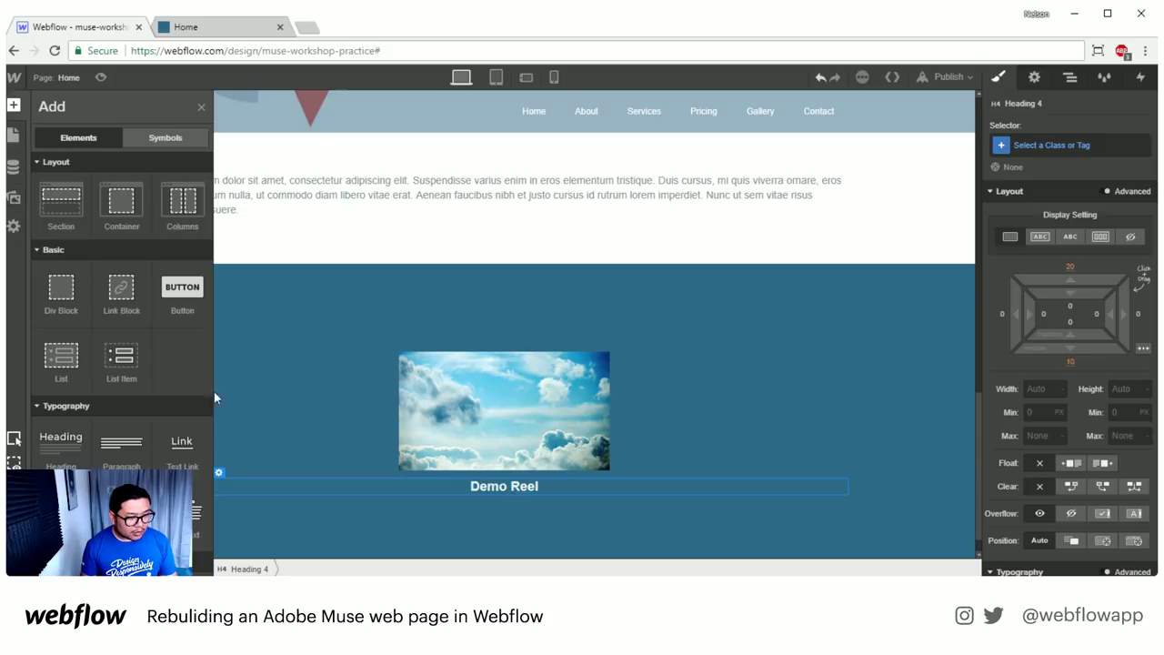
left_click(121, 446)
scroll(486, 520, "down", 1)
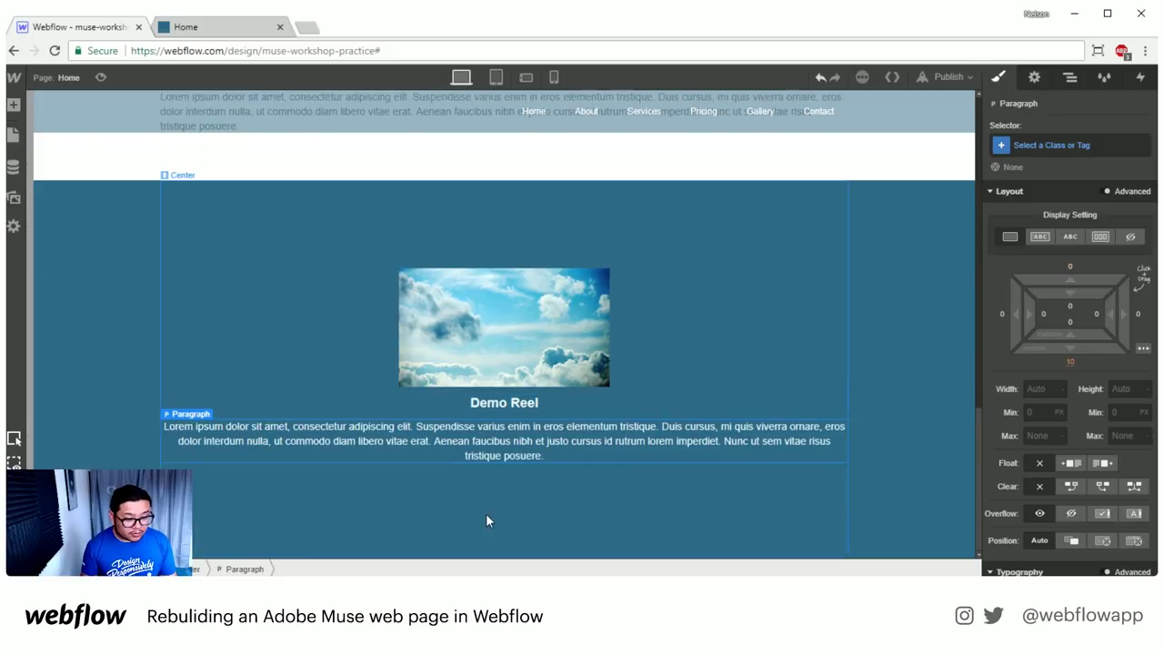
- Insert a row below the Demo Reel paragraph and divide it into three equal columns
key("a")
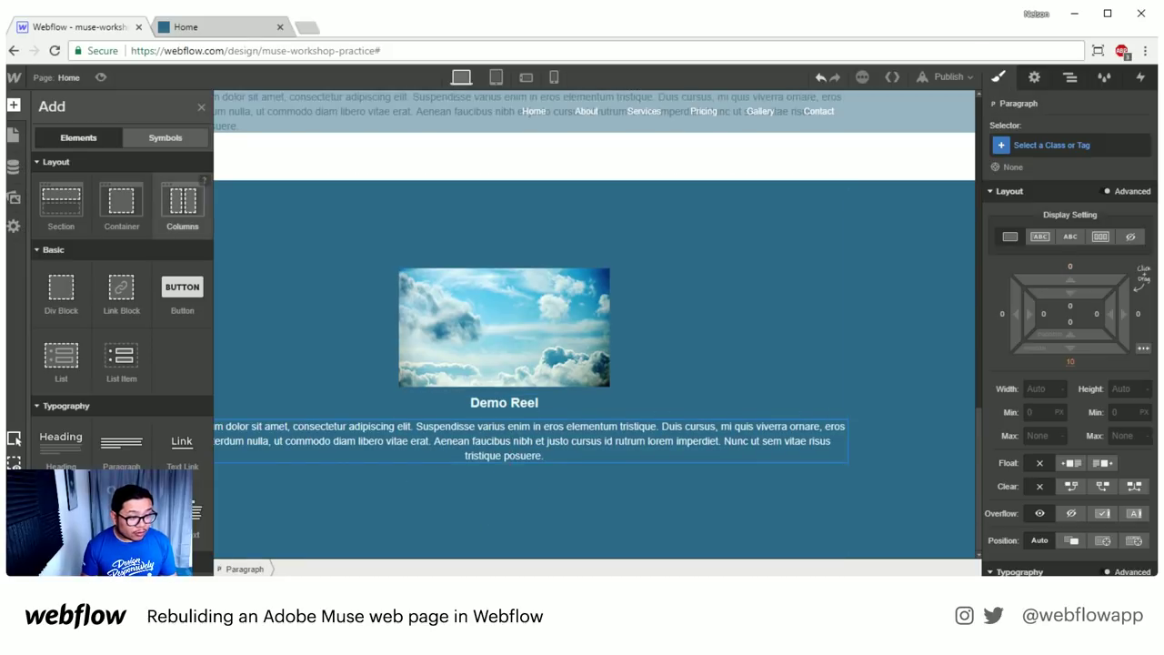
left_click_drag(182, 207, 536, 482)
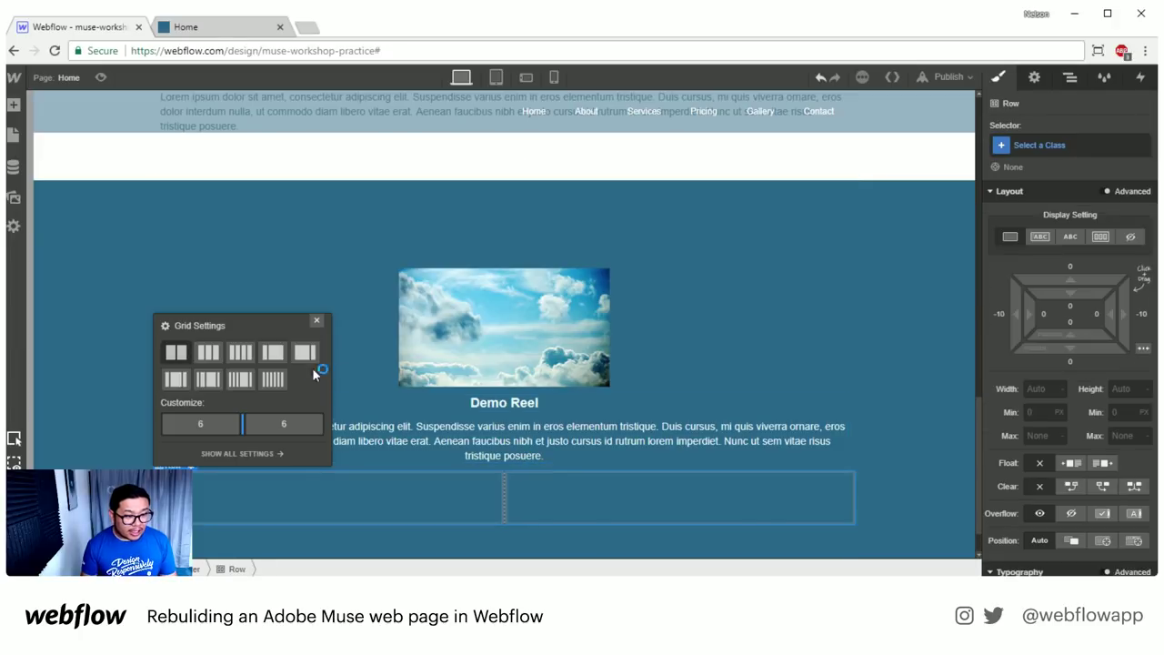
left_click(208, 352)
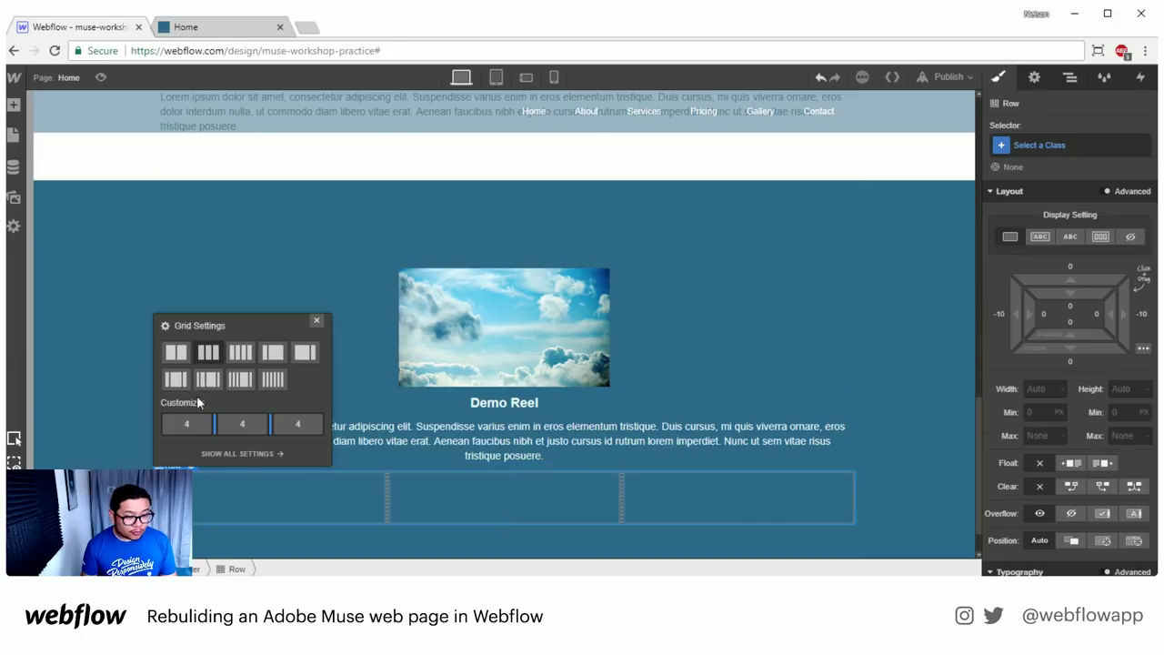
left_click(315, 320)
- Add a text block inside the first column of the new row
left_click(266, 496)
key("a")
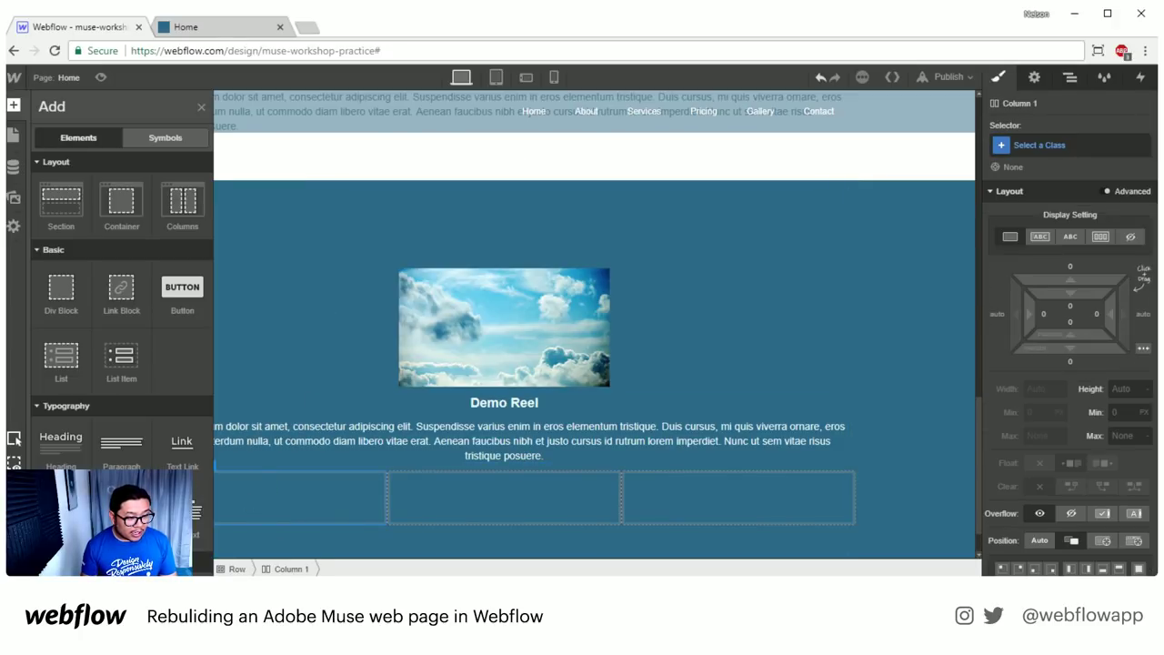
key("a")
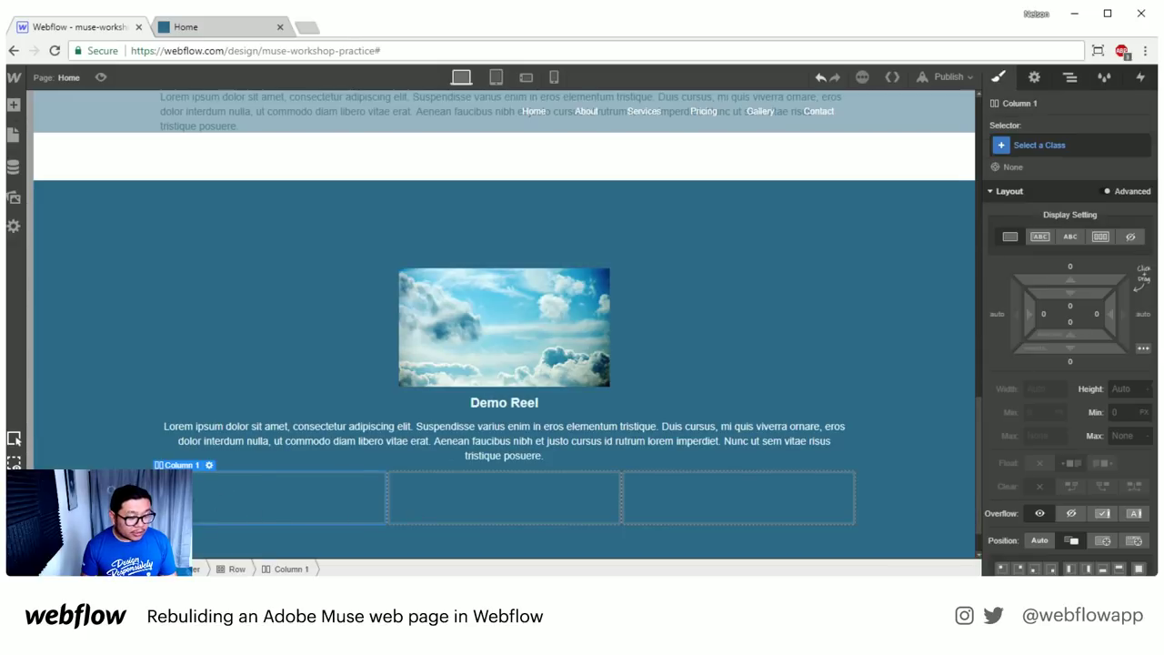
key("a")
left_click(61, 513)
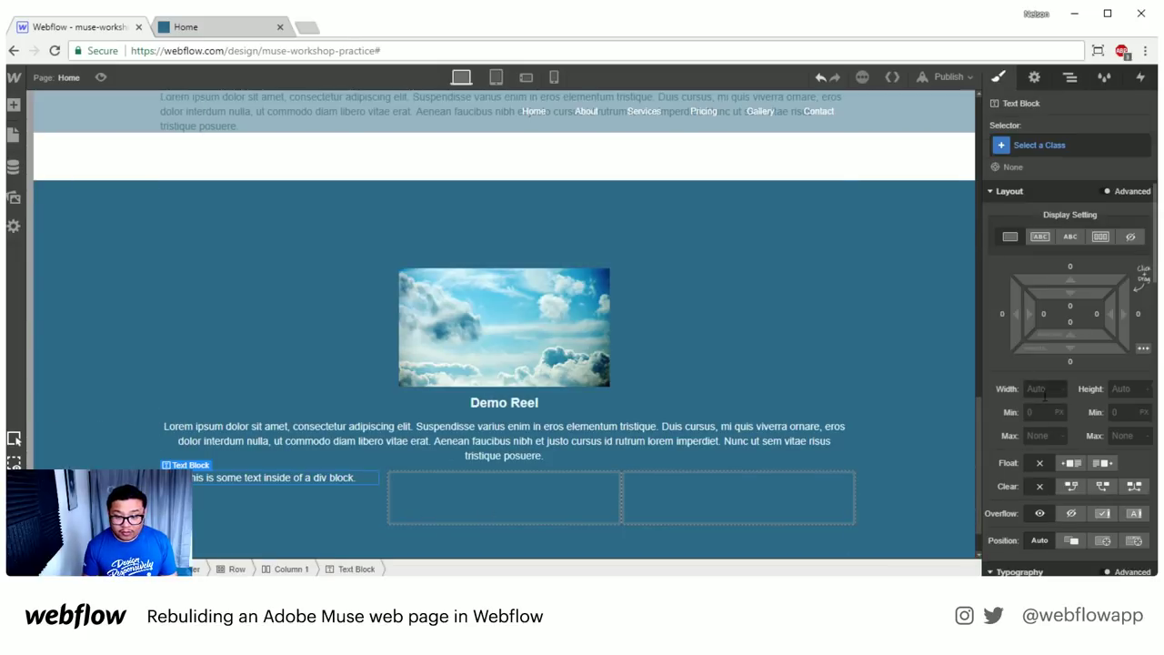
- Give the text block a new class named Bold Text and set its font weight to 700 - Bold
left_click(1048, 152)
type("Bold")
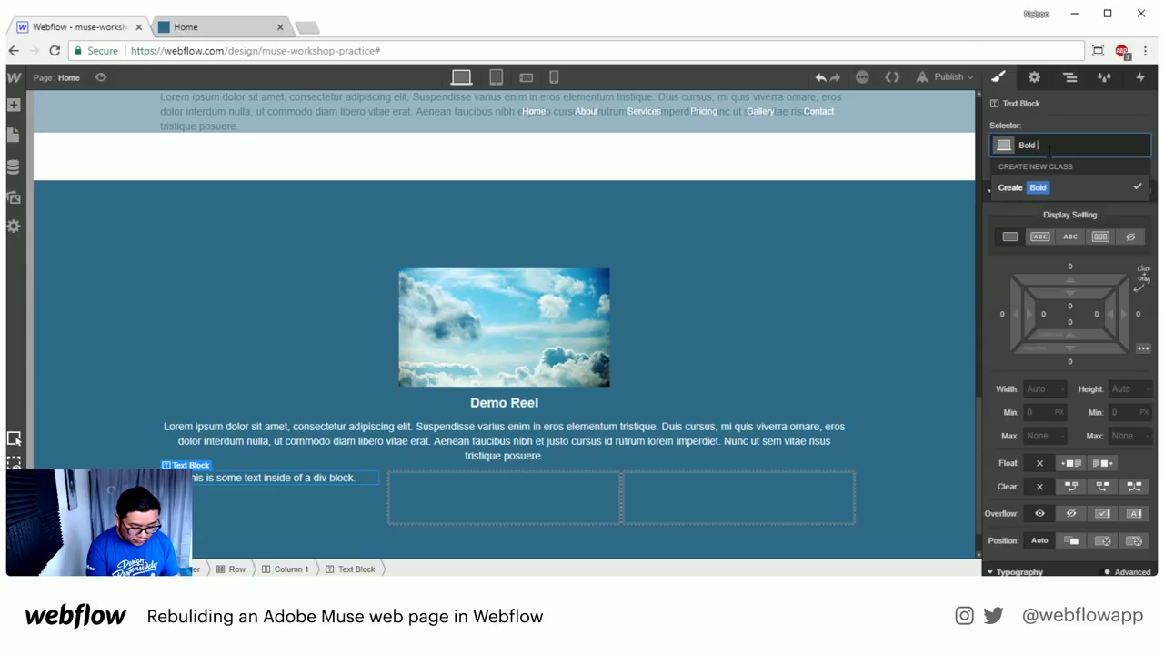
type(" Text")
key("Return")
scroll(1096, 250, "down", 3)
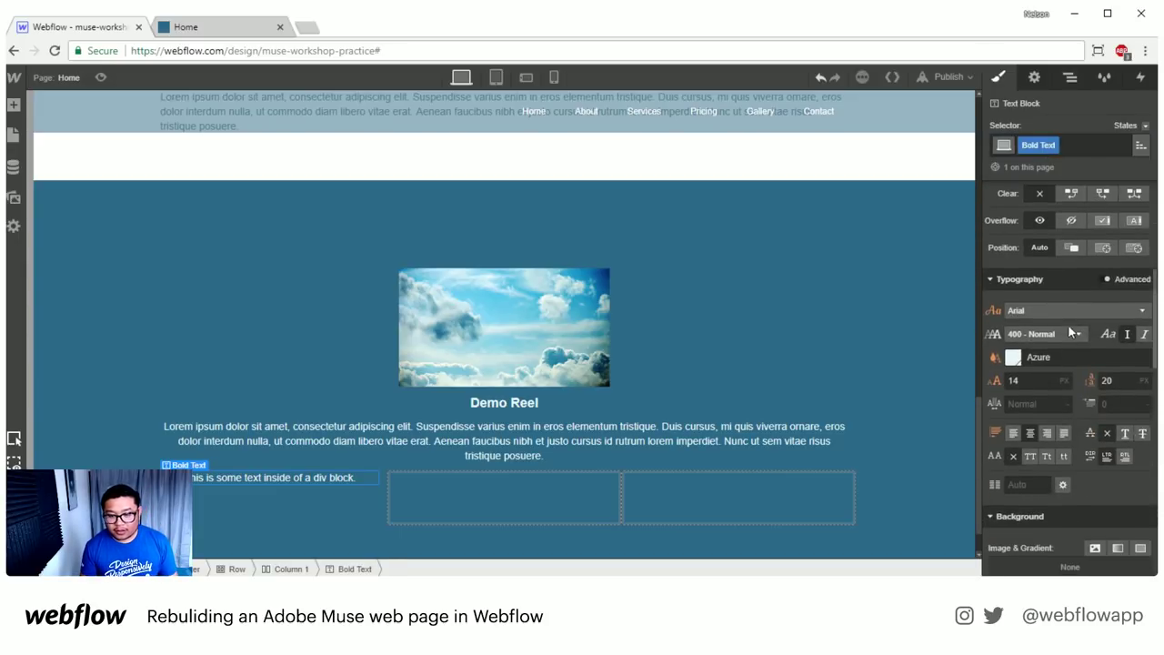
left_click(1044, 337)
left_click(1037, 433)
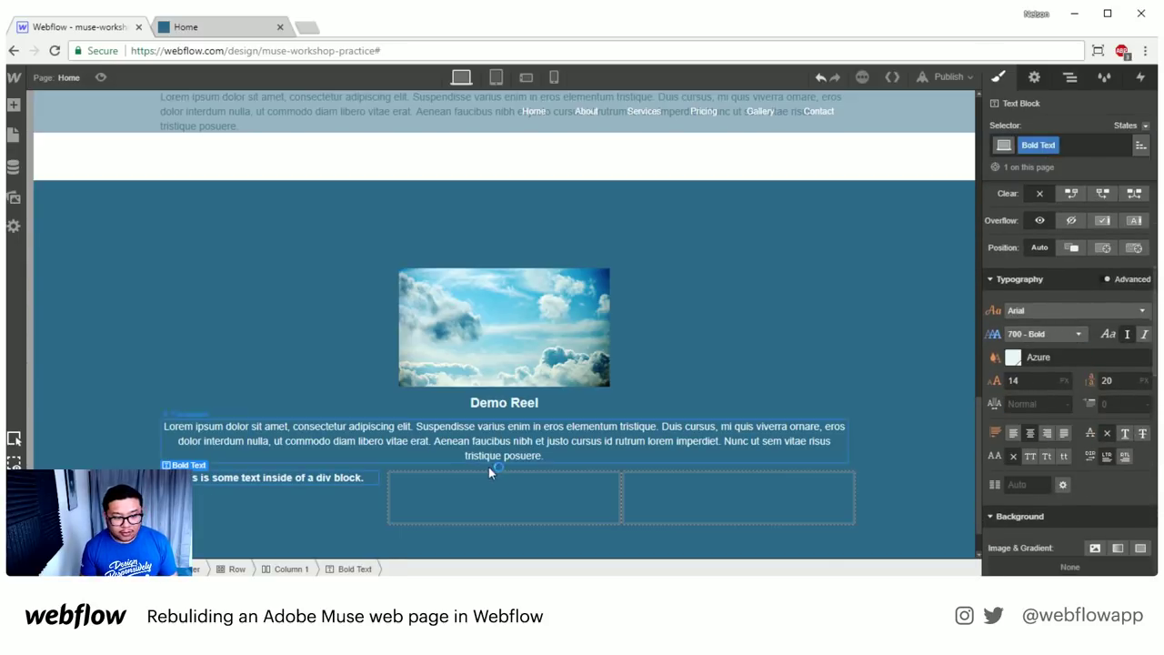
- Change the bold text block to read "Build Fast" and add a paragraph beneath it in the first column
double_click(299, 477)
key("ctrl+a")
type("Build Fast")
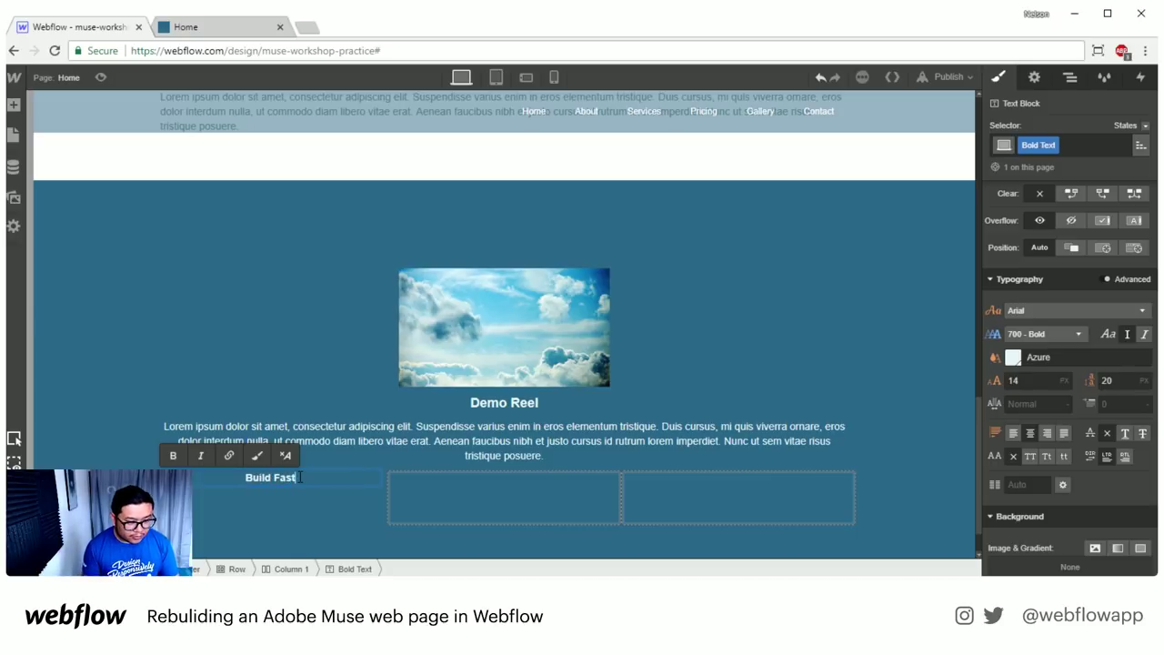
key("Escape")
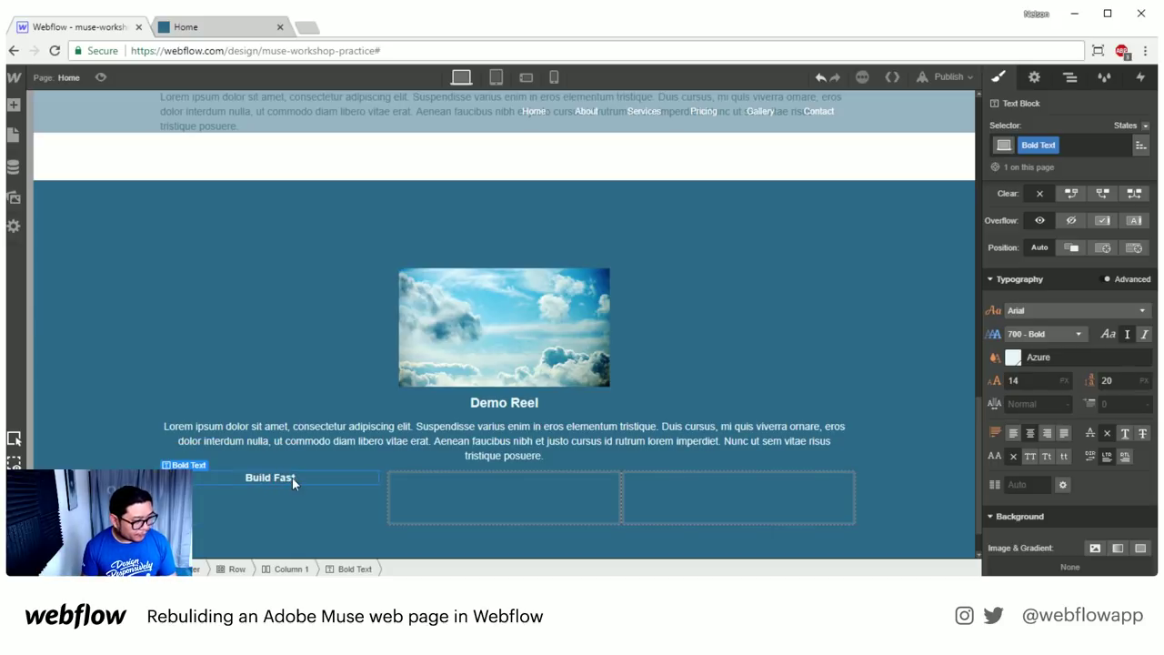
key("a")
left_click_drag(121, 444, 247, 535)
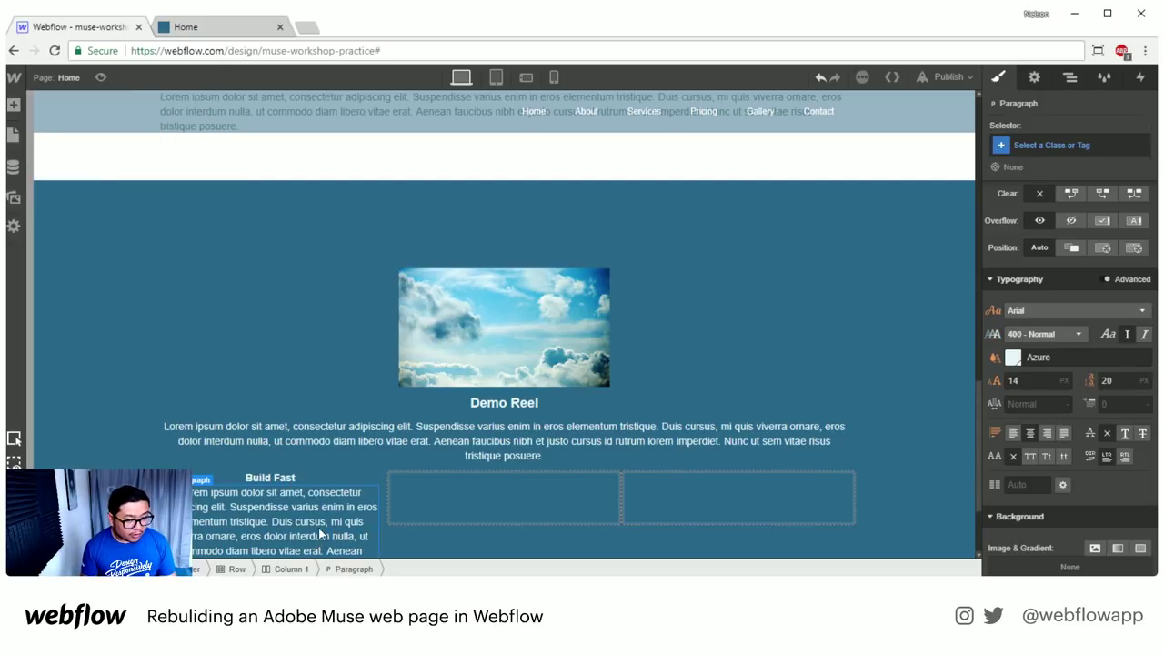
- Copy the Build Fast text block into the second and third columns
left_click(288, 342)
key("ctrl+c")
left_click(491, 355)
key("ctrl+v")
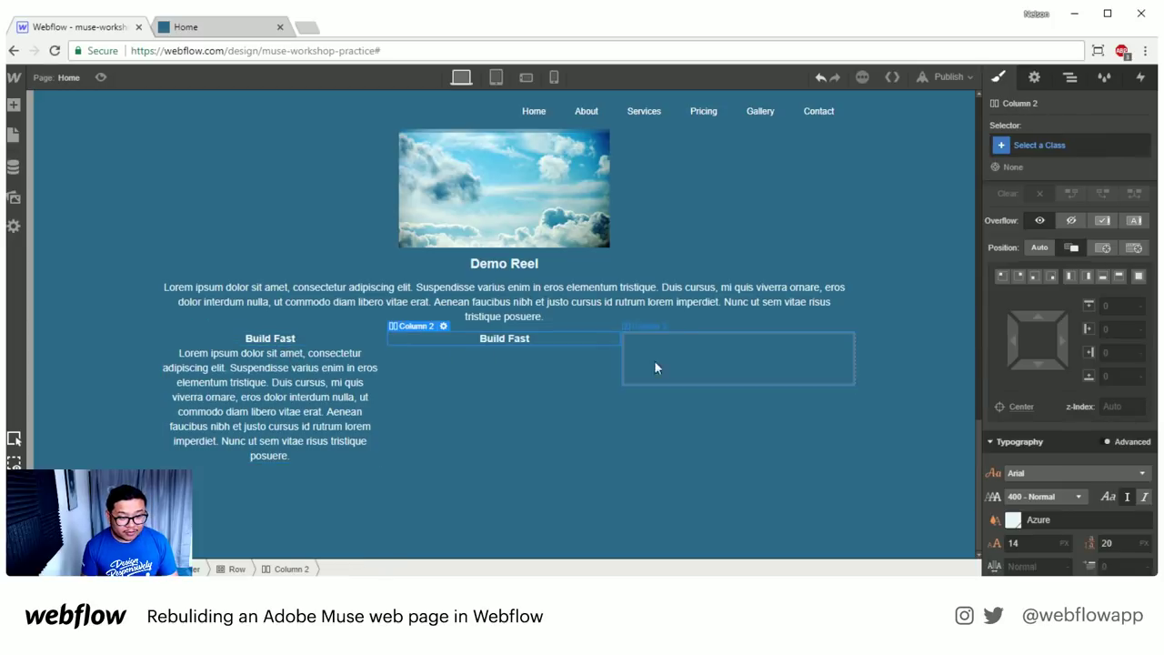
left_click(654, 360)
key("ctrl+v")
- Copy the first column's paragraph beneath the bold titles in the second and third columns
left_click(282, 391)
key("ctrl+c")
left_click(528, 337)
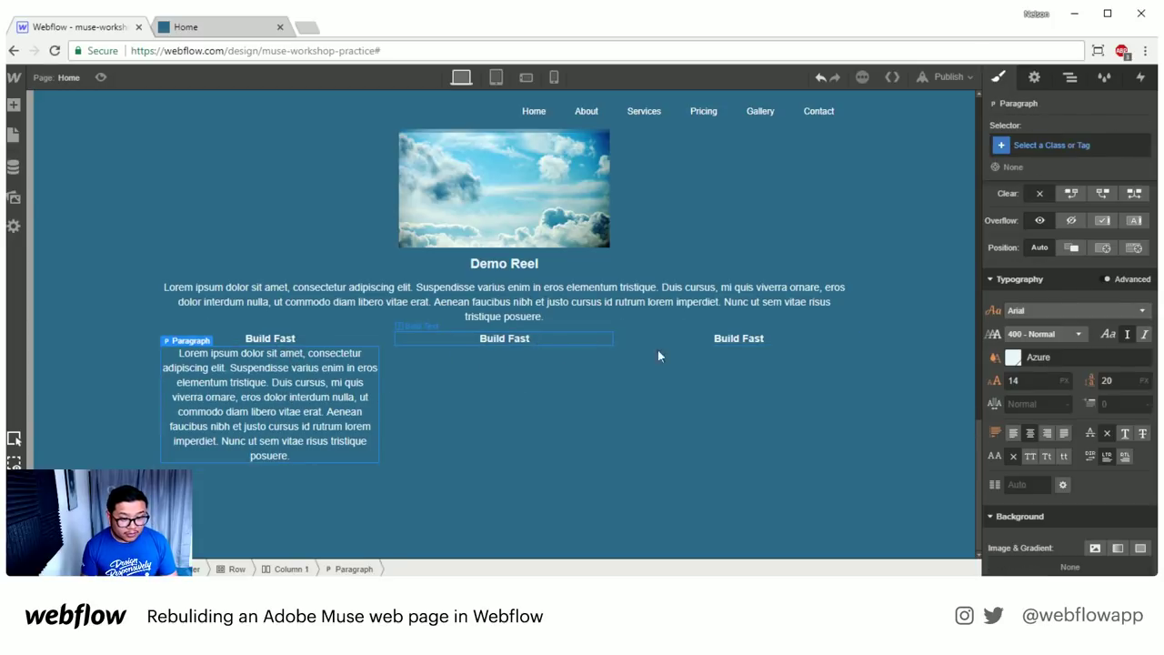
key("ctrl+v")
left_click(684, 346)
key("ctrl+v")
- Retitle the second column "Produce Effectively" and the third column "Easy to use"
double_click(491, 339)
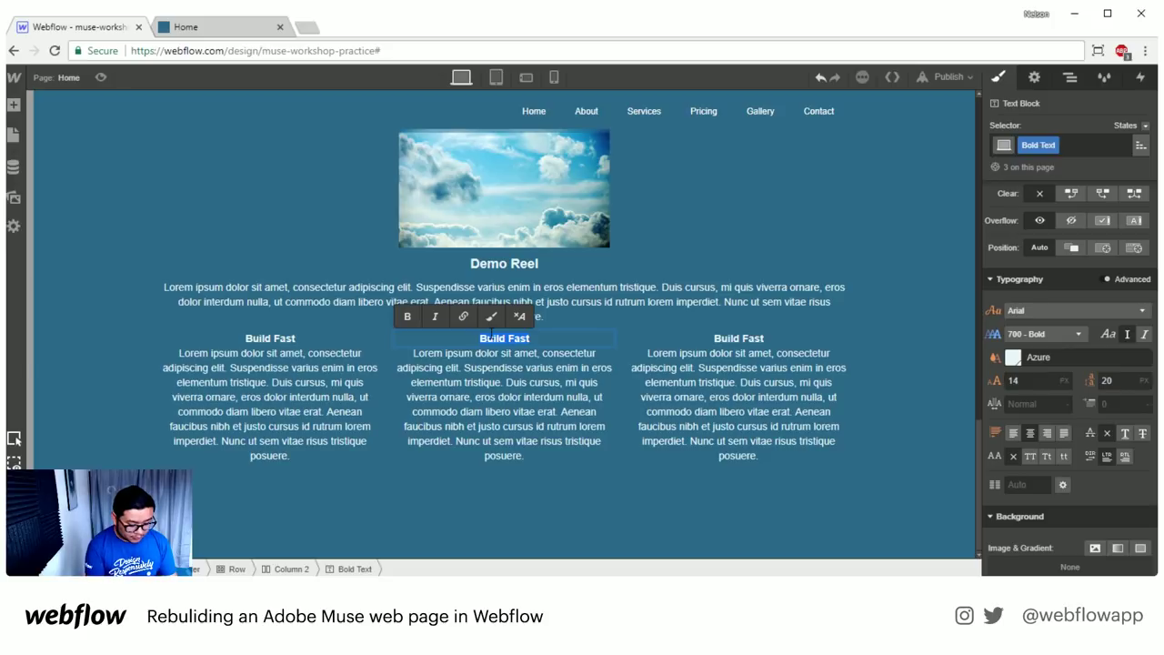
type("Produce Effectively")
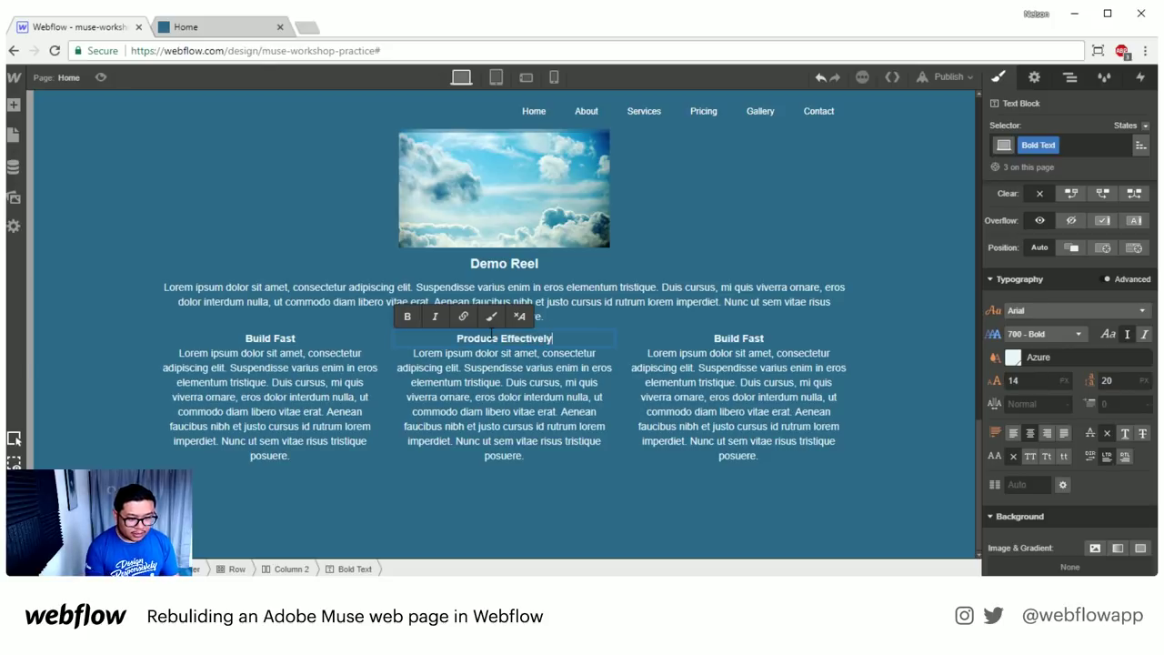
key("Escape")
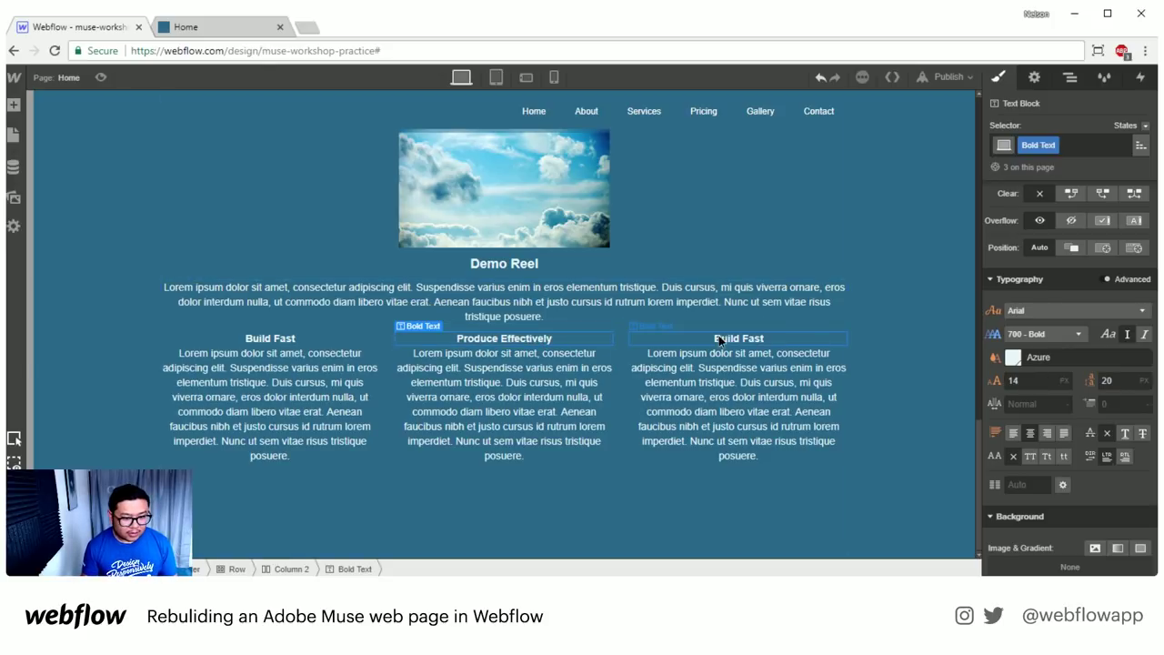
double_click(723, 337)
type("Easy to use")
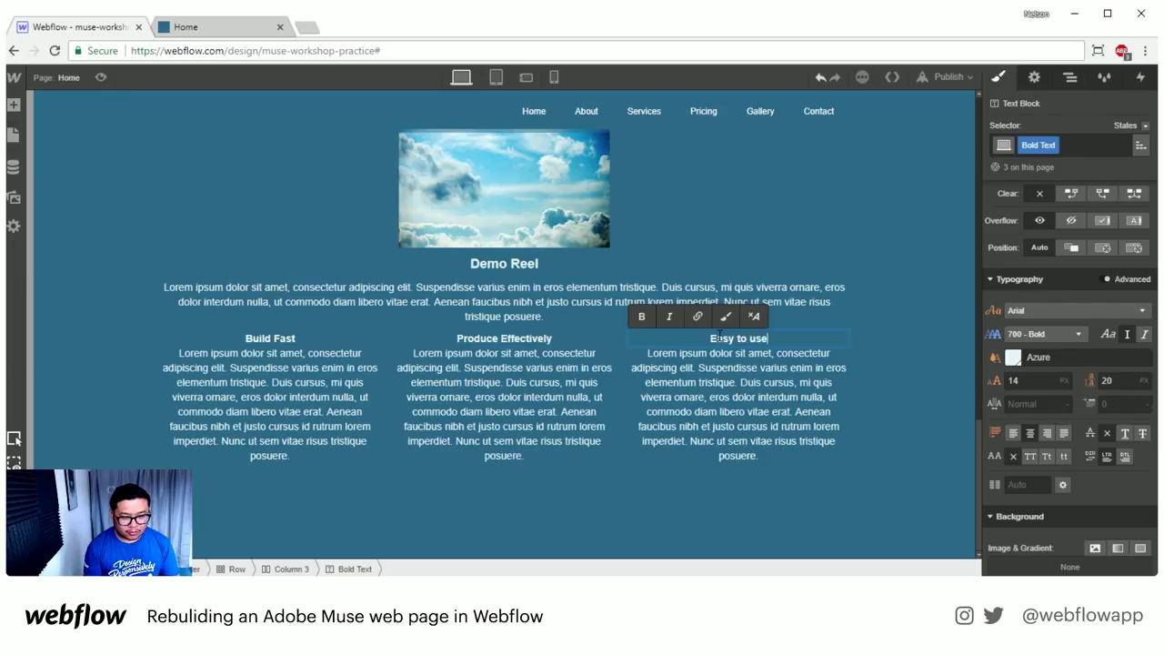
key("Escape")
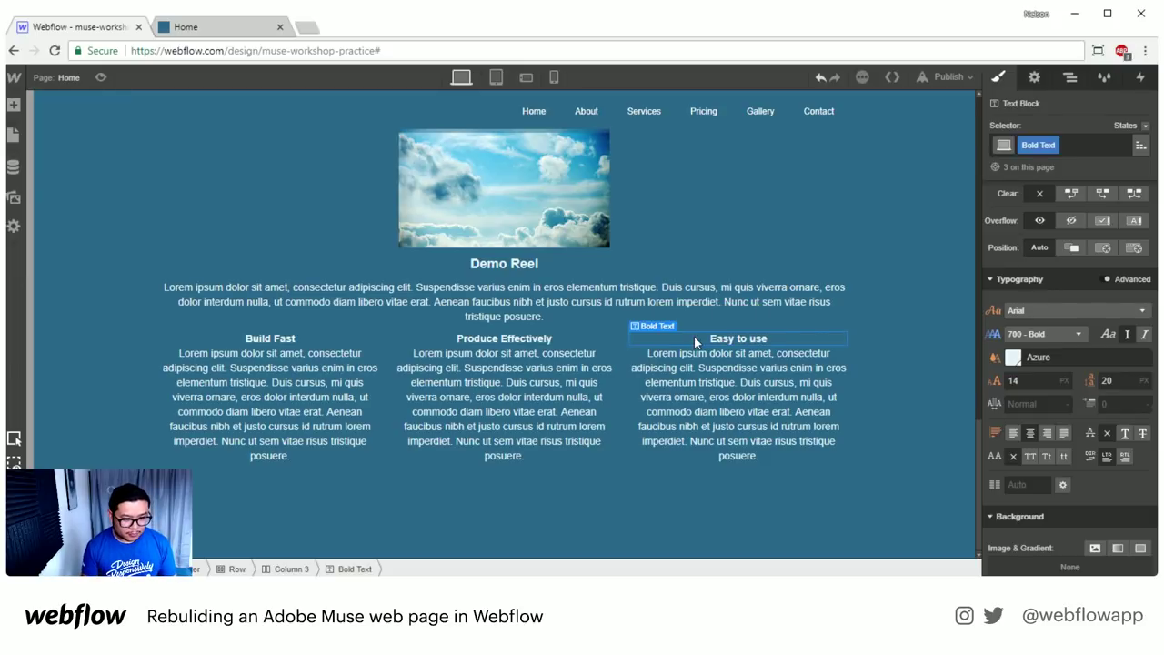
- Set the top and bottom margins of the paragraph under the Demo Reel heading to 30
left_click(542, 311)
scroll(1070, 300, "up", 4)
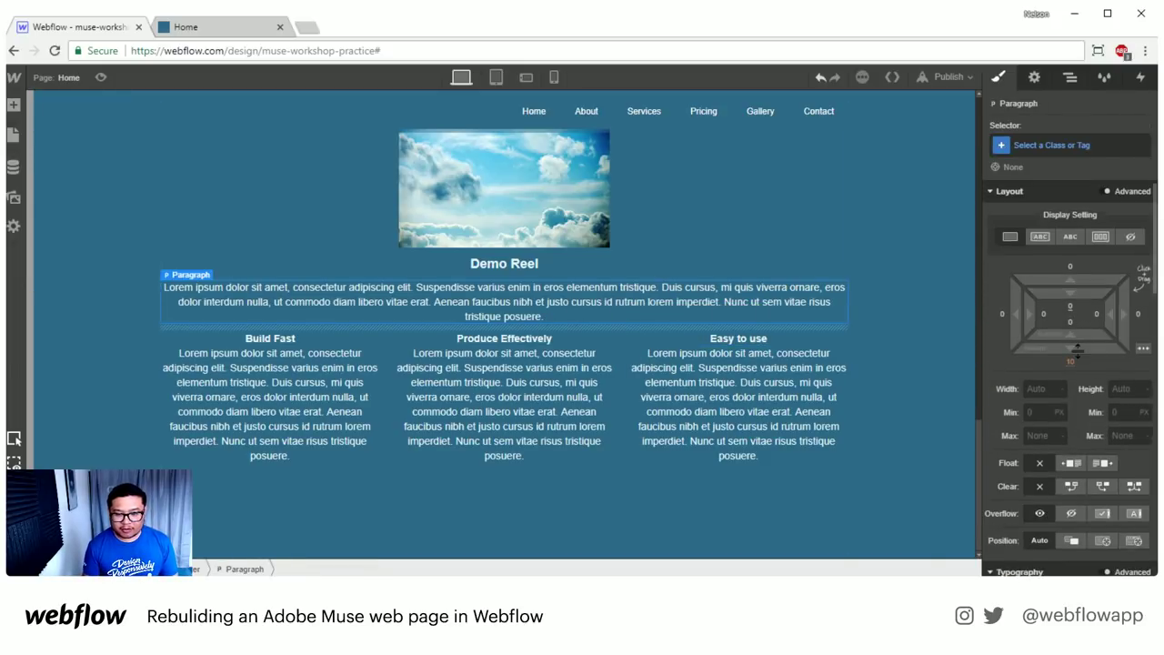
left_click_drag(1070, 348, 1091, 403)
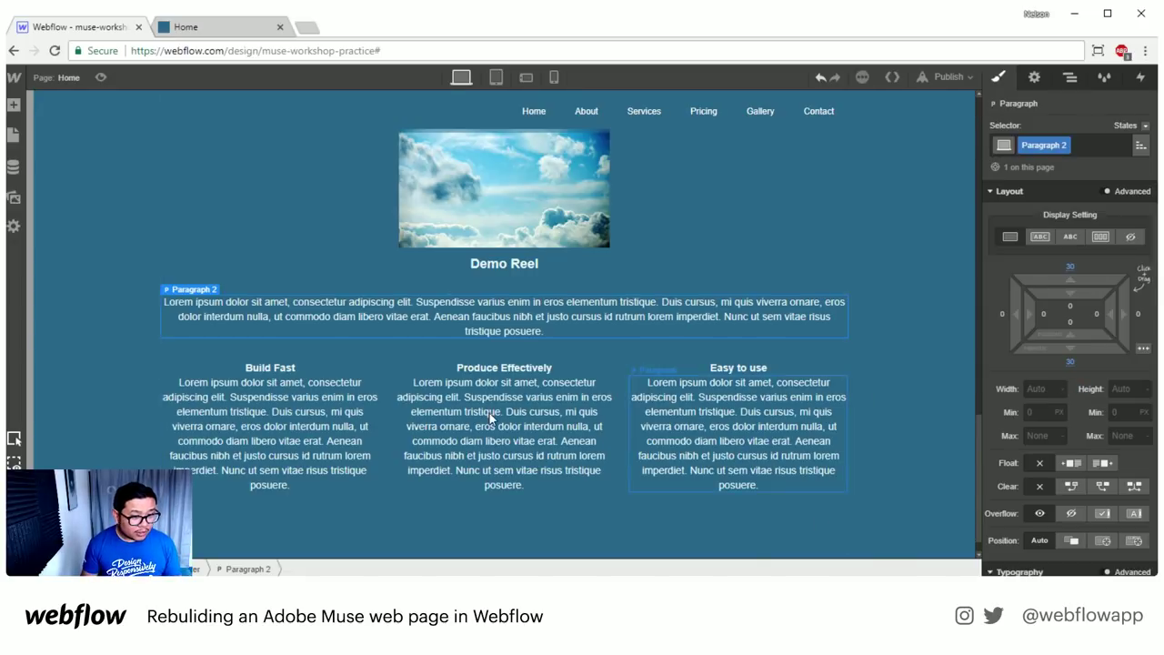
- Add a background image layer to the clouds div block in the Clouds Section
scroll(533, 361, "up", 4)
scroll(567, 419, "down", 3)
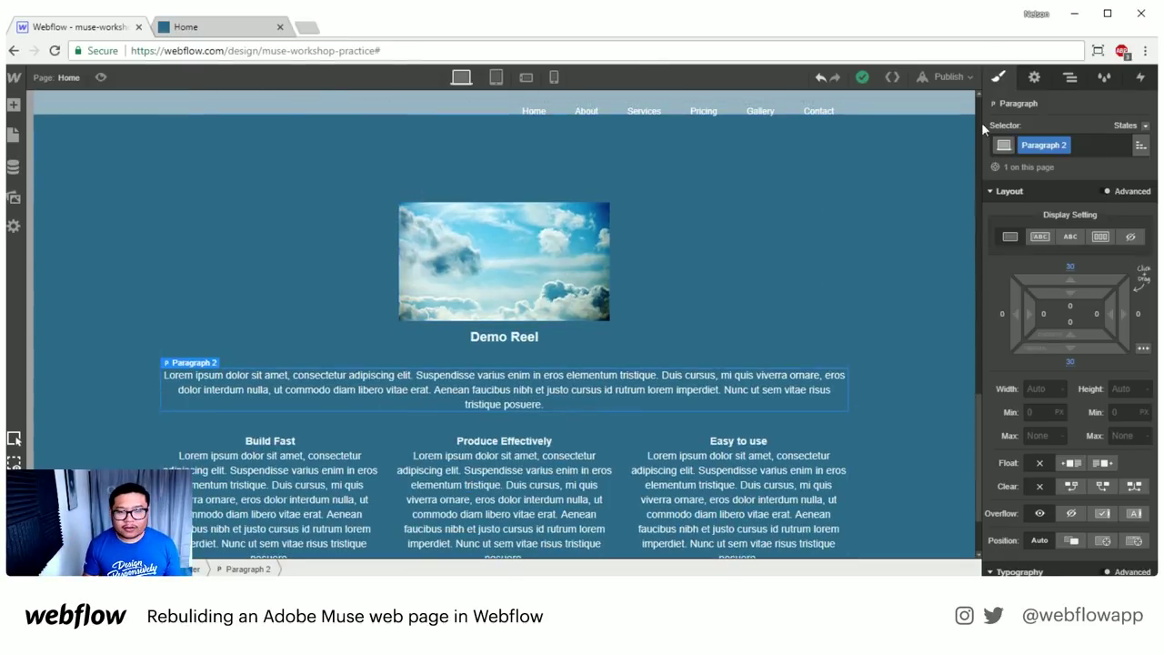
left_click(1072, 78)
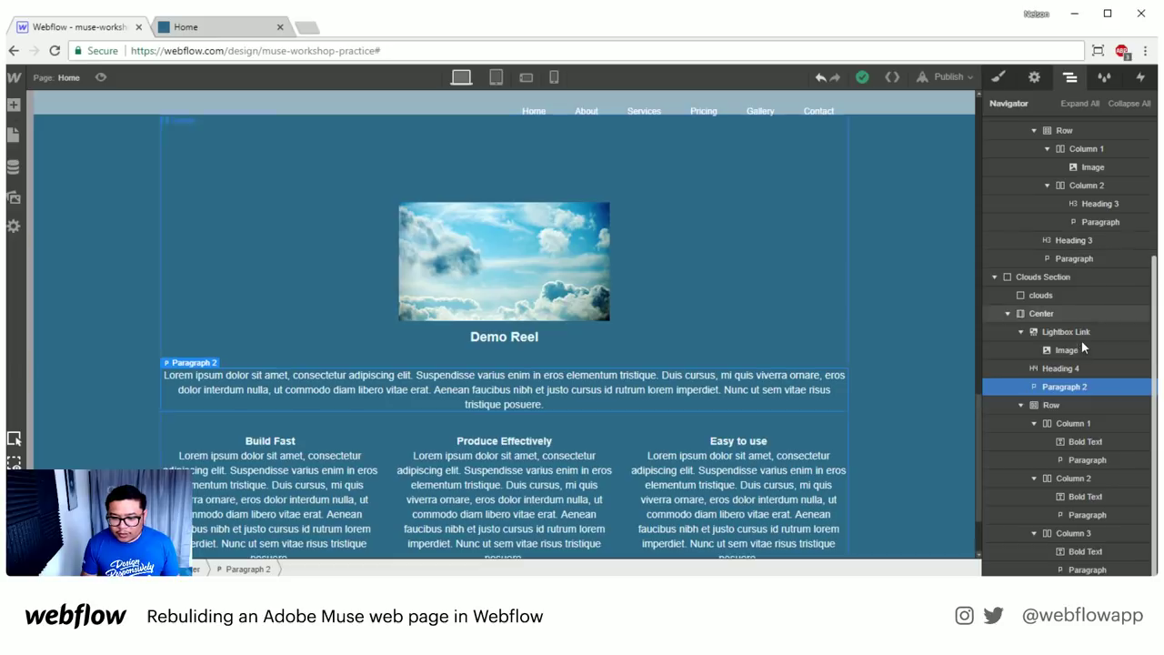
left_click(1041, 296)
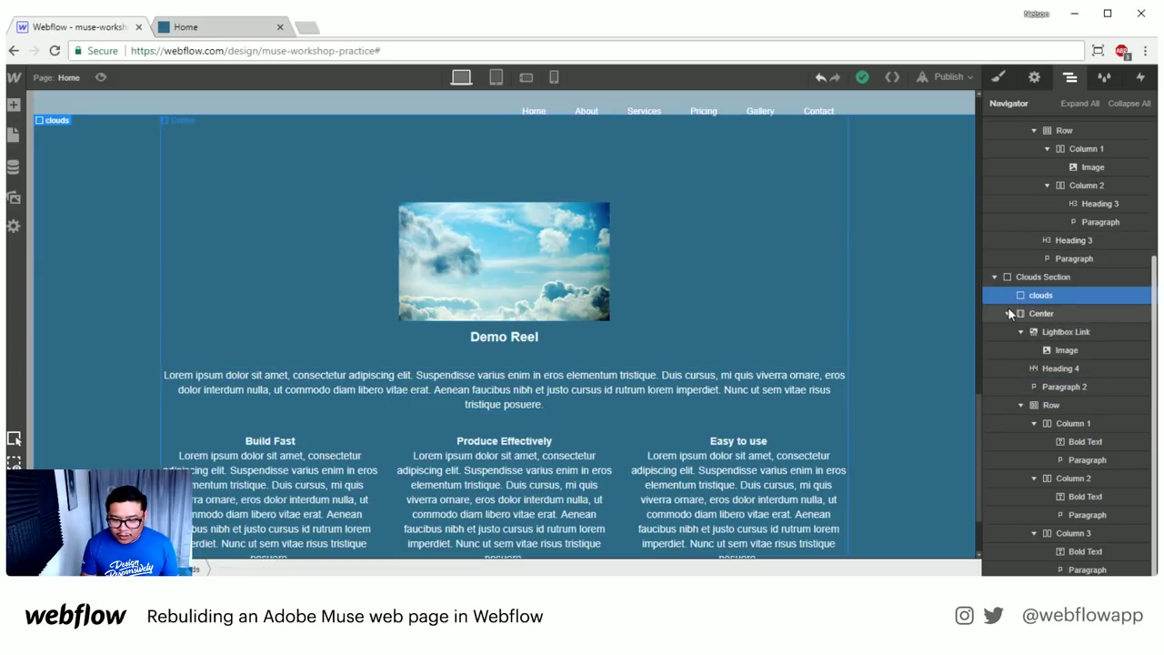
left_click(999, 78)
scroll(1053, 442, "down", 8)
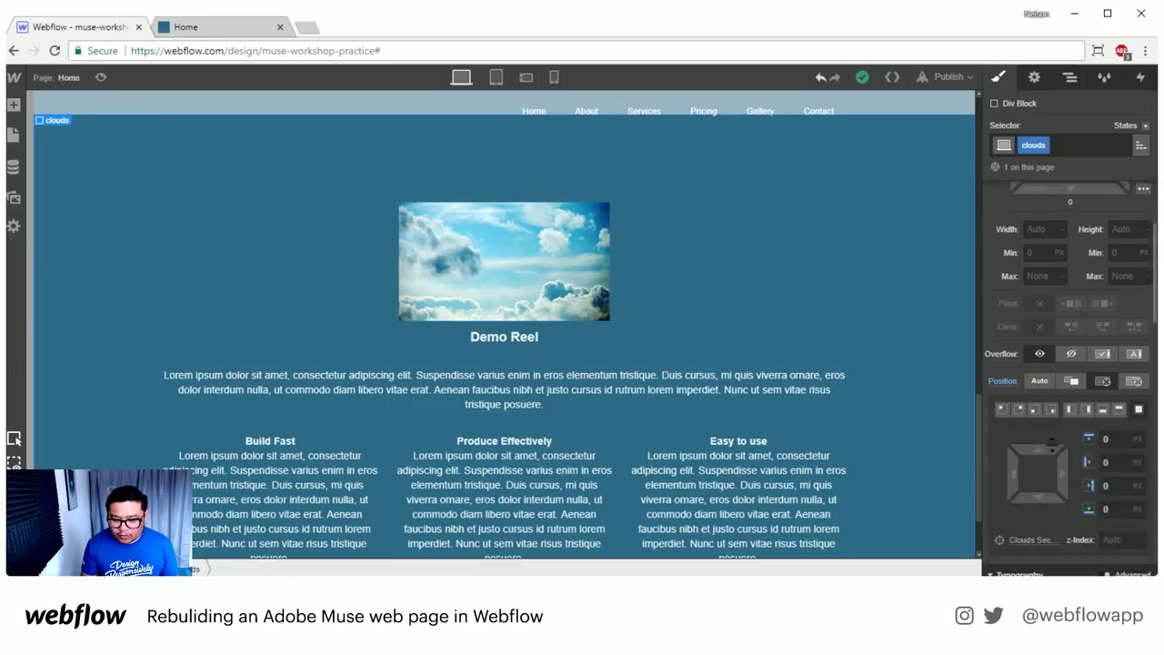
left_click(1096, 490)
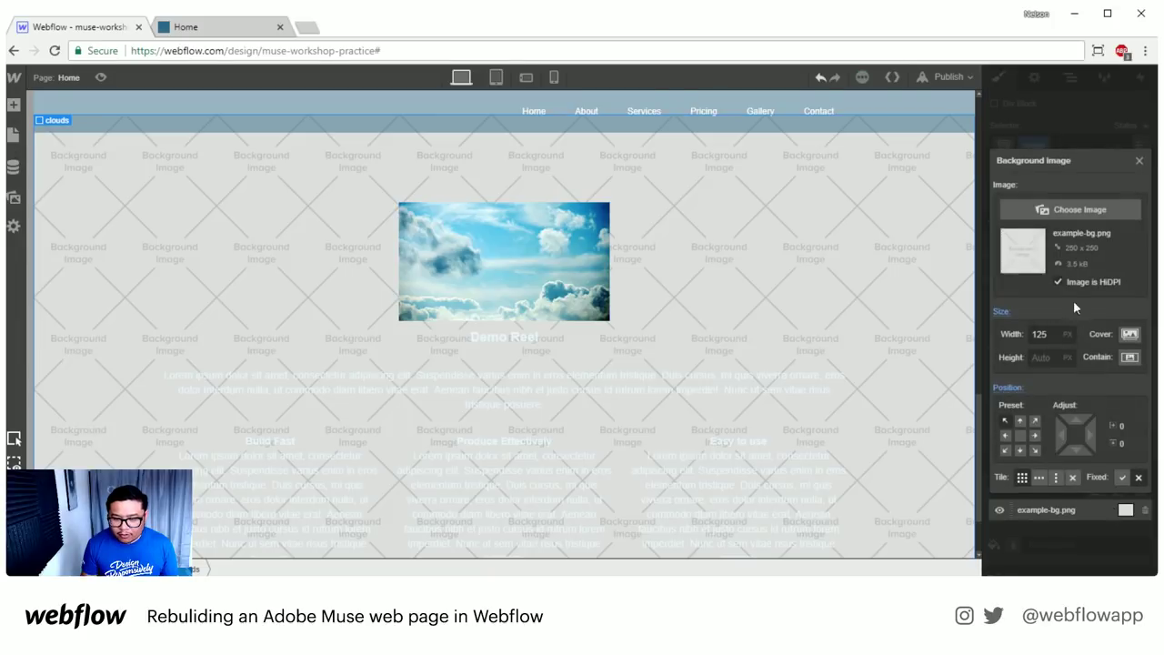
left_click(1075, 209)
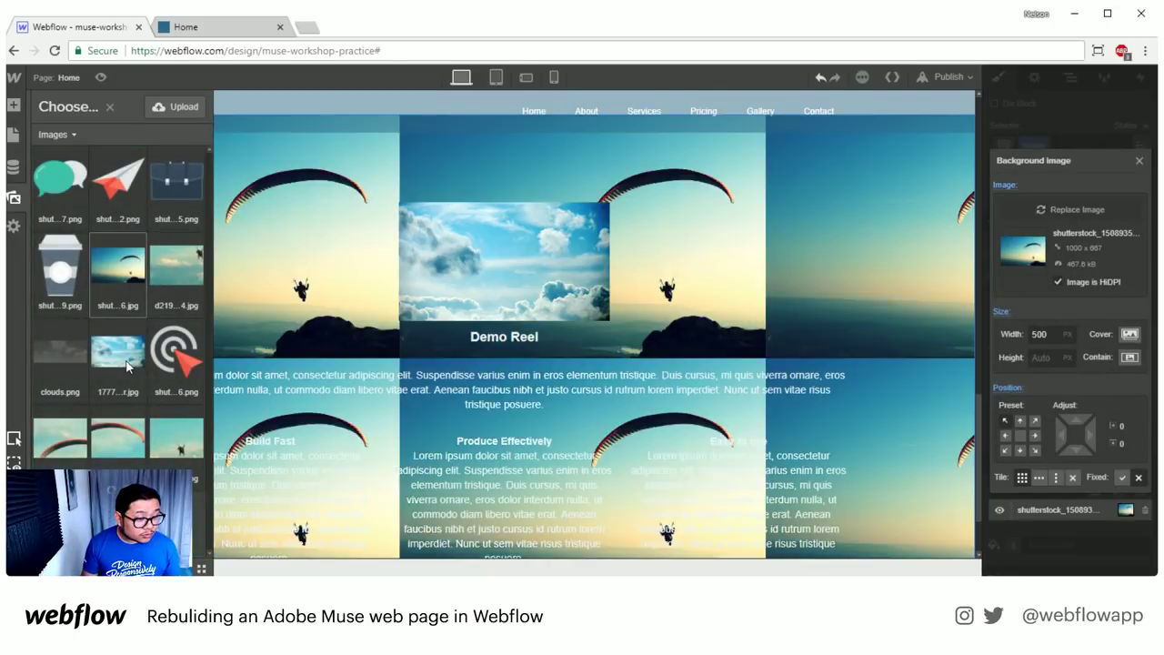
left_click(119, 353)
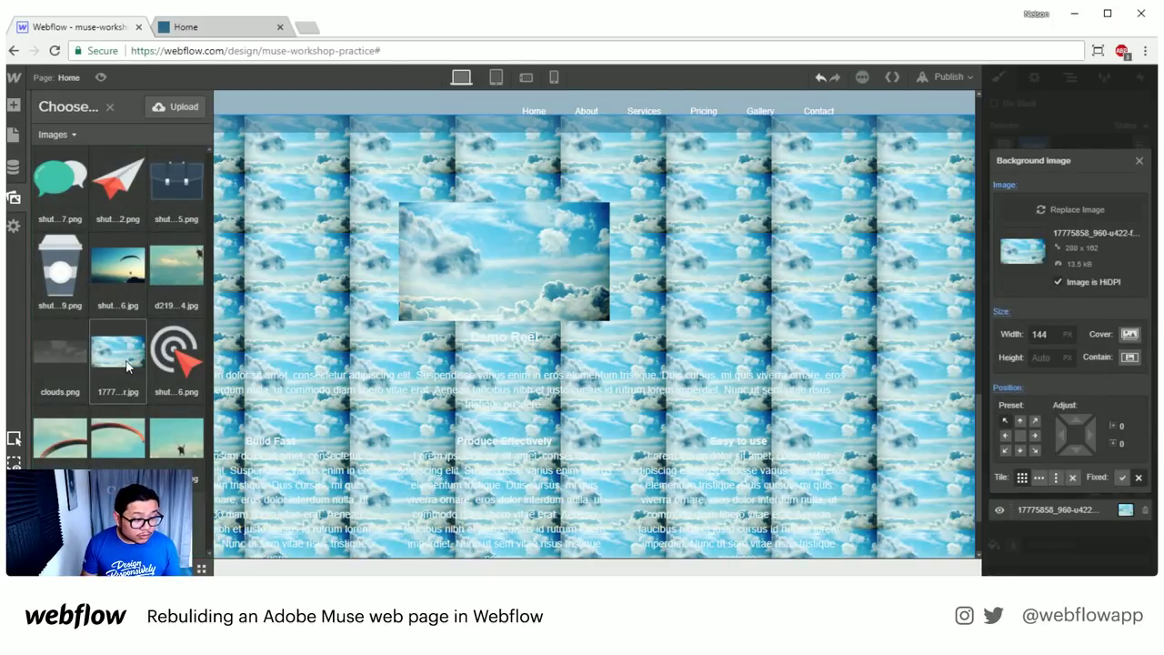
key("Escape")
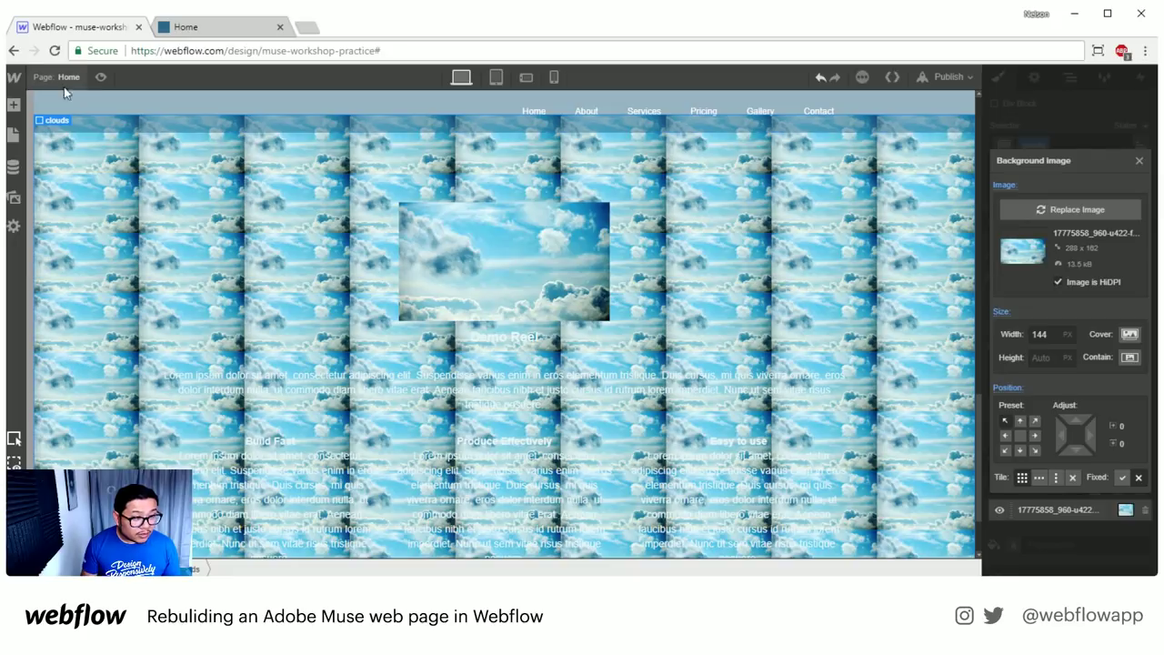
- Use clouds.png as the clouds block's background image, sized to cover, centered and without tiling
left_click(1046, 209)
left_click(54, 346)
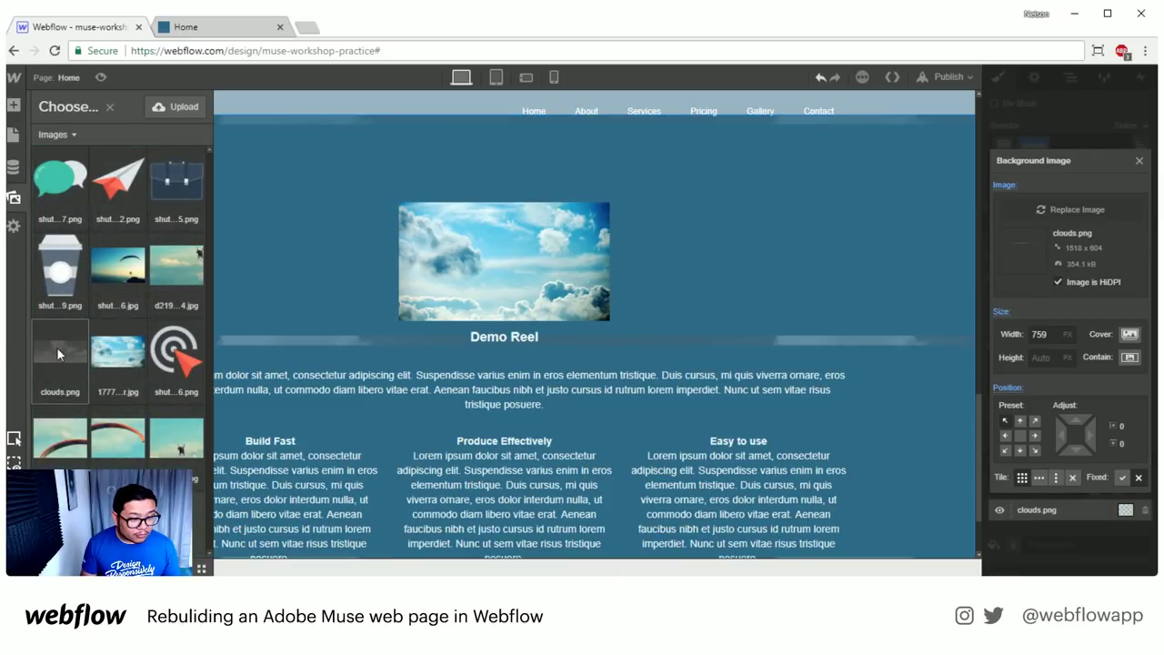
key("Escape")
left_click(1130, 334)
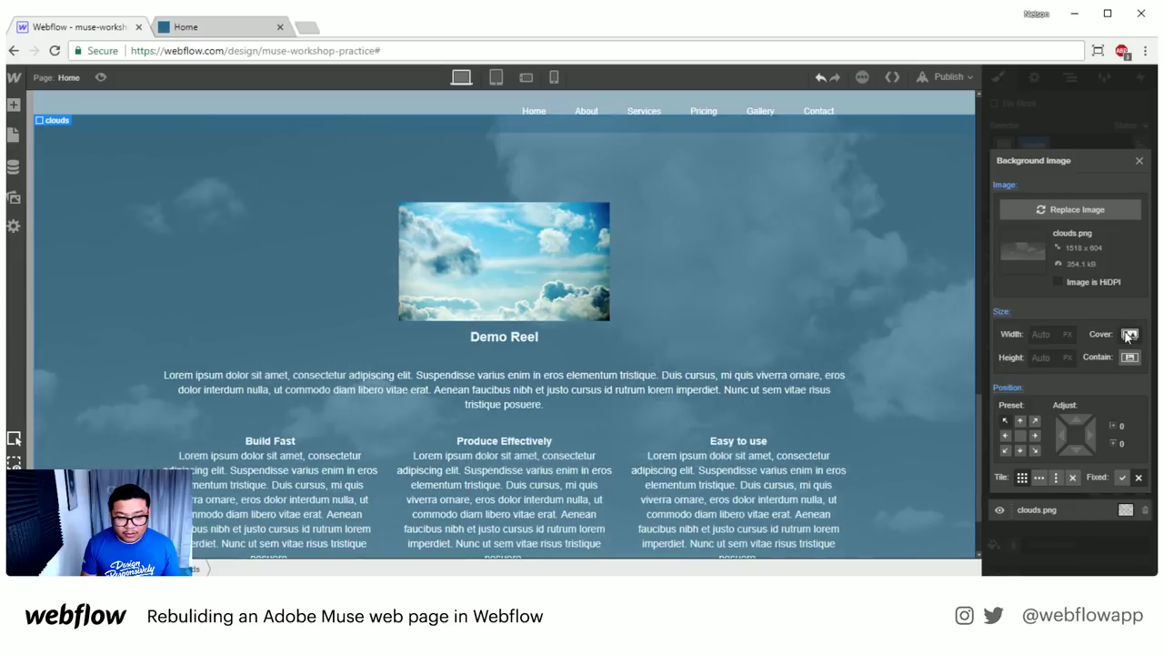
left_click(1021, 436)
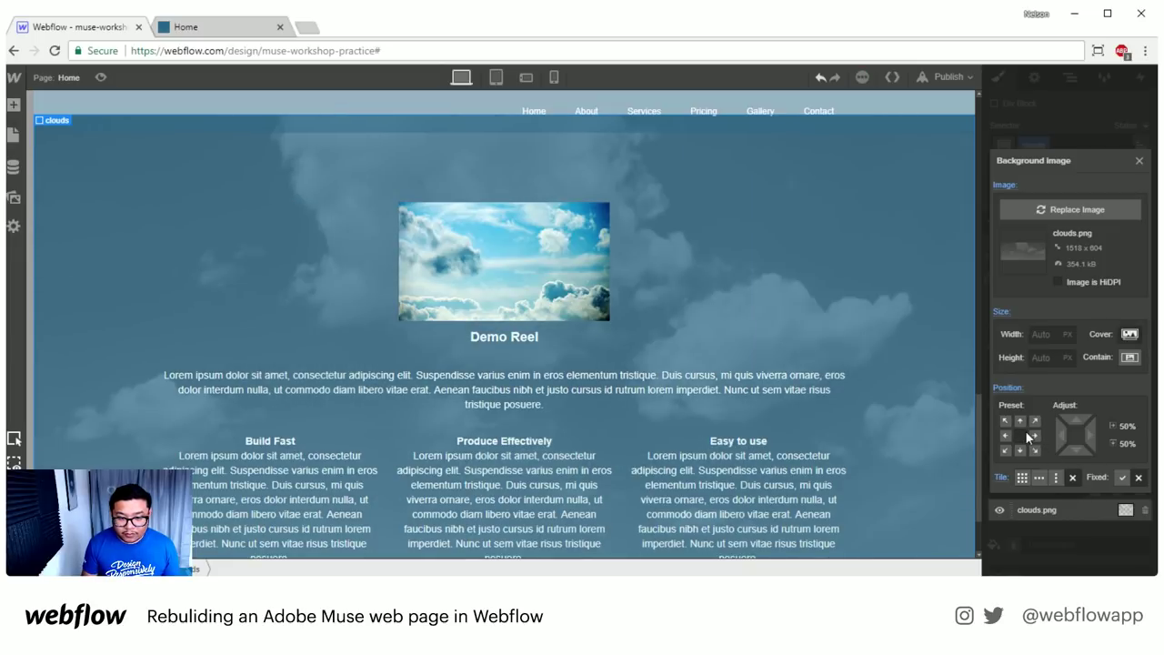
left_click(1139, 161)
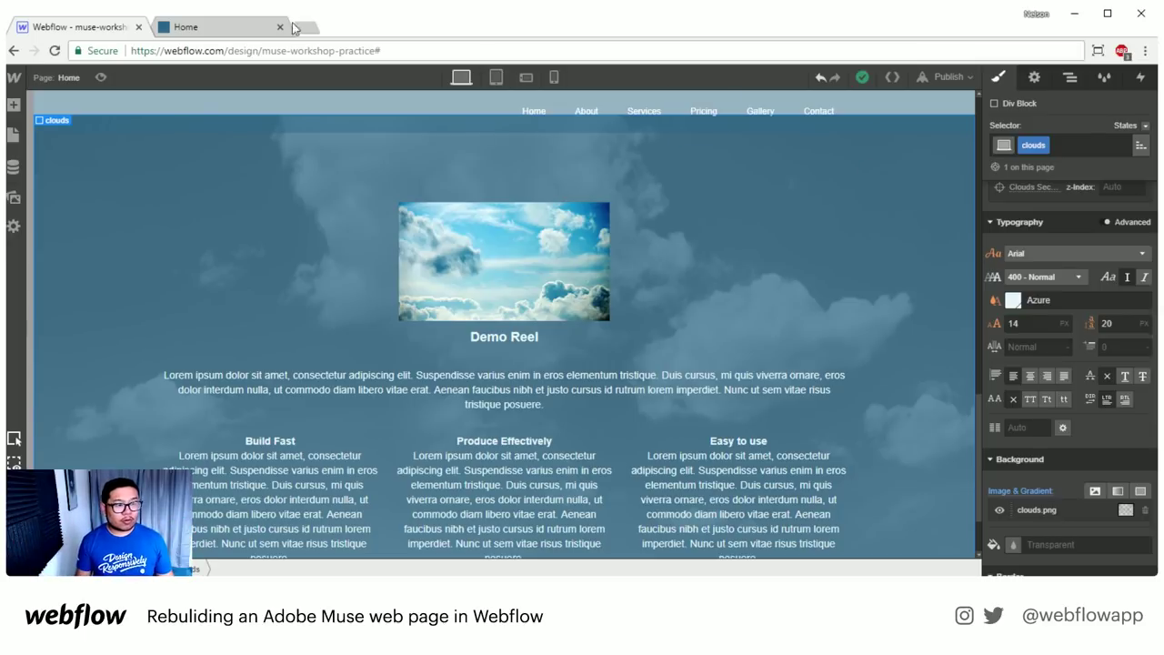
- Compare the result with the Demo reel section of the original Muse page and return to the Webflow design
left_click(207, 31)
mouse_move(1153, 218)
left_mouse_down()
mouse_move(1151, 228)
mouse_move(1151, 208)
mouse_move(1148, 238)
mouse_move(1143, 223)
left_mouse_up()
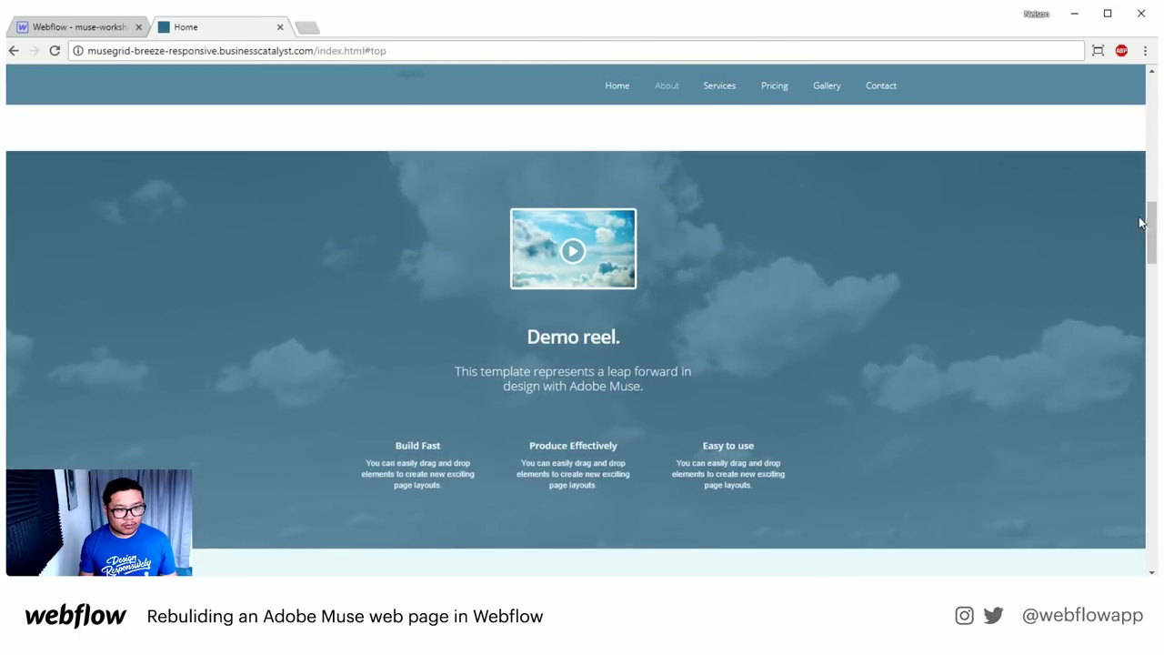
left_click(97, 27)
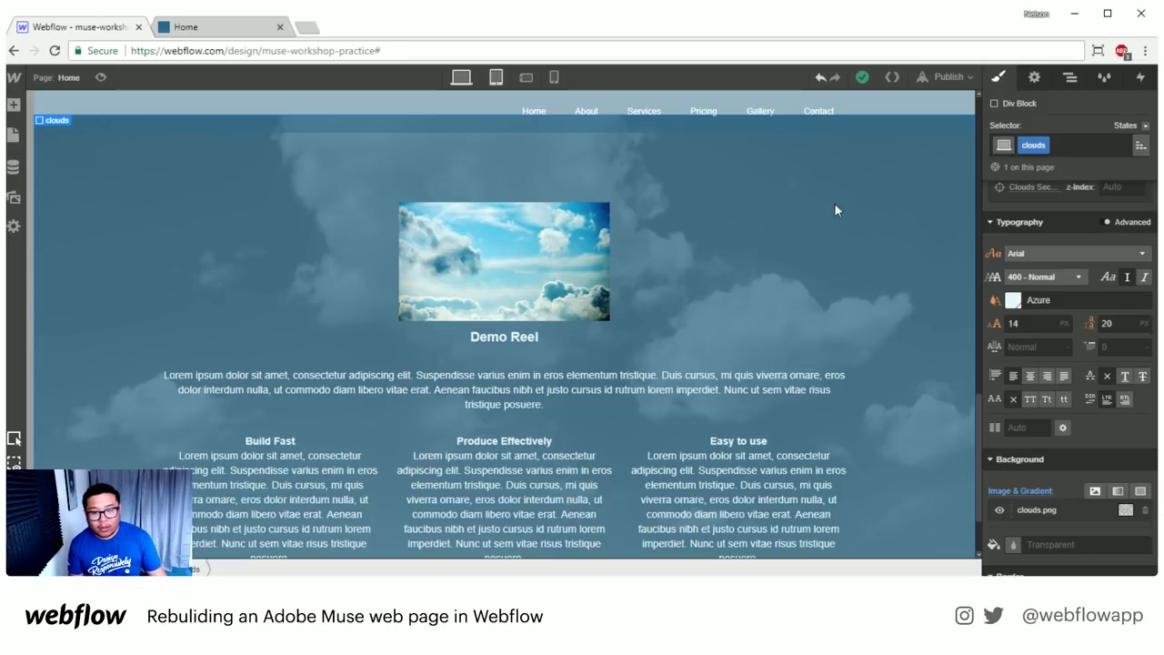
- Add a While Page is Scrolling page trigger with the Play Scroll Animation action
scroll(1061, 386, "down", 3)
scroll(1060, 386, "down", 8)
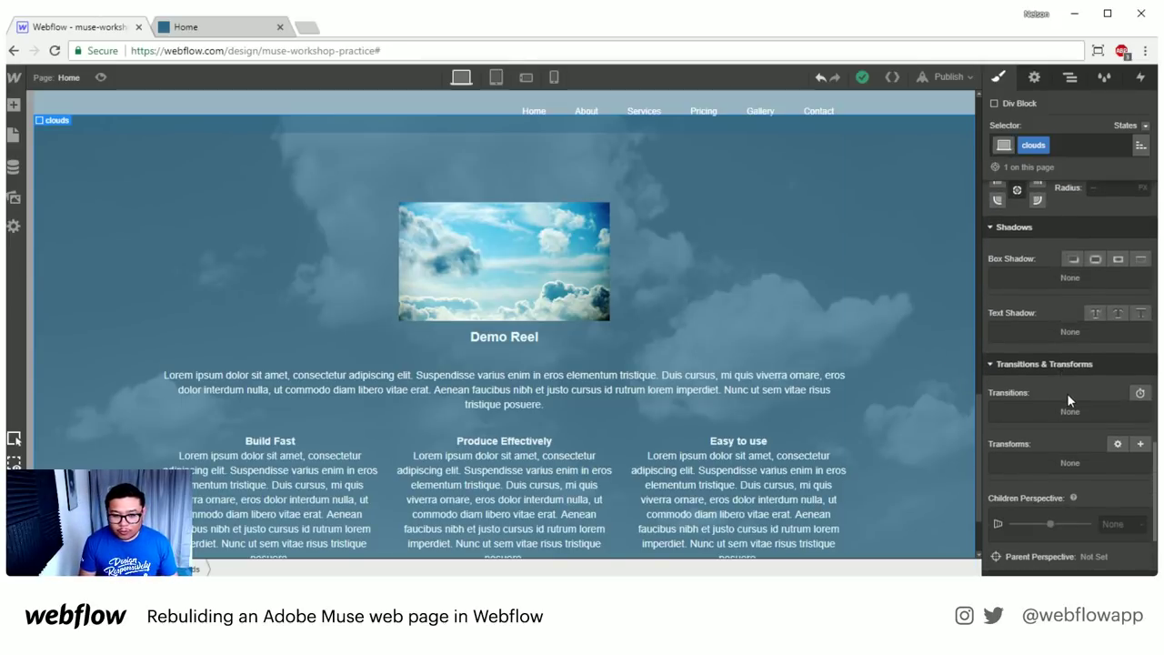
left_click(1143, 79)
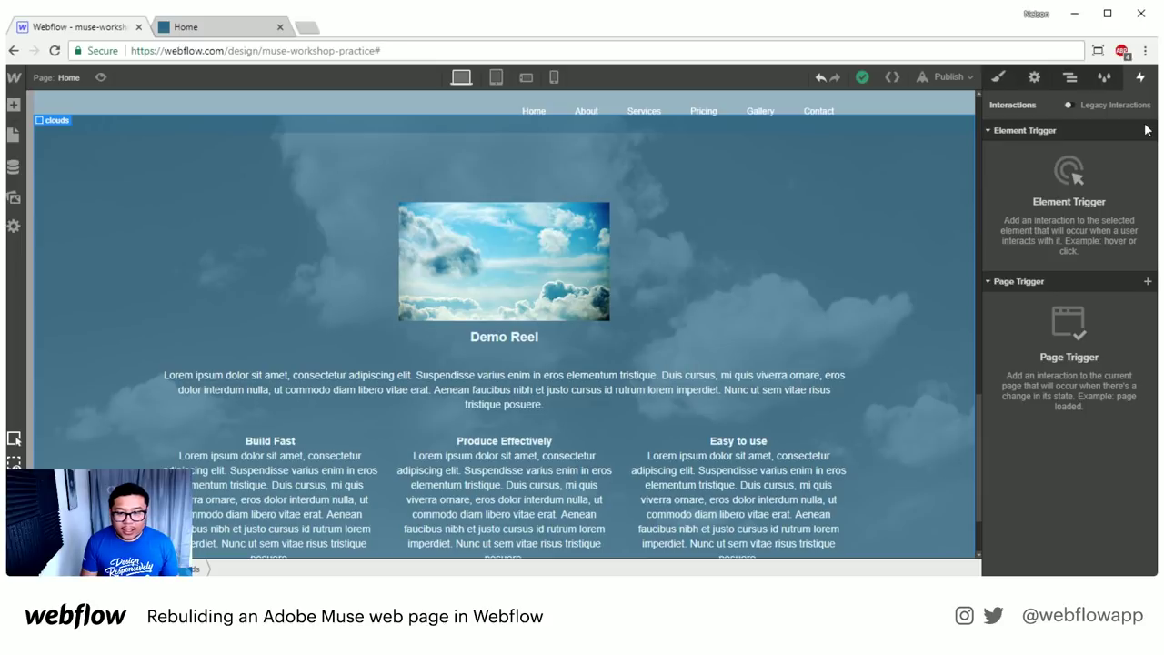
left_click(1148, 284)
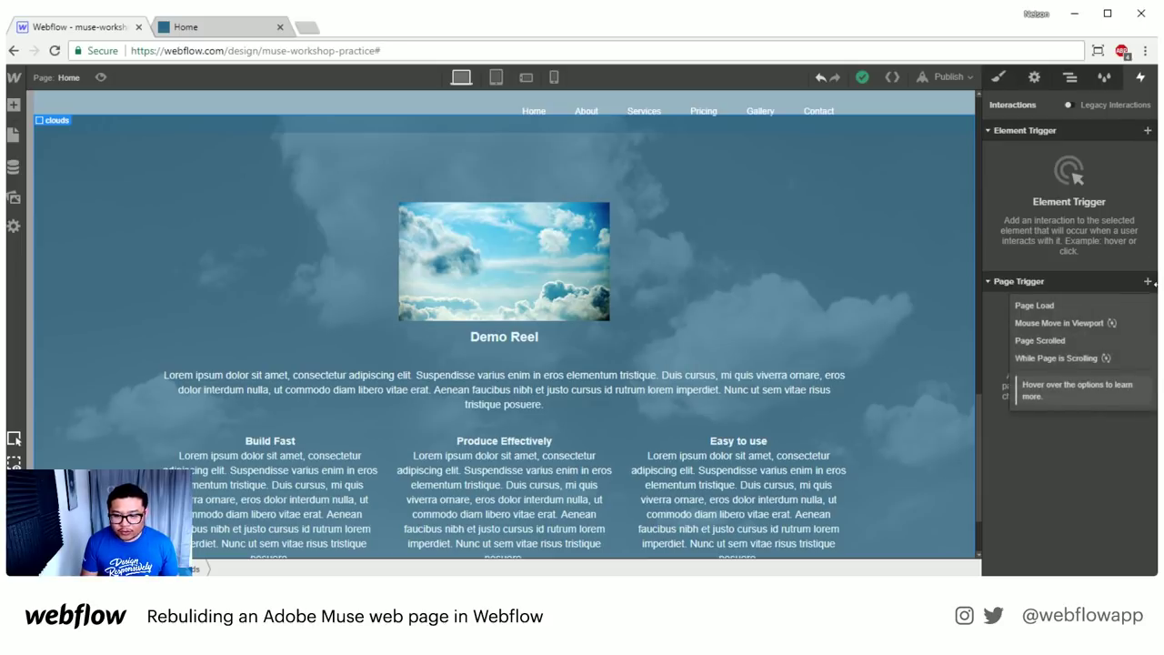
left_click(1077, 357)
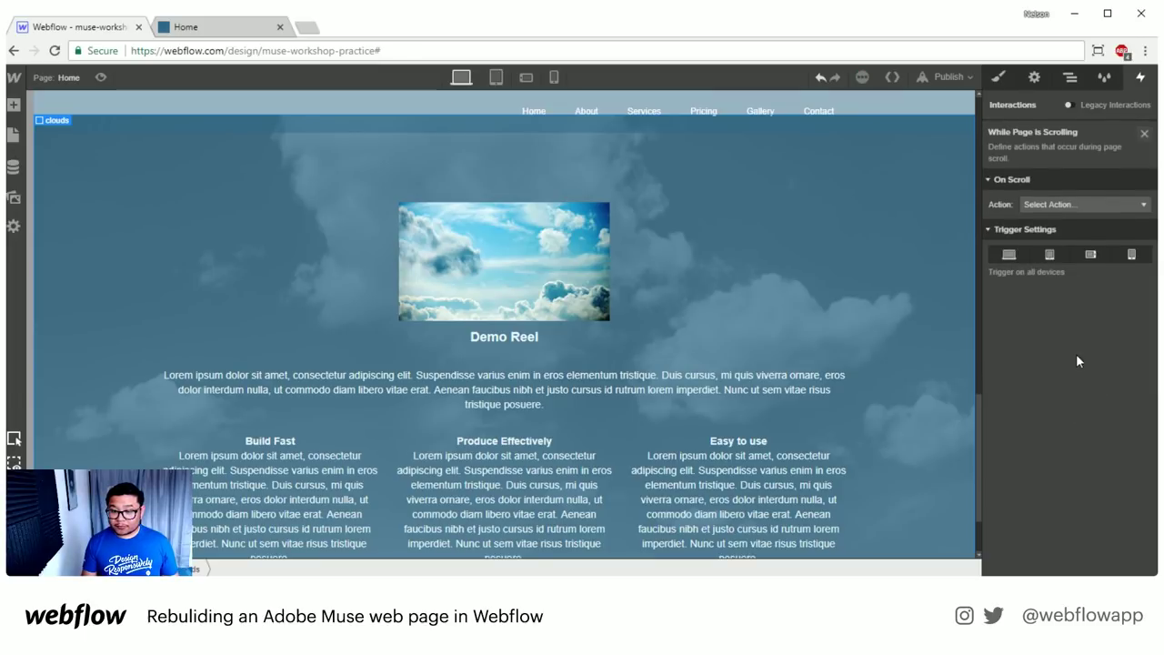
left_click(1069, 205)
left_click(1062, 240)
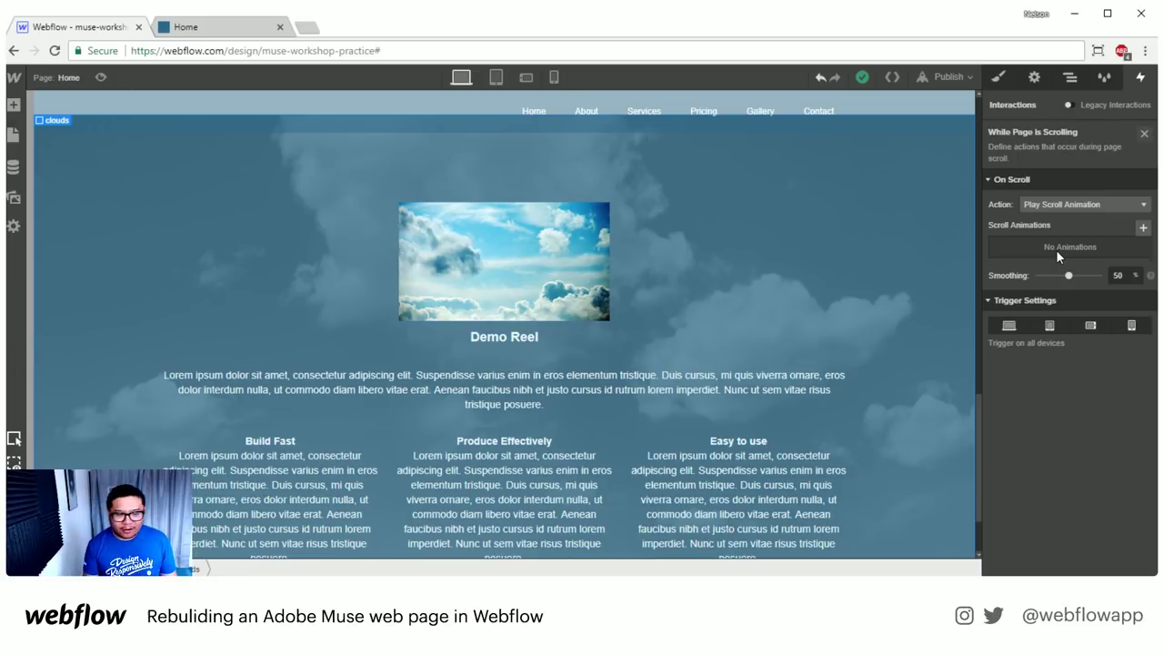
- Create a scroll animation named "scrolling clouds" and add a Scale action for the clouds block
left_click(1143, 228)
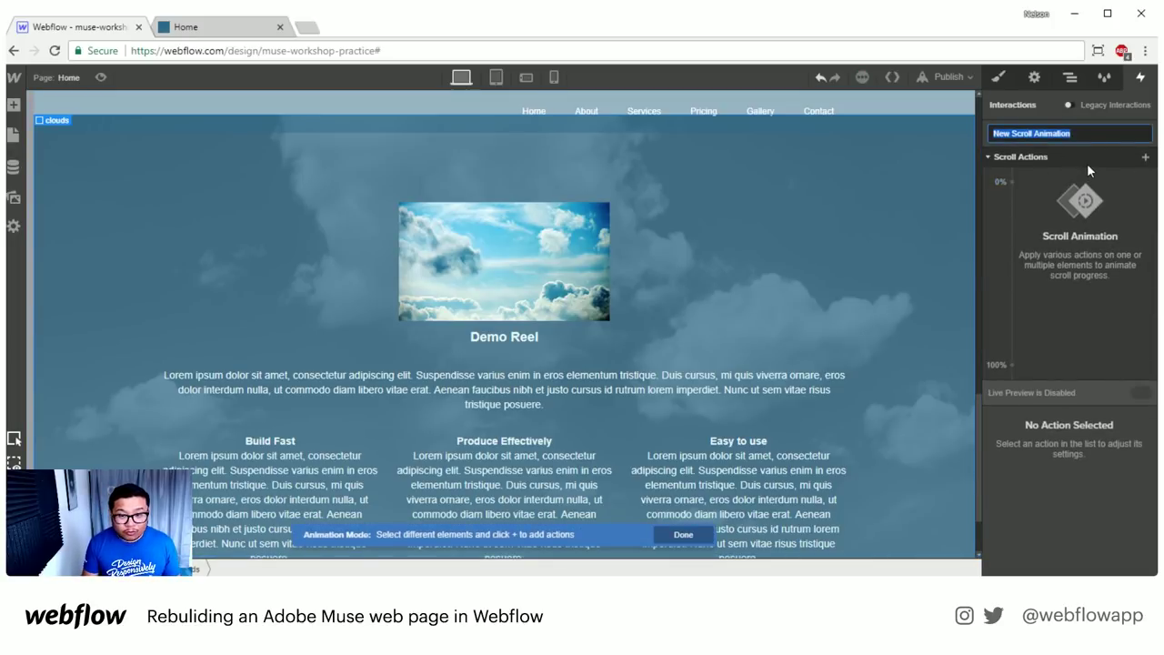
type("scrolling clouds")
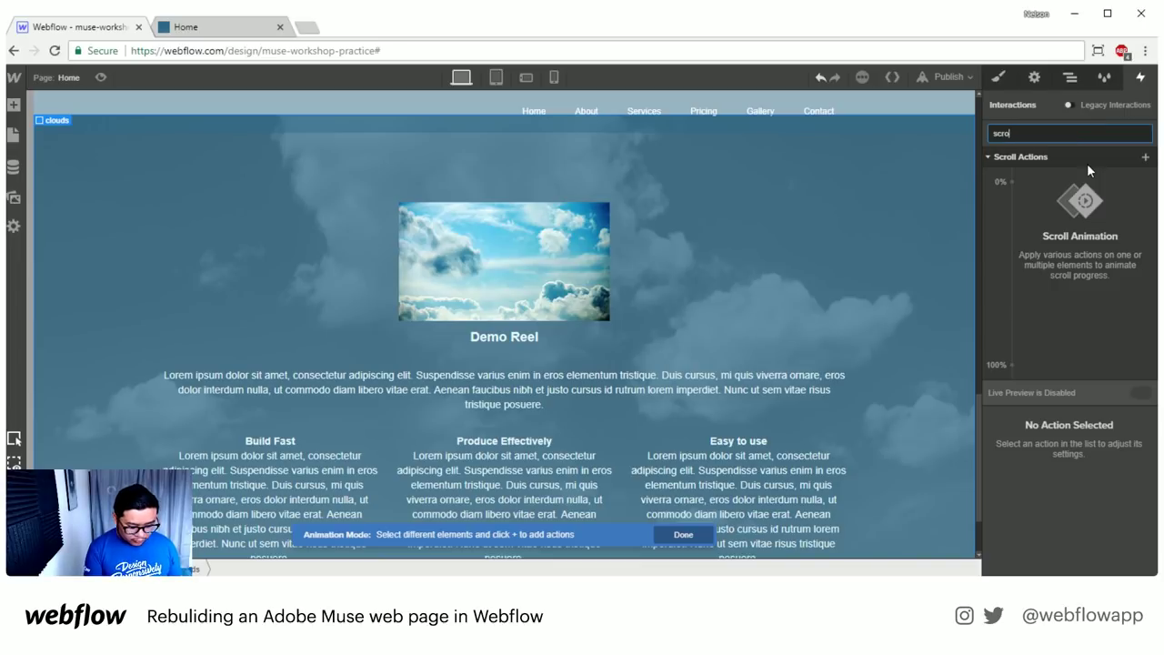
key("Return")
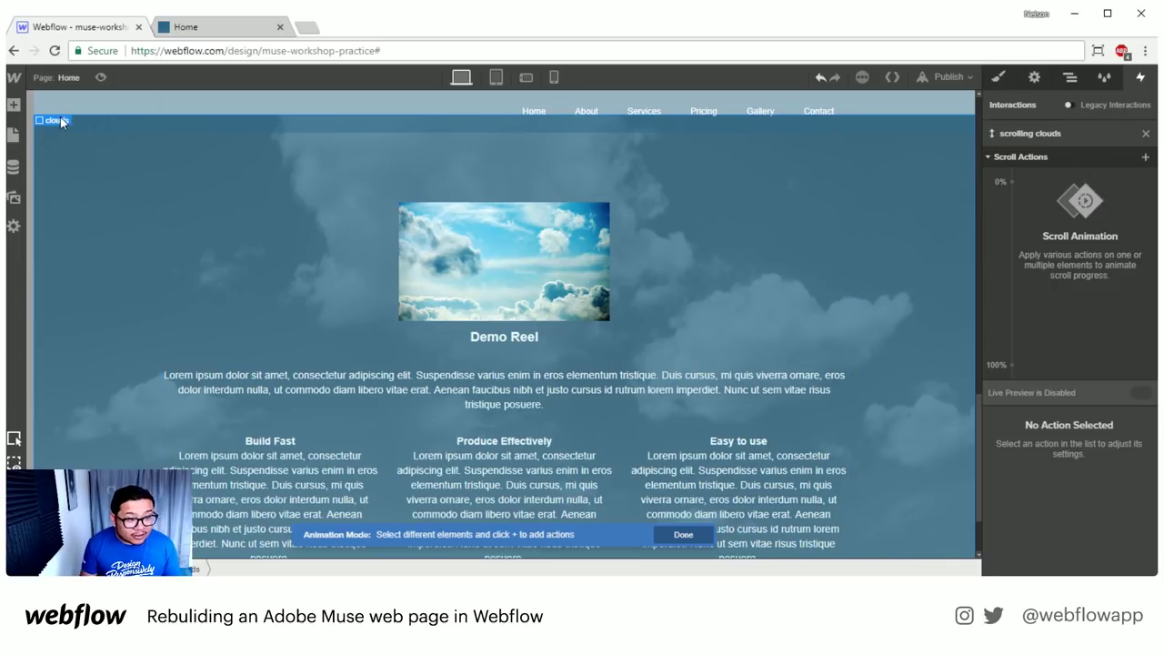
left_click(1145, 158)
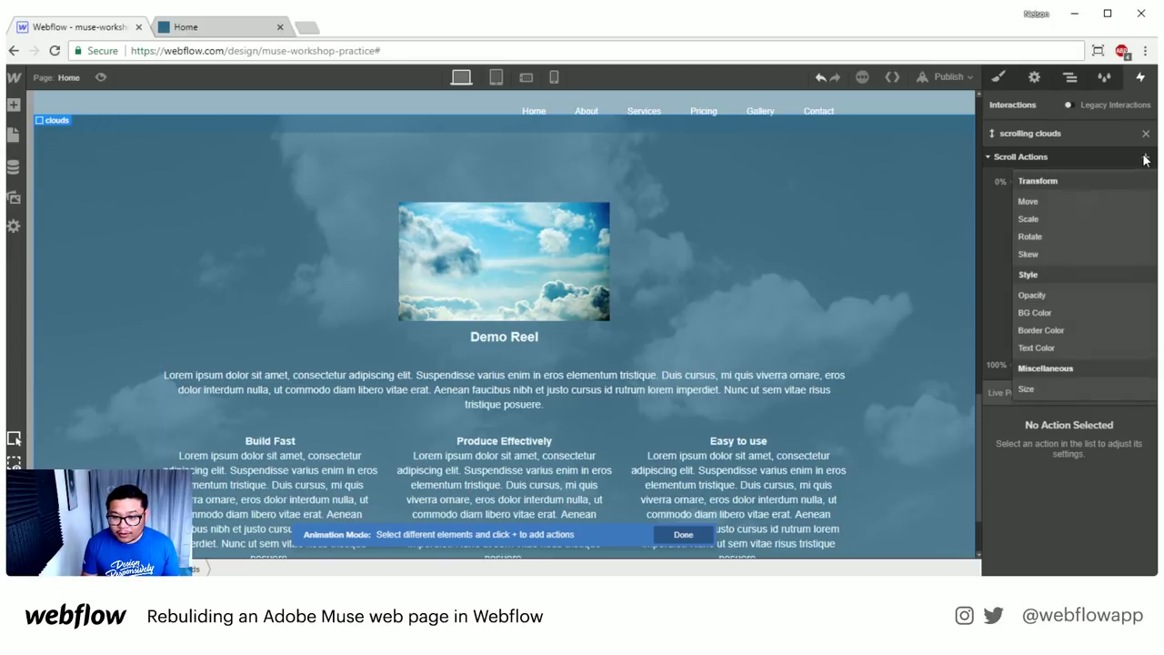
left_click(1059, 217)
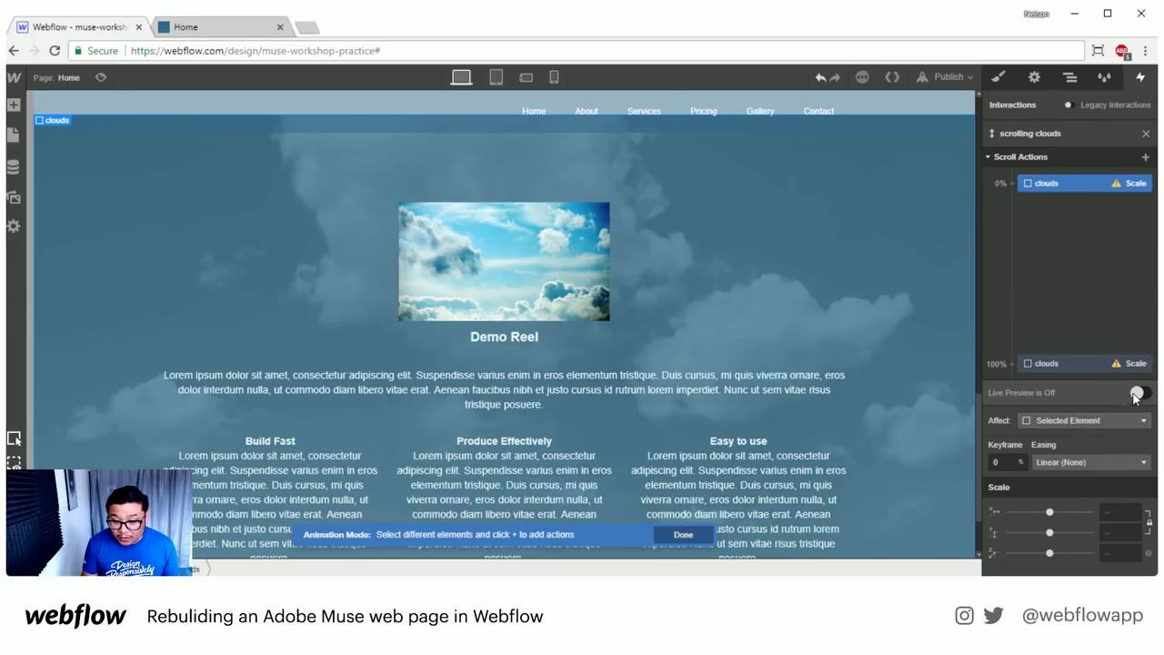
- Turn on live preview and check at which scroll progress the Clouds Section comes into view
scroll(837, 363, "up", 3)
scroll(836, 377, "down", 3)
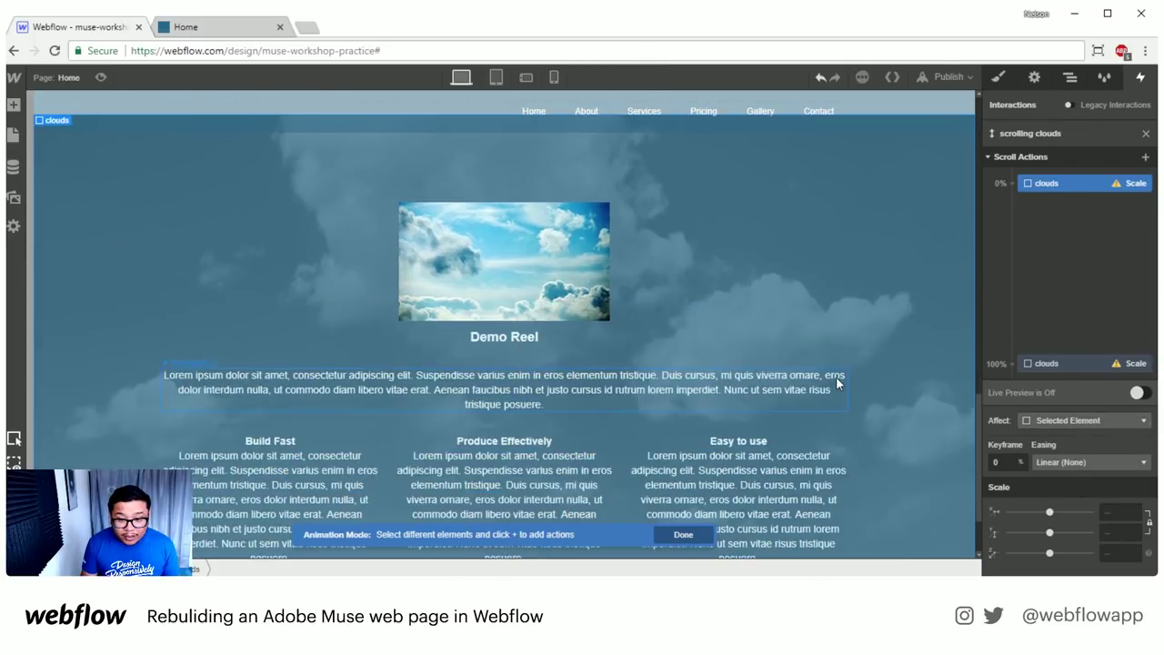
left_click(1138, 392)
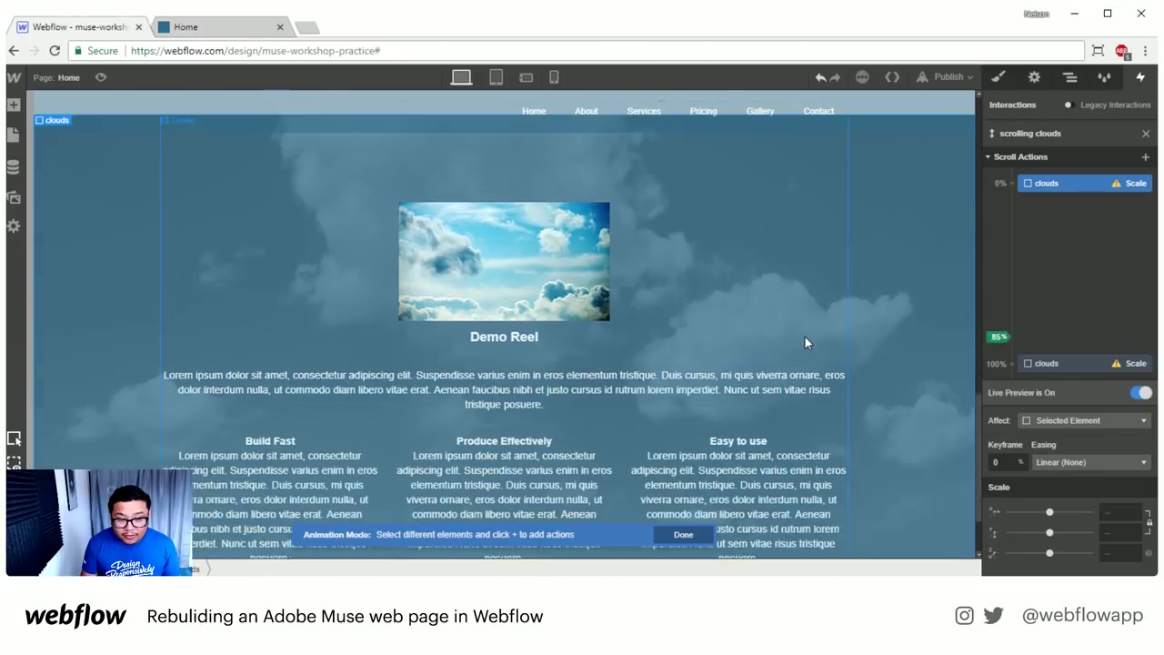
scroll(805, 337, "up", 3)
scroll(805, 333, "down", 4)
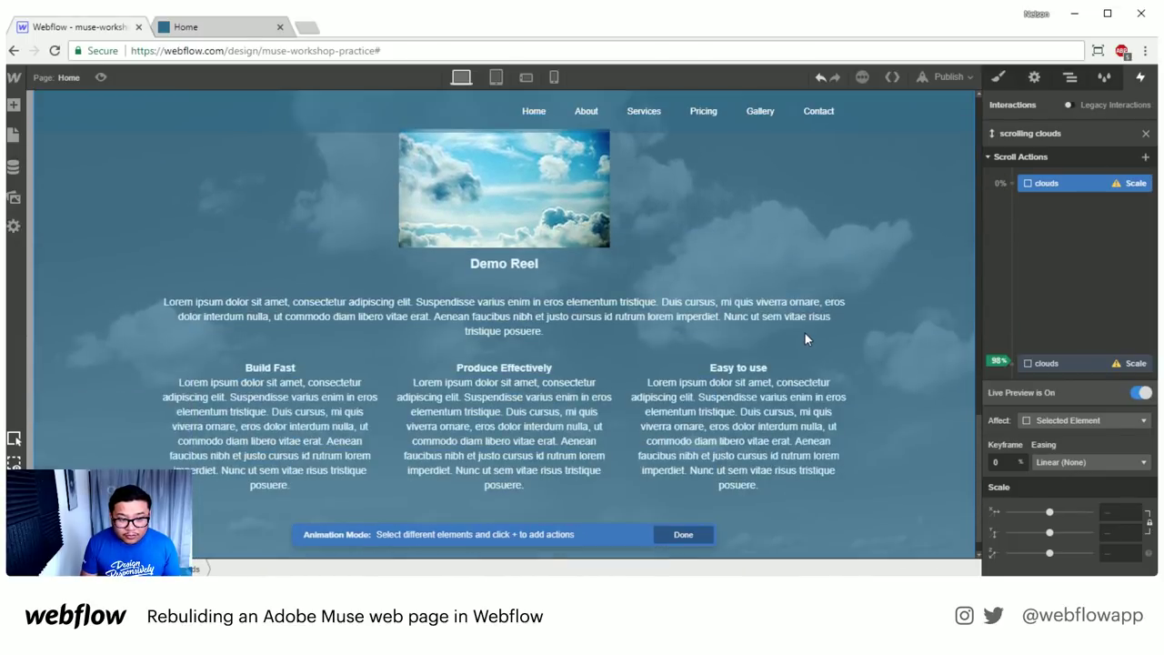
scroll(805, 335, "up", 2)
scroll(805, 334, "down", 2)
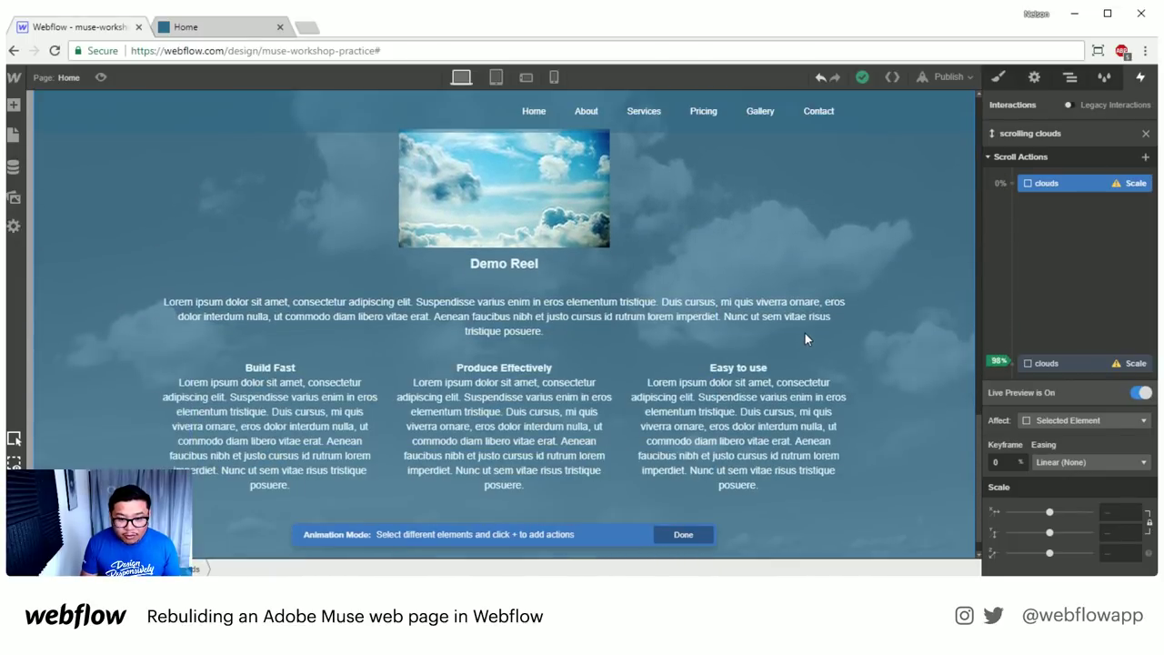
scroll(831, 318, "up", 5)
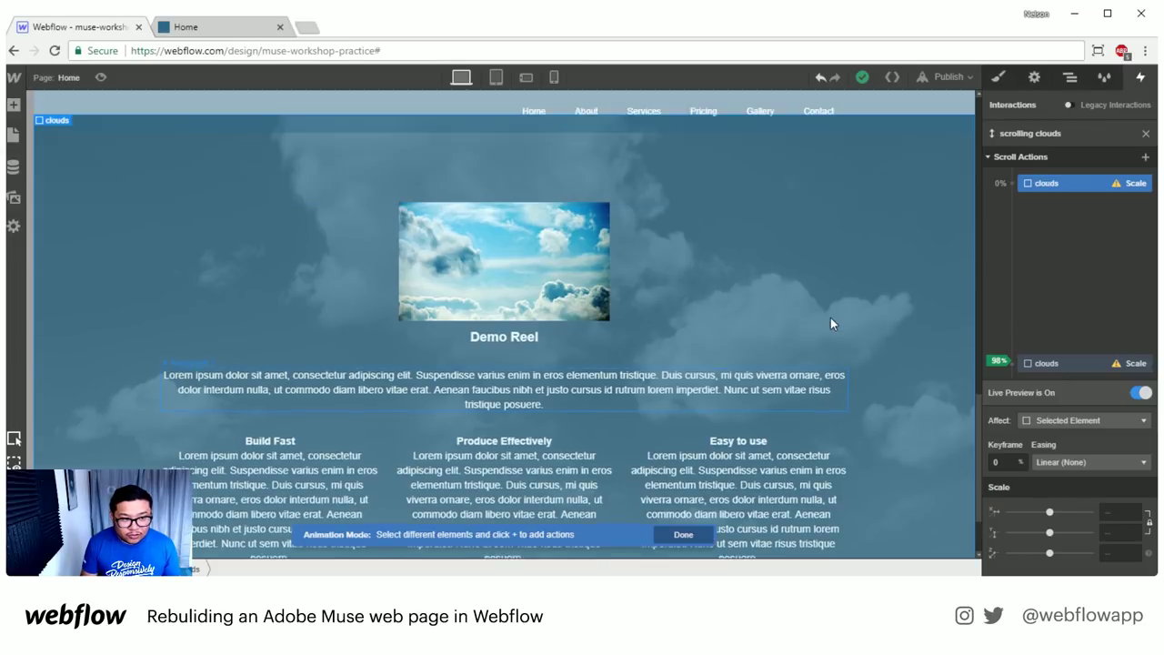
scroll(830, 324, "up", 2)
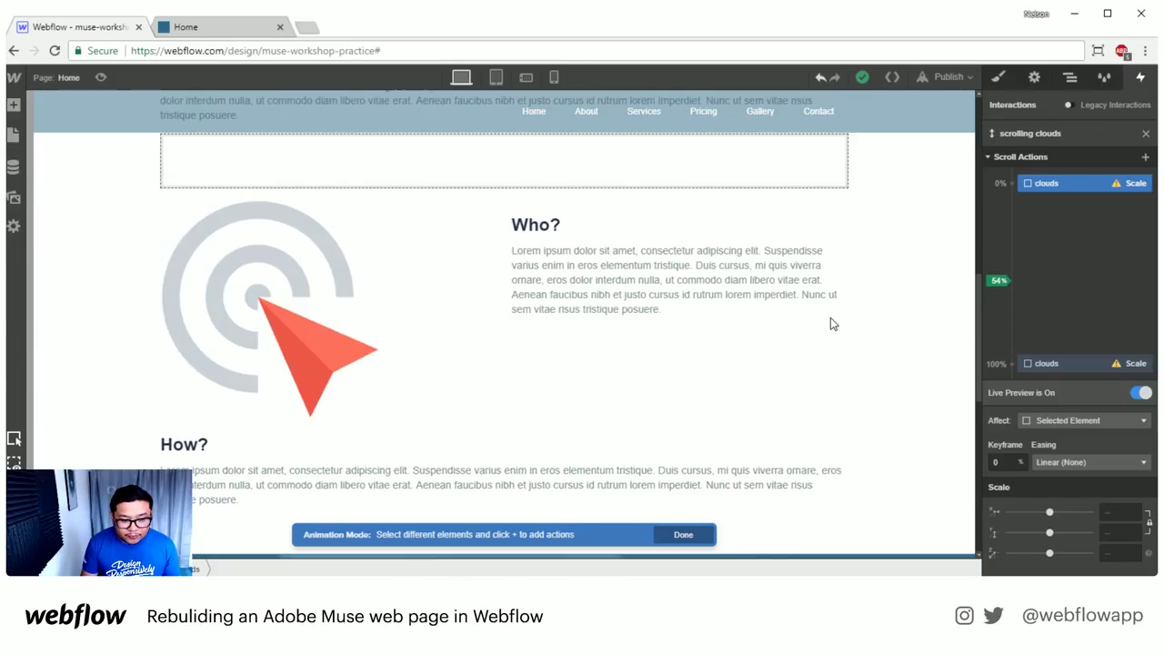
- Move the starting Scale keyframe of the clouds block to 54% and set its X and Y scale to 1.2
left_click_drag(1057, 182, 1055, 279)
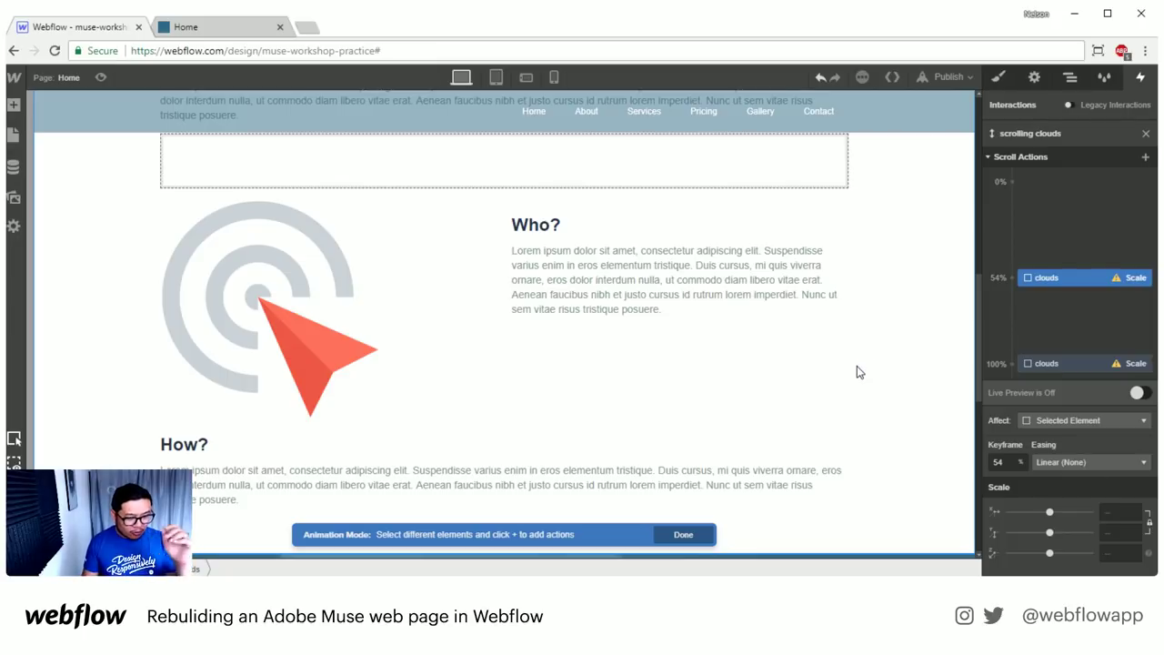
left_click(1056, 513)
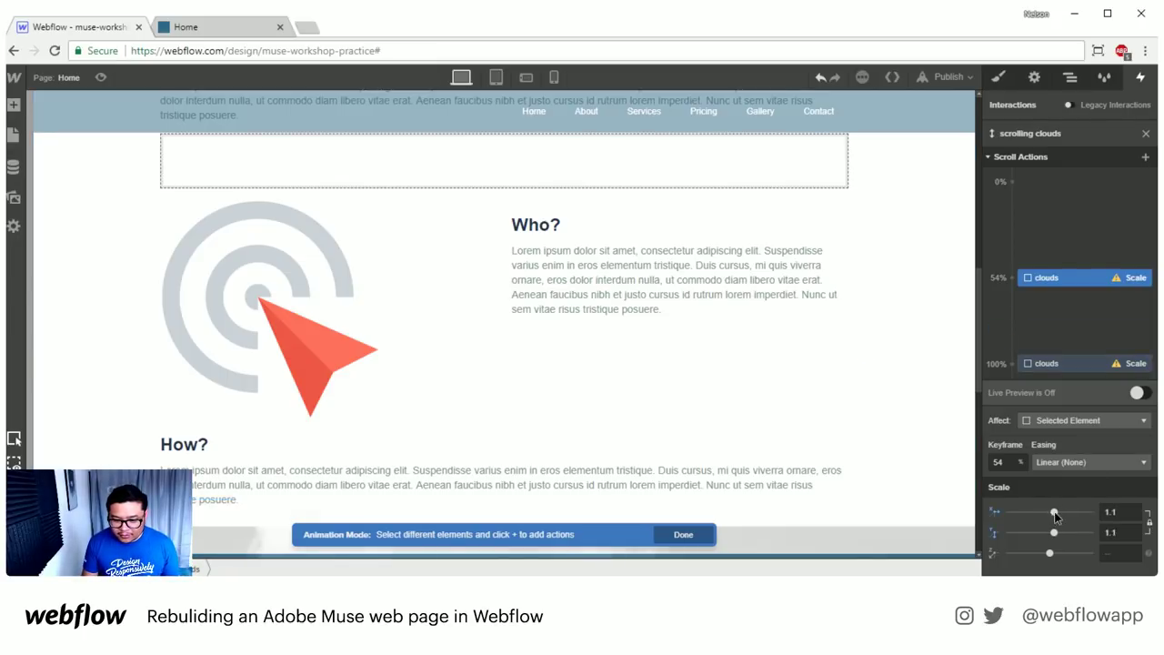
left_click(1056, 515)
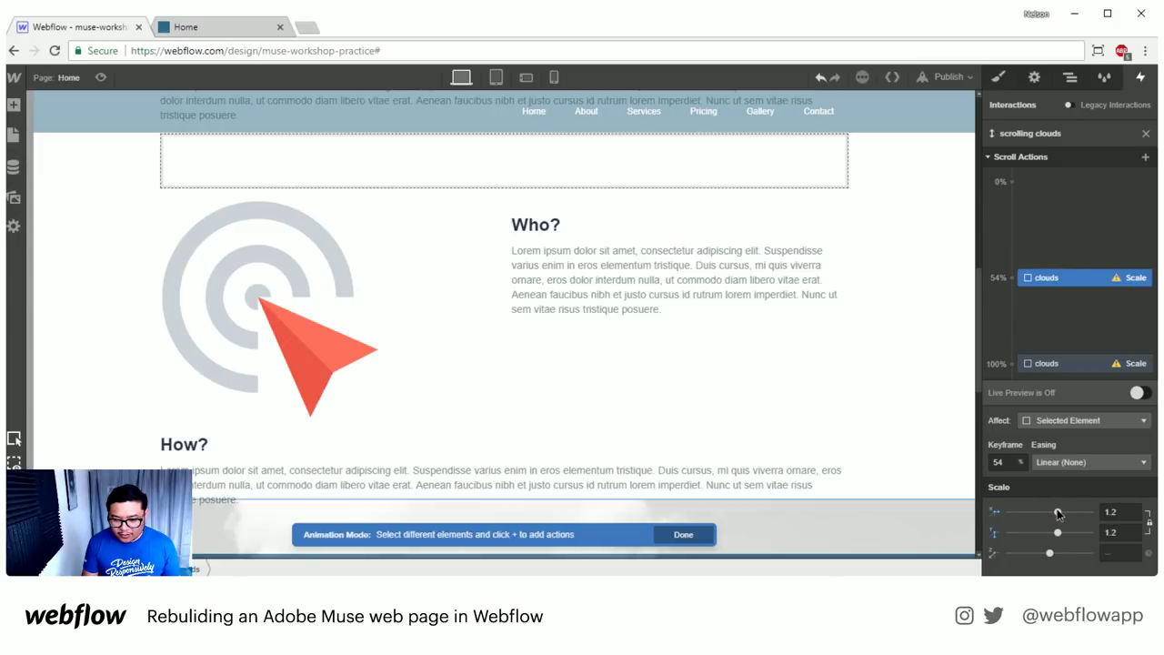
- Set the X and Y scale of the clouds block's ending Scale keyframe at 100% to 1.2
left_click(1060, 363)
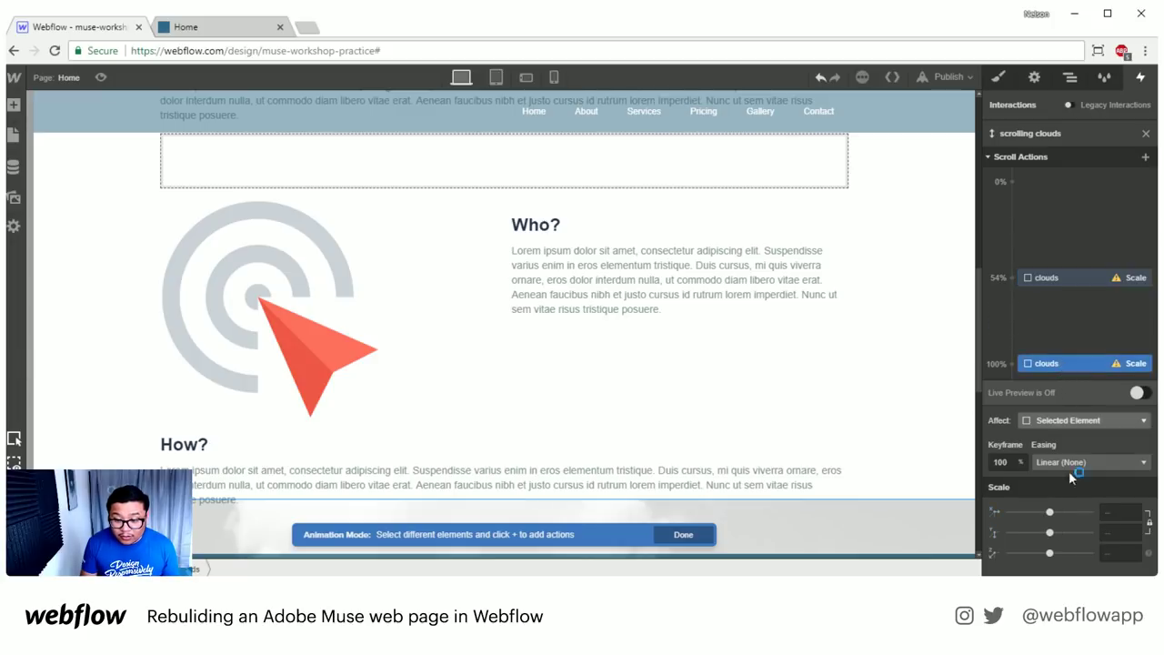
left_click(1119, 512)
type("1.12")
key("BackSpace")
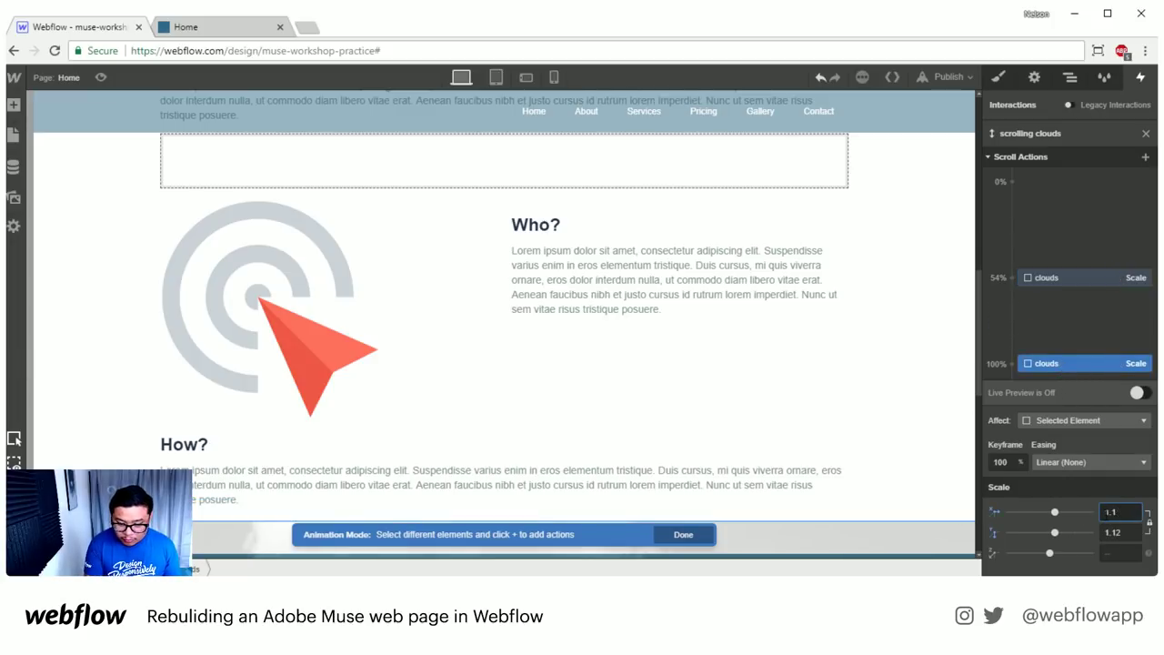
key("Return")
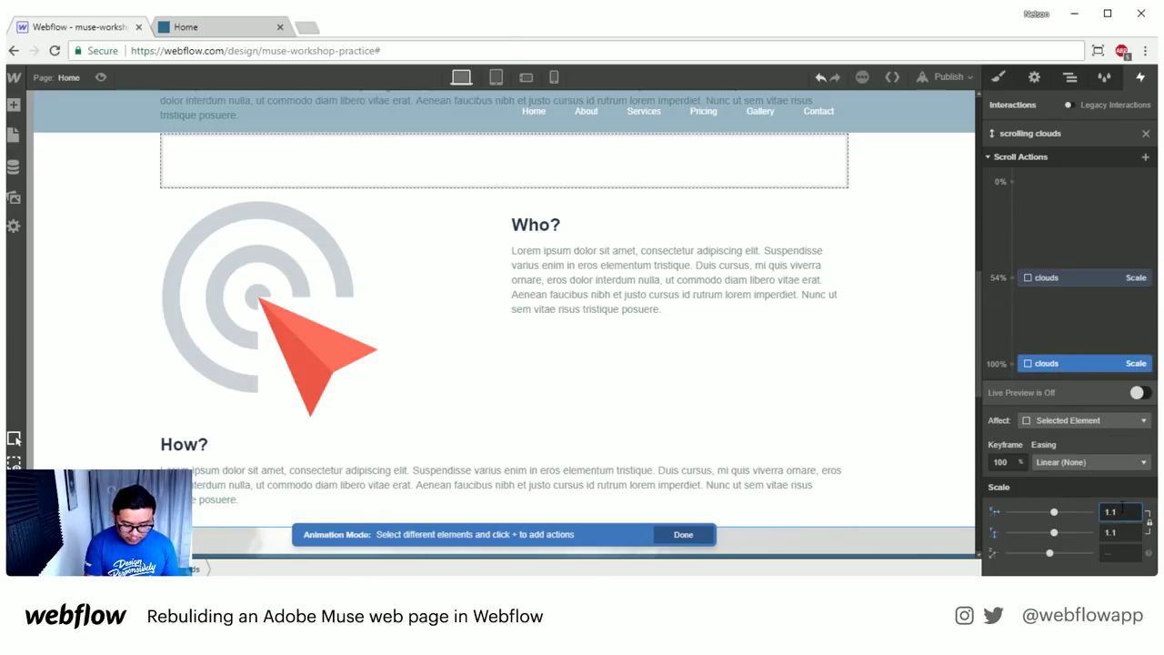
key("BackSpace")
type("2")
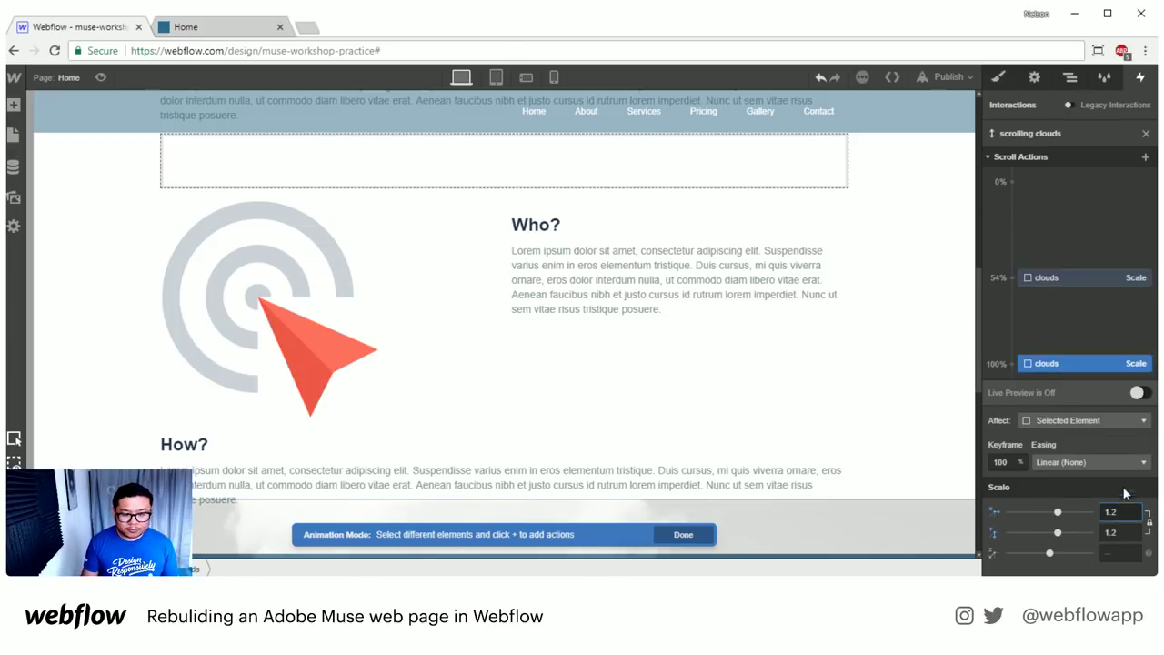
- Add a Move action for the clouds block at the 54% keyframe with an X offset of -10%
left_click(1069, 274)
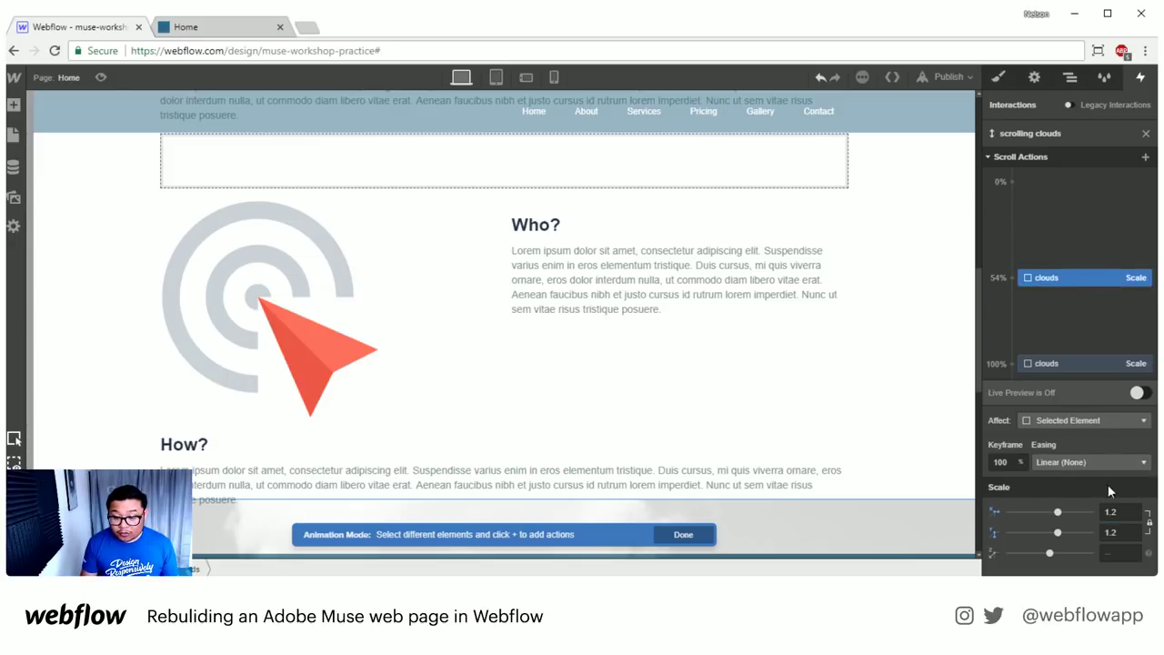
left_click(1145, 156)
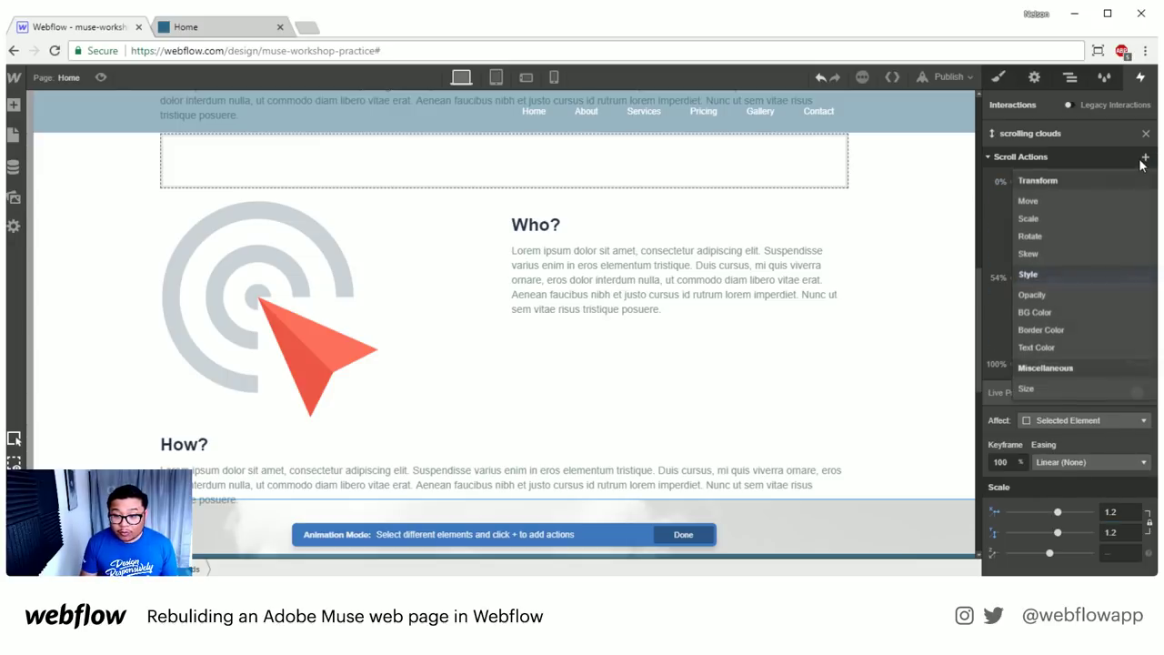
left_click(1049, 202)
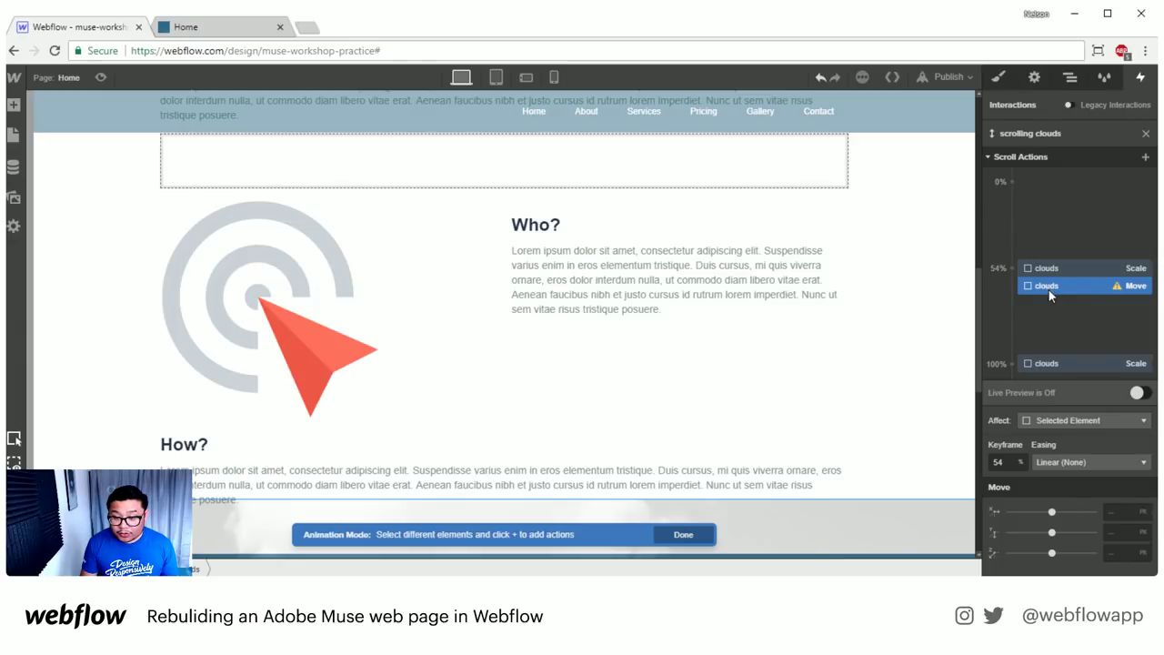
left_click_drag(1051, 514, 1043, 511)
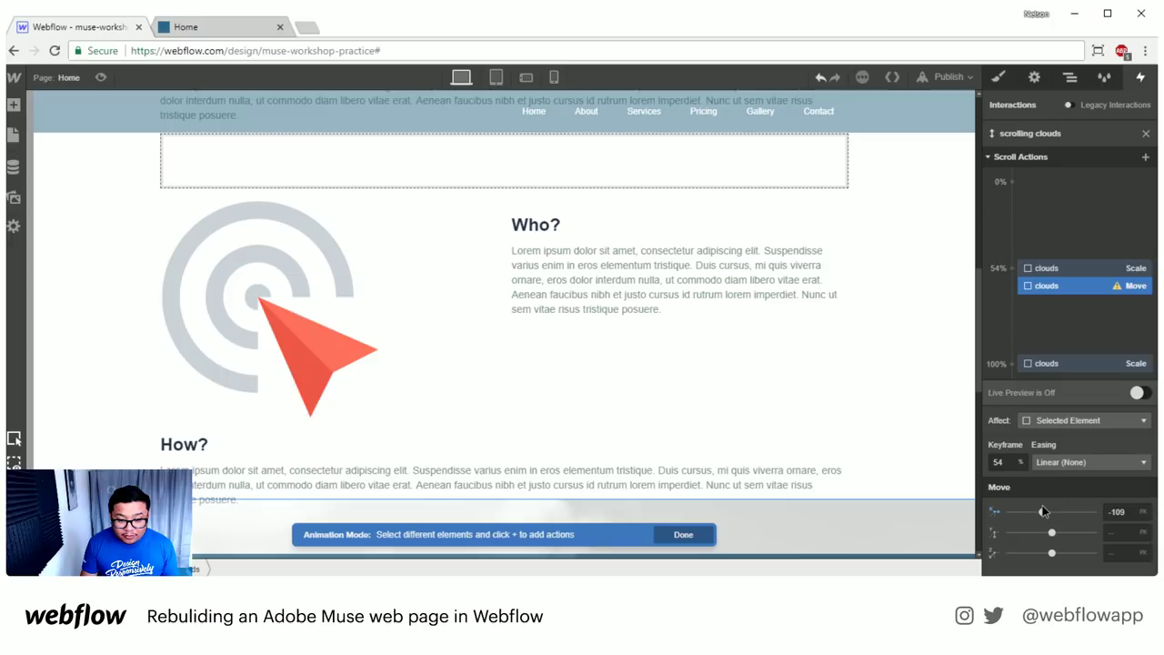
left_click(1110, 512)
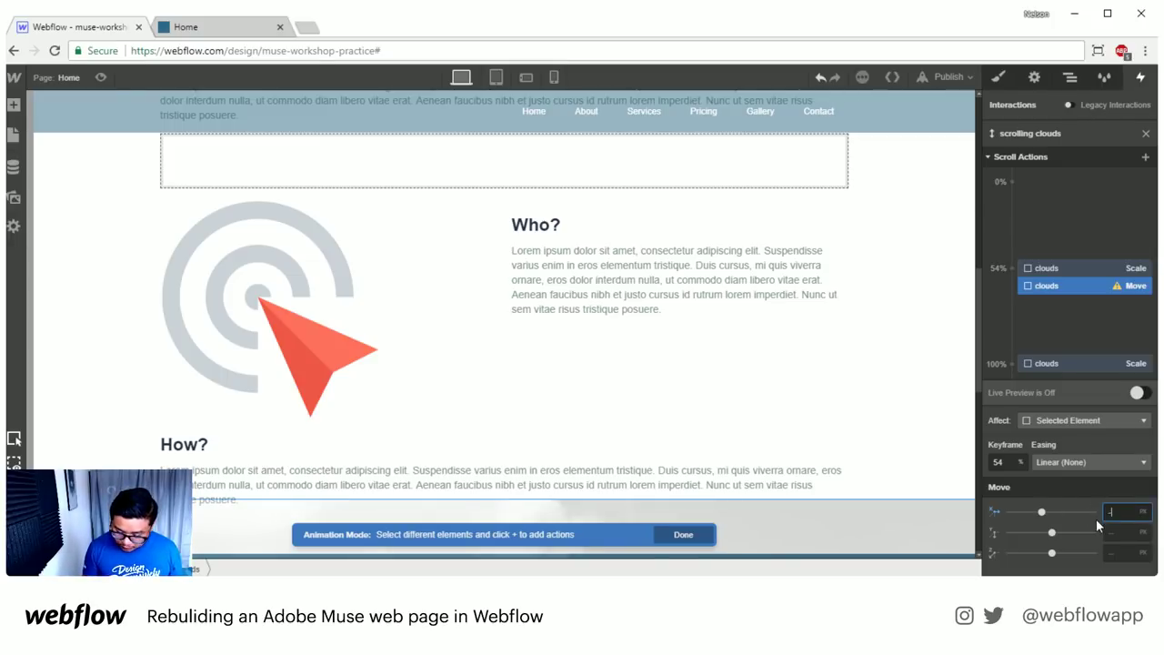
type("-1")
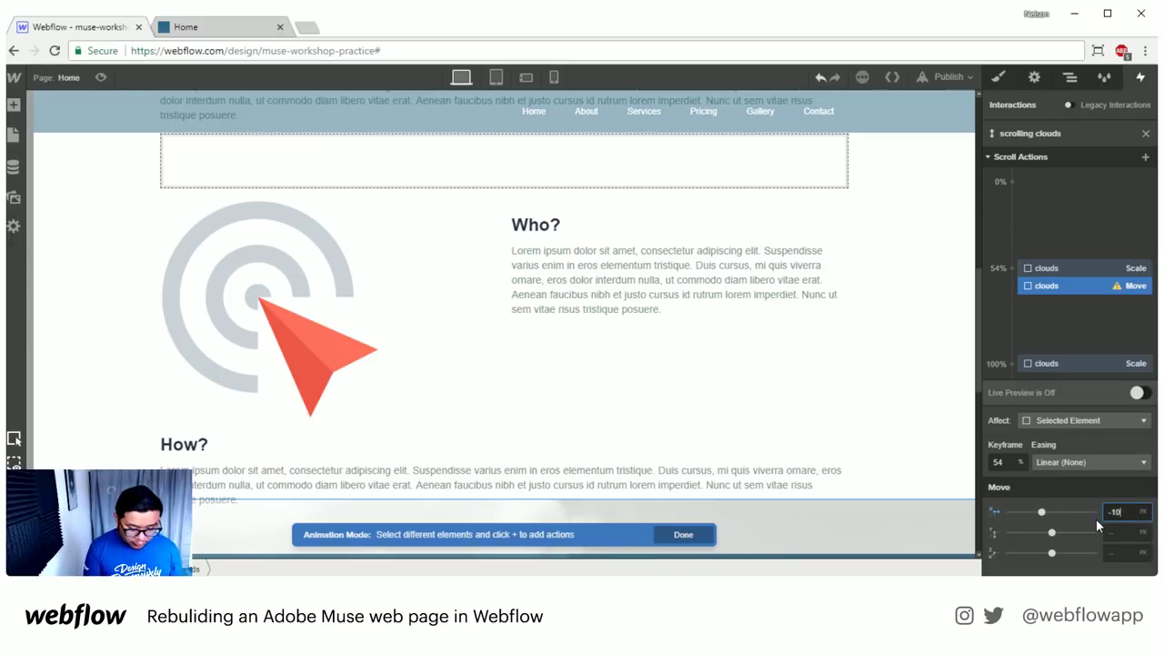
type("0")
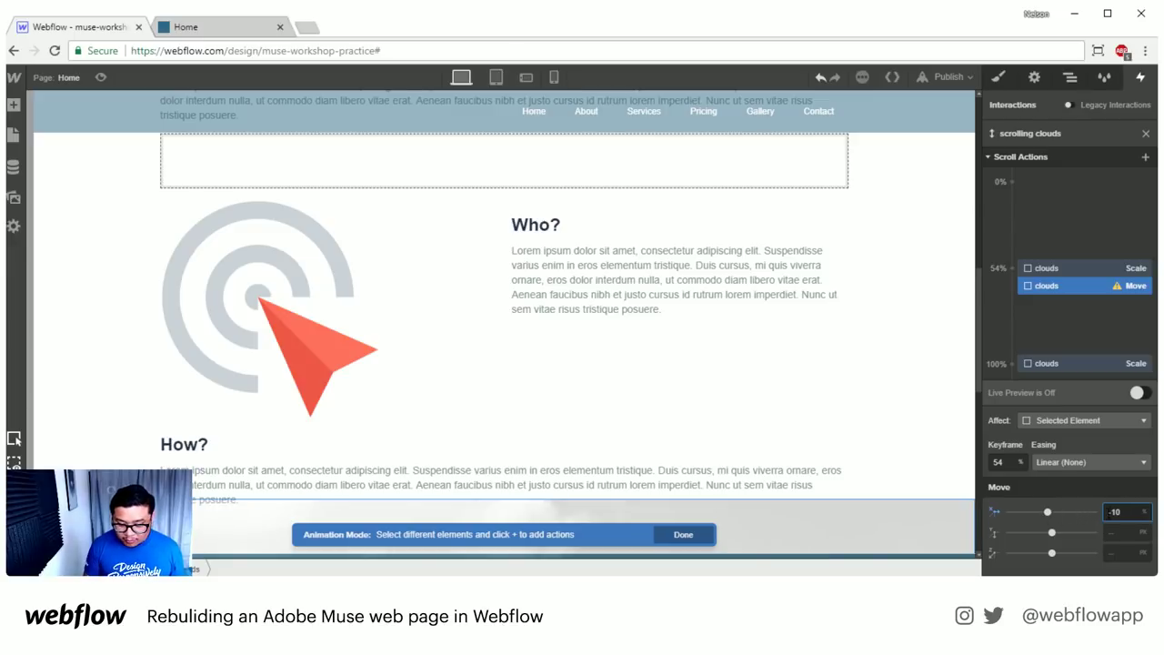
key("BackSpace")
type("1")
key("BackSpace")
type("0")
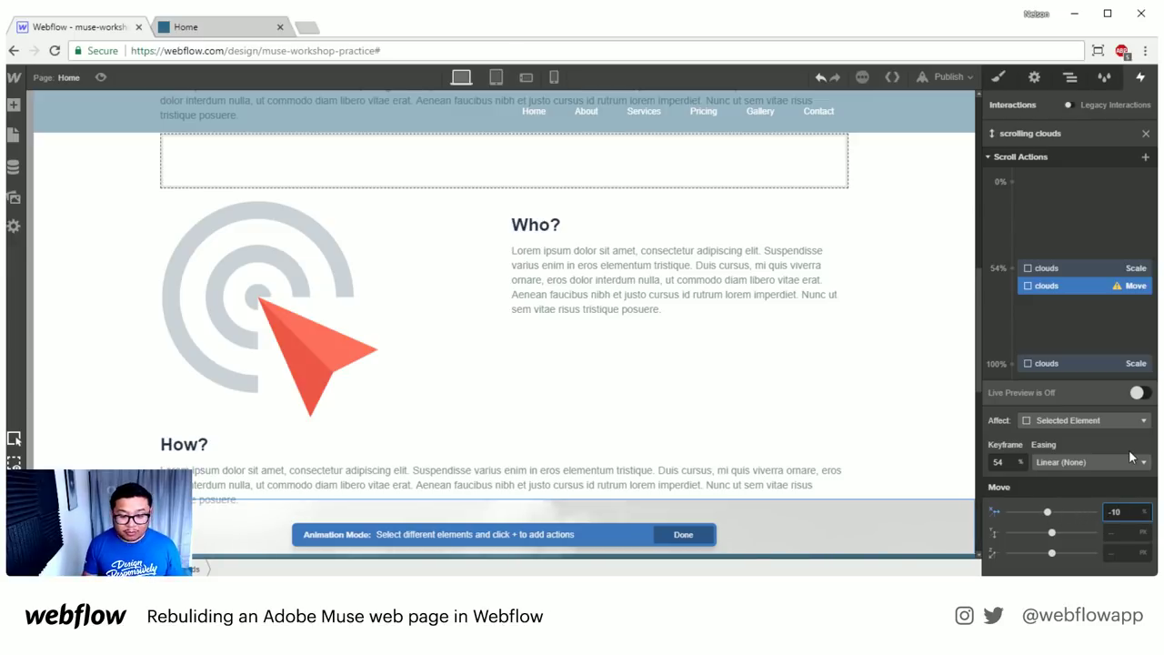
- Add a Move action for the clouds block at the 100% keyframe with an X offset of 10%
left_click(1090, 363)
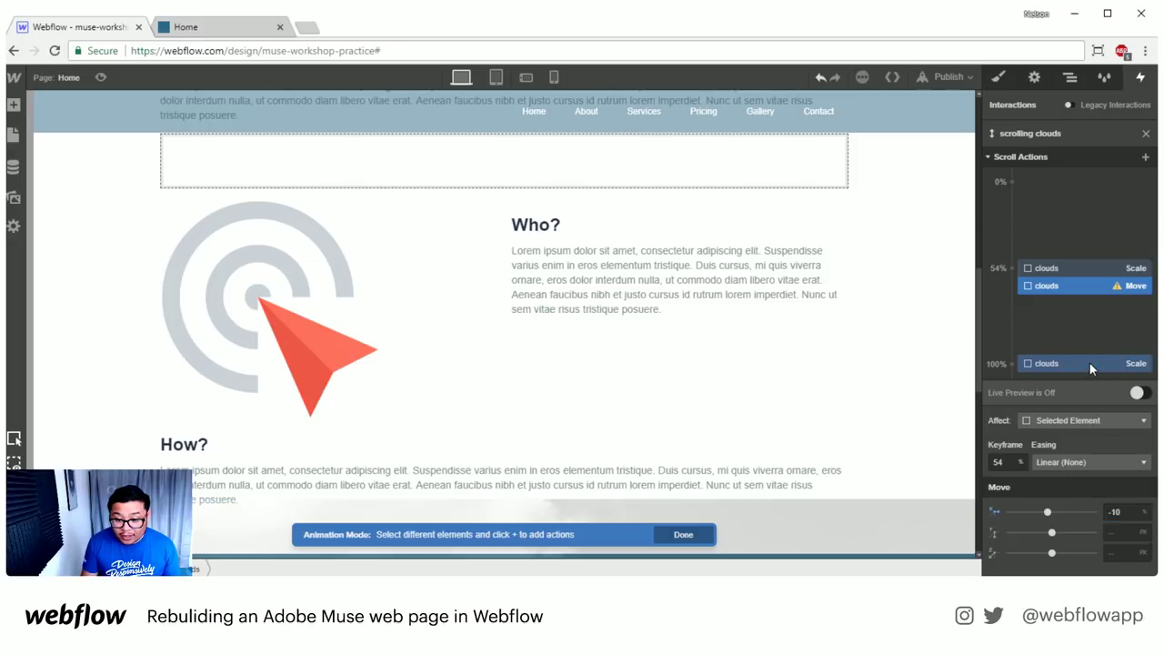
left_click(1145, 156)
left_click(1128, 201)
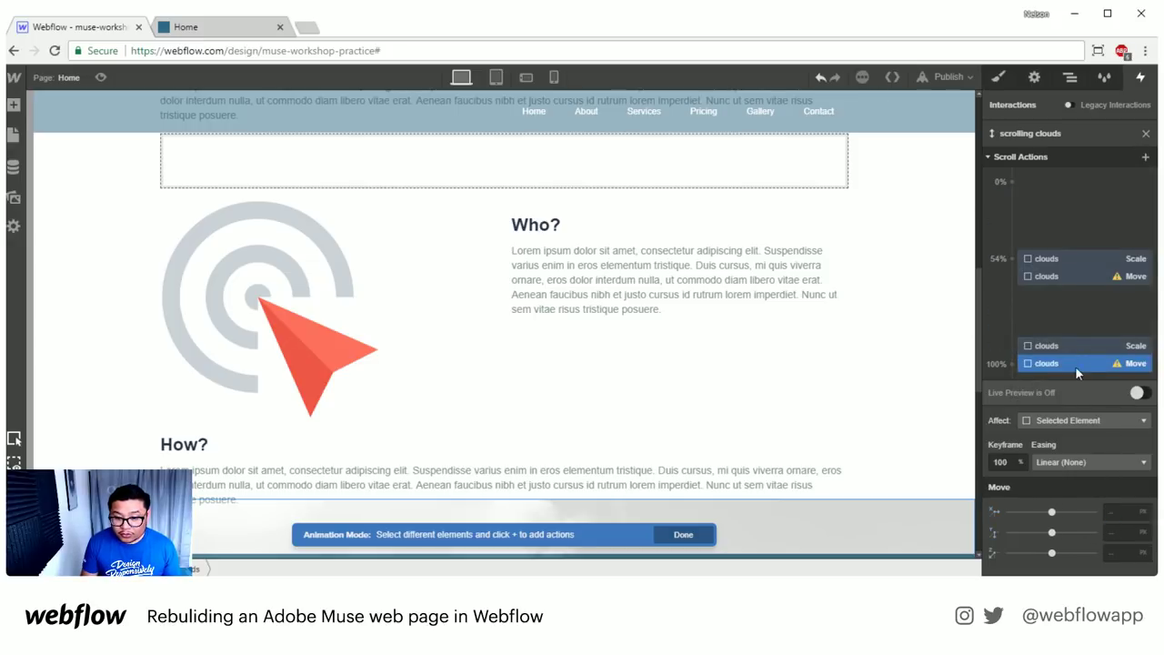
left_click(1117, 511)
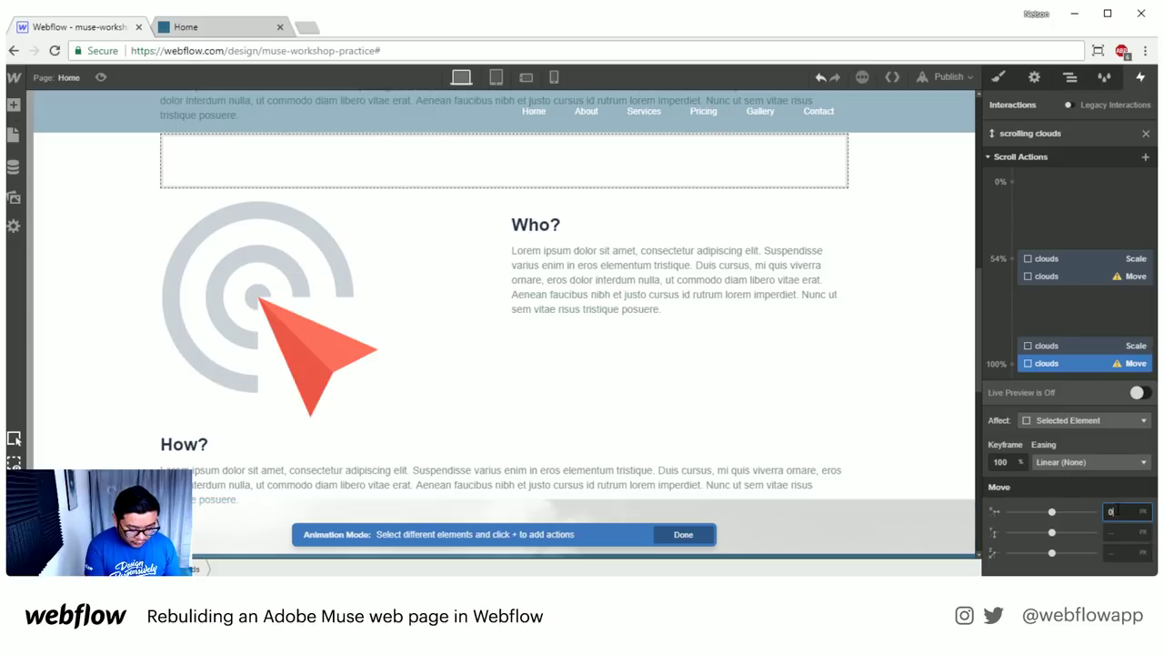
type("0")
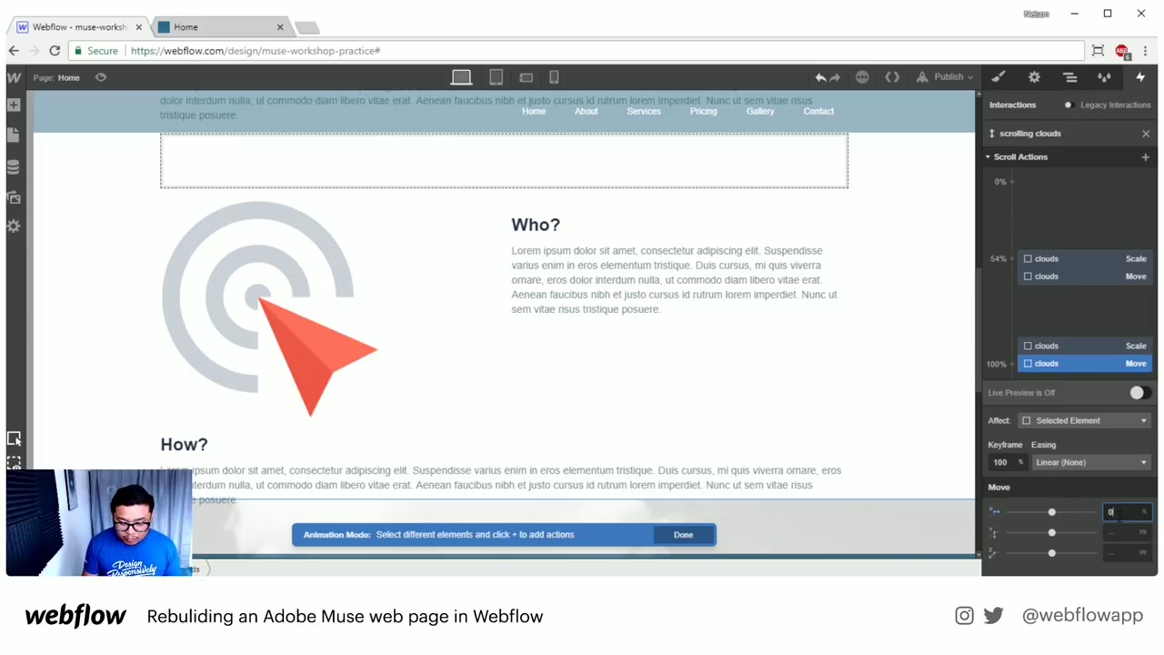
key("BackSpace")
type("8")
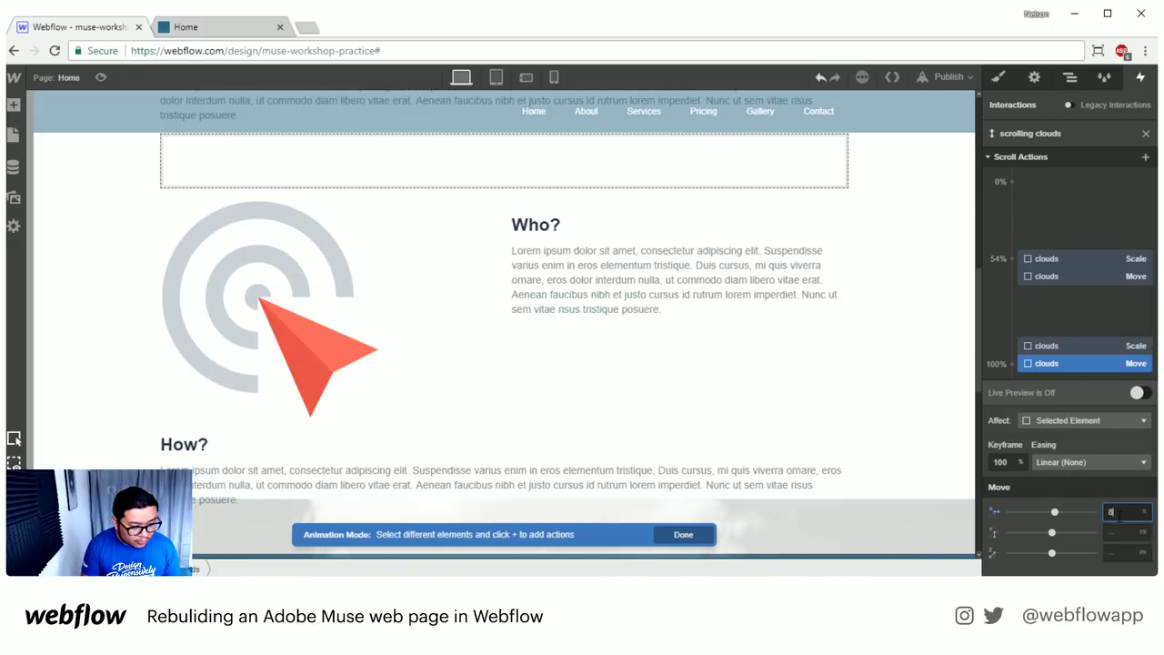
key("BackSpace")
type("10")
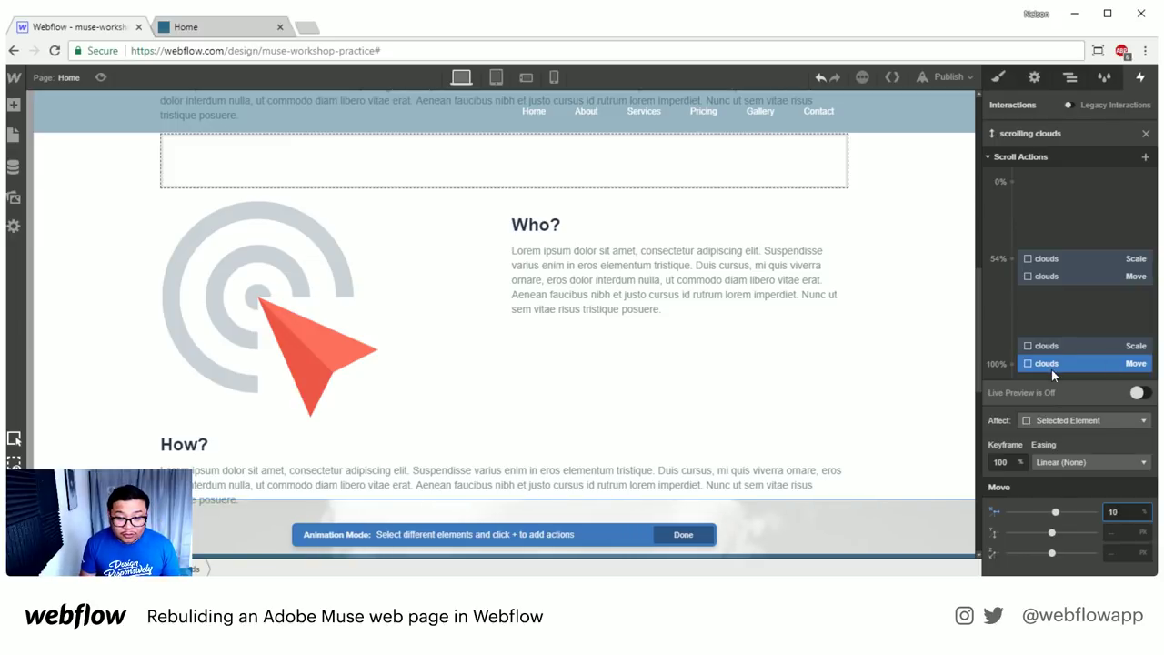
- Check the cloud motion across the Demo Reel section with live preview on, and leave the scroll animation editor
scroll(889, 392, "down", 4)
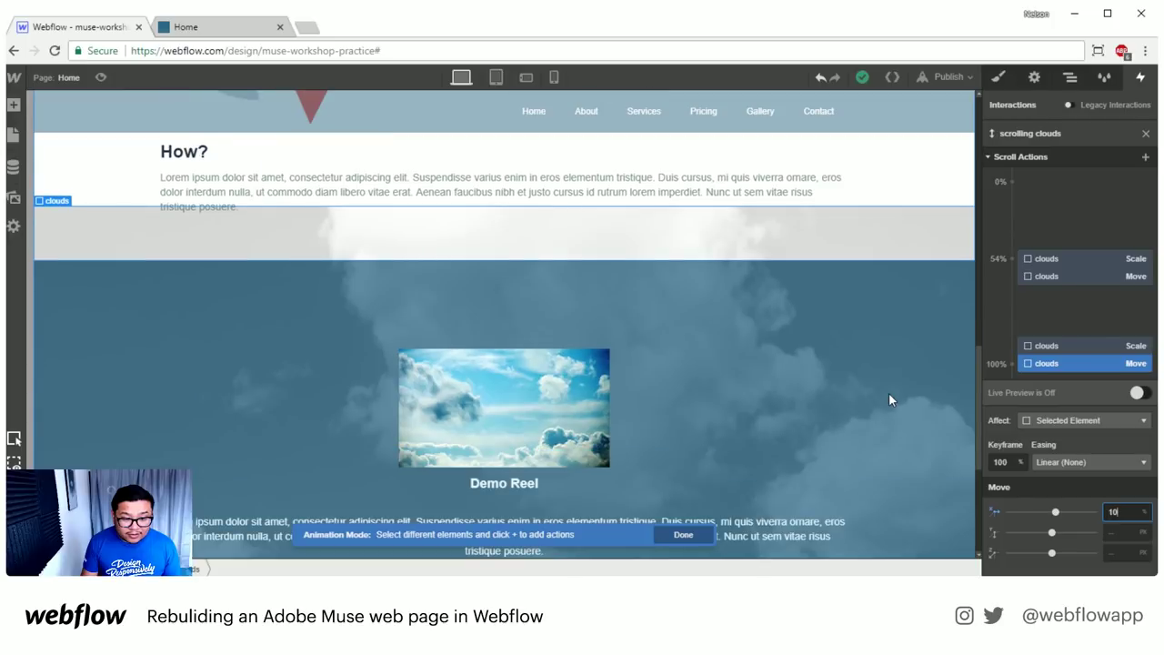
scroll(835, 366, "up", 3)
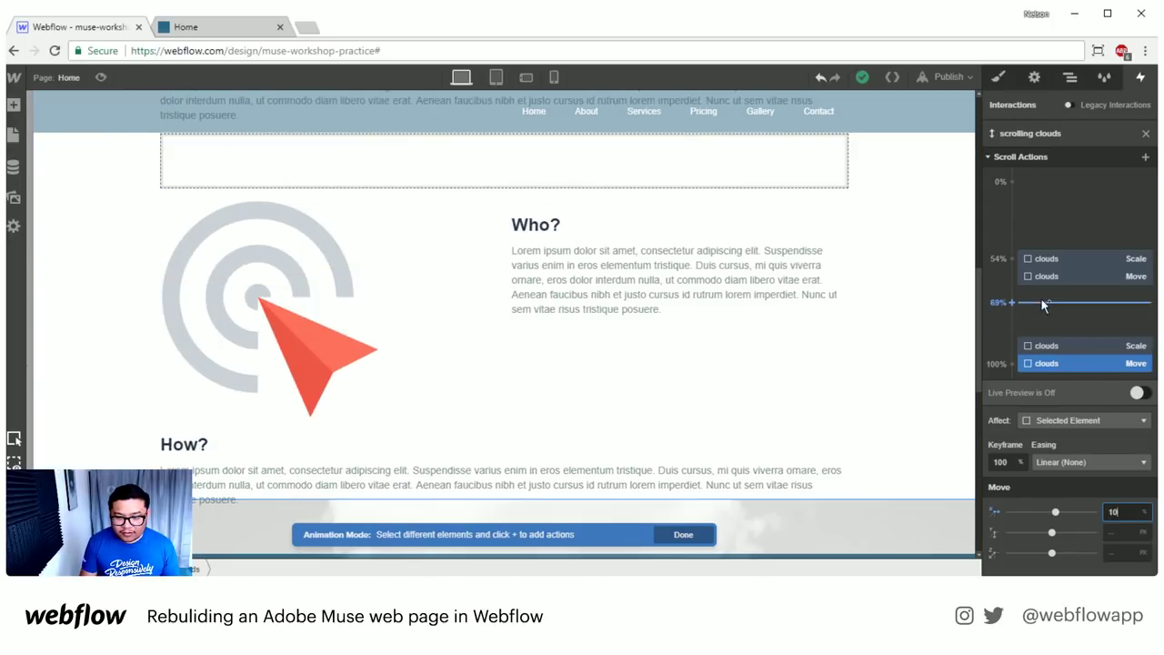
left_click(1143, 394)
scroll(863, 356, "up", 5)
scroll(863, 355, "down", 4)
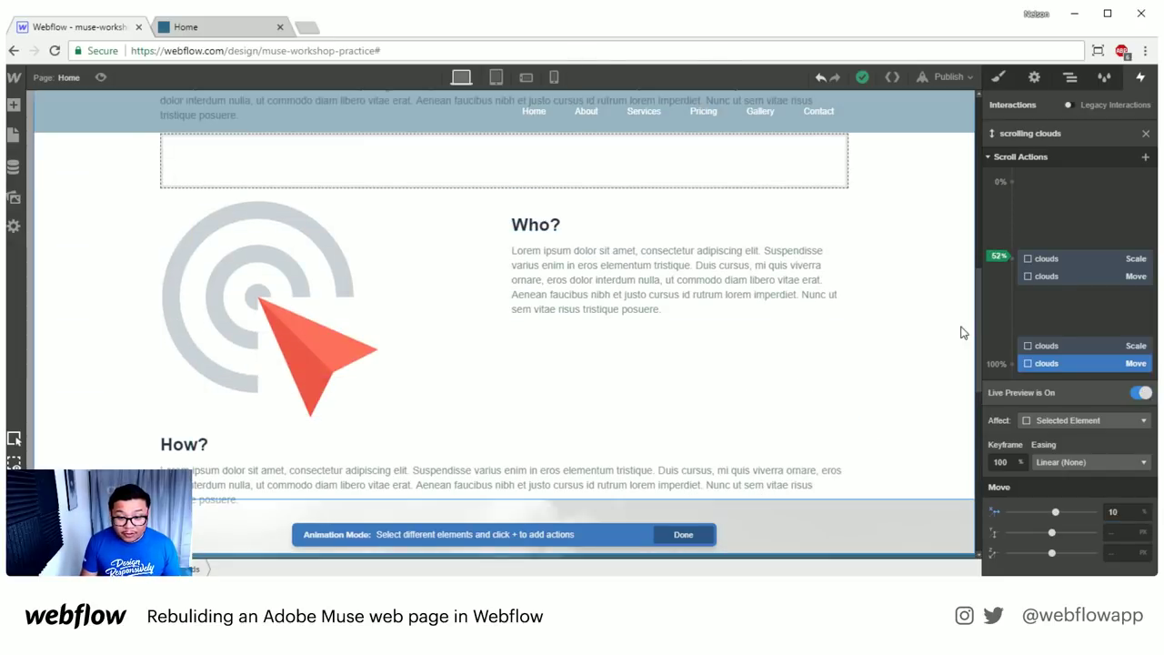
left_click_drag(976, 302, 964, 397)
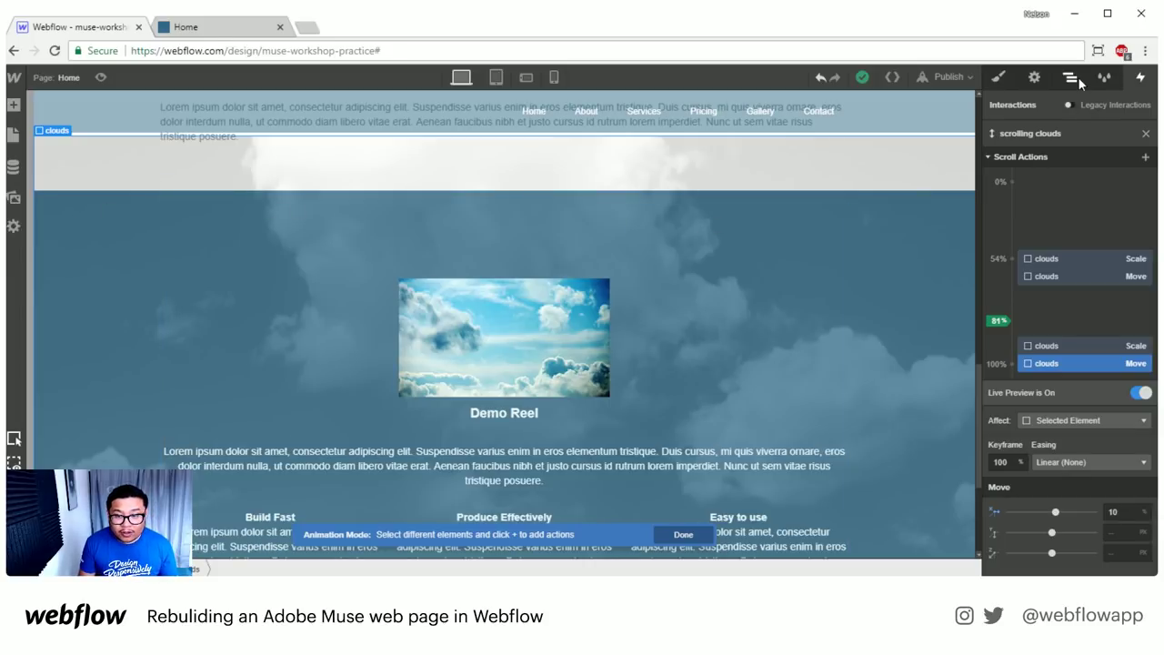
left_click(1145, 135)
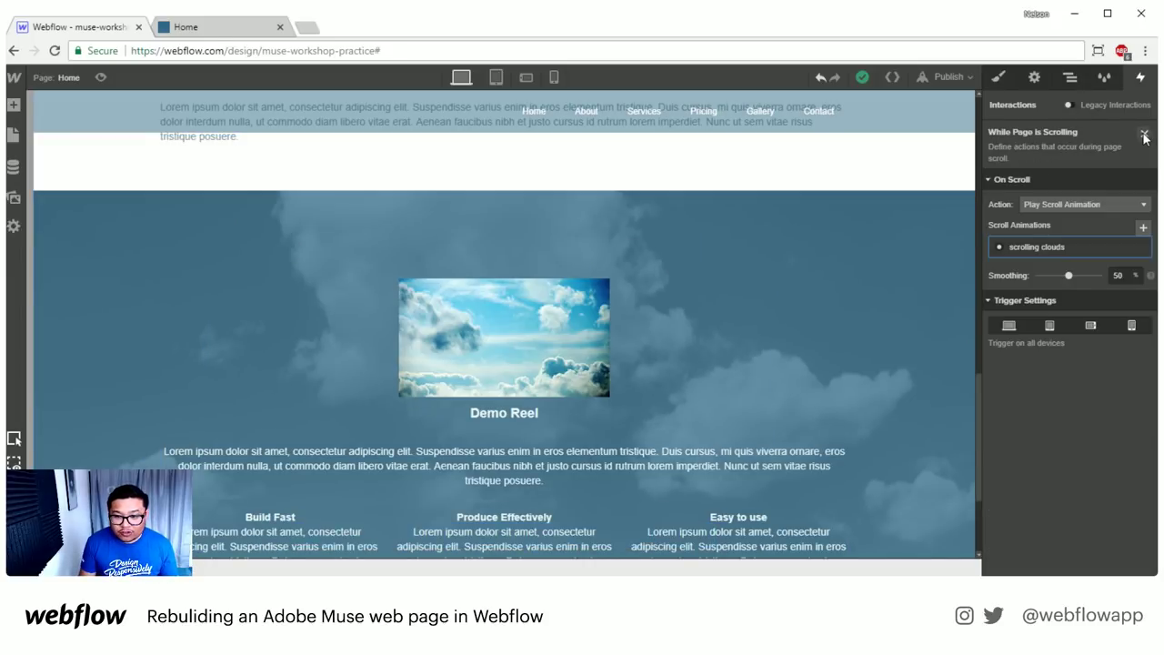
- Set the overflow of the Clouds Section to hidden
left_click(1070, 78)
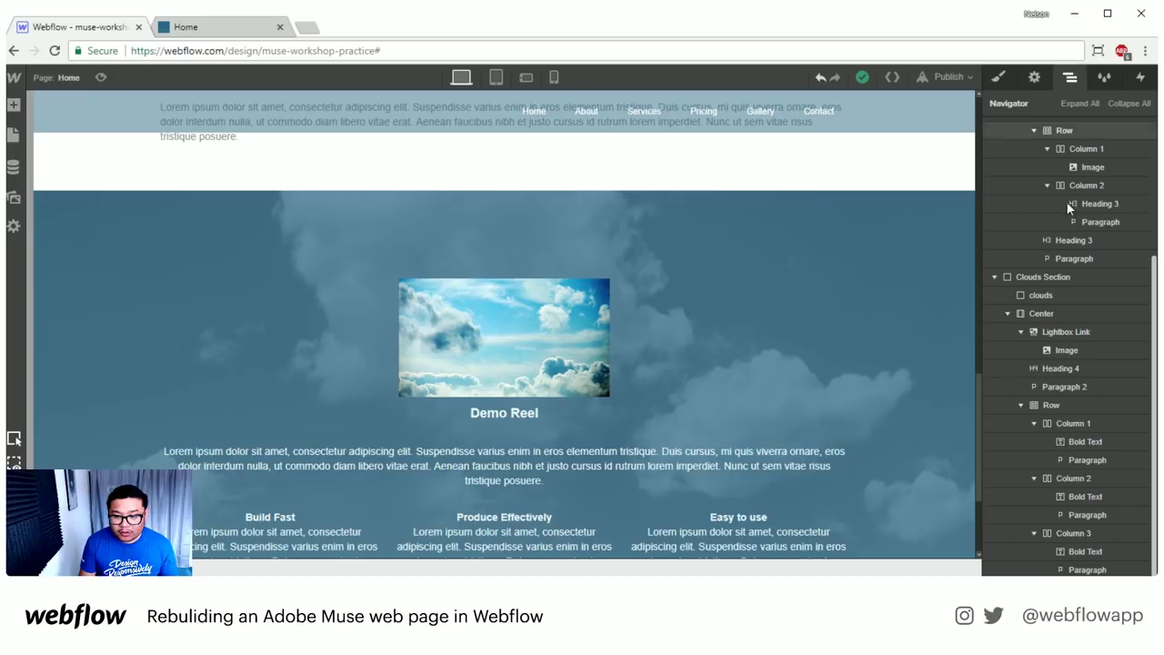
left_click(1066, 279)
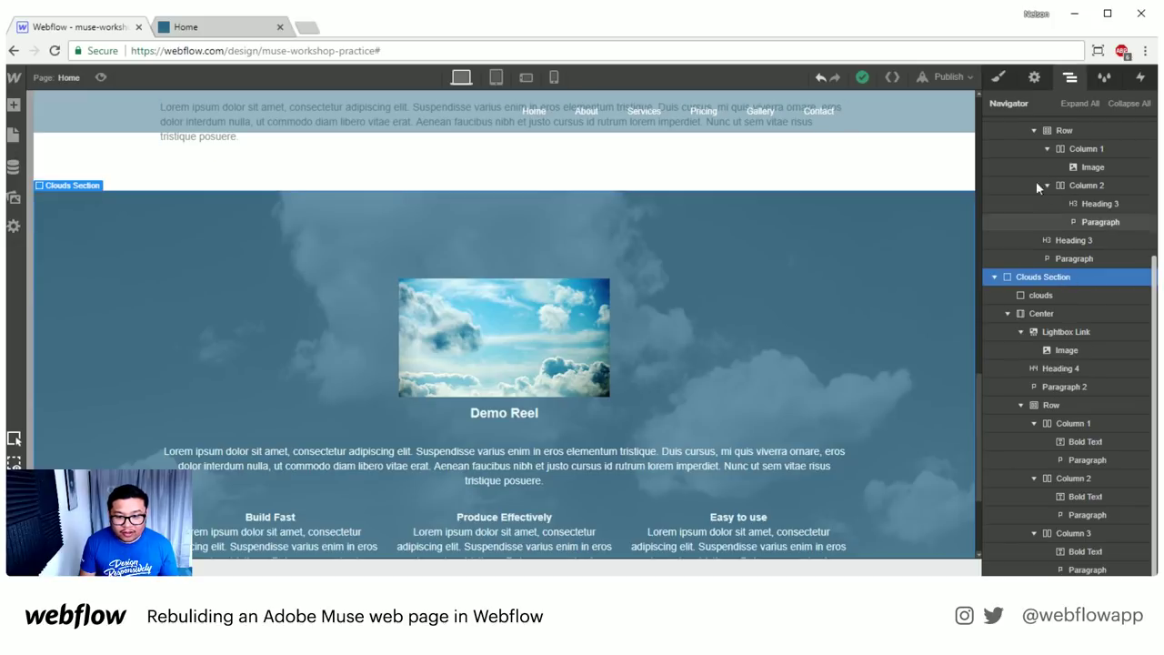
left_click(998, 77)
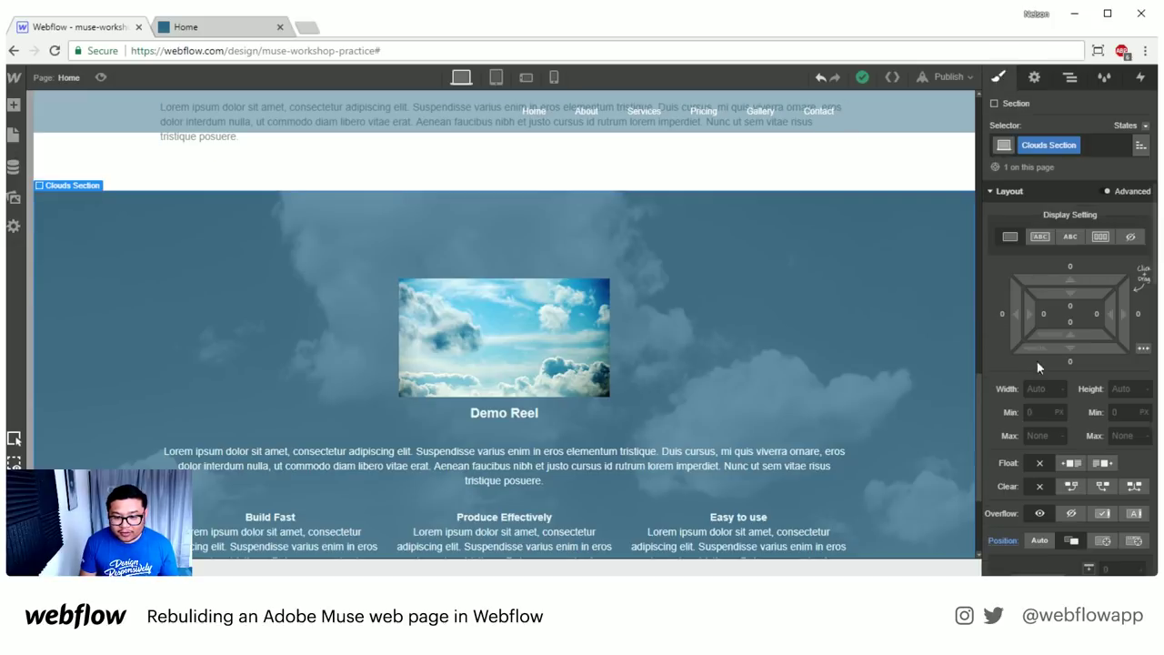
left_click(1068, 514)
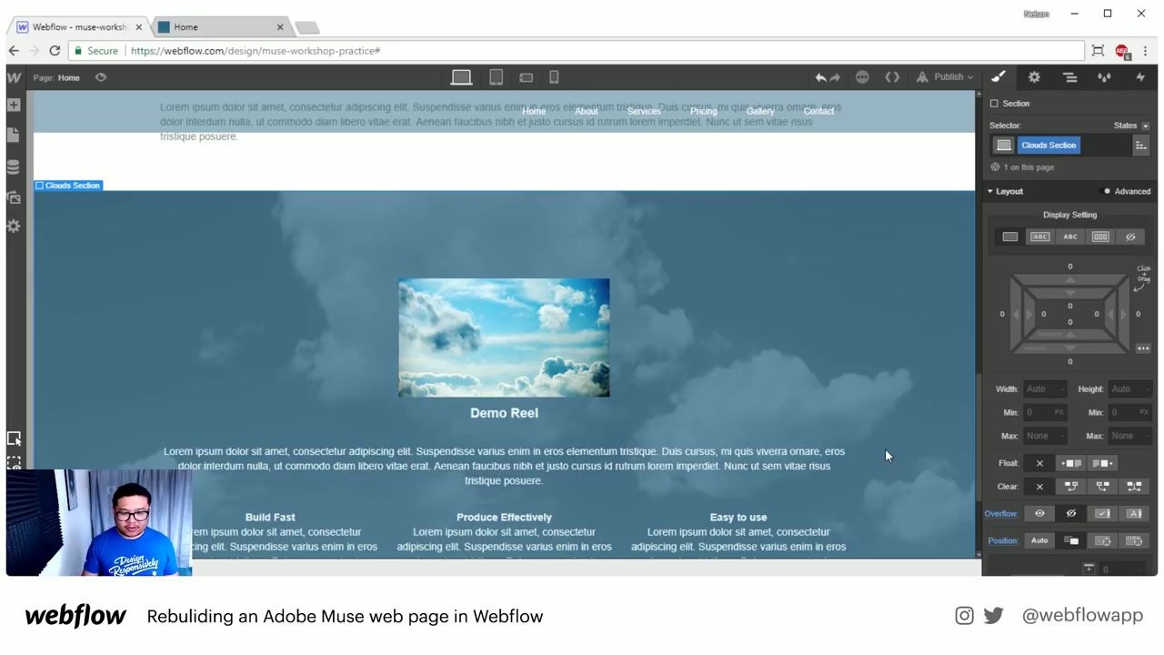
- Preview the page and scroll through it to check the cloud animation, then return to the designer
scroll(884, 446, "down", 2)
scroll(883, 439, "up", 1)
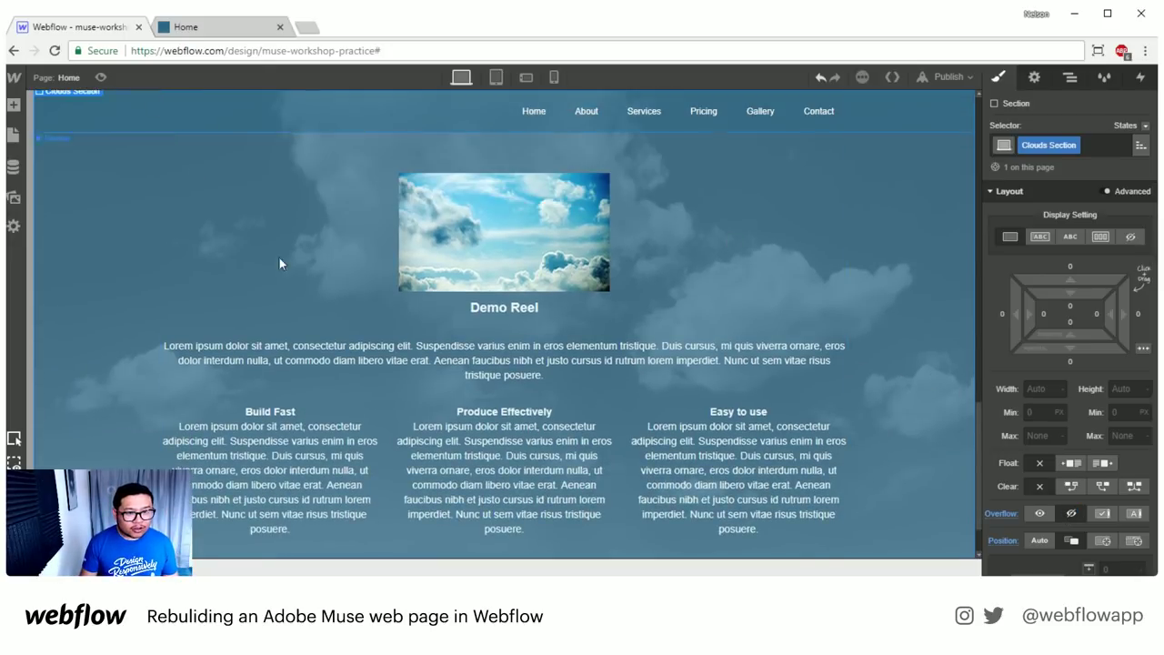
scroll(279, 258, "up", 6)
left_click(101, 79)
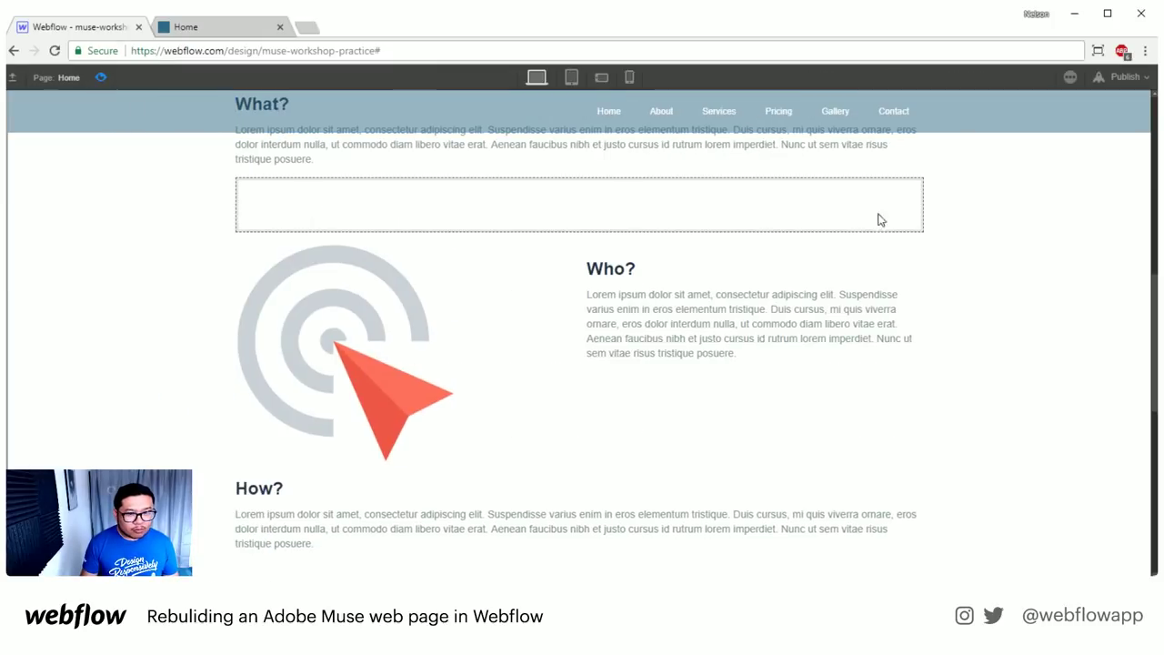
scroll(1156, 373, "down", 1)
left_click_drag(1155, 373, 1124, 119)
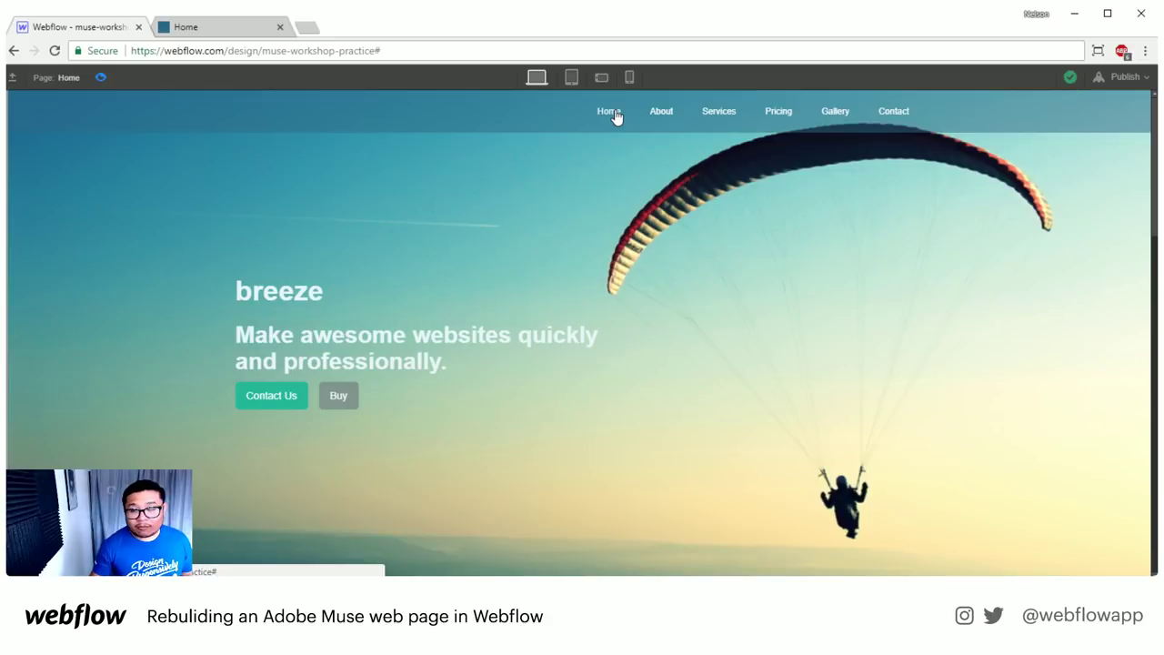
left_click(101, 77)
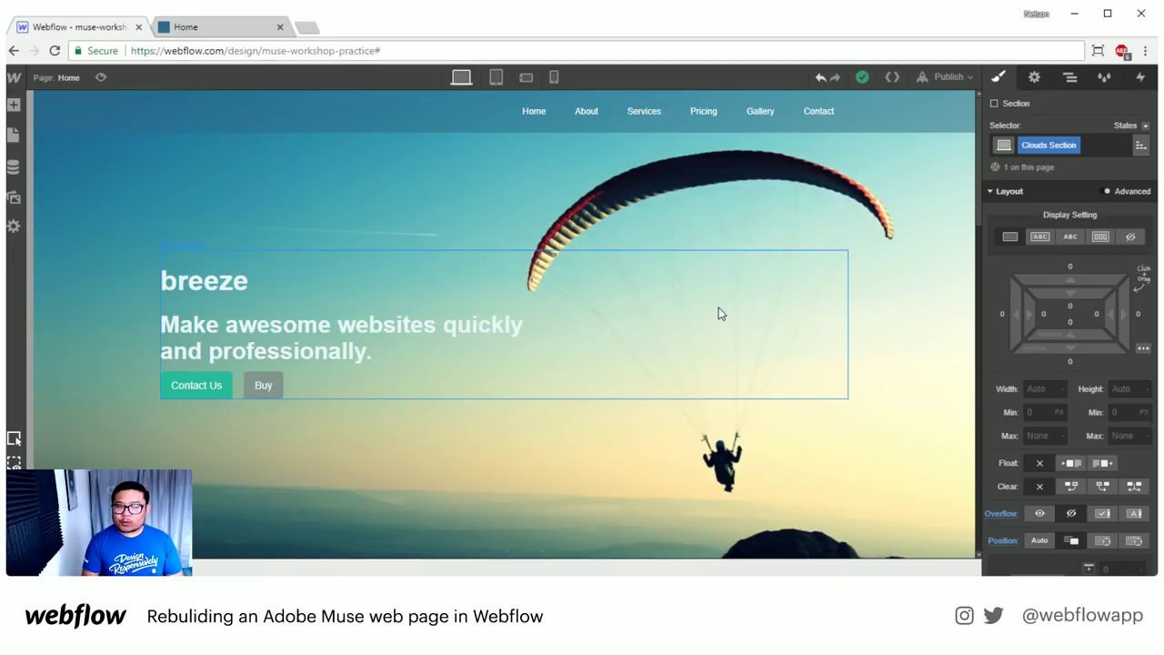
- Switch to the tablet view and inspect the navbar's dropdown menu by opening and closing it from the Menu Button settings
left_click(496, 78)
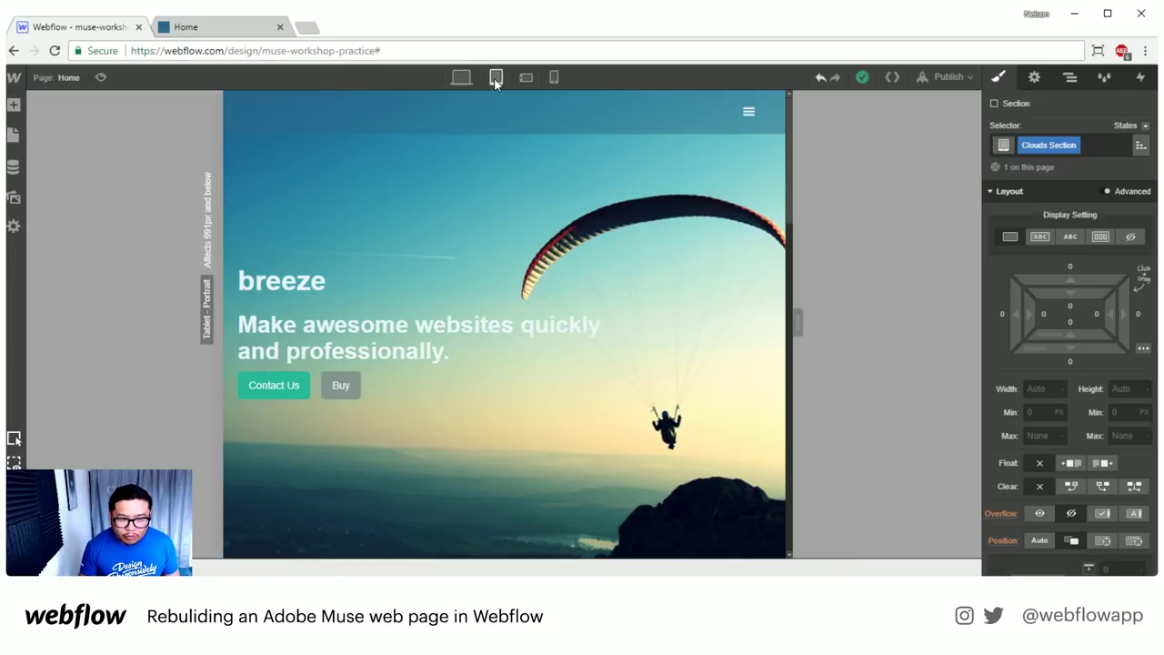
left_click(751, 132)
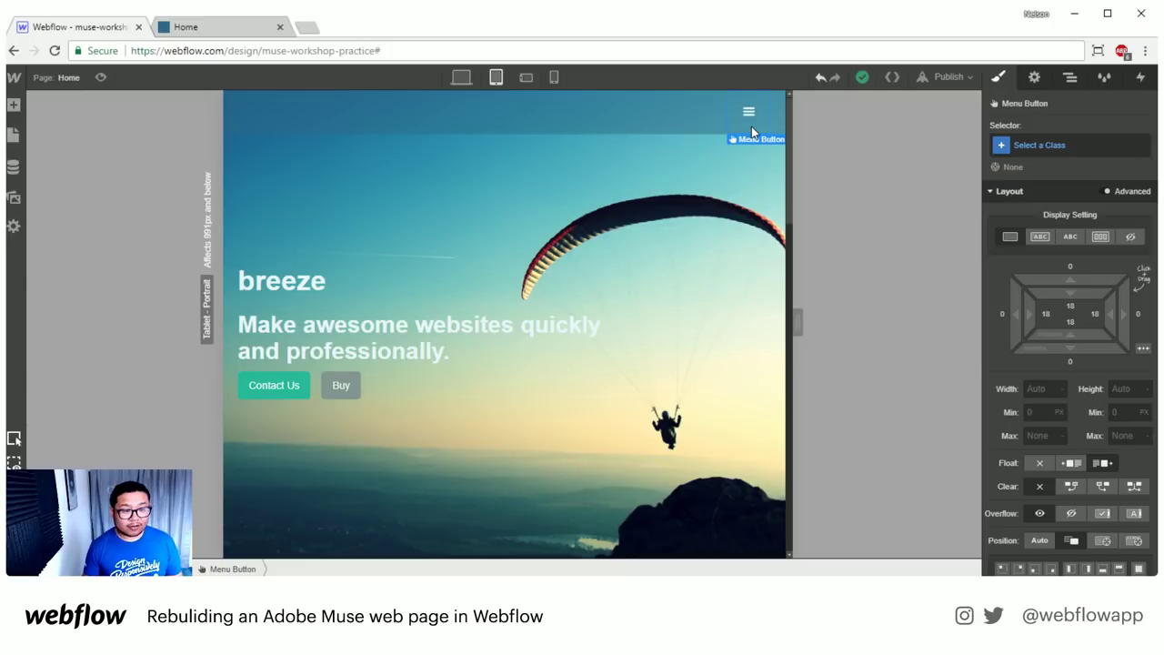
left_click(1034, 78)
left_click(1026, 254)
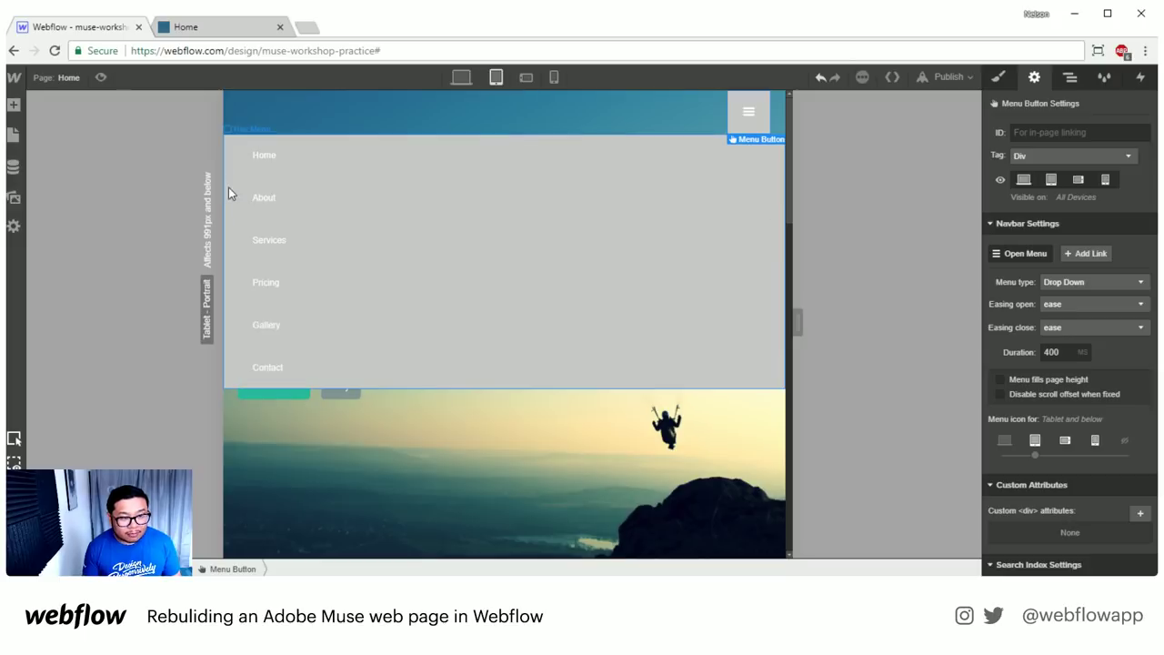
left_click(1028, 253)
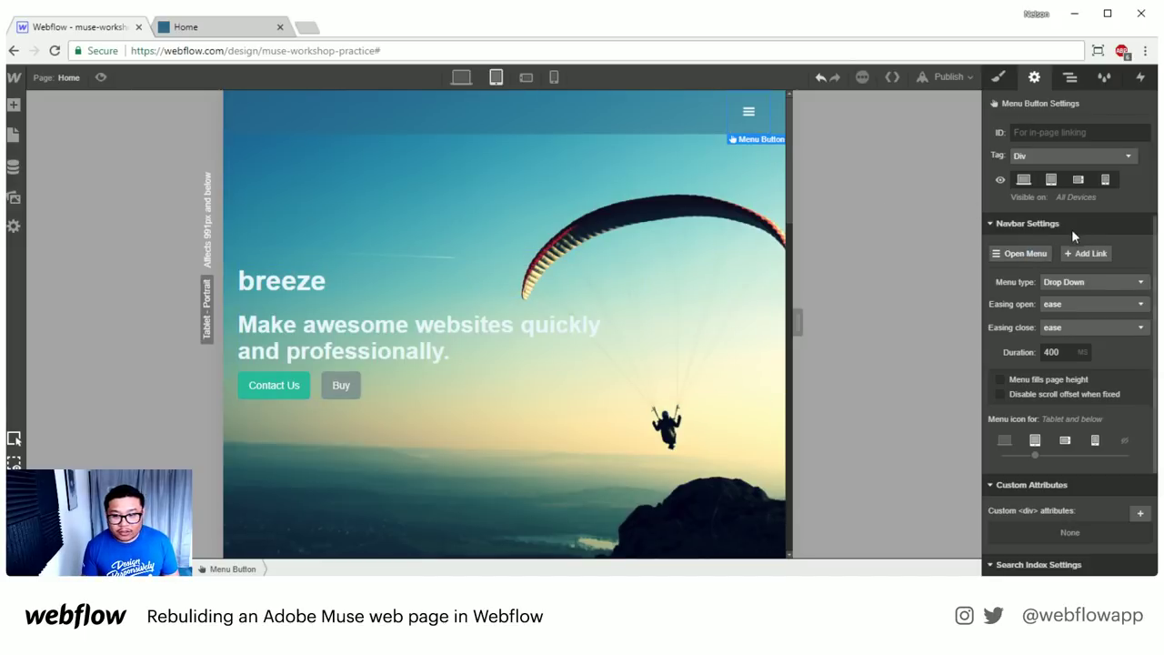
- Open the navbar's dropdown menu and set the Menu Button's background color to Medium Aquamarine
left_click(1024, 255)
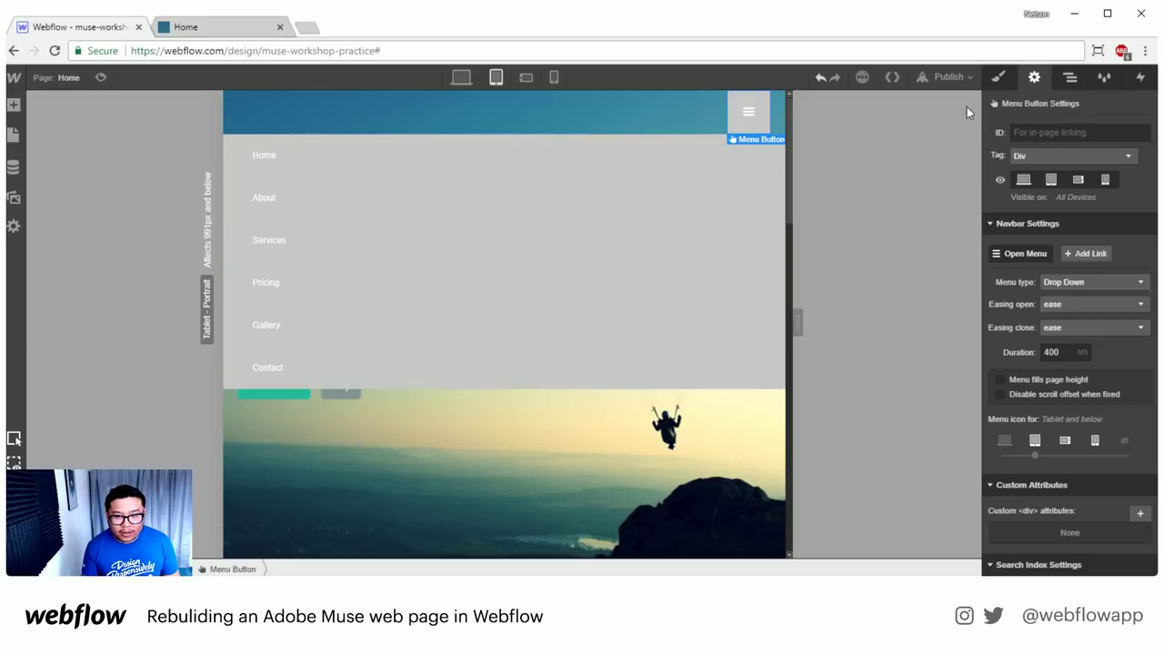
left_click(1000, 80)
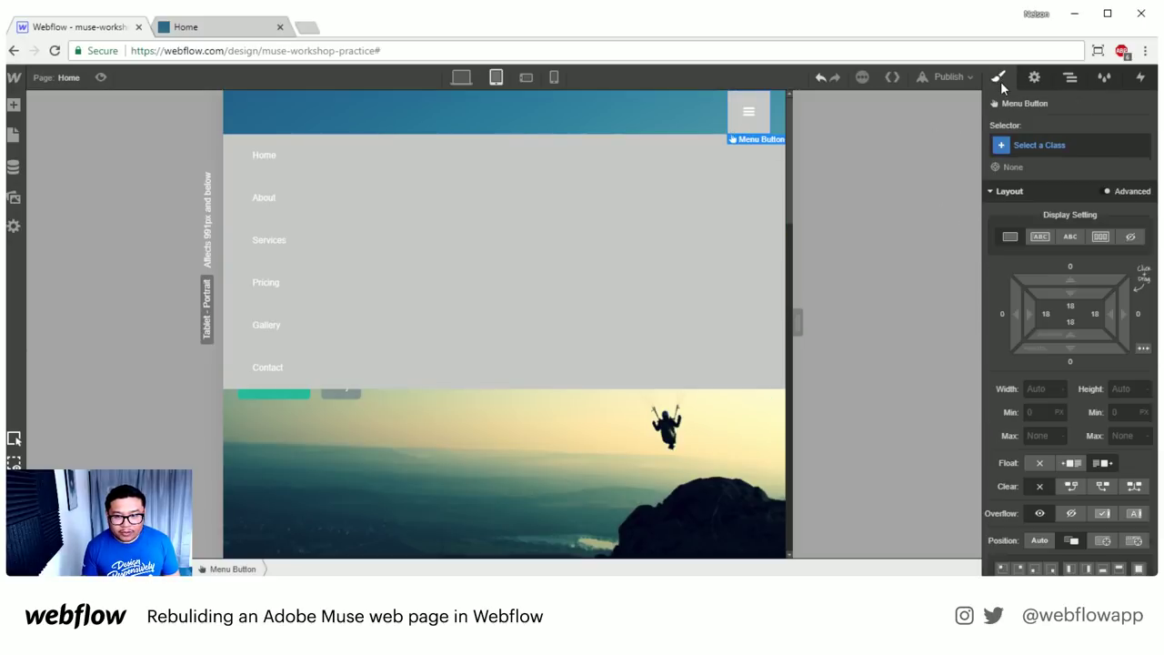
left_click(705, 193)
left_click(732, 122)
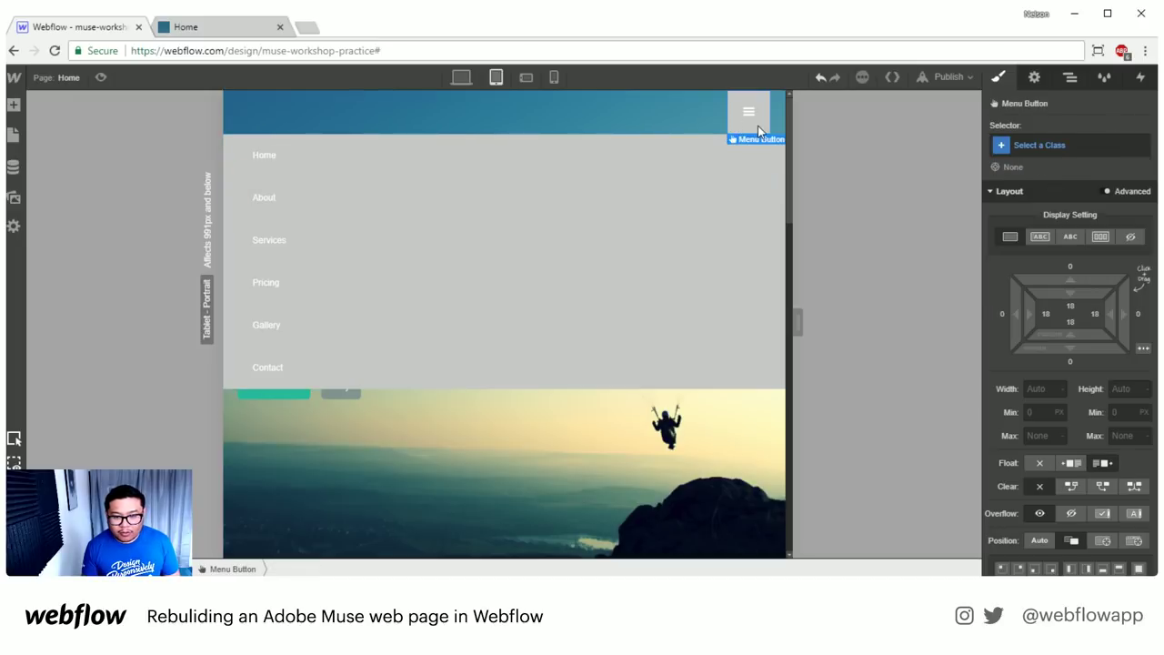
scroll(1083, 405, "down", 5)
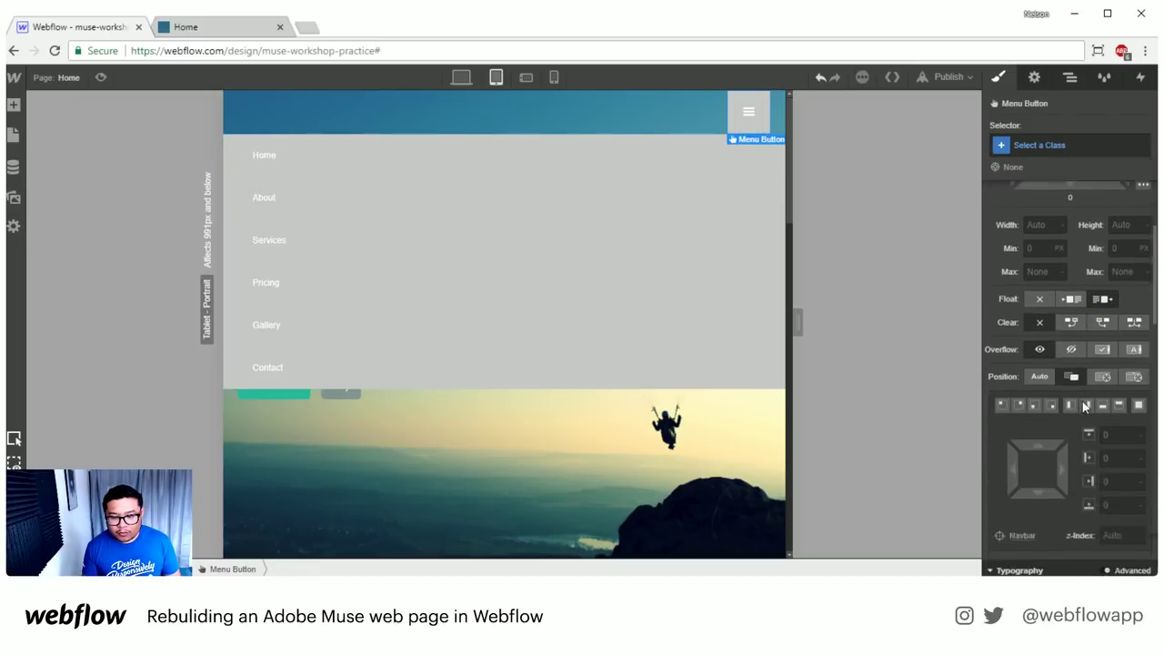
scroll(1080, 400, "down", 4)
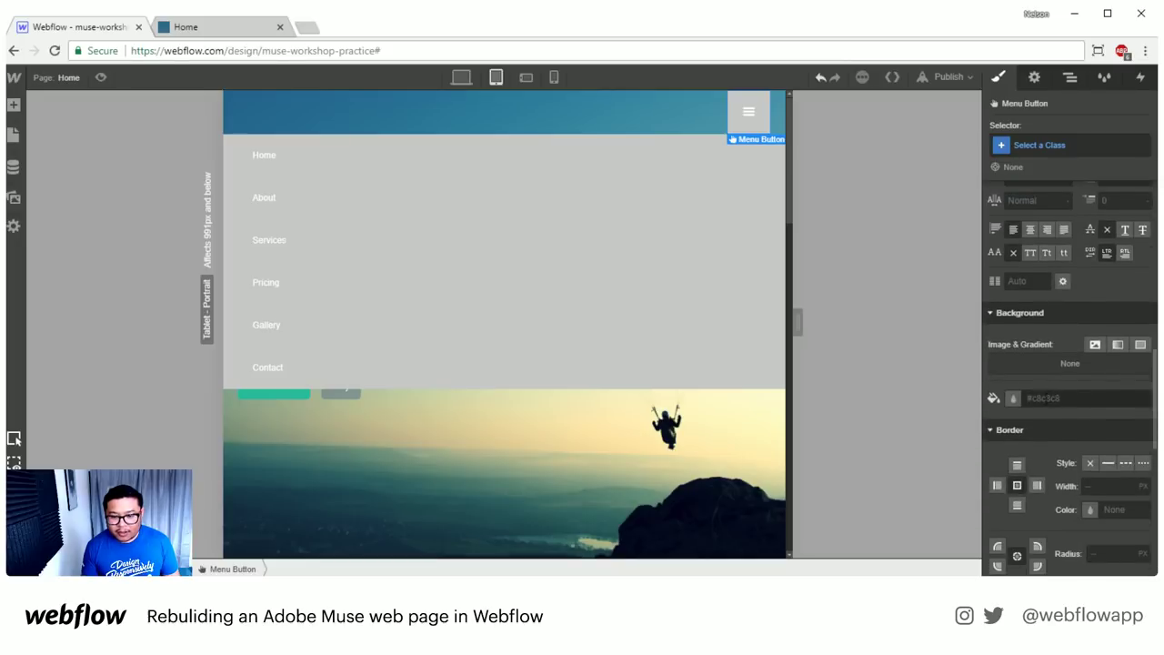
left_click(1017, 400)
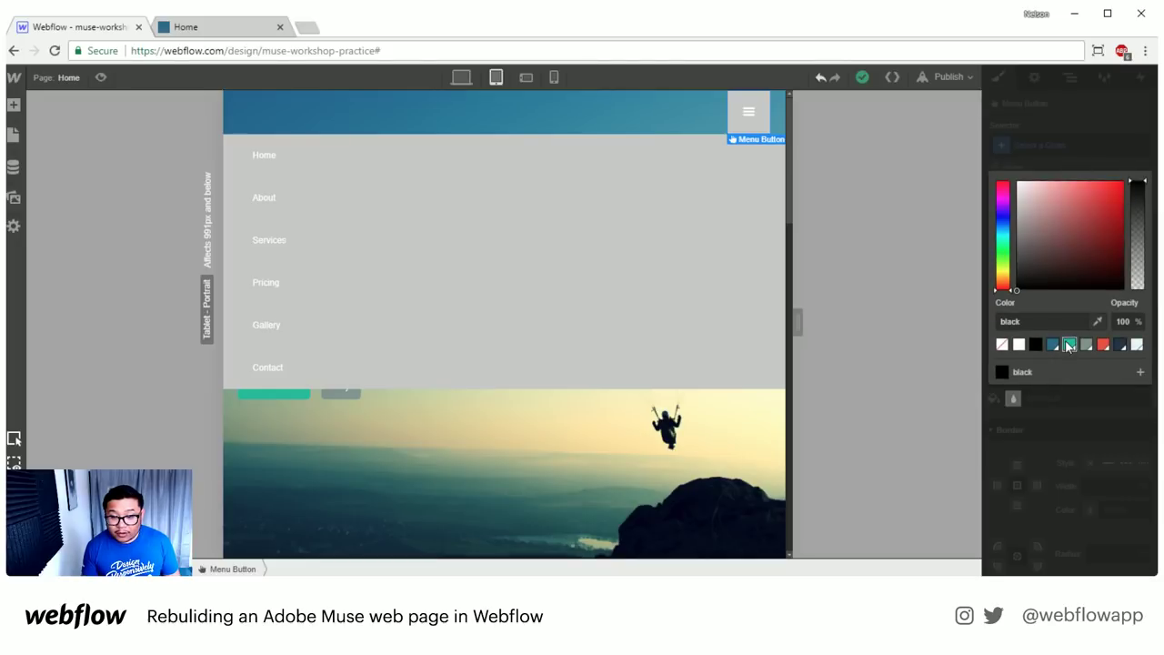
left_click(1069, 345)
left_click(1132, 146)
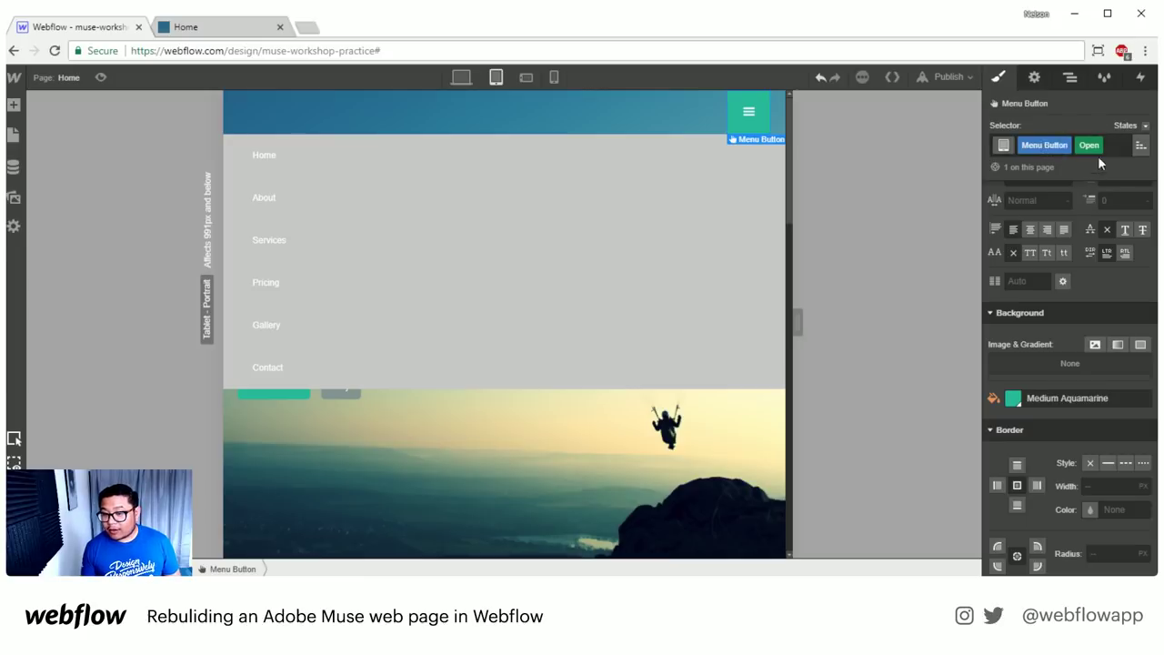
- Close the dropdown menu and reselect the Menu Button to check its color in the closed state
left_click(1035, 77)
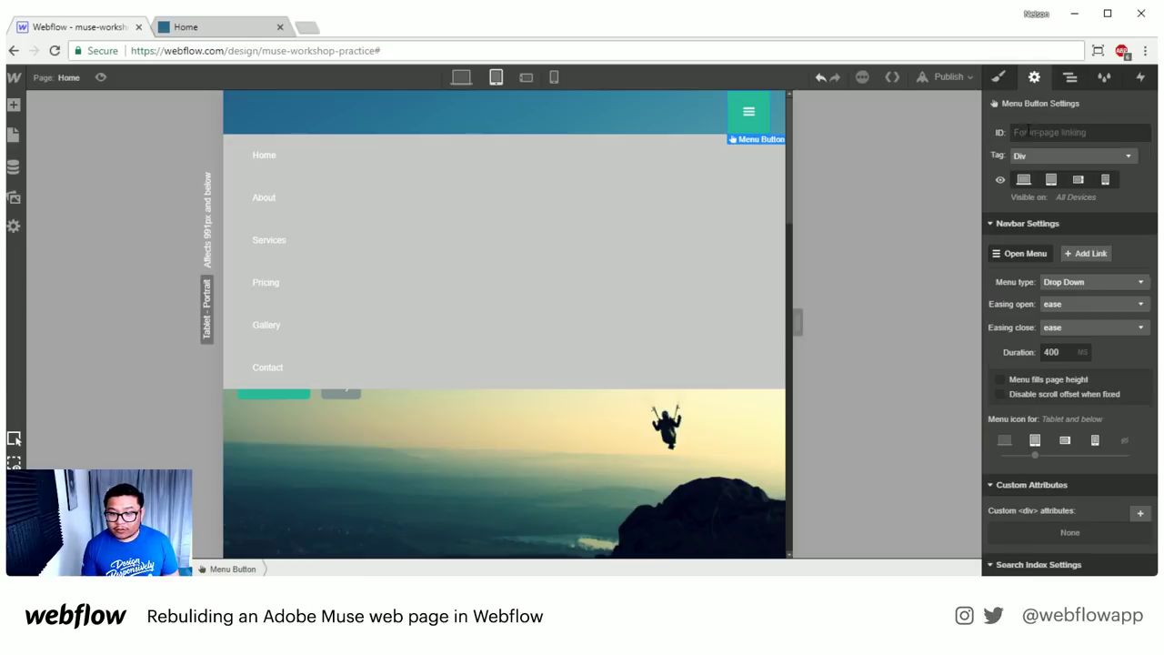
left_click(1014, 254)
left_click(999, 77)
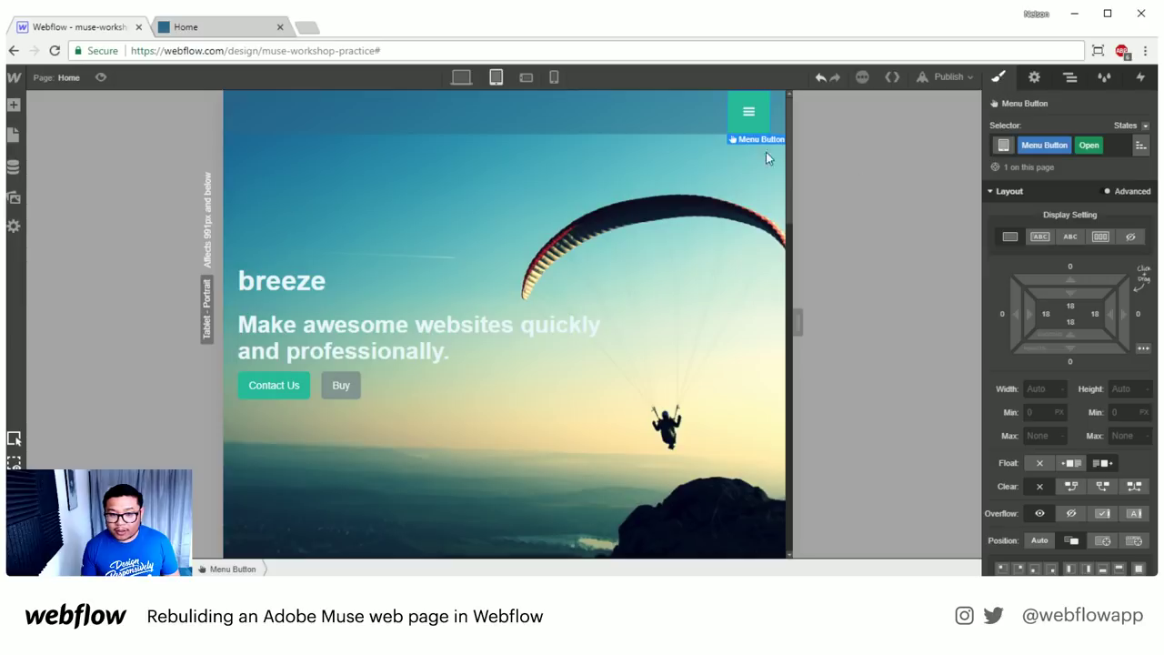
left_click(684, 123)
left_click(757, 122)
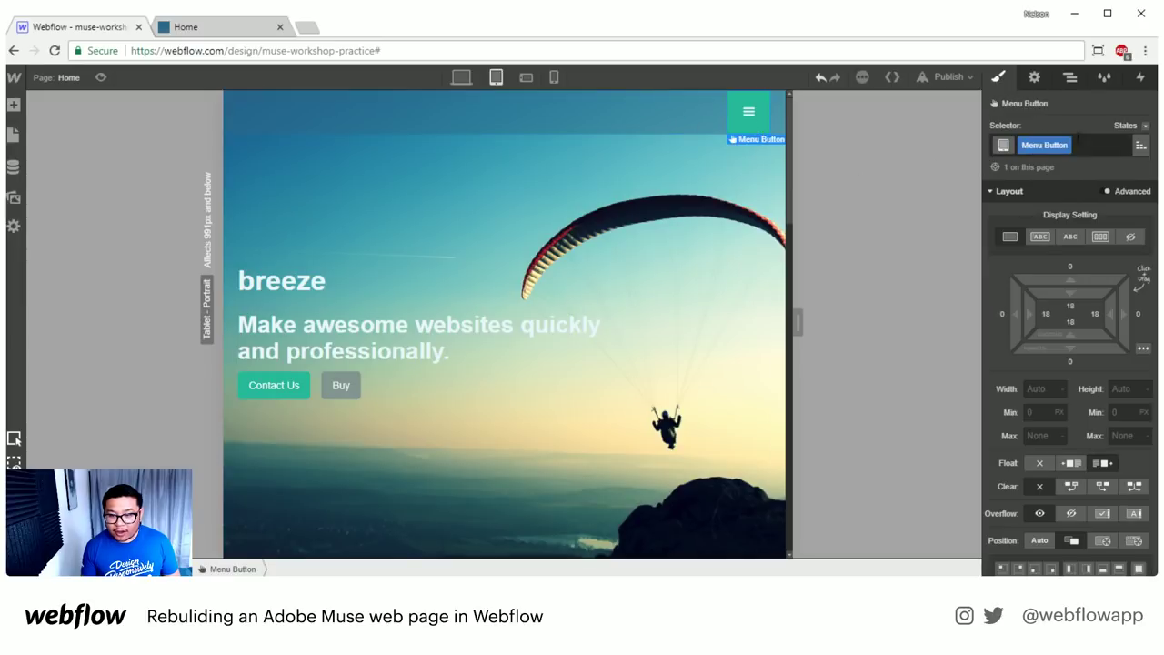
- Reopen the dropdown menu and set the background of the Menu Button's Open state to Medium Aquamarine
left_click(1035, 77)
left_click(1020, 254)
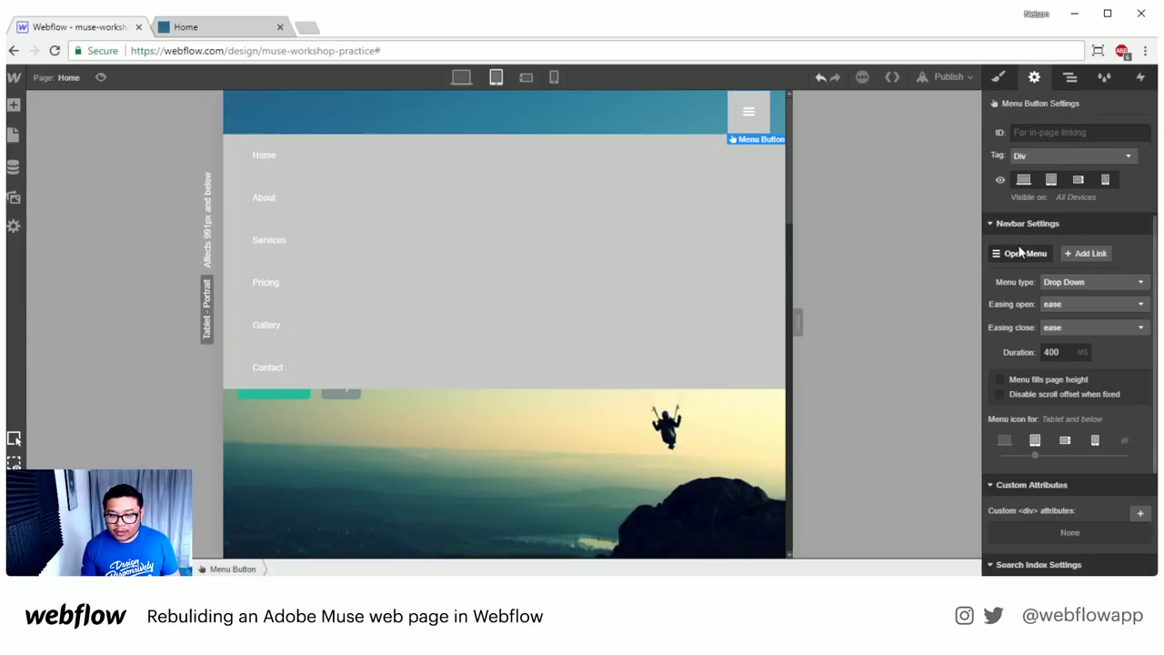
left_click(691, 129)
left_click(737, 129)
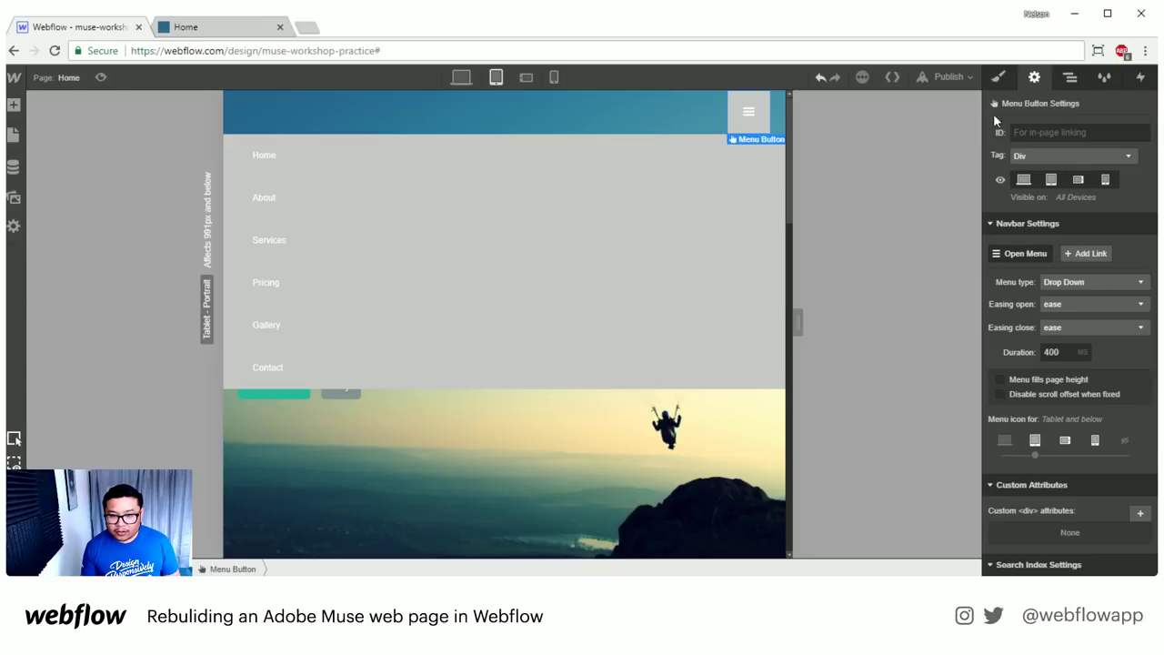
left_click(998, 78)
scroll(1051, 482, "down", 5)
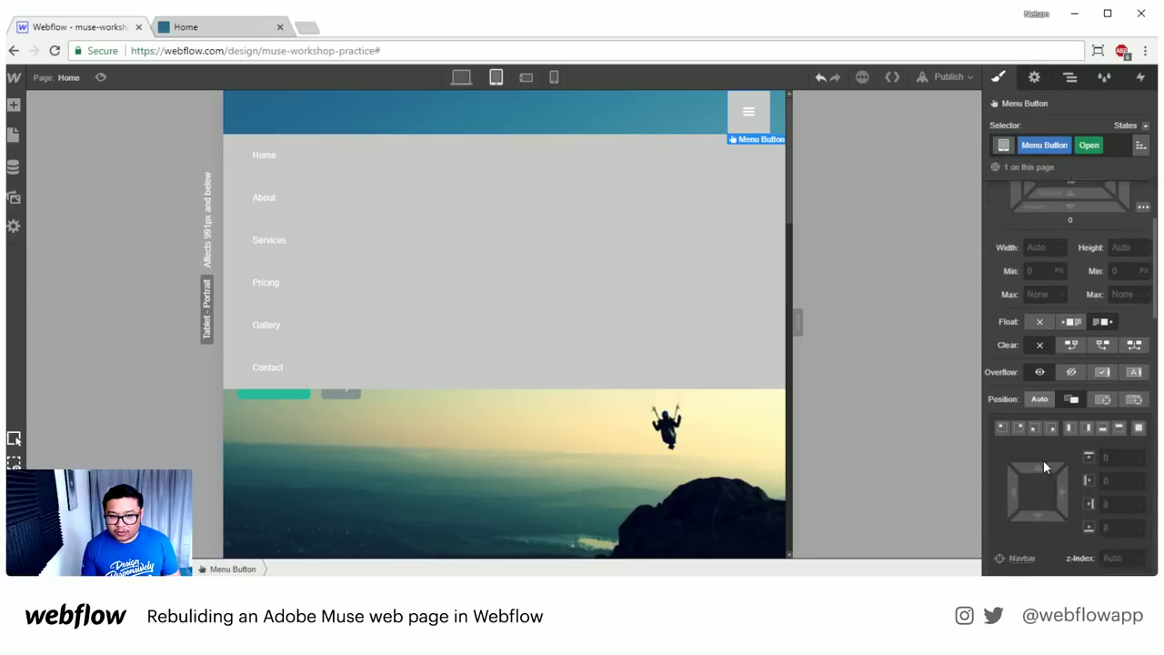
scroll(1046, 455, "down", 8)
left_click(1012, 398)
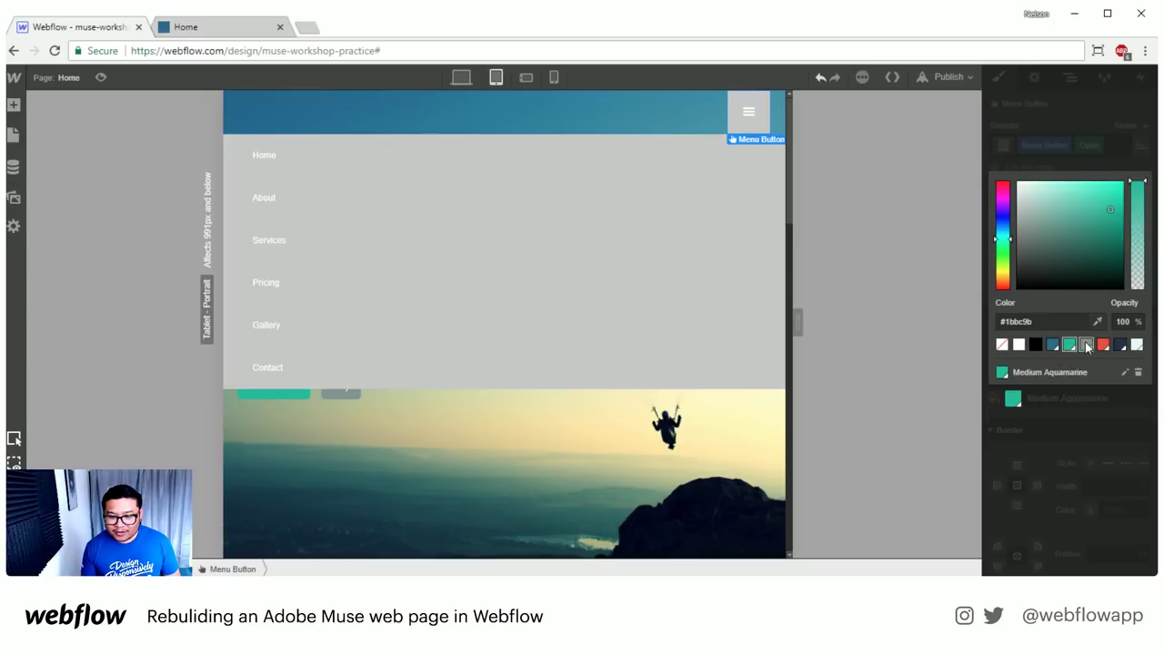
left_click(1070, 345)
left_click(1058, 120)
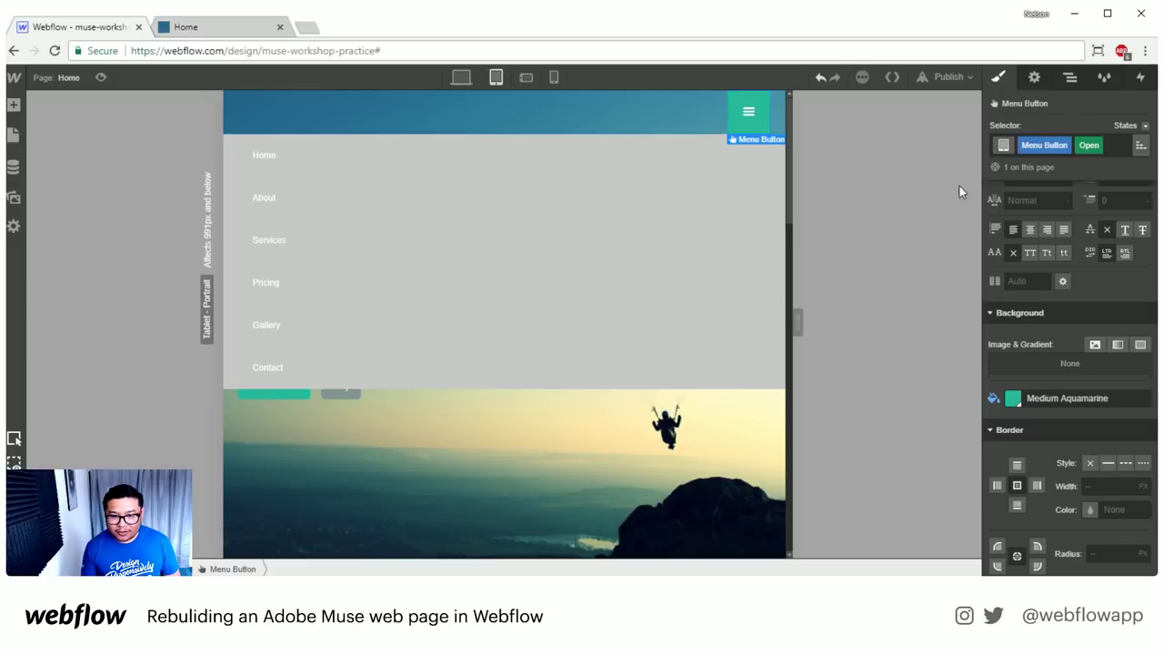
- Preview the page, toggle the navbar menu to check the button color, and return to the designer
left_click(99, 78)
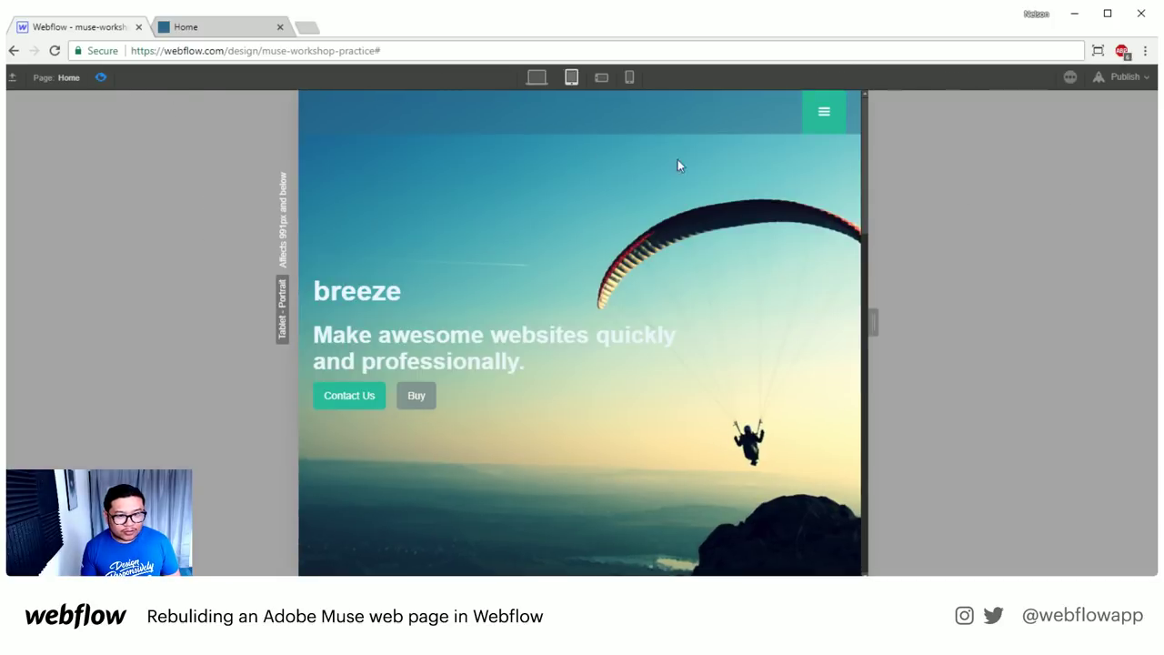
left_click(825, 113)
left_click(825, 113)
key("ctrl+shift+p")
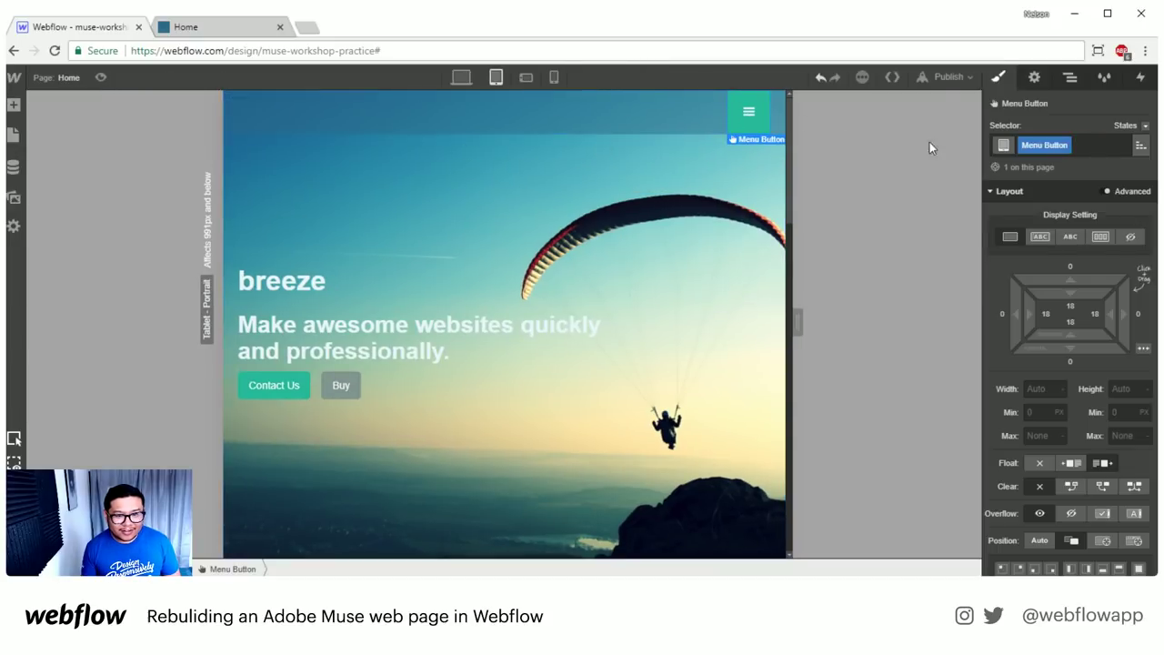
- Open the dropdown menu, select the Nav Menu, and set its text color to Medium Aquamarine
left_click(1034, 77)
left_click(999, 255)
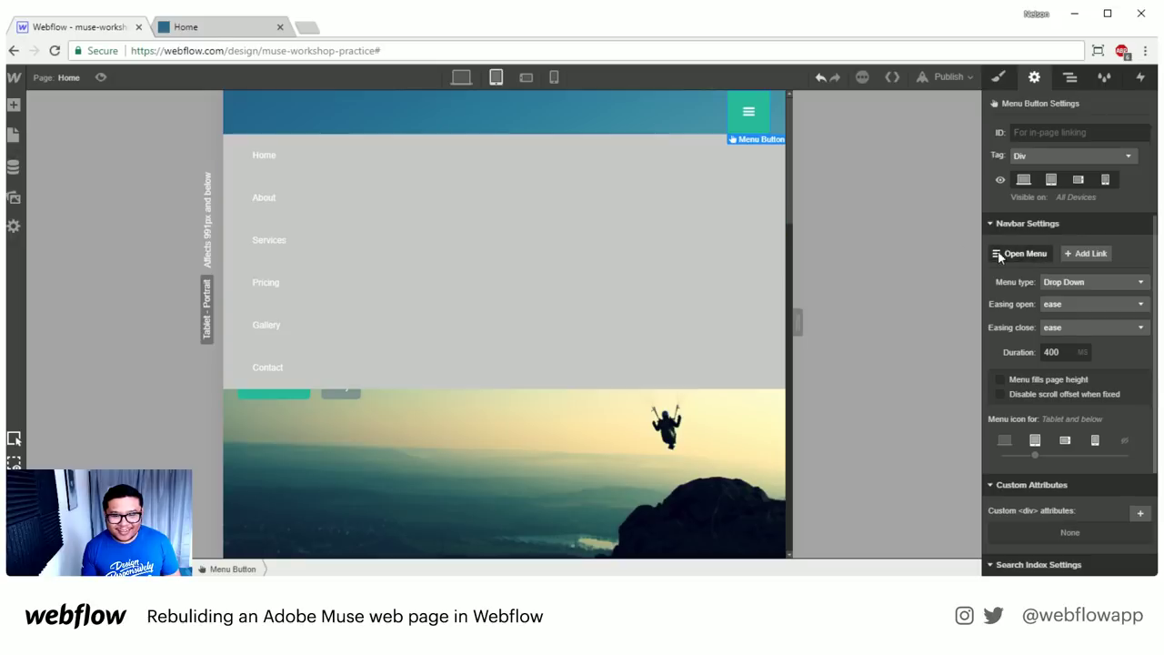
left_click(239, 148)
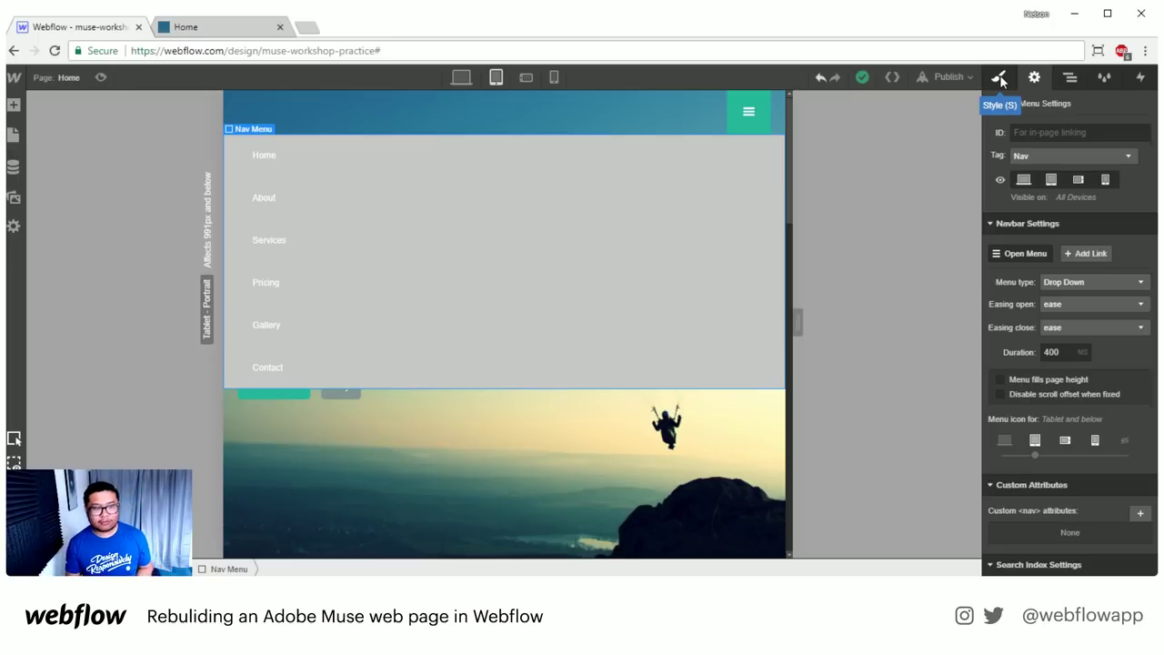
left_click(1002, 78)
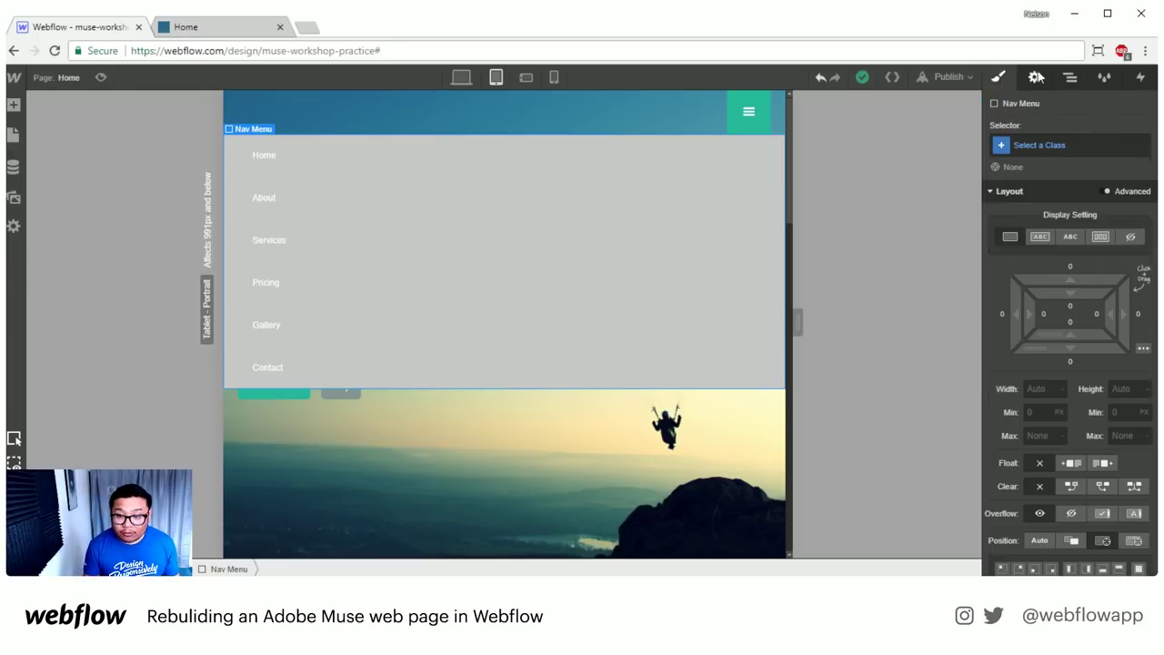
scroll(1057, 460, "down", 5)
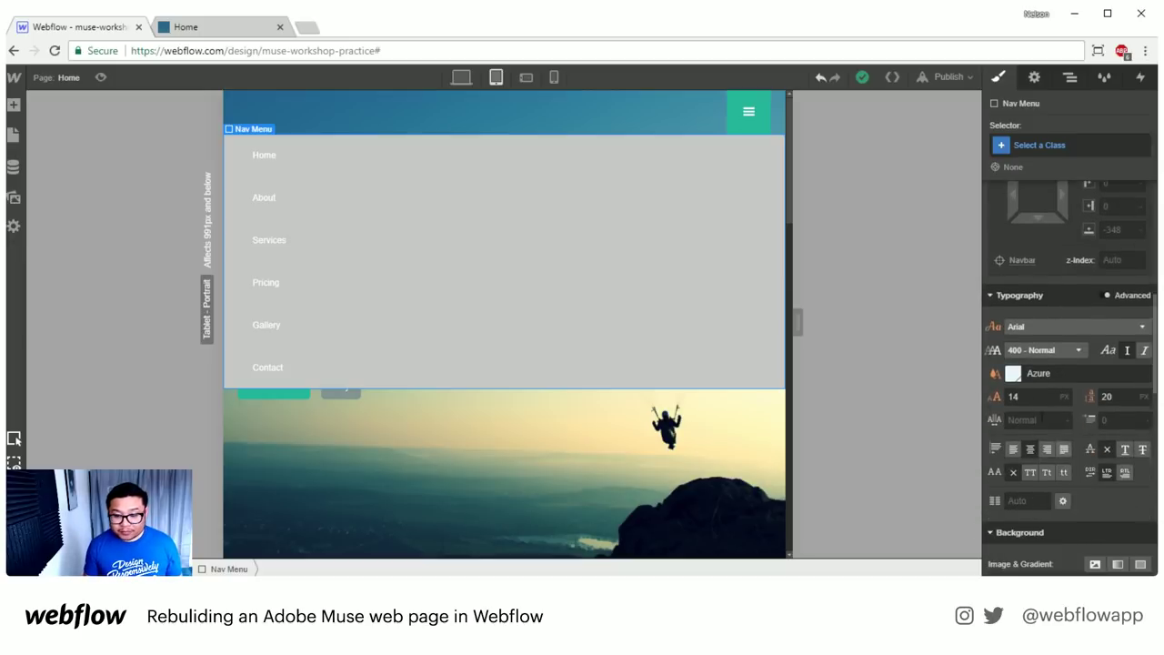
left_click(1055, 374)
left_click(1067, 322)
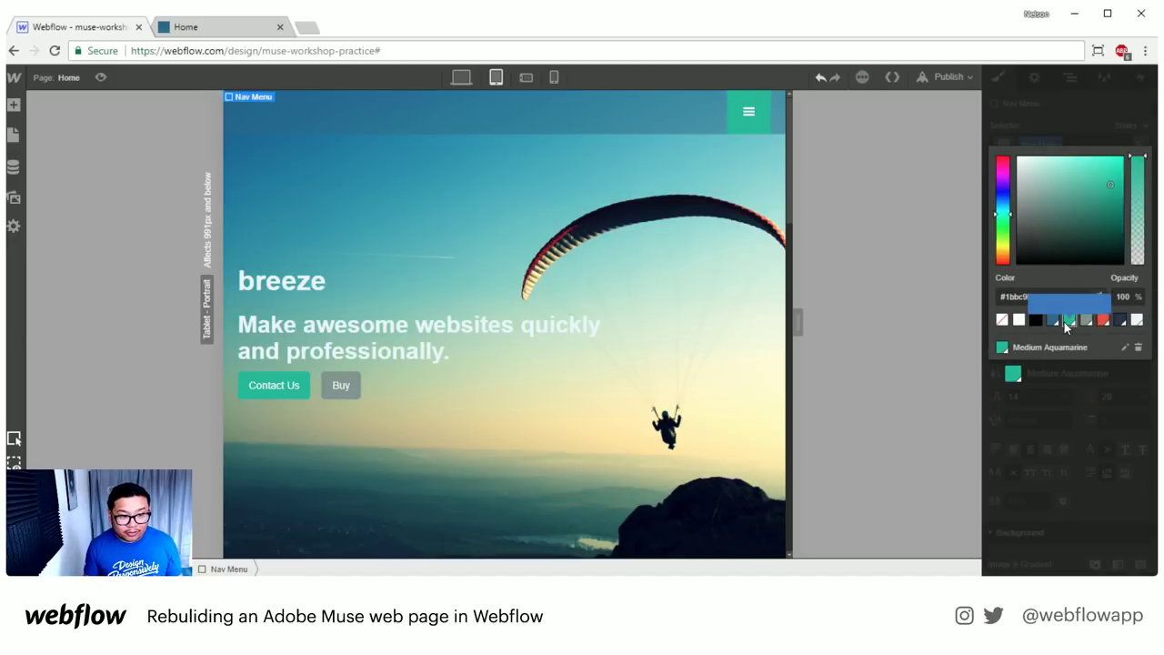
left_click(1086, 126)
- Reopen the dropdown menu, reset the Nav Menu's text color, and set its background color to Medium Aquamarine
left_click(1034, 77)
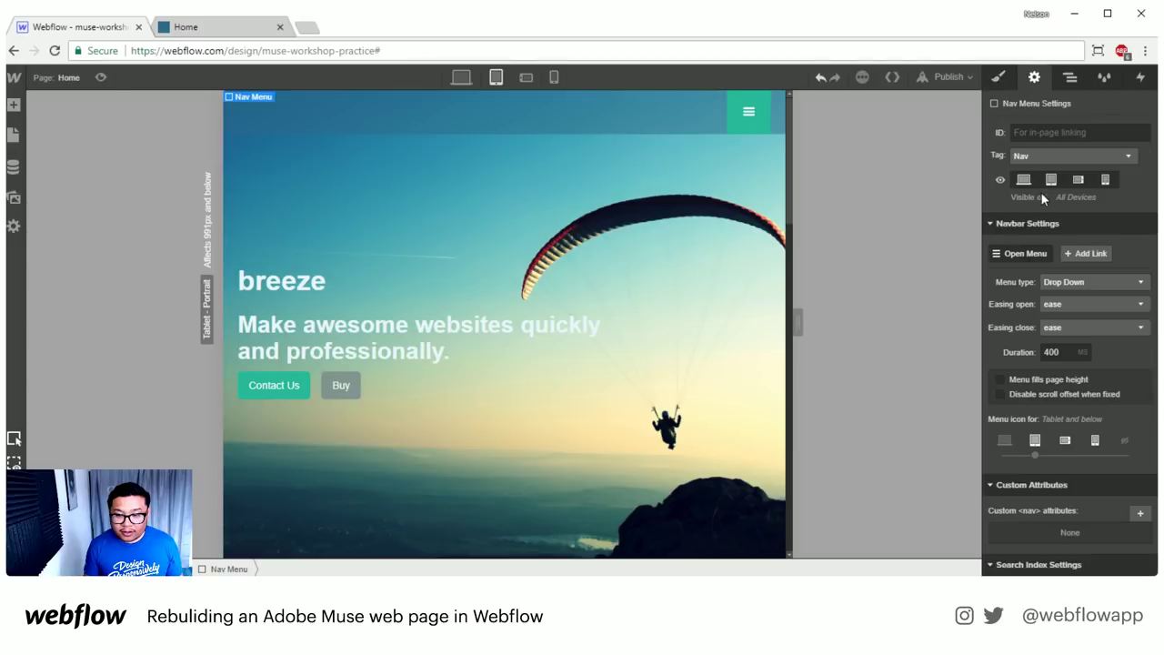
left_click(1019, 253)
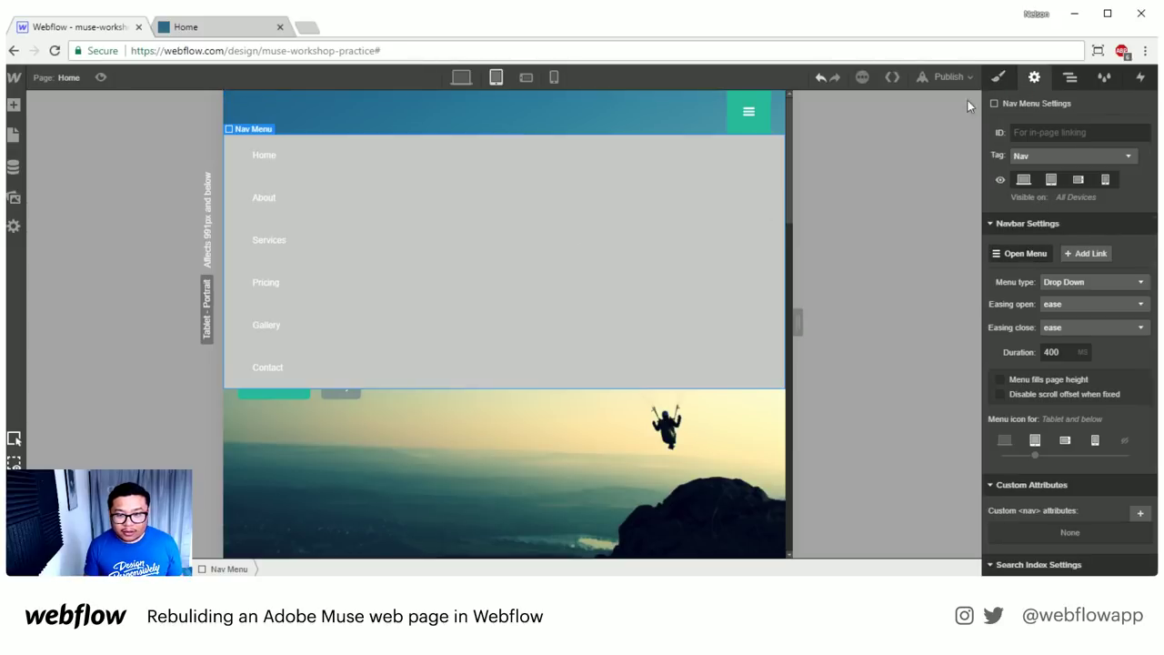
left_click(996, 80)
scroll(1058, 437, "down", 5)
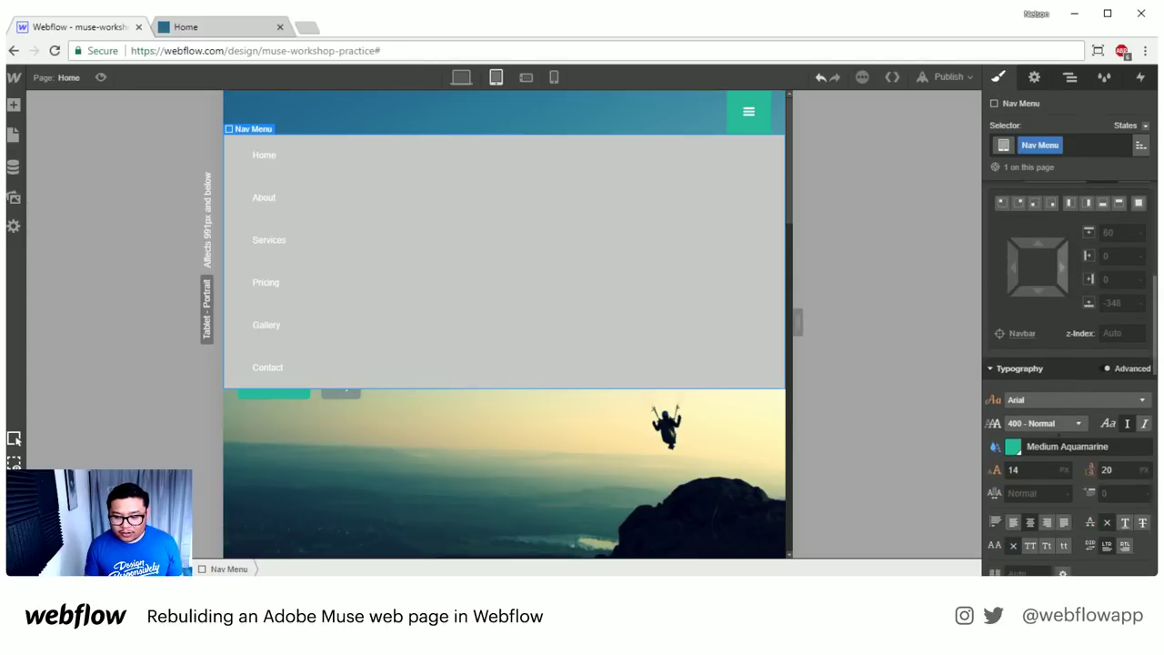
scroll(1044, 473, "down", 3)
left_click(996, 302, "alt")
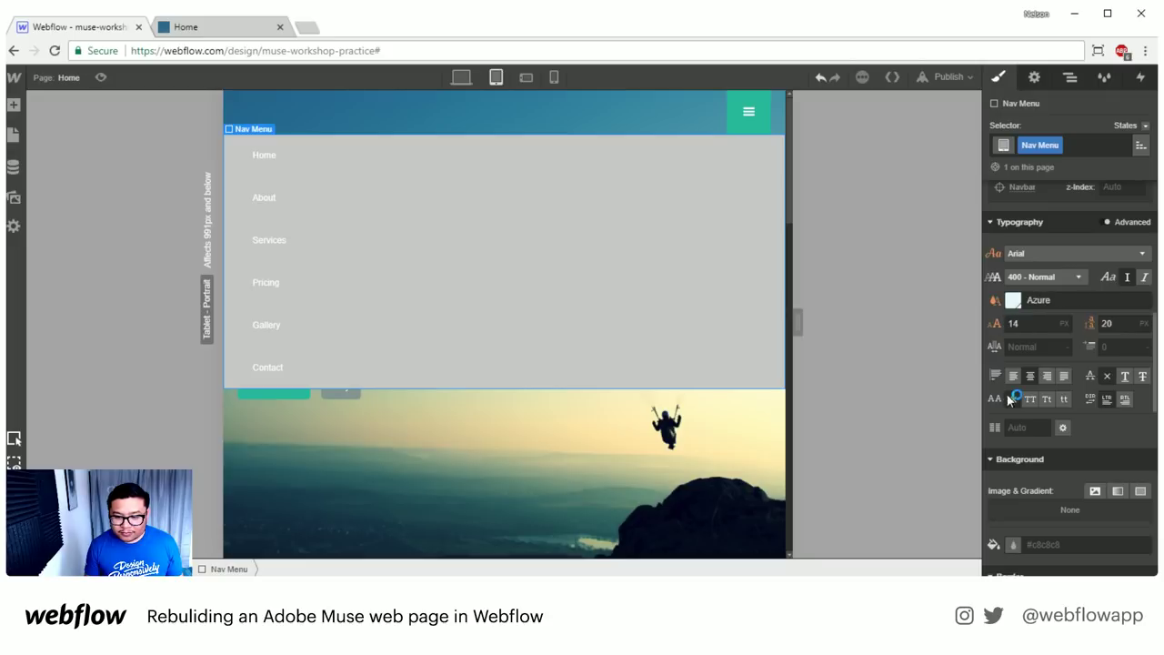
left_click(1014, 544)
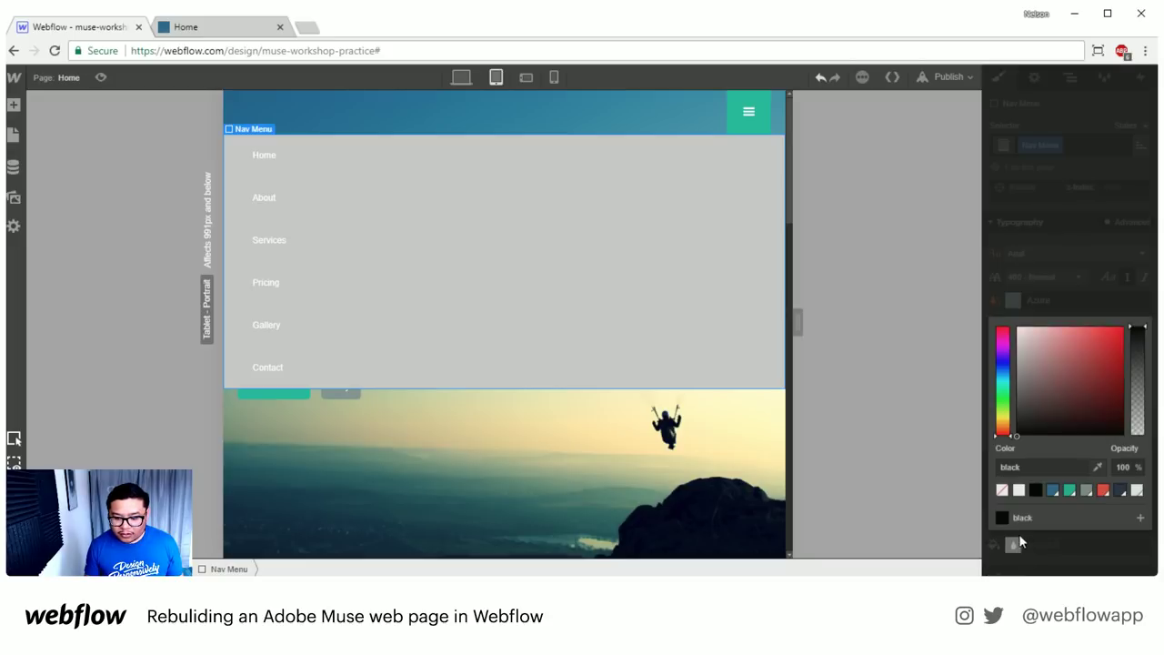
left_click(1069, 491)
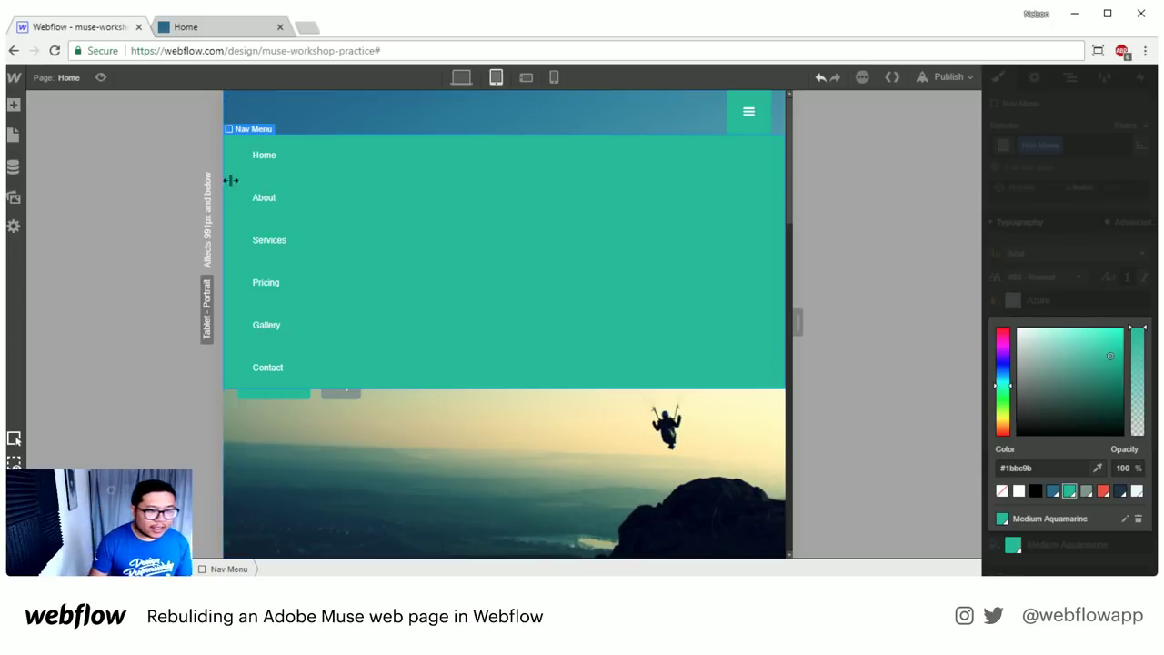
- Select the Home link in the dropdown menu and set the Nav Link font size to 18 px
left_click(280, 165)
left_click(1026, 324)
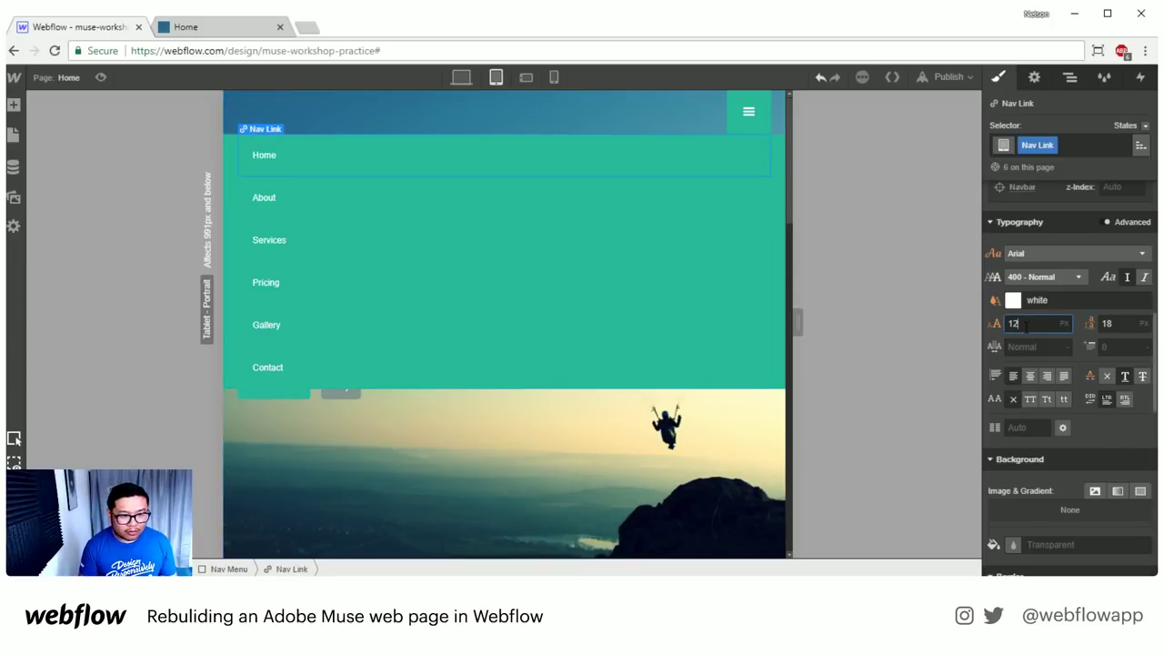
type("22")
key("Down")
key("Down")
key("Down")
key("Down")
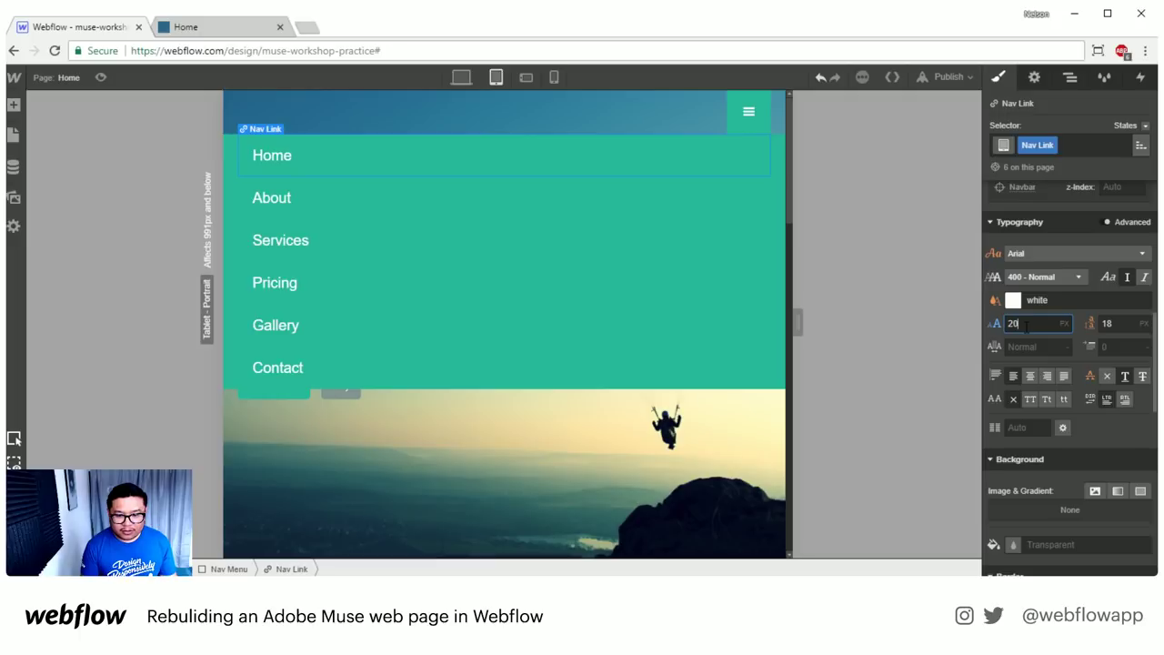
- Set the line height of the Nav Link class to 24 px
key("Tab")
key("Up")
key("Up")
key("Up")
key("Up")
key("Up")
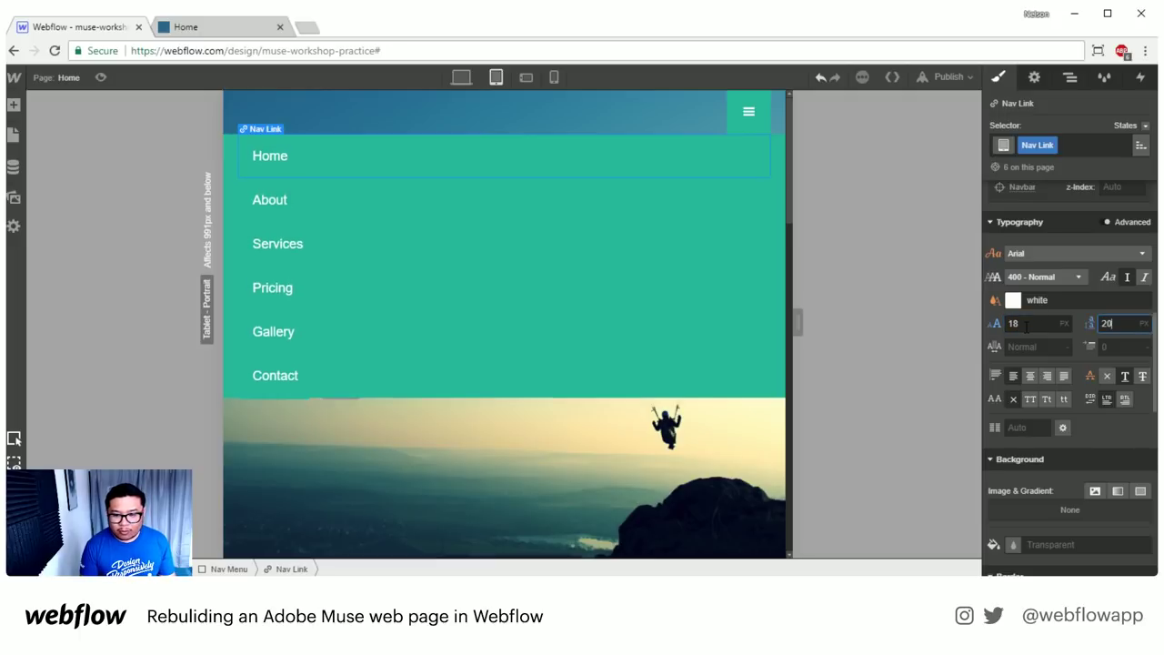
key("Up")
key("Up")
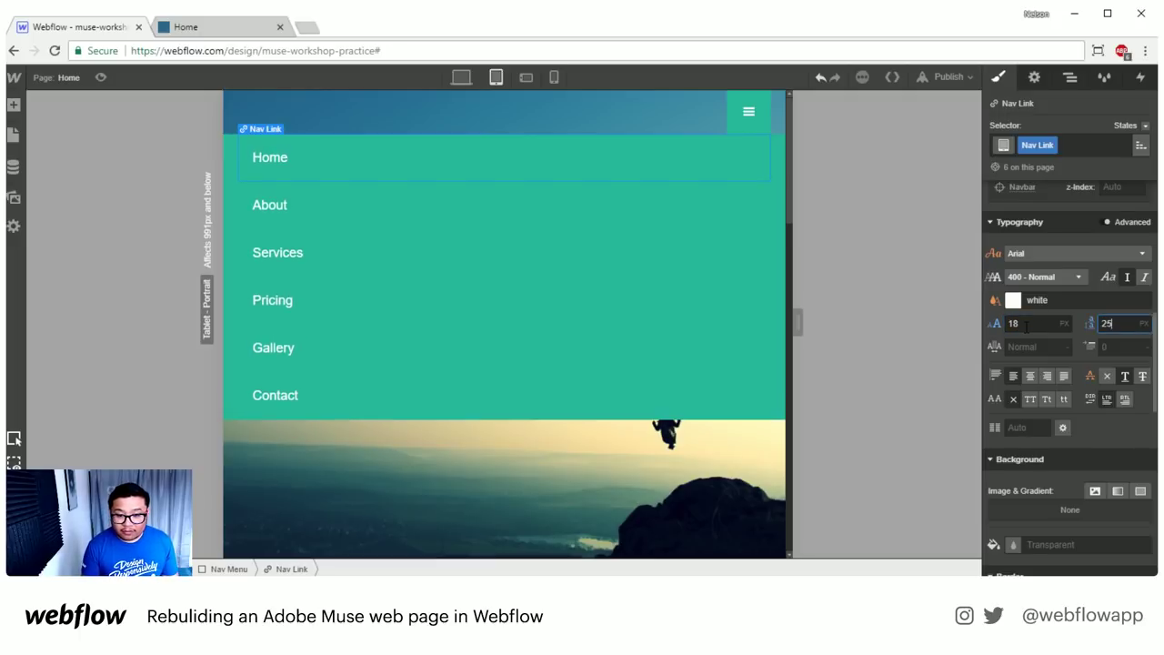
key("Down")
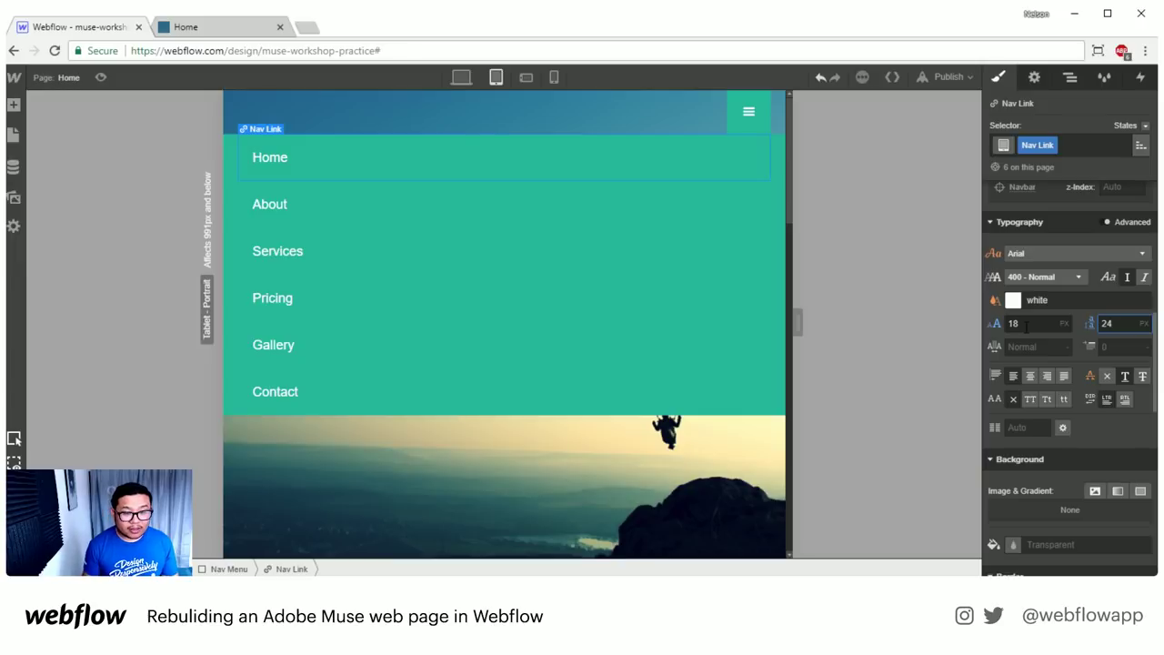
- Close the navbar's dropdown menu and select the hero section's Container
left_click(1034, 77)
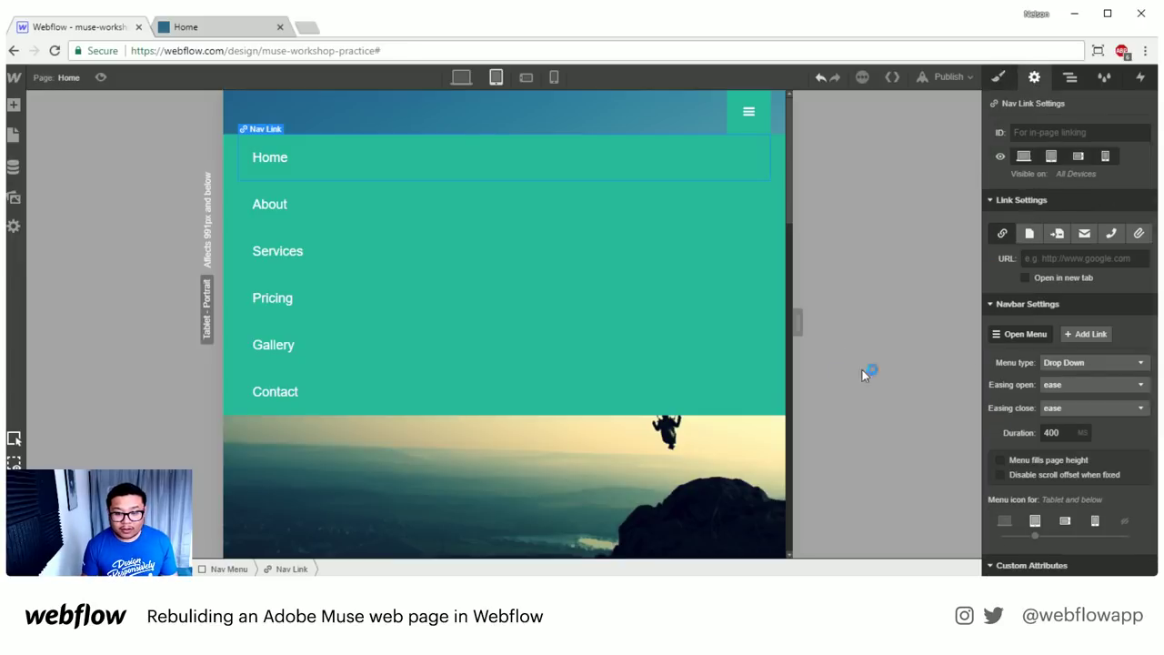
left_click(1025, 333)
left_click(492, 271)
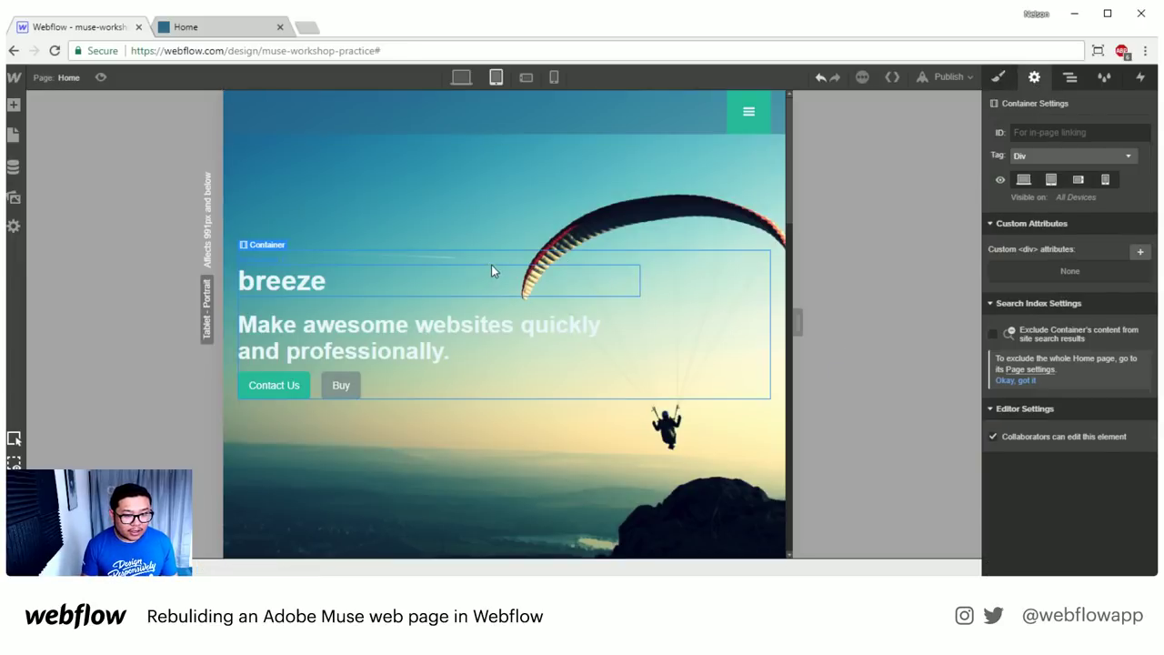
- Set the text color of the hero section's "breeze" heading to Midnight Blue in the tablet view
left_click(634, 196)
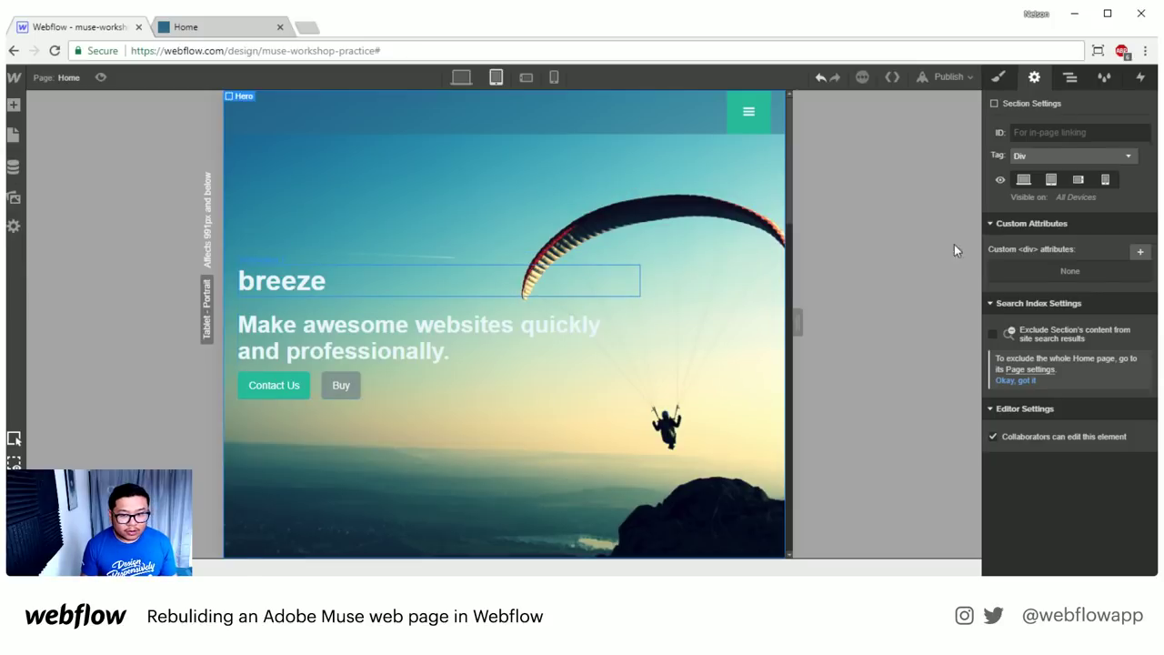
left_click(1000, 79)
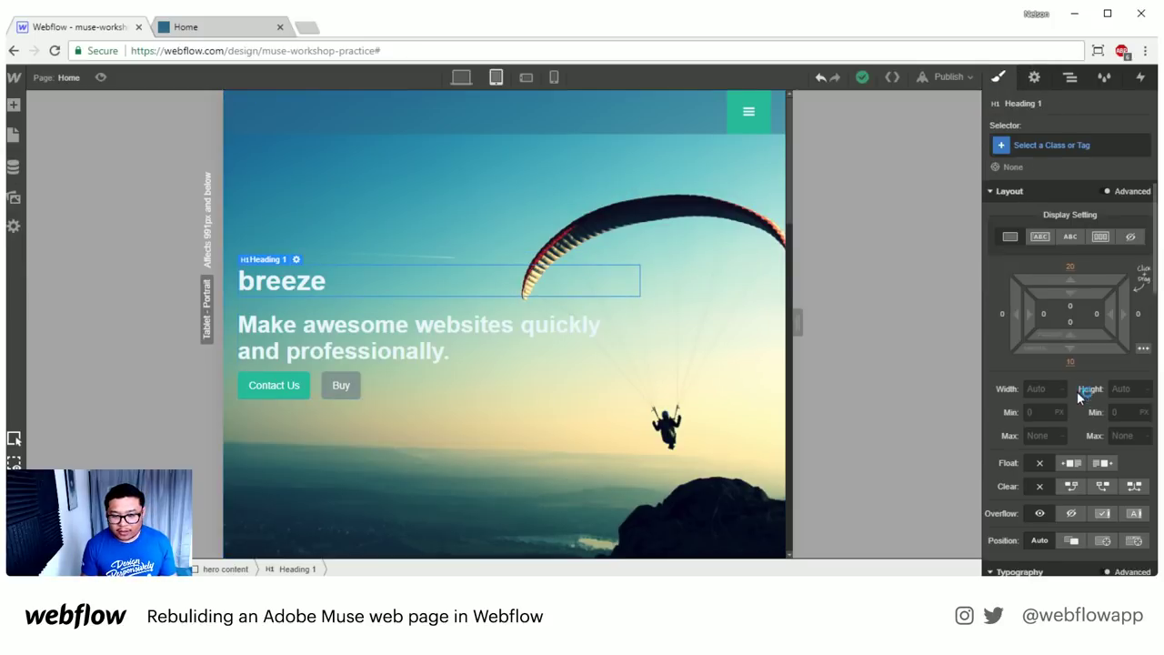
scroll(1075, 385, "down", 5)
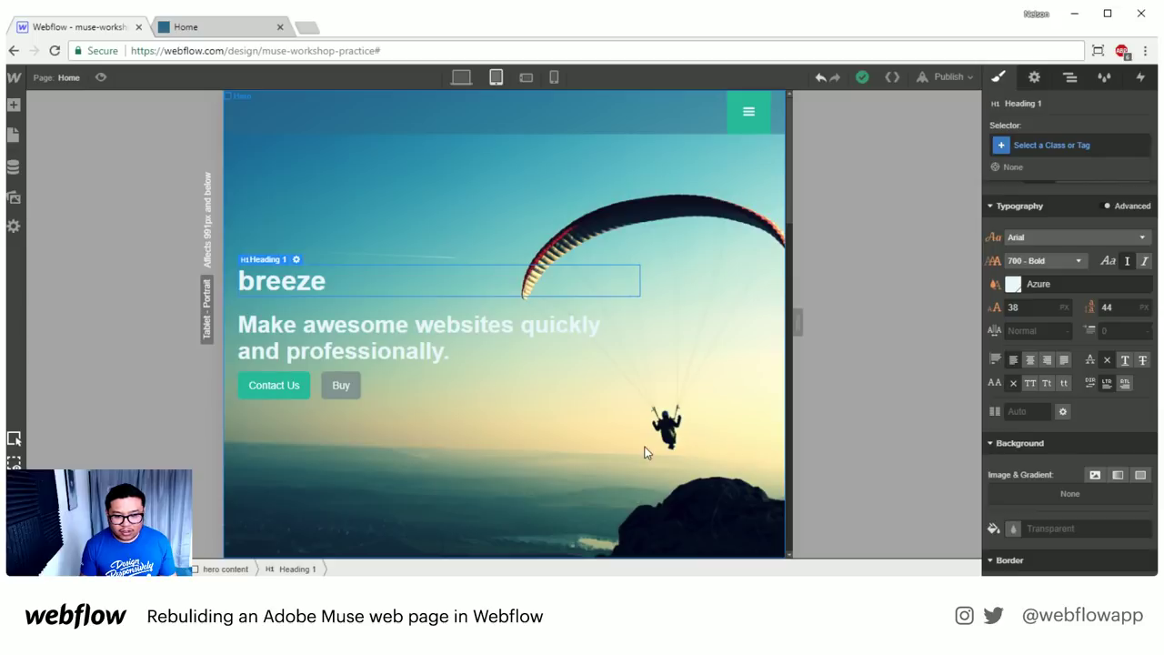
left_click(418, 299)
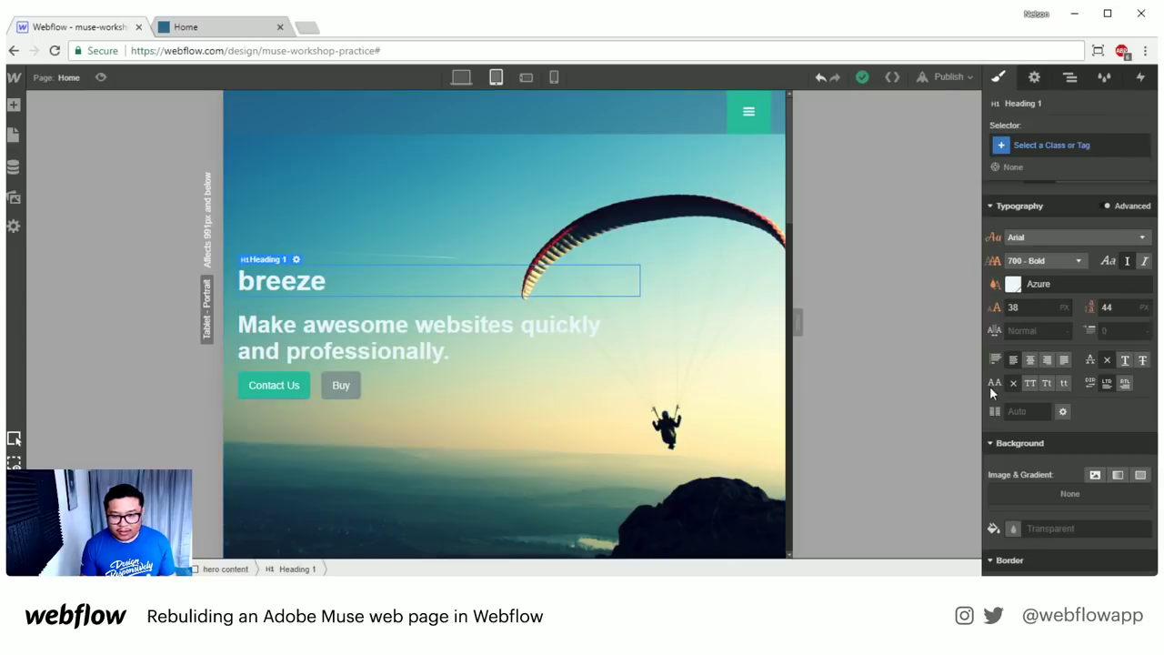
left_click(1014, 285)
left_click(1105, 473)
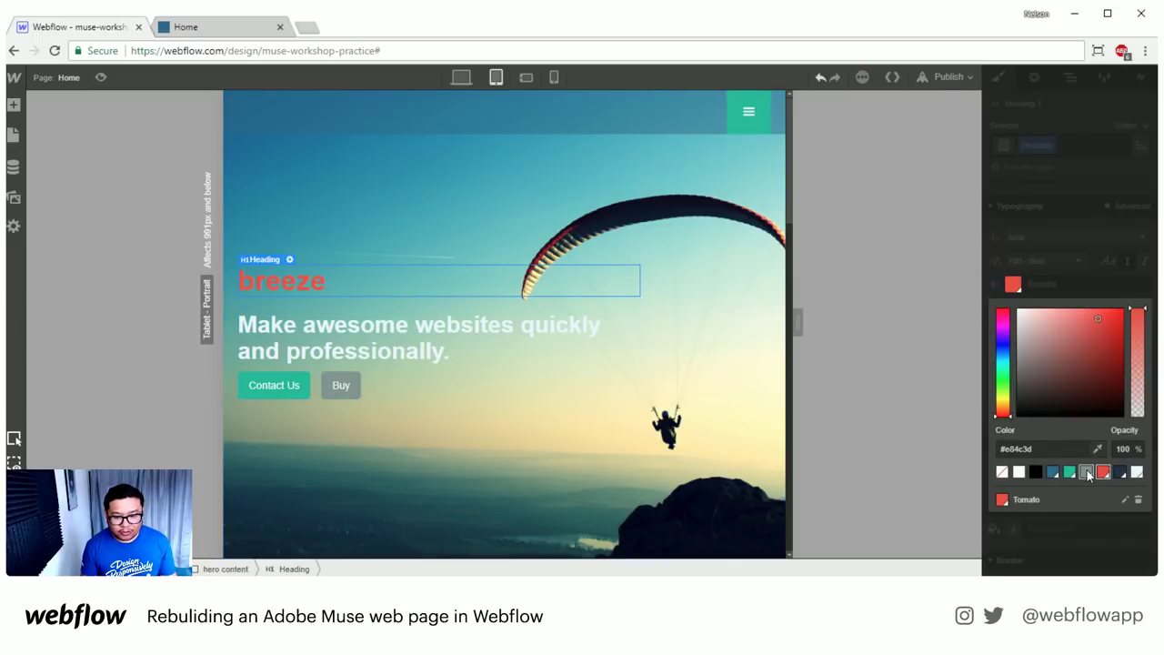
left_click(1086, 471)
left_click(1052, 472)
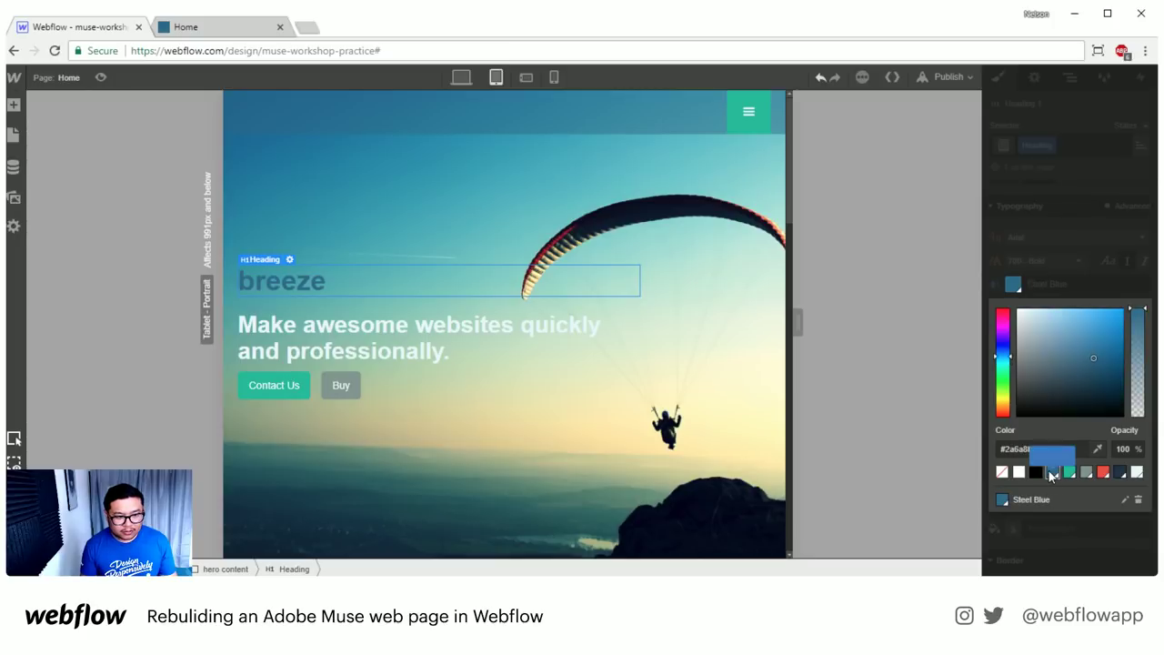
left_click(1137, 472)
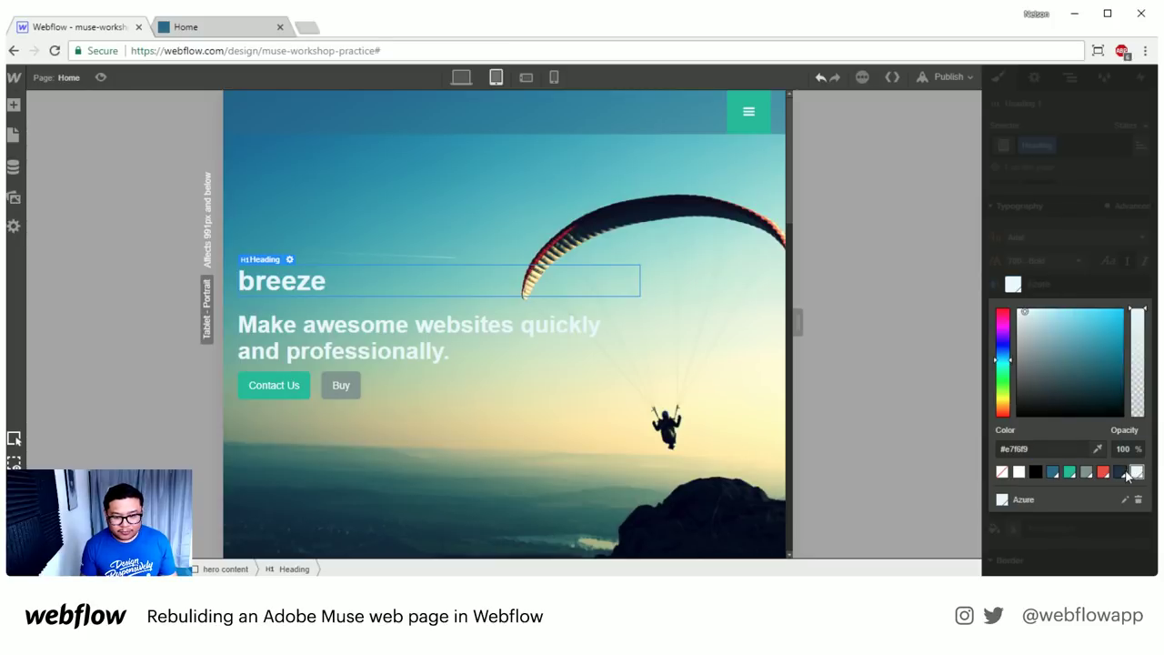
left_click(1120, 471)
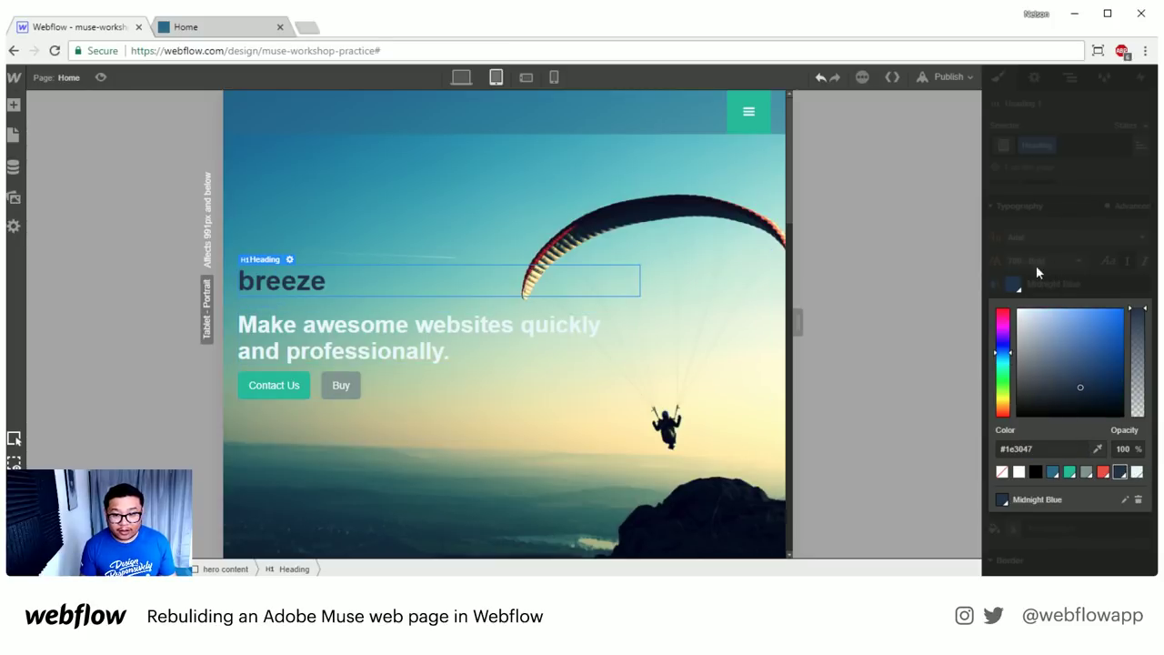
left_click(785, 289)
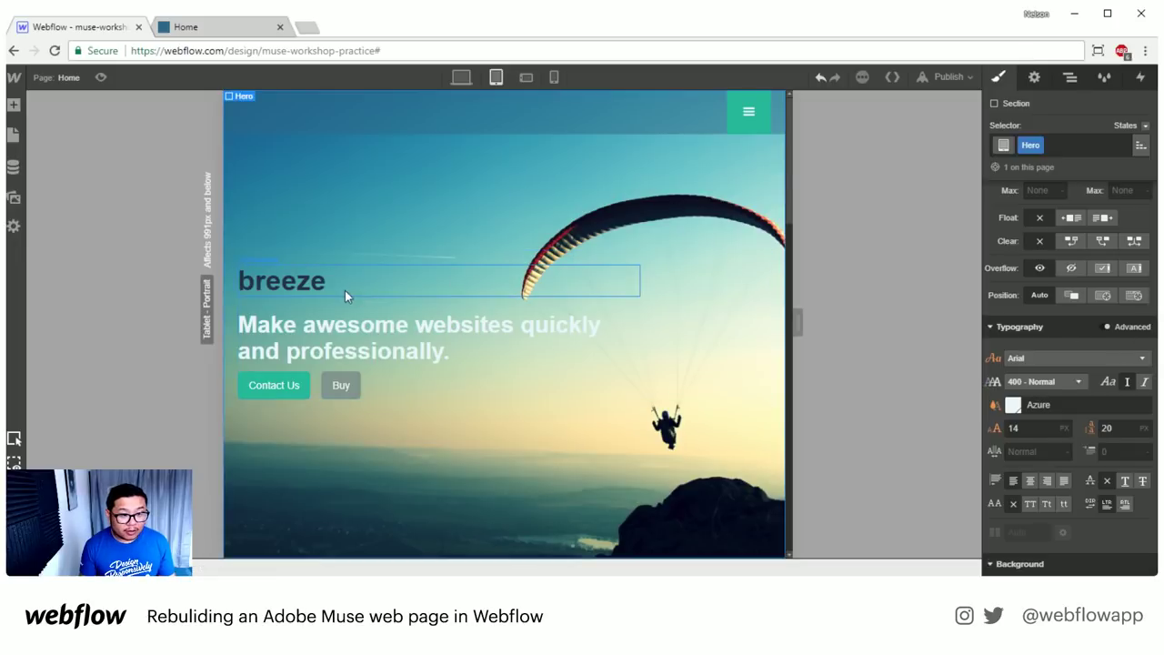
- Compare the "breeze" heading's color across the desktop, tablet, phone landscape and phone portrait views
left_click(476, 271)
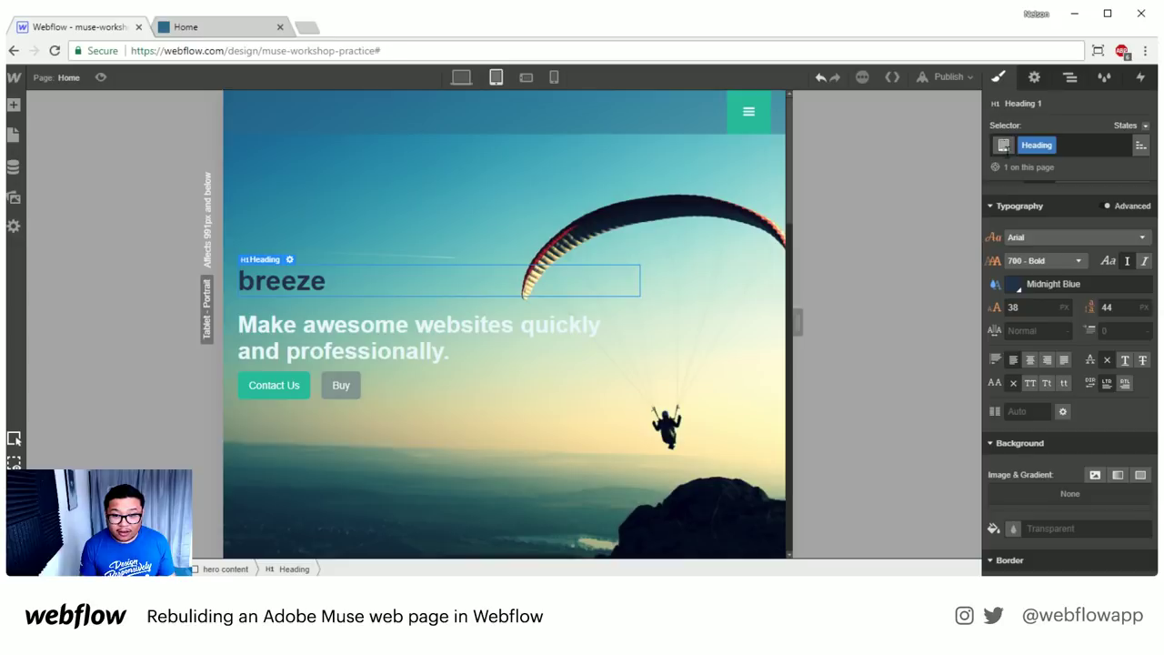
left_click(461, 76)
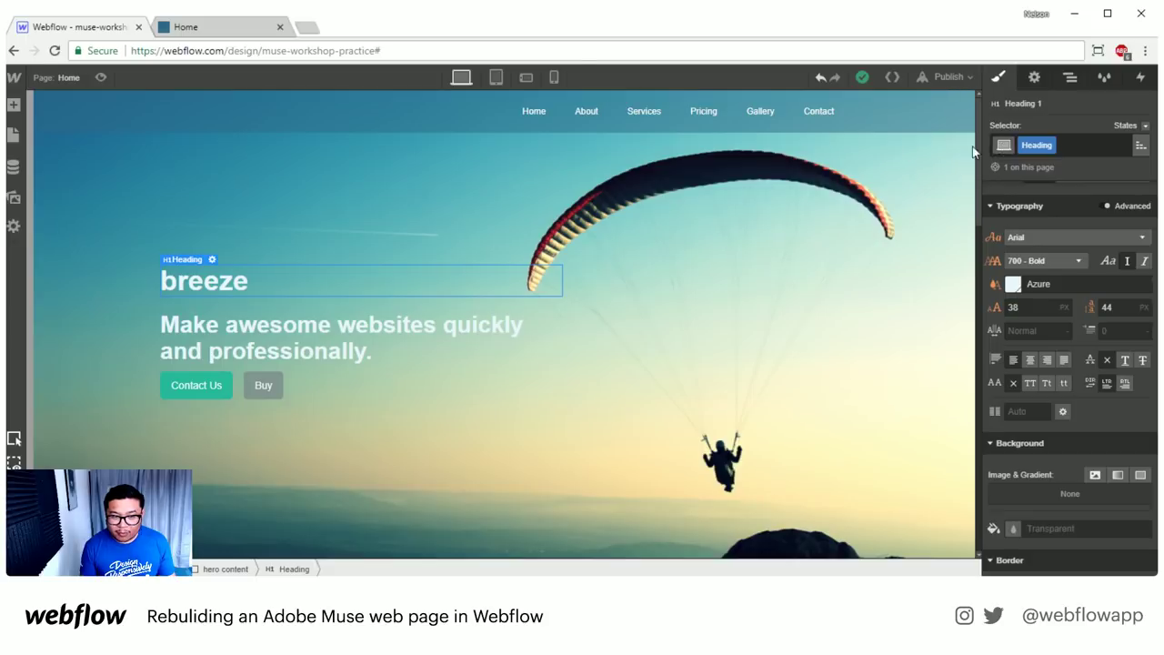
left_click(496, 77)
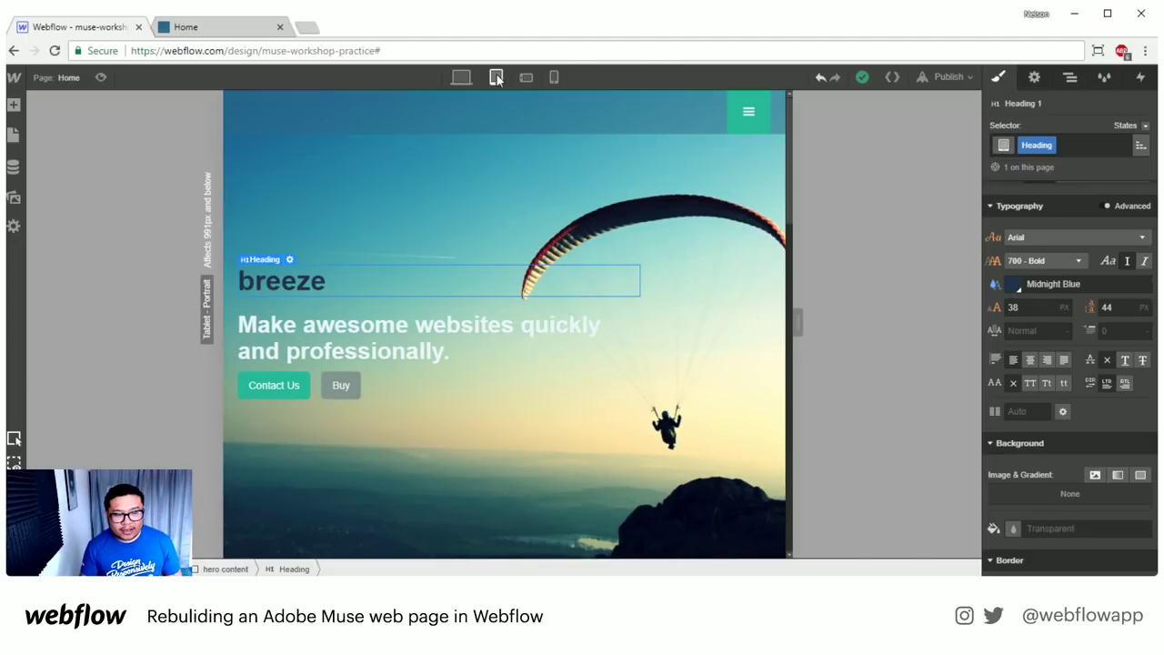
left_click(527, 77)
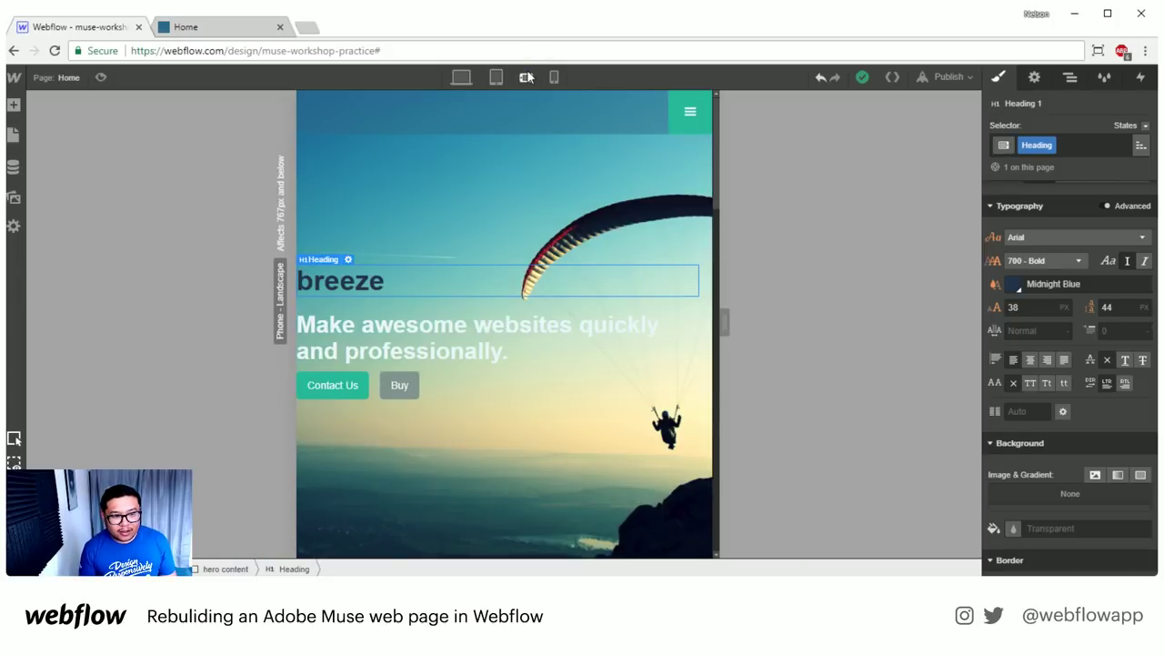
left_click(554, 78)
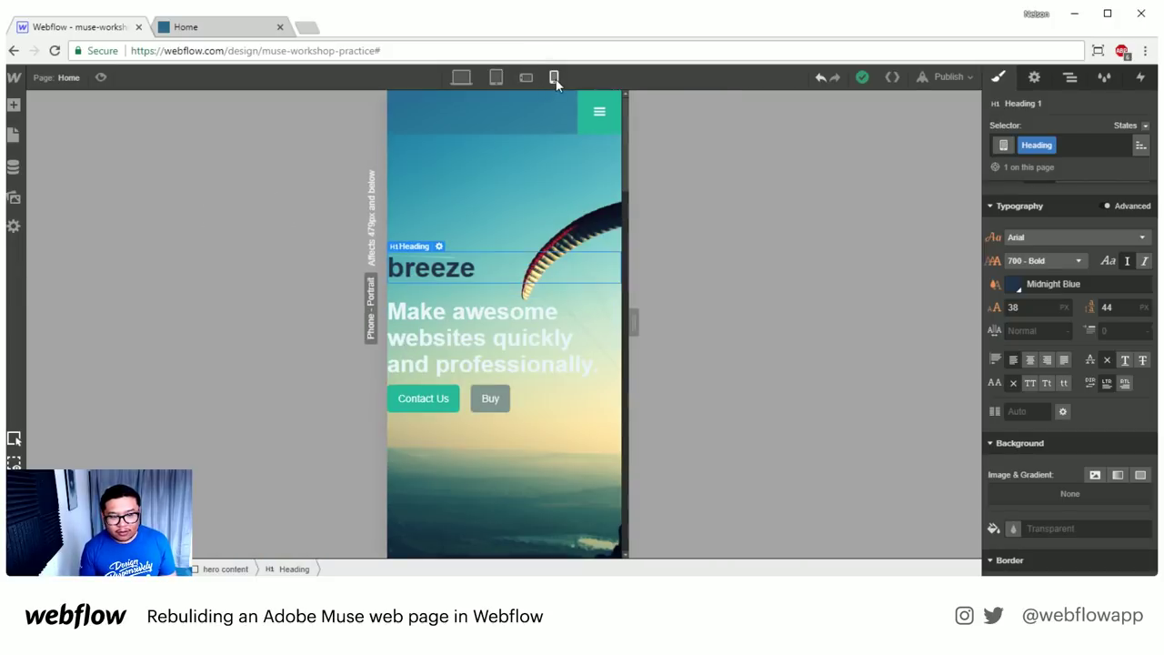
- Set the "breeze" heading's text color to Medium Aquamarine in the phone landscape view
left_click(526, 79)
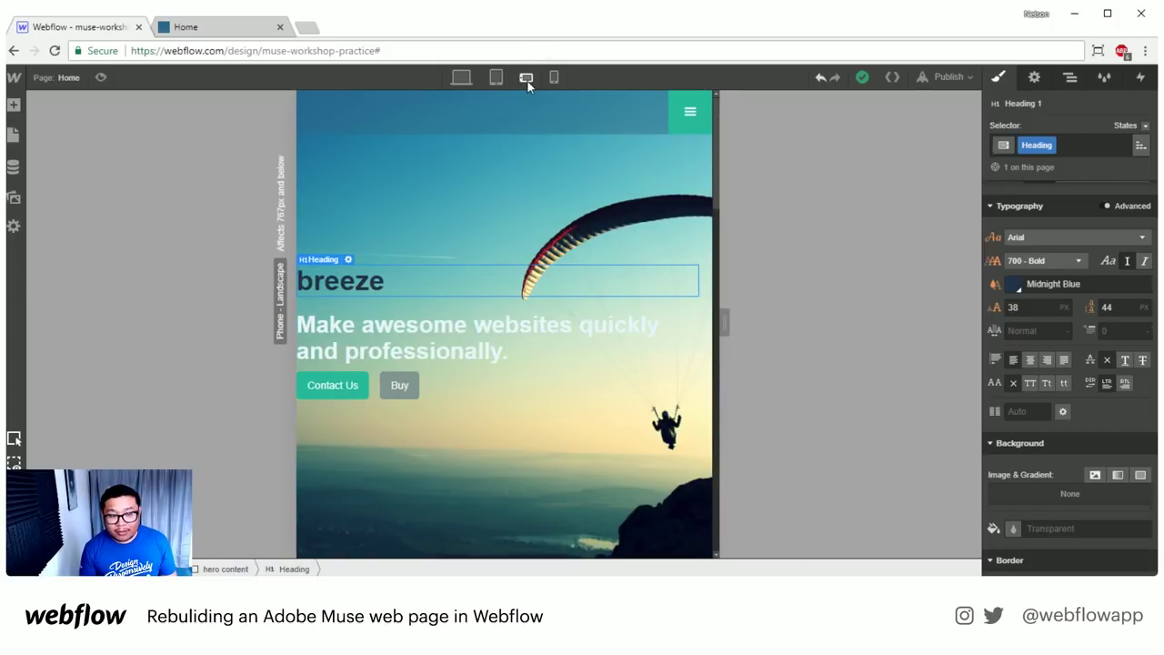
left_click(1010, 286)
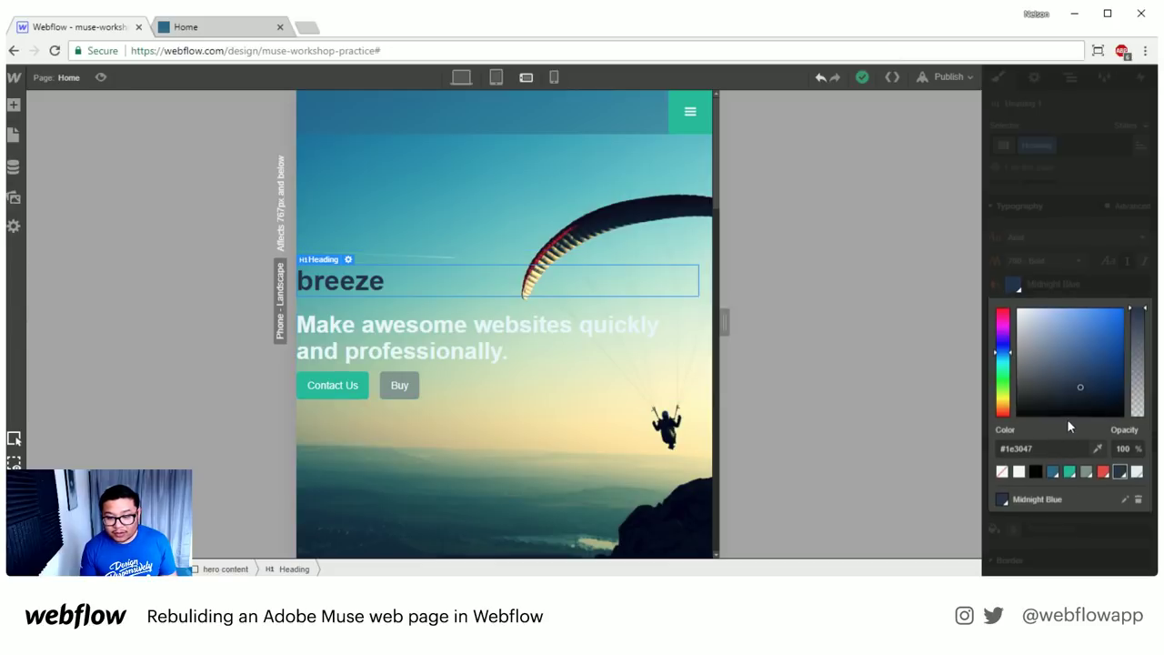
left_click(1071, 471)
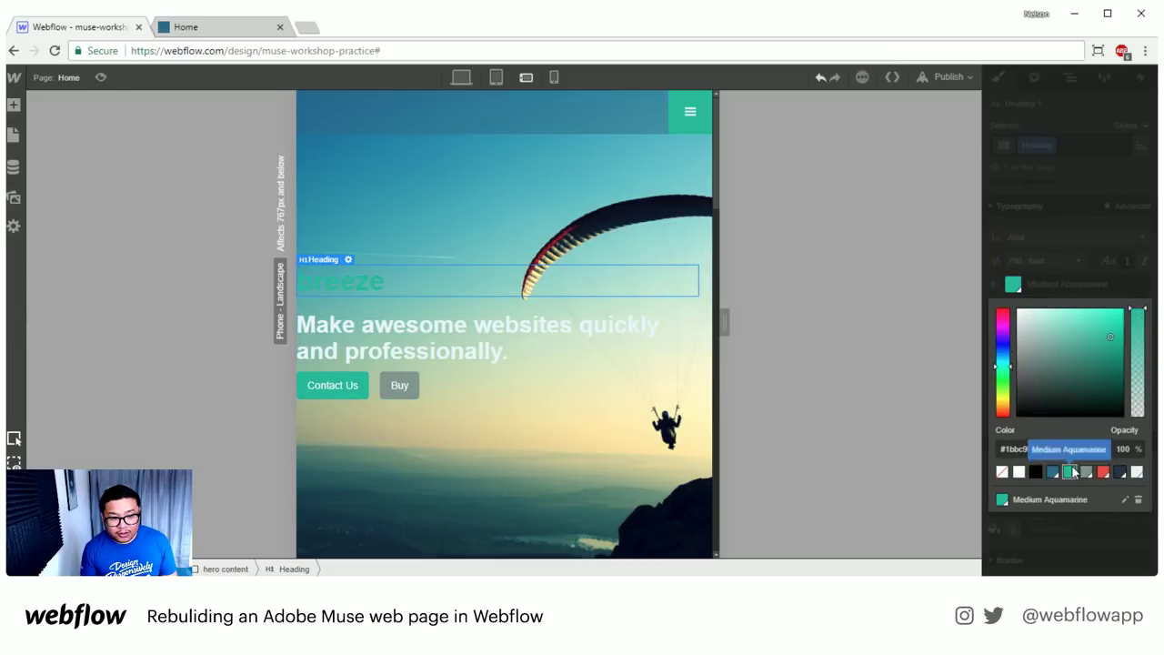
- Examine how the landscape color change carries over to the heading in the phone portrait, tablet and desktop views
left_click(554, 79)
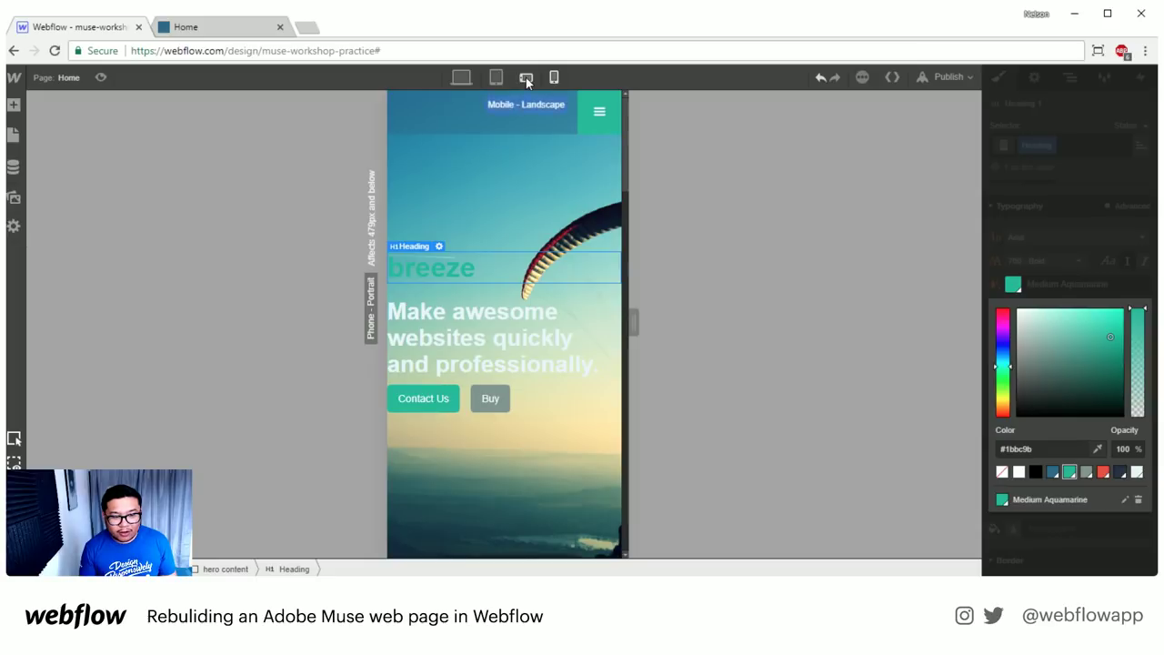
left_click(527, 80)
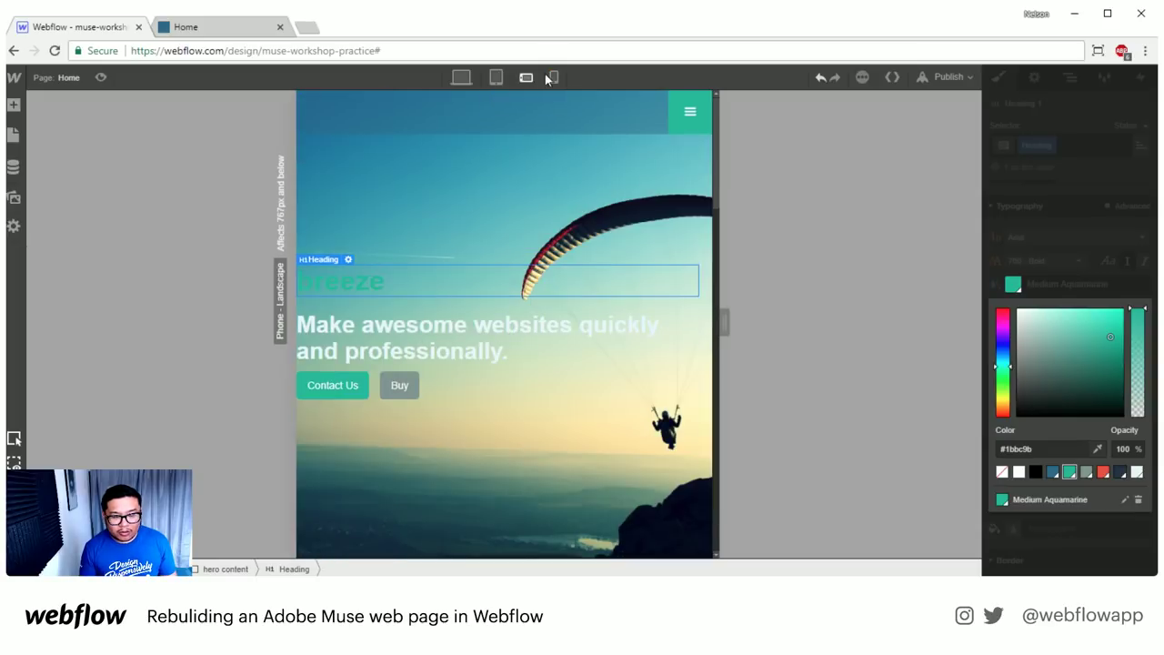
left_click(554, 79)
left_click(529, 79)
left_click(495, 78)
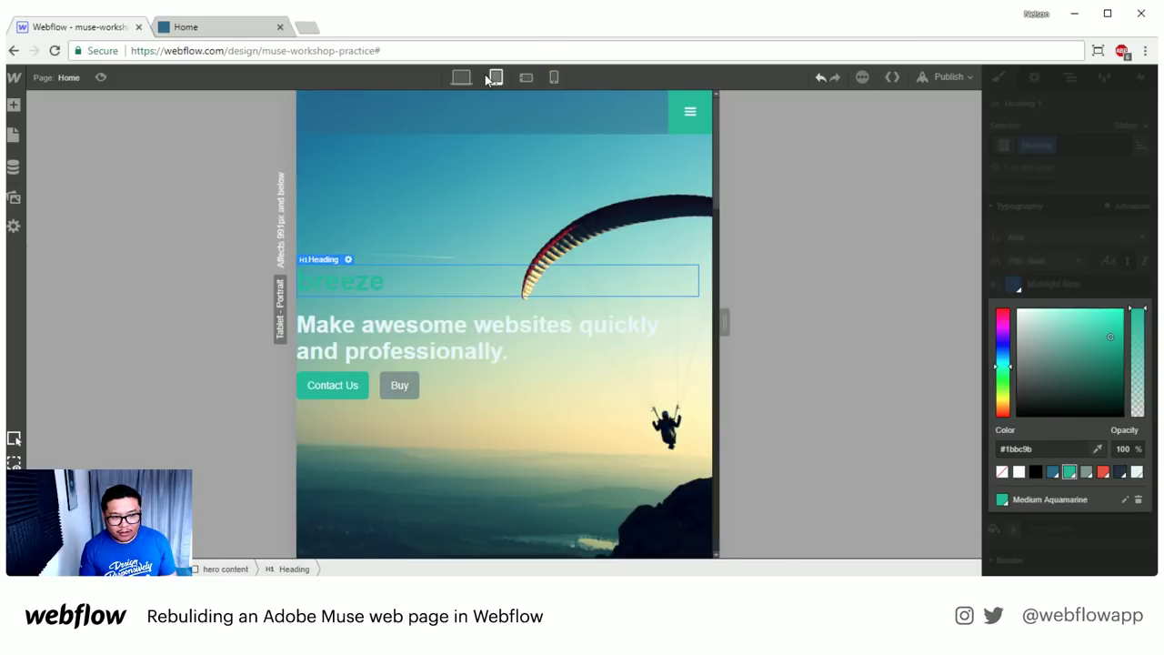
left_click(468, 79)
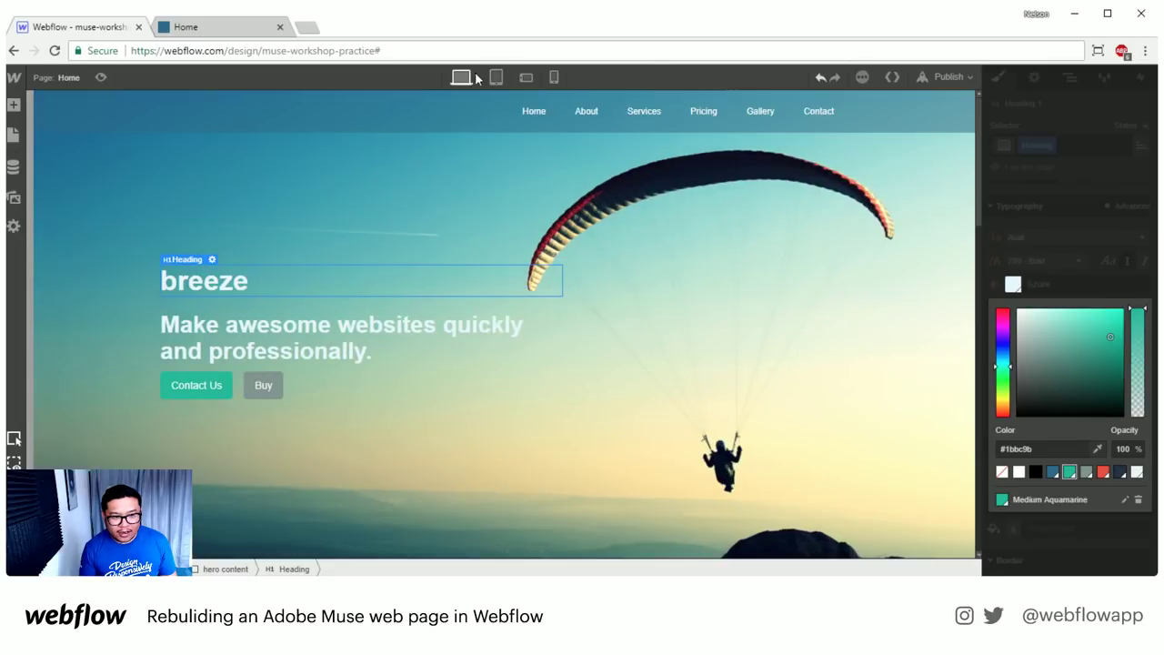
left_click(526, 78)
left_click(1141, 255)
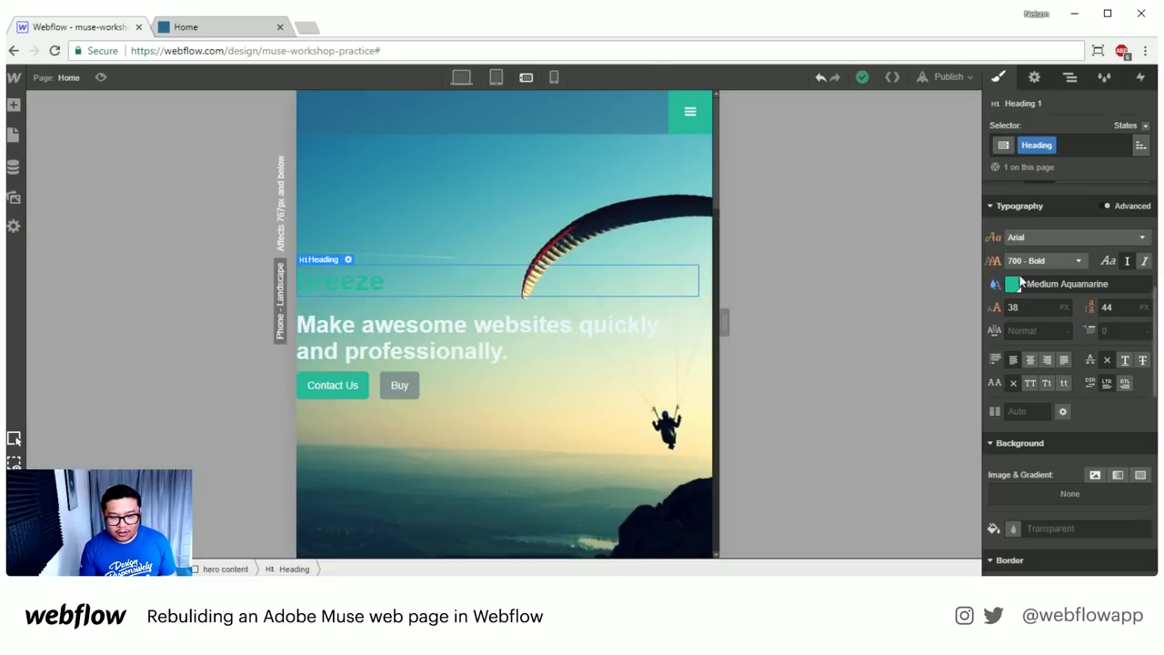
left_click(458, 79)
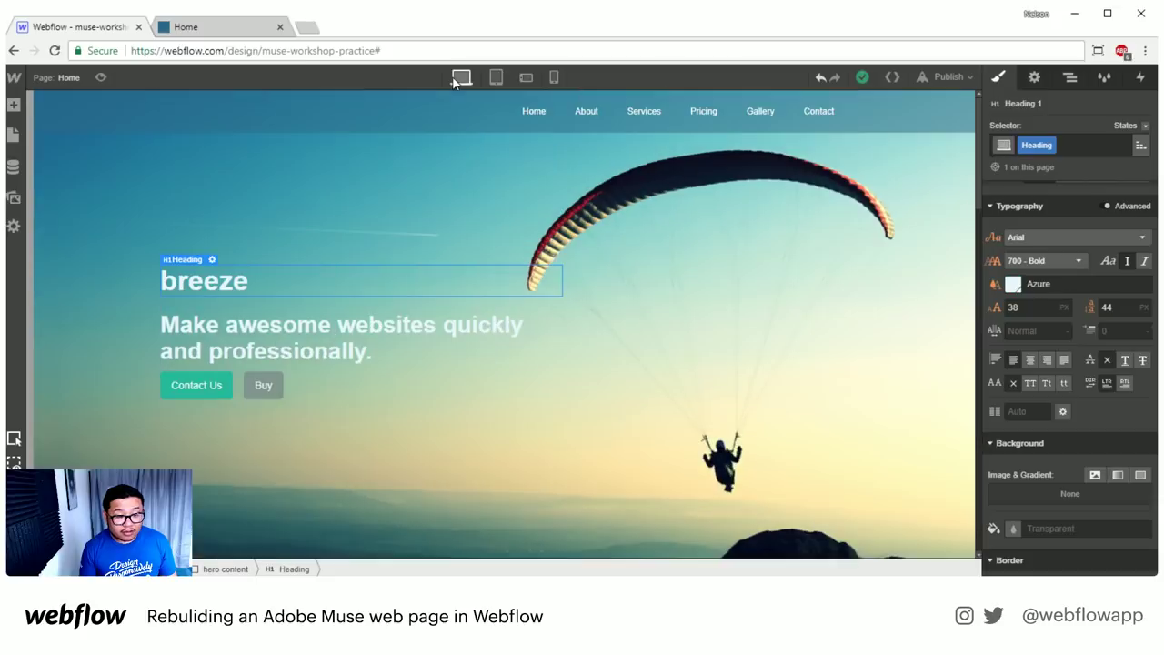
left_click(499, 79)
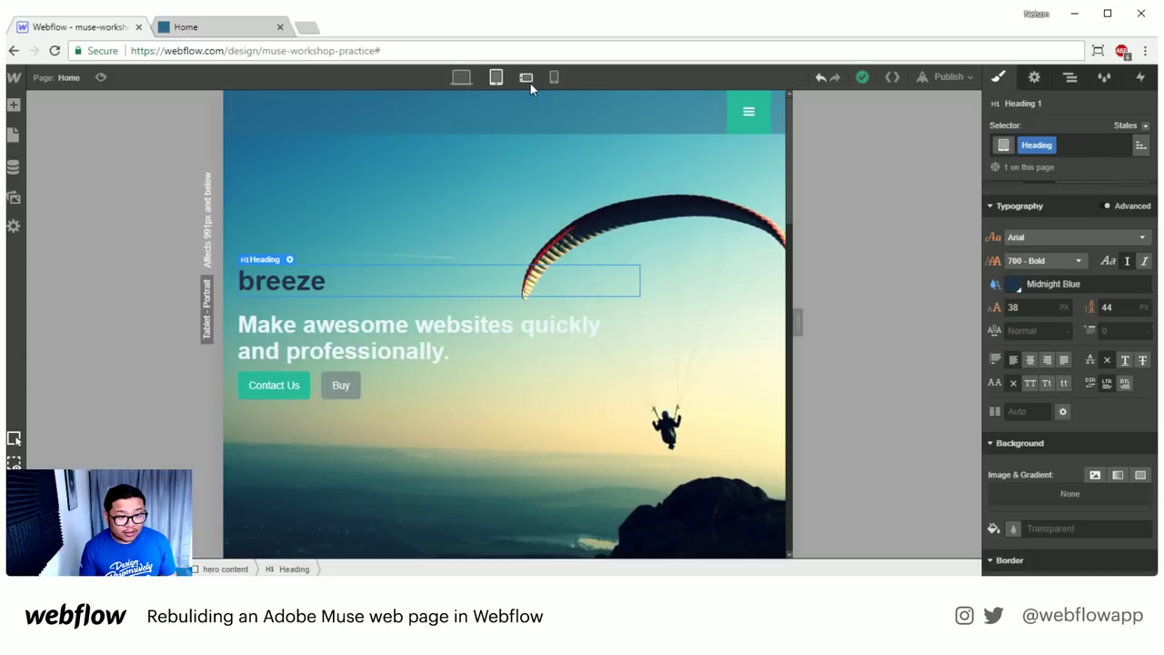
left_click(526, 78)
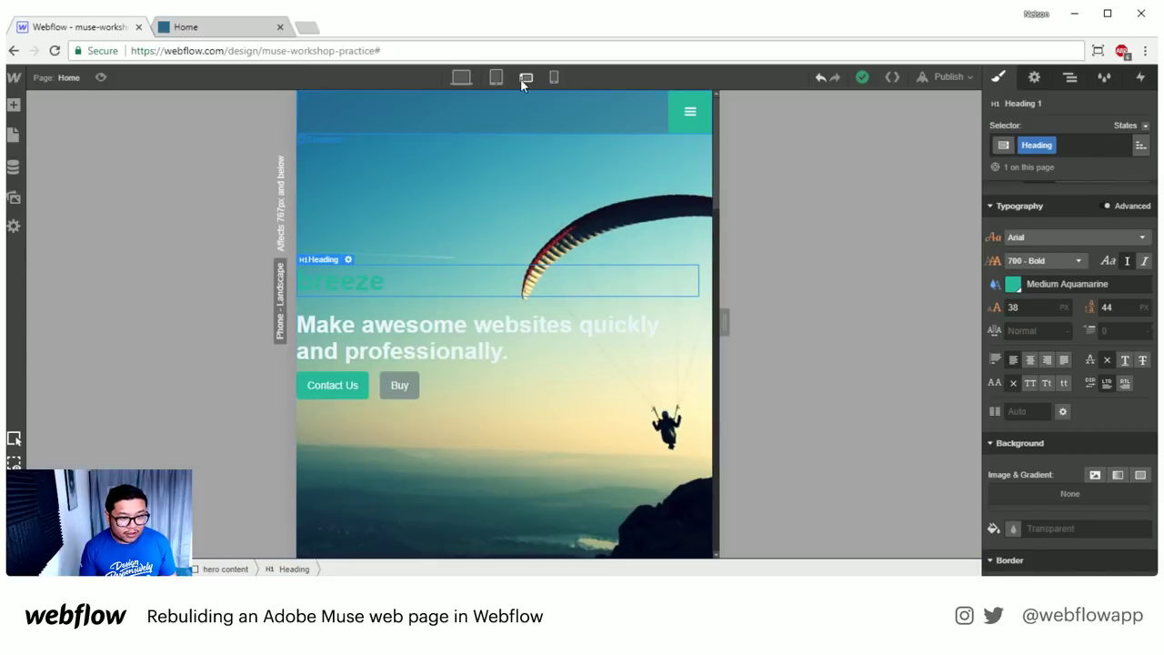
- Set the left and right padding of the hero section's Container to 25 in the phone landscape view
left_click(413, 259)
scroll(1065, 366, "up", 2)
scroll(1064, 365, "up", 3)
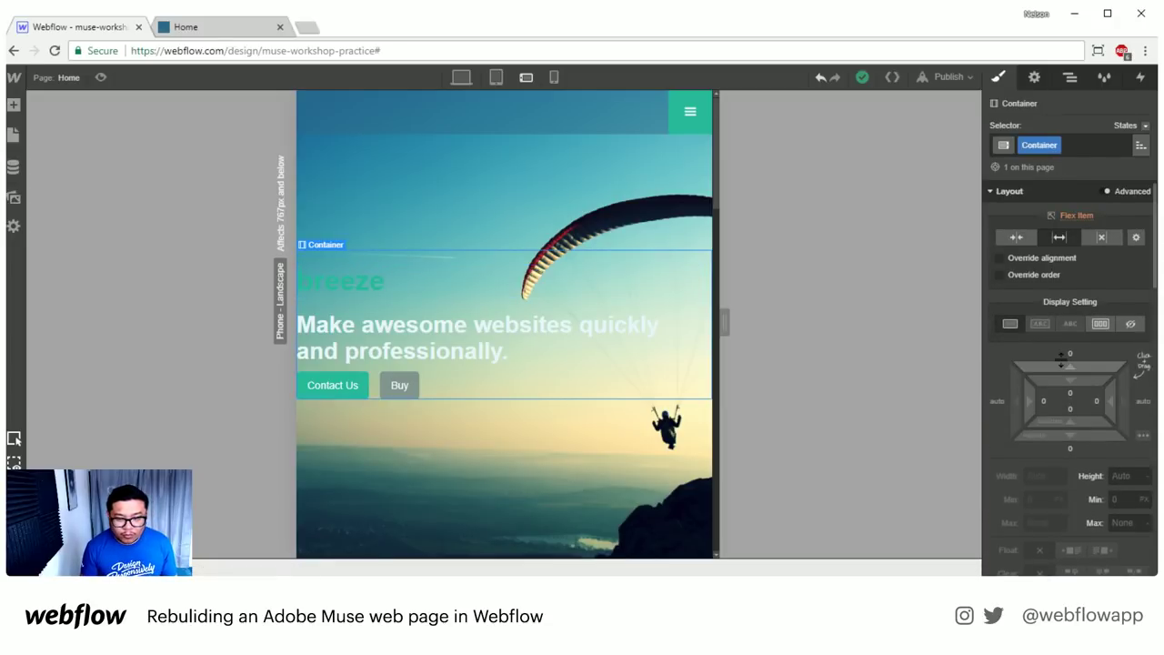
scroll(1064, 366, "down", 4)
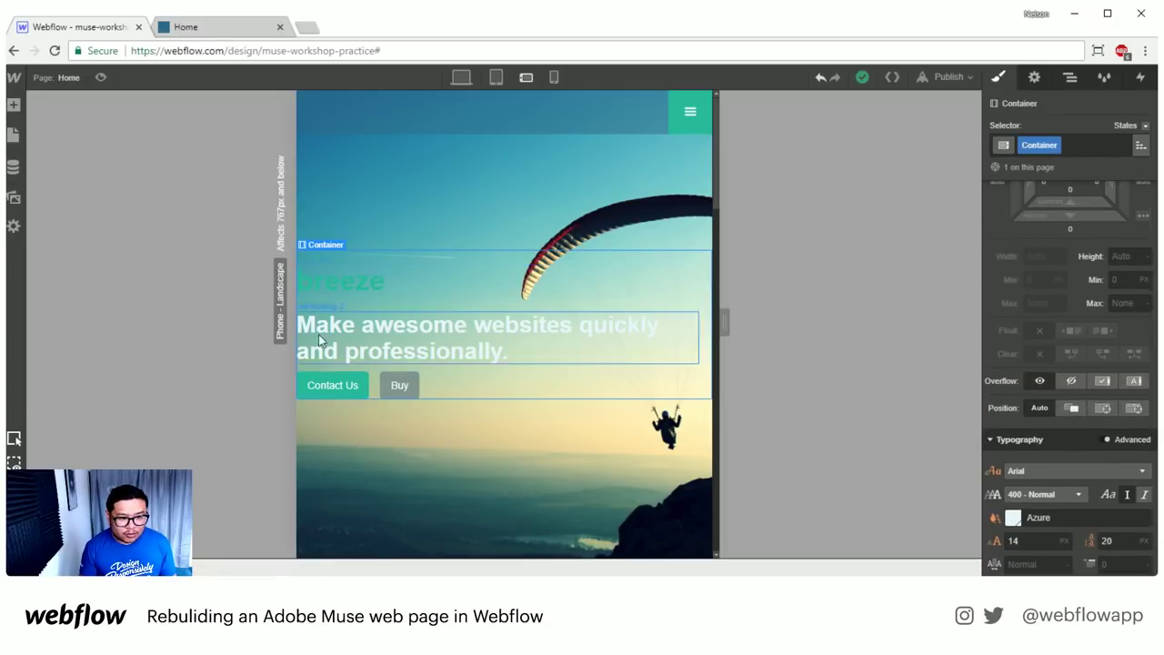
scroll(1031, 387, "up", 3)
scroll(1031, 386, "up", 2)
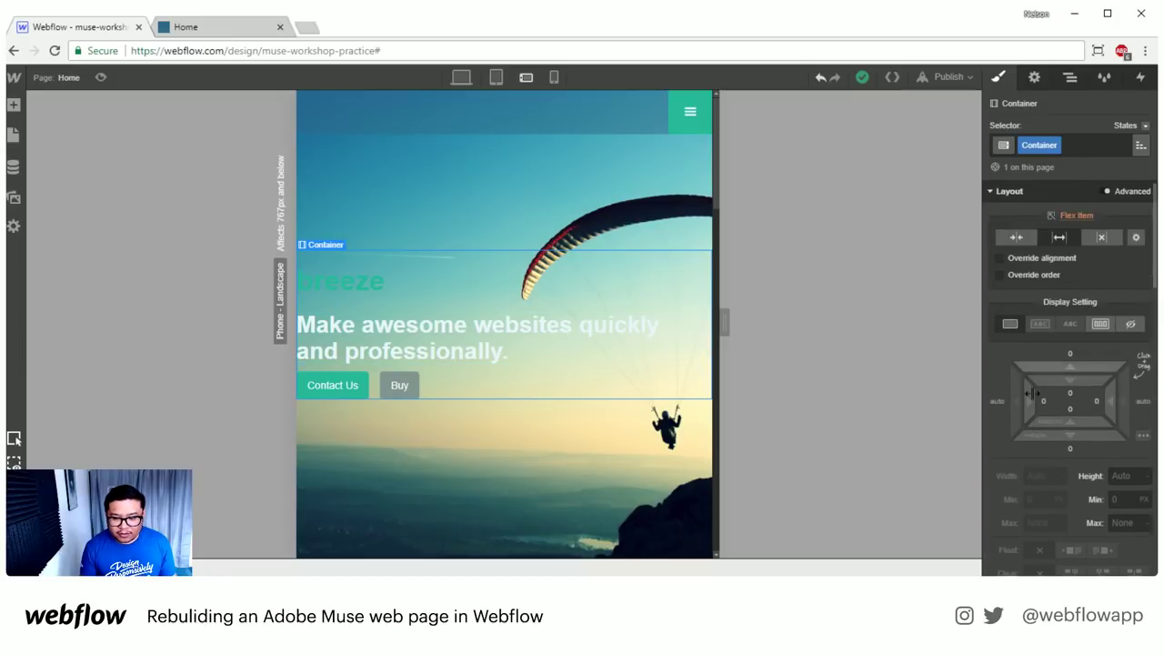
left_click_drag(1045, 401, 1082, 403)
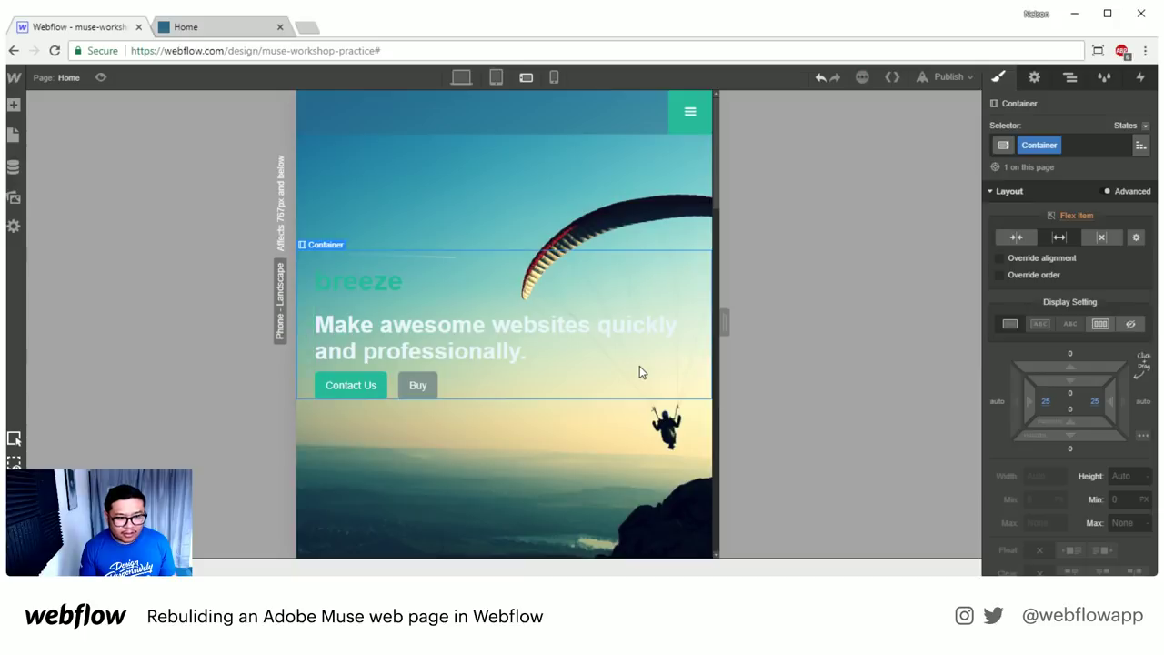
- Check the hero Container's padding in both the phone portrait and phone landscape views
left_click(553, 77)
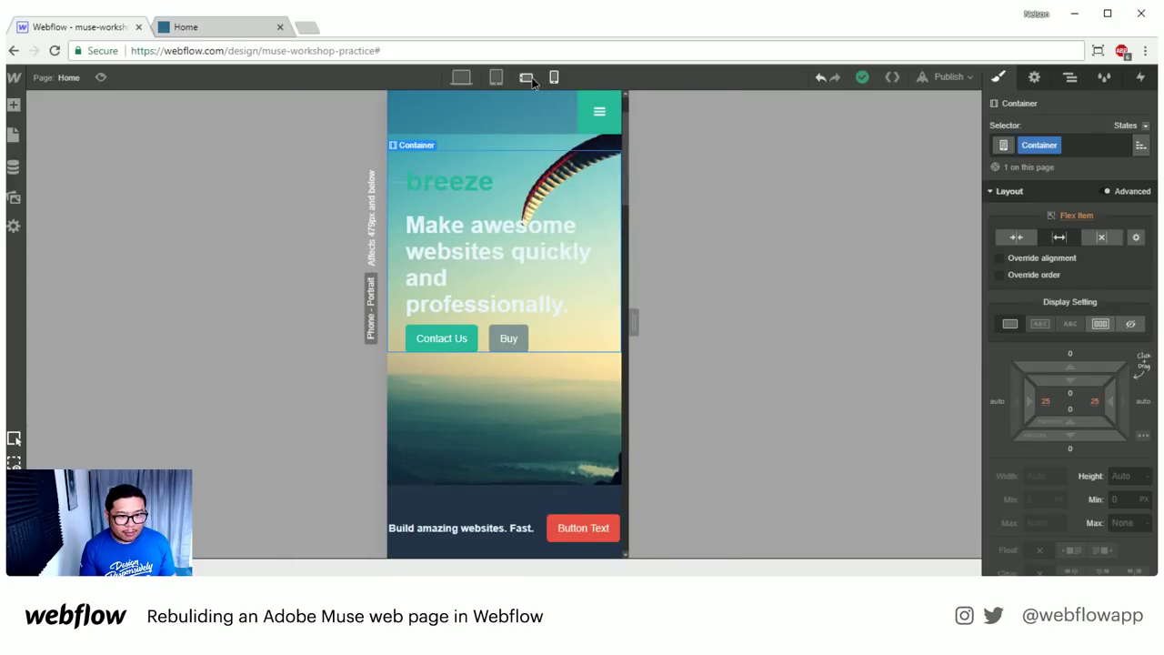
left_click(526, 78)
left_click(553, 77)
left_click(526, 77)
- Apply the existing Container class to the container holding the "What?" section in the phone landscape view
scroll(528, 334, "down", 3)
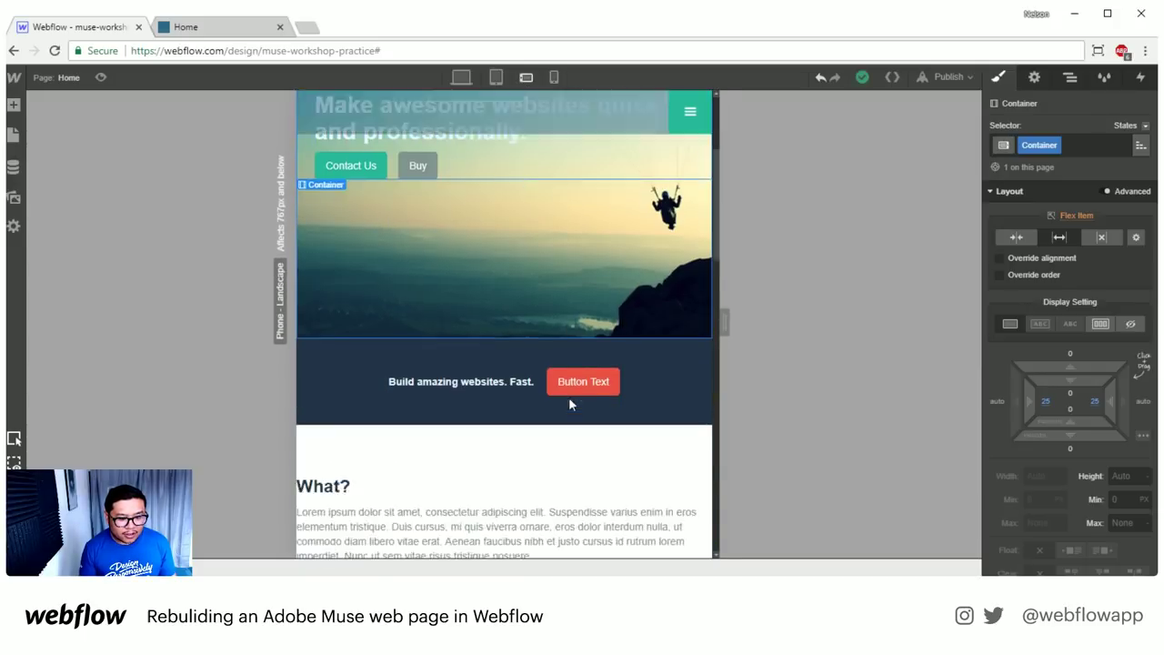
left_click(373, 340)
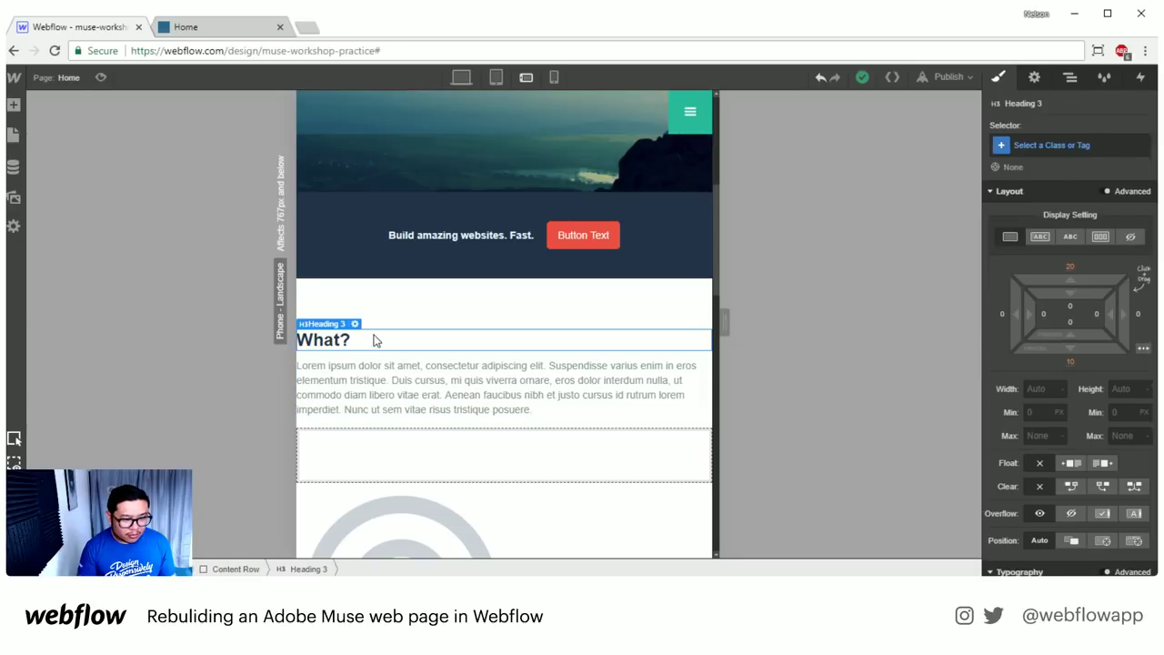
key("ctrl+Up")
left_click(1070, 79)
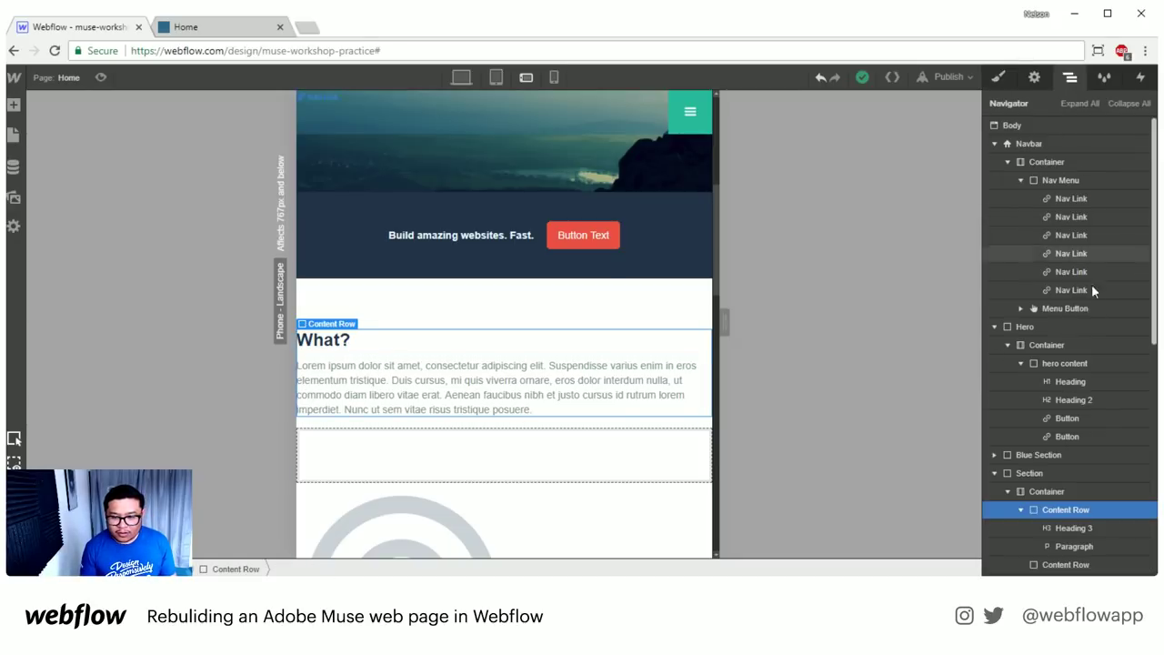
left_click(1096, 491)
left_click(1000, 79)
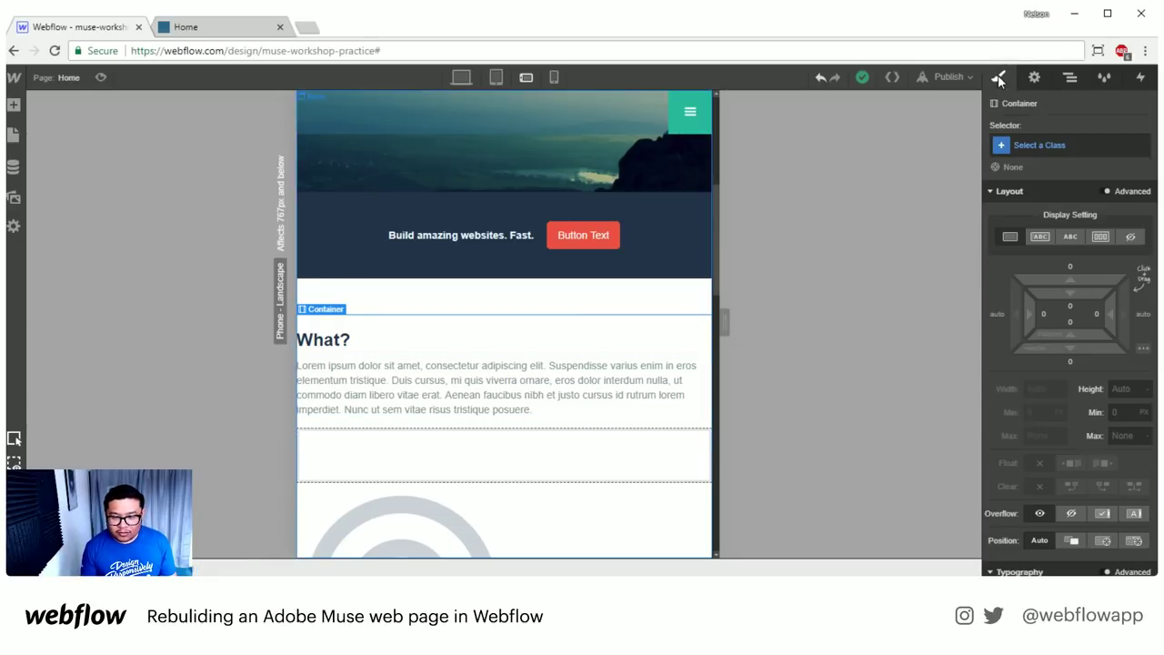
left_click(1043, 146)
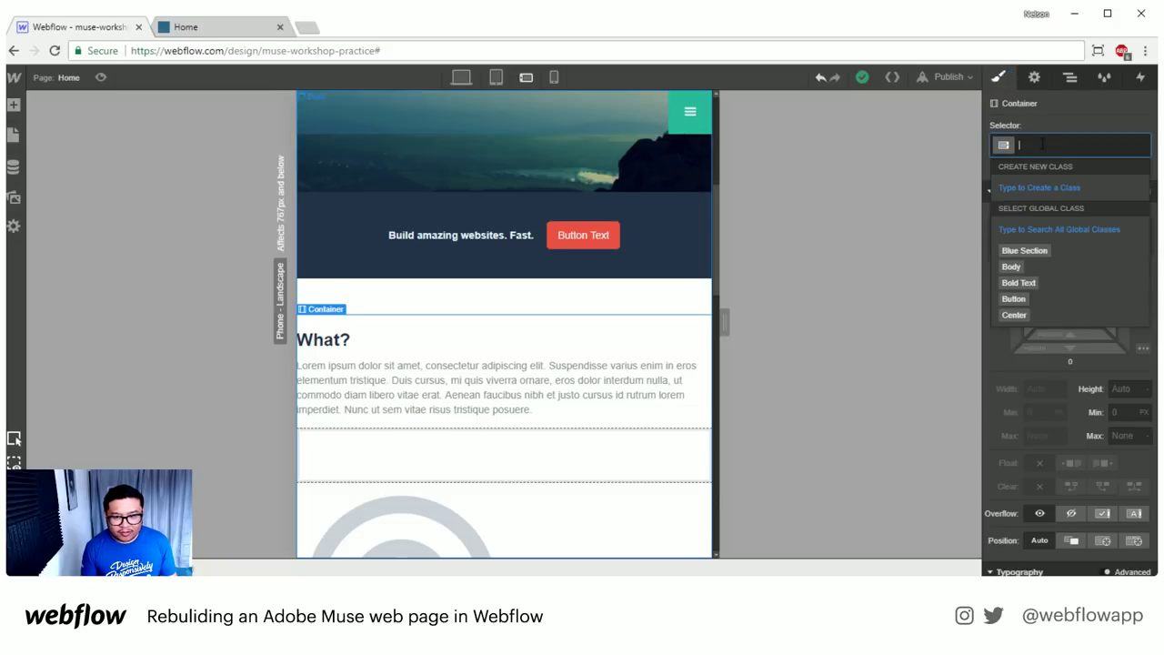
type("Cont")
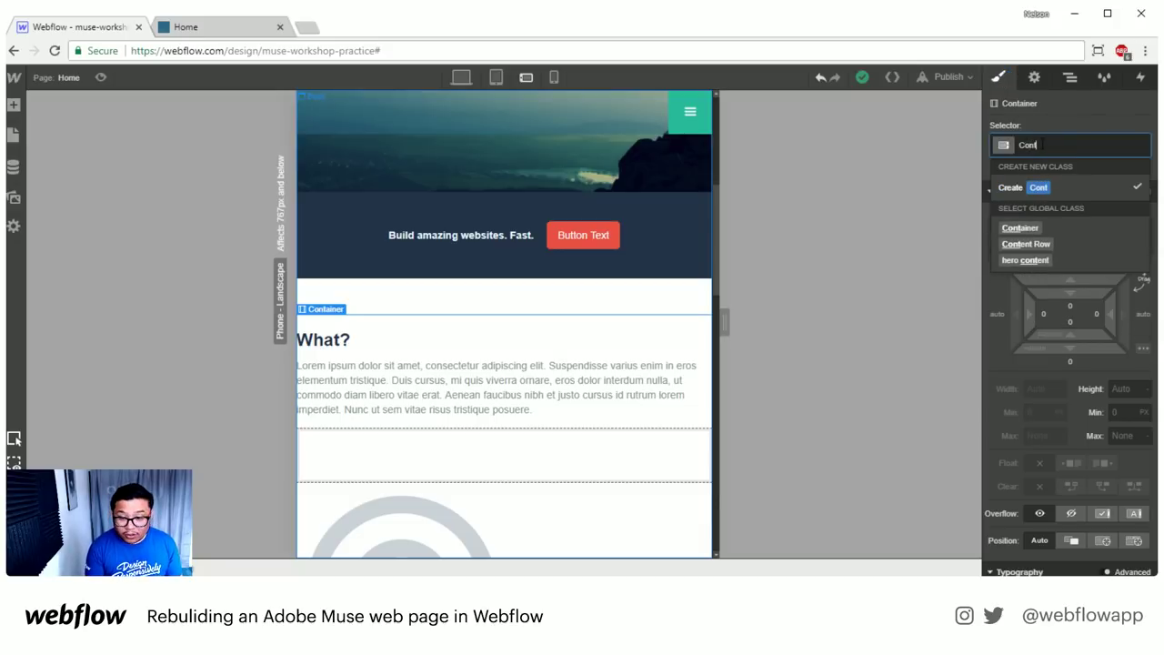
key("Down")
key("Return")
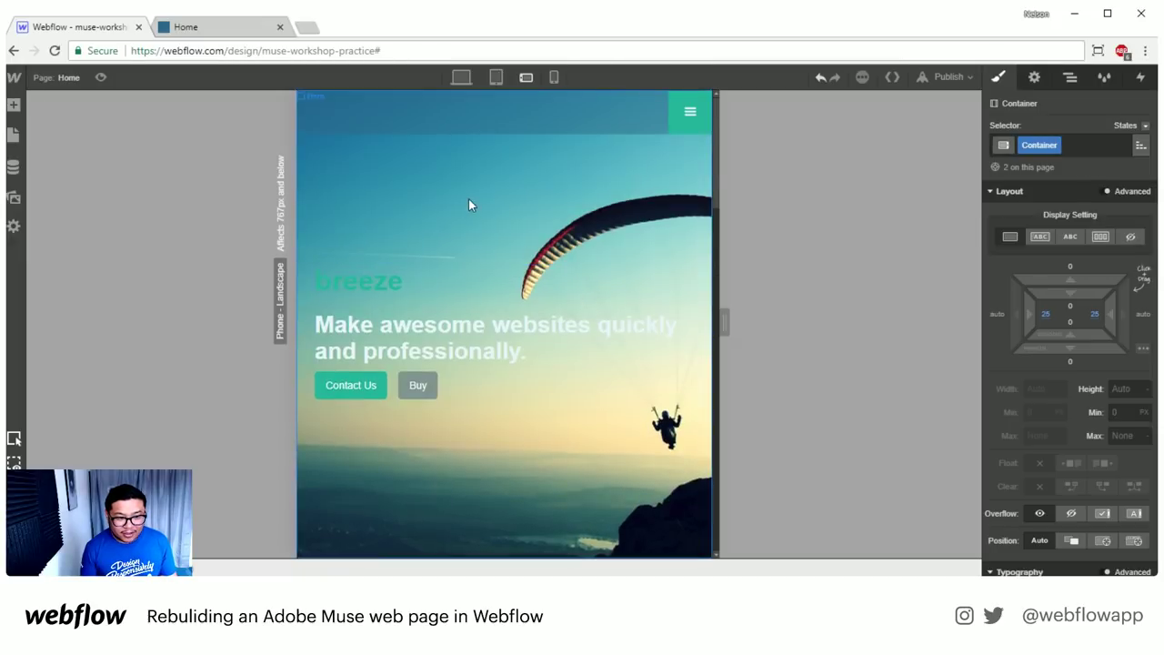
- Check the "What?" section container's side padding in the tablet, phone landscape, phone portrait and desktop views
scroll(591, 273, "down", 3)
scroll(505, 315, "up", 1)
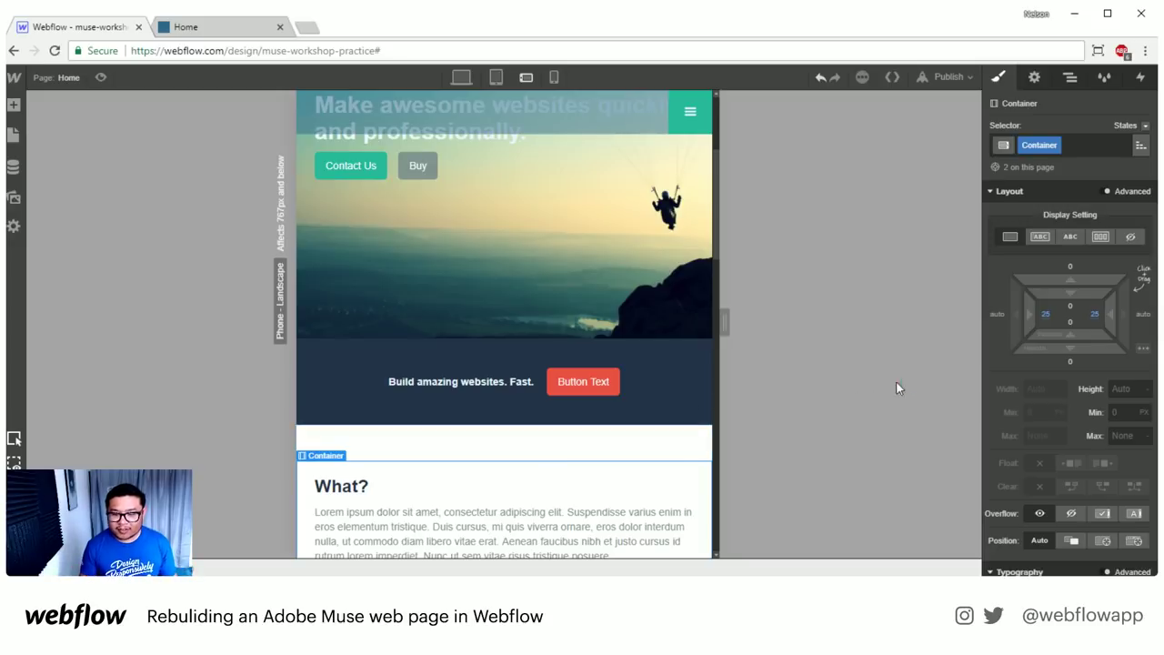
mouse_move(1029, 313)
left_mouse_down()
mouse_move(1061, 313)
mouse_move(1040, 313)
left_mouse_up()
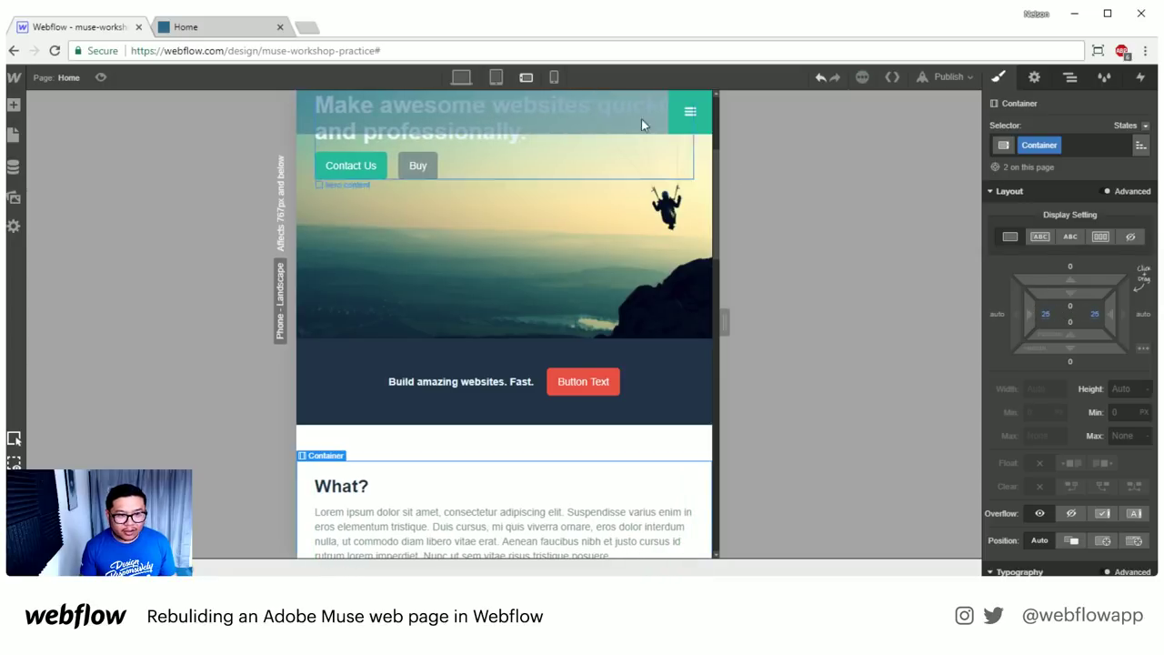
left_click(496, 77)
left_click(523, 80)
left_click(554, 78)
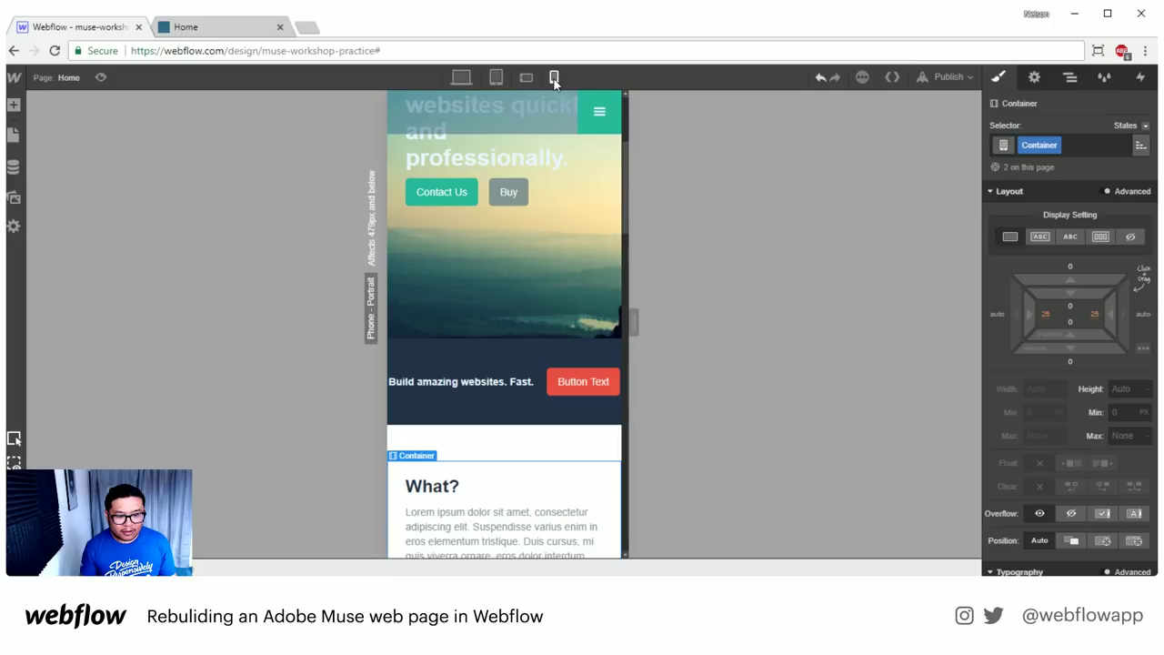
left_click(524, 80)
left_click(462, 78)
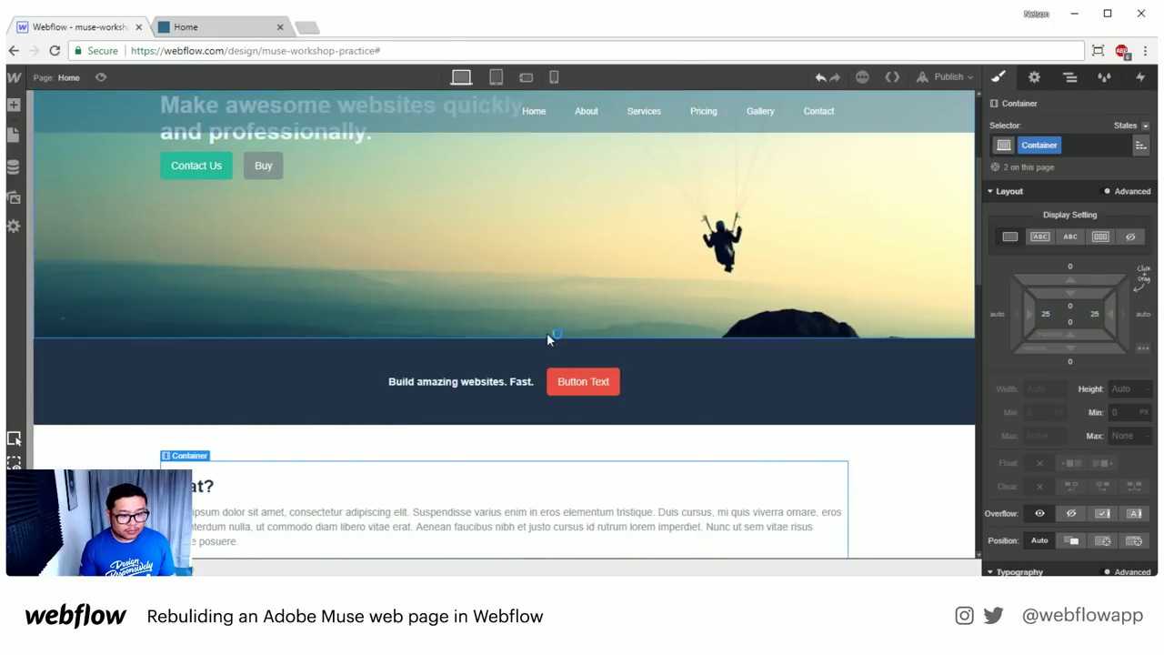
- Compare how the row with the arrow graphic and "Who?" text is arranged in the desktop, tablet and phone landscape views
scroll(548, 335, "down", 4)
scroll(549, 328, "down", 2)
scroll(345, 325, "up", 2)
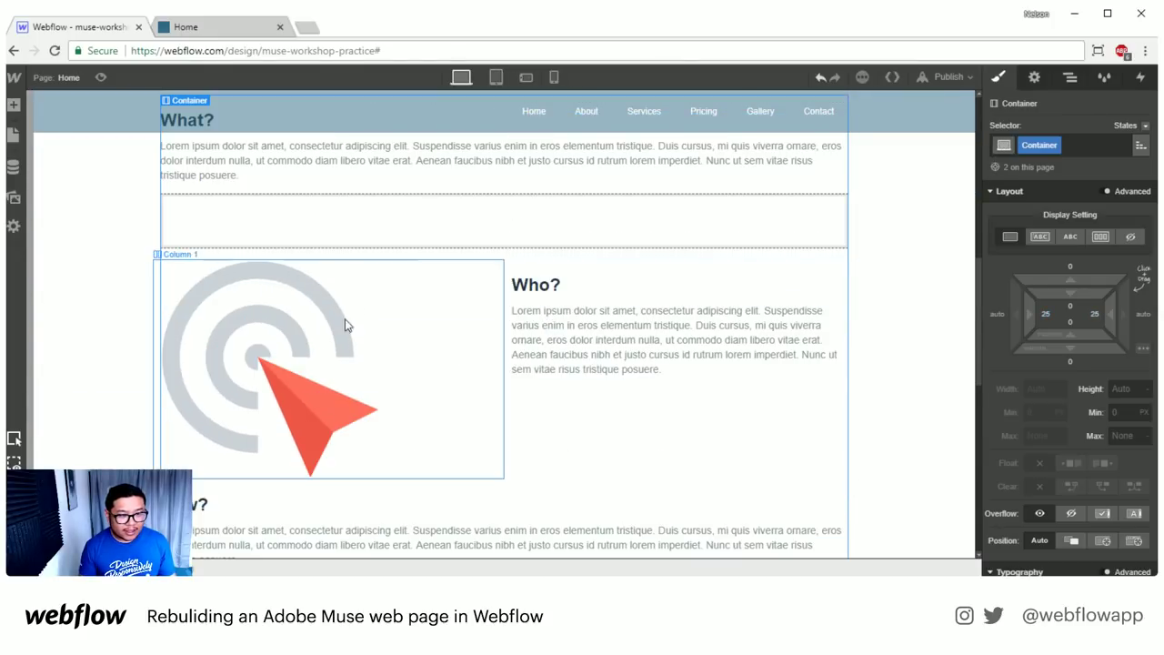
left_click(495, 77)
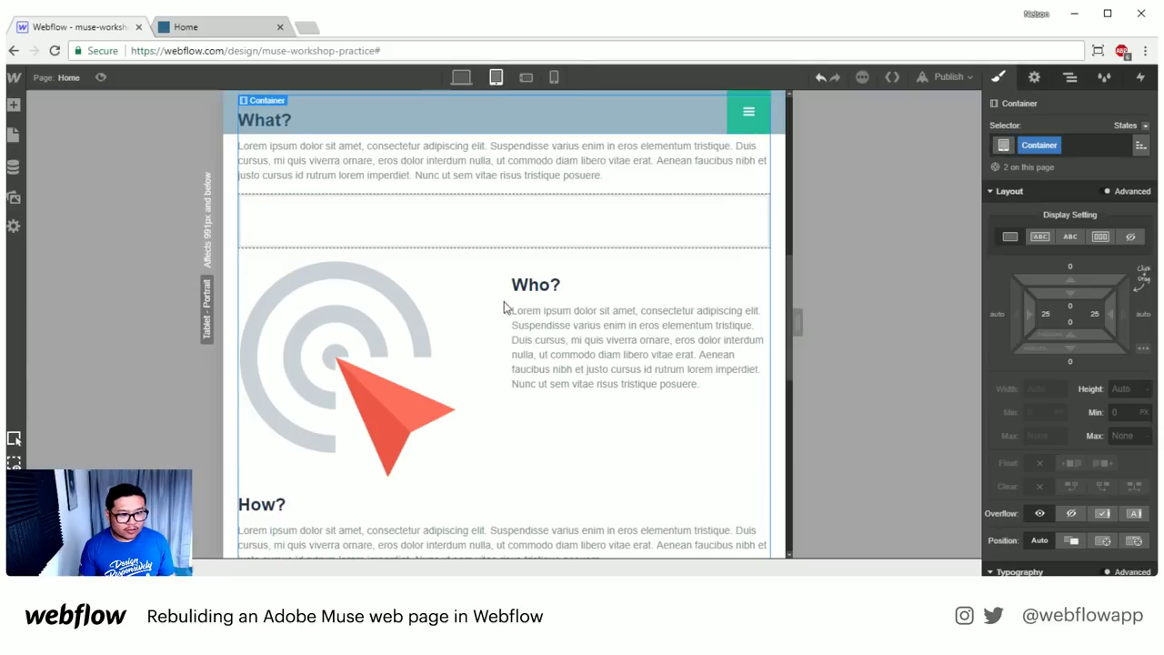
left_click(525, 78)
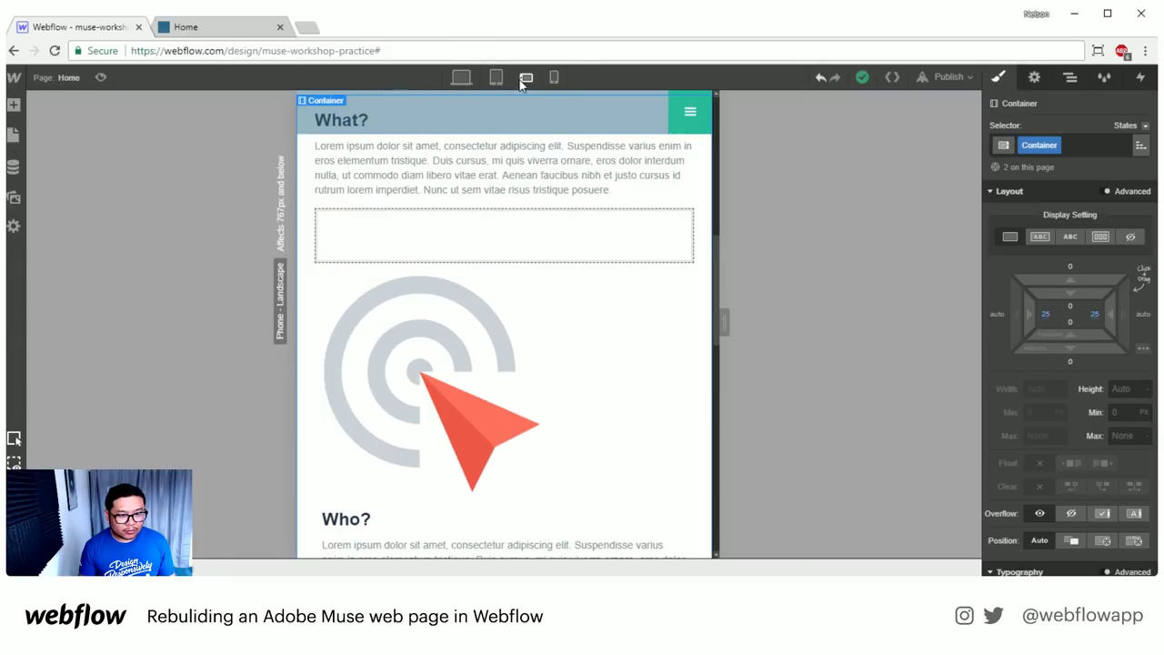
left_click(495, 77)
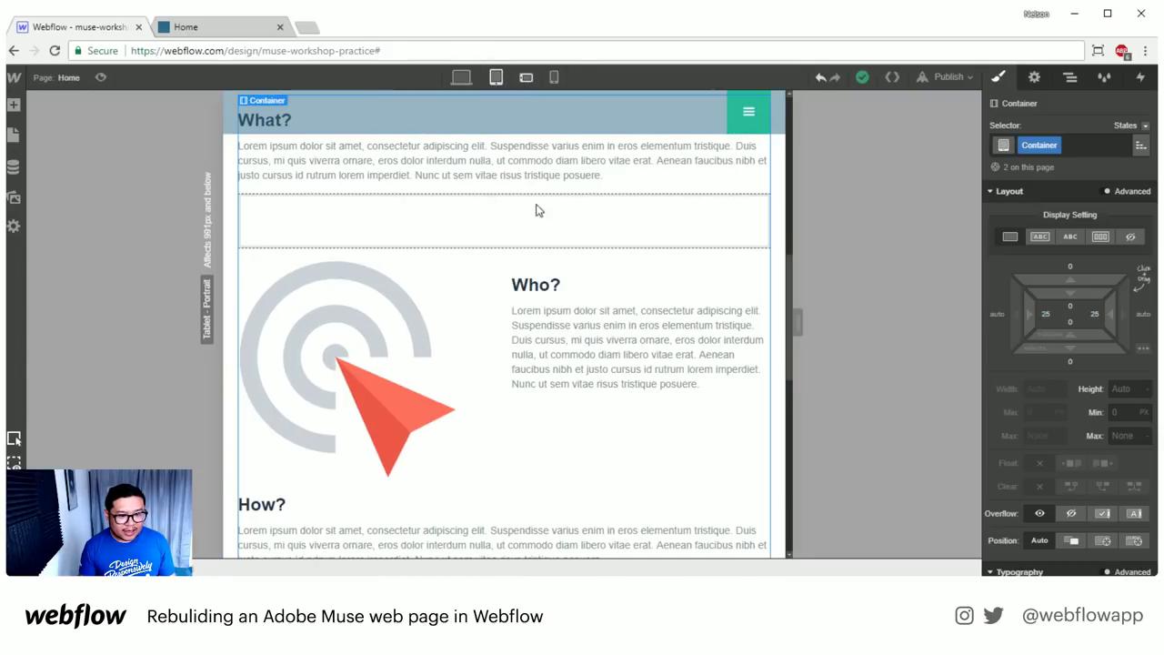
- Set the row with the arrow graphic and "Who?" text to side-by-side columns for phone landscape
left_click(481, 306)
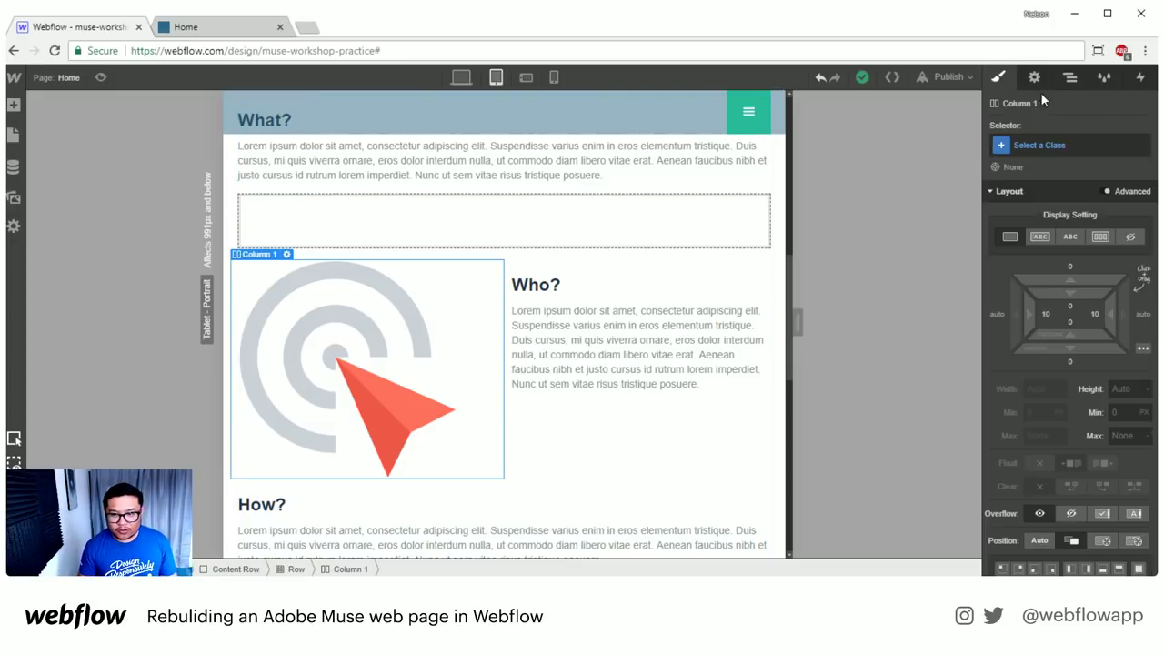
scroll(1096, 441, "down", 2)
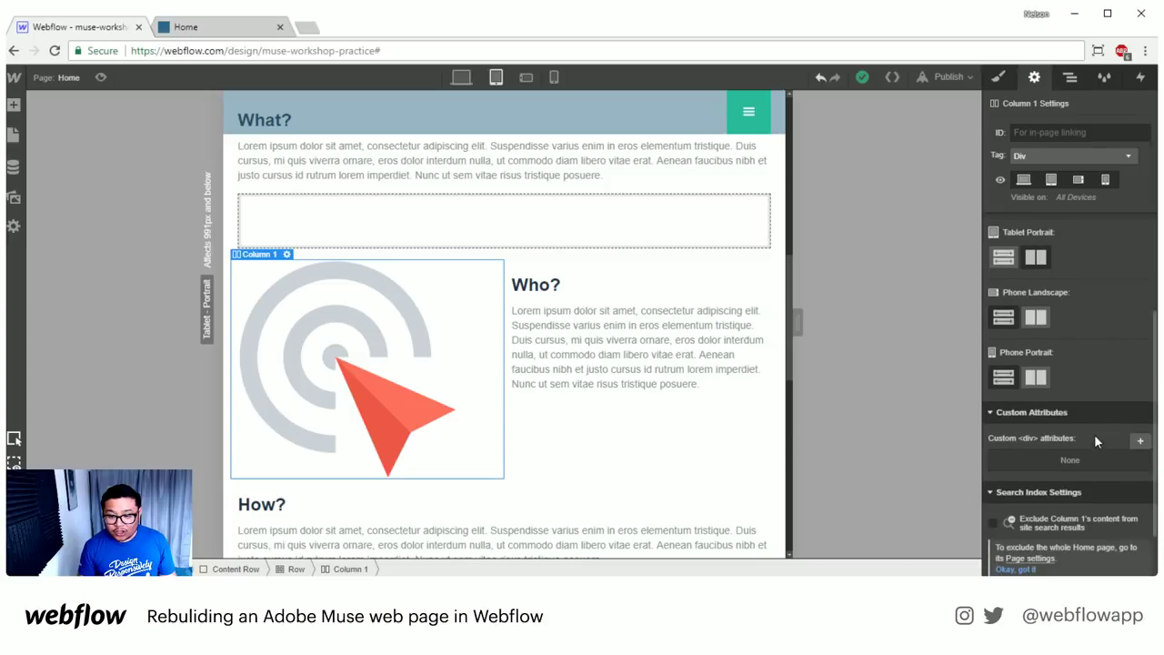
scroll(1095, 434, "up", 1)
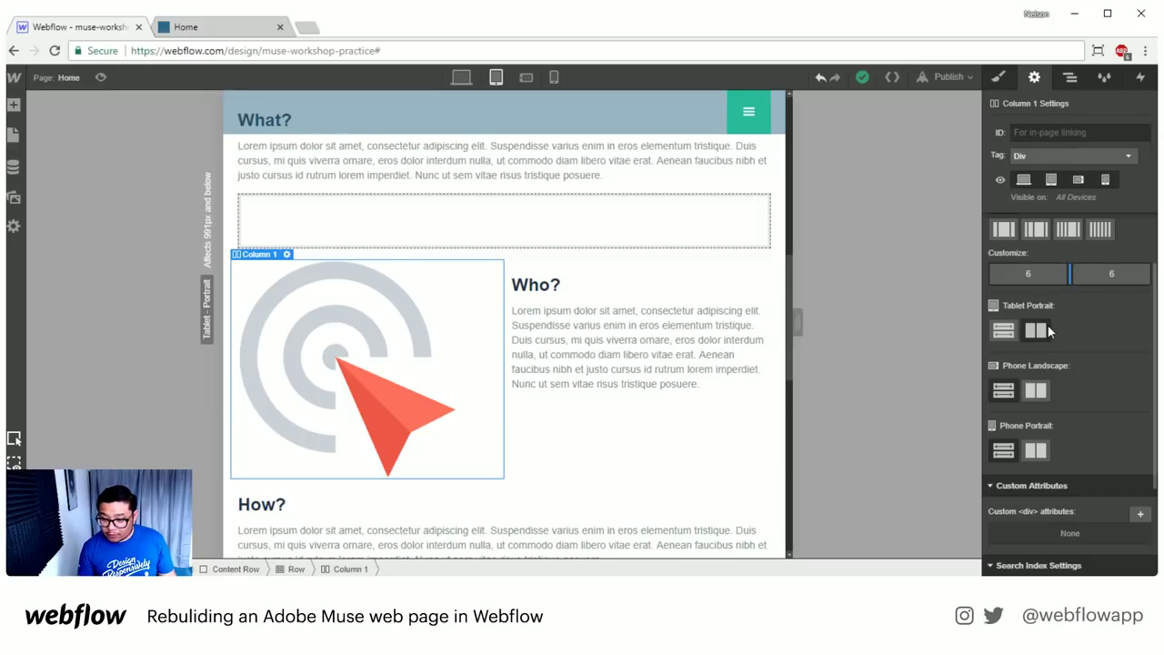
left_click(1004, 453)
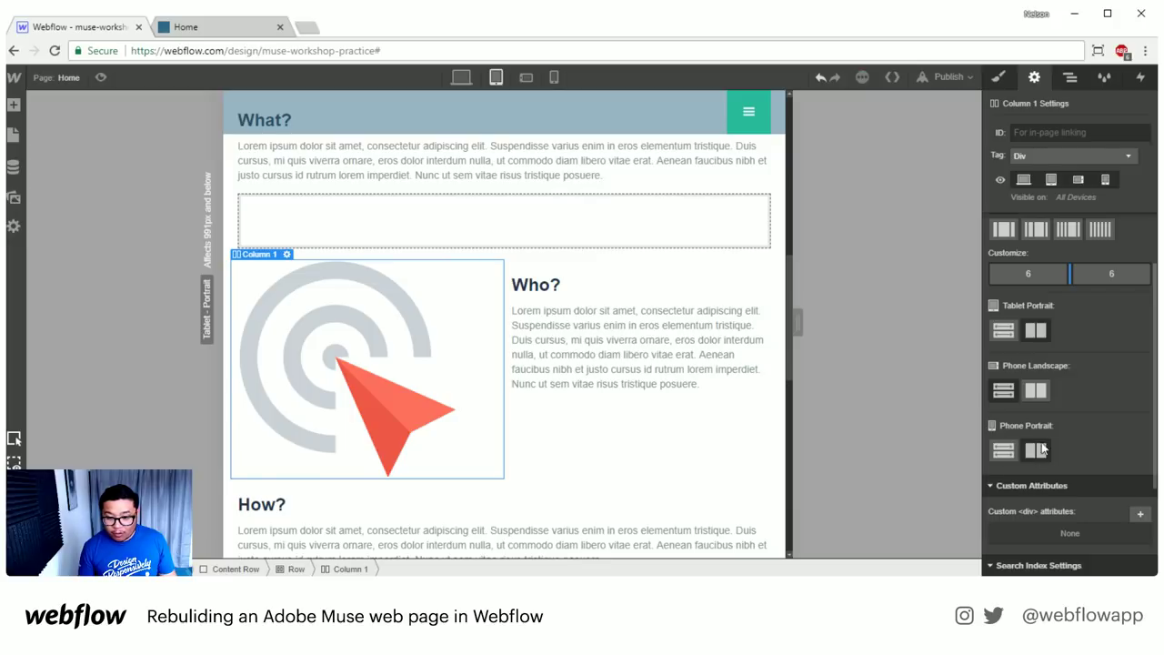
left_click(1004, 391)
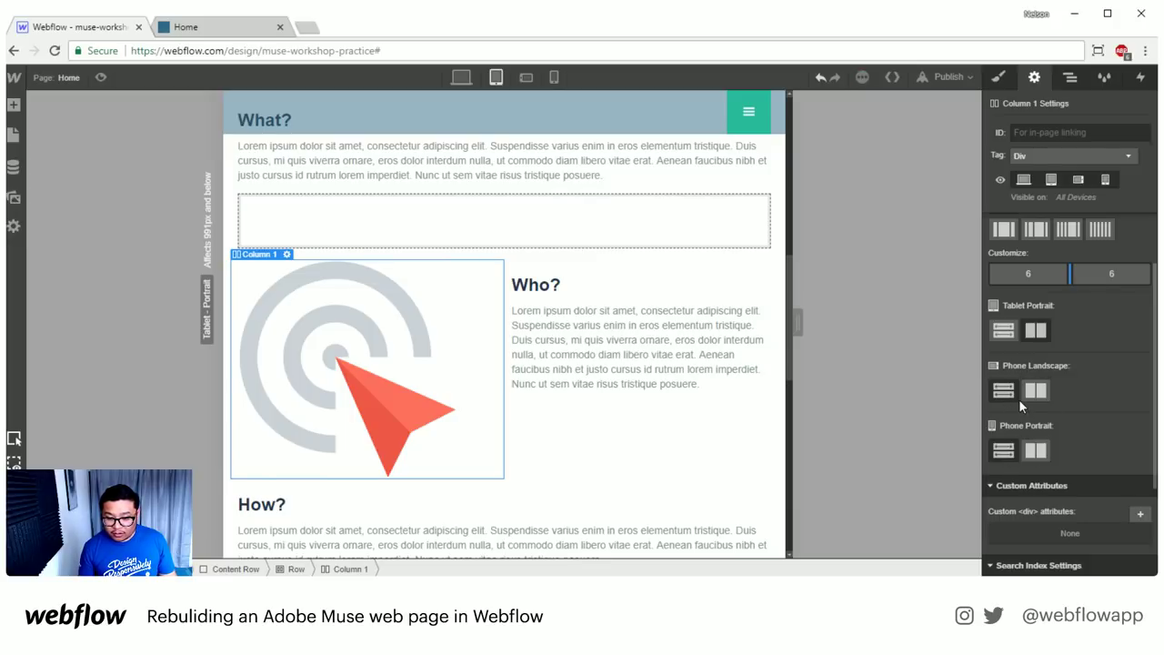
left_click(526, 77)
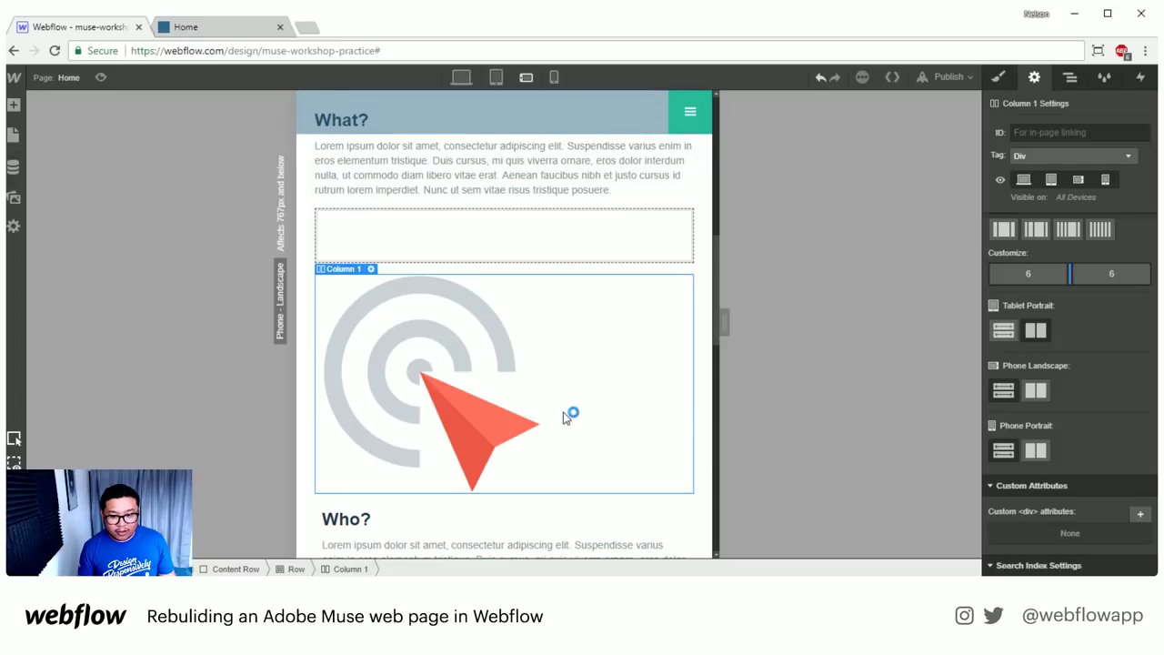
scroll(564, 419, "down", 1)
left_click(1036, 391)
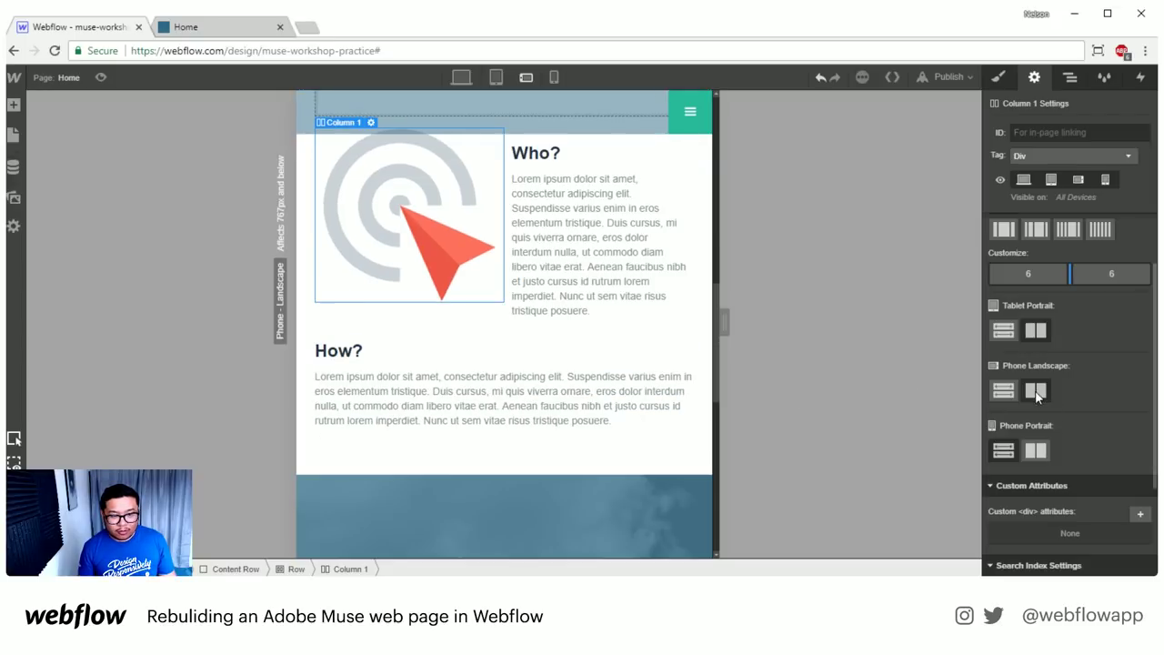
scroll(630, 395, "up", 1)
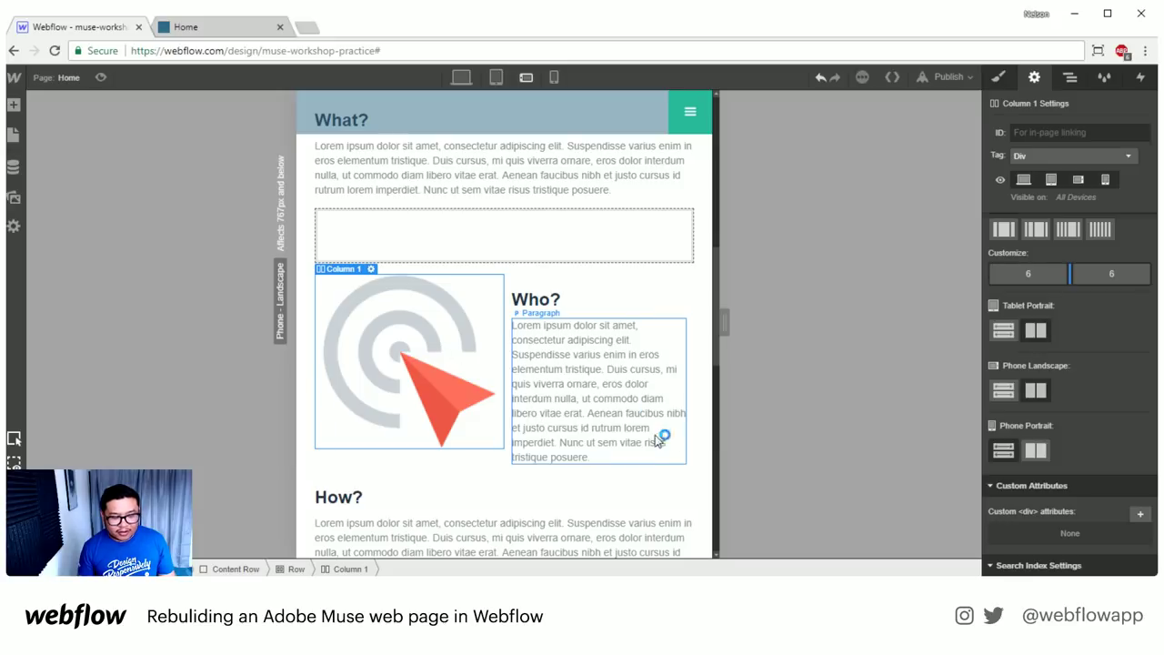
- Try the side-by-side column layout for the "Who?" row in phone portrait and restore the stacked layout
left_click(553, 78)
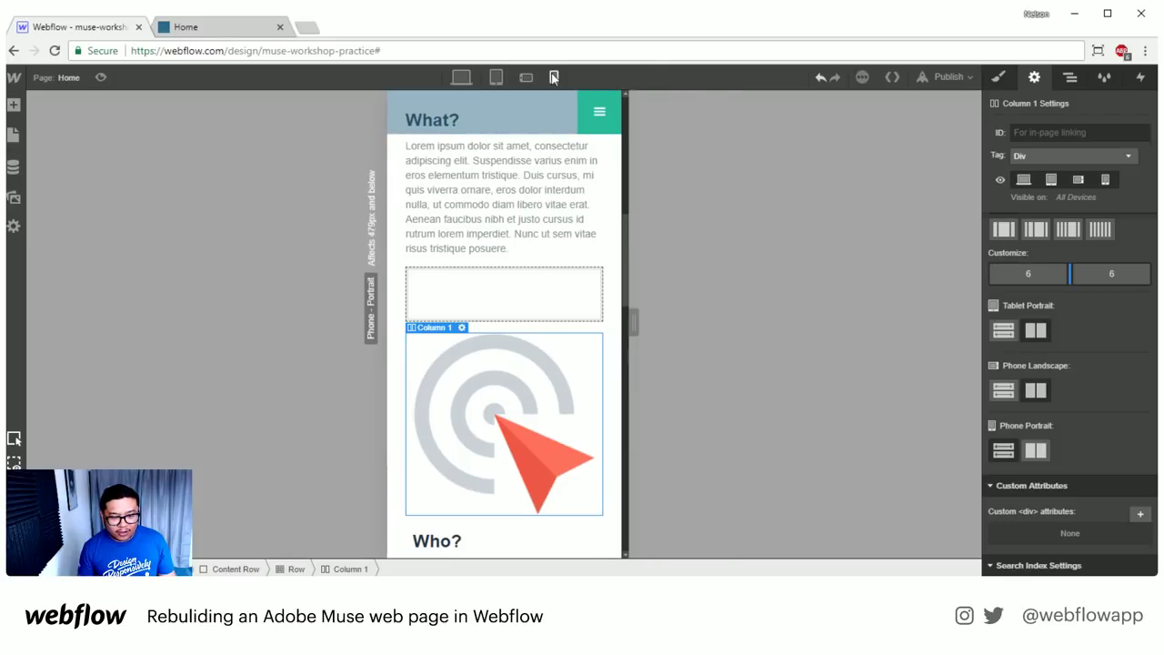
left_click(1037, 451)
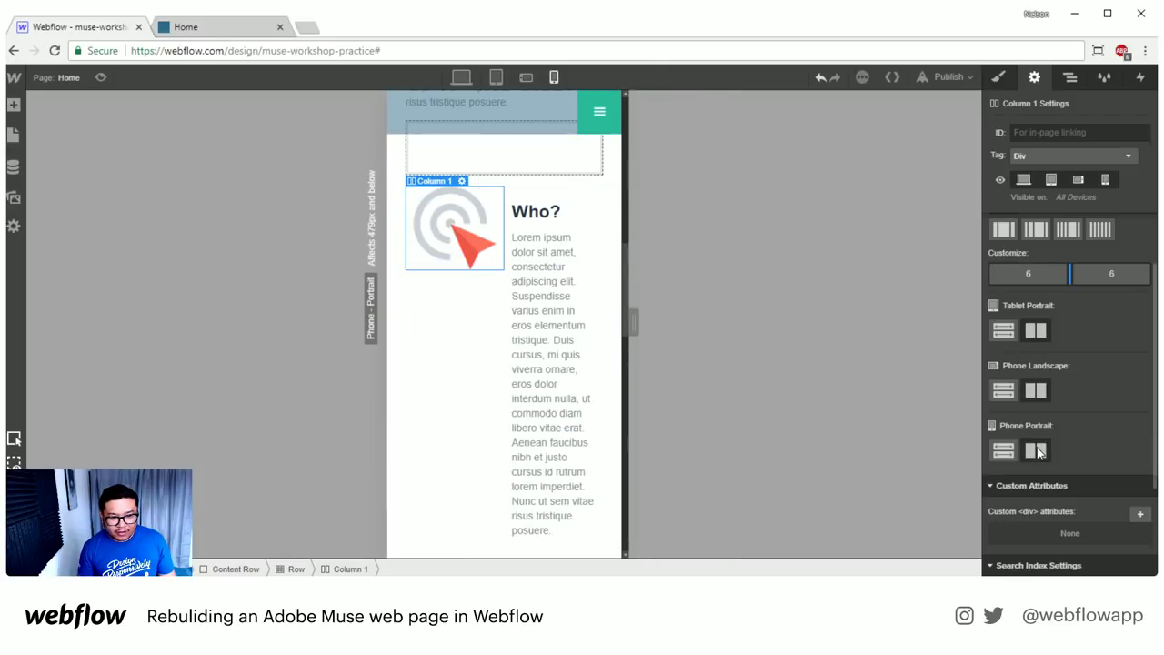
left_click(1008, 453)
- Review the "Who?" row's column layout in the phone portrait, phone landscape, tablet and desktop views
scroll(507, 392, "down", 2)
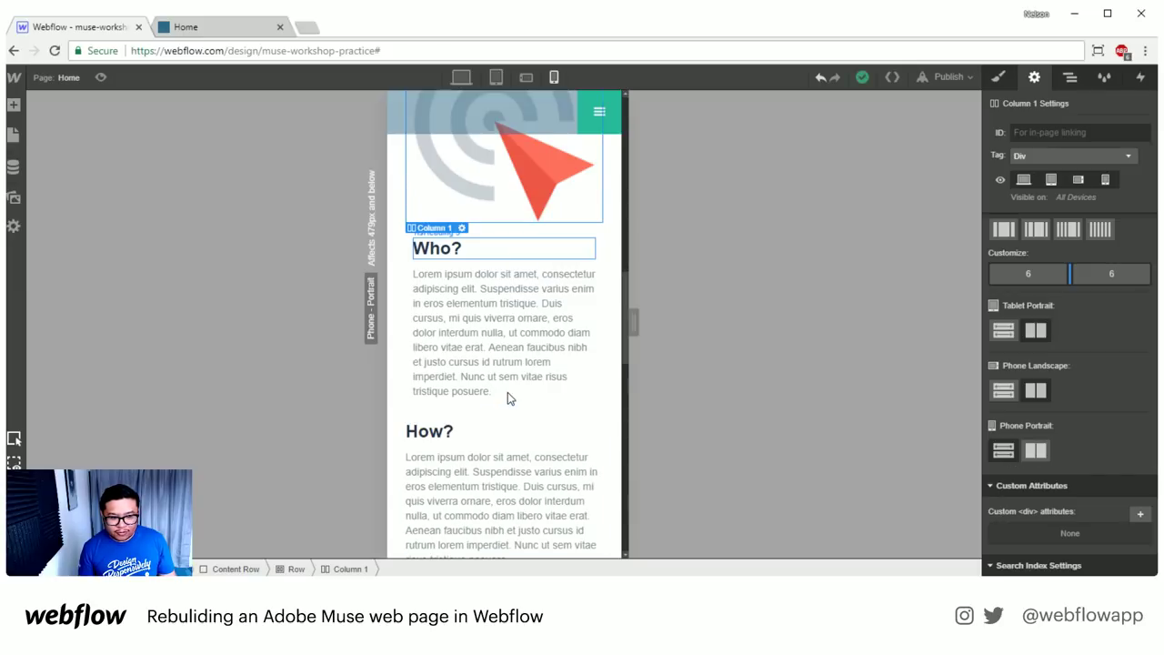
scroll(508, 392, "up", 1)
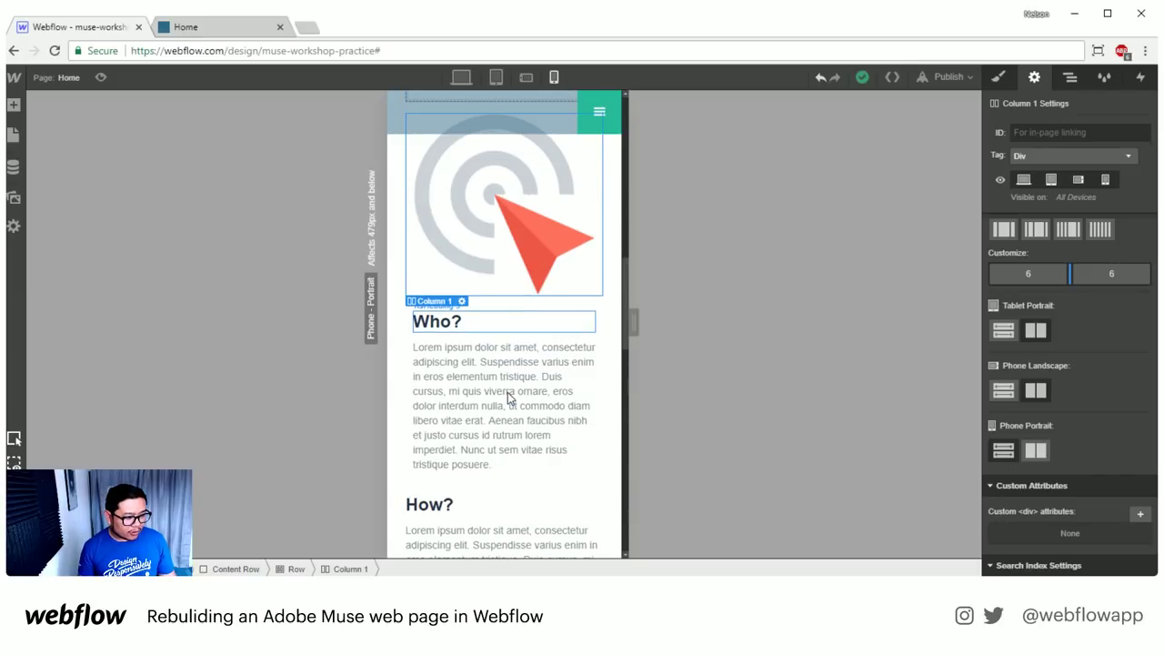
left_click(526, 77)
left_click(495, 77)
left_click(461, 78)
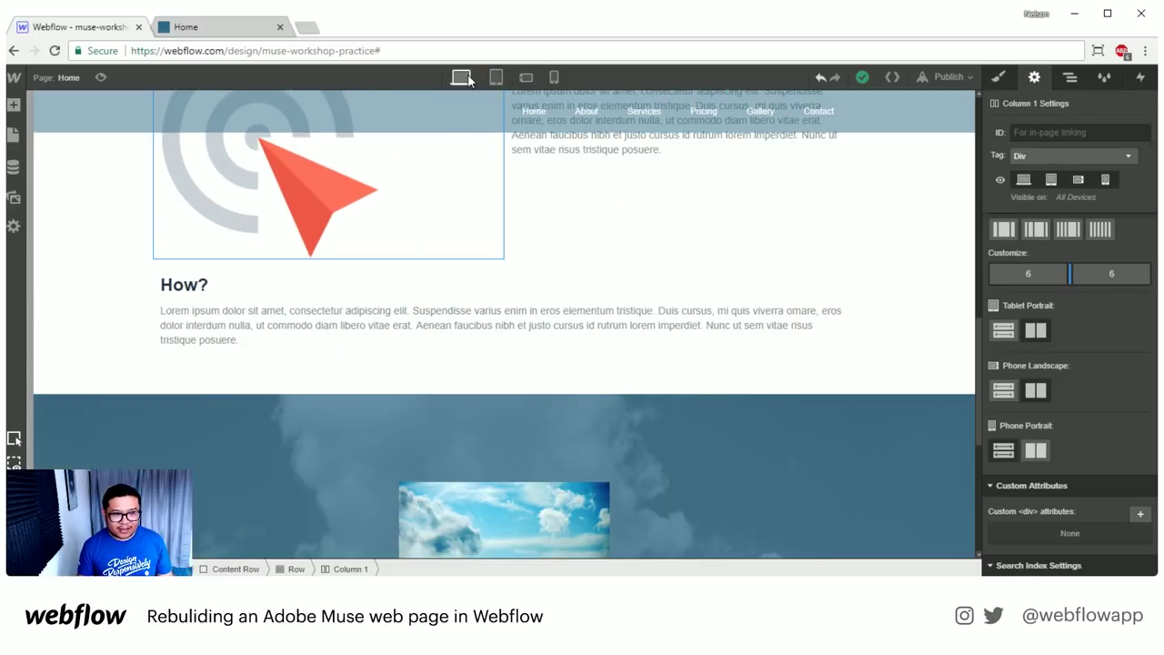
- Limit the page's While Page is Scrolling trigger for "scrolling clouds" to desktop and tablet by turning off phone landscape and phone portrait
left_click(1141, 77)
scroll(823, 435, "down", 3)
scroll(824, 434, "down", 1)
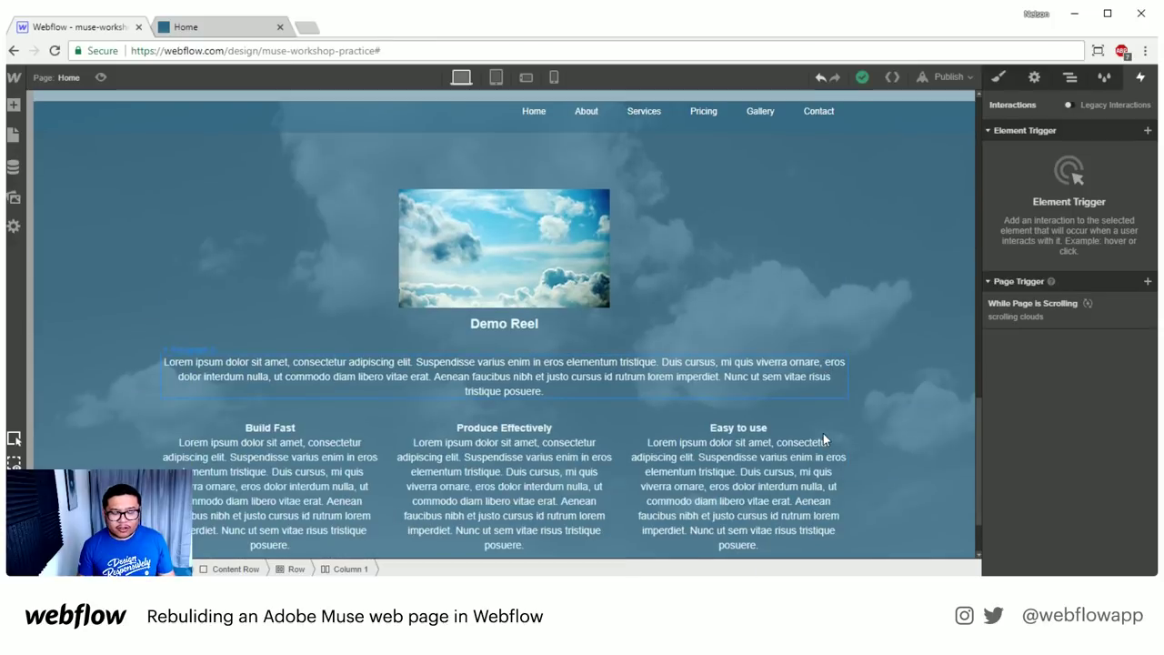
scroll(824, 435, "up", 1)
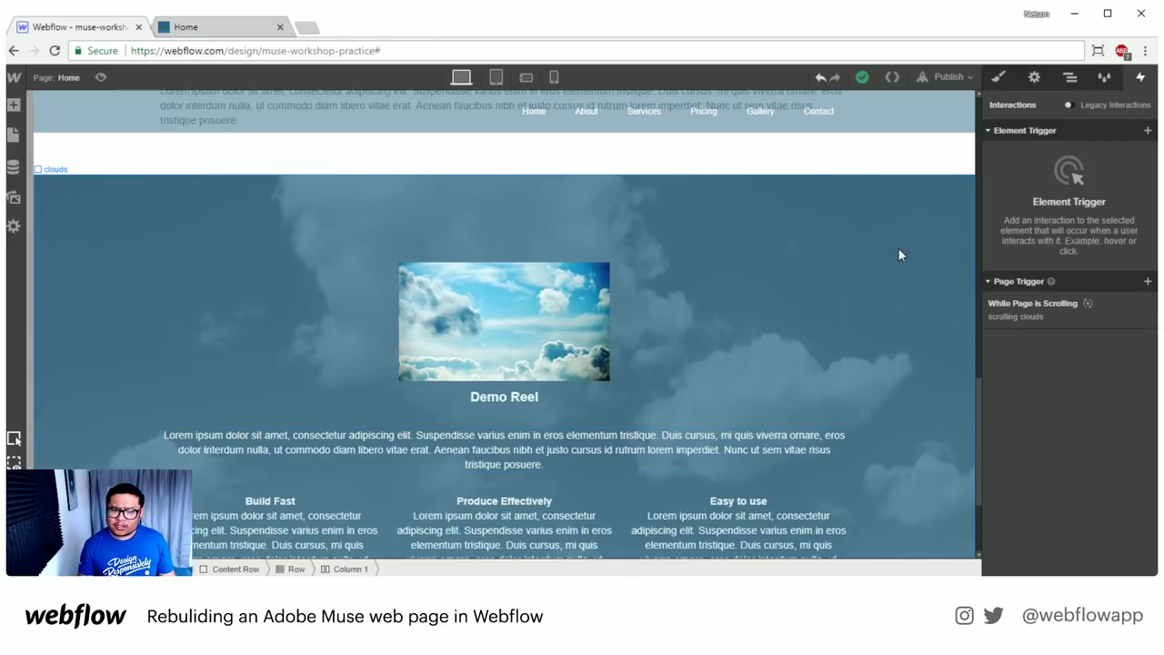
scroll(908, 310, "down", 1)
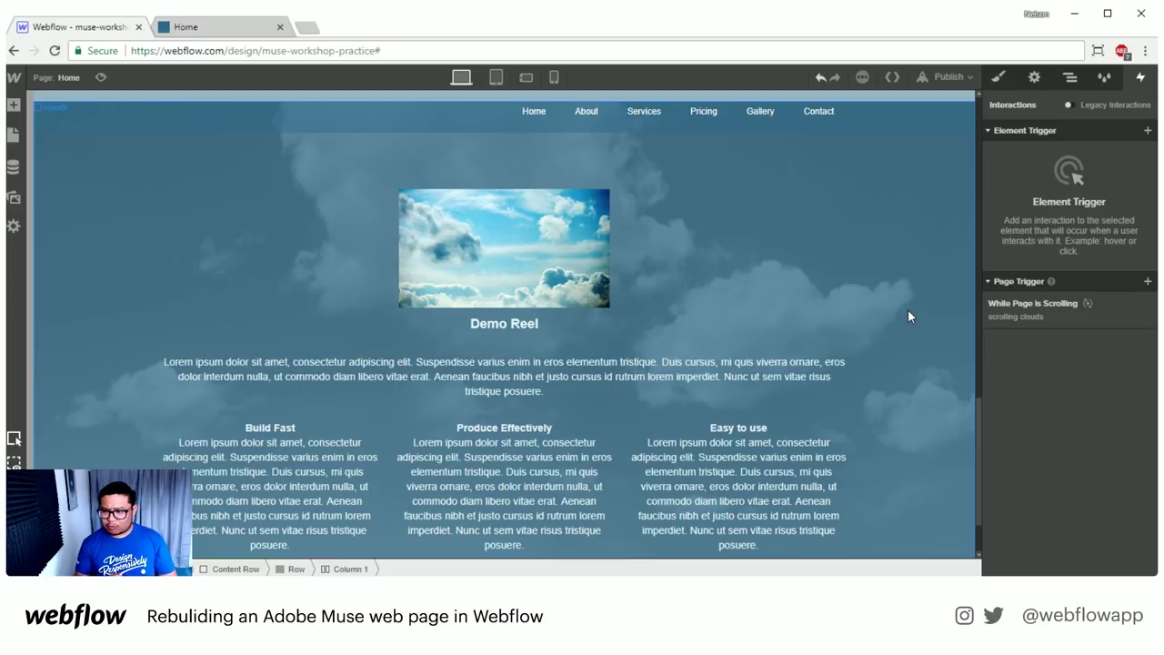
left_click(952, 261)
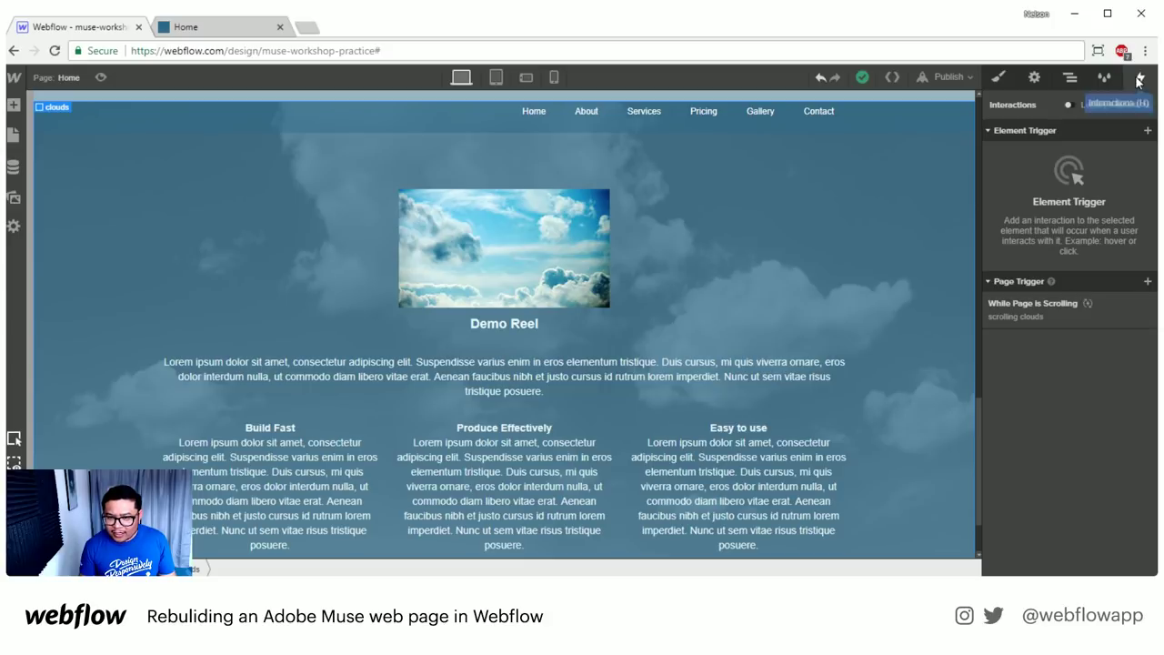
left_click(1048, 303)
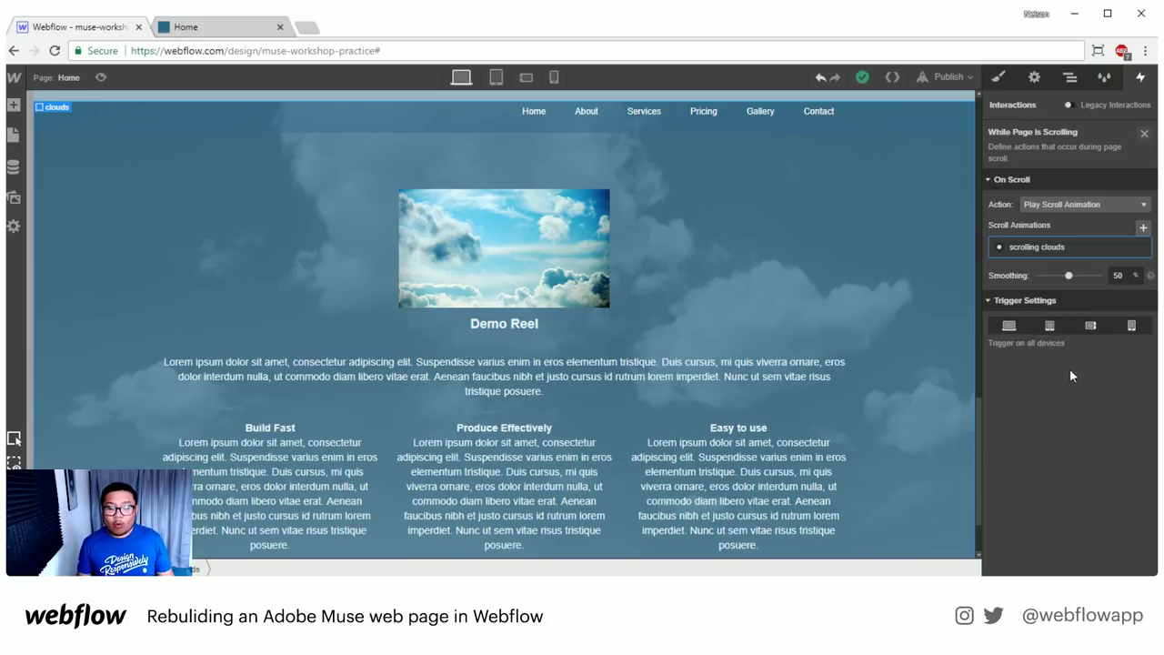
left_click(1090, 327)
left_click(1133, 326)
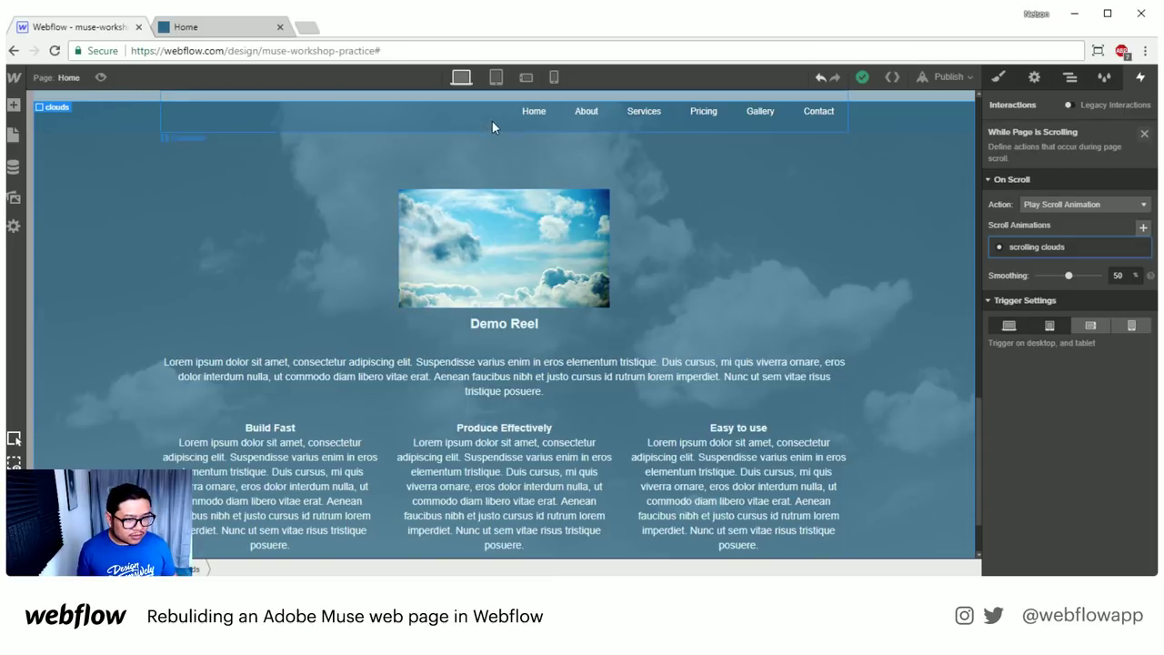
scroll(493, 121, "up", 15)
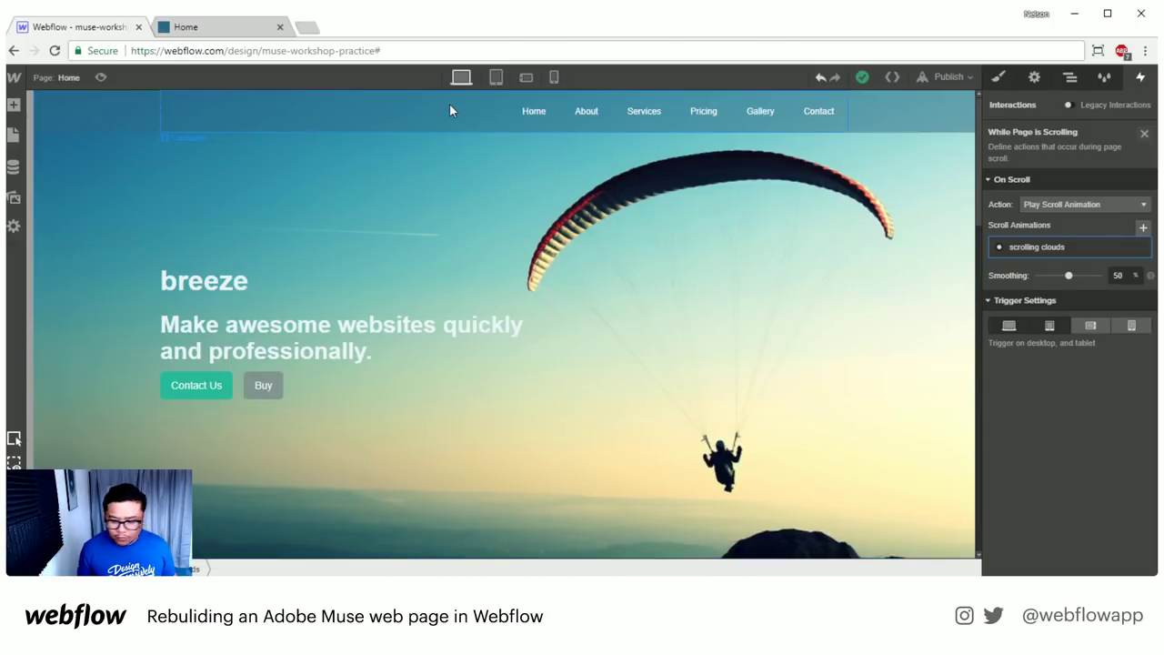
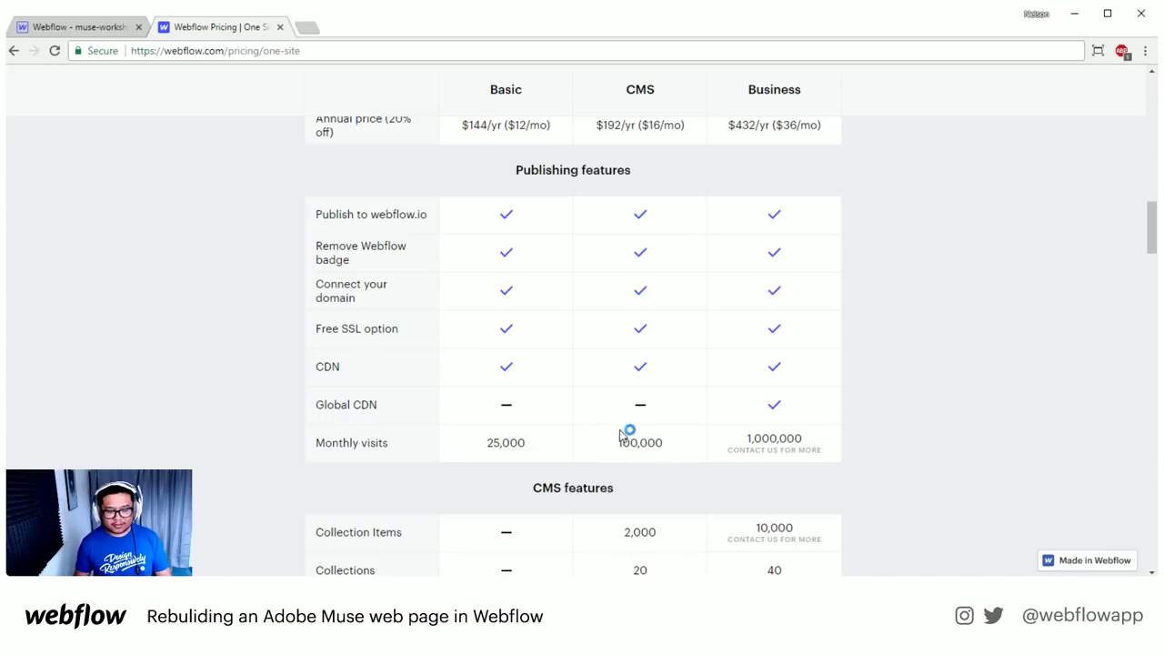
- Highlight the monthly visits allowances of the CMS and Business plans in the hosting comparison table
left_click_drag(665, 443, 619, 446)
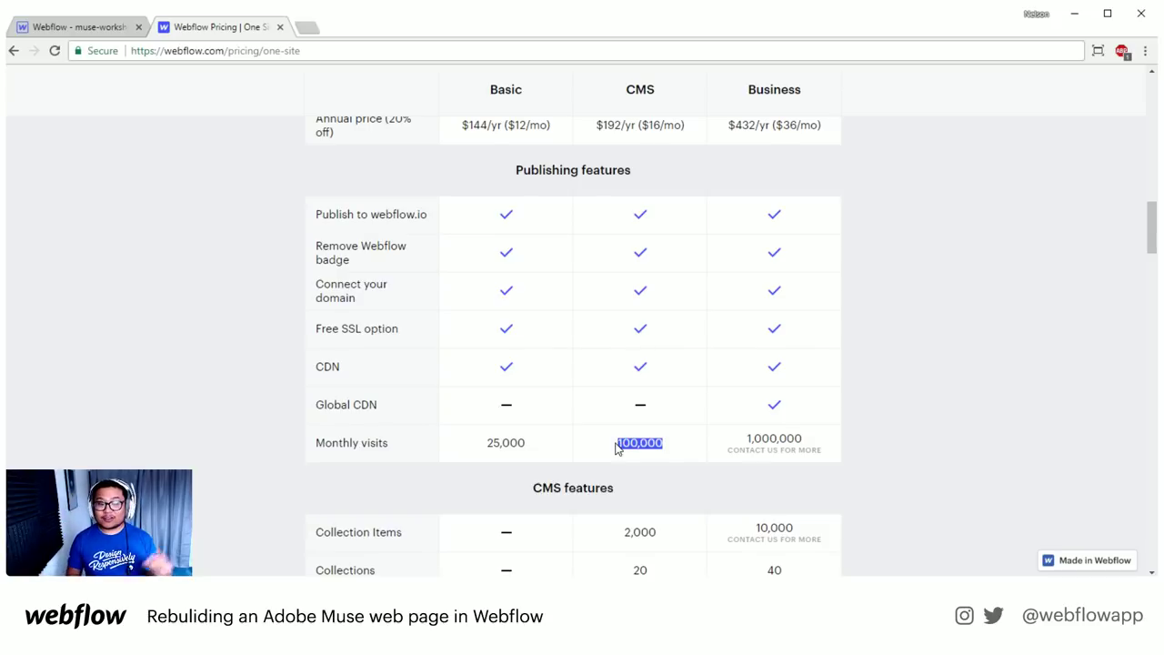
left_click_drag(747, 438, 819, 441)
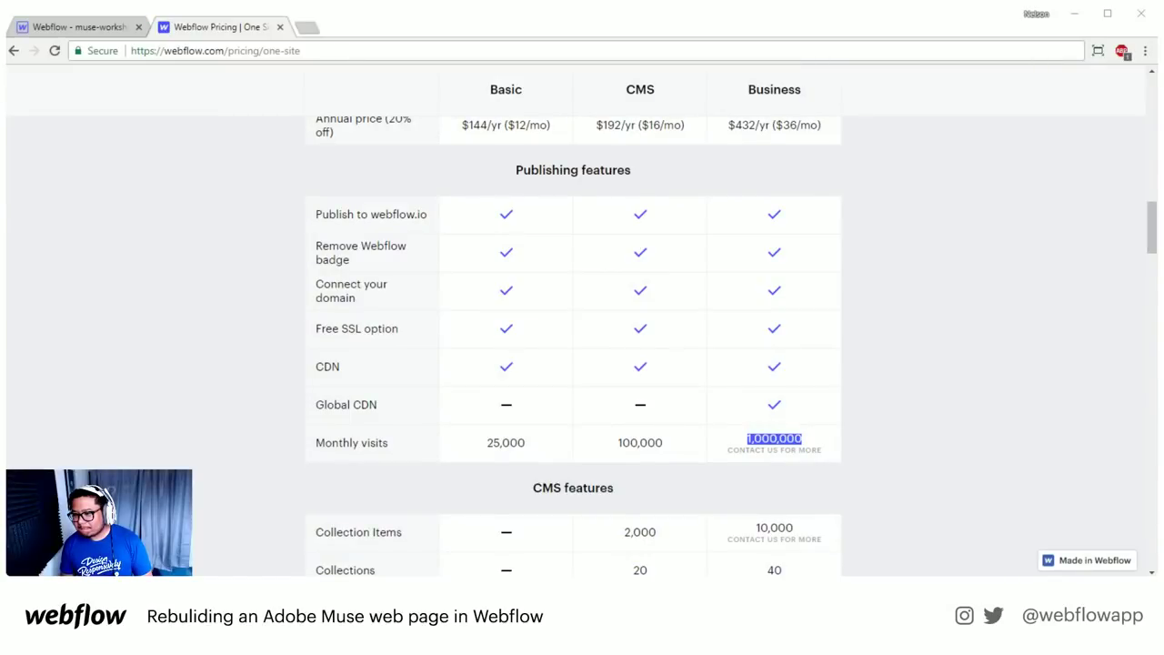
- Switch back to the Webflow Designer, open the Home page and give the Hero section the ID "home"
left_click(80, 27)
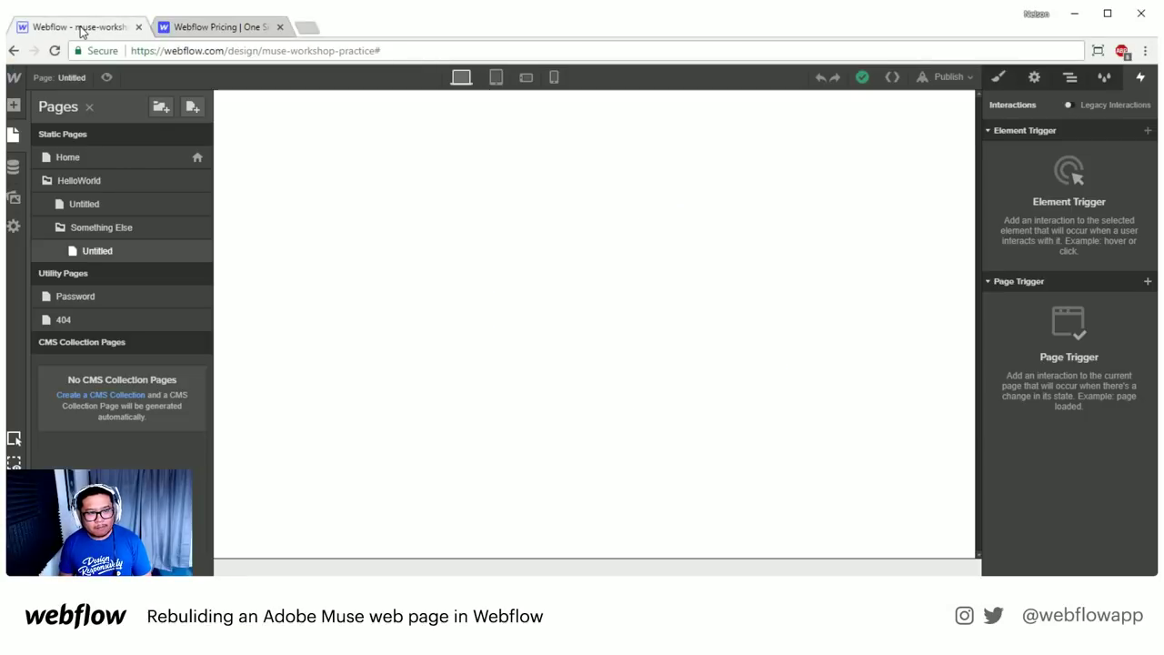
left_click(89, 158)
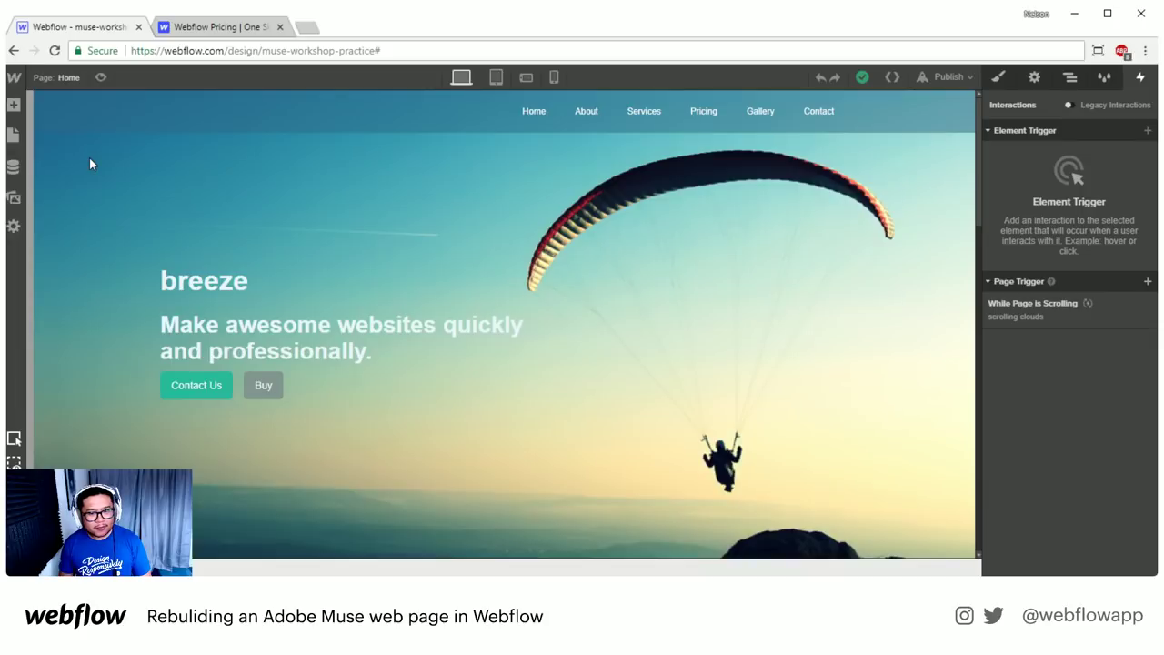
left_click(999, 77)
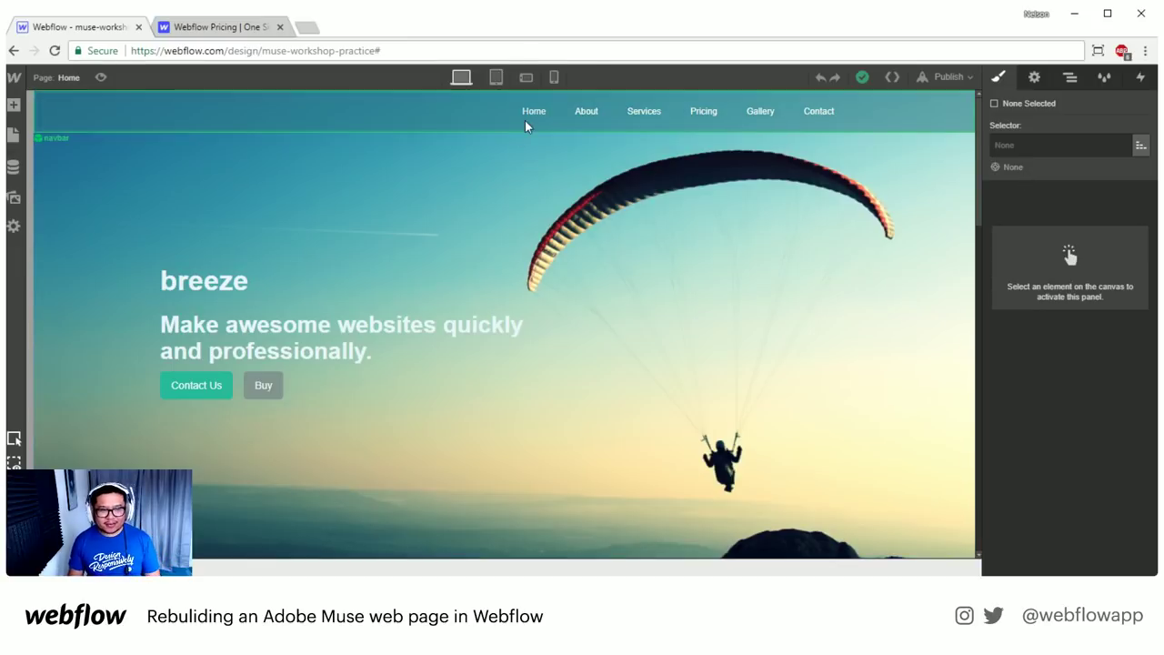
left_click(853, 251)
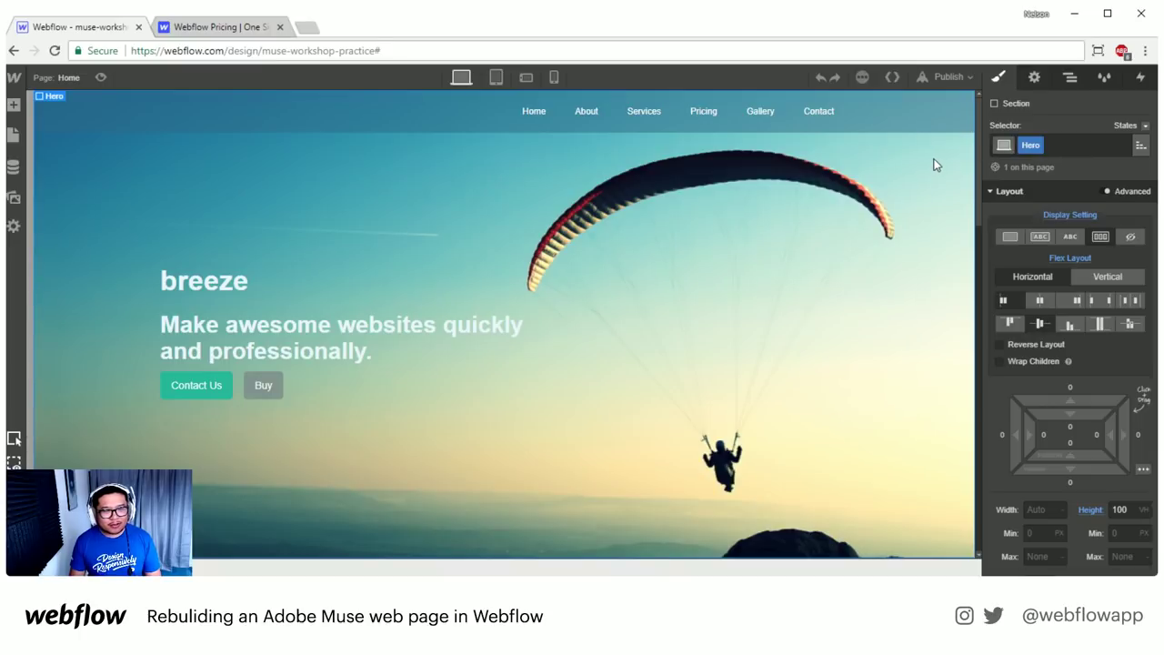
left_click(1034, 78)
left_click(1037, 132)
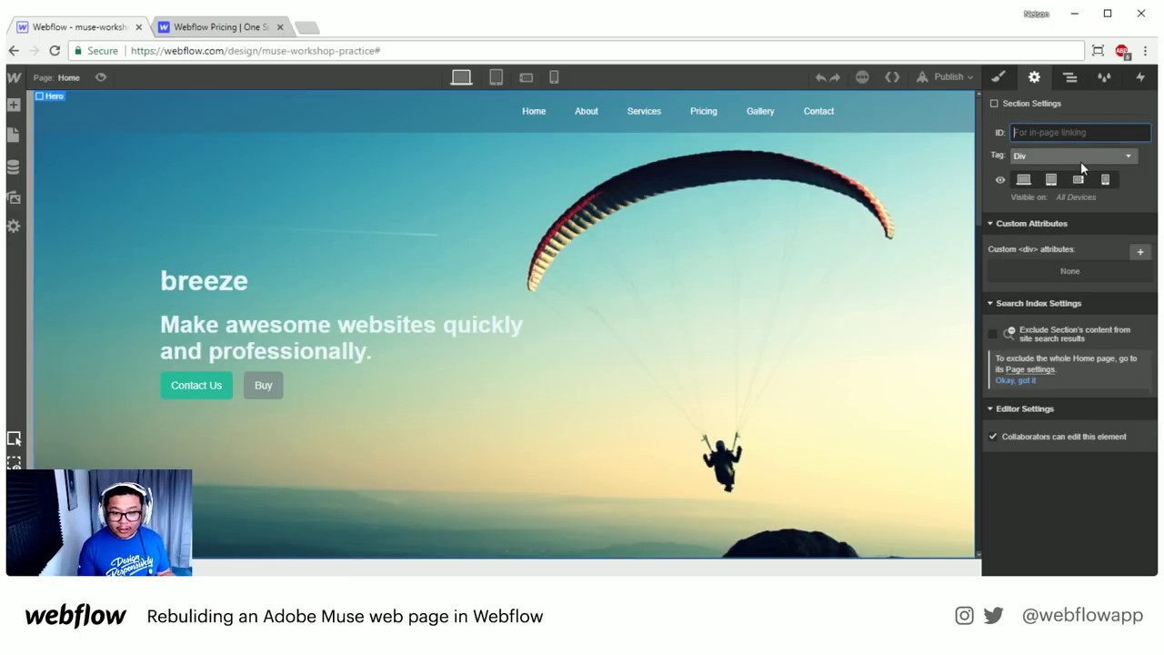
type("home")
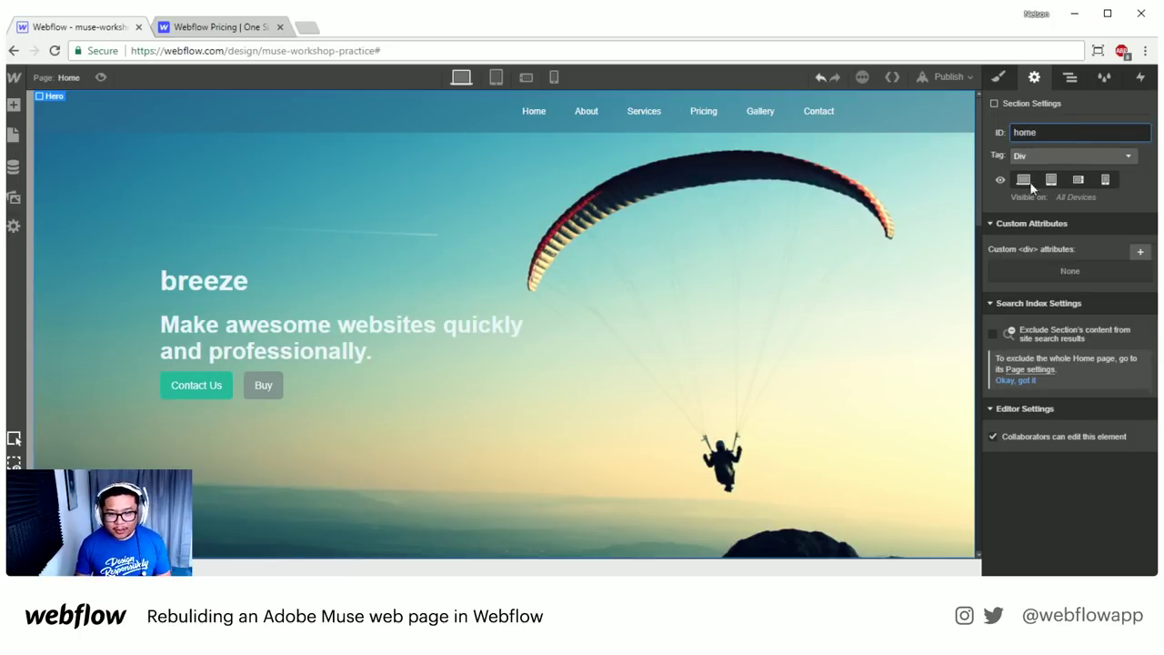
- Give the section containing the "What?" heading the ID "about" for in-page linking
scroll(887, 303, "down", 2)
scroll(886, 303, "down", 4)
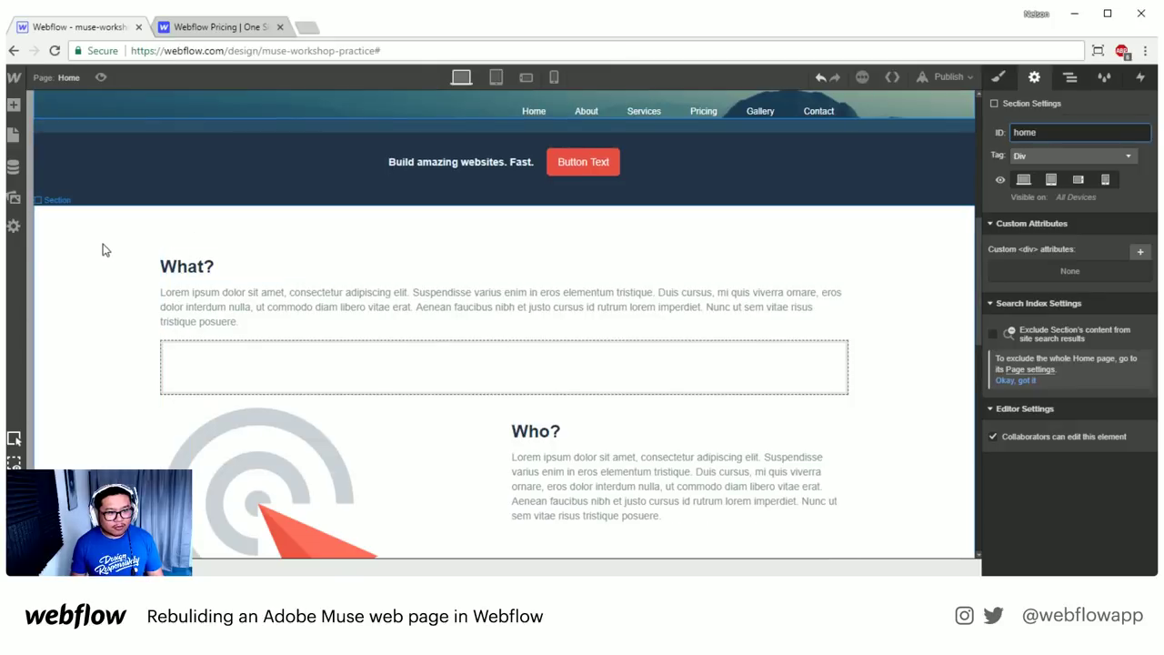
double_click(1075, 133)
type("about")
- Give the clouds div block below the "How?" text the ID "services"
scroll(869, 362, "down", 5)
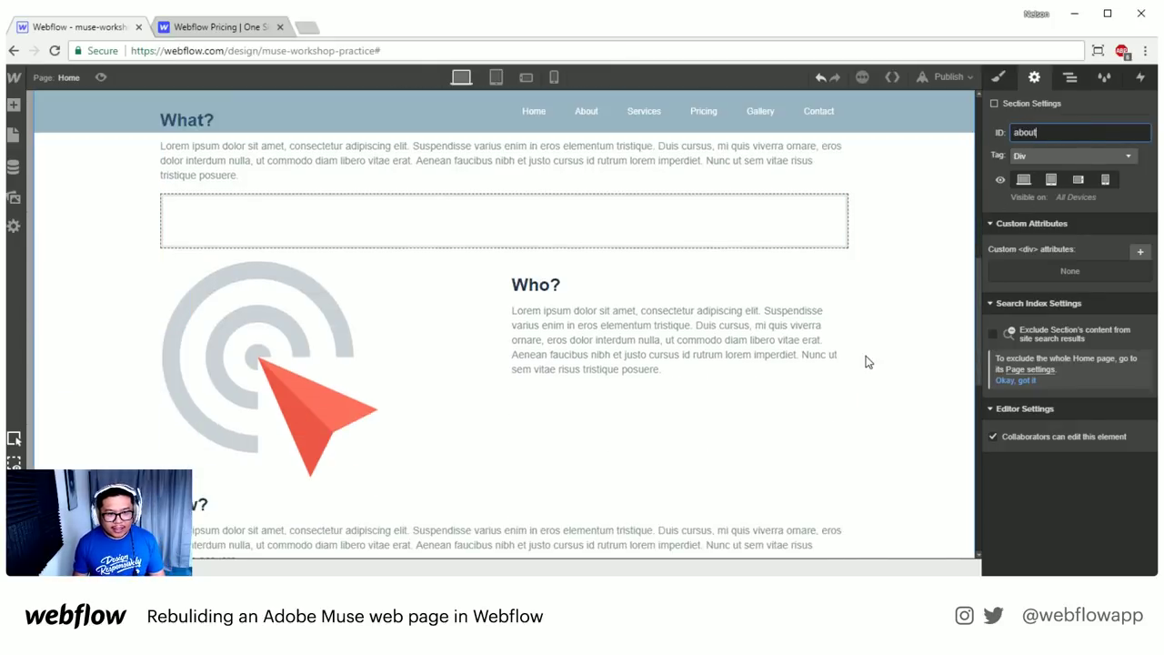
left_click(924, 409)
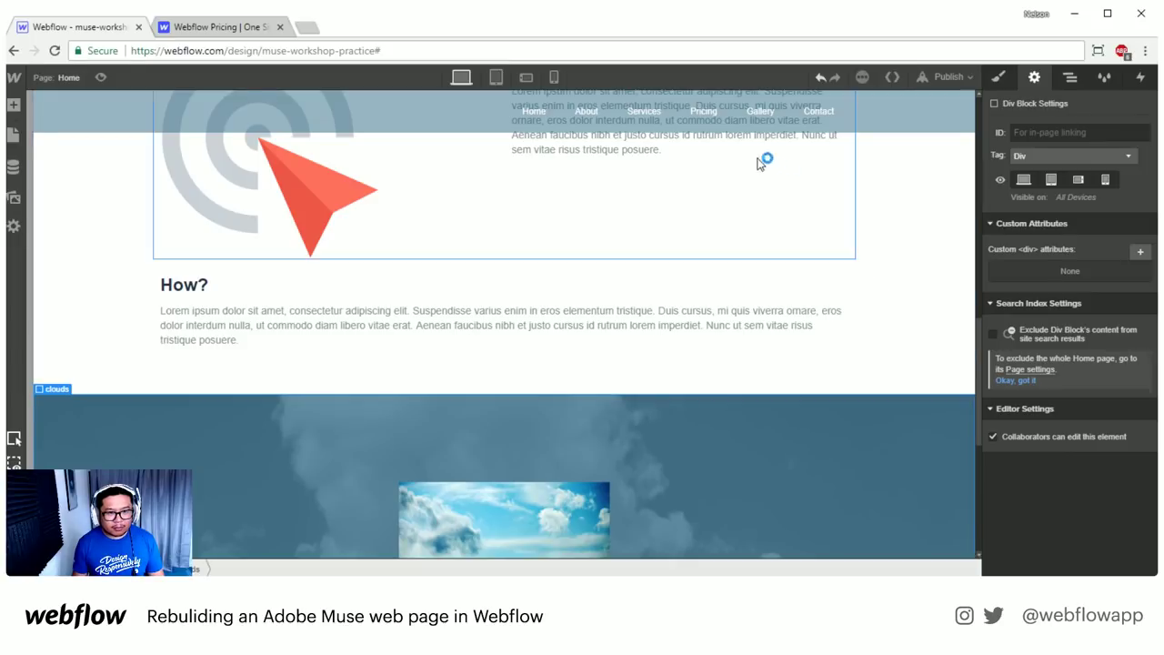
left_click(1055, 129)
type("s")
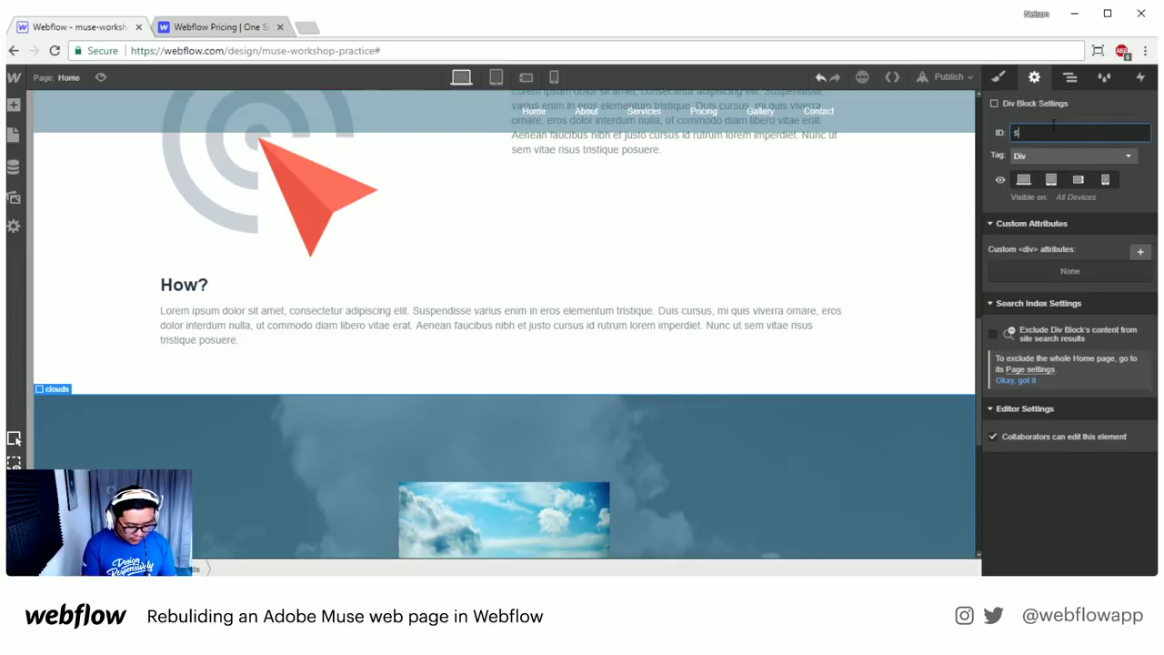
type("ervices")
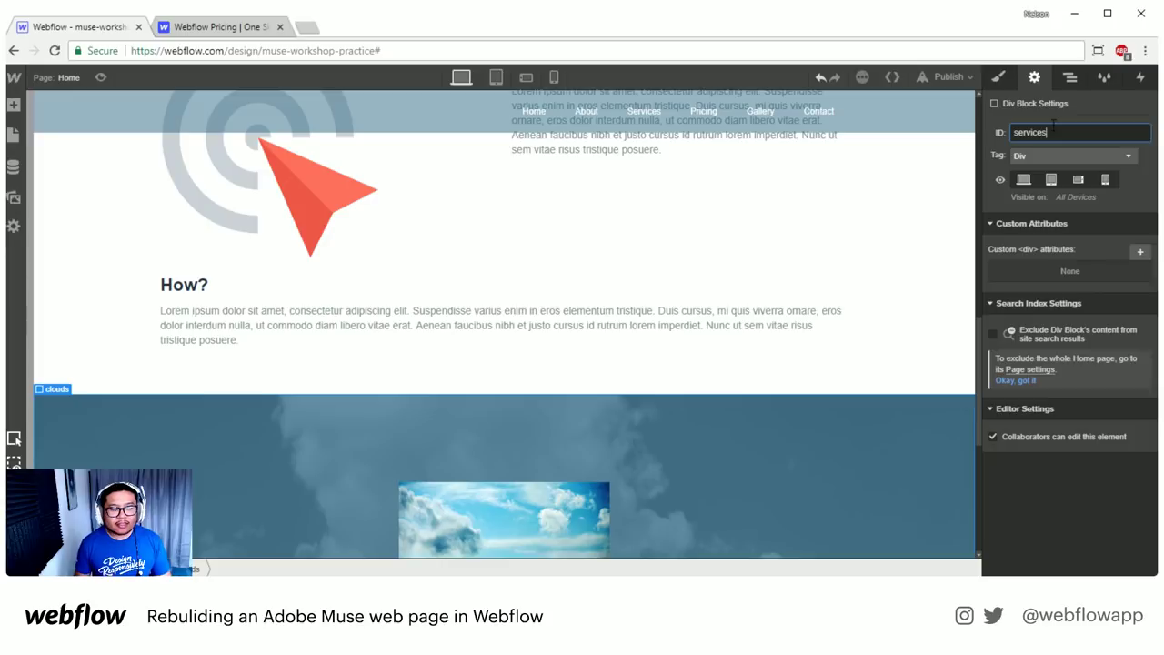
- Edit the navbar symbol and link its Home nav link to the "home" page section
double_click(530, 121)
left_click(536, 117)
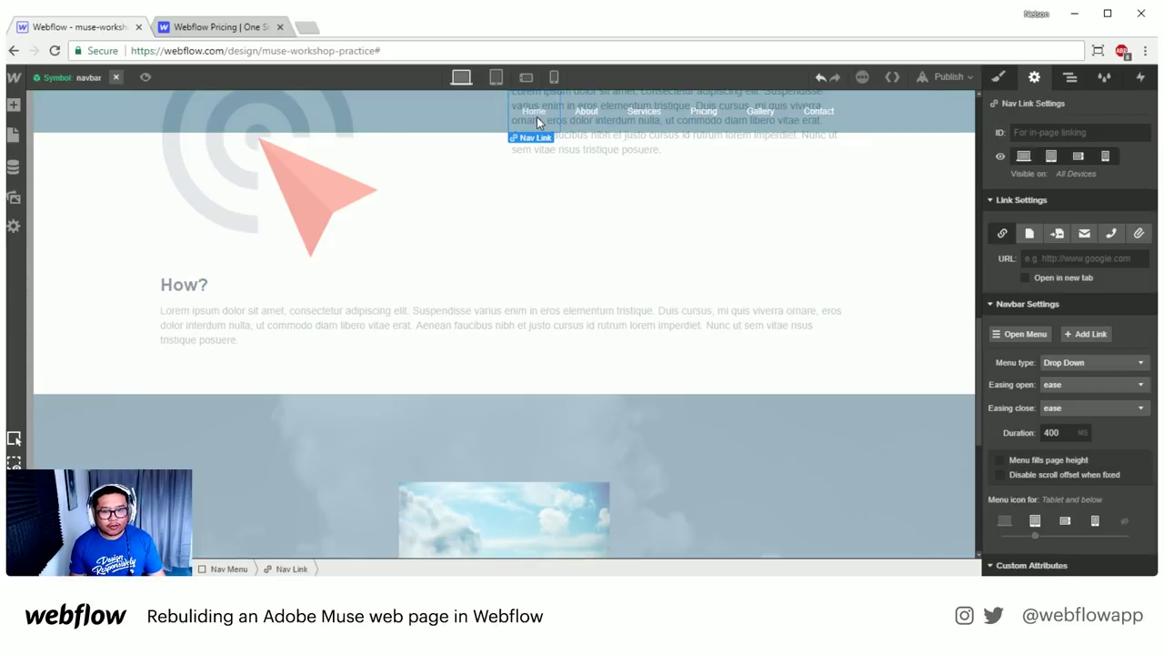
left_click(1057, 234)
left_click(1053, 258)
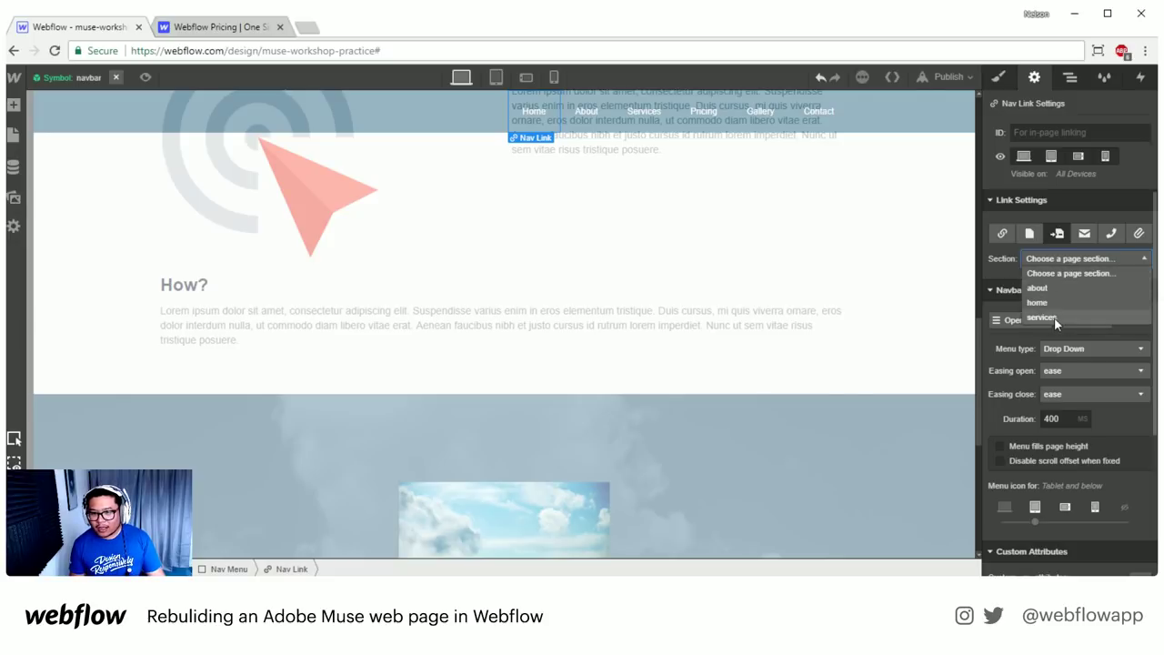
left_click(1052, 303)
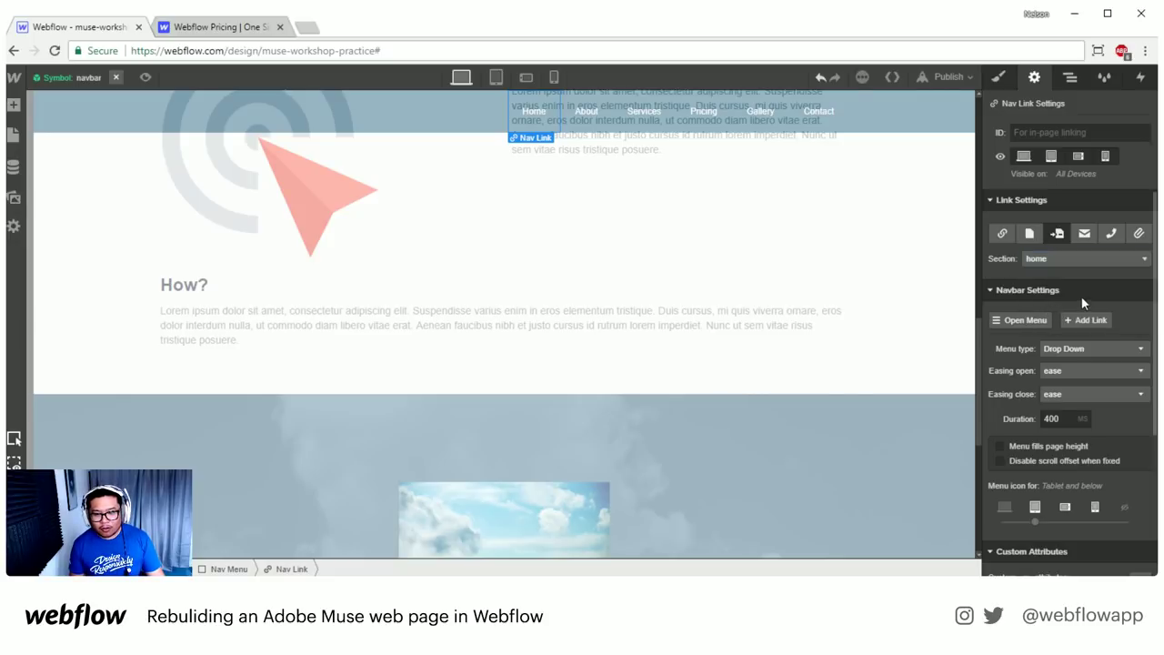
- Link the navbar's About nav link to the "about" page section
left_click(576, 114)
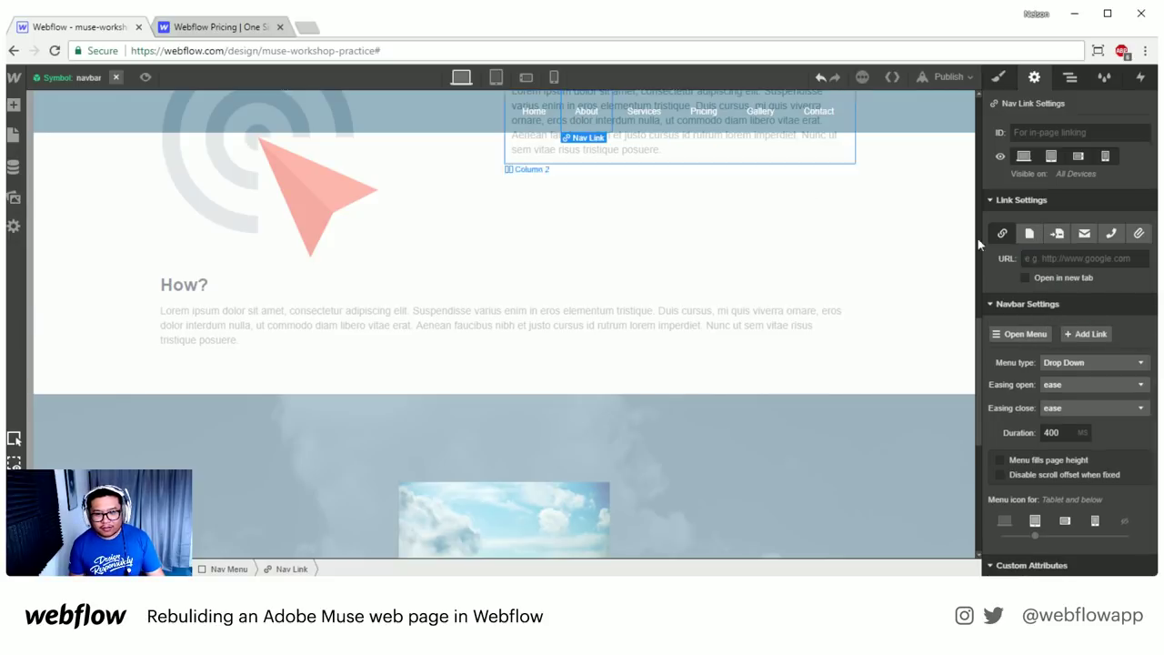
left_click(1057, 233)
left_click(1087, 259)
left_click(1056, 288)
- Link the navbar's Services nav link to the "services" page section
left_click(644, 111)
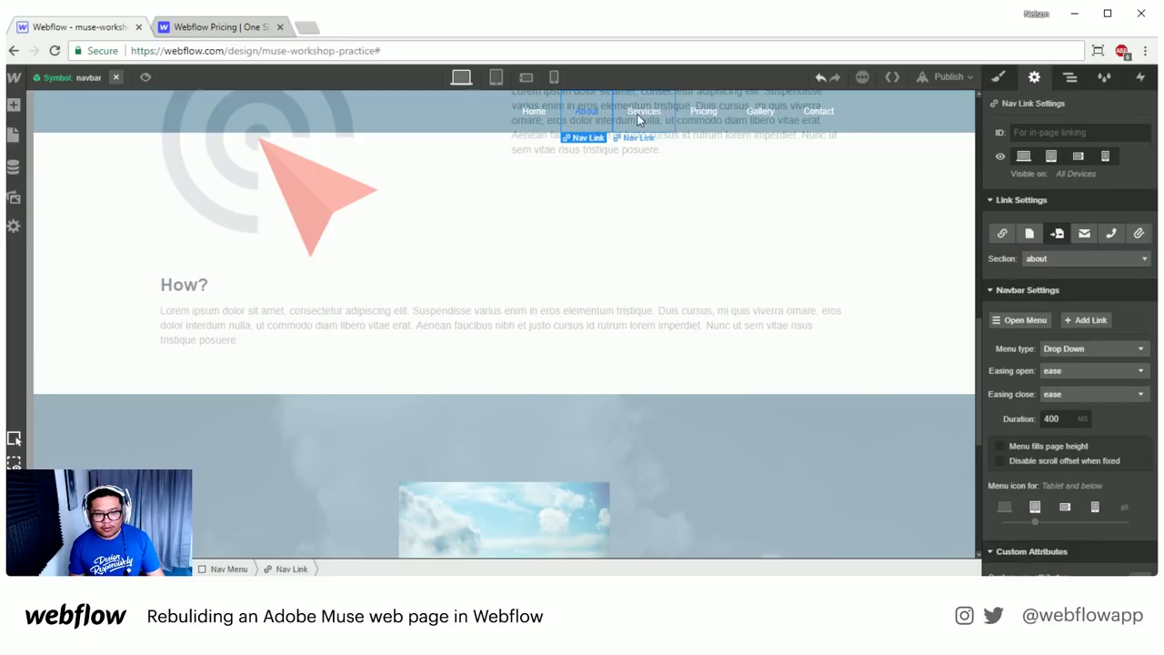
left_click(1057, 233)
left_click(1059, 259)
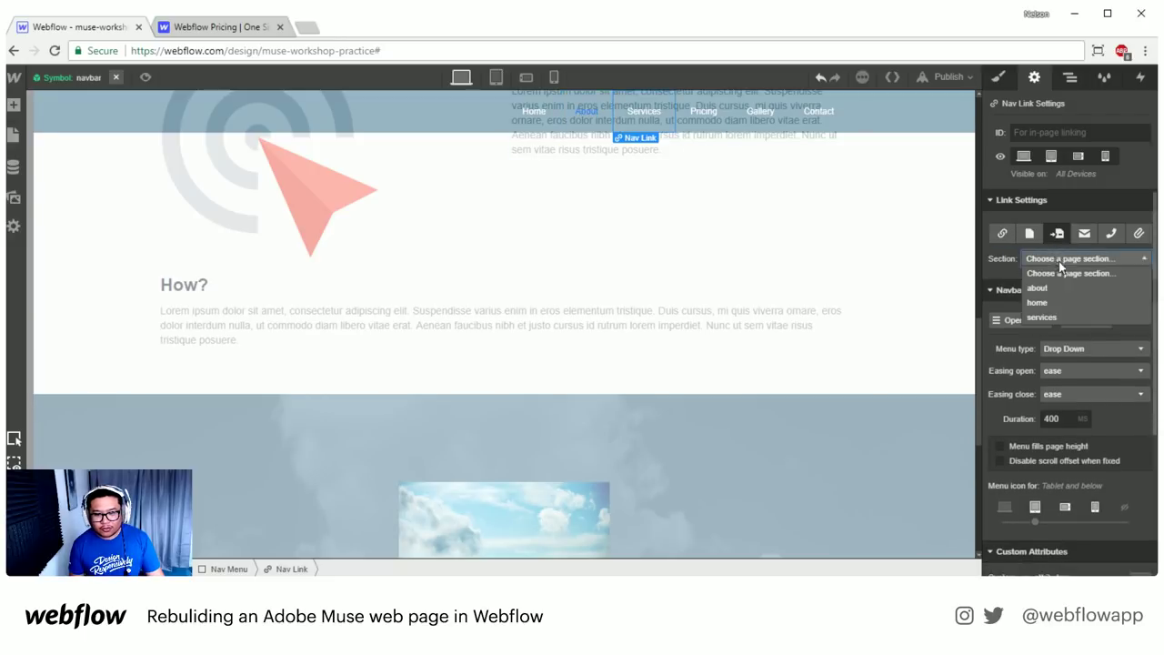
left_click(1042, 316)
- Leave the navbar symbol and test the About, Services and Home links in preview mode
scroll(728, 273, "up", 10)
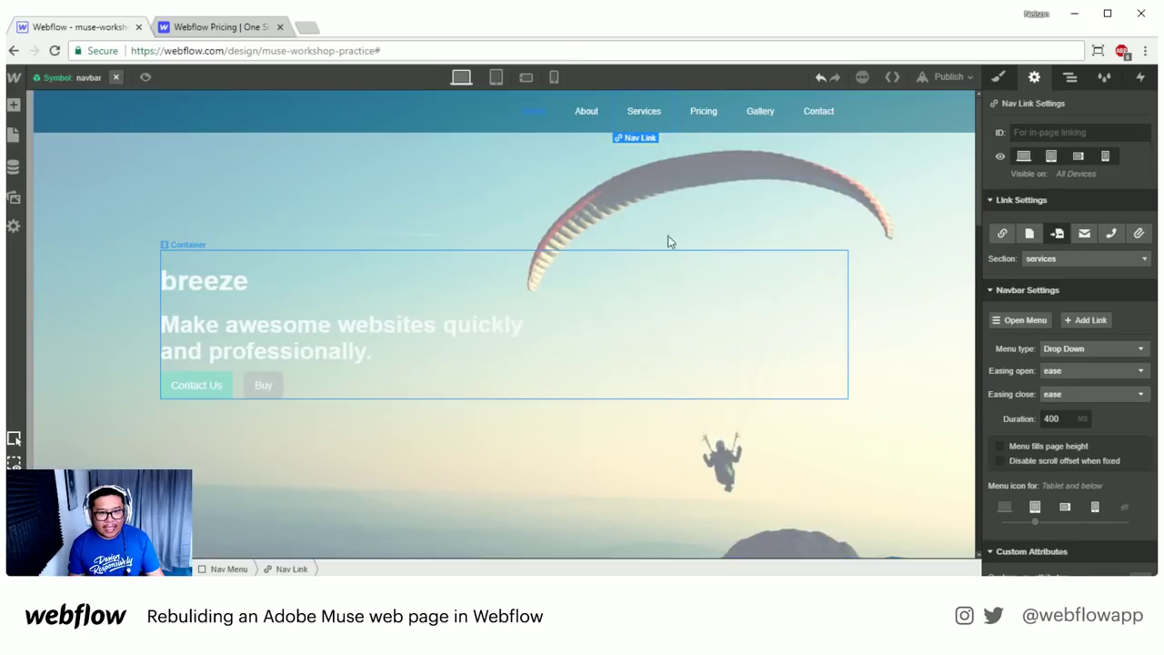
left_click(115, 77)
left_click(101, 78)
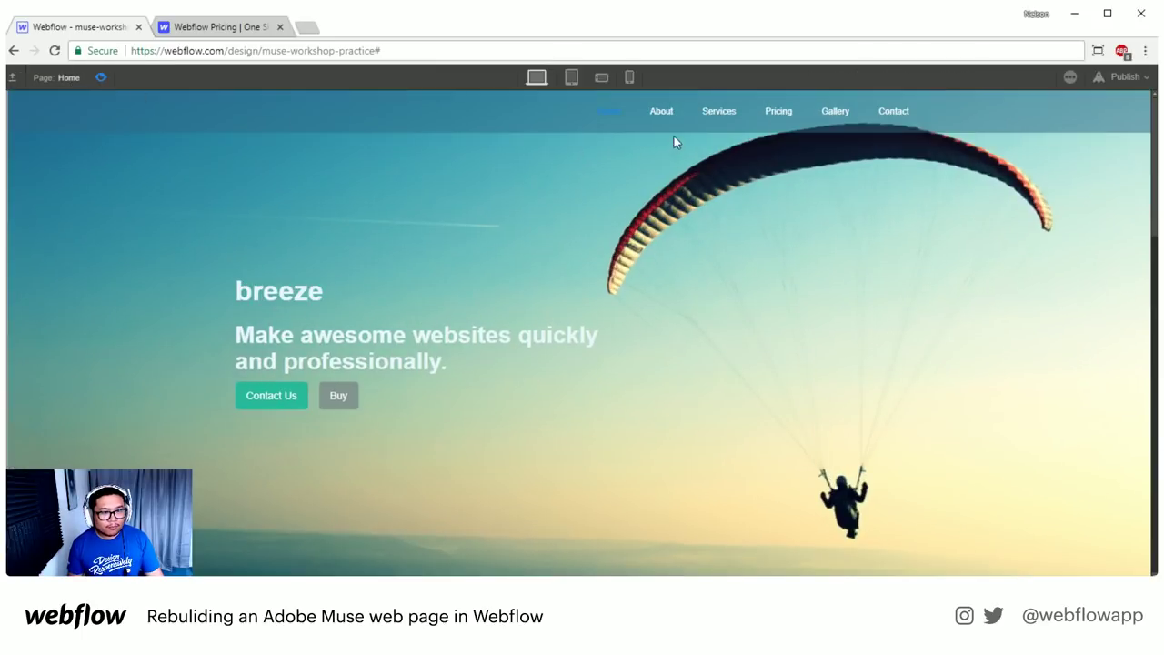
left_click(652, 117)
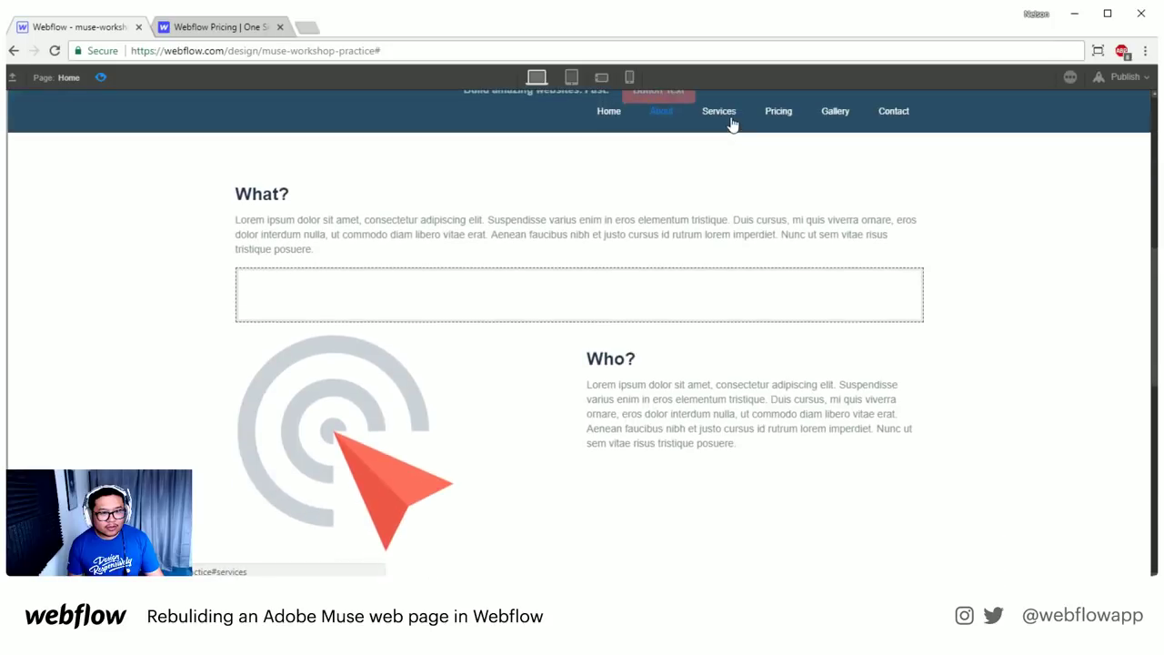
left_click(720, 113)
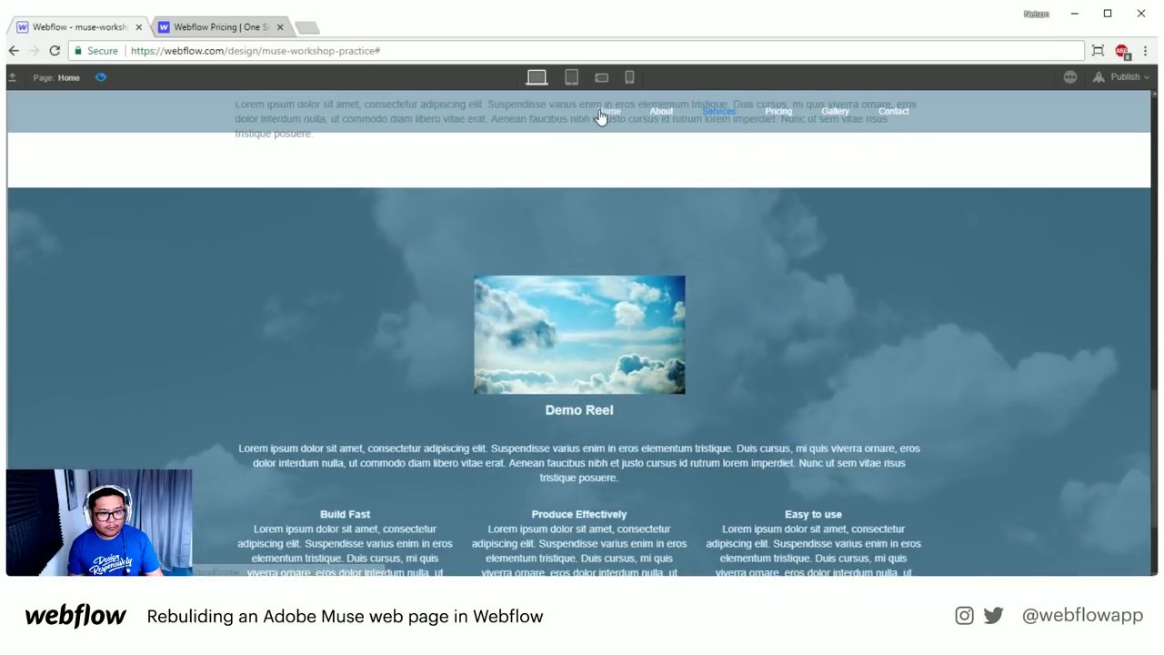
left_click(601, 113)
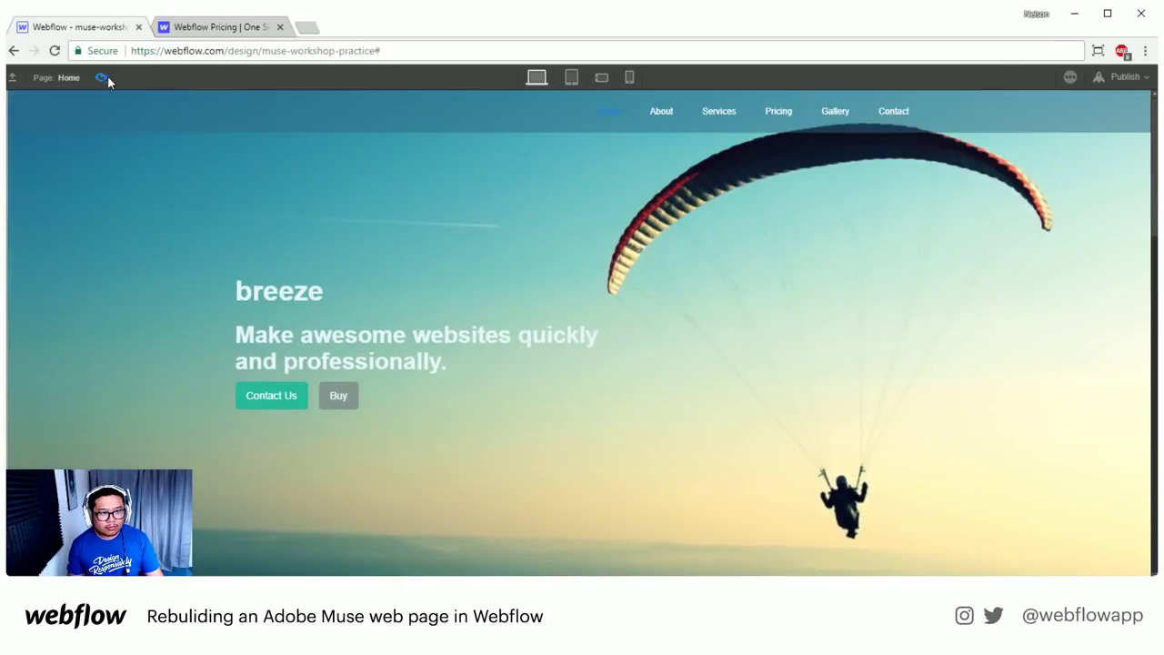
left_click(103, 78)
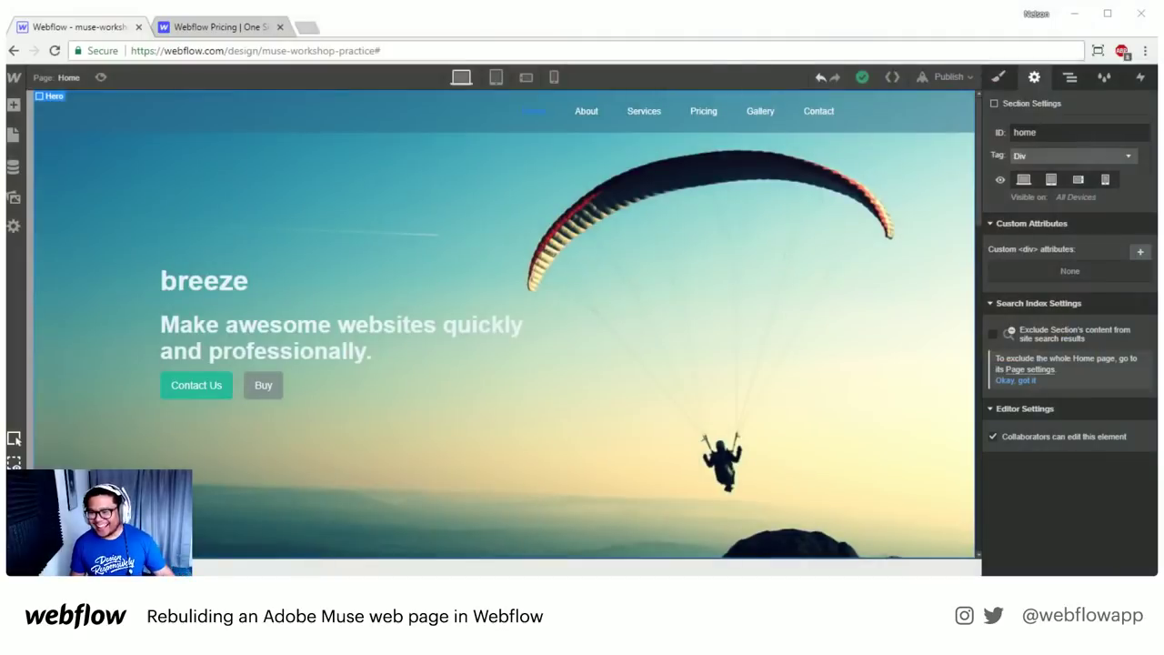
- Check the hero in the tablet view at 800 px and 768 px and in a resized phone landscape view, and return to desktop
left_click(495, 77)
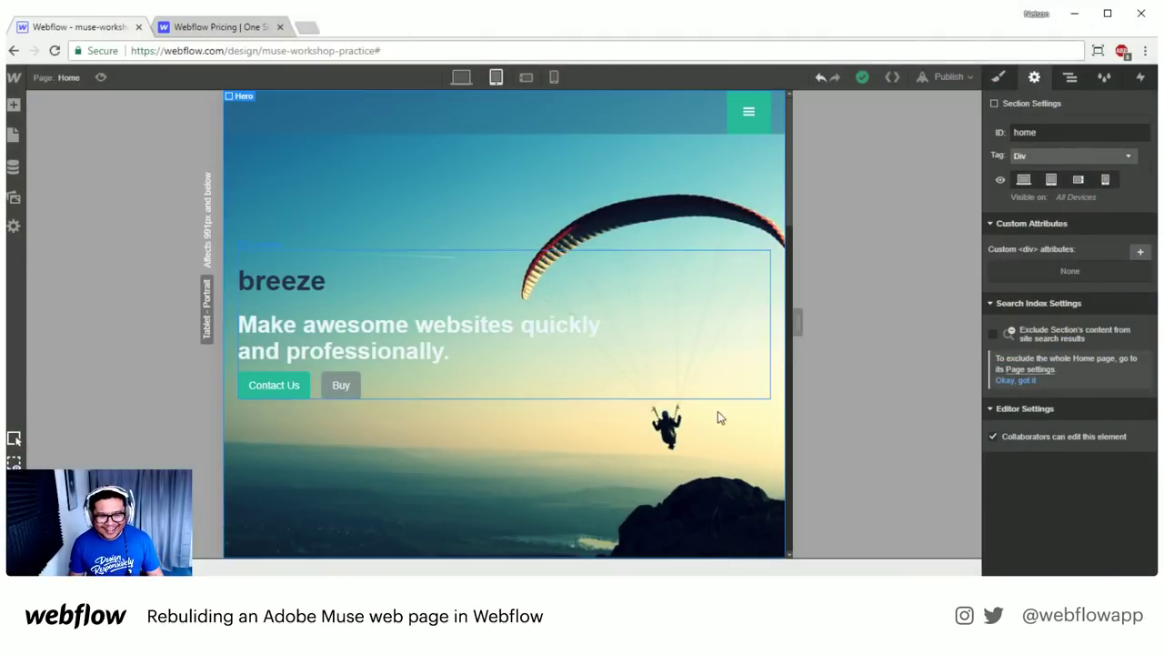
left_click_drag(797, 319, 803, 312)
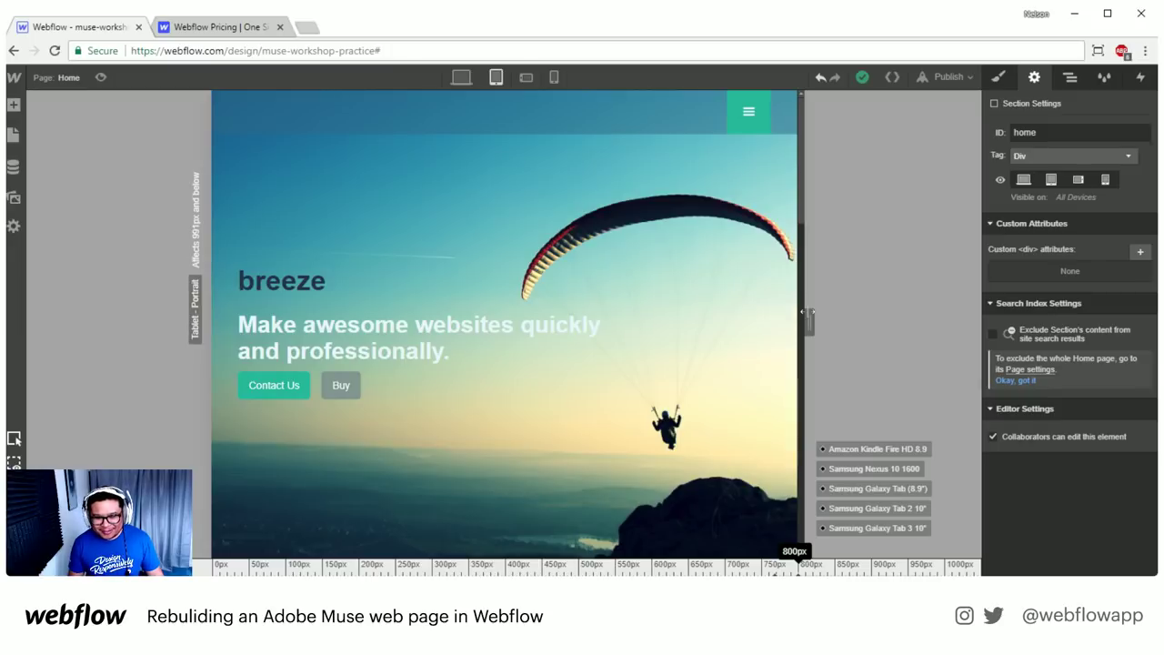
left_click_drag(804, 312, 805, 313)
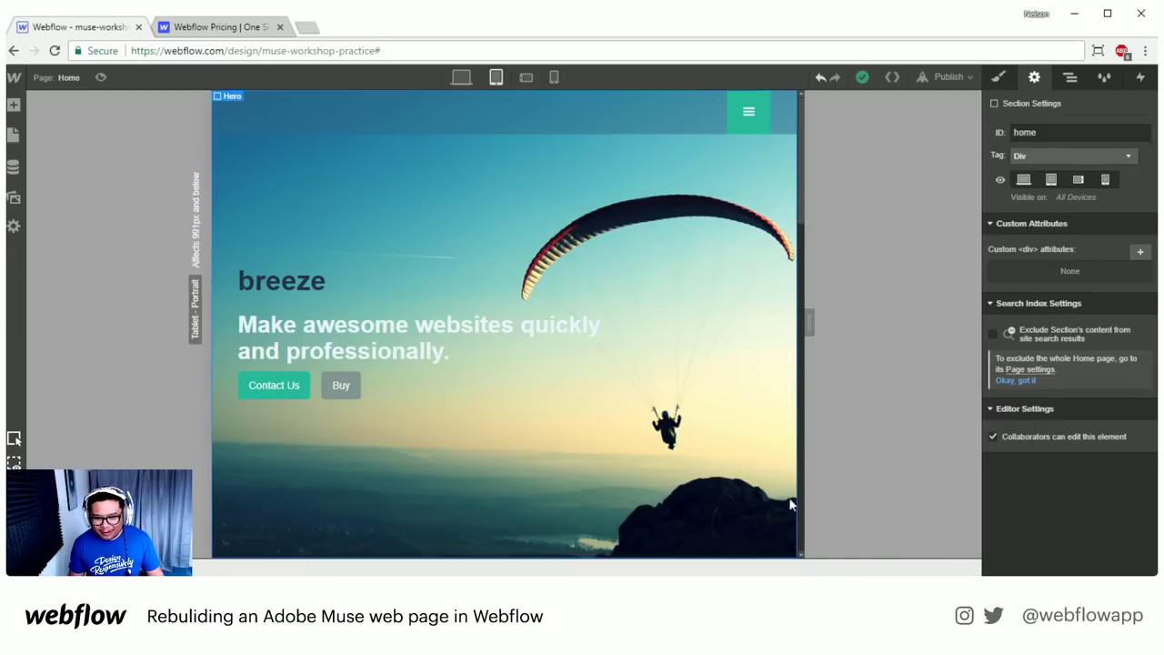
mouse_move(807, 321)
left_mouse_down()
mouse_move(823, 314)
mouse_move(804, 311)
left_mouse_up()
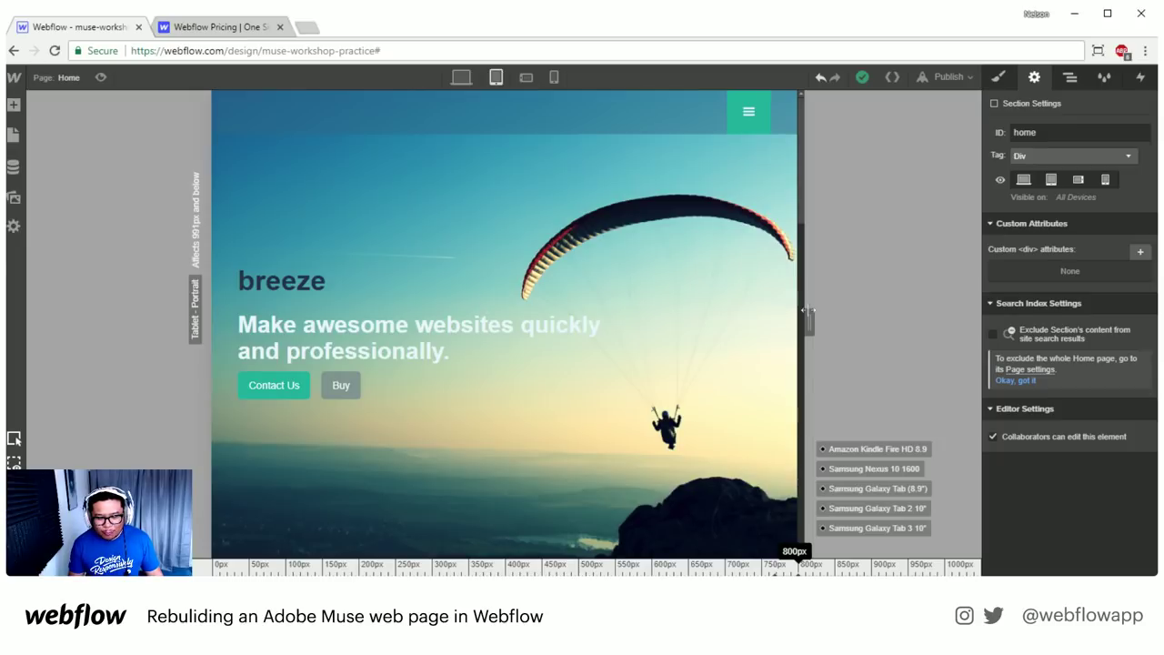
left_click_drag(807, 311, 792, 308)
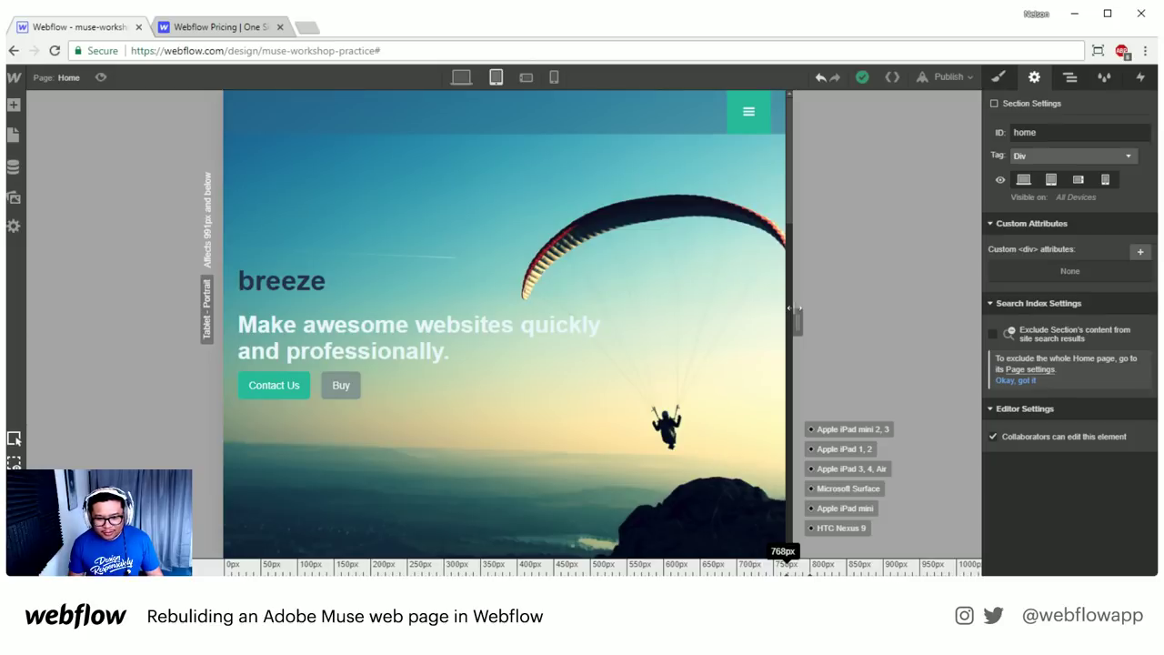
mouse_move(796, 309)
left_mouse_down()
mouse_move(691, 305)
mouse_move(833, 291)
mouse_move(691, 288)
mouse_move(772, 287)
mouse_move(737, 284)
left_mouse_up()
left_click(526, 78)
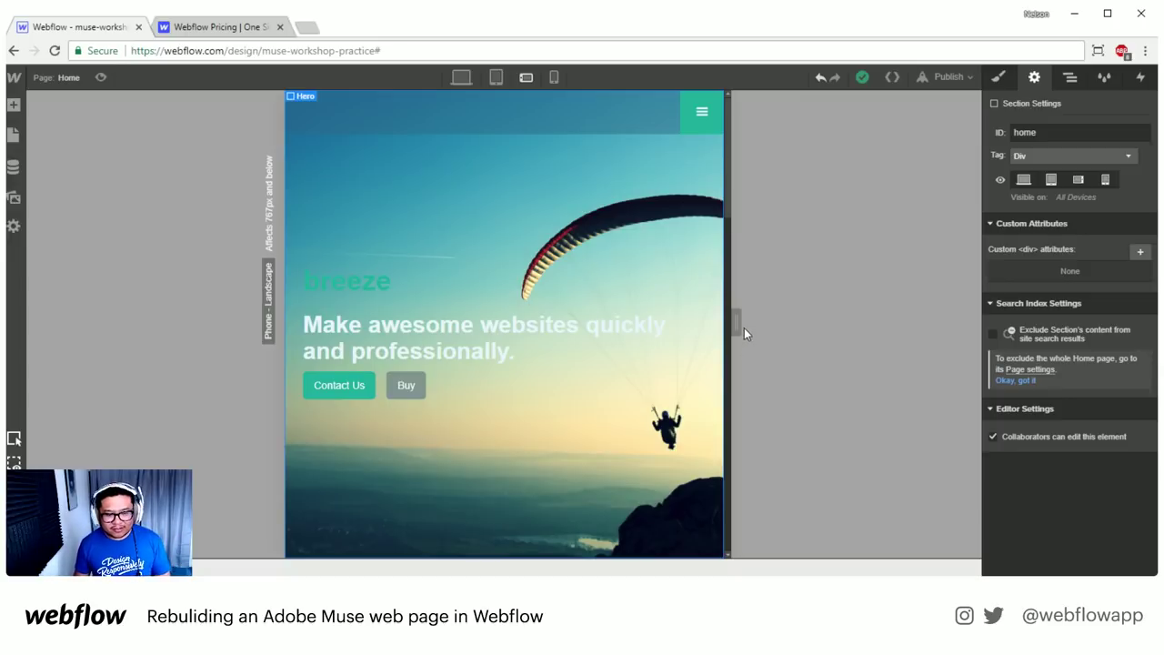
left_click_drag(735, 316, 776, 283)
left_click(465, 80)
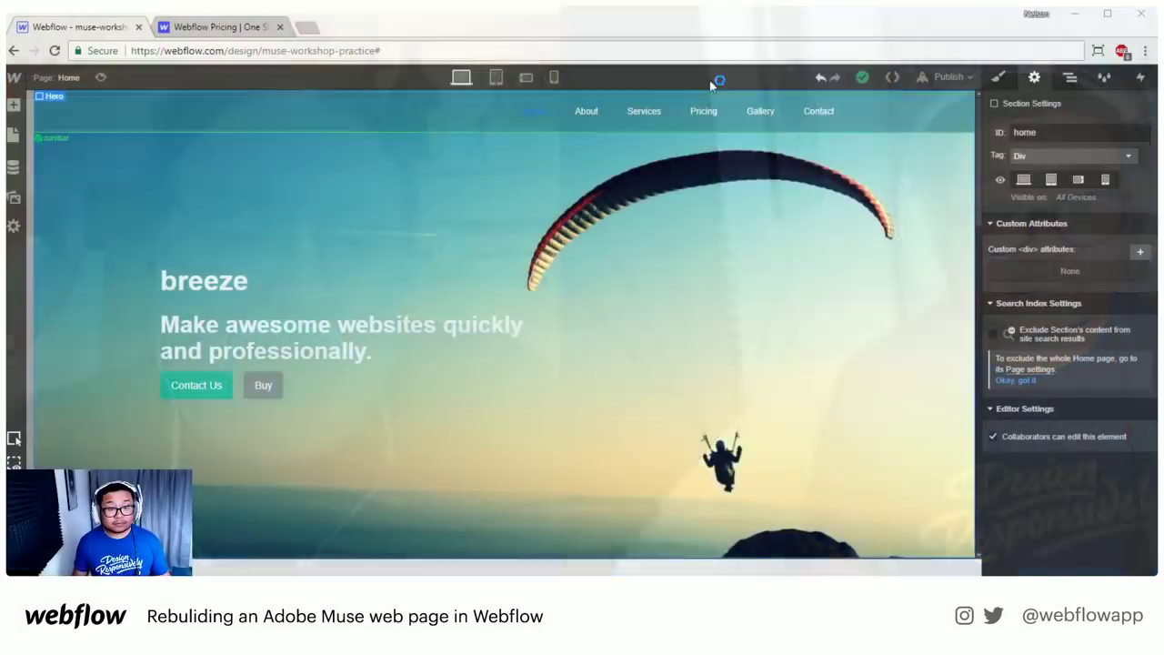
- Open Webflow University from the Webflow pricing page's resources and look over its tutorial topics and video courses
left_click(622, 50)
left_click(239, 30)
scroll(319, 226, "up", 10)
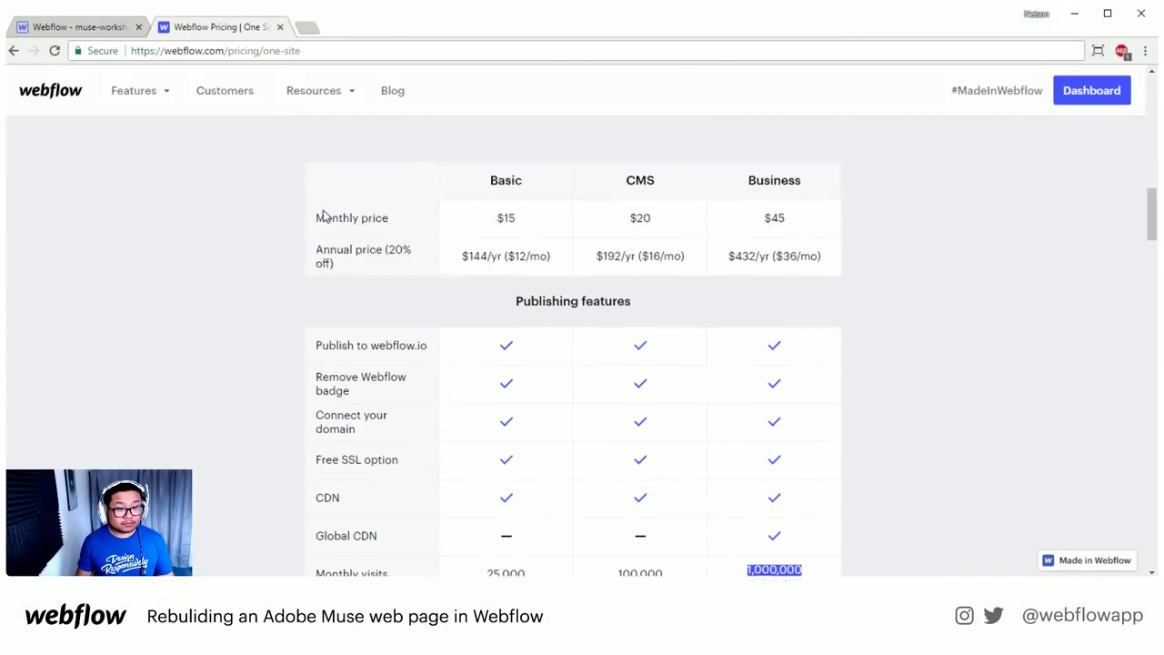
mouse_move(326, 97)
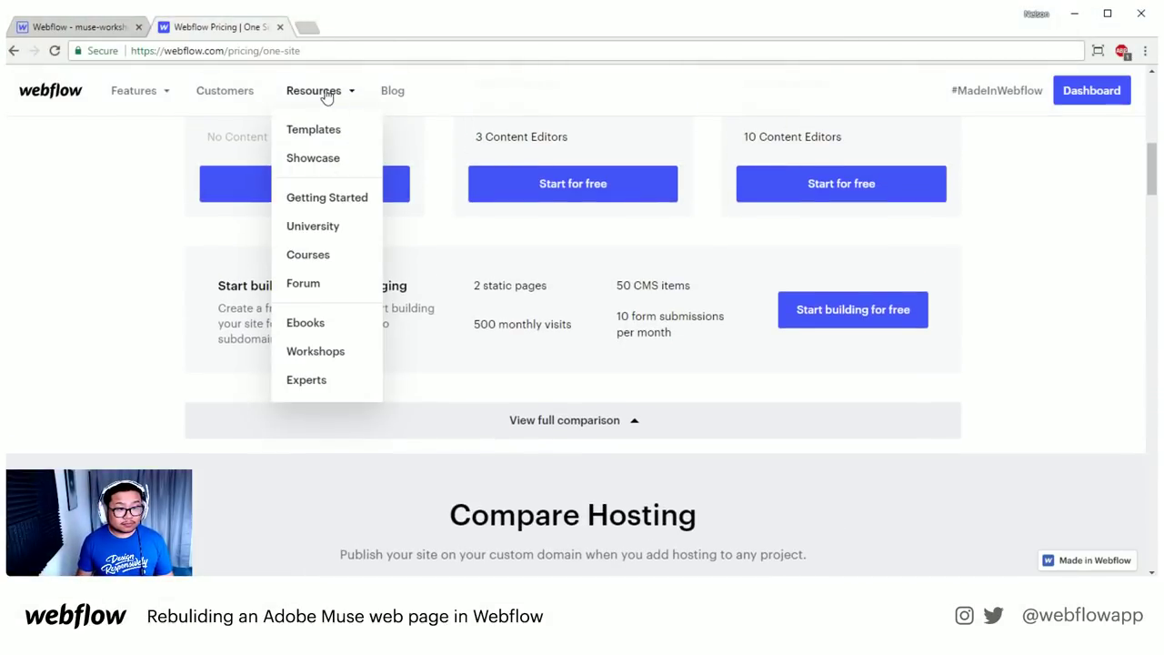
left_click(315, 228)
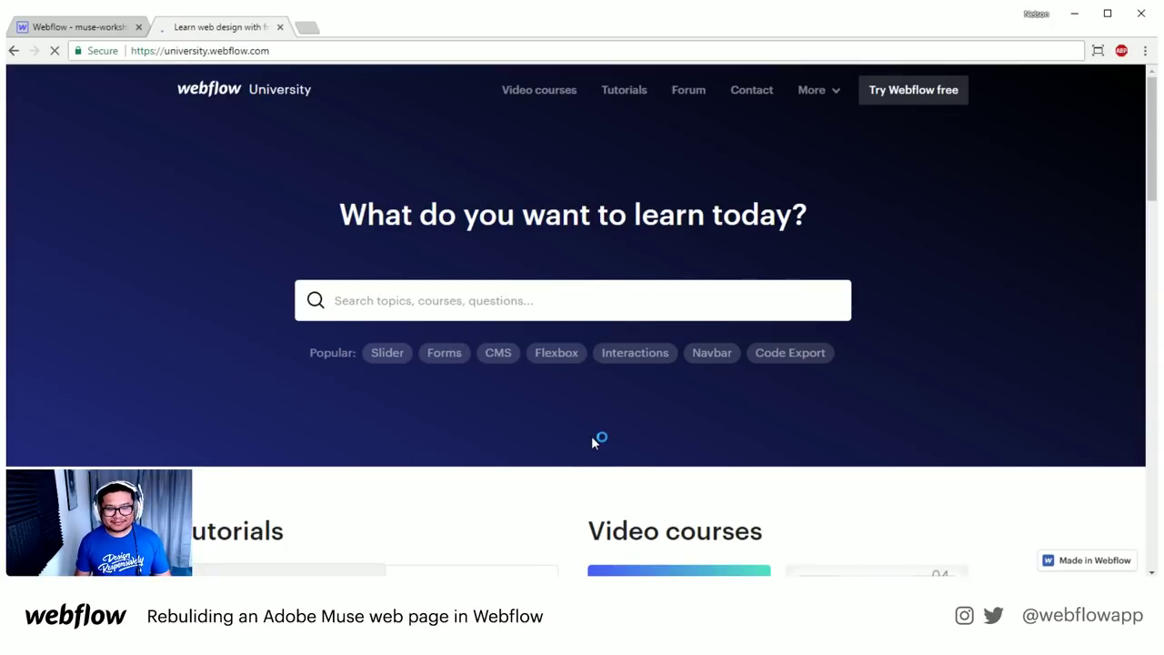
left_click_drag(1149, 106, 1135, 222)
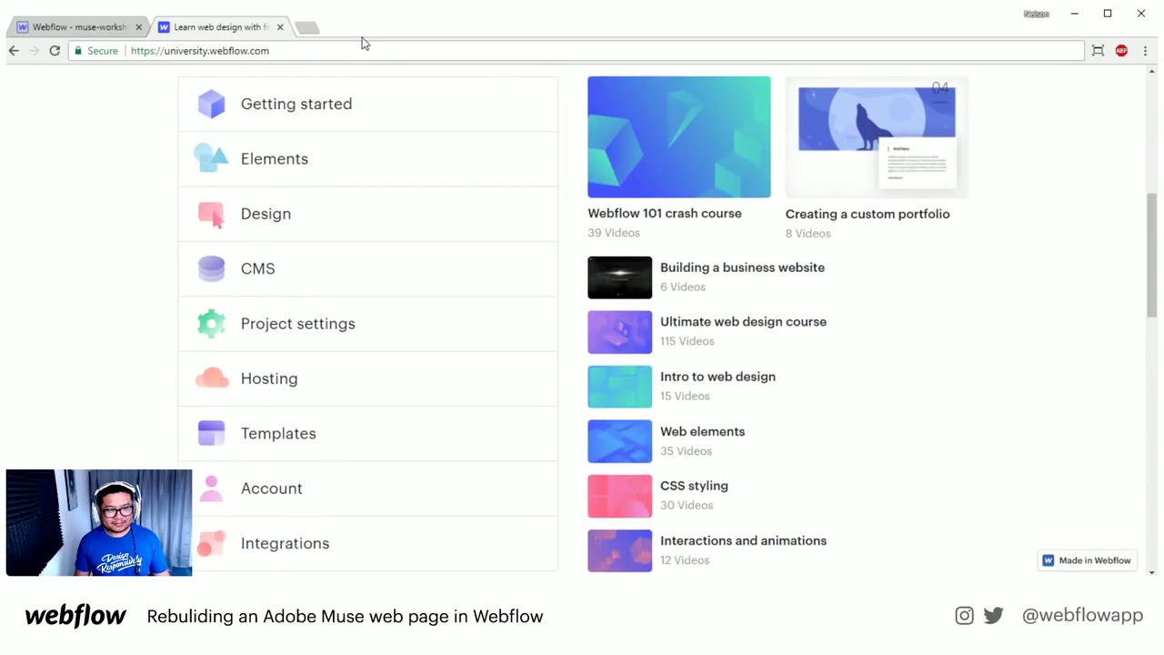
- Open musetowebflow.com in a new browser tab and look at the Muse to Webflow course page
left_click(296, 50)
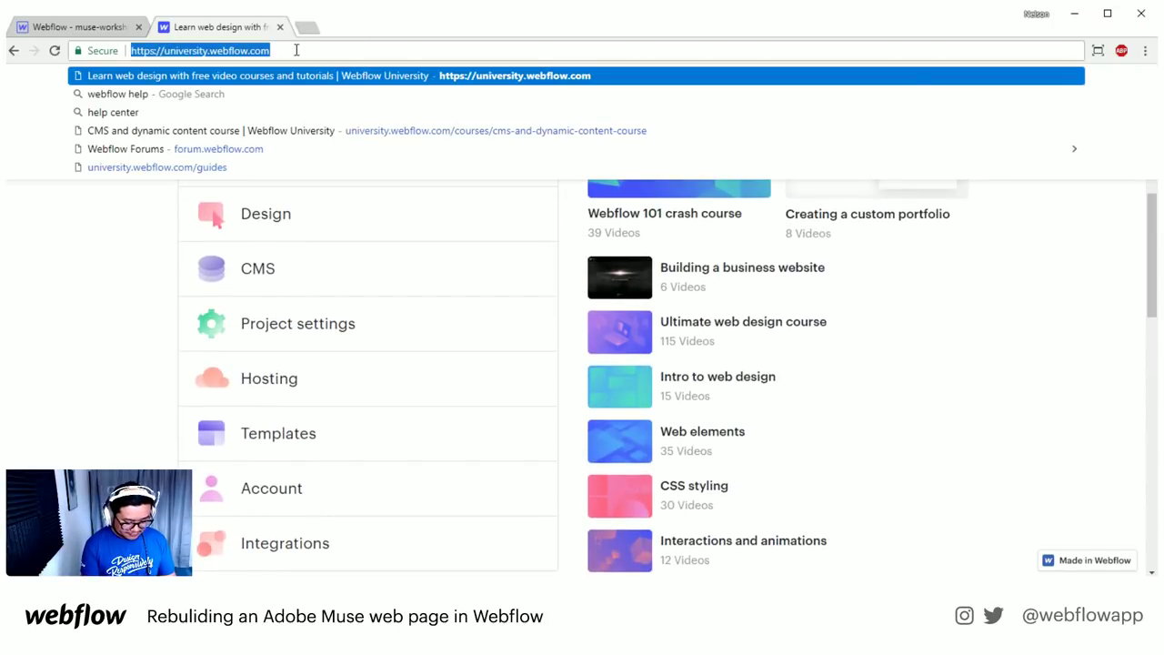
key("ctrl+t")
type("musetowebflow.com")
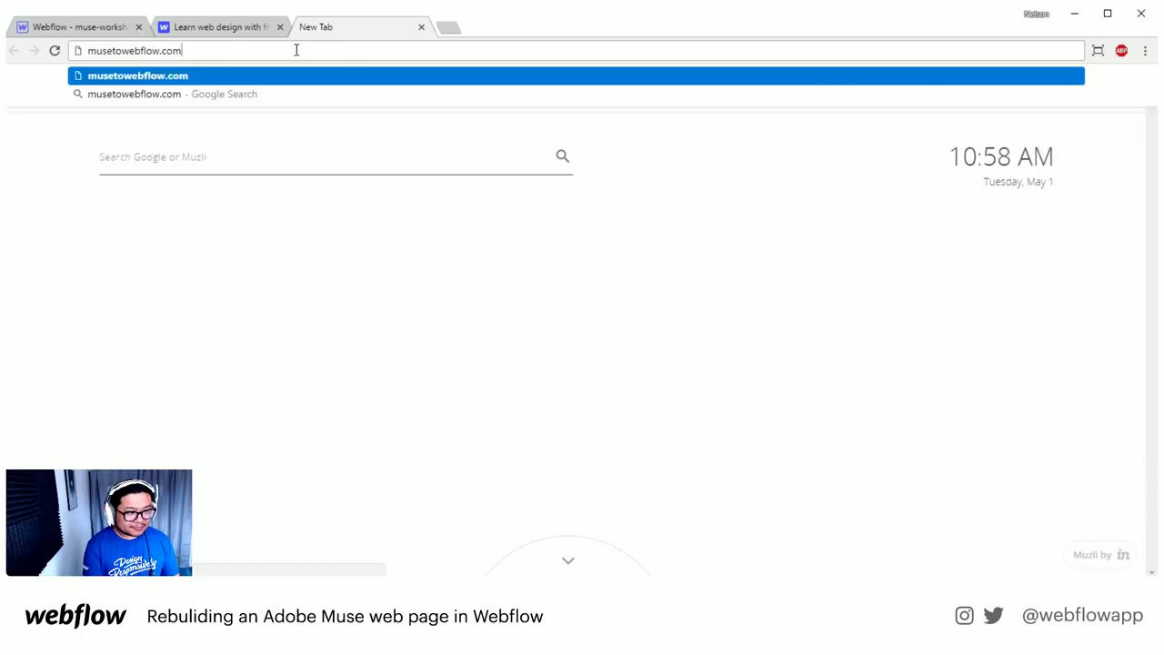
key("Return")
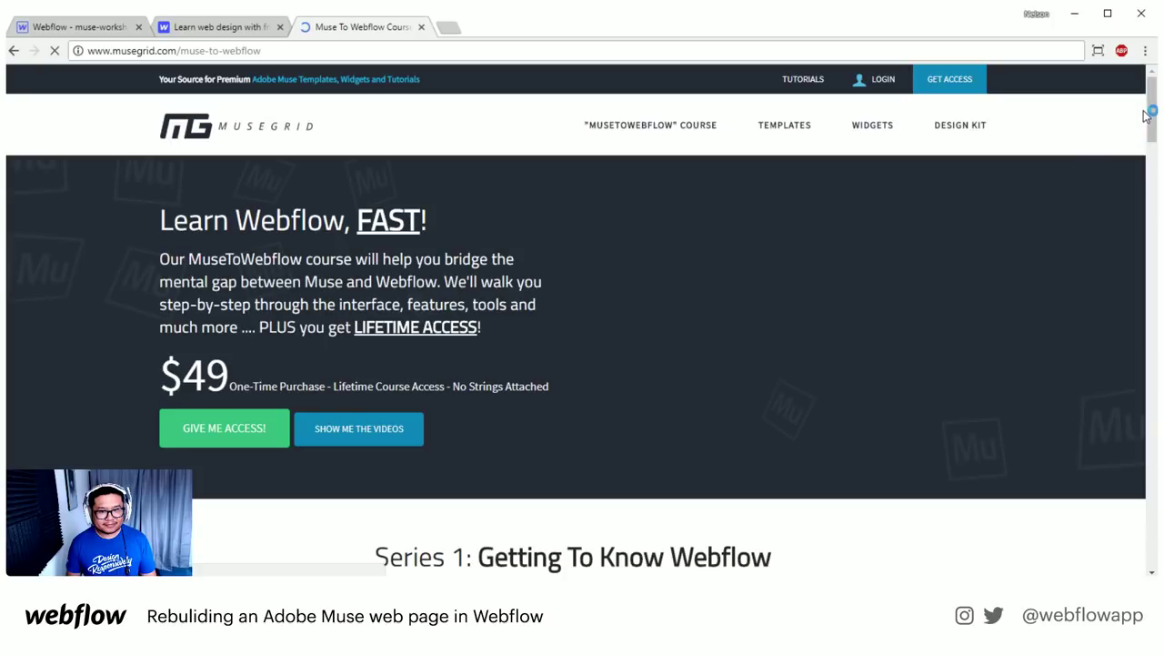
left_click_drag(1152, 107, 1149, 130)
left_click(1120, 427)
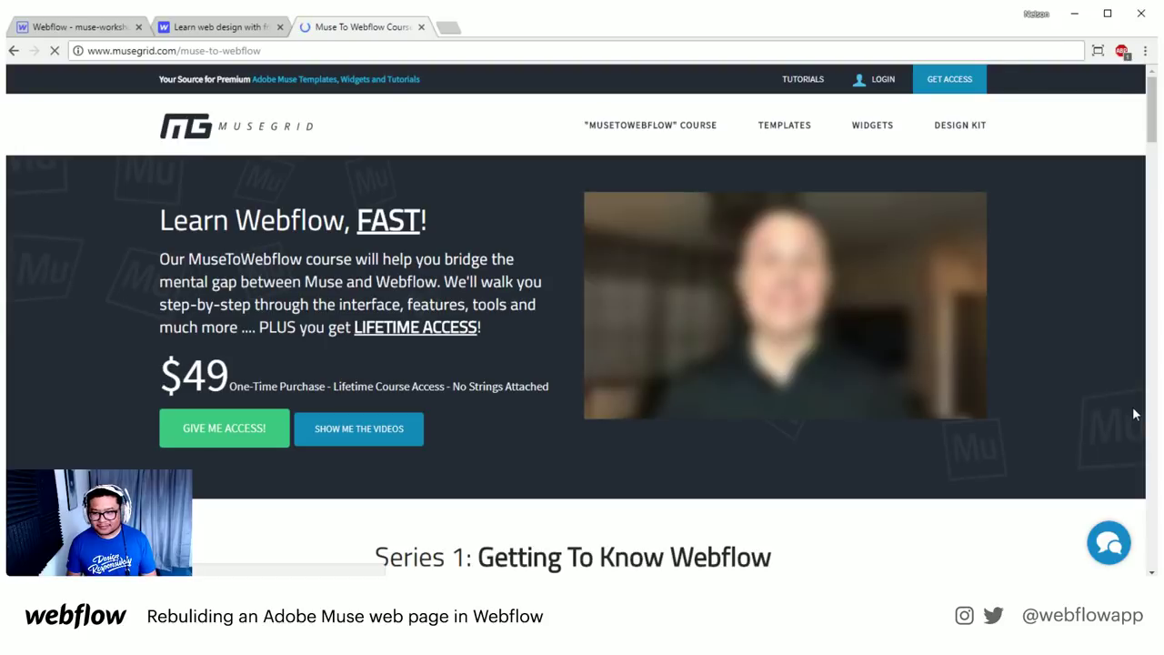